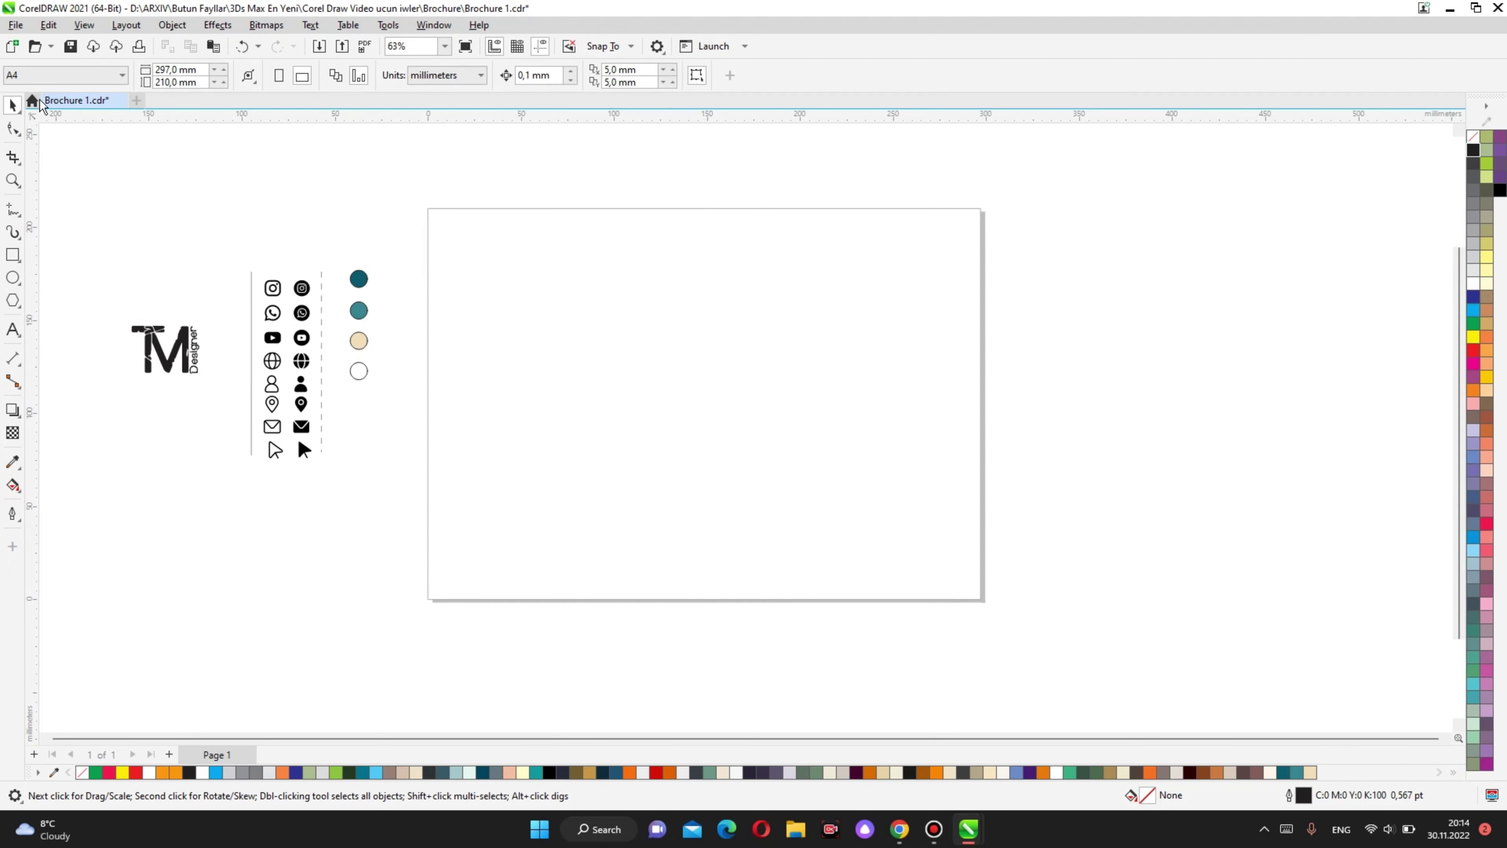
Set the page orientation to landscape
click(54, 75)
click(279, 75)
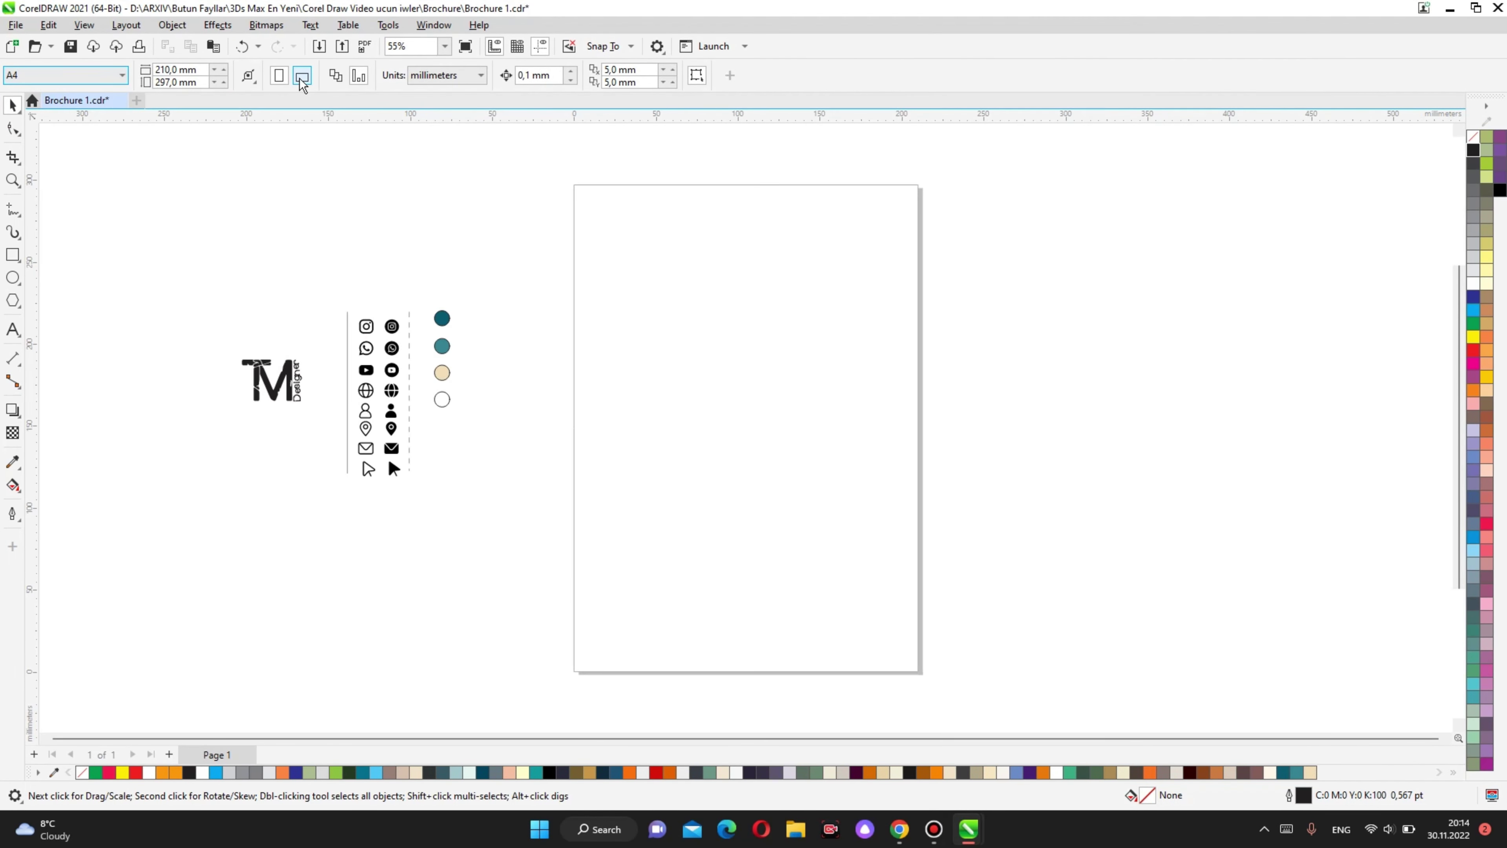
click(300, 78)
scroll(593, 329, up, 1)
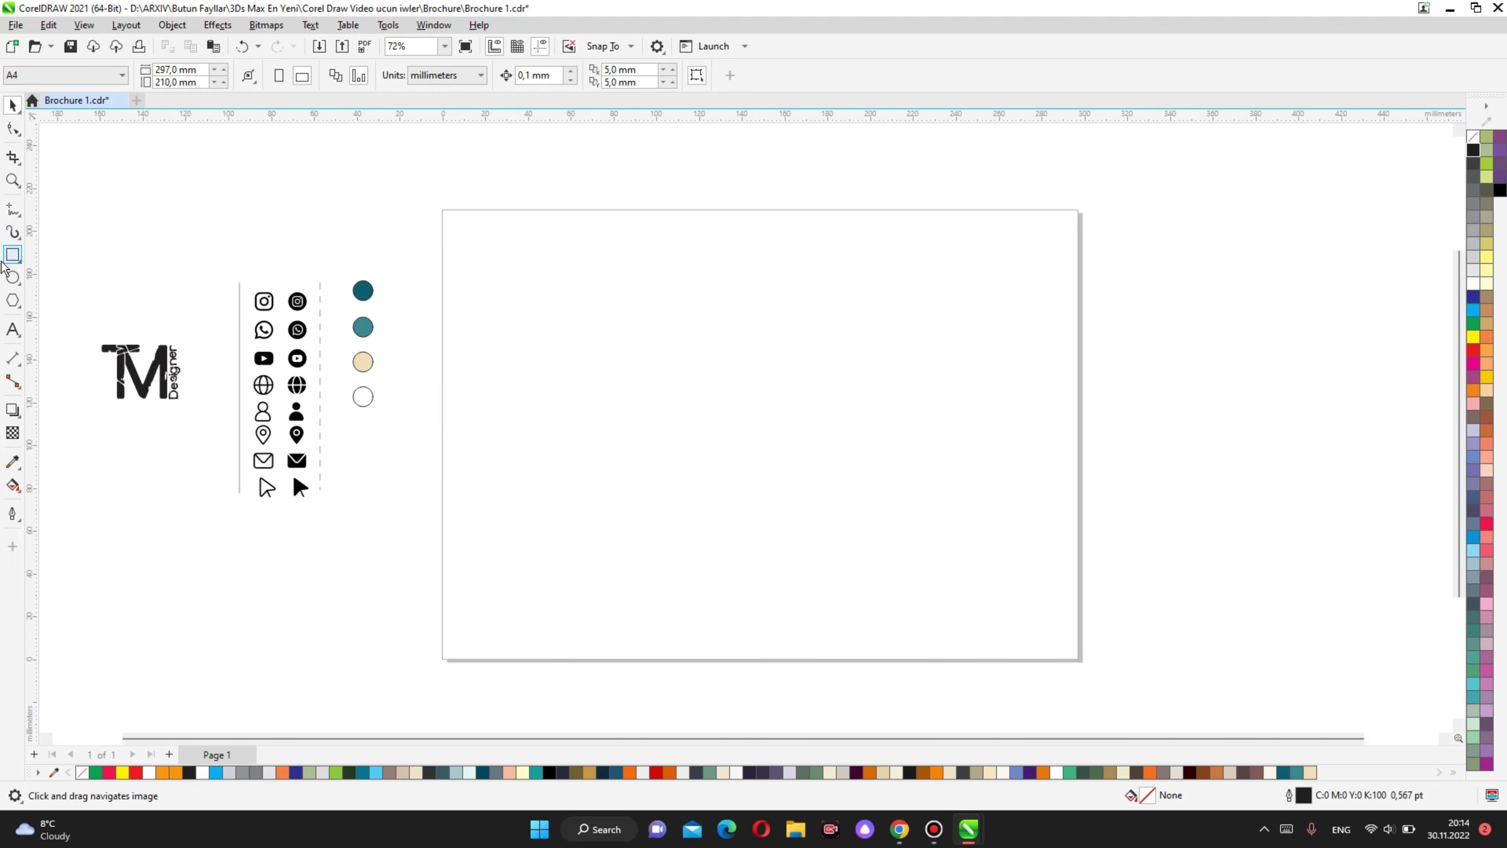
Draw a full-height rectangle and narrow it to one panel width
click(12, 255)
mouse_move(442, 210)
mouse_down()
mouse_move(645, 658)
mouse_move(1078, 660)
mouse_move(727, 657)
mouse_move(760, 659)
mouse_up()
scroll(727, 597, down, 1)
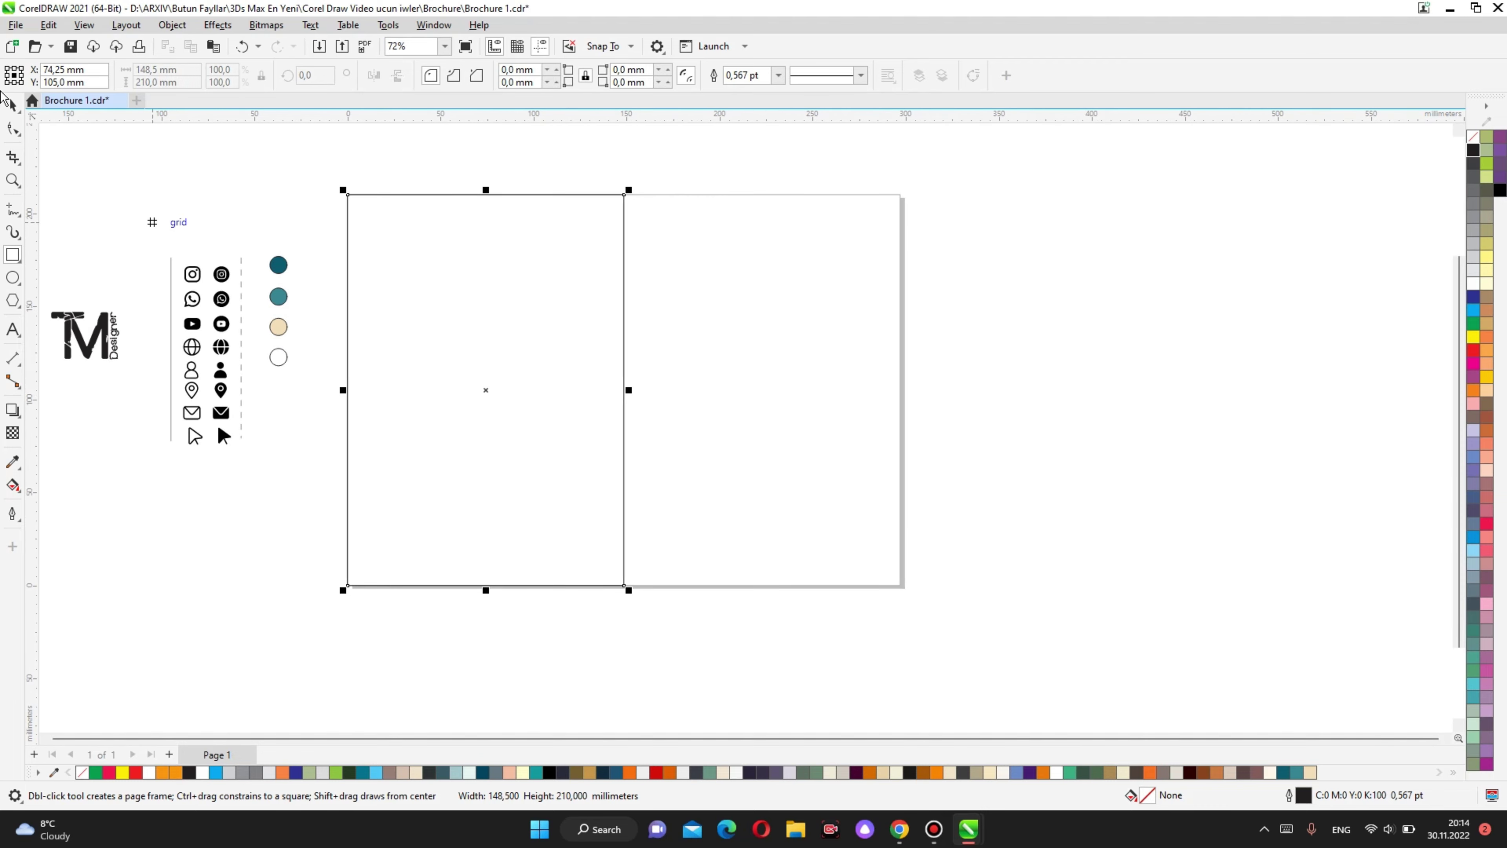
key(space)
scroll(503, 337, up, 1)
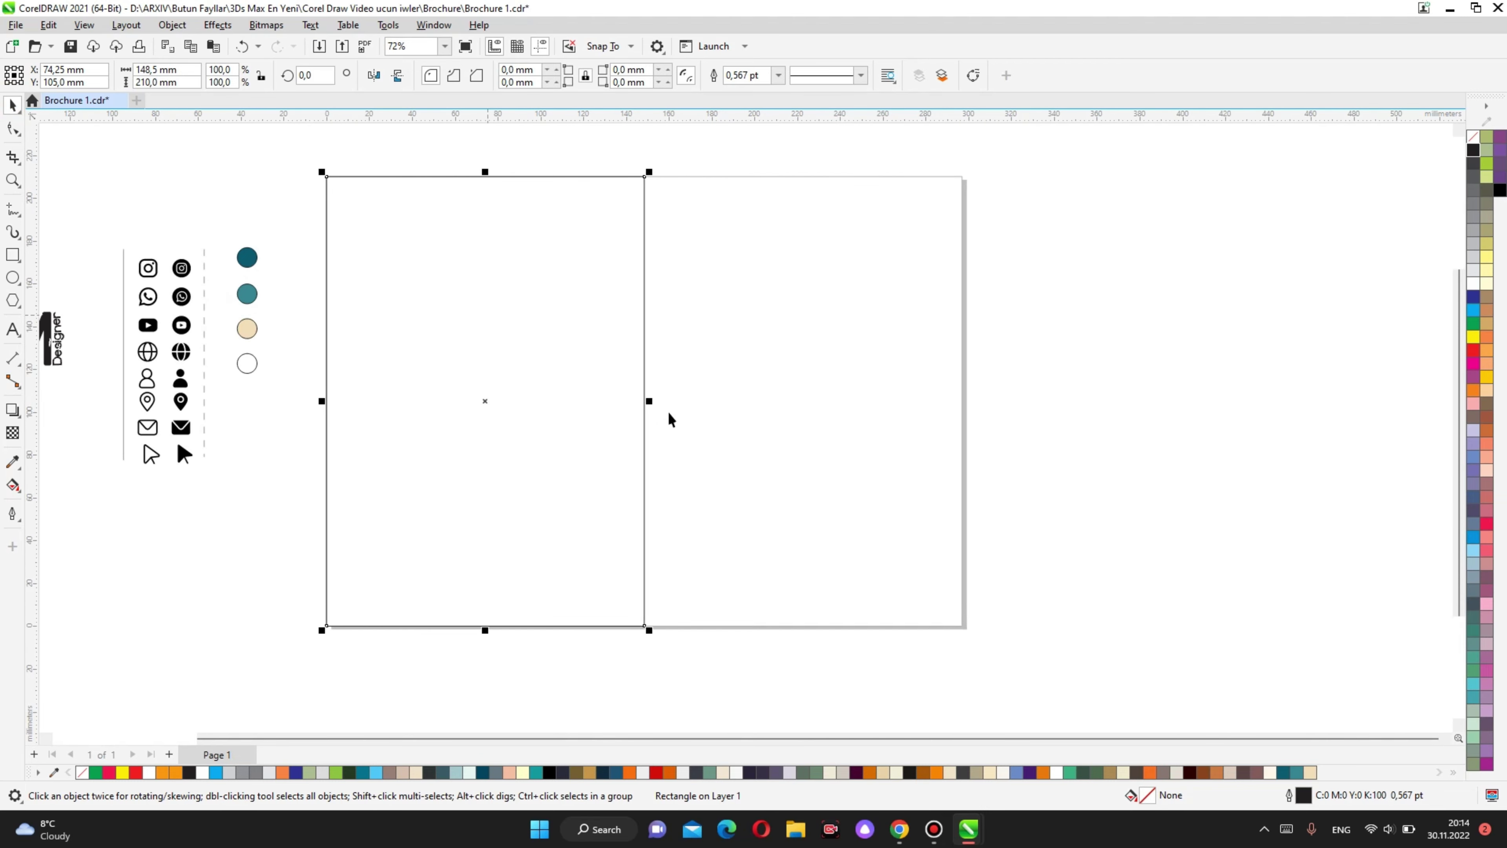
mouse_move(624, 402)
mouse_down()
mouse_move(517, 407)
mouse_move(644, 427)
mouse_move(645, 407)
mouse_move(685, 407)
mouse_up()
Check the snapping options and place a second panel flush against the first
click(631, 46)
click(750, 182)
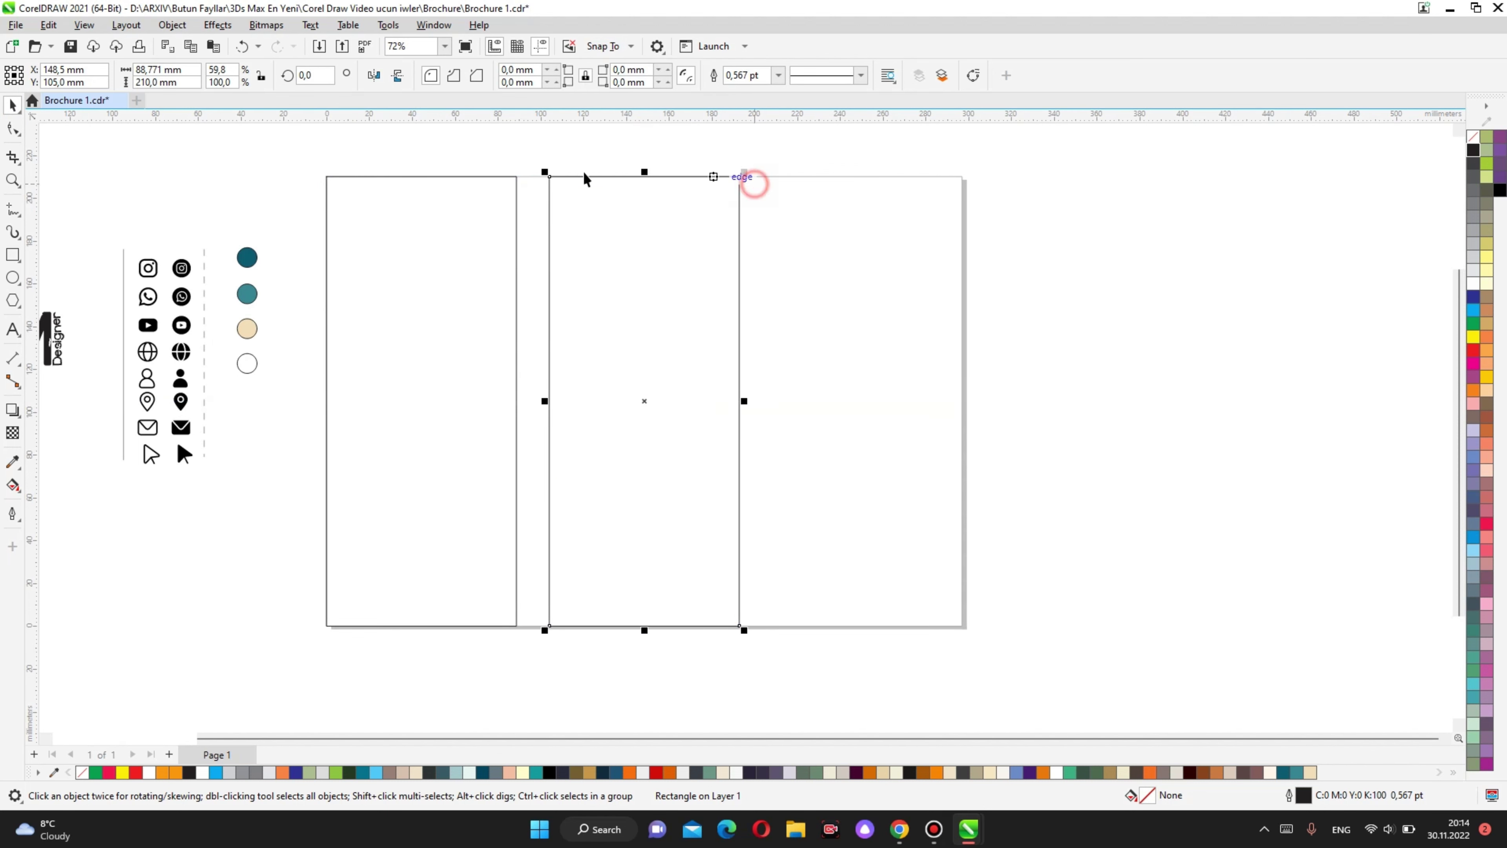
scroll(544, 181, up, 4)
double_click(544, 182)
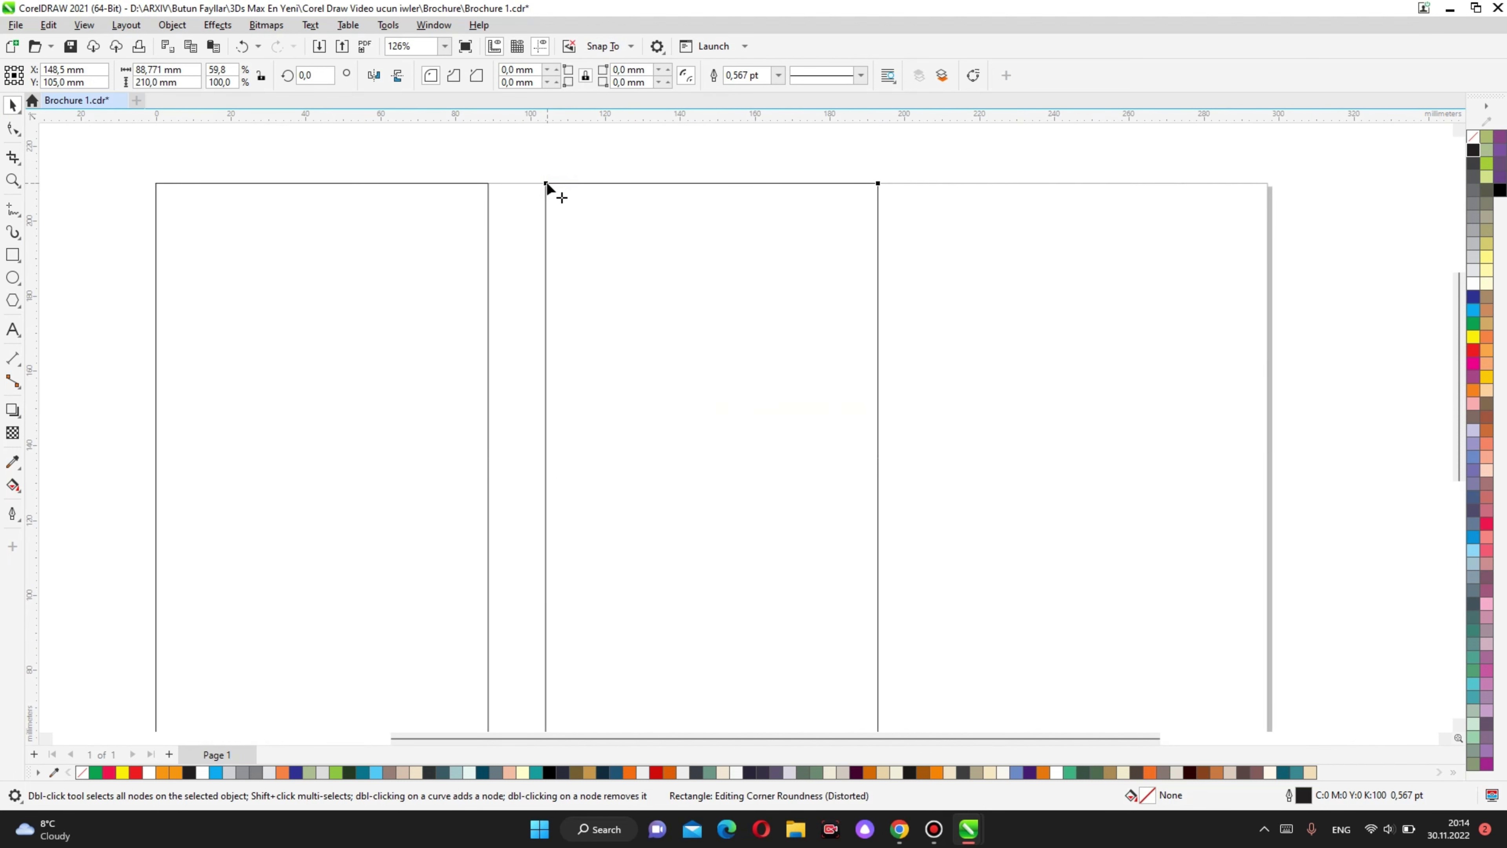
key(space)
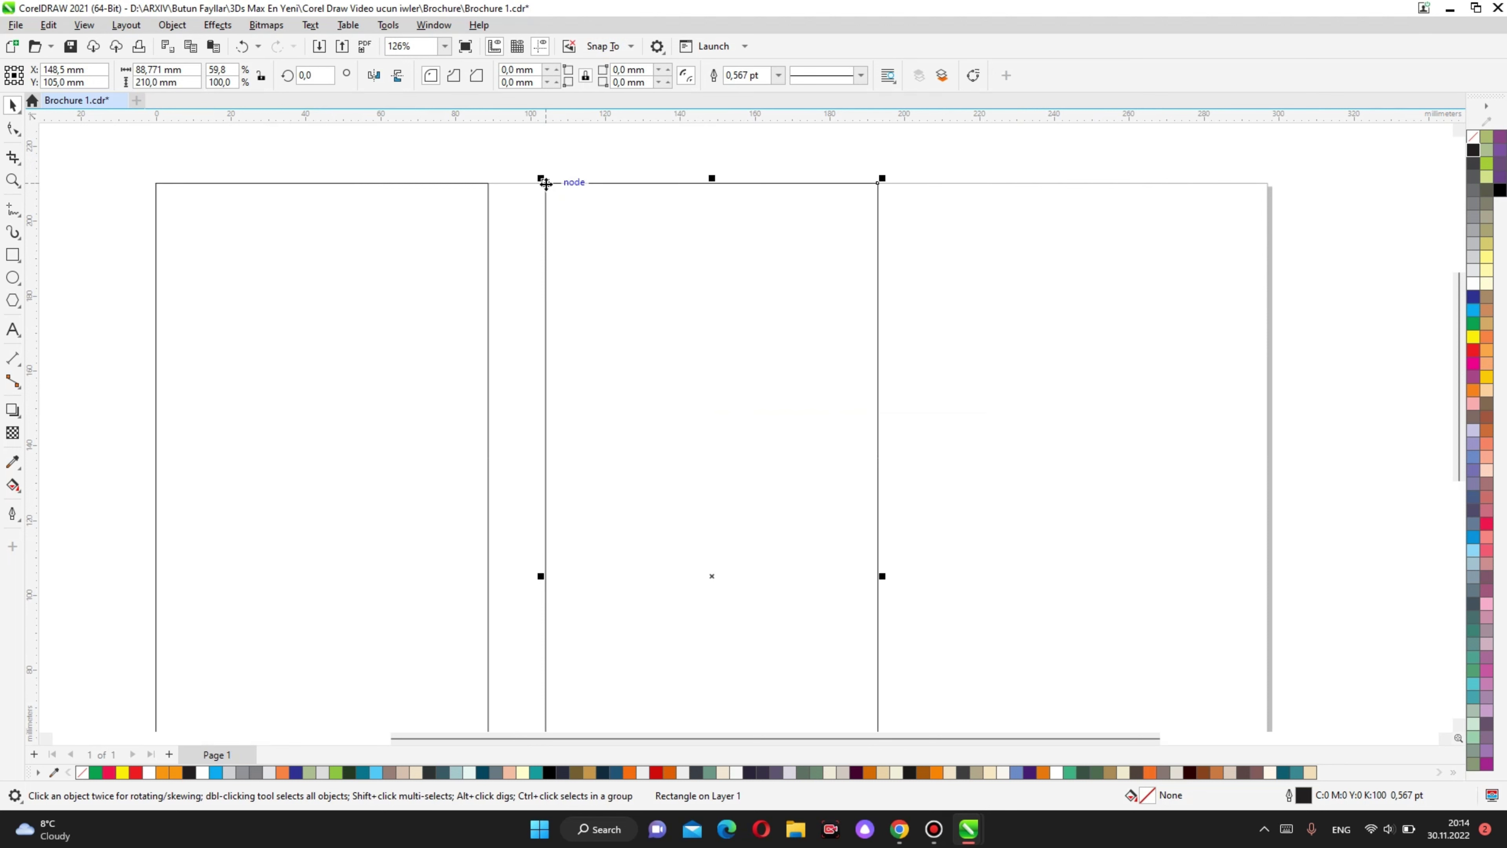
drag(545, 183, 489, 182)
scroll(538, 228, down, 4)
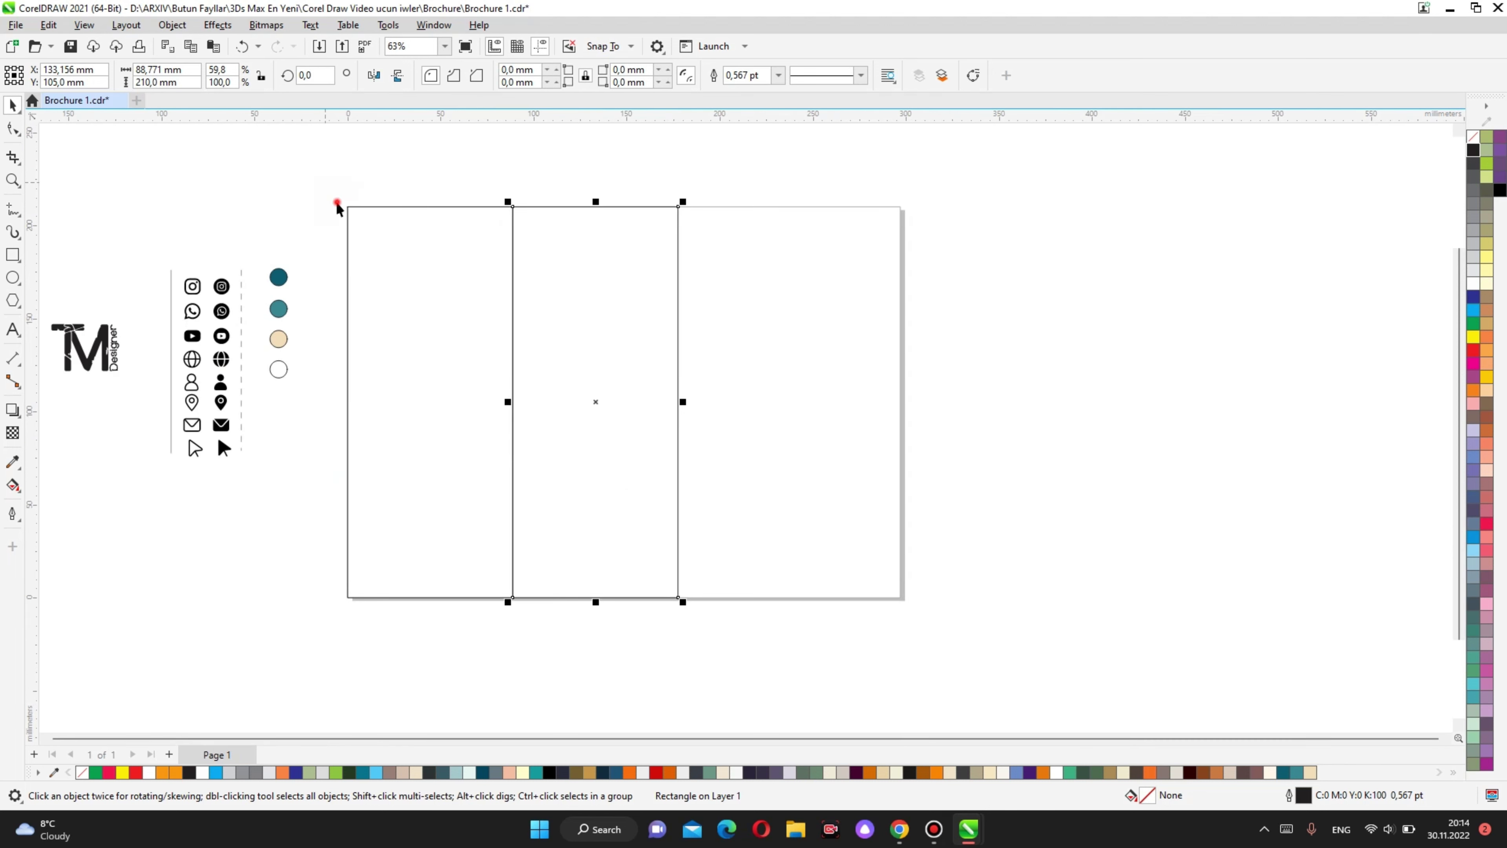
Copy the middle panel into a third panel butted against it
drag(336, 201, 771, 626)
click(781, 397)
click(552, 404)
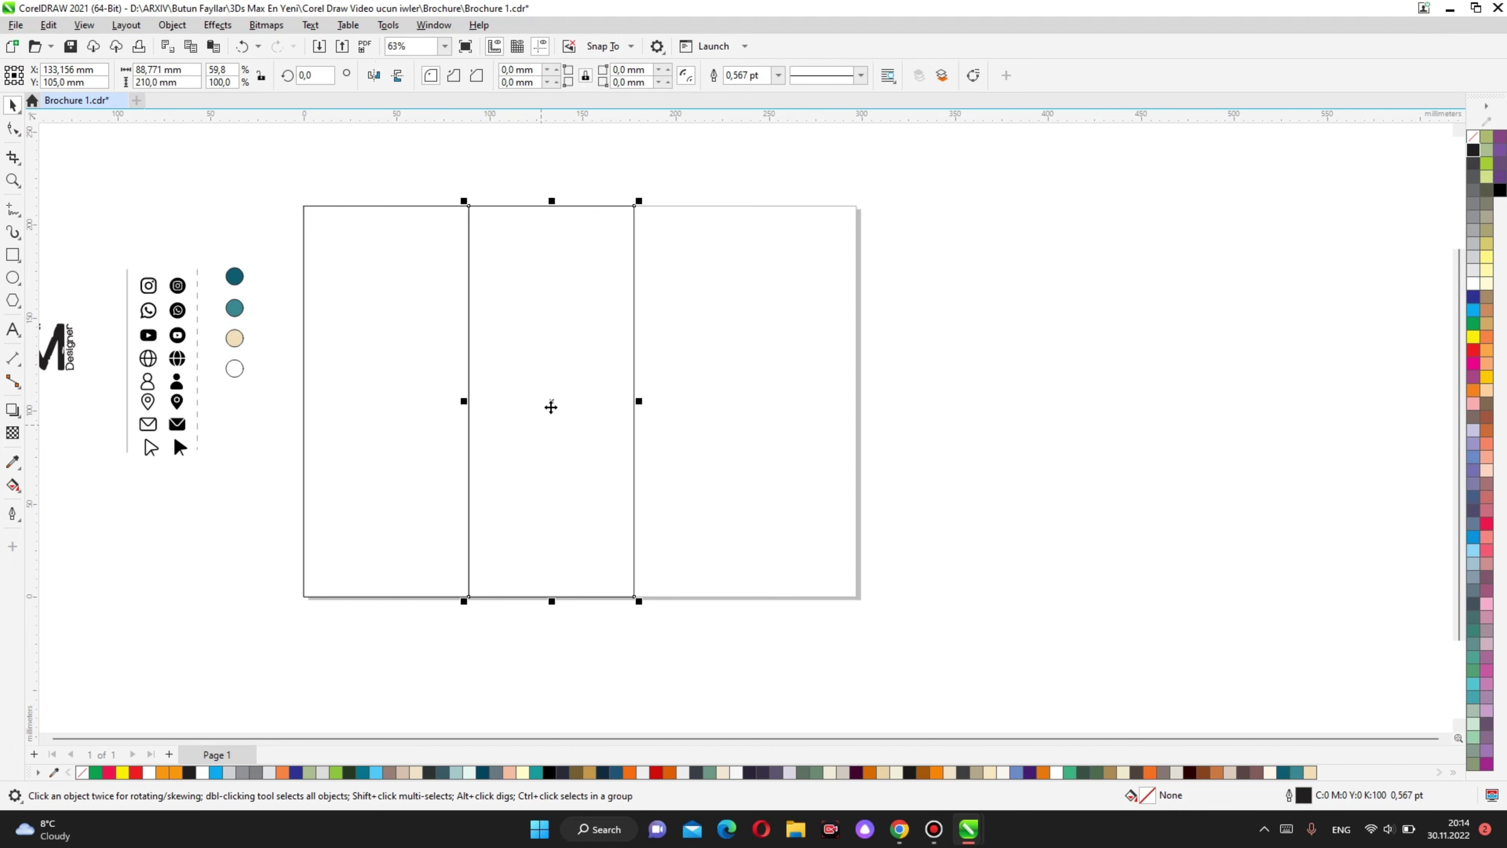
drag(552, 404, 724, 427)
scroll(659, 194, up, 4)
drag(664, 202, 593, 220)
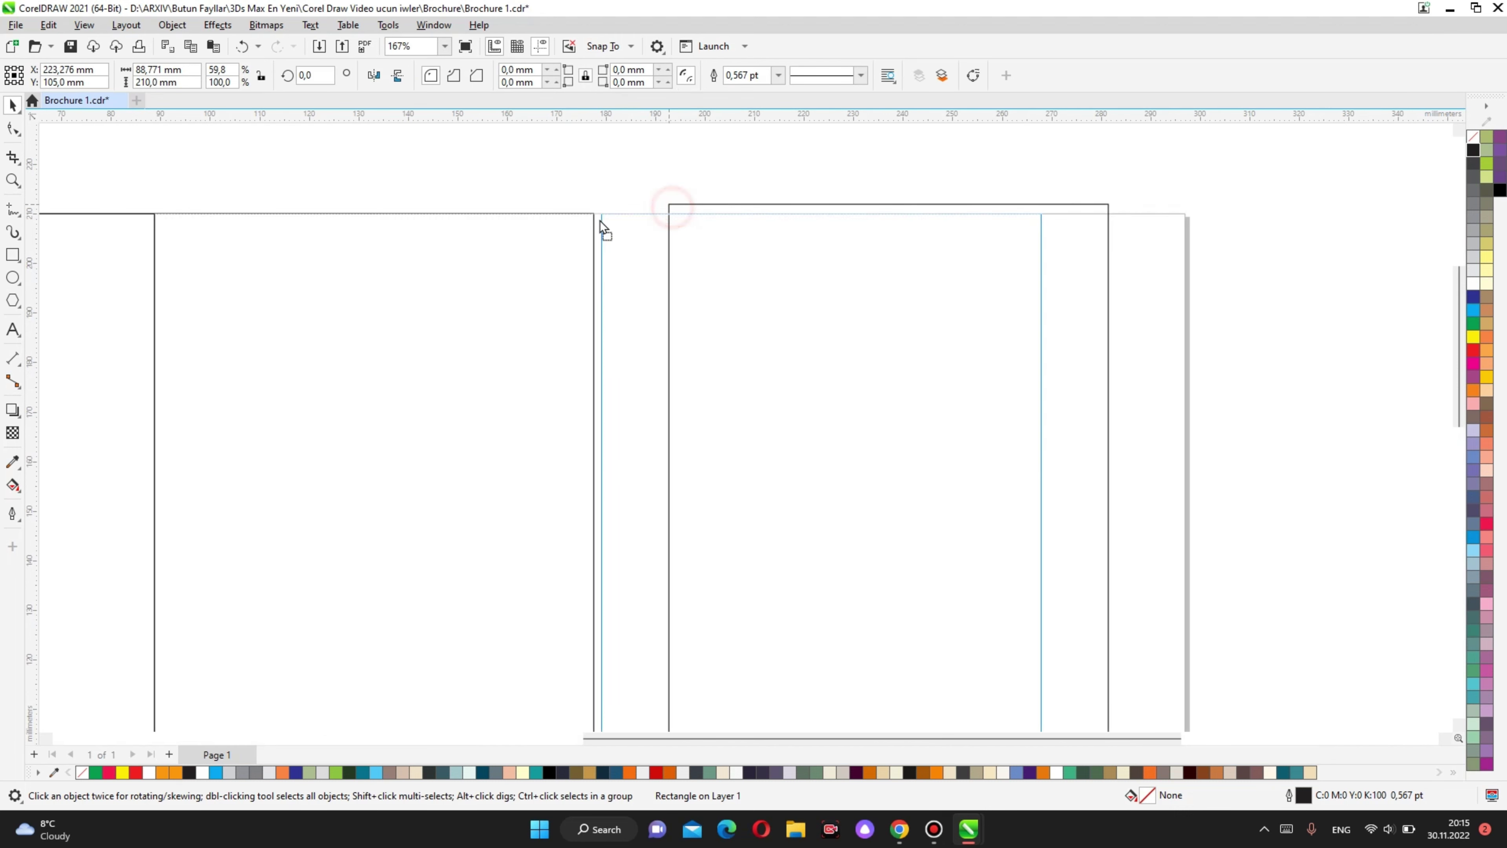
scroll(594, 221, down, 5)
Stretch all three panels together so they fill the page width
drag(292, 196, 734, 401)
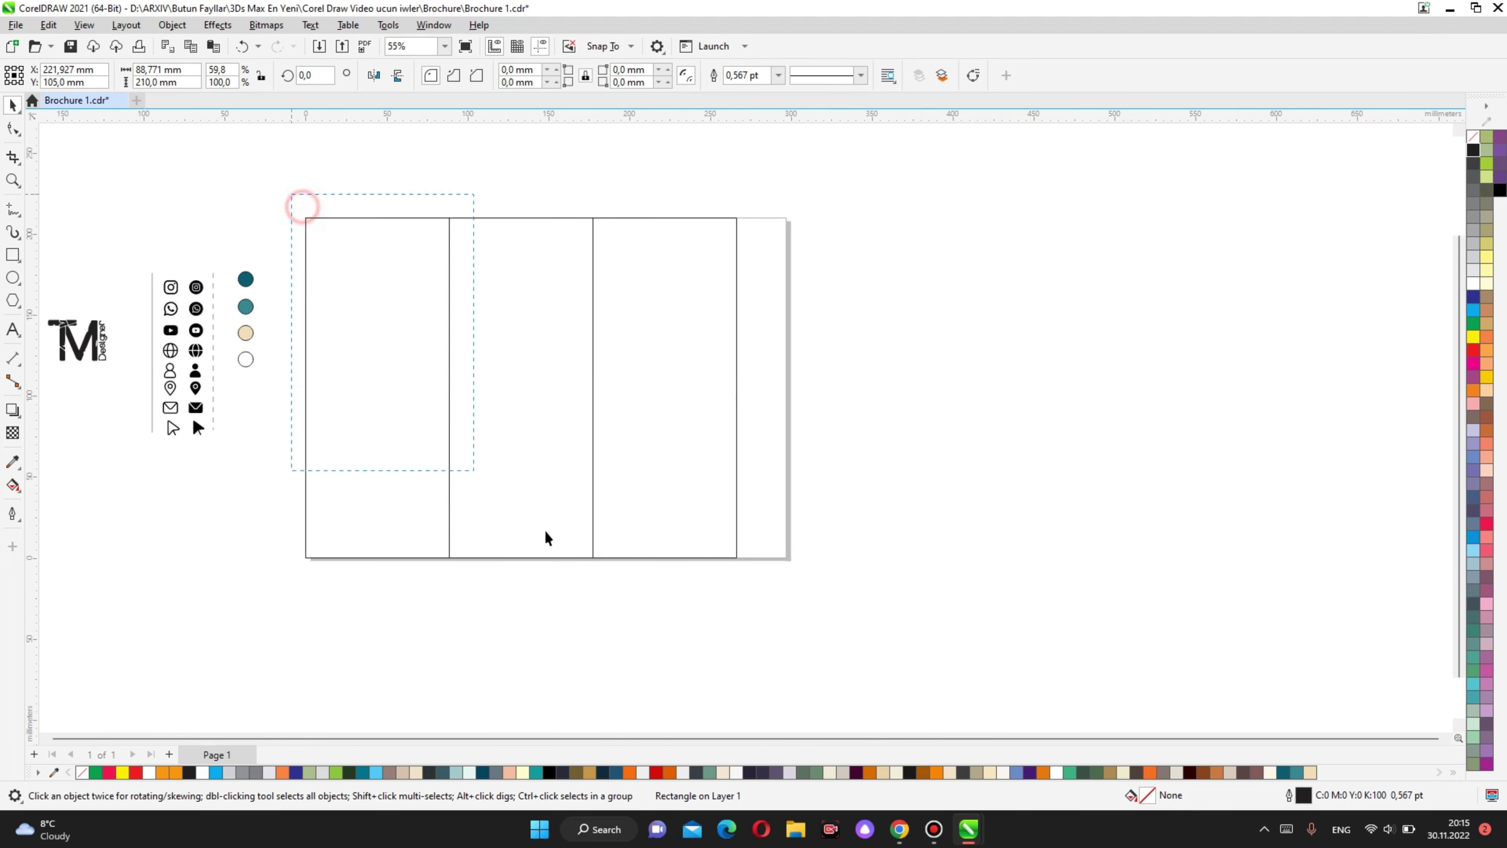
drag(295, 199, 797, 570)
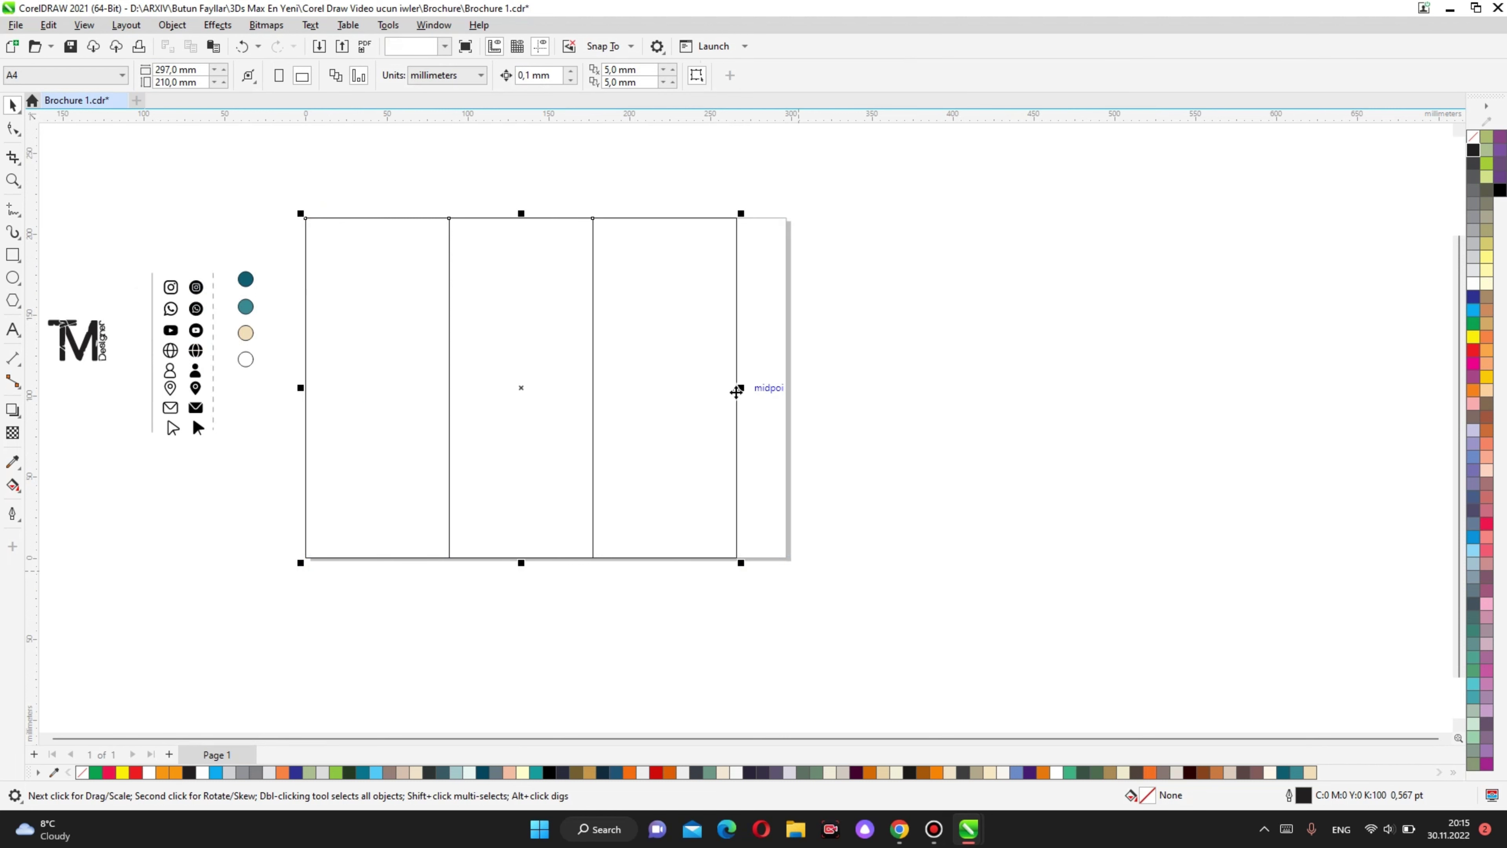
drag(741, 388, 787, 391)
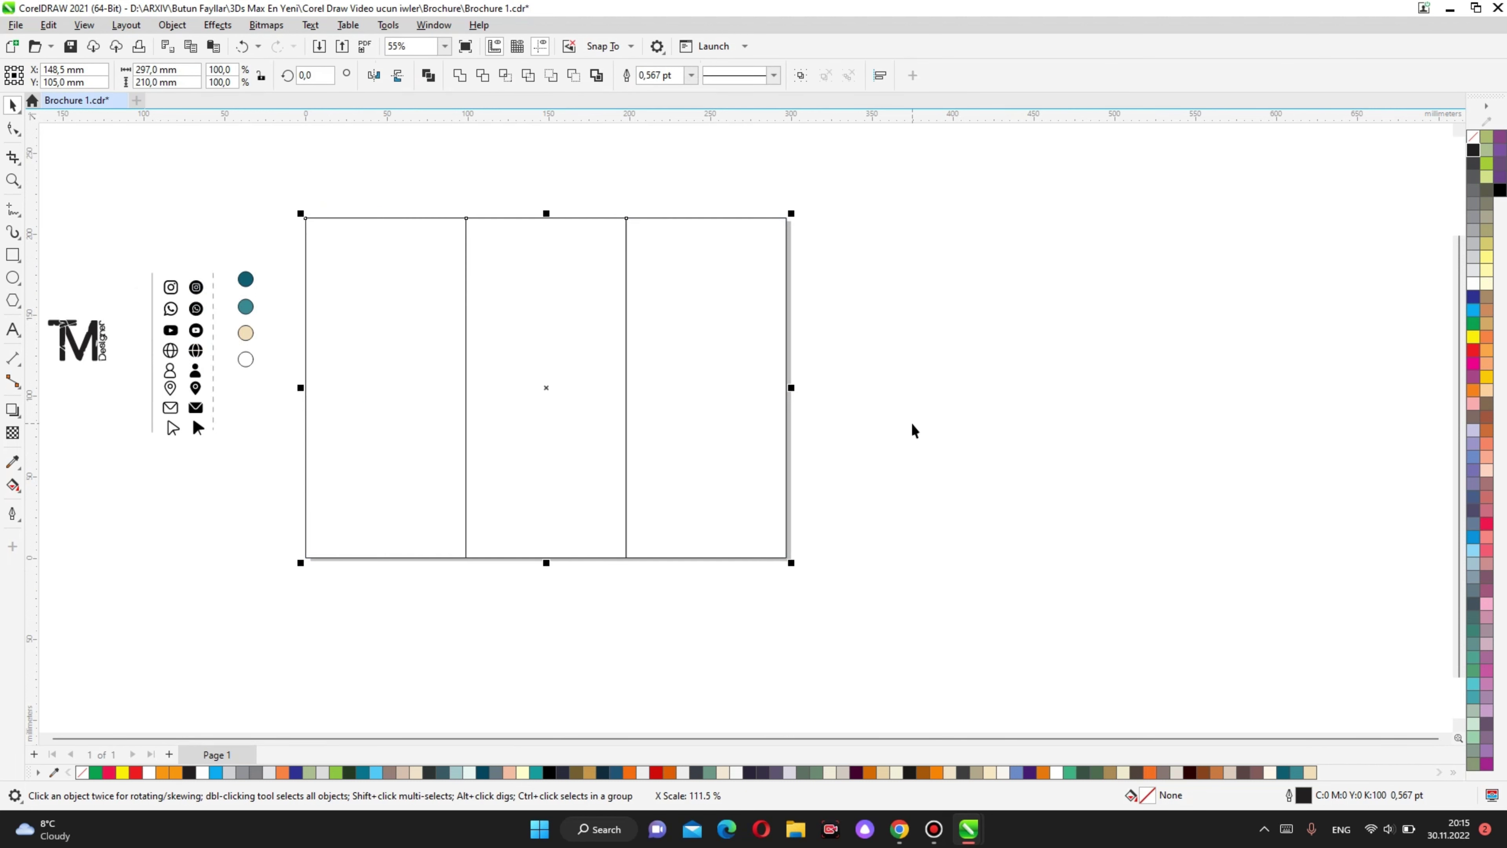
drag(383, 394, 419, 401)
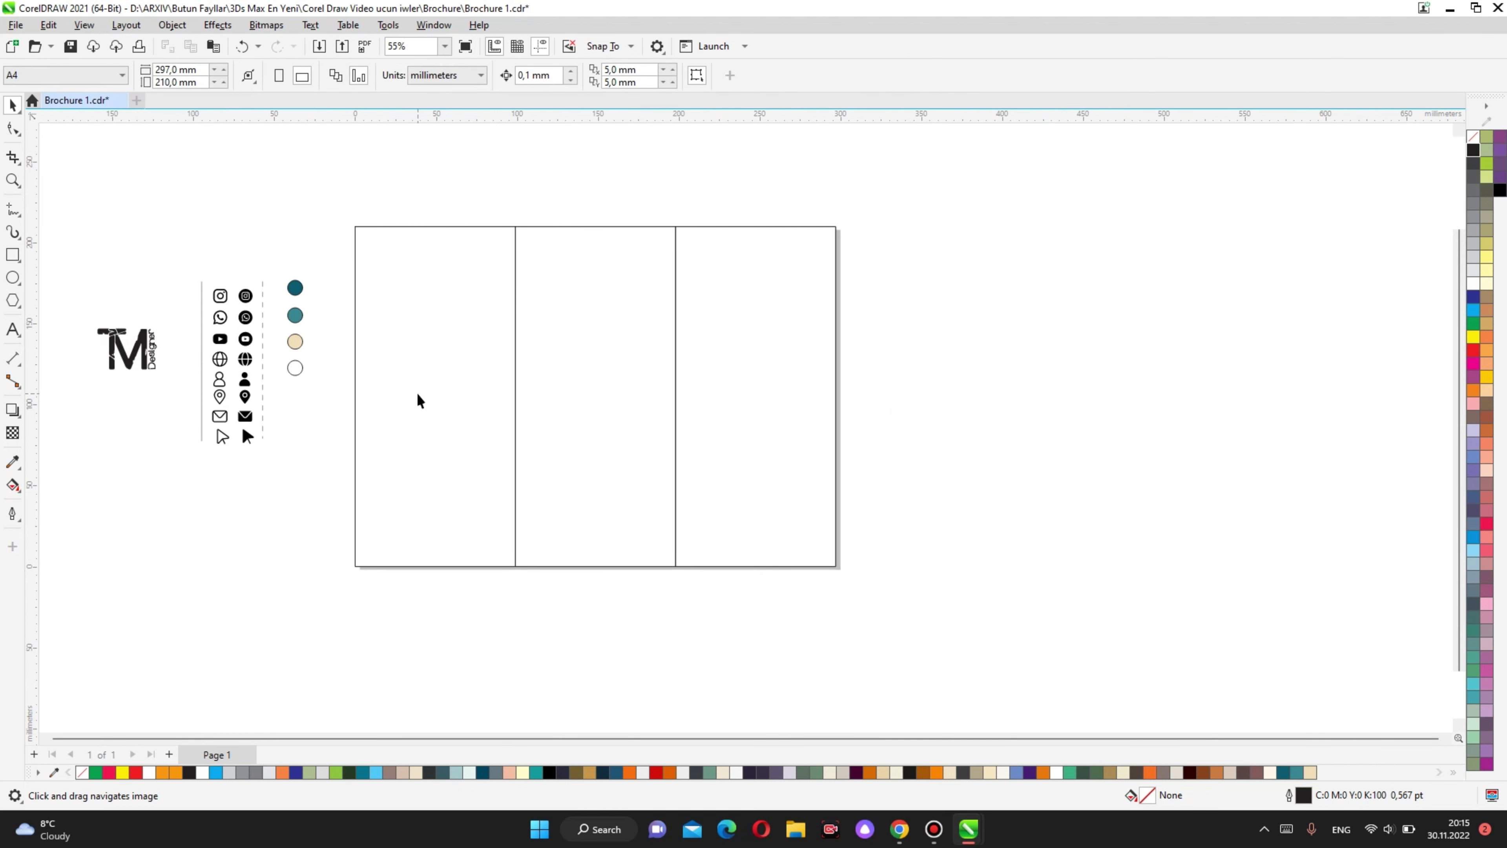
scroll(380, 244, up, 1)
key(space)
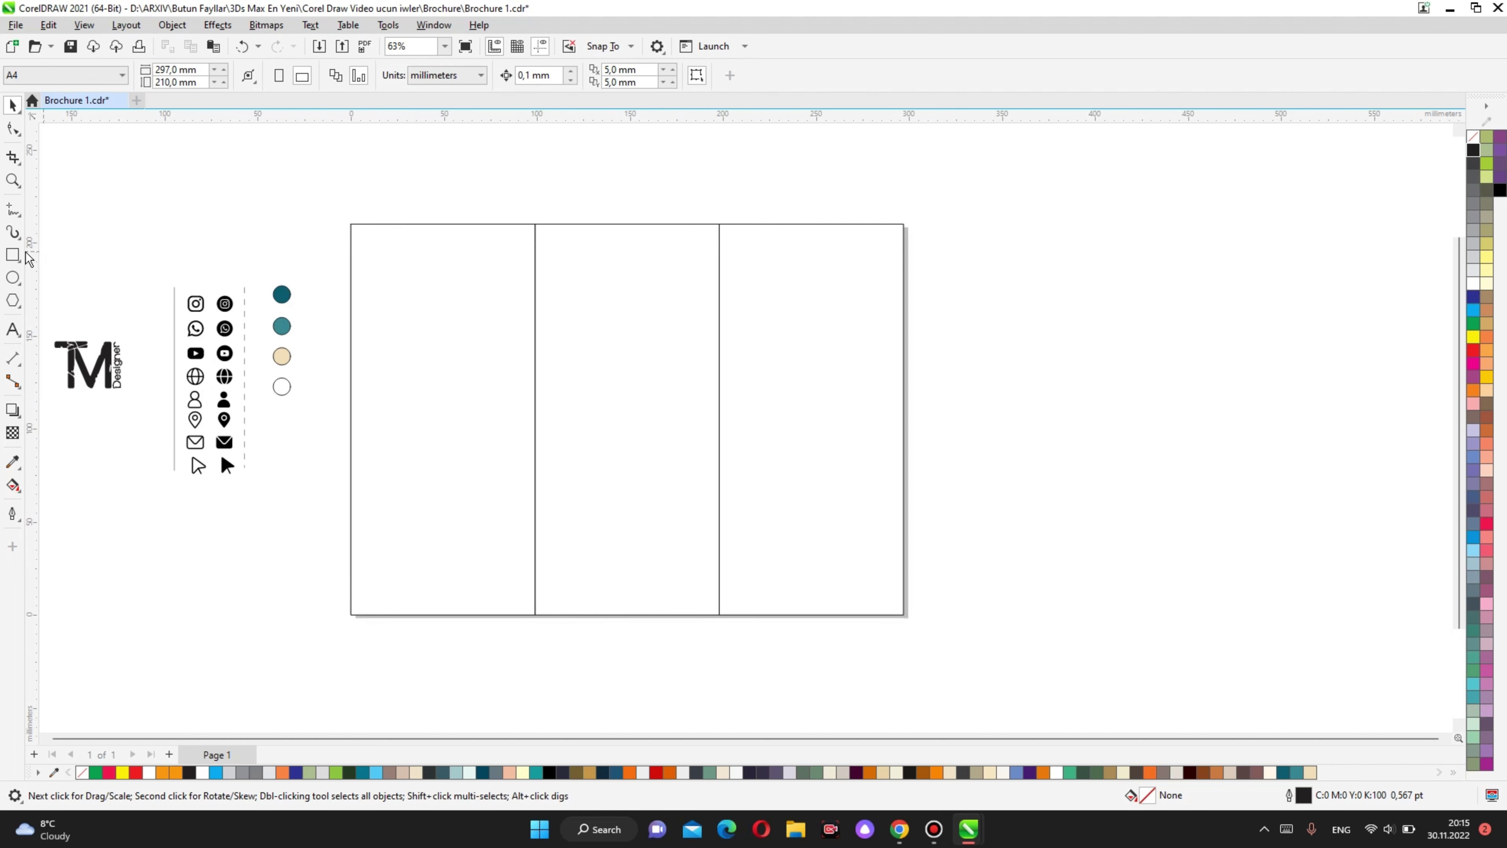
scroll(356, 226, up, 2)
key(F6)
Put an 8 mm square in the top-left corner and add a guide at its right edge
drag(361, 222, 392, 254)
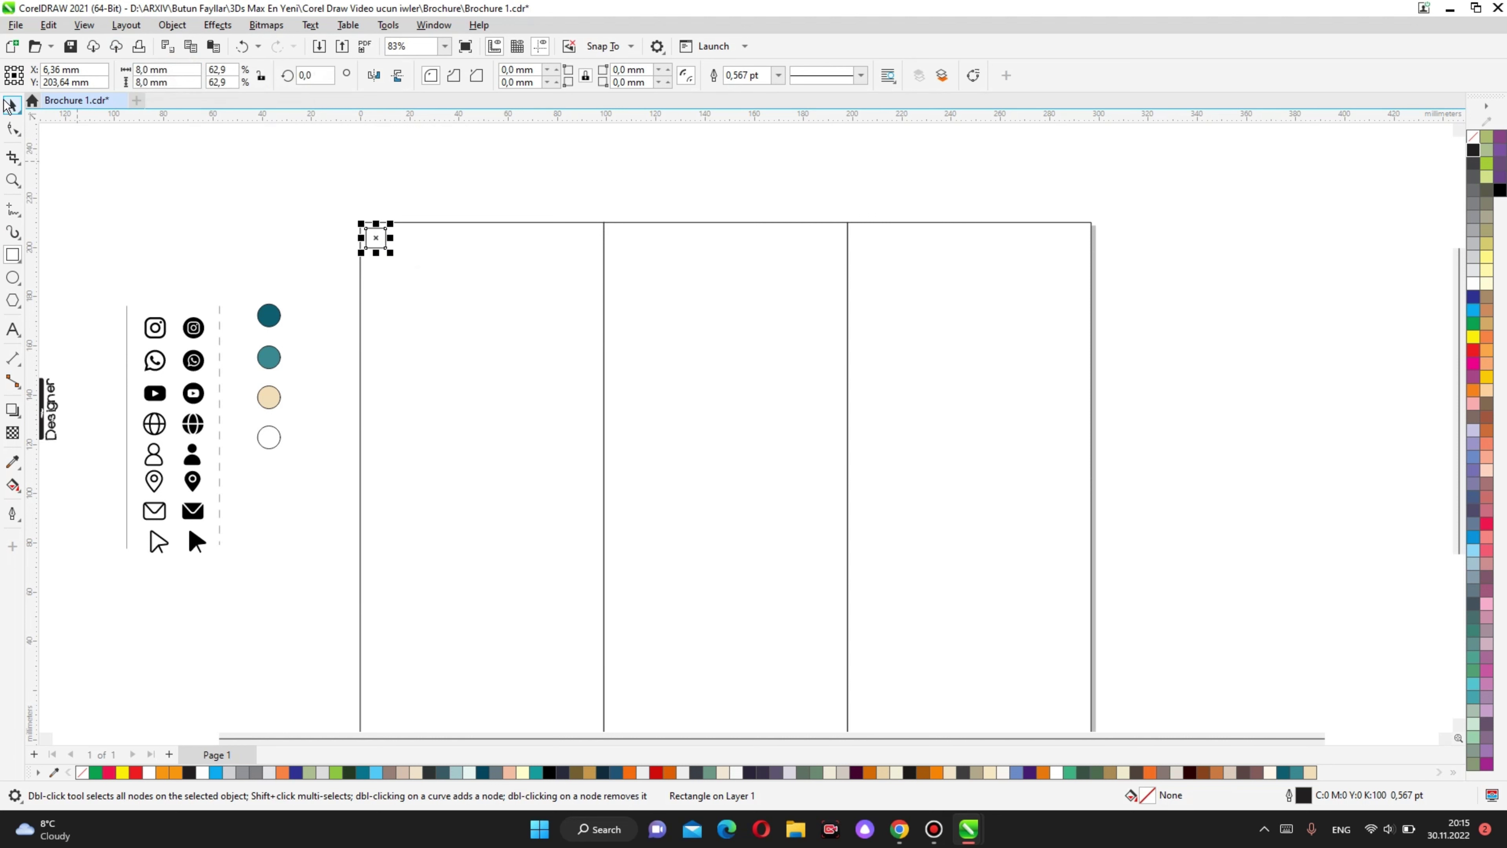
click(552, 259)
click(13, 105)
scroll(439, 226, up, 2)
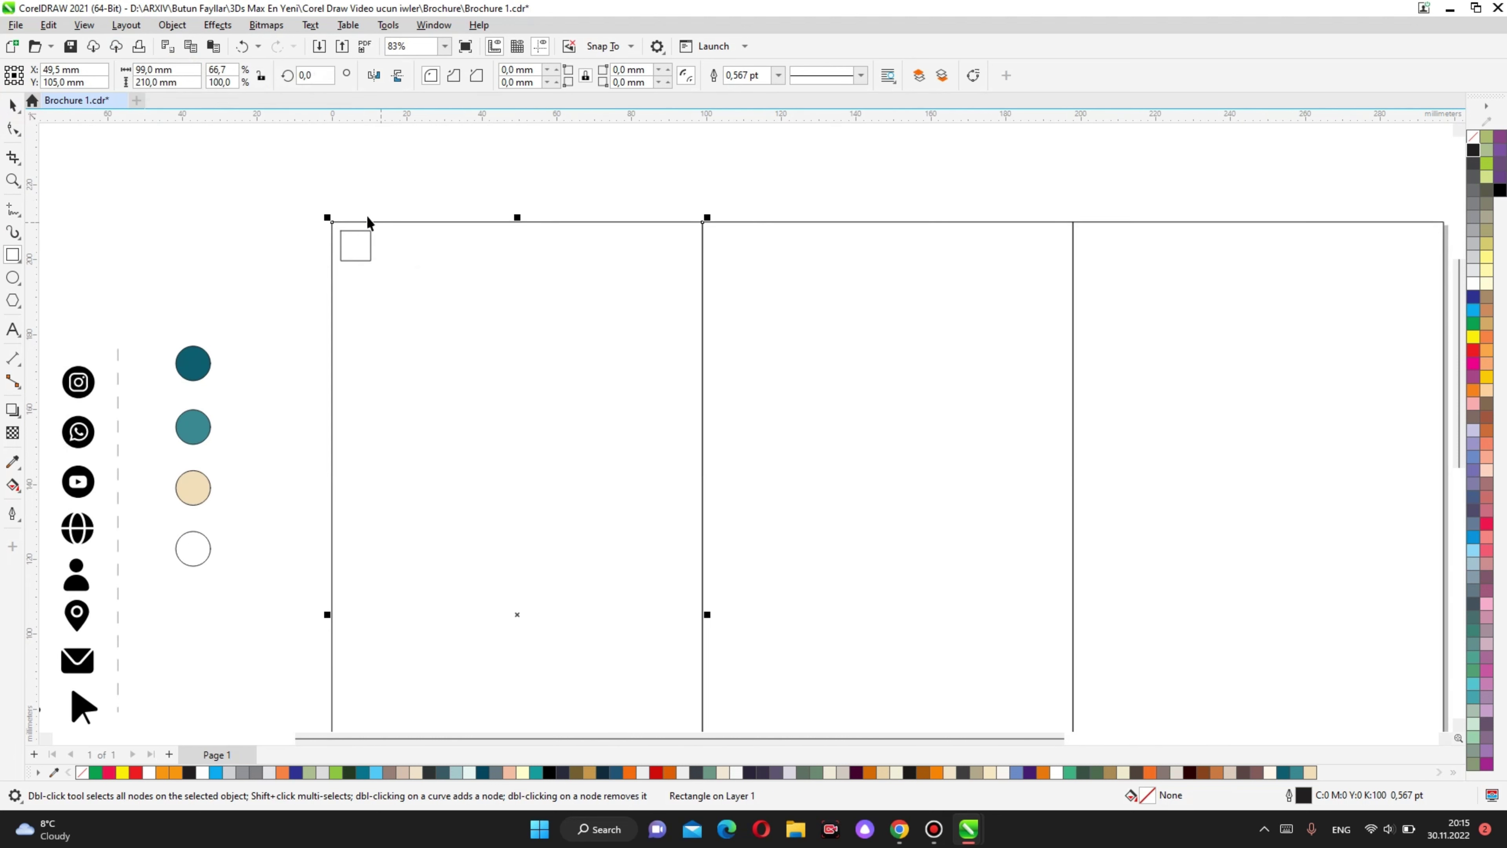
click(350, 246)
scroll(350, 245, down, 2)
drag(356, 250, 341, 211)
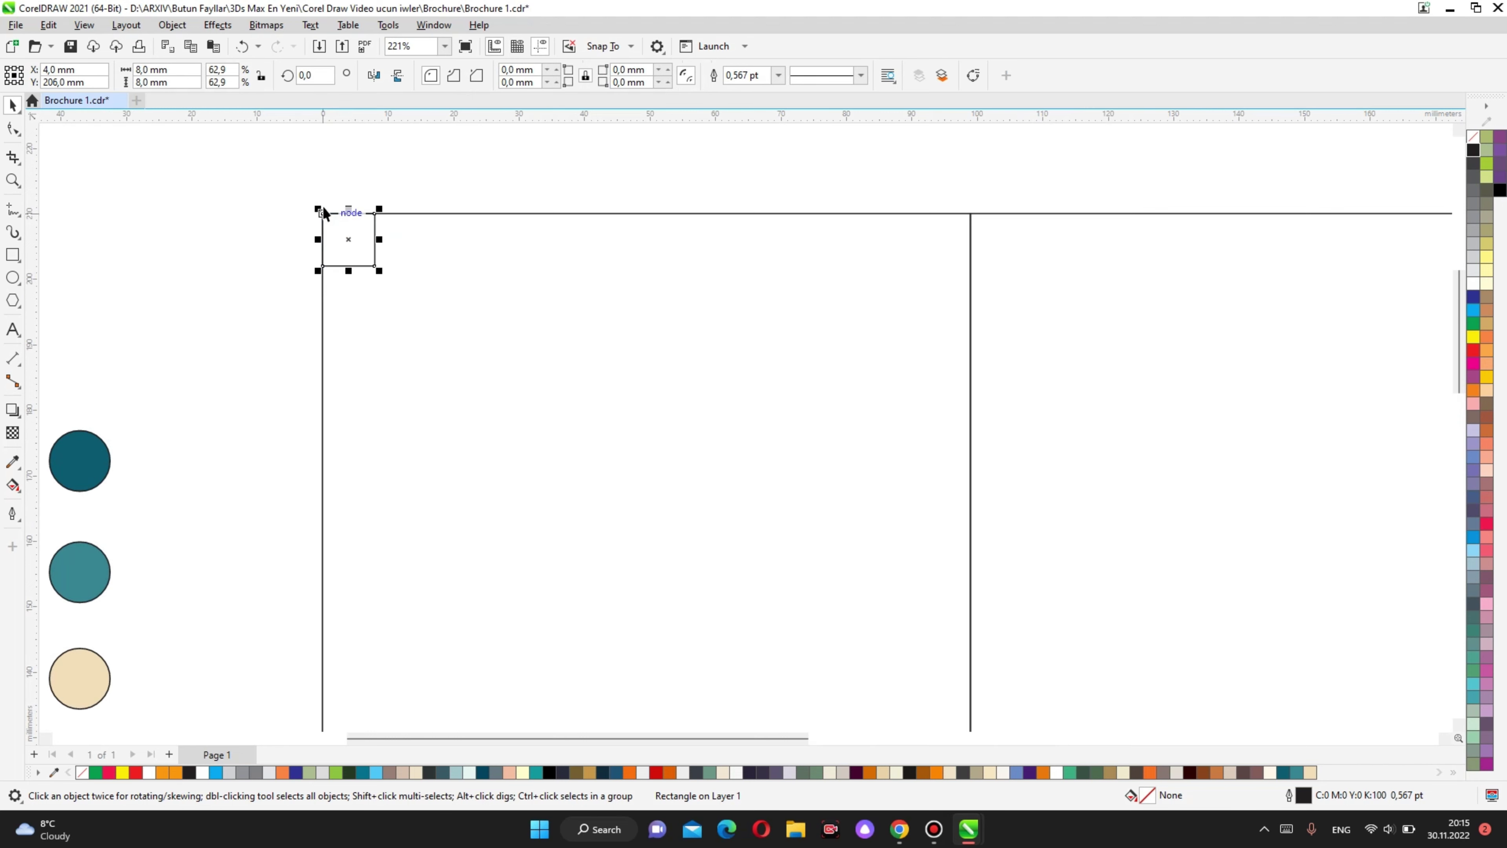
scroll(341, 211, up, 2)
drag(216, 350, 337, 236)
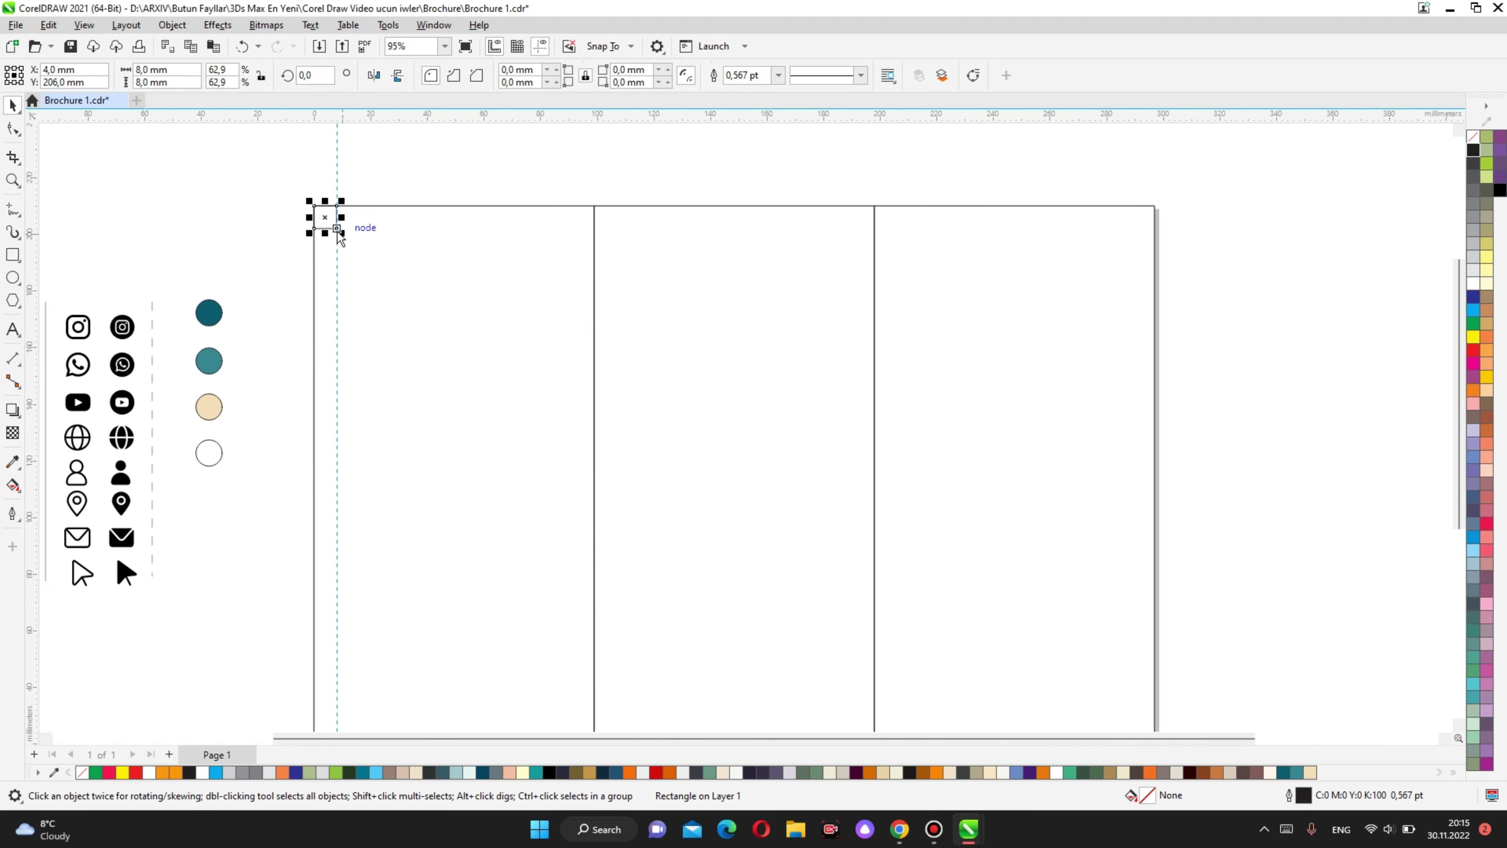
Centre the square on the first fold and add 8 mm guides beside it, including 95 mm
click(380, 175)
scroll(246, 256, up, 2)
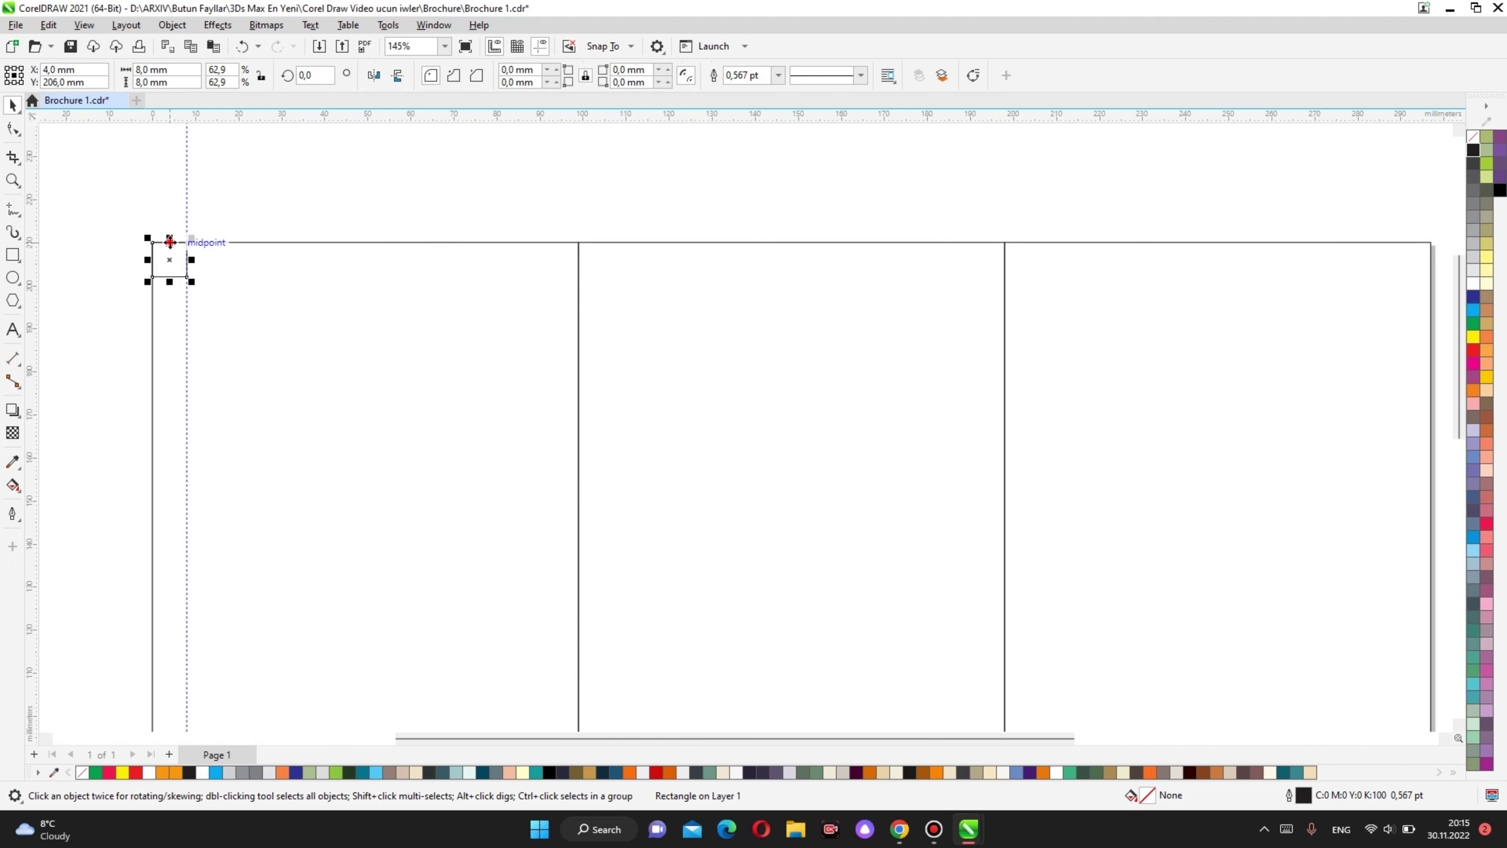
drag(179, 250, 575, 244)
scroll(579, 240, up, 2)
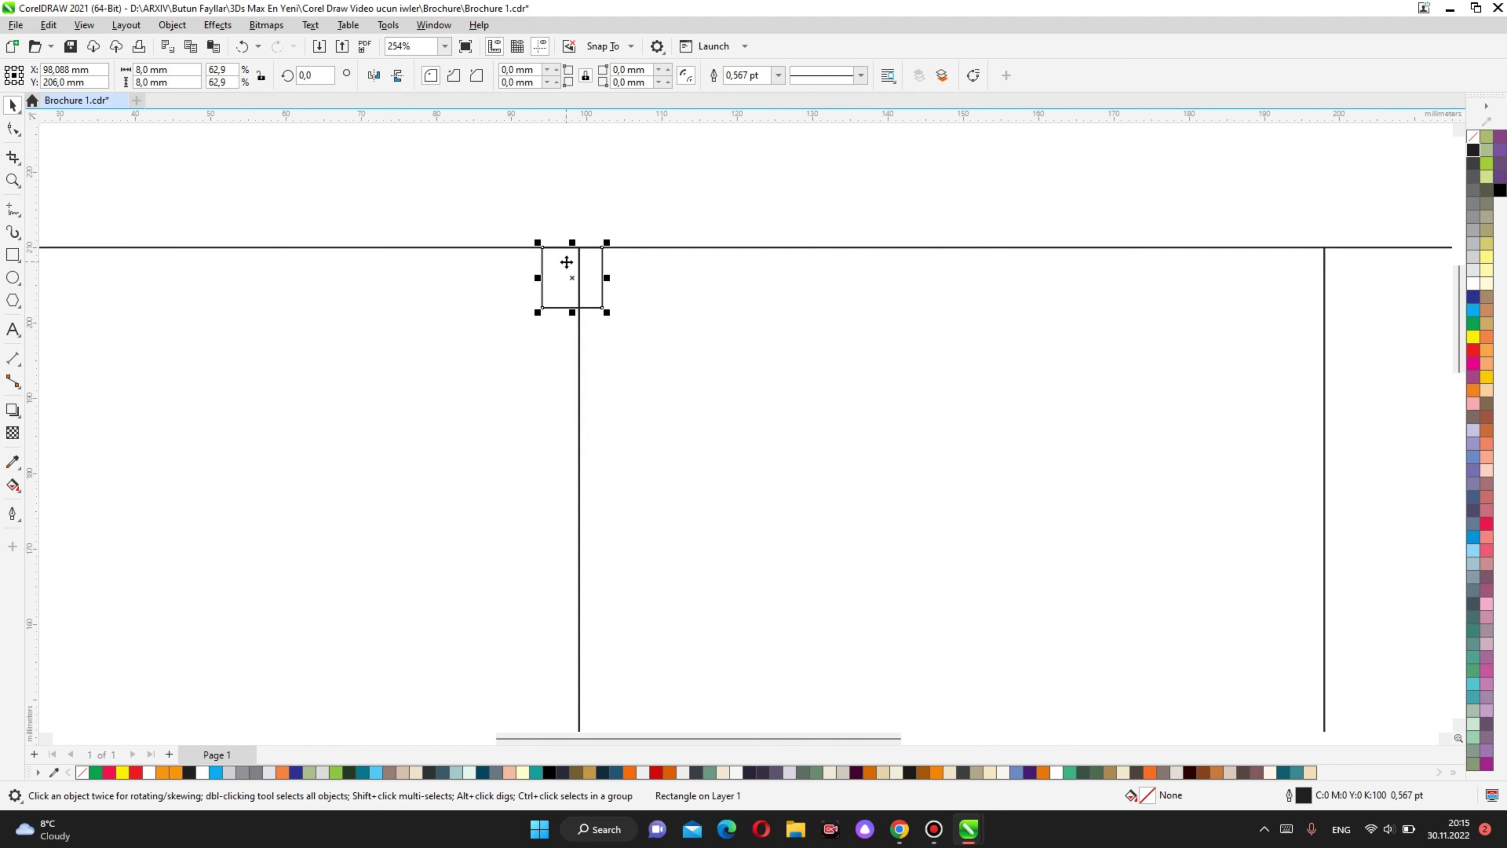
drag(525, 299, 578, 247)
scroll(479, 215, down, 2)
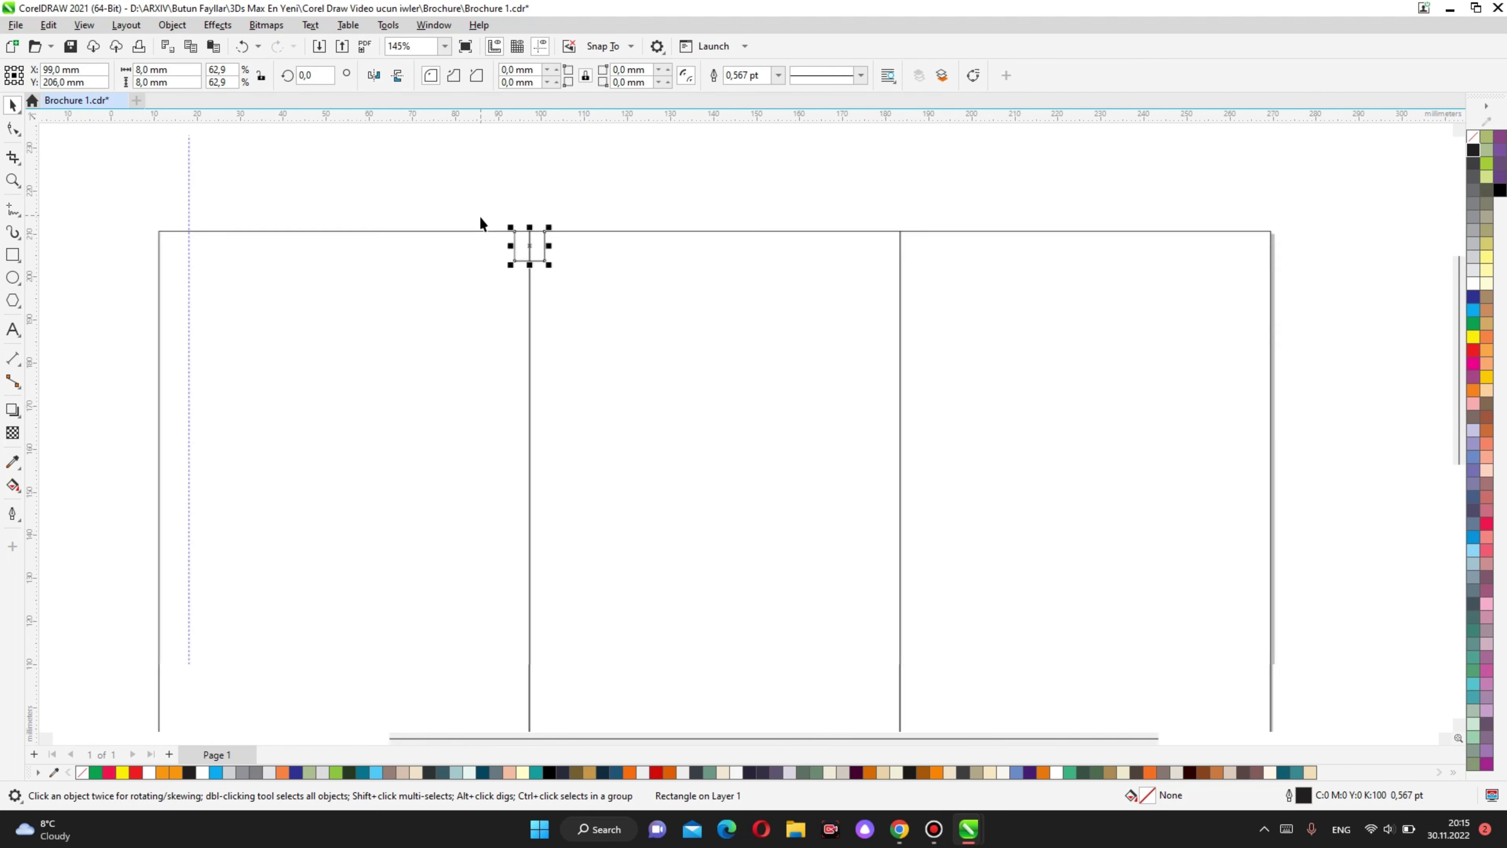
scroll(480, 216, down, 1)
click(514, 241)
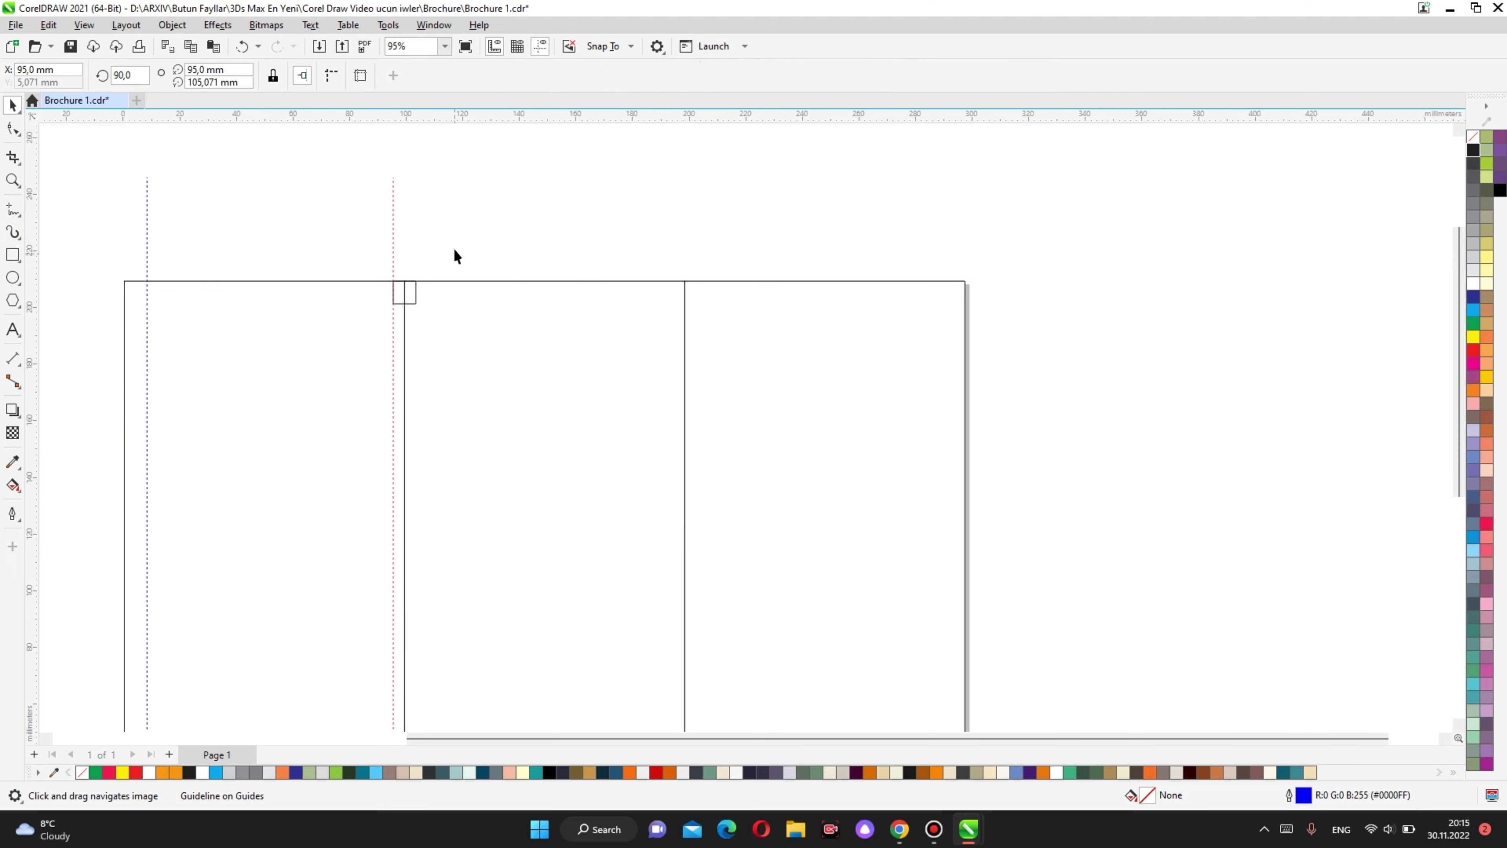
scroll(454, 252, up, 1)
drag(395, 312, 401, 312)
Add 8 mm guides on both sides of the second fold, then move the square top-right
click(85, 290)
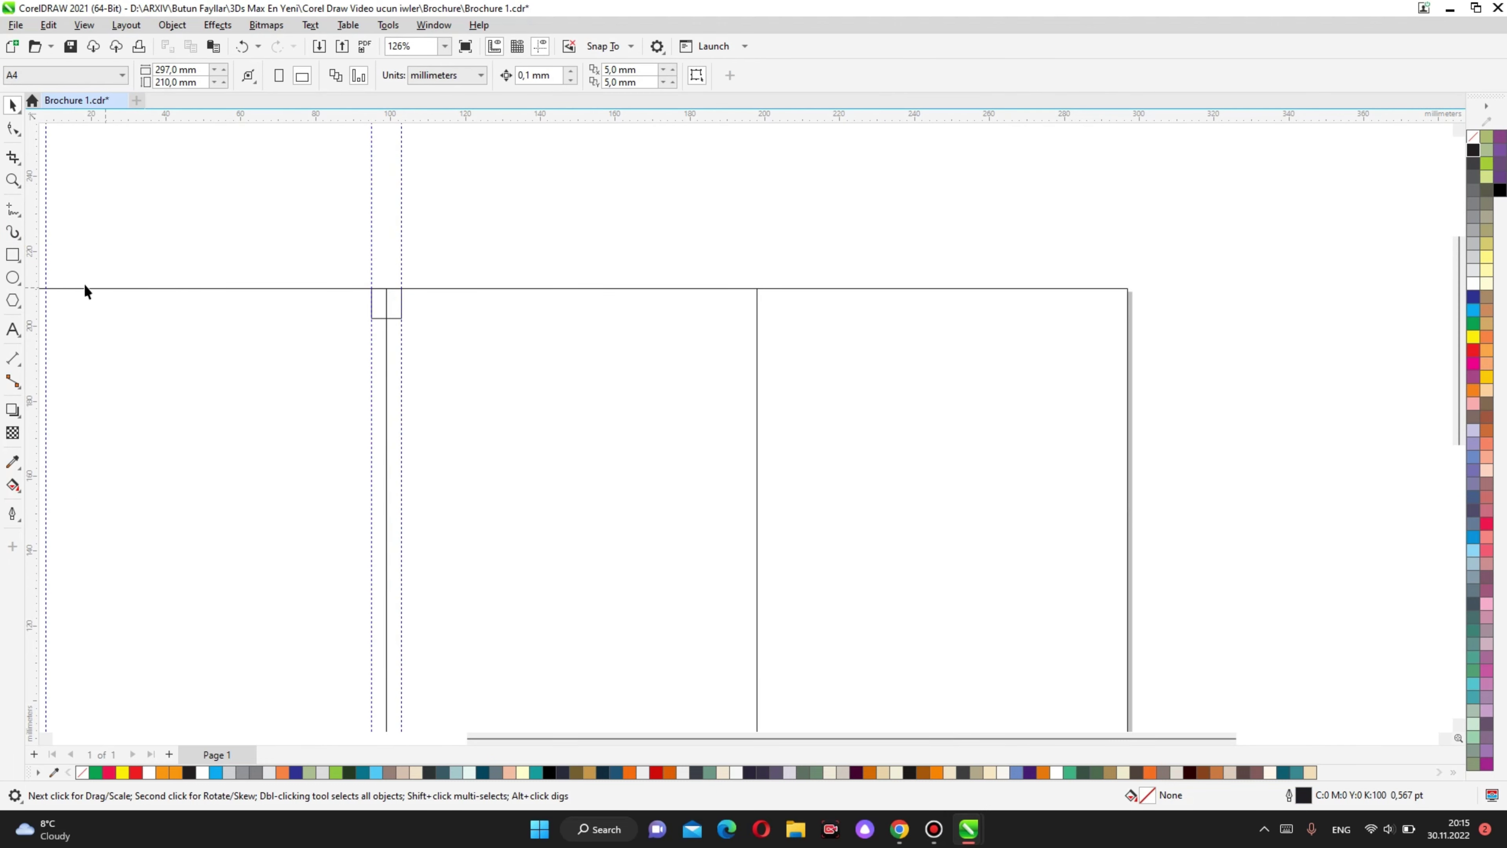
double_click(399, 309)
click(395, 305)
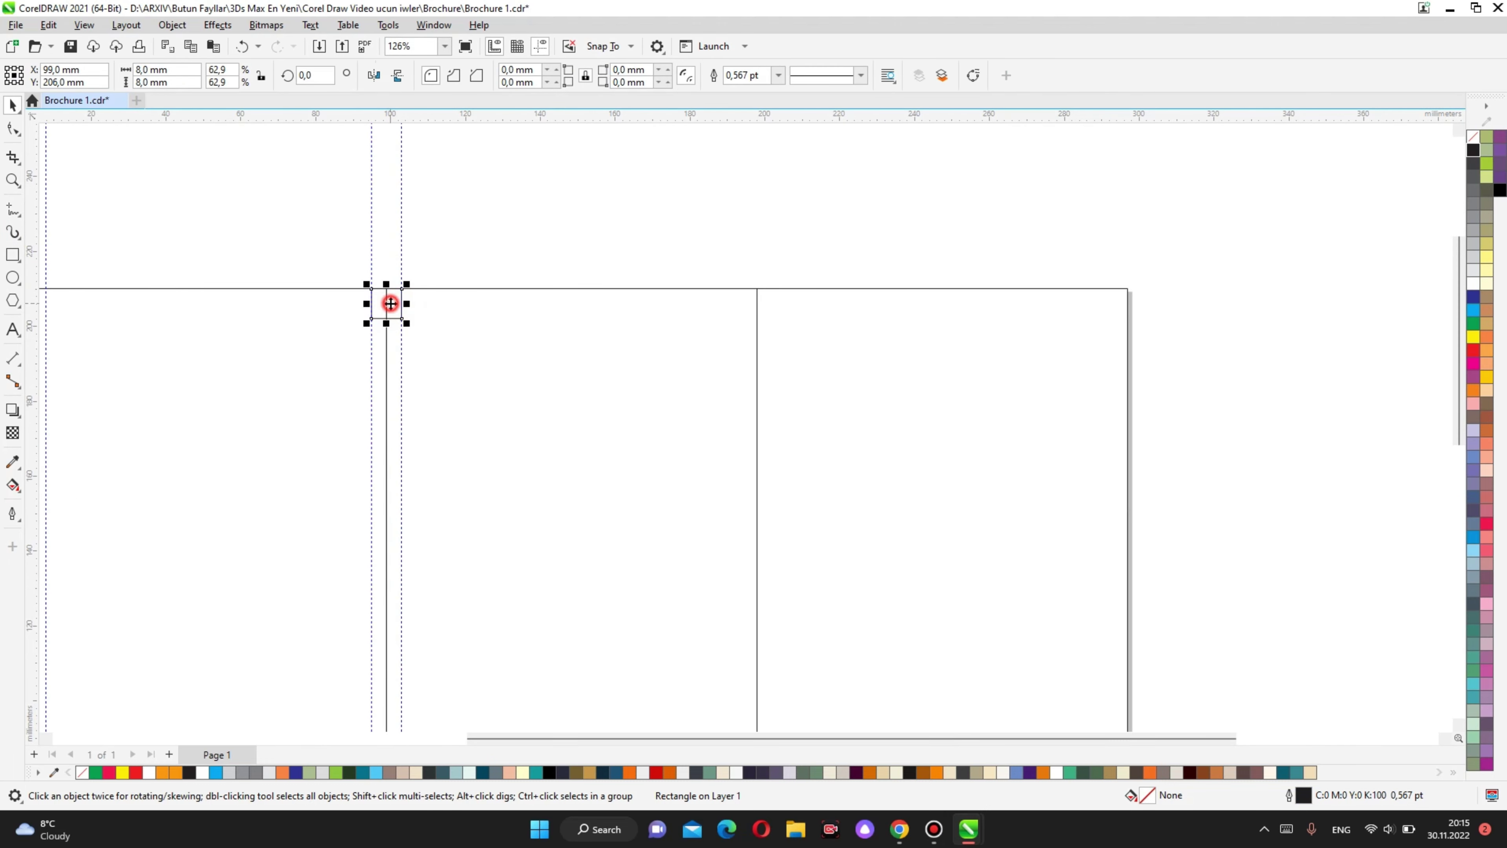
drag(387, 290, 763, 290)
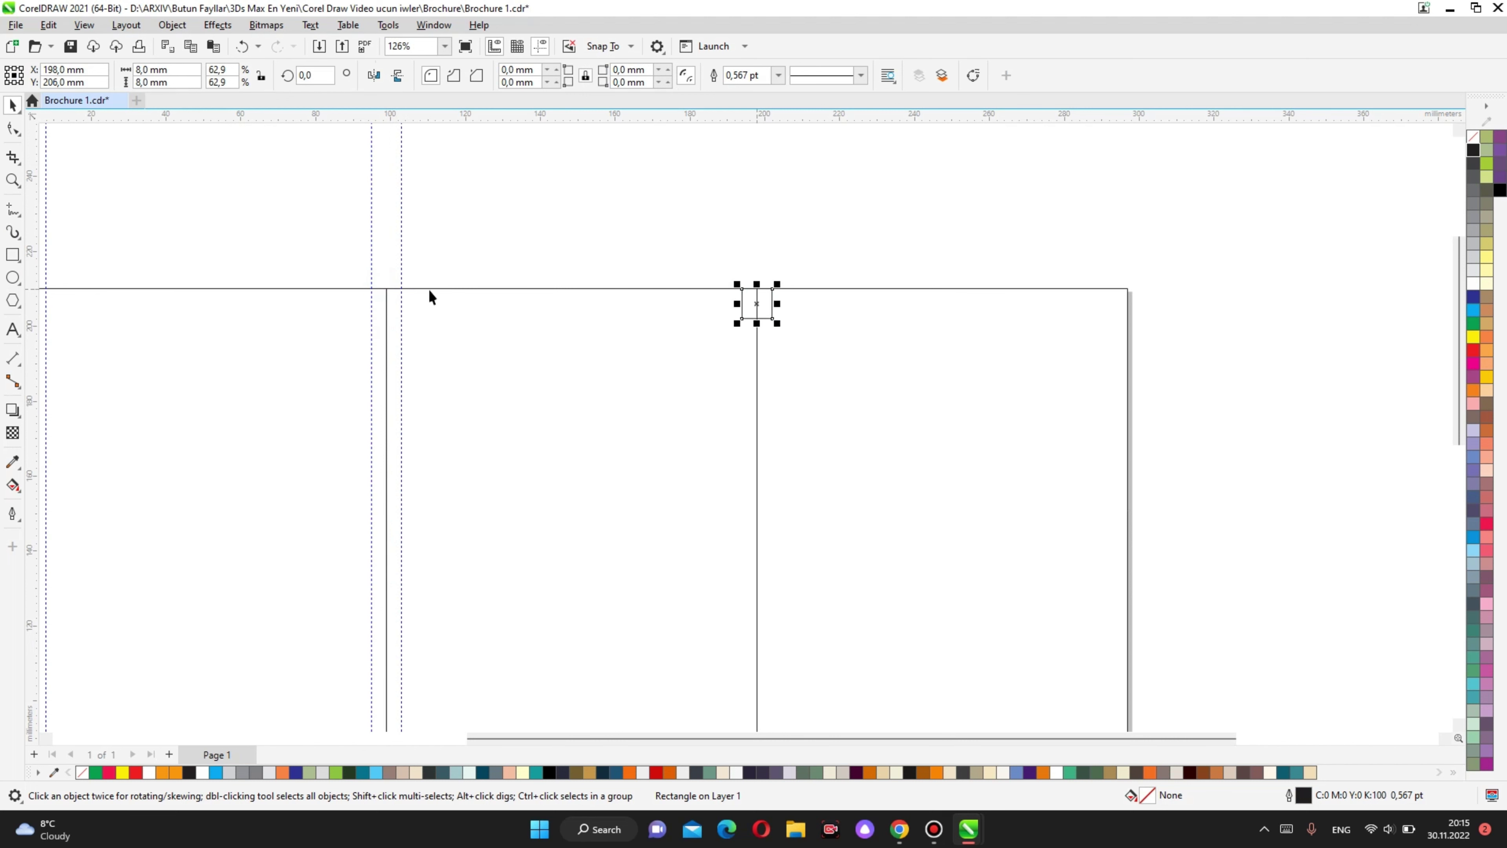
drag(33, 287, 772, 321)
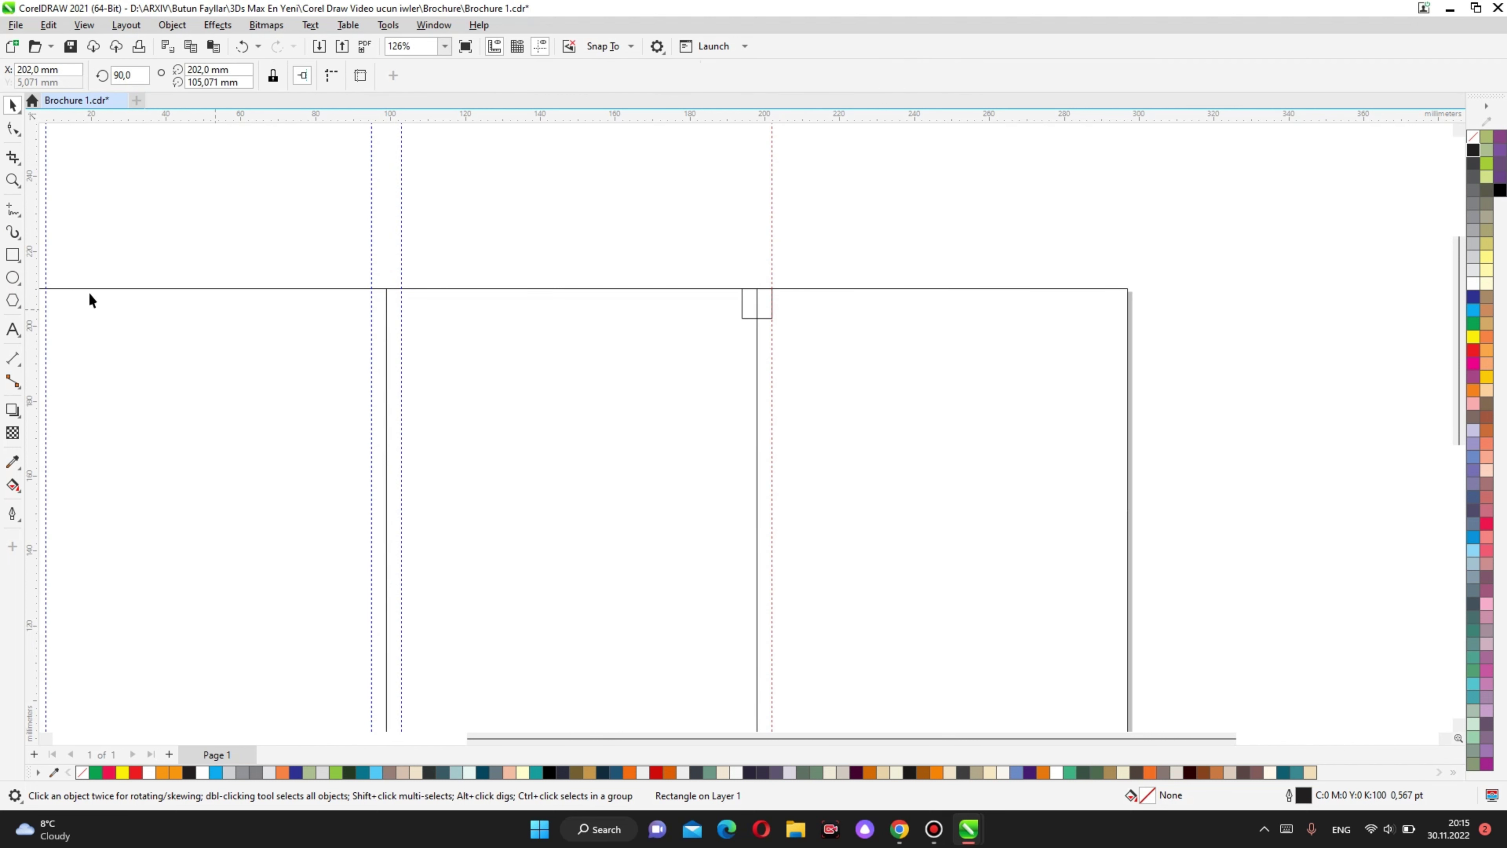
drag(30, 299, 742, 320)
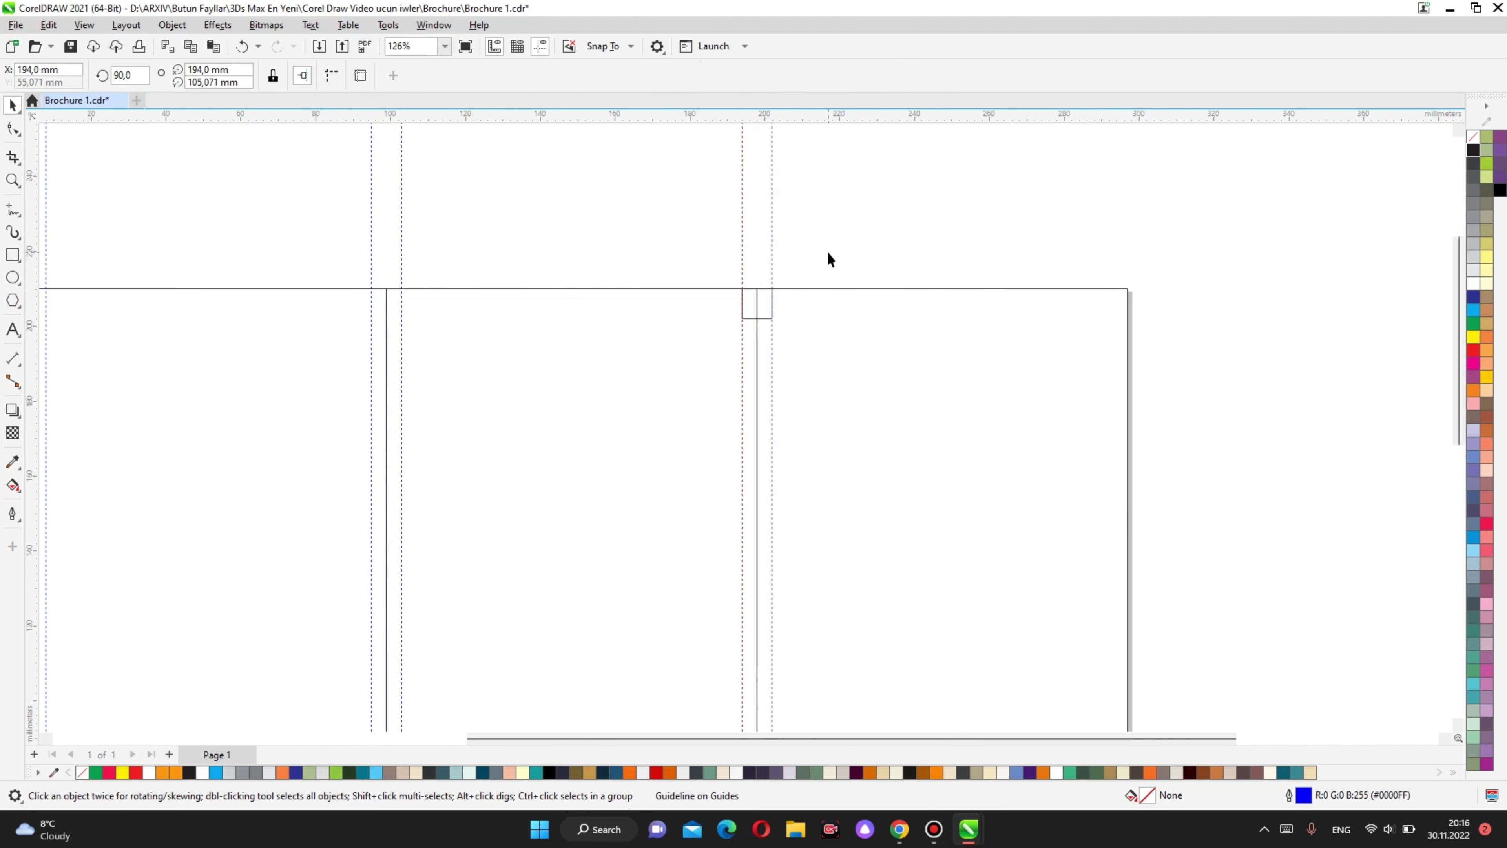
click(780, 316)
click(764, 302)
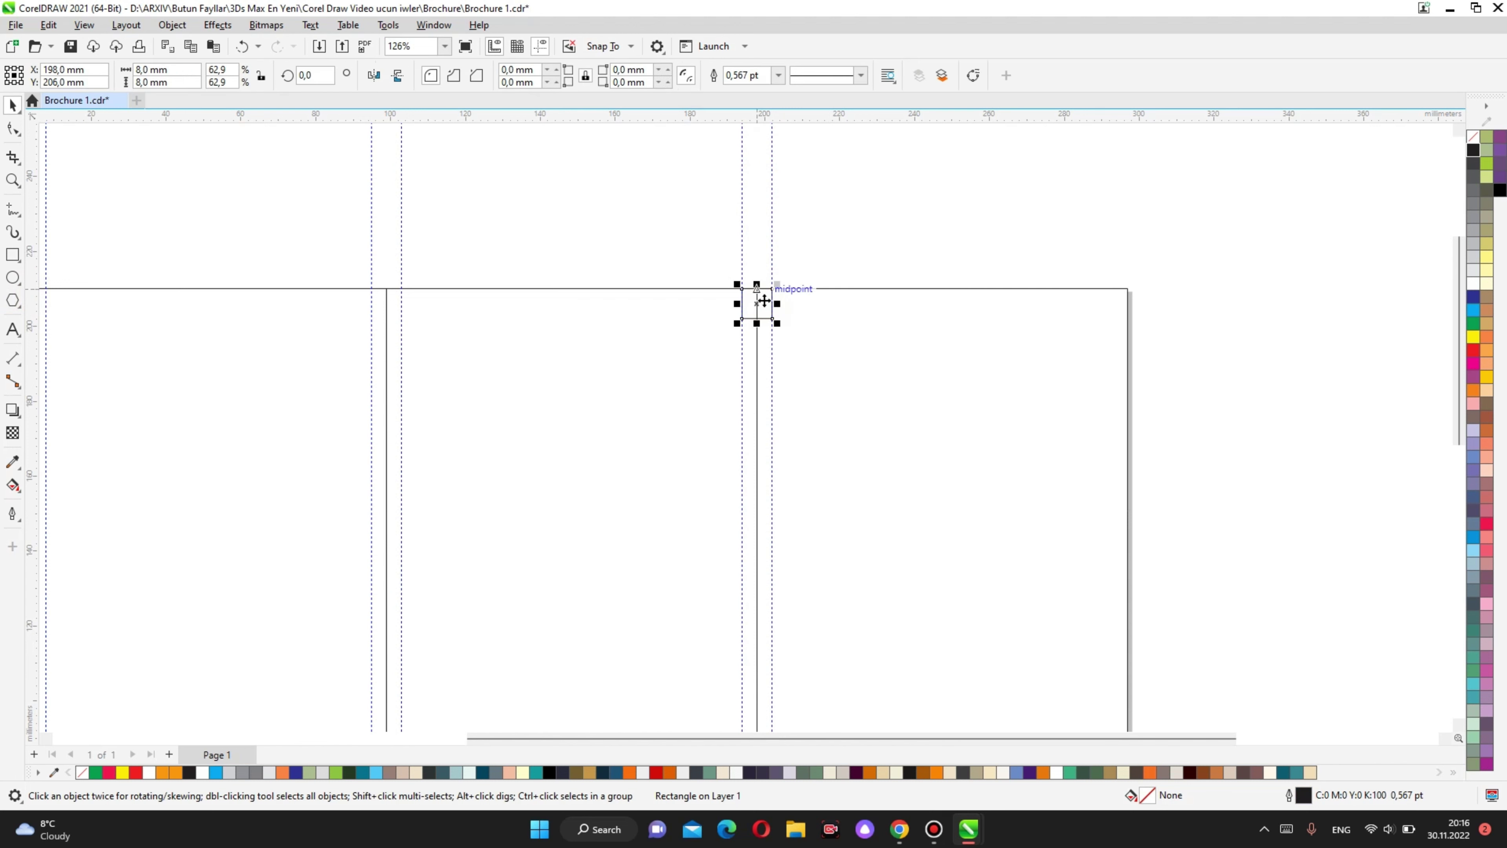
mouse_move(770, 291)
mouse_down()
mouse_move(1126, 289)
mouse_move(1098, 326)
mouse_up()
scroll(866, 291, down, 2)
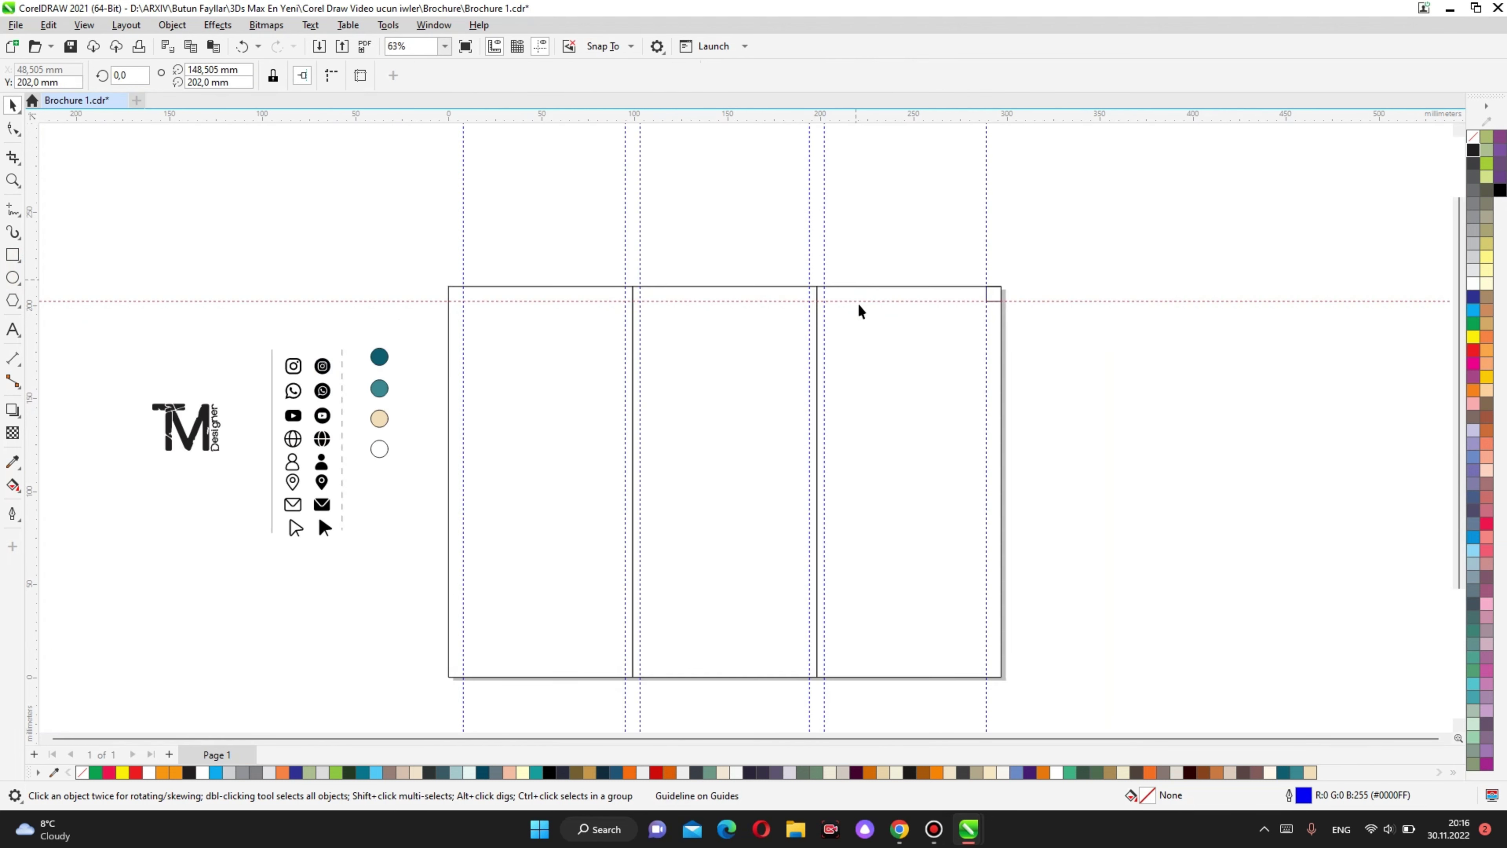
click(932, 233)
mouse_move(932, 234)
mouse_down()
mouse_move(456, 577)
mouse_move(383, 649)
mouse_up()
scroll(425, 580, up, 2)
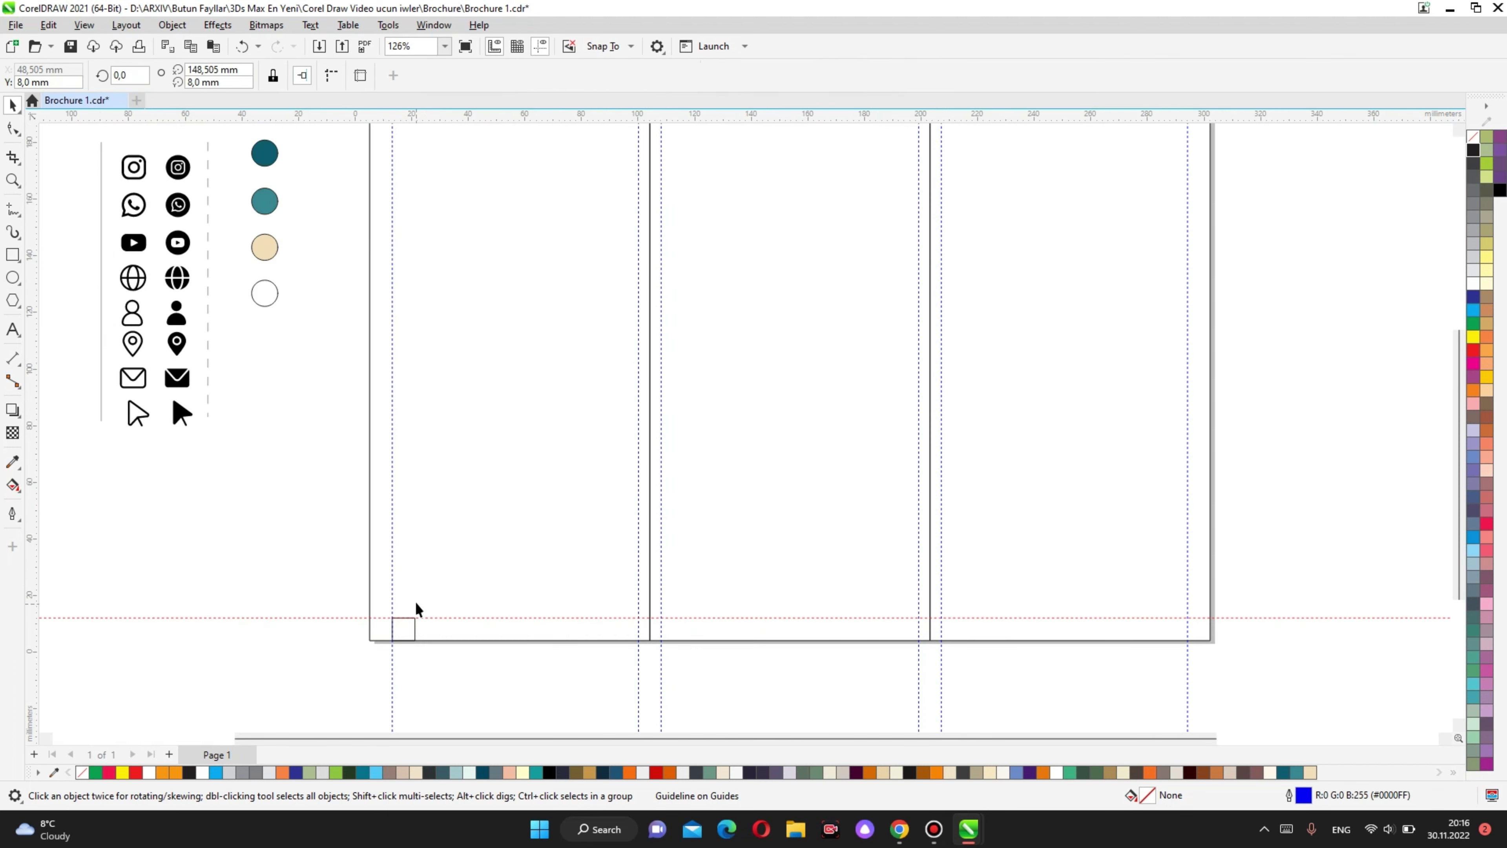
scroll(409, 618, down, 1)
scroll(407, 623, down, 1)
key(Escape)
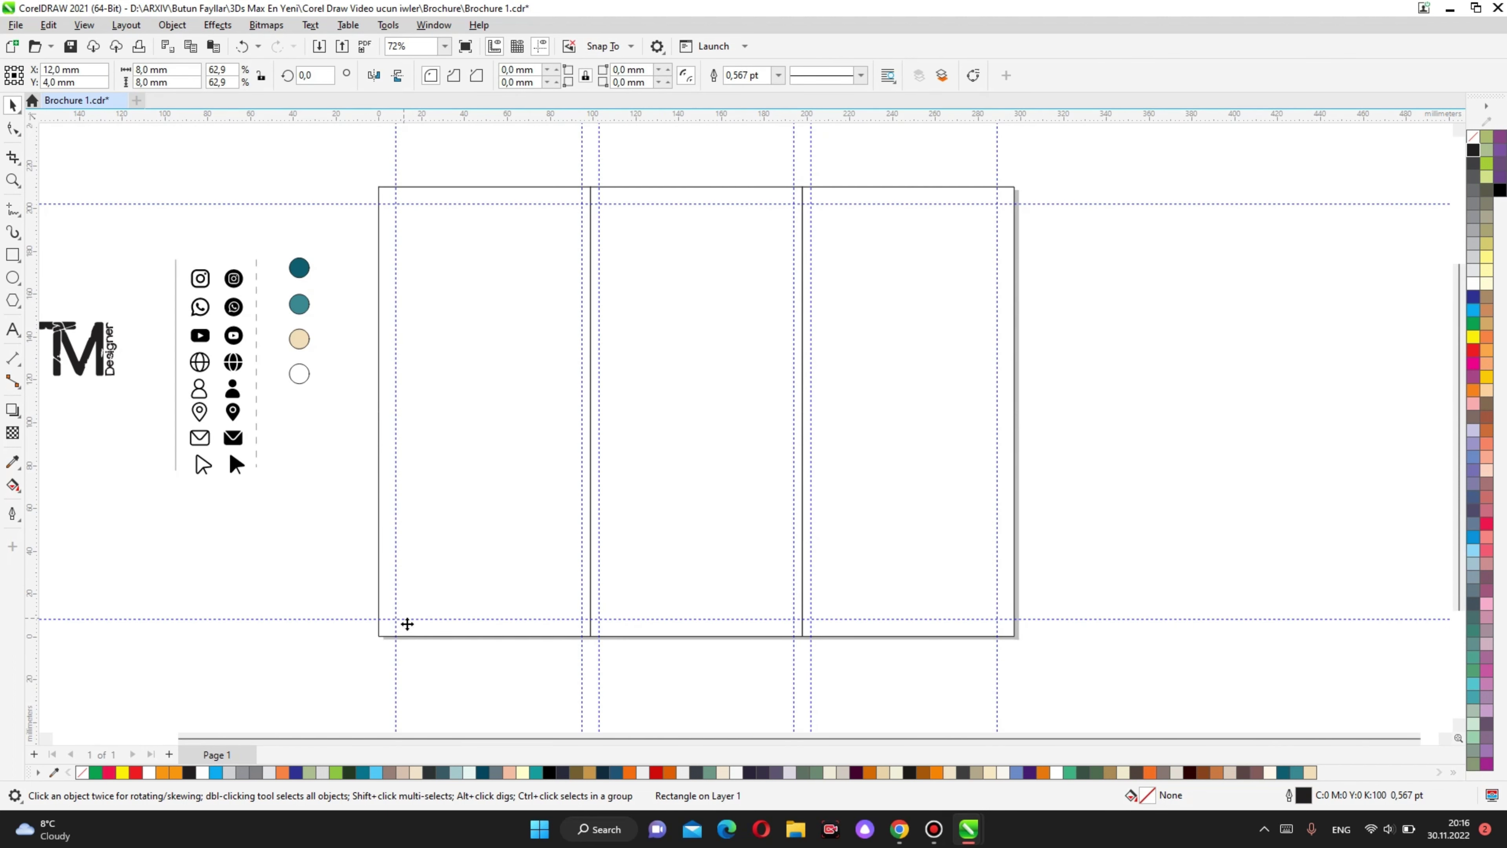
scroll(645, 452, down, 1)
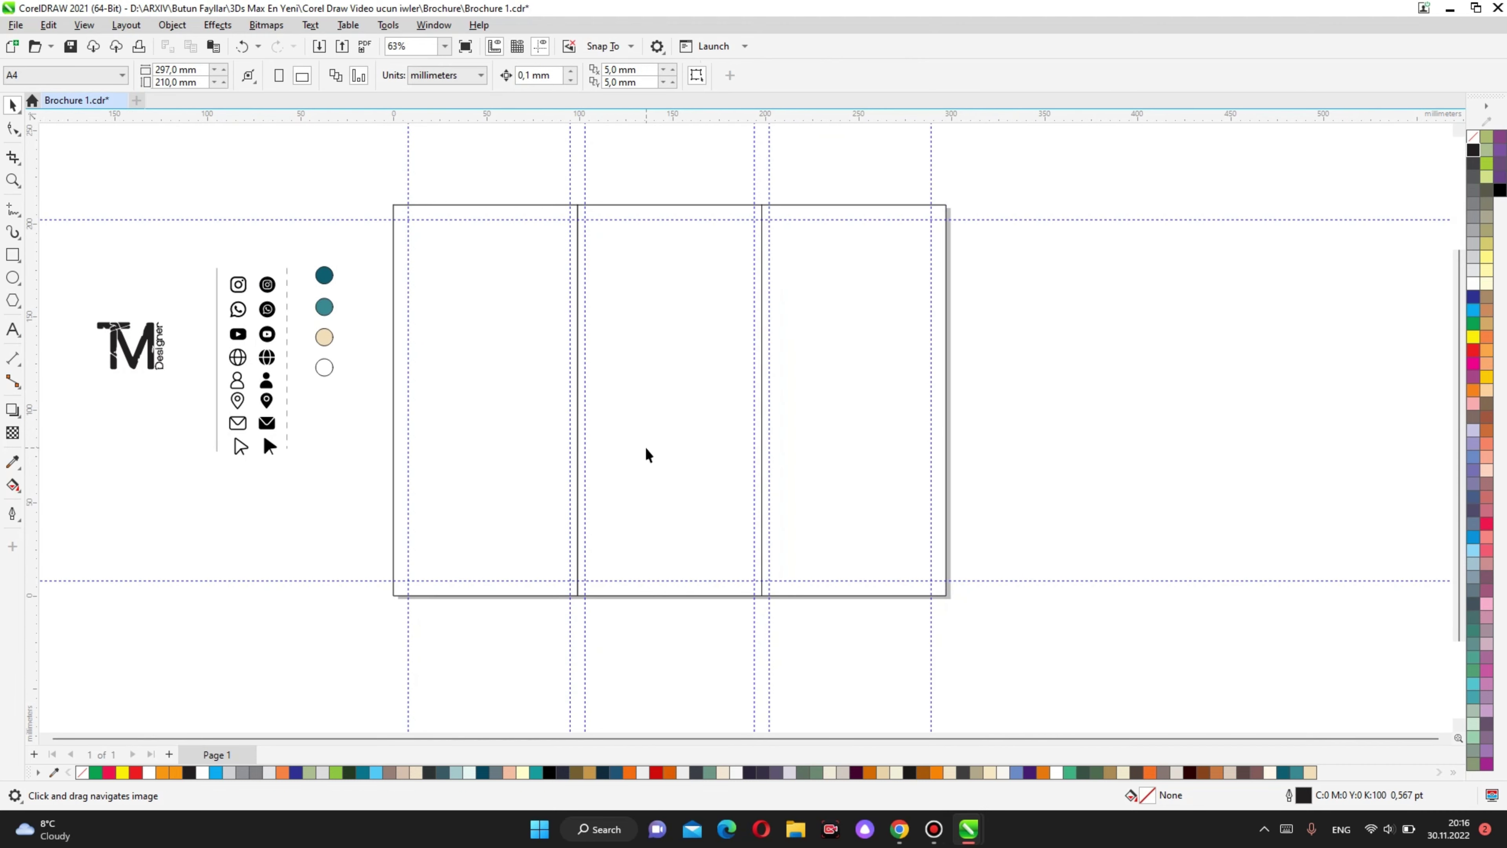
drag(657, 443, 597, 430)
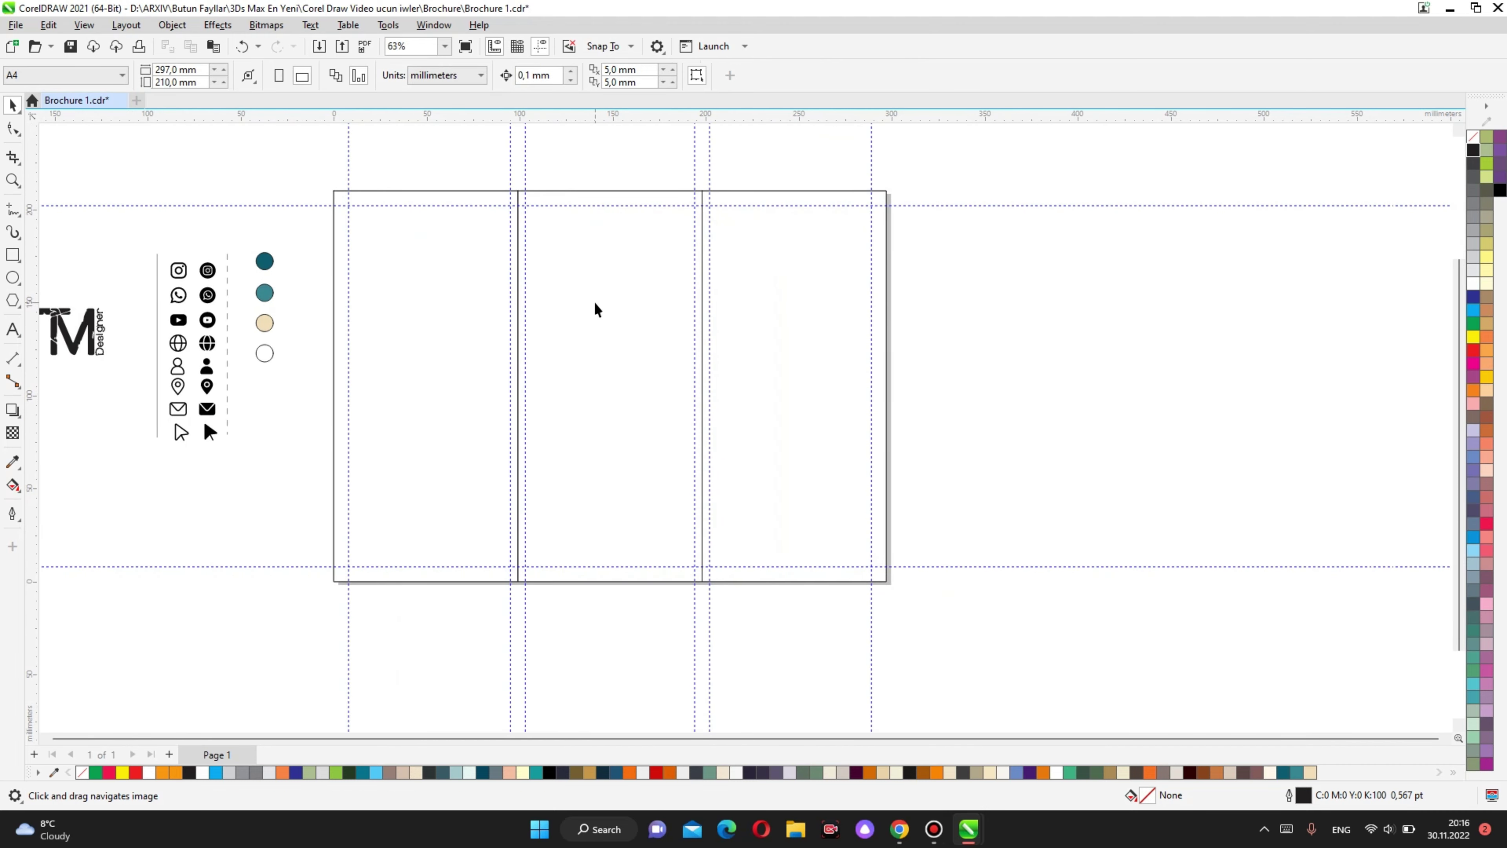
drag(745, 326, 706, 333)
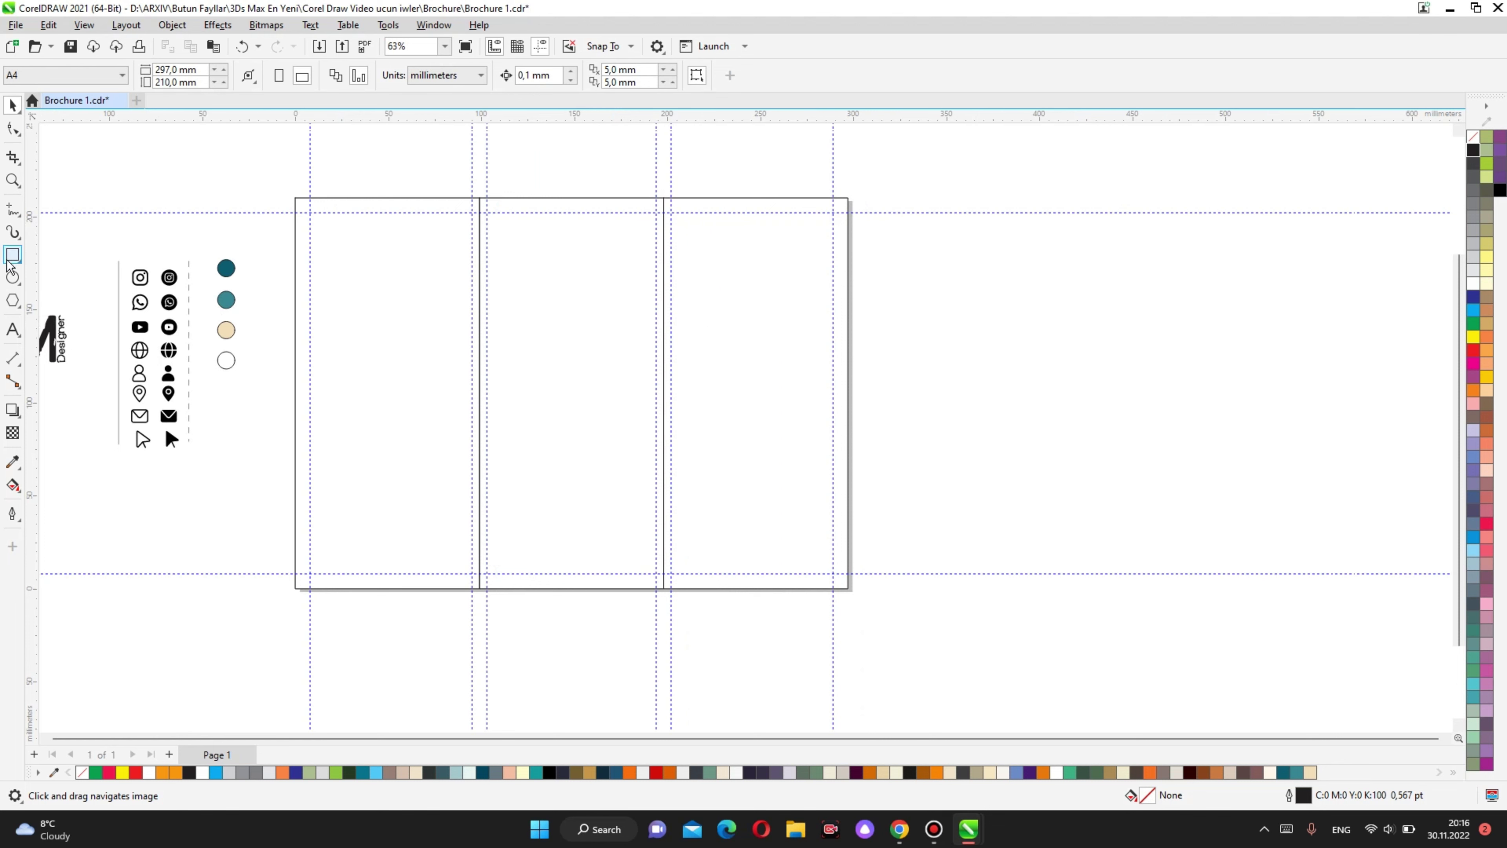
scroll(420, 347, down, 1)
Draw a circle and reshape it into a tall ellipse about 292 × 315 mm
mouse_move(1051, 663)
mouse_down()
mouse_move(814, 232)
mouse_move(632, 260)
mouse_up()
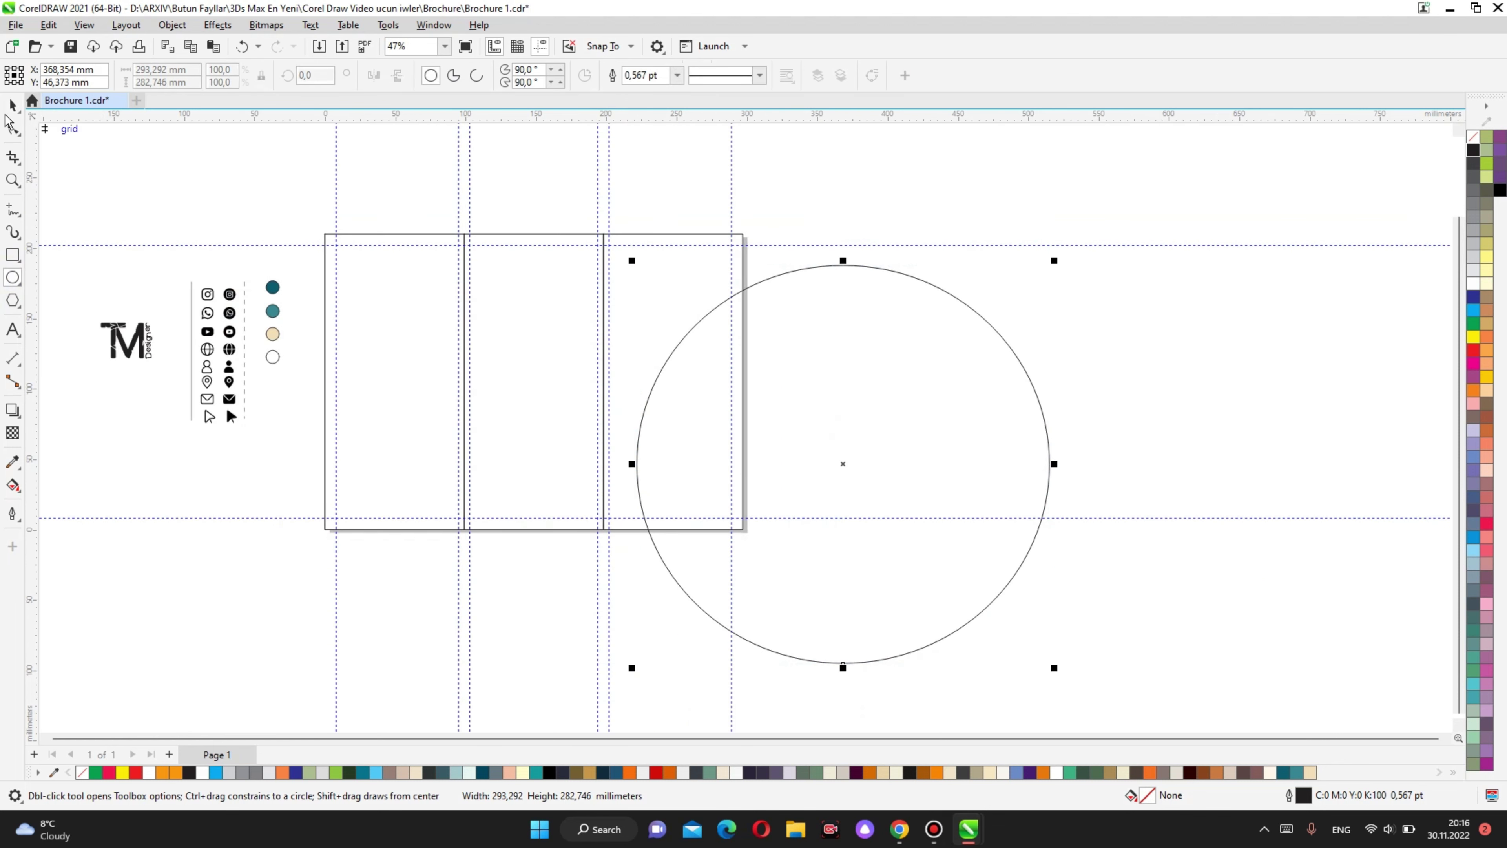
key(space)
drag(854, 481, 780, 486)
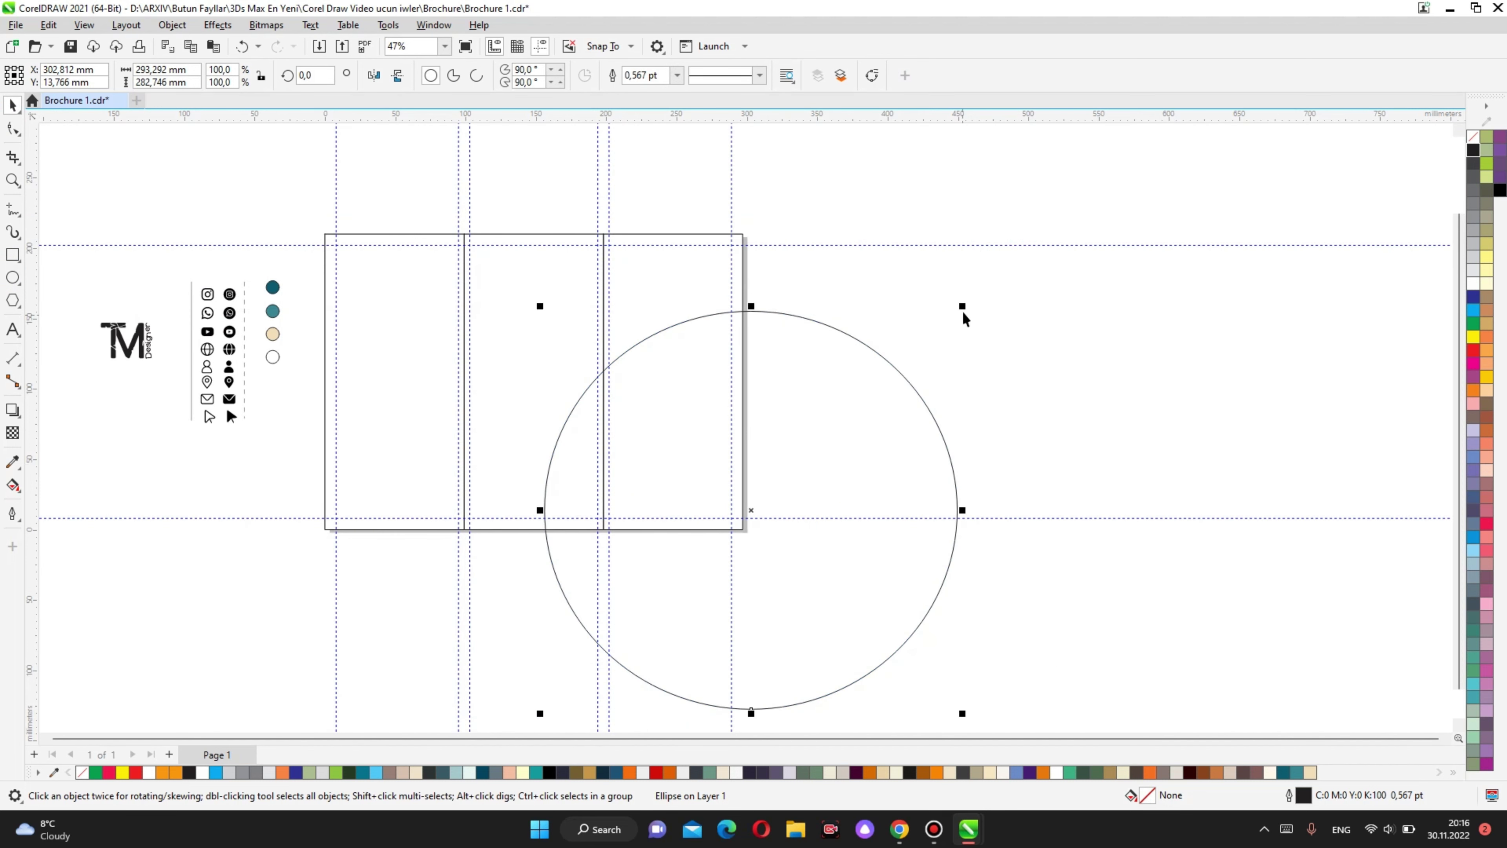
drag(757, 311, 757, 292)
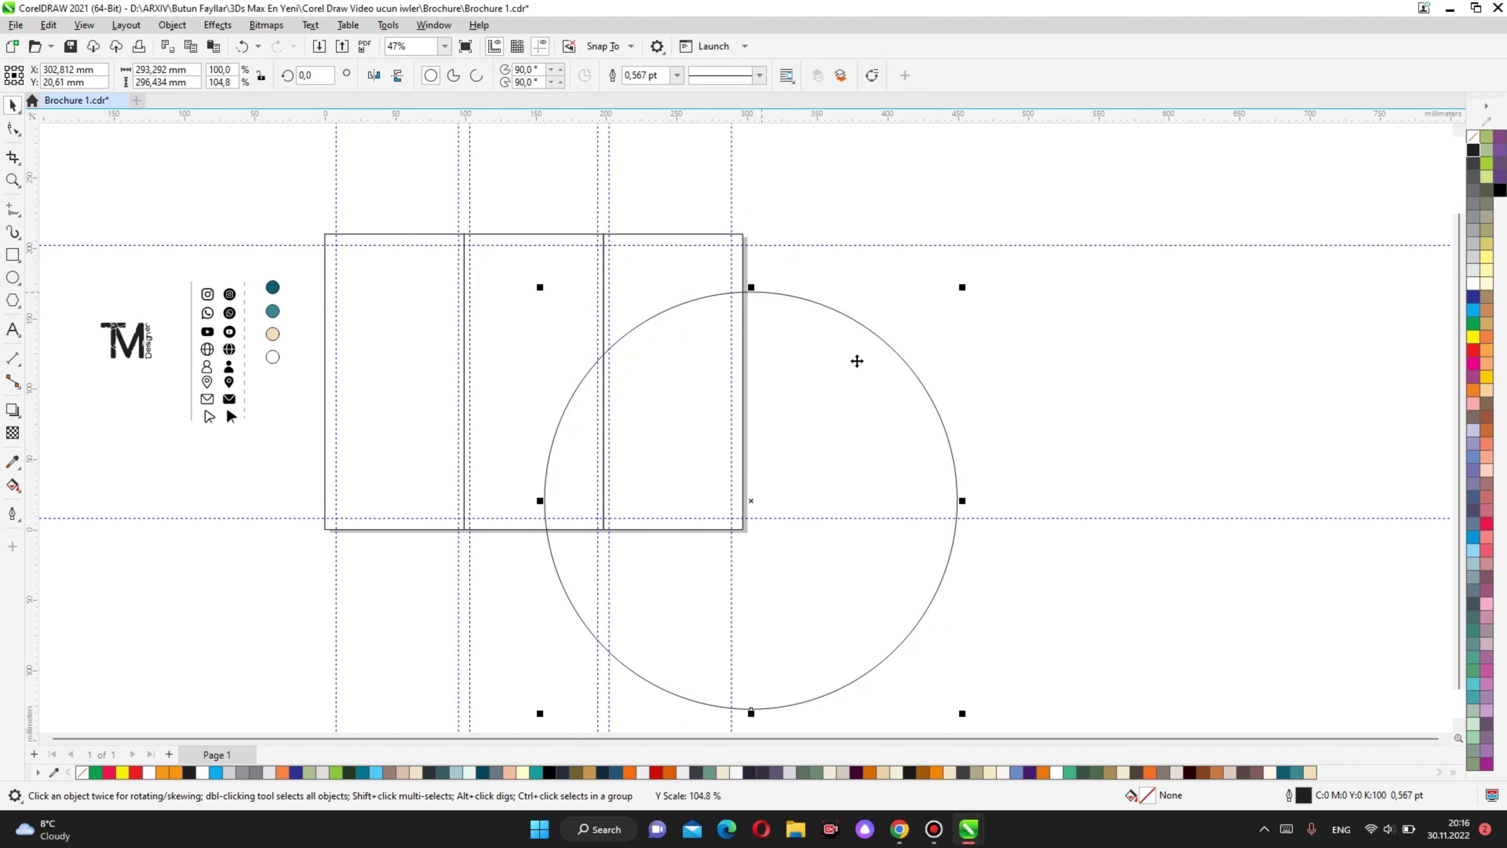
drag(962, 287, 989, 257)
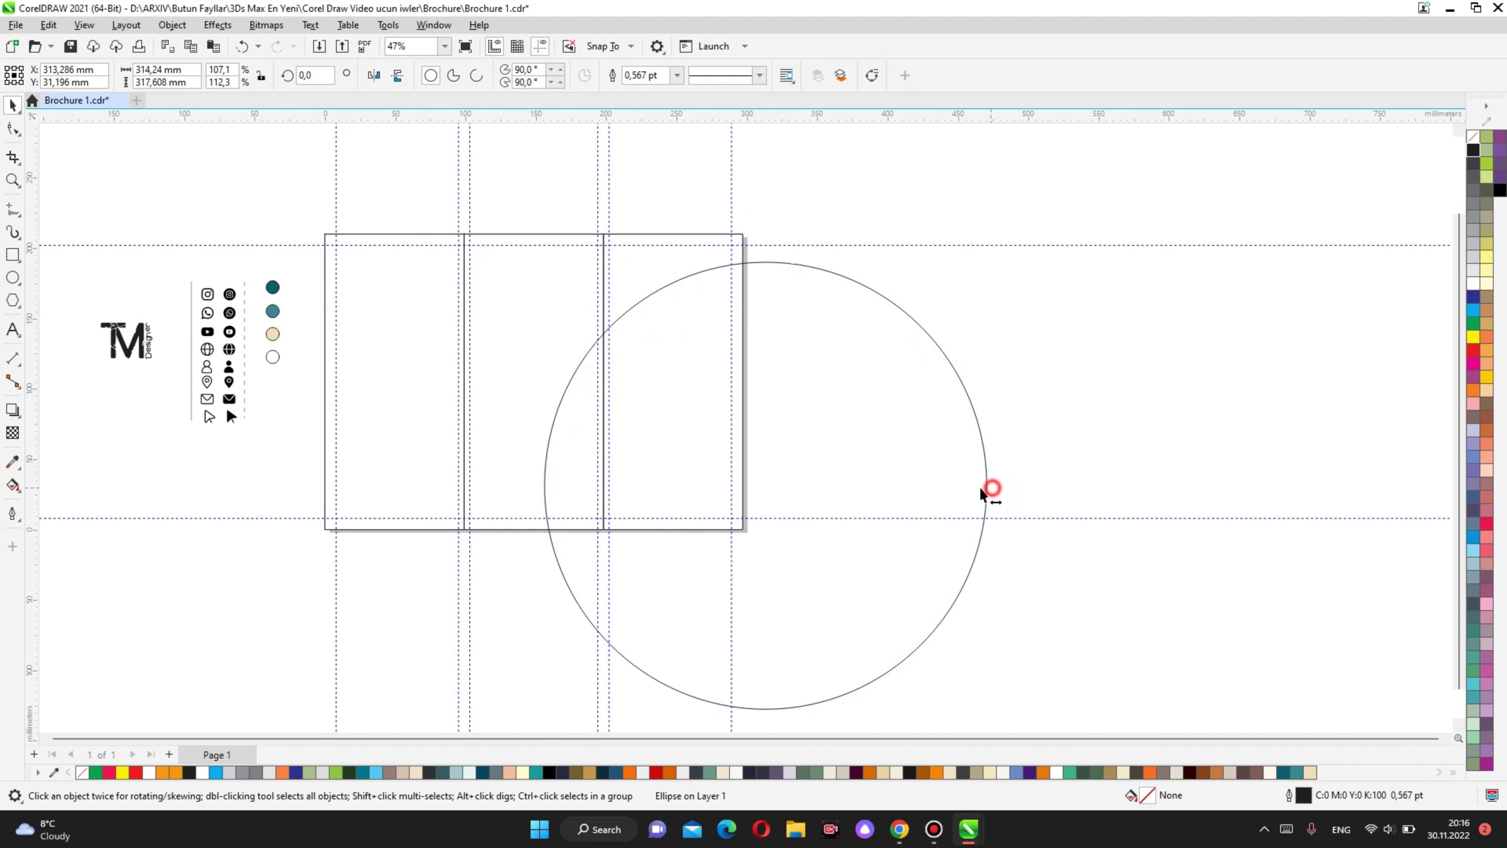
drag(987, 491, 950, 493)
Centre the ellipse on the right panel's lower-right guide intersection and tilt it slightly
drag(748, 486, 724, 518)
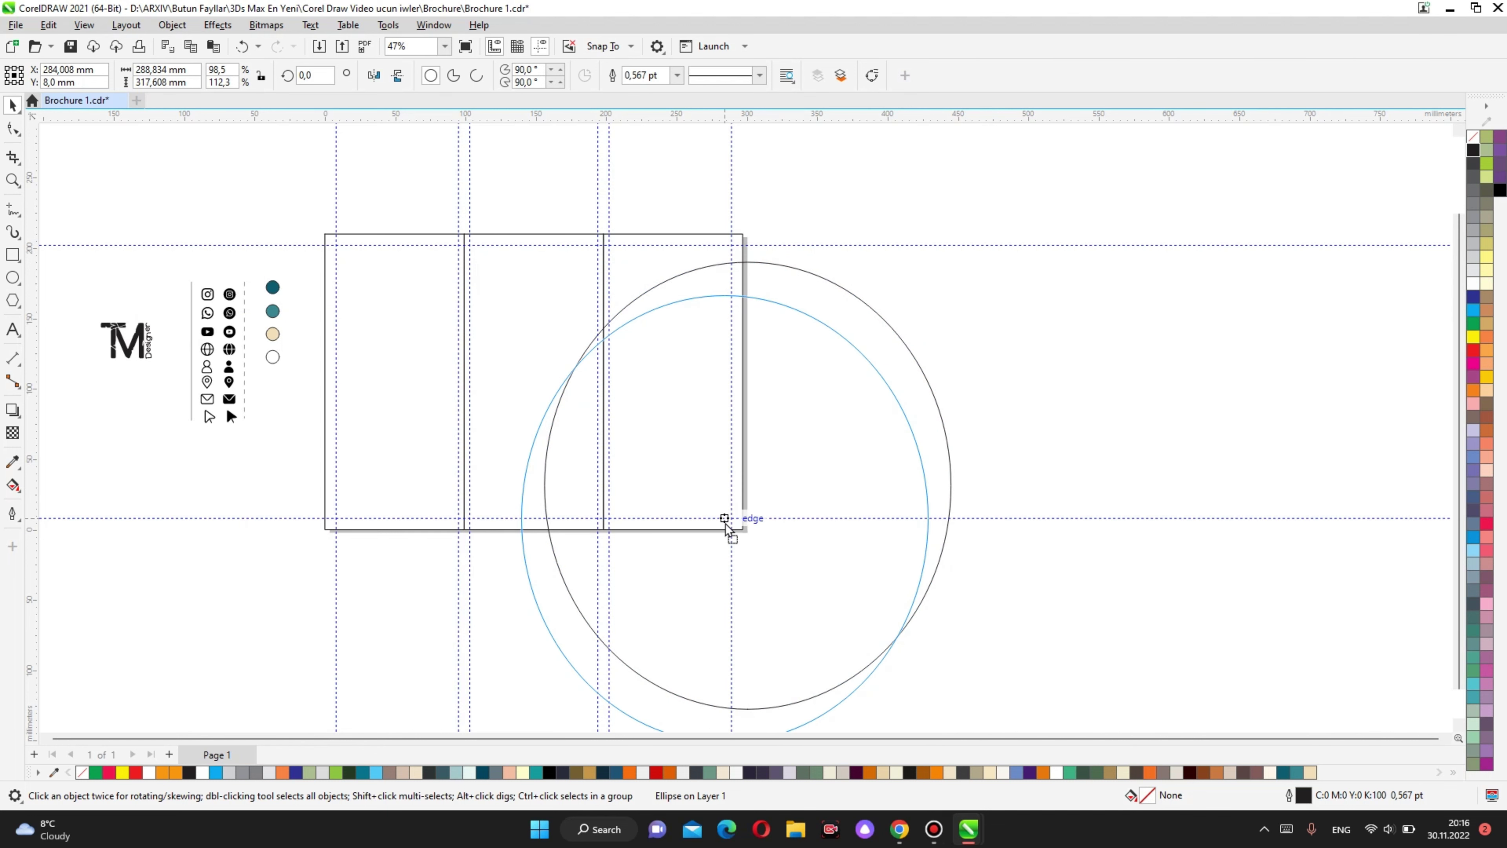
click(848, 383)
drag(936, 290, 1039, 359)
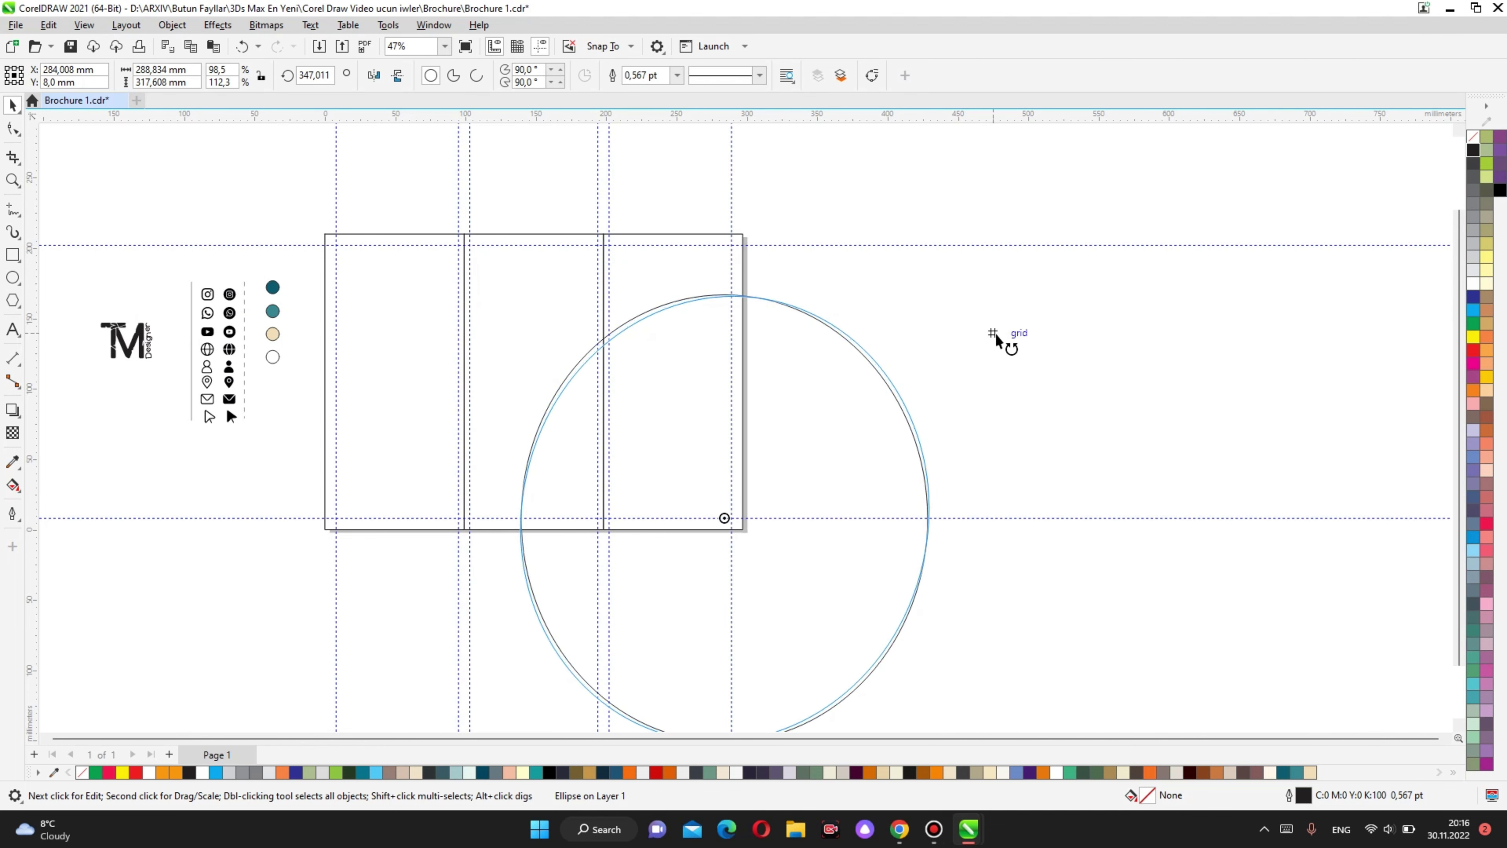
click(1016, 357)
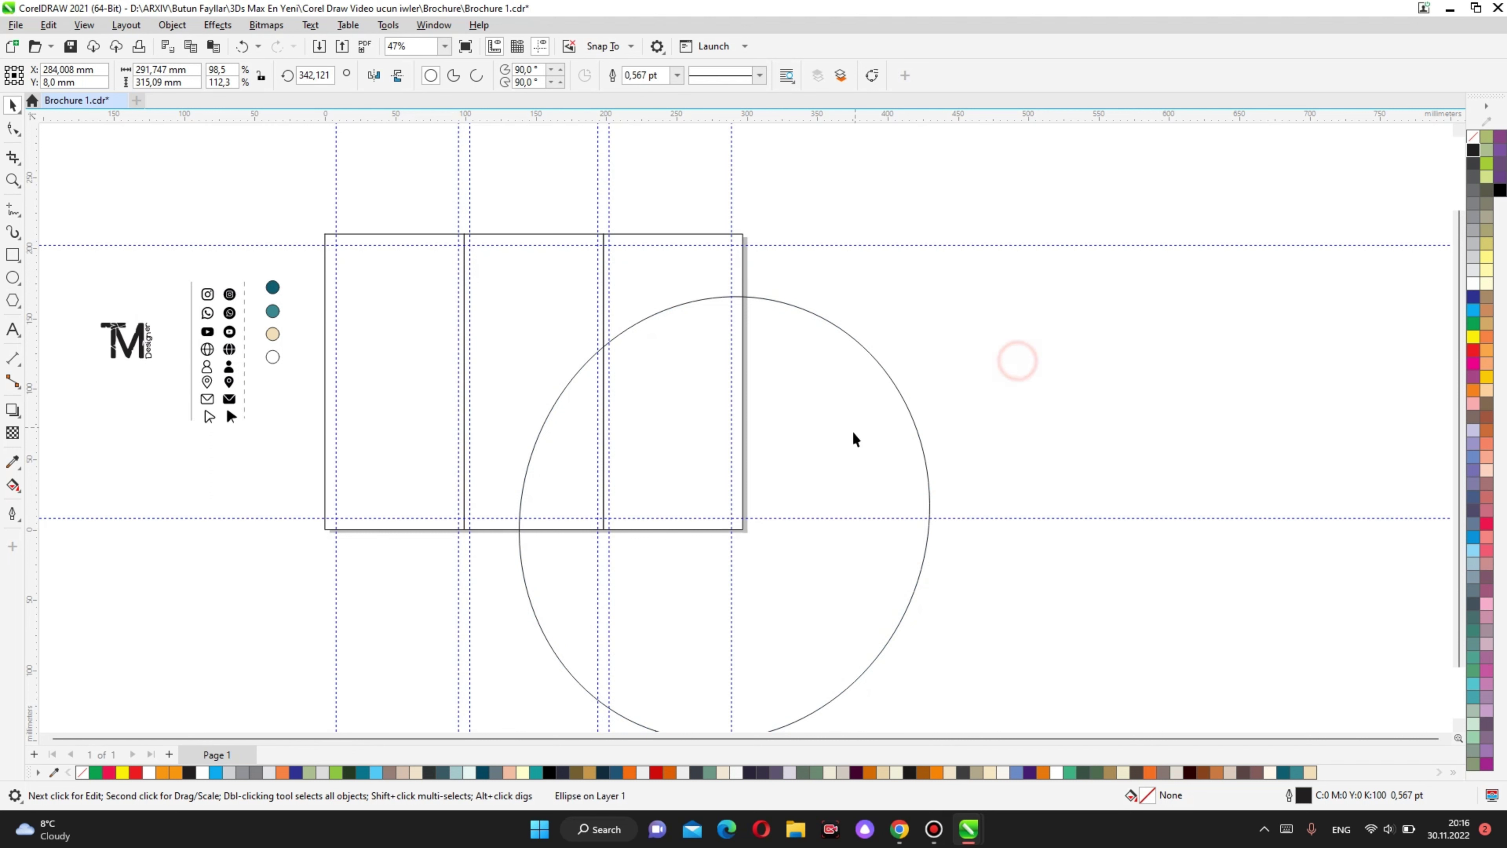
click(861, 430)
Duplicate the ellipse onto the page's left side and mirror the copy horizontally
click(1028, 402)
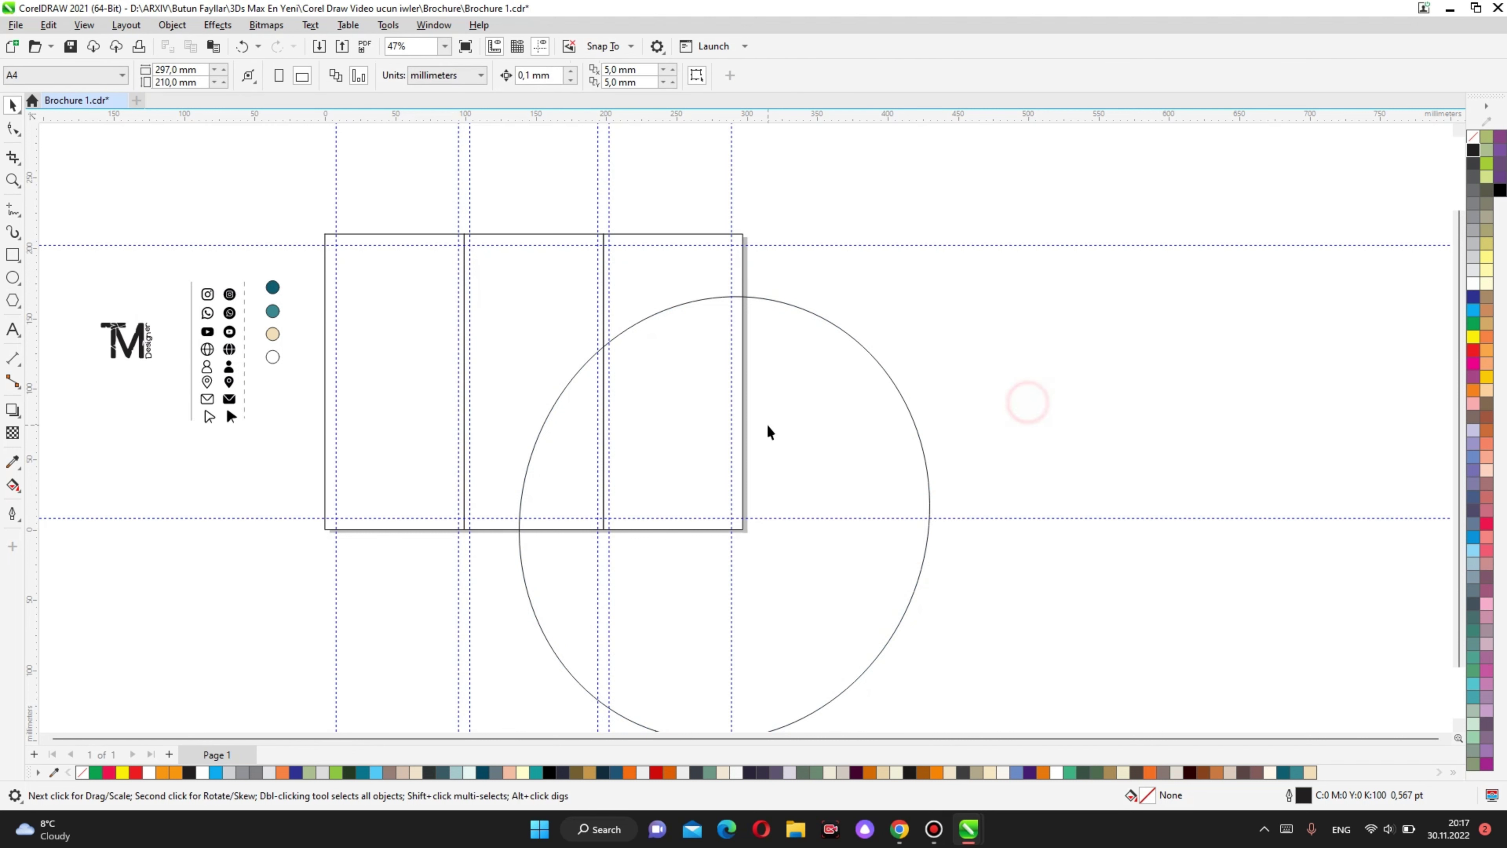
click(801, 442)
drag(802, 443, 820, 429)
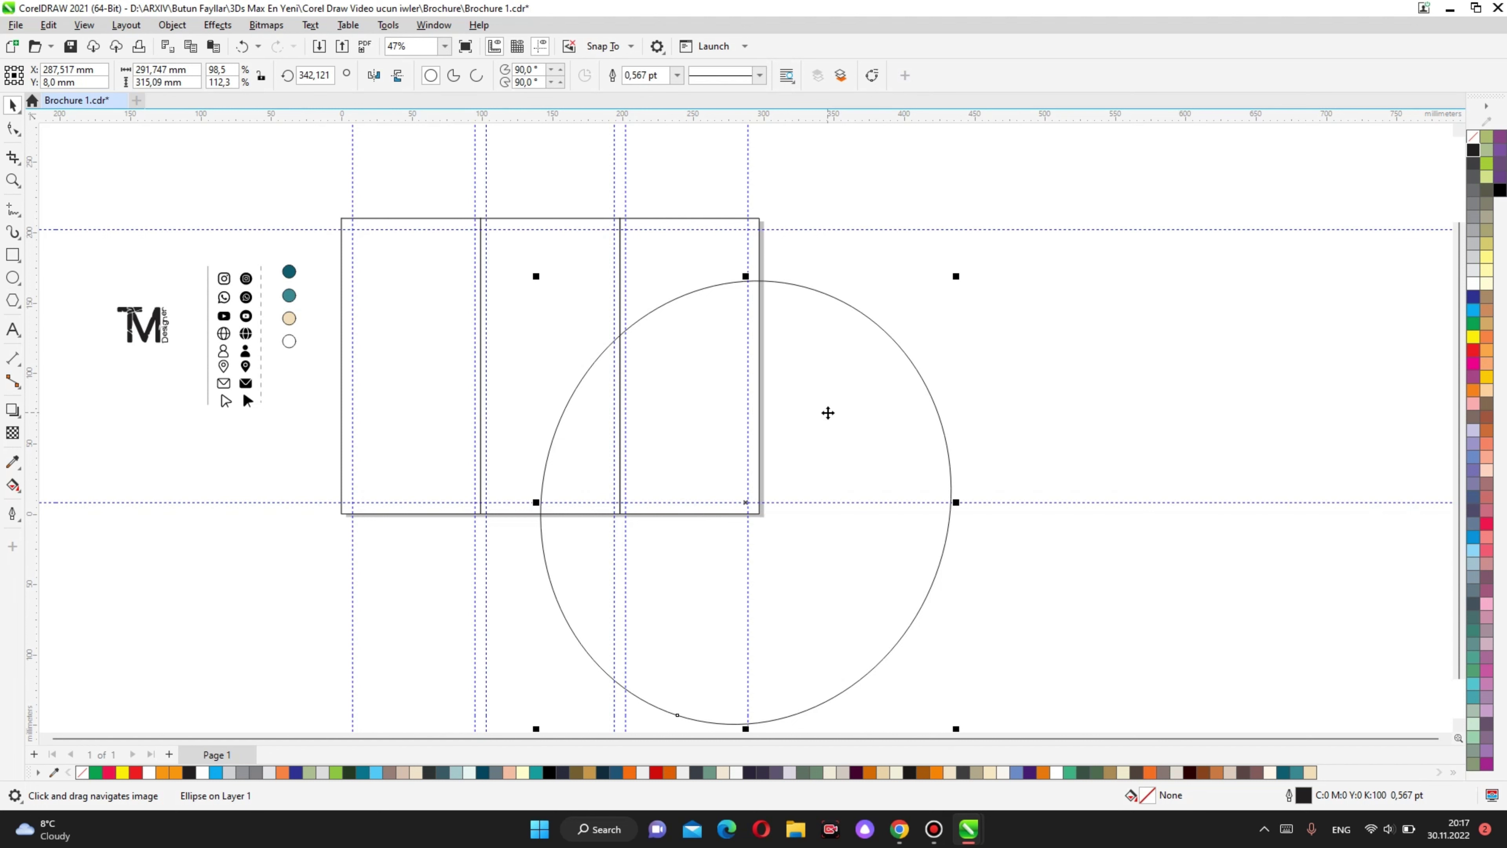
drag(828, 413, 491, 406)
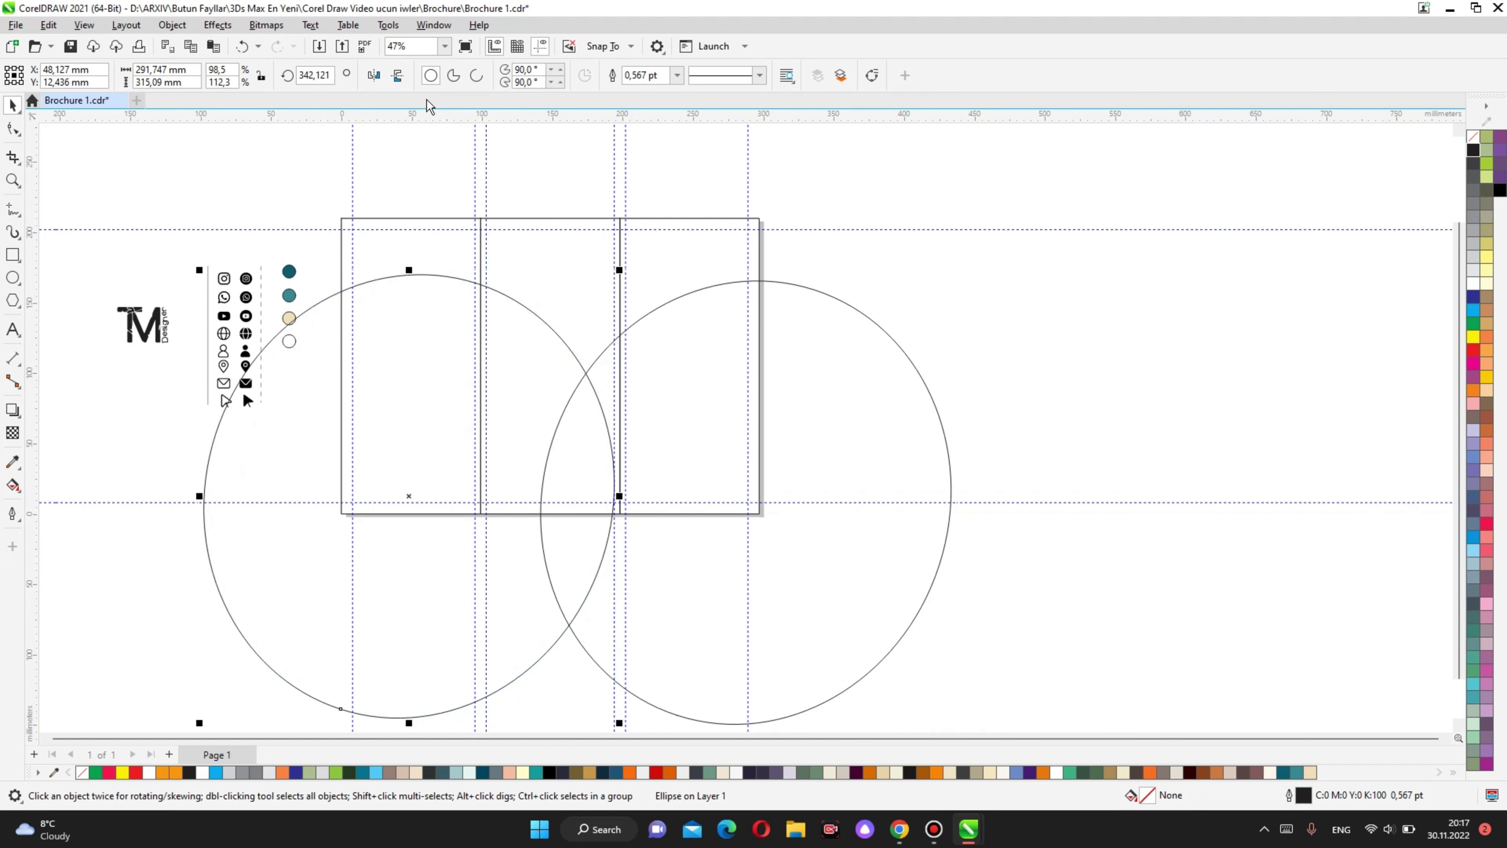
click(375, 76)
scroll(552, 400, down, 1)
scroll(485, 398, down, 1)
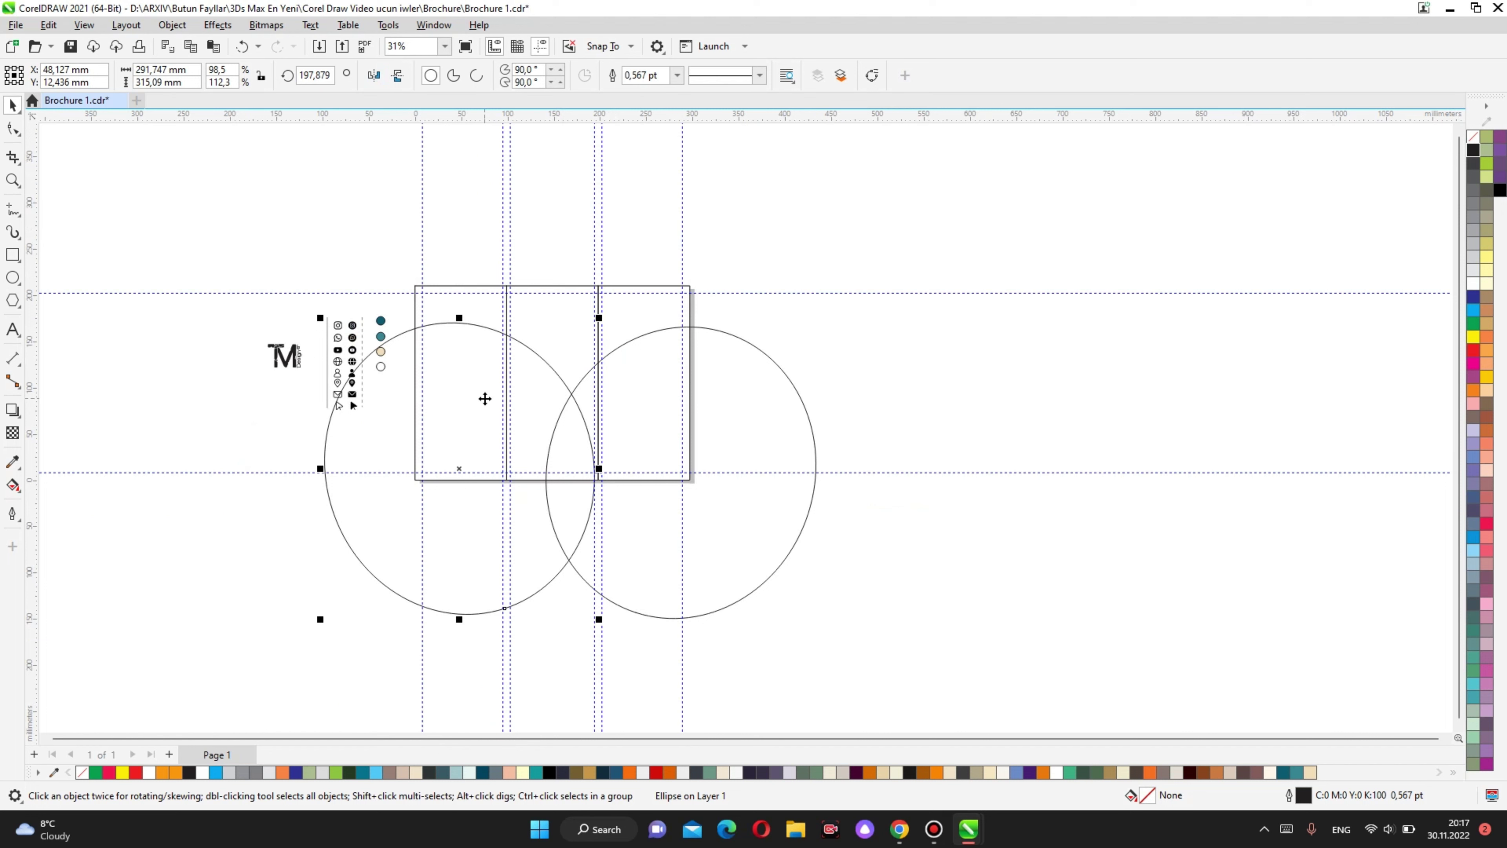
Move the mirrored ellipse lower over the left panel
drag(485, 398, 429, 451)
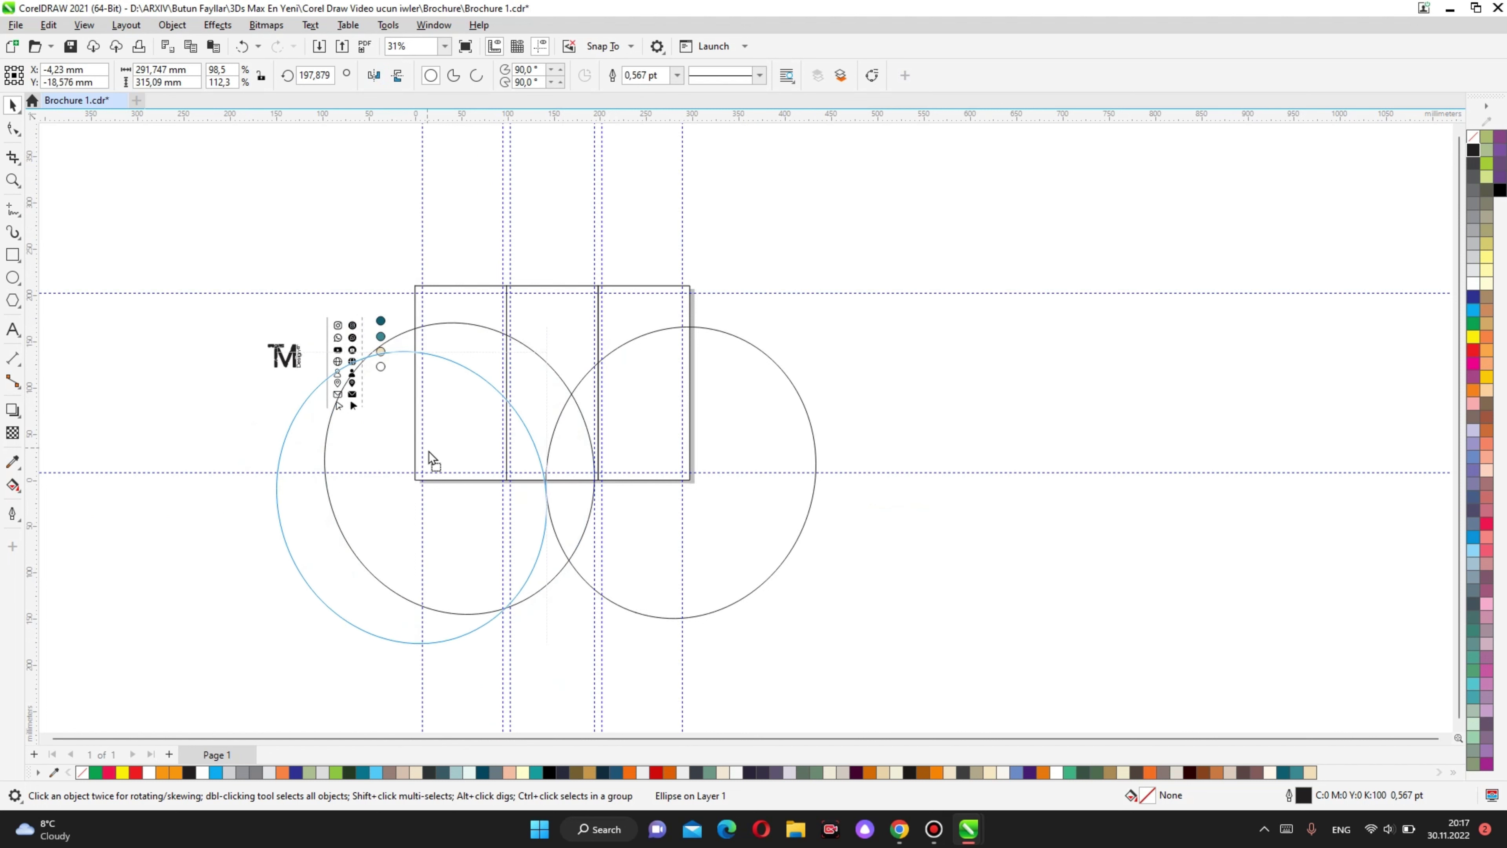
mouse_move(429, 452)
mouse_down()
mouse_move(488, 433)
mouse_move(397, 470)
mouse_up()
scroll(491, 408, up, 1)
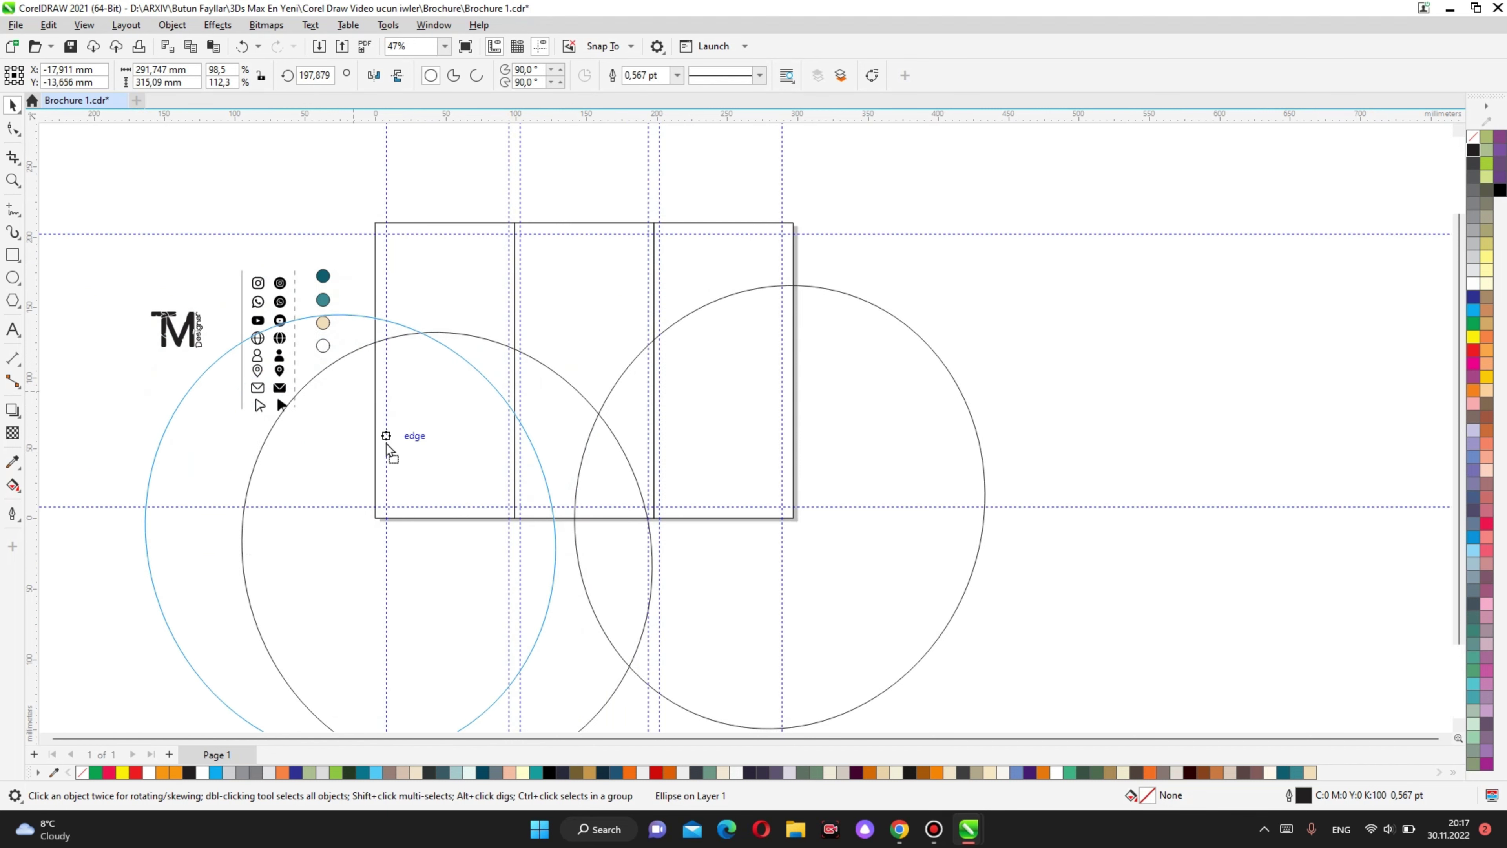
key(Escape)
scroll(488, 409, down, 1)
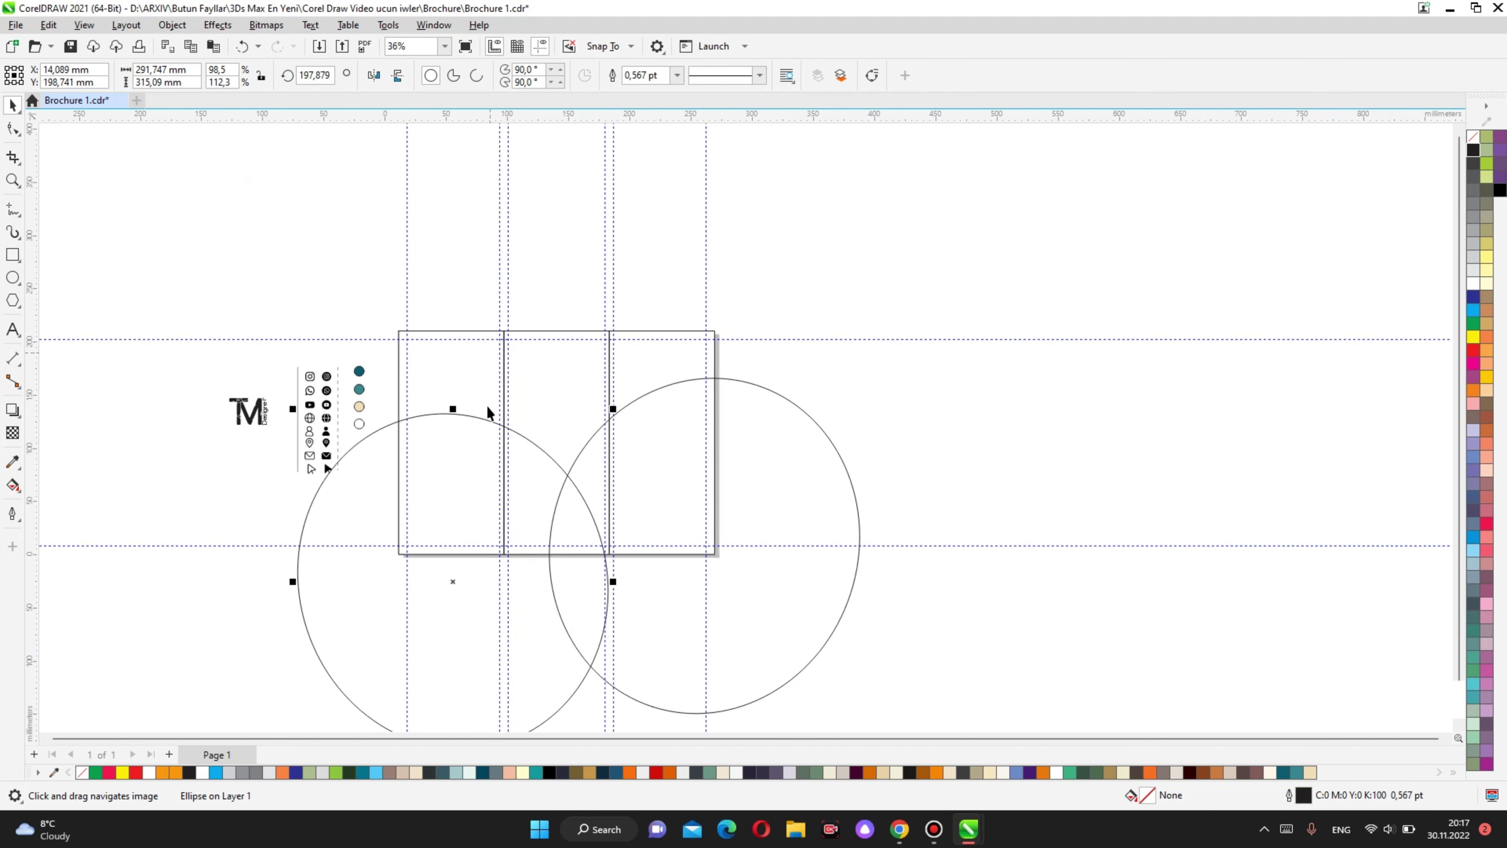
mouse_move(456, 583)
mouse_down()
mouse_move(407, 261)
mouse_move(407, 277)
mouse_up()
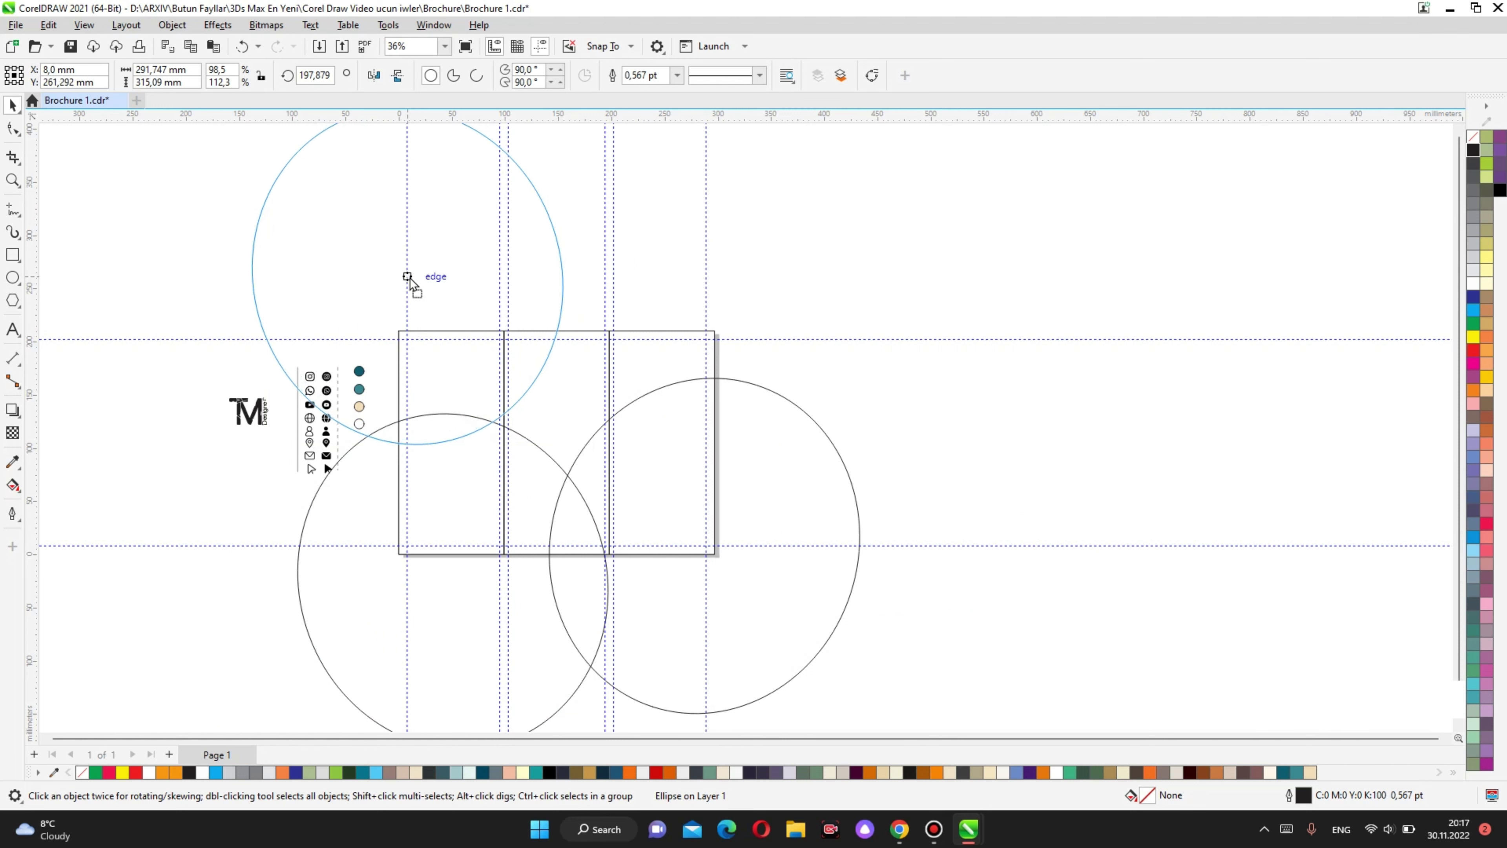
drag(407, 277, 471, 555)
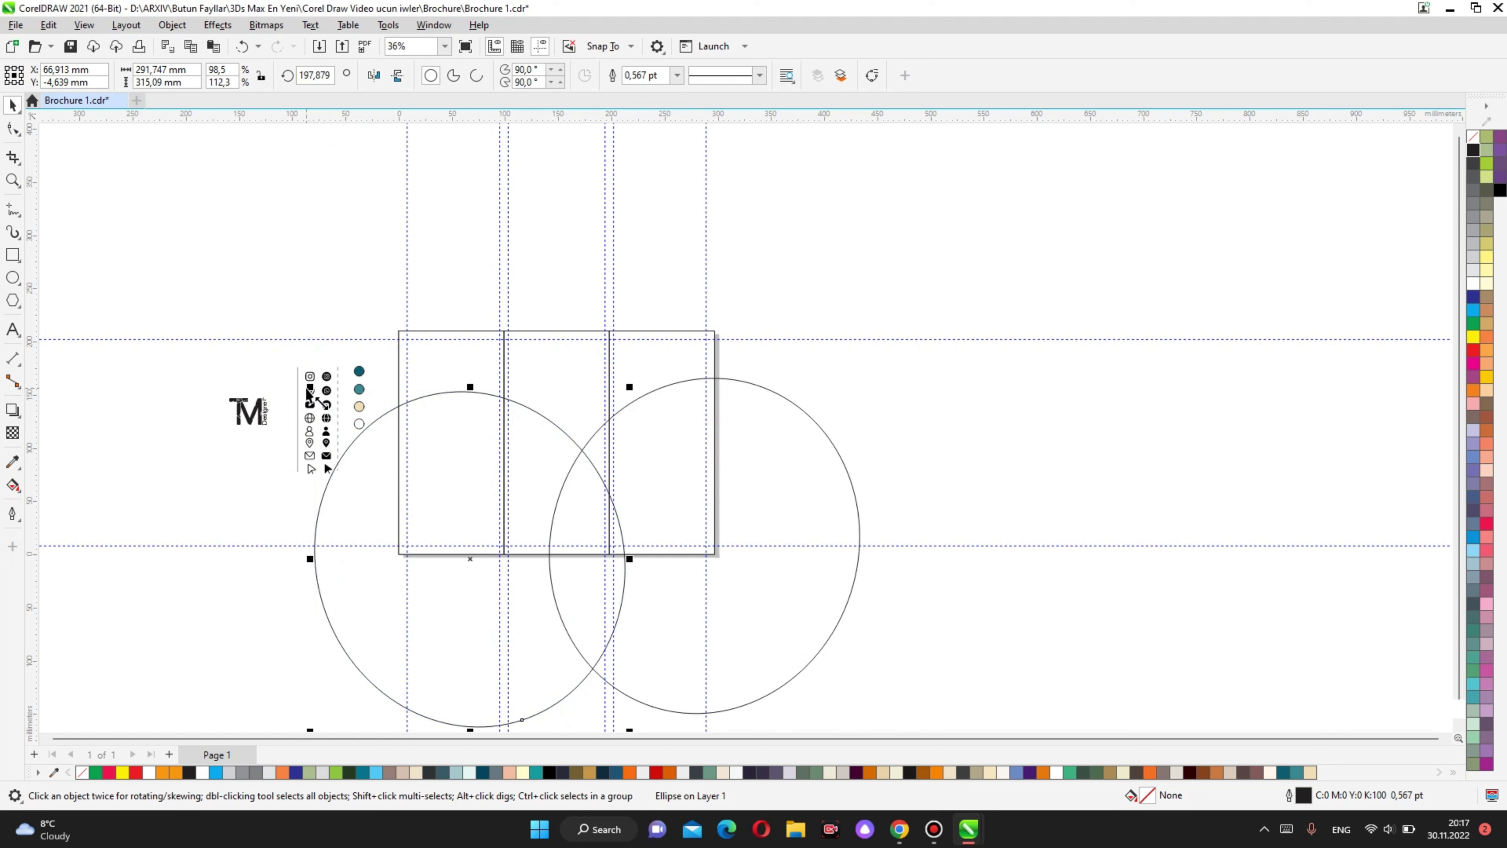
Enlarge and rotate the left ellipse so it extends past the left and bottom edges
drag(310, 387, 238, 310)
click(237, 310)
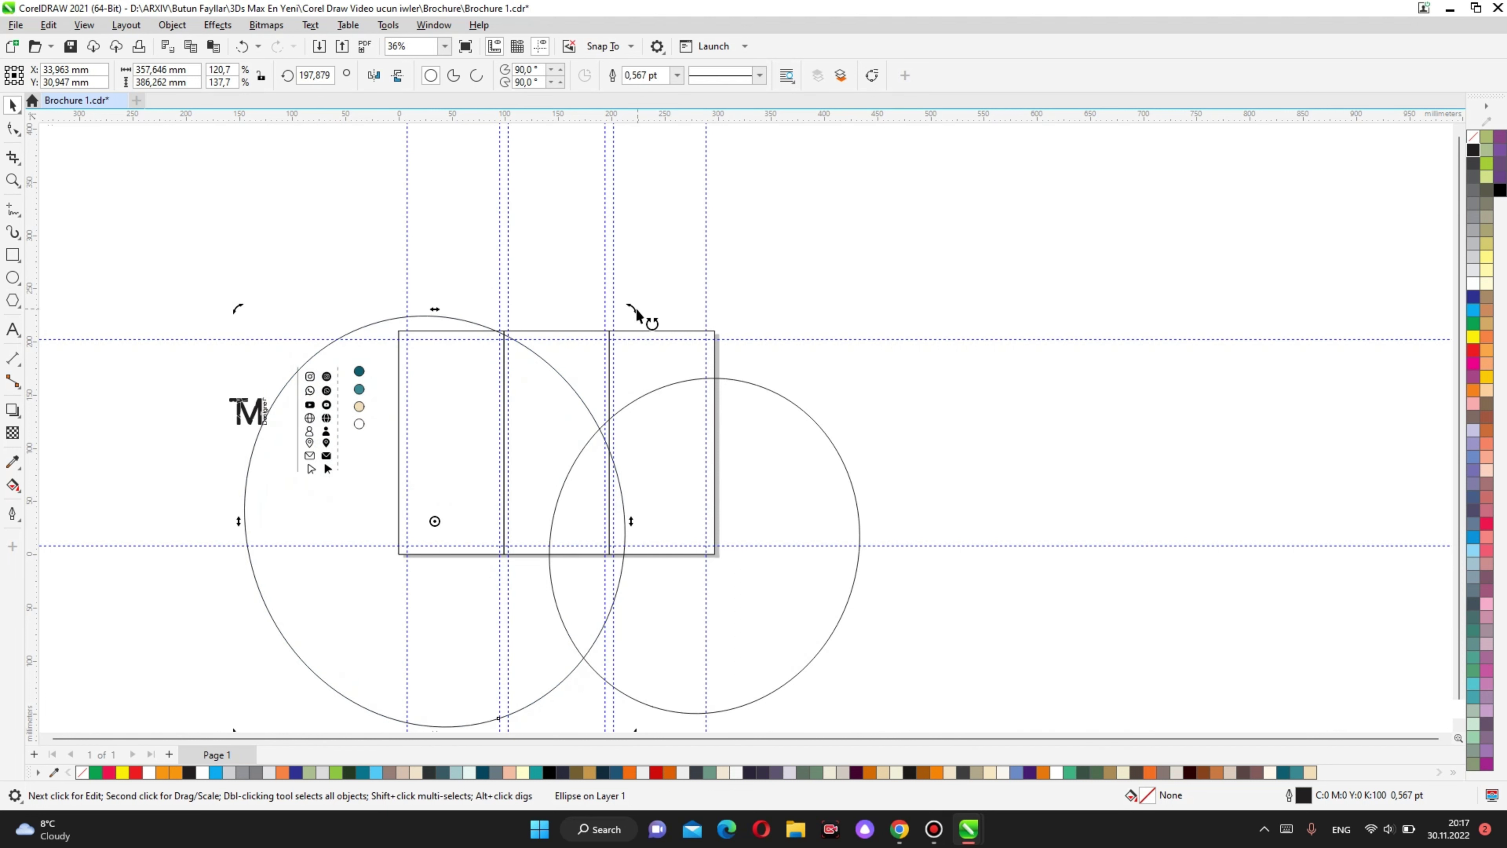
drag(636, 308, 425, 217)
drag(478, 498, 472, 521)
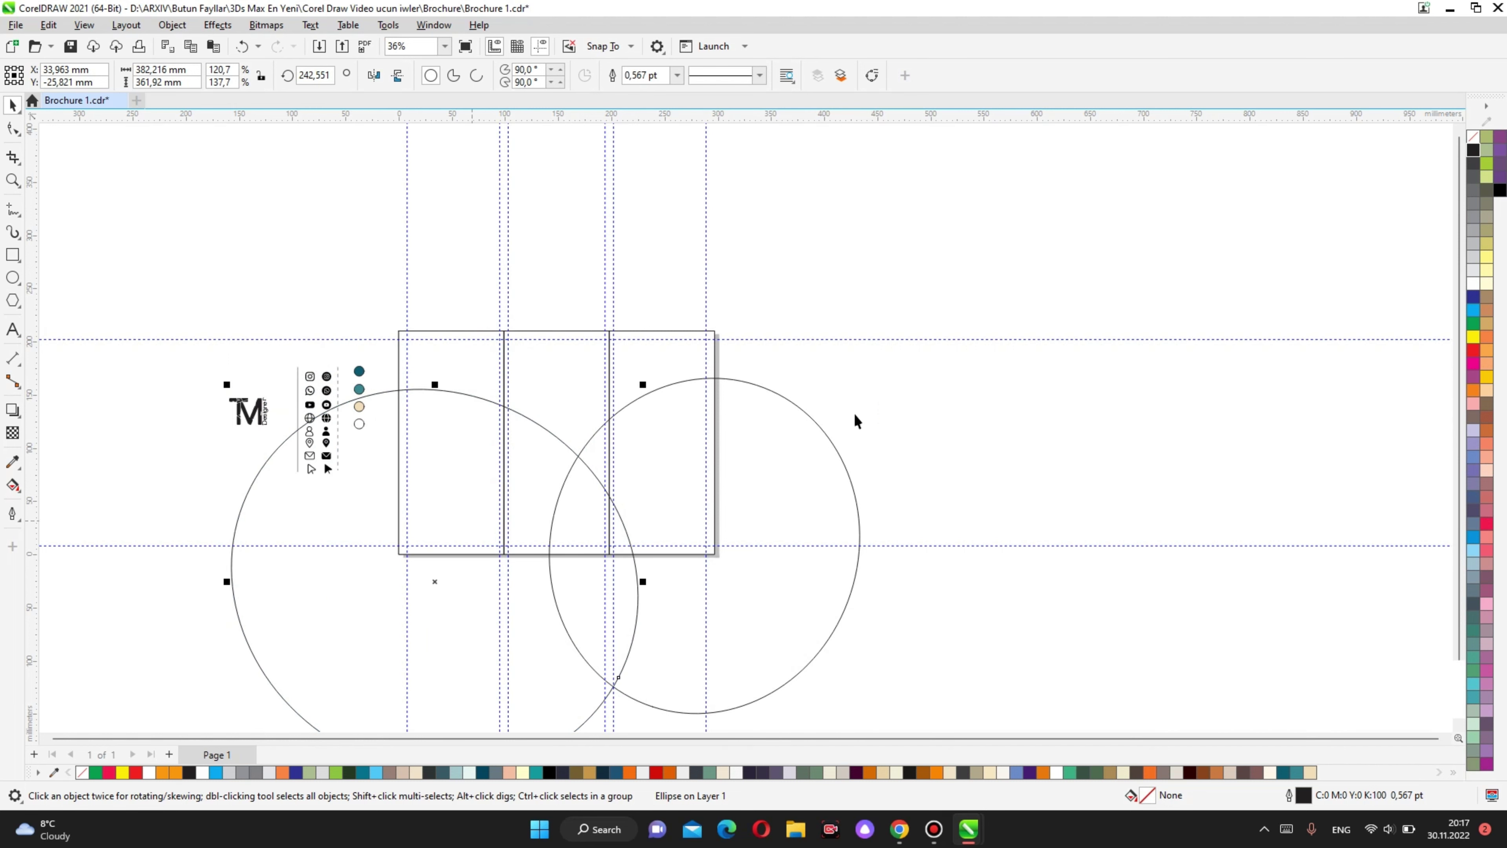
click(901, 390)
scroll(562, 392, down, 1)
scroll(588, 351, up, 1)
scroll(593, 322, up, 1)
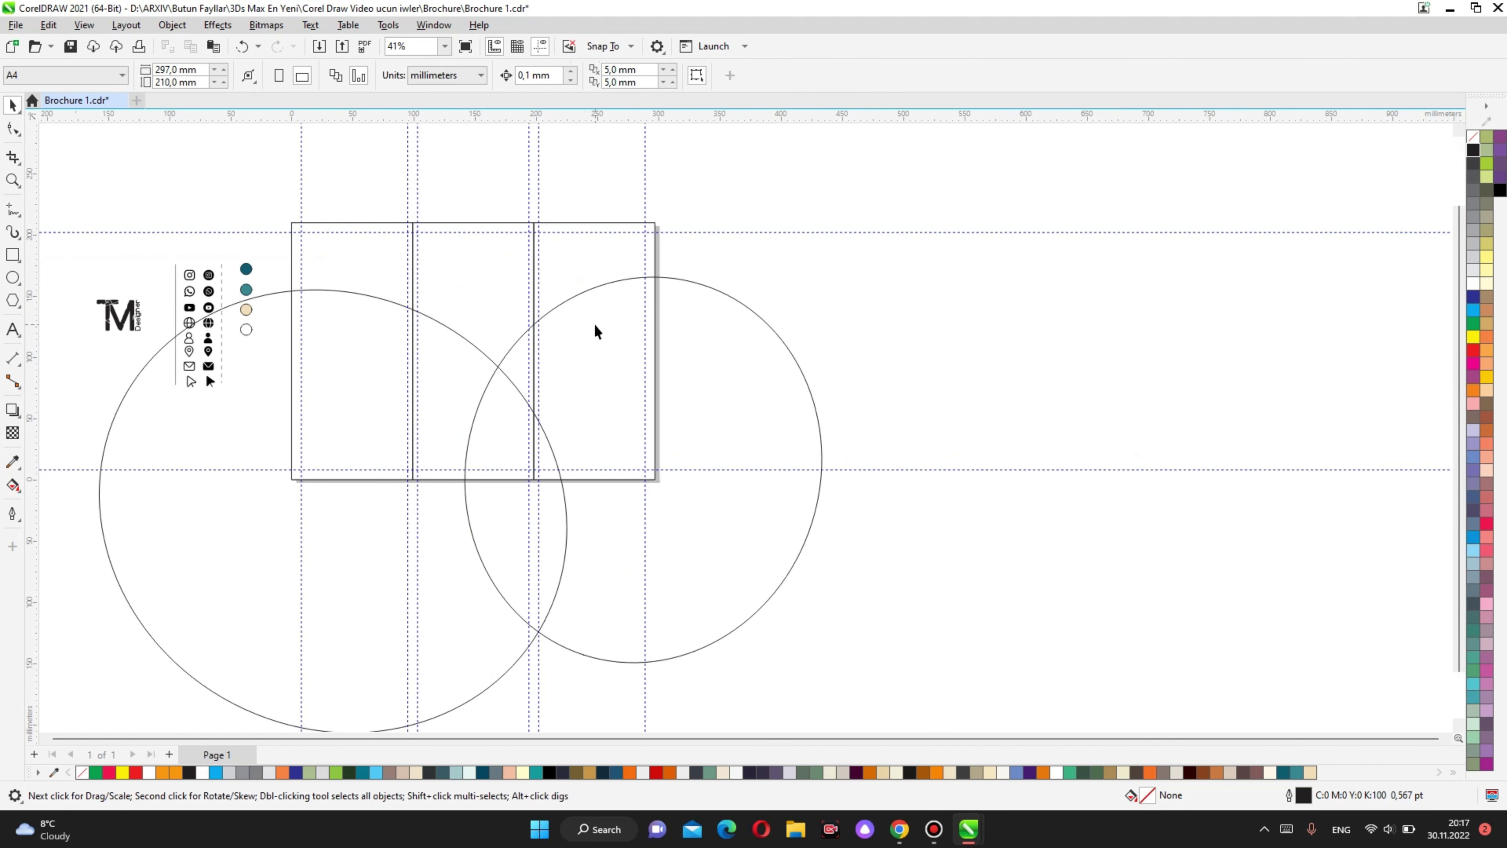
scroll(595, 325, up, 1)
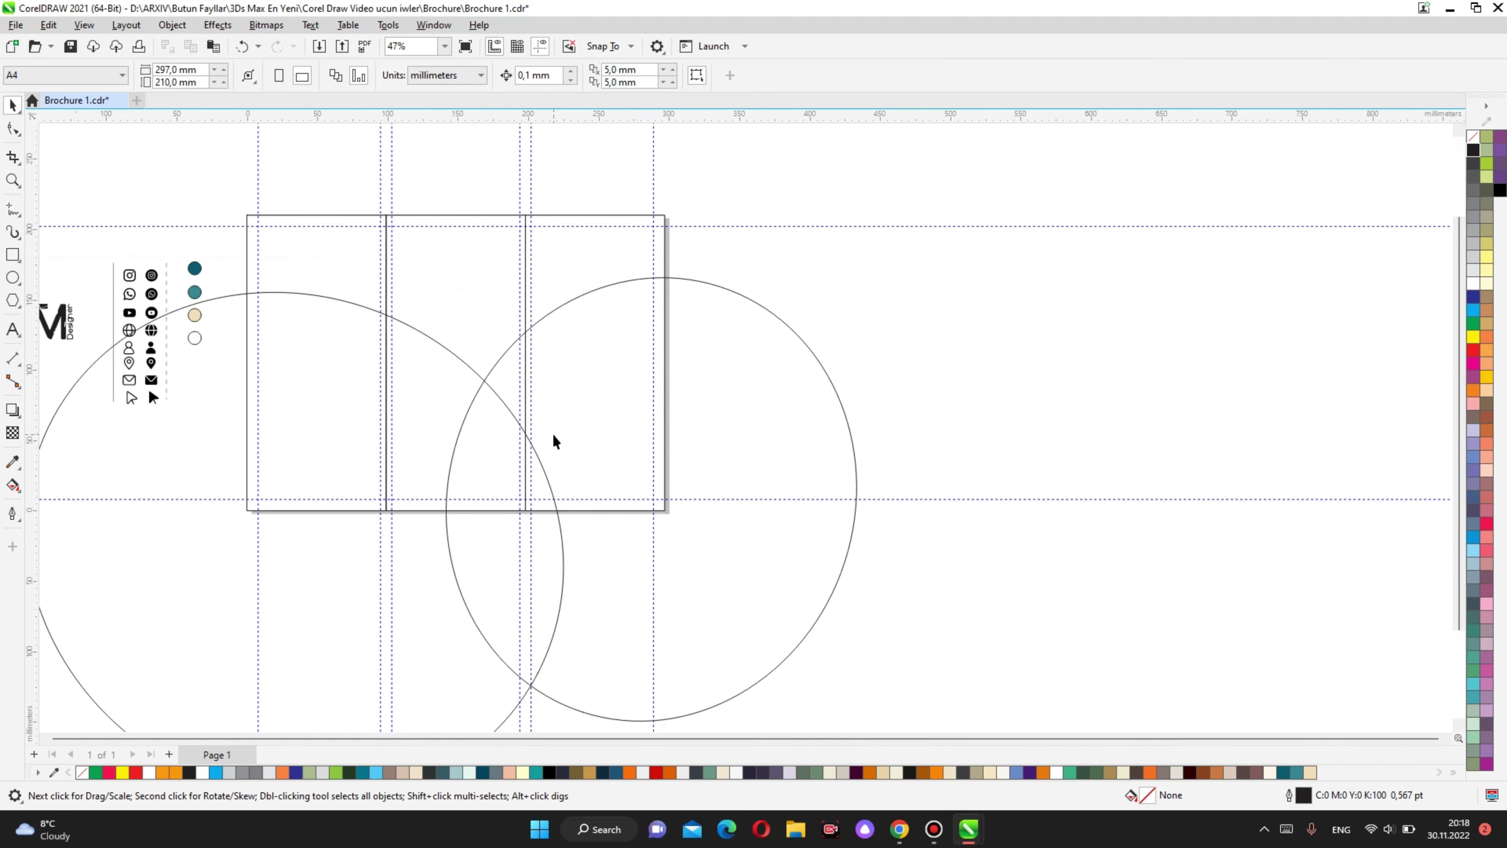
scroll(553, 440, up, 1)
Smart-fill the right panel's area inside the curve with dark teal
scroll(552, 440, down, 1)
key(g)
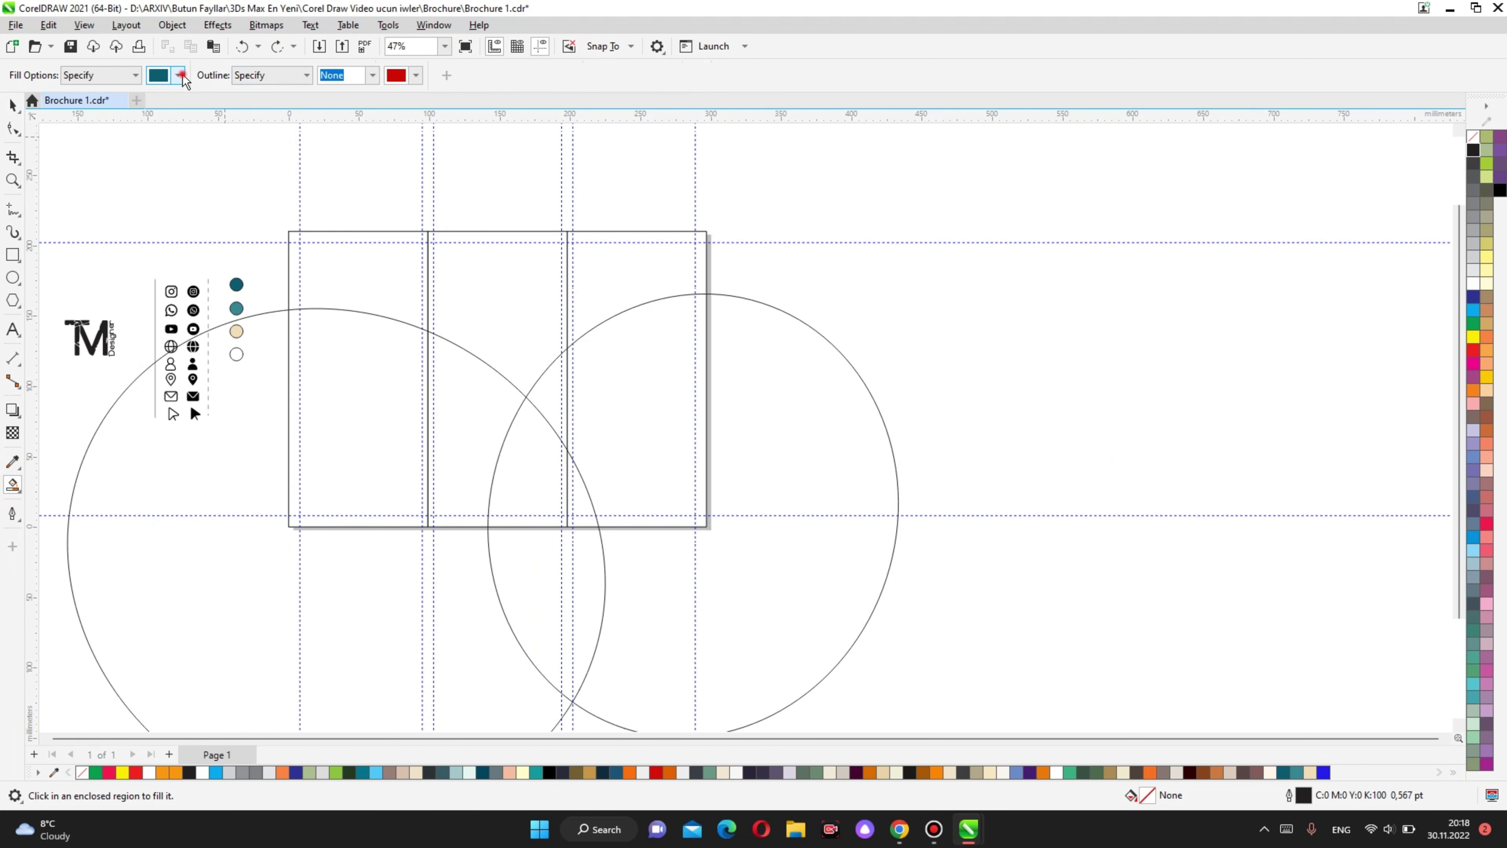
click(178, 75)
drag(269, 94, 357, 108)
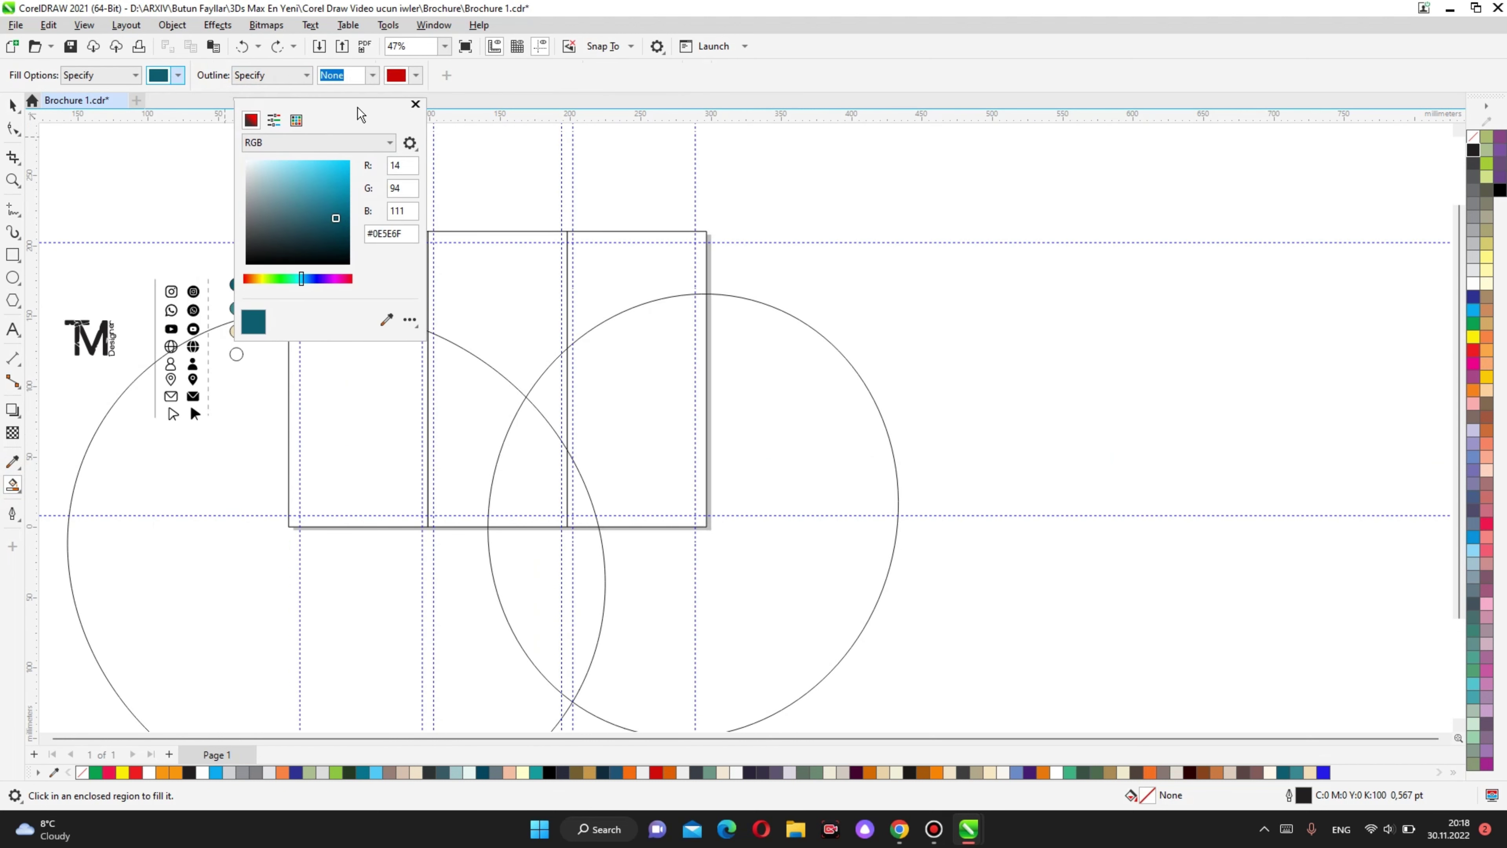
click(235, 287)
click(667, 353)
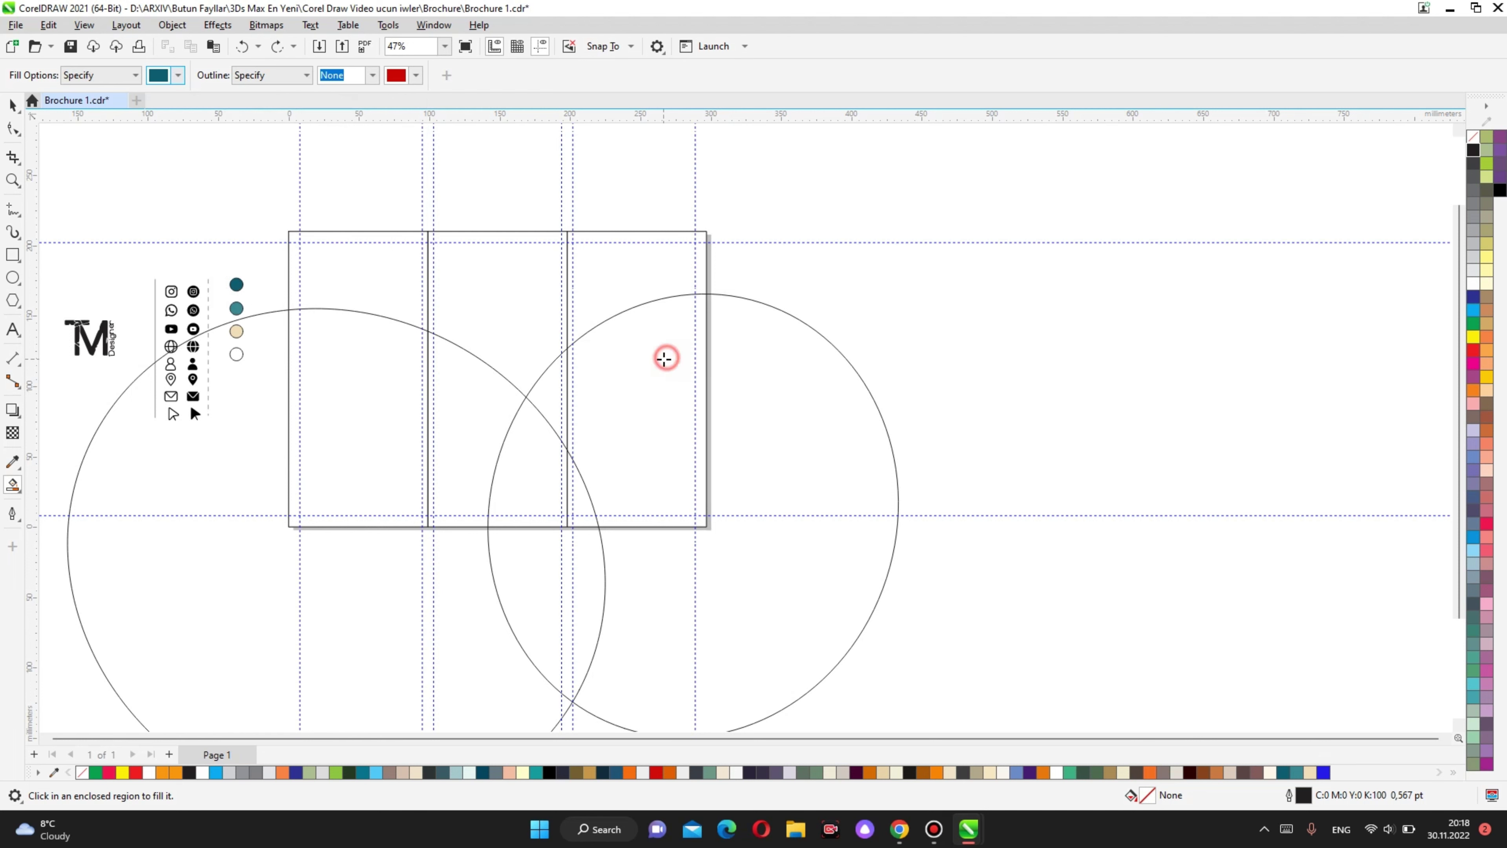
click(582, 502)
Sample the beige swatch and fill the right panel above the arc
scroll(641, 413, up, 1)
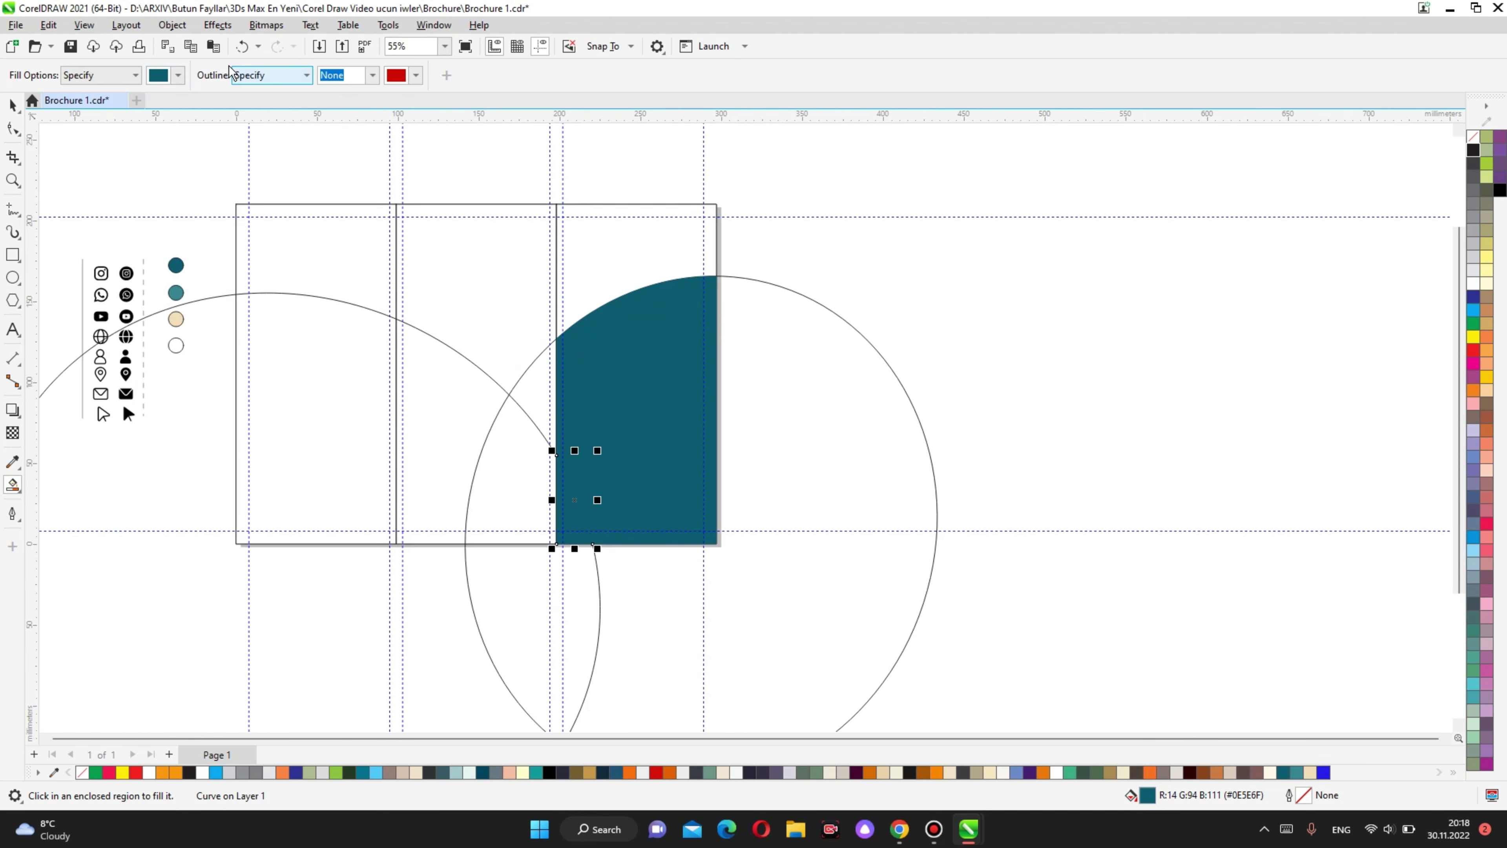
click(178, 75)
drag(238, 109, 363, 113)
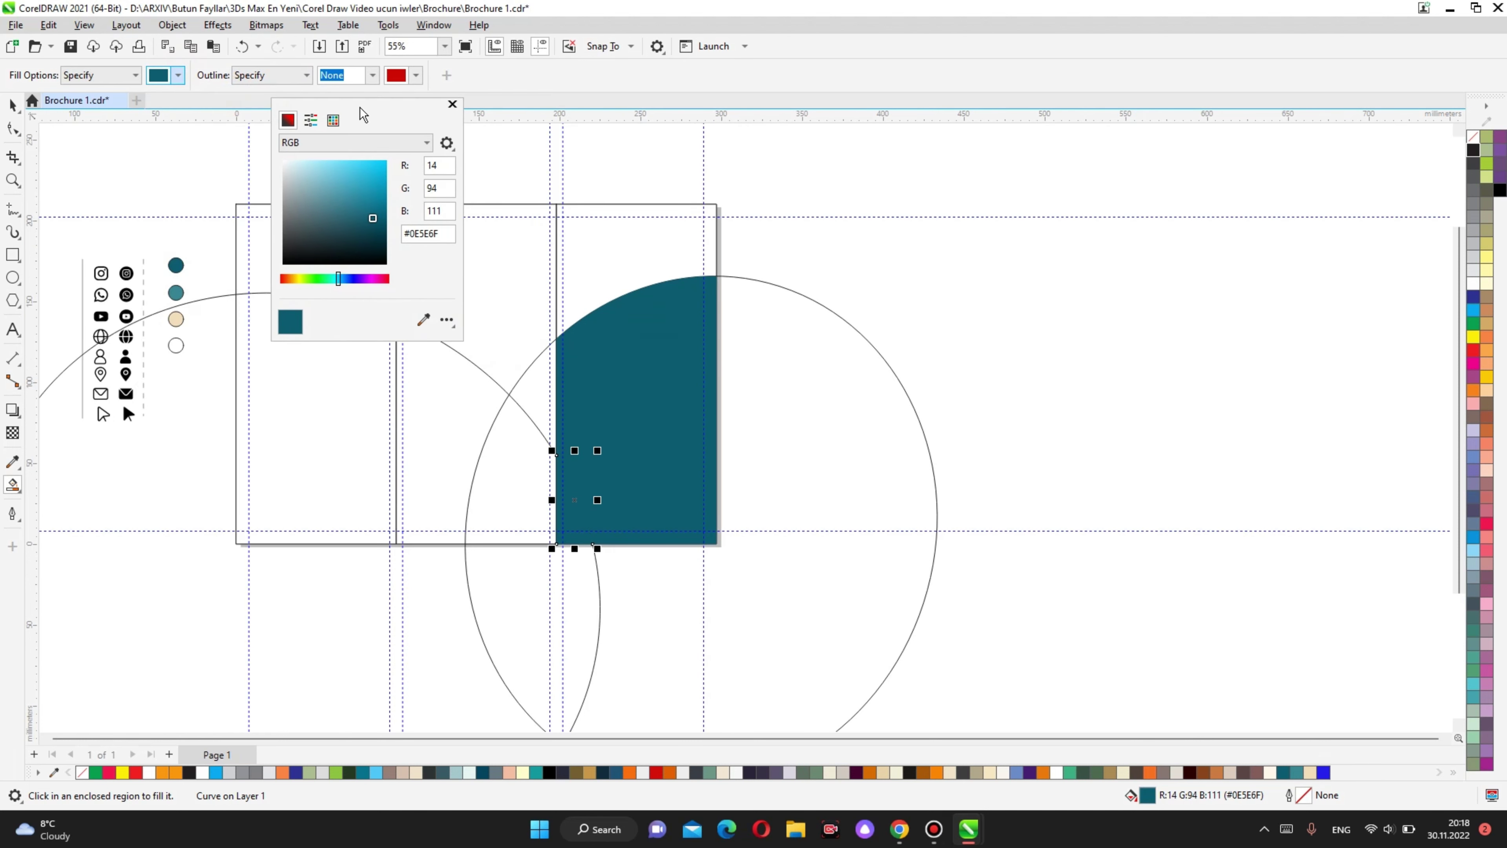
click(422, 316)
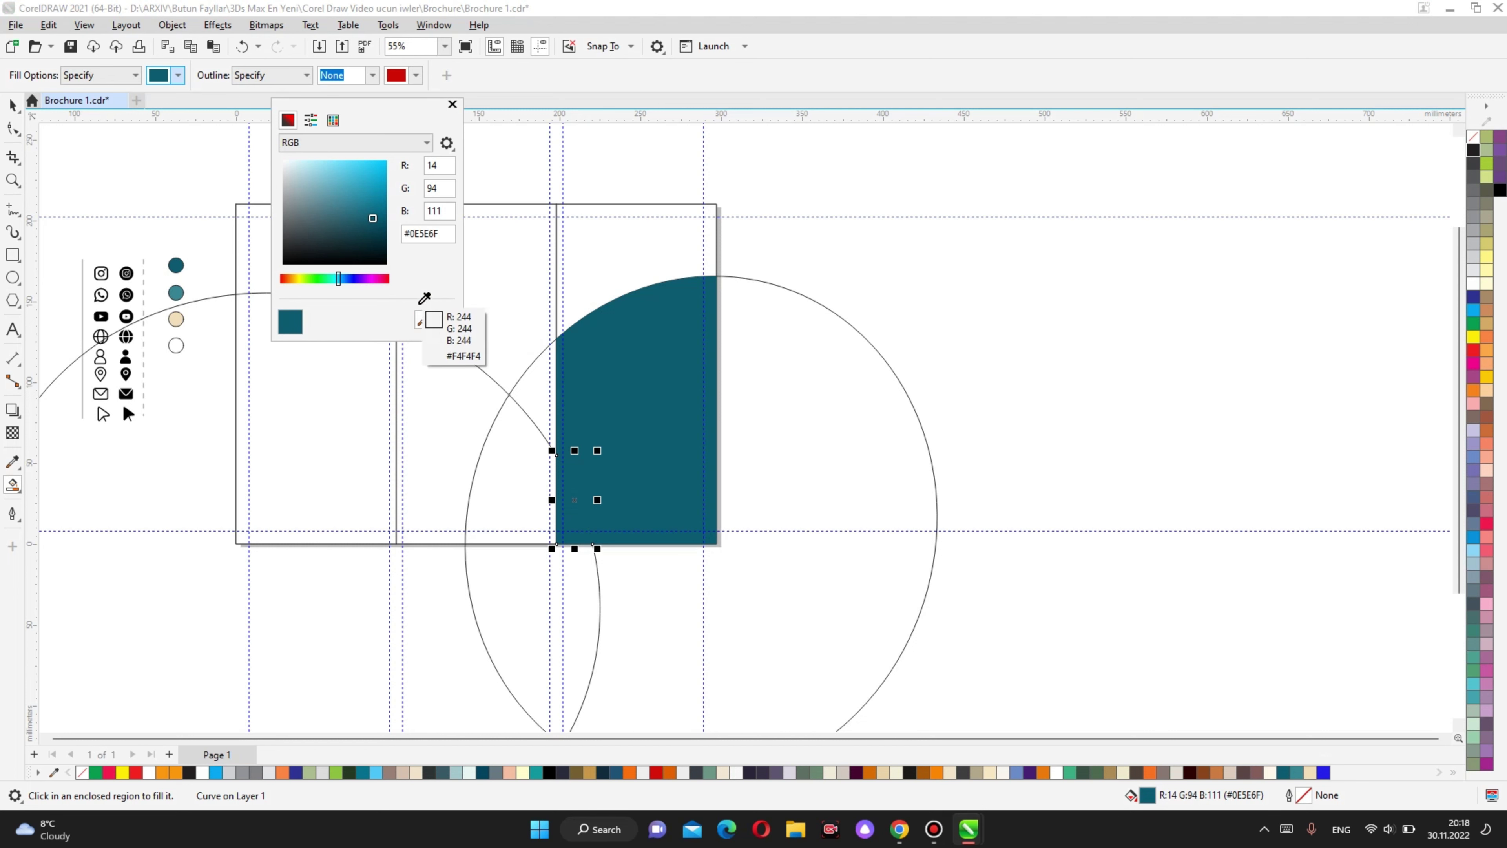
click(180, 321)
click(615, 257)
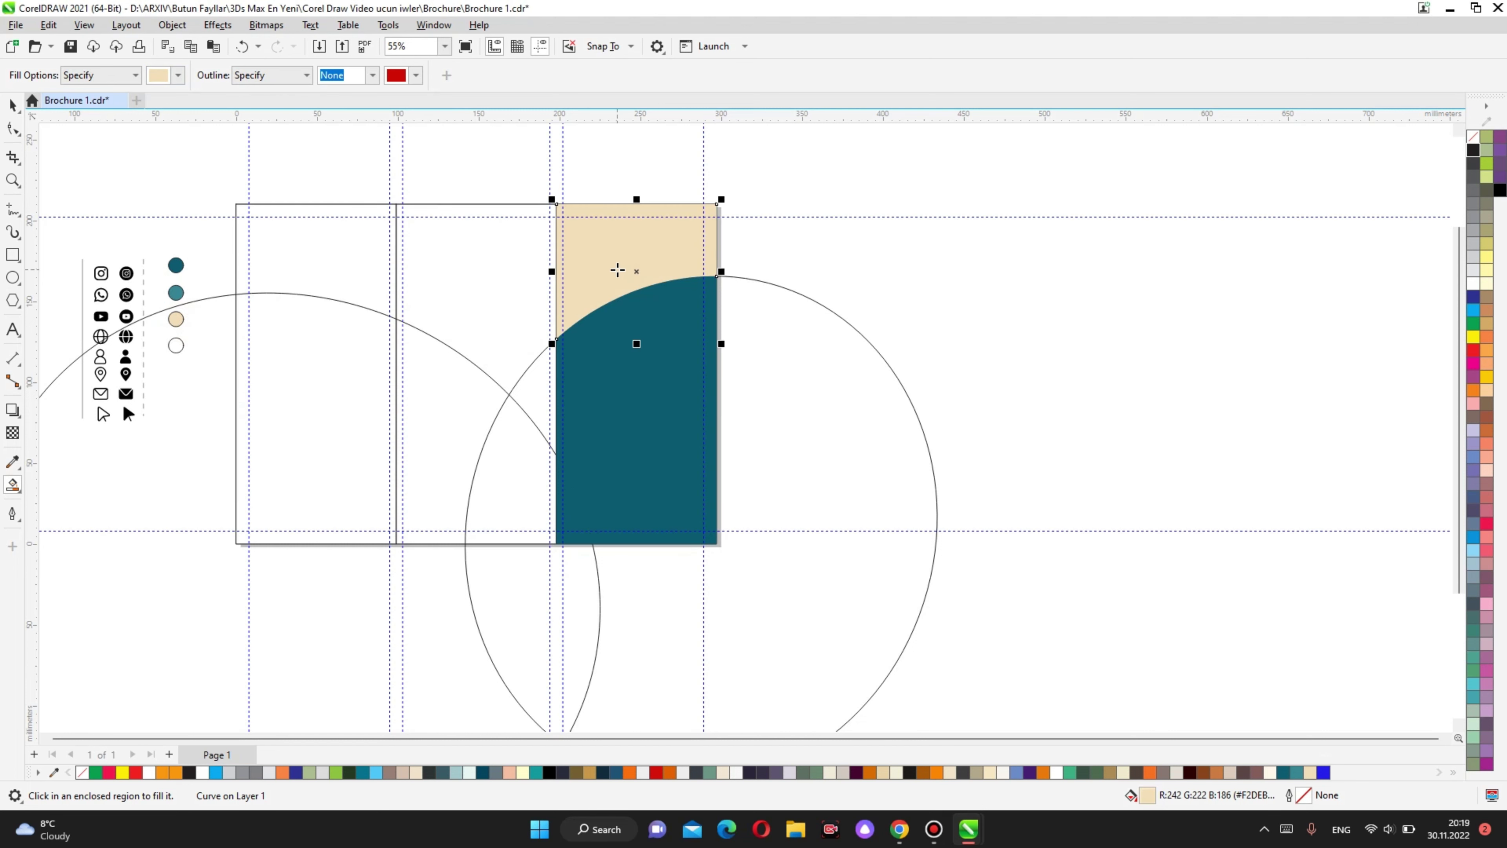
Sample the lighter teal swatch and fill the left panel below the arc
scroll(617, 270, up, 1)
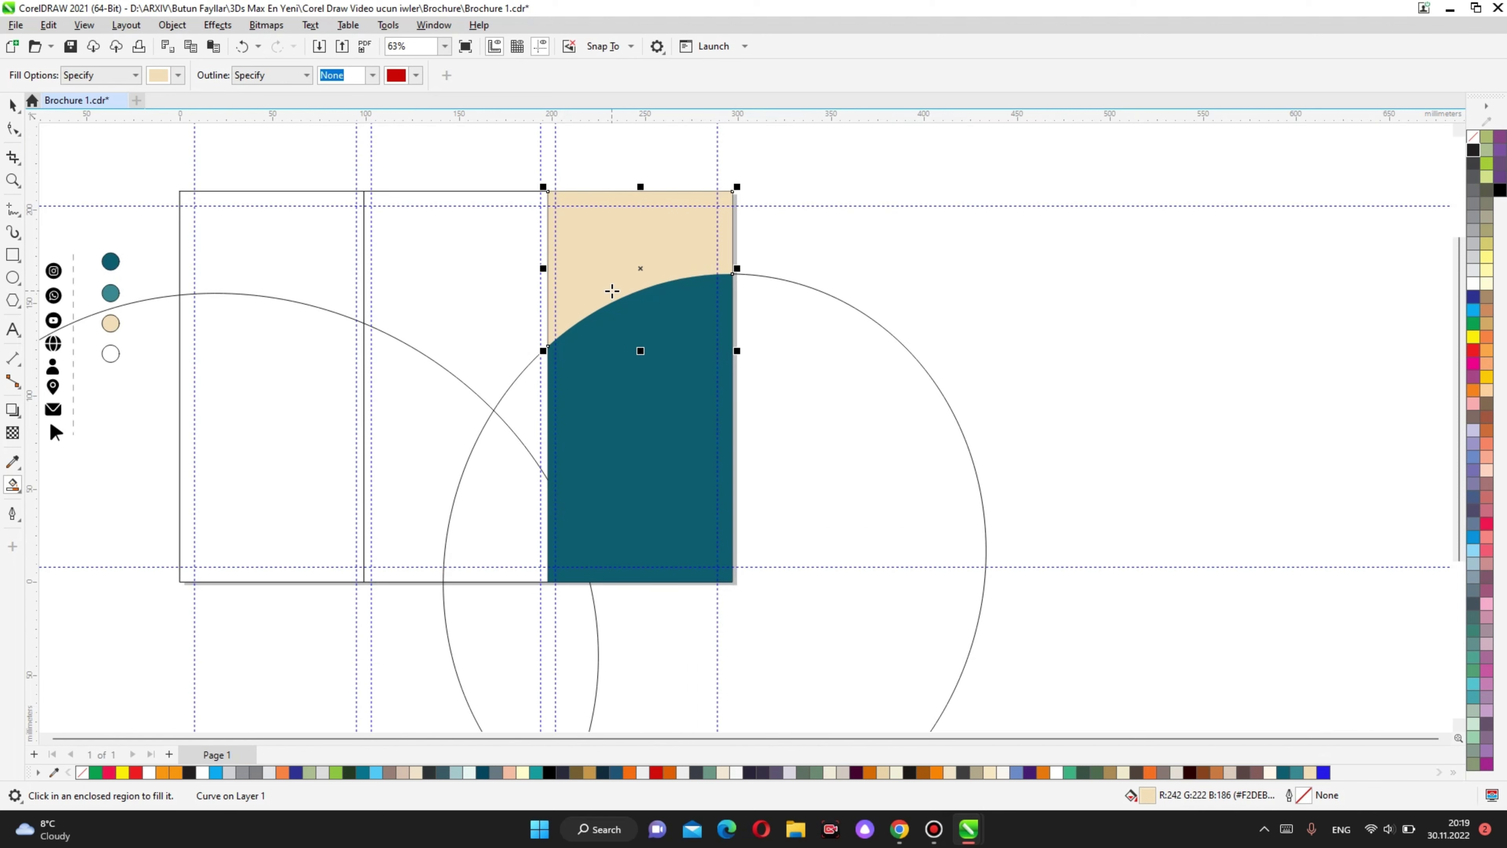
scroll(612, 290, down, 1)
scroll(569, 219, up, 2)
scroll(570, 219, down, 2)
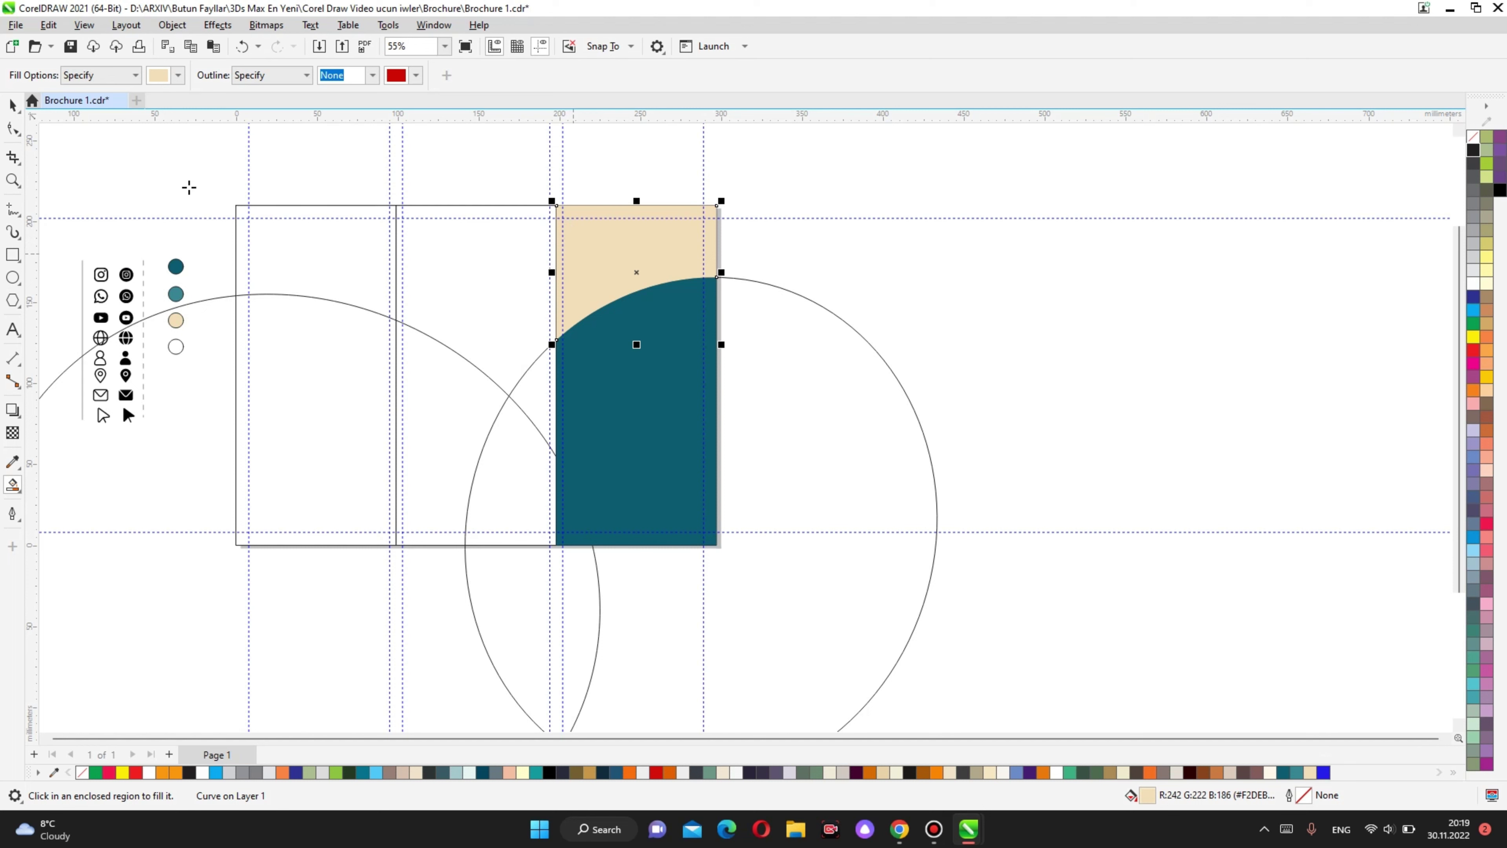
click(170, 77)
drag(237, 104, 866, 209)
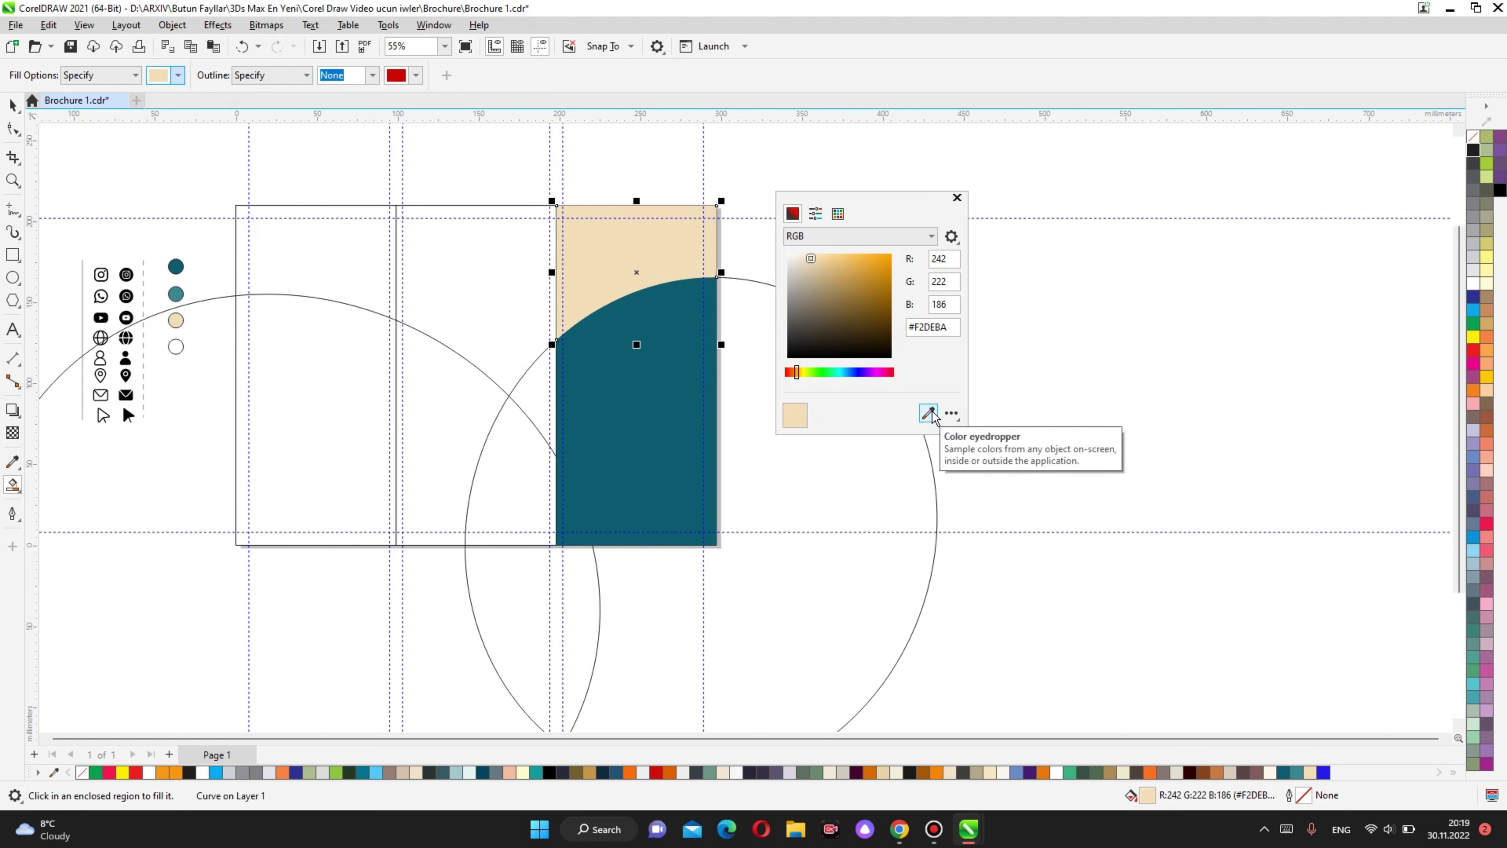
click(929, 413)
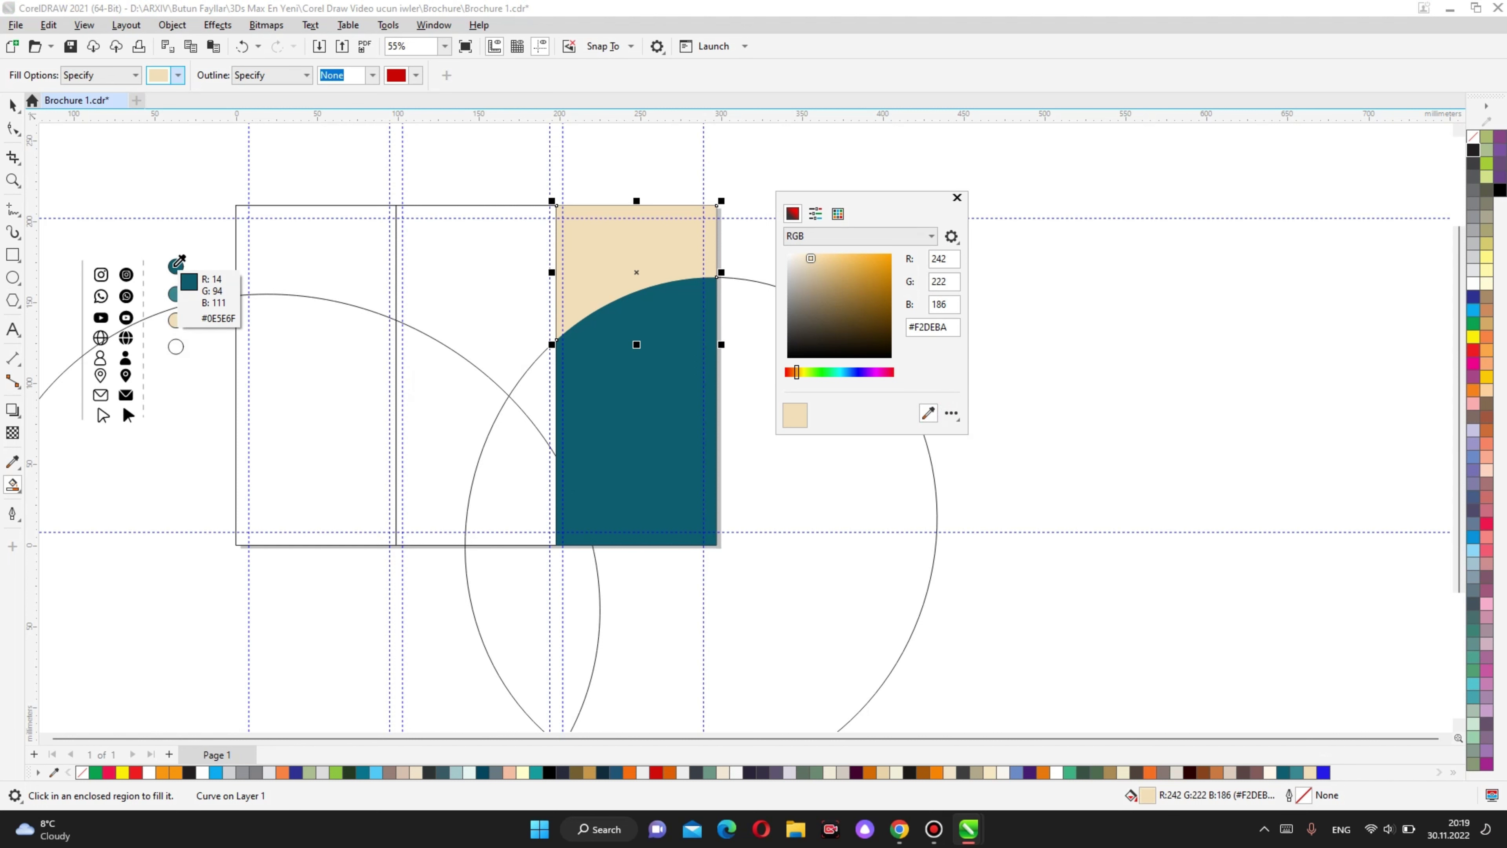
click(175, 267)
click(929, 414)
click(176, 294)
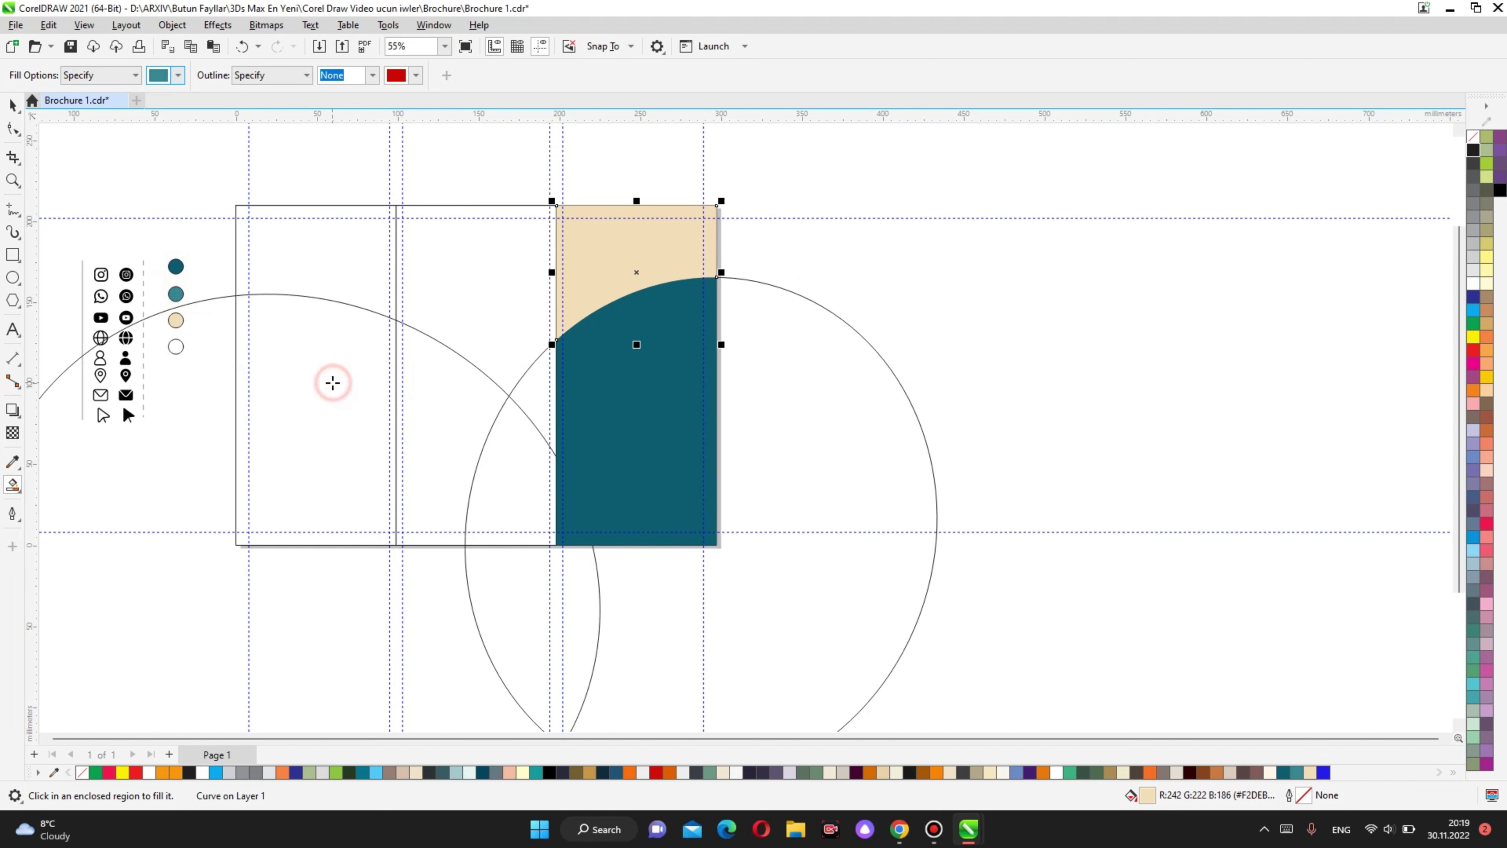
click(330, 380)
click(177, 76)
drag(196, 98, 845, 242)
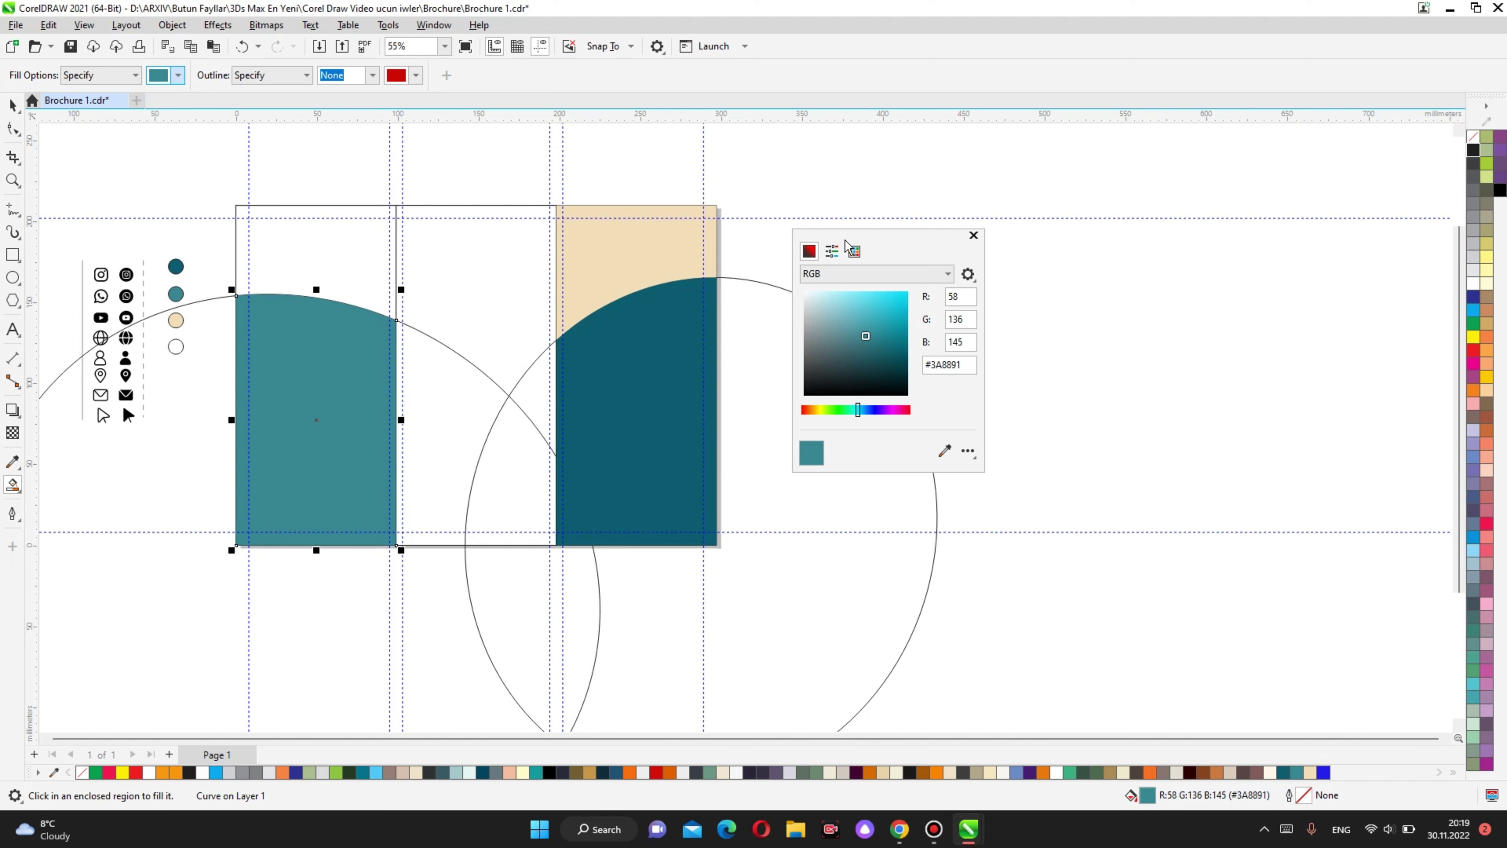
Fill the middle panel's top with lighter teal and the left panel's top with sampled beige
click(515, 277)
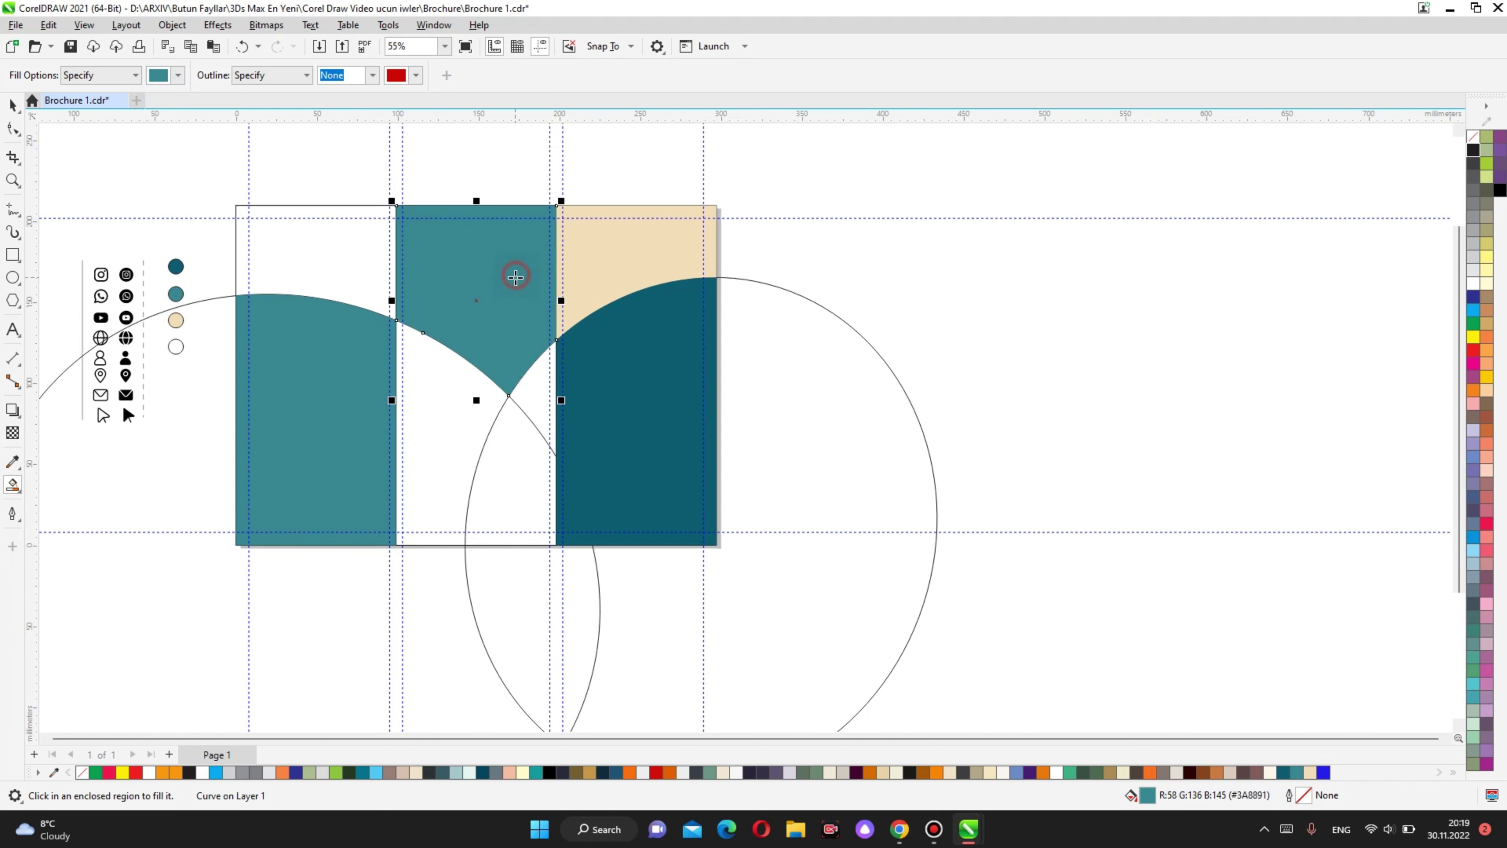
scroll(511, 317, up, 1)
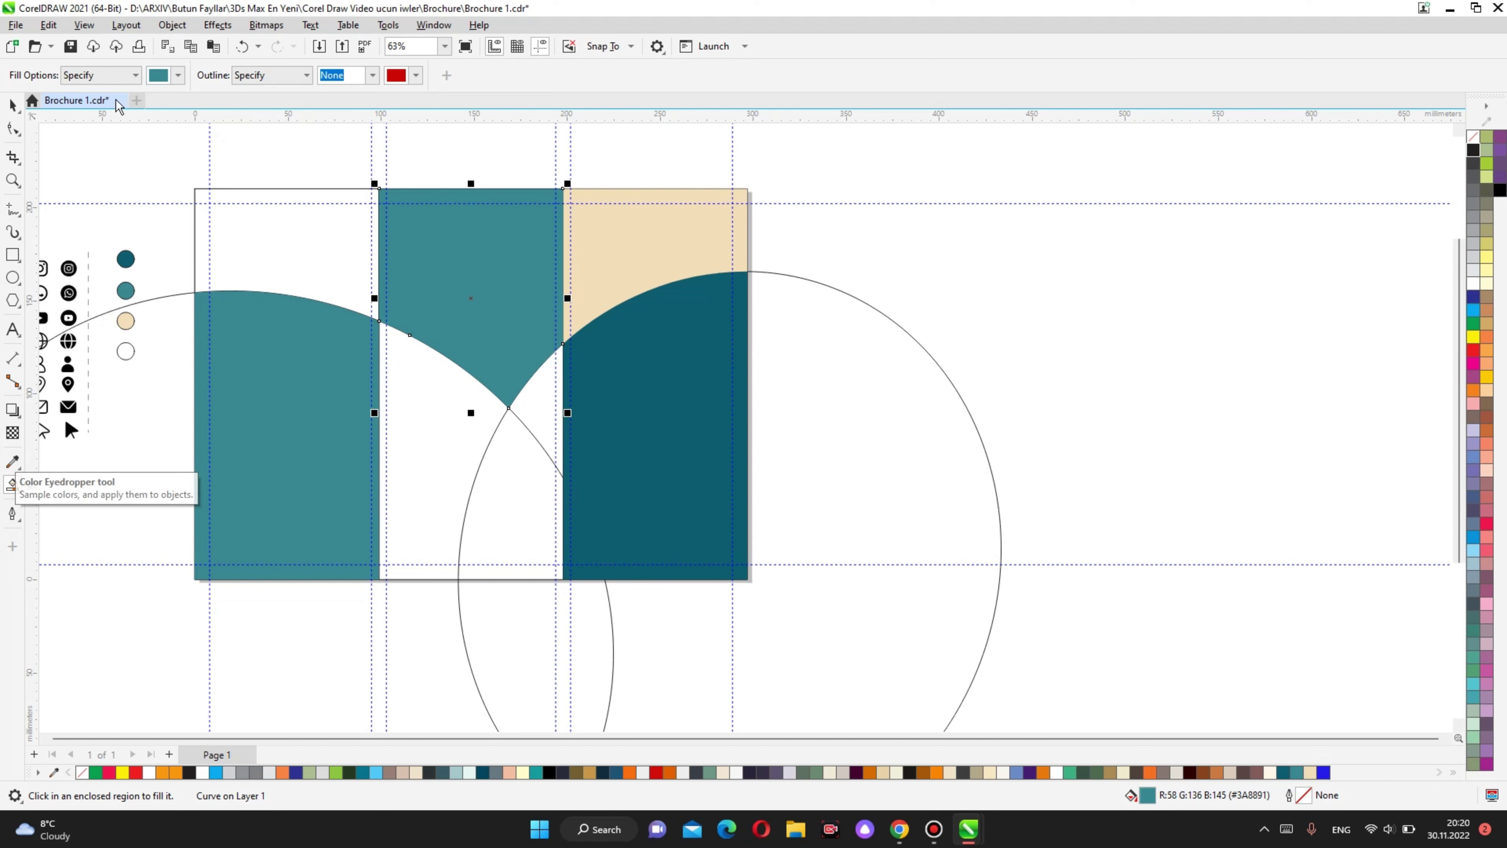
click(178, 75)
click(298, 307)
click(126, 320)
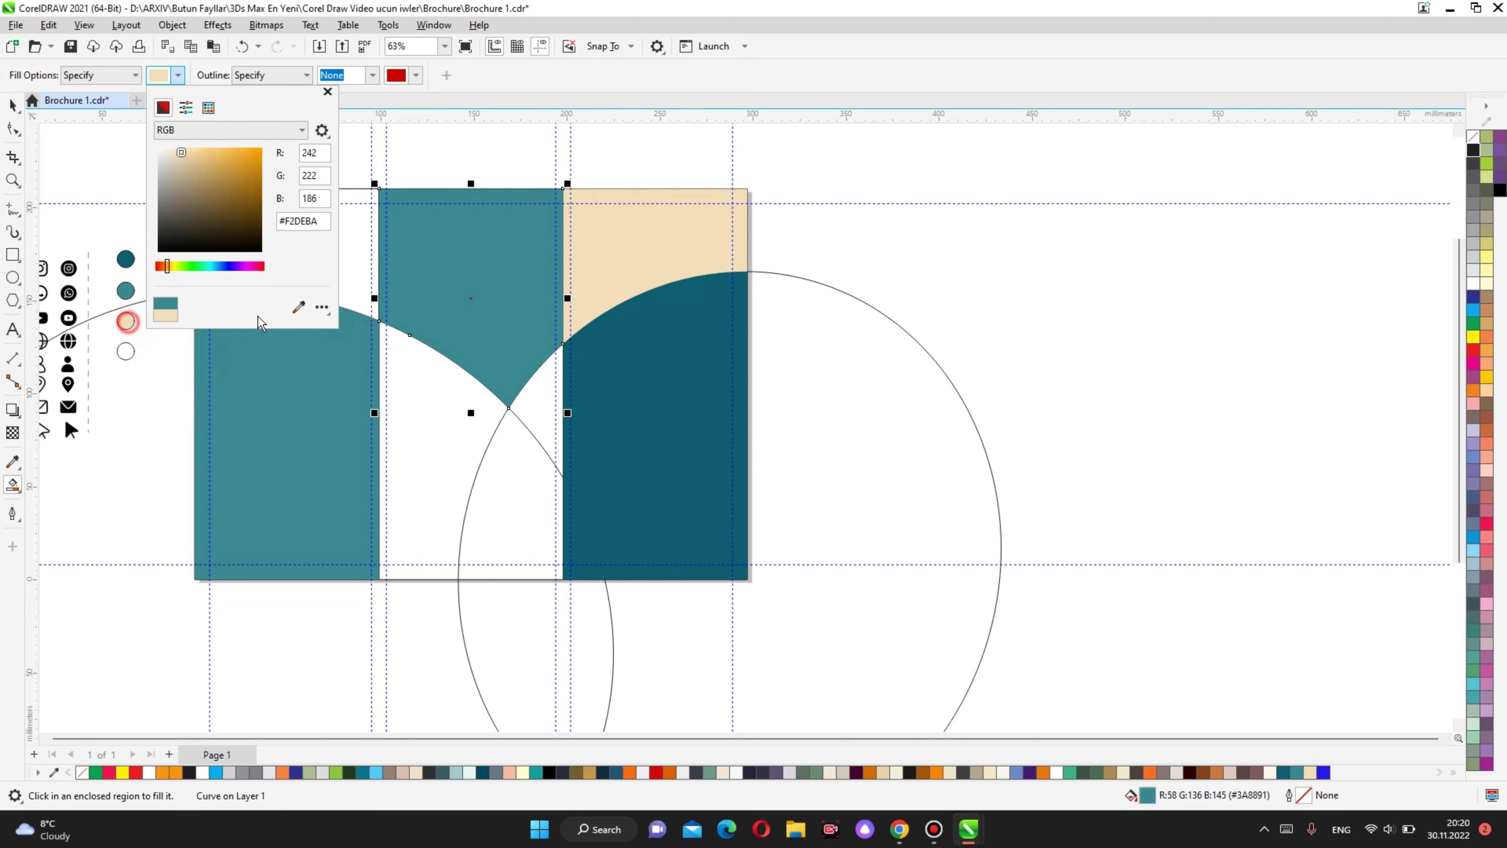
click(350, 259)
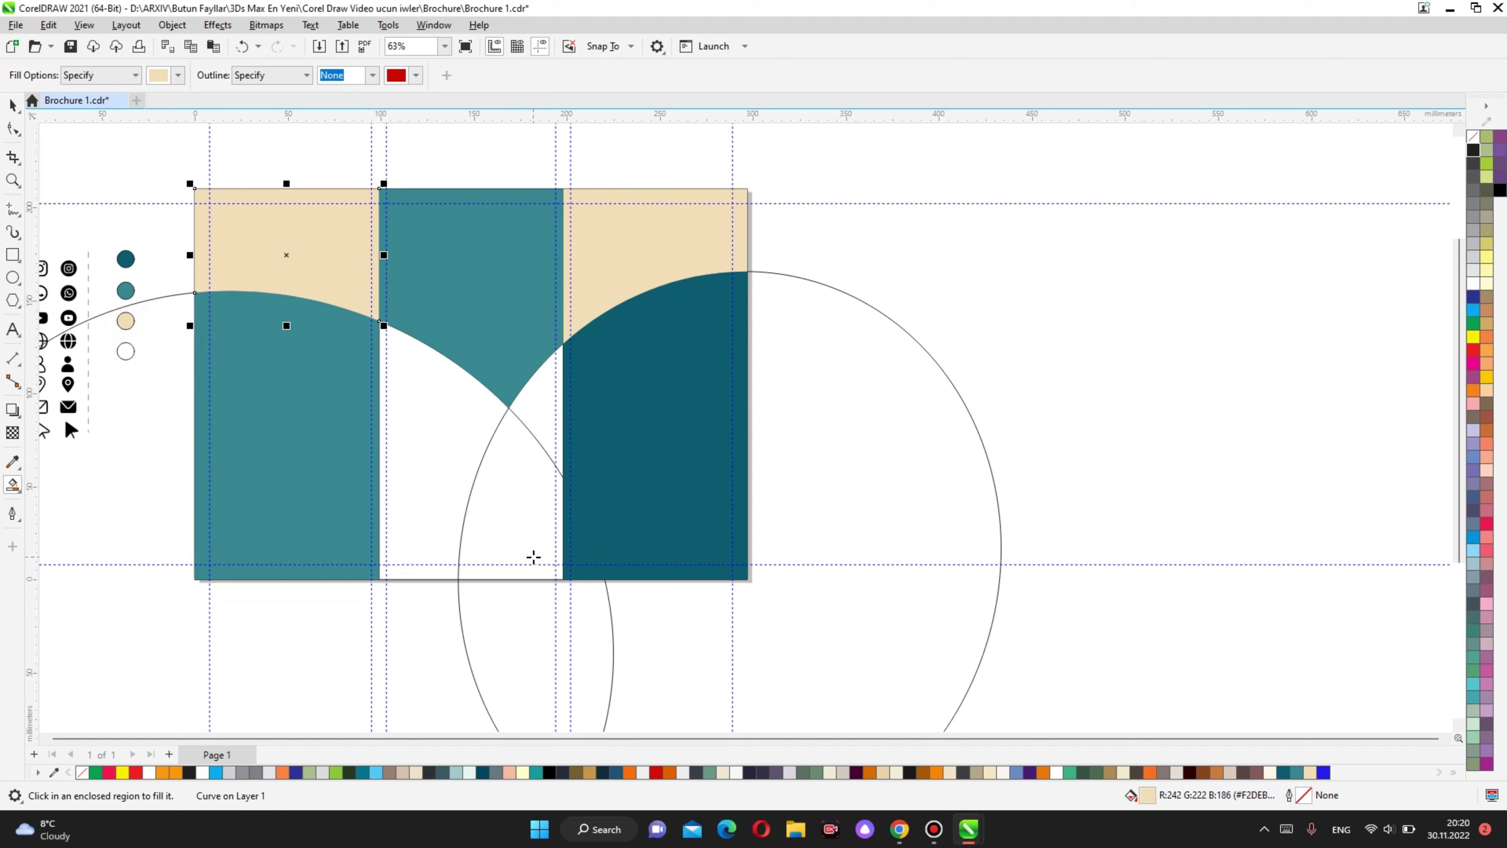
Fill the remaining white gaps in the middle panel's lower area with beige
click(460, 446)
click(498, 461)
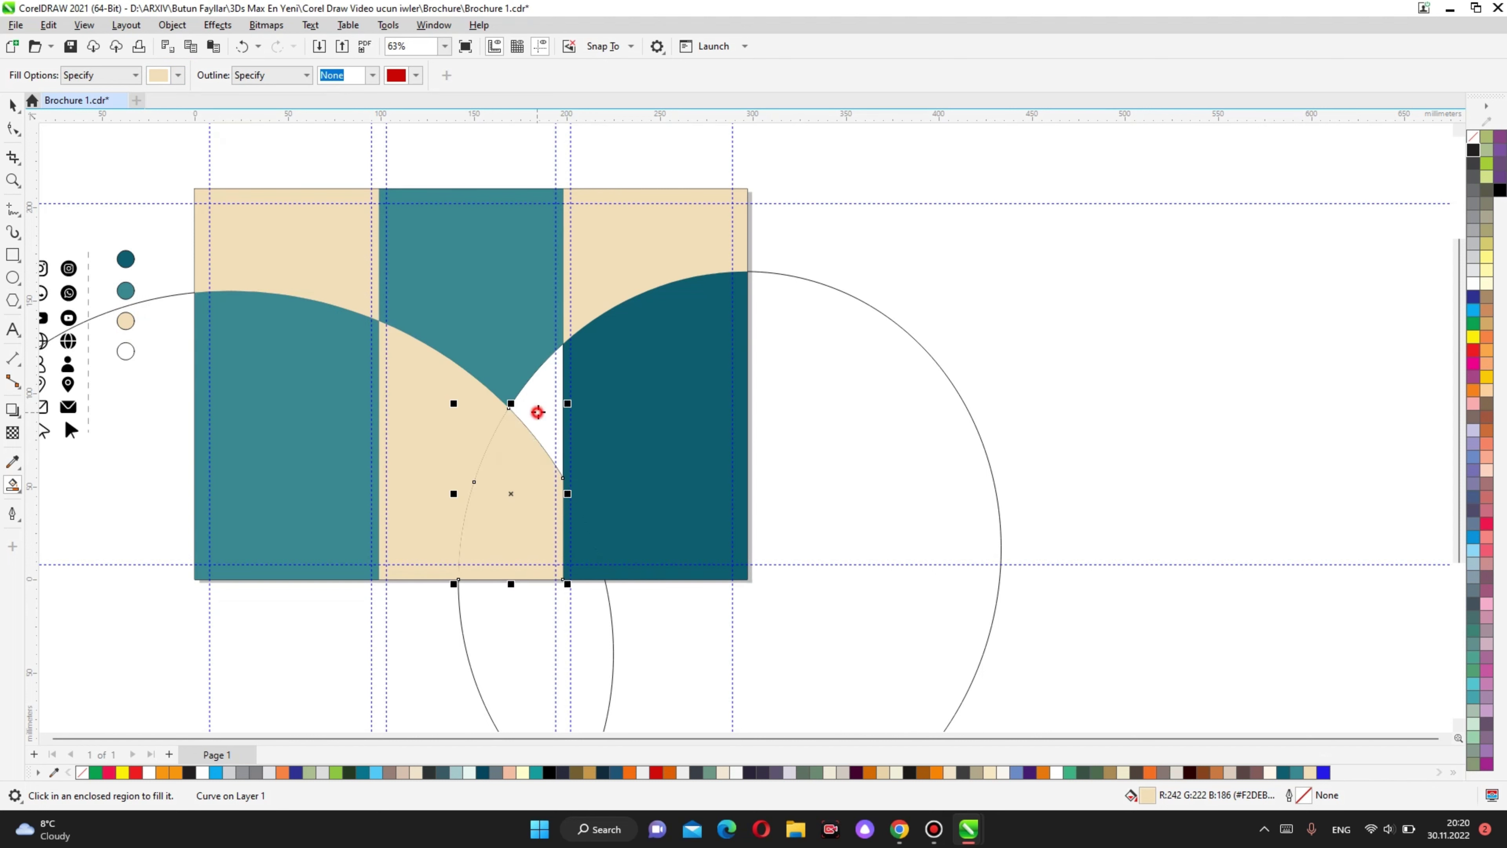
click(537, 412)
key(space)
key(Escape)
Delete the large guide circle and the remaining guide circle outline
click(817, 340)
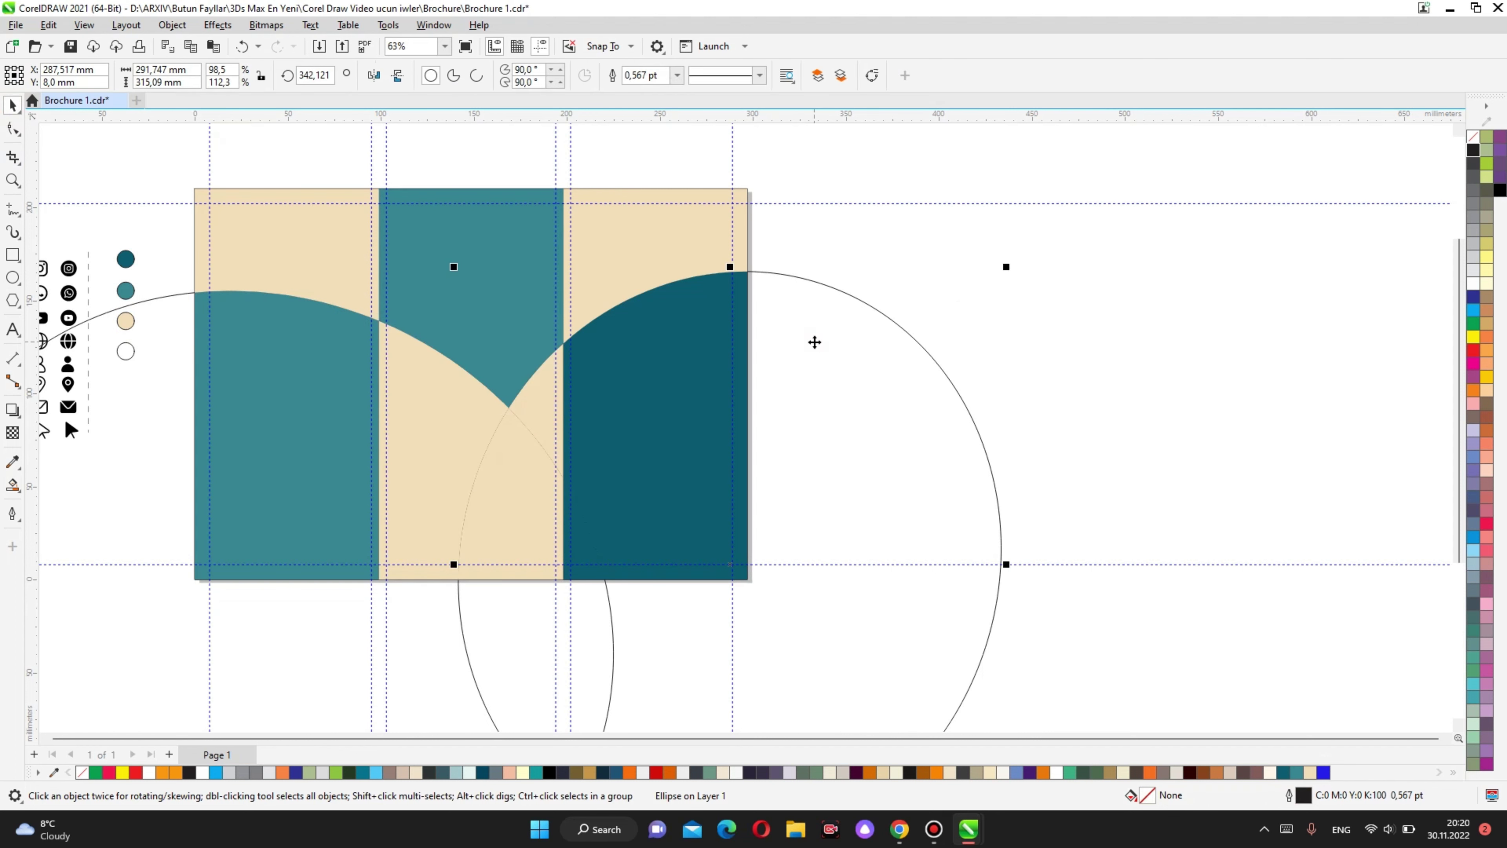
key(Delete)
click(461, 651)
key(Delete)
scroll(599, 455, down, 1)
scroll(599, 454, down, 1)
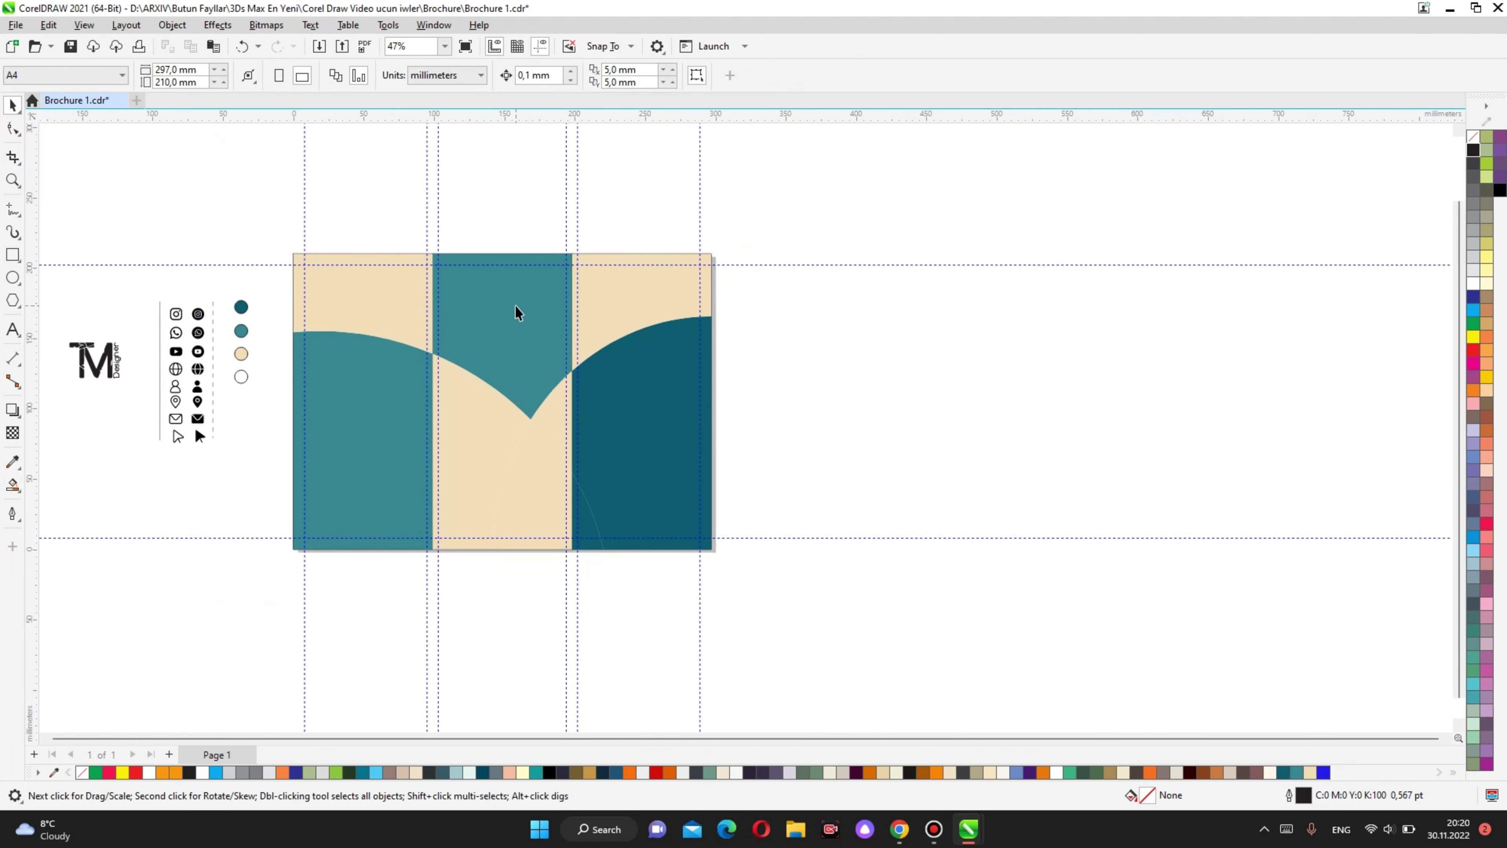
Merge the two beige middle pieces into one shape
click(516, 305)
click(480, 441)
scroll(534, 447, up, 1)
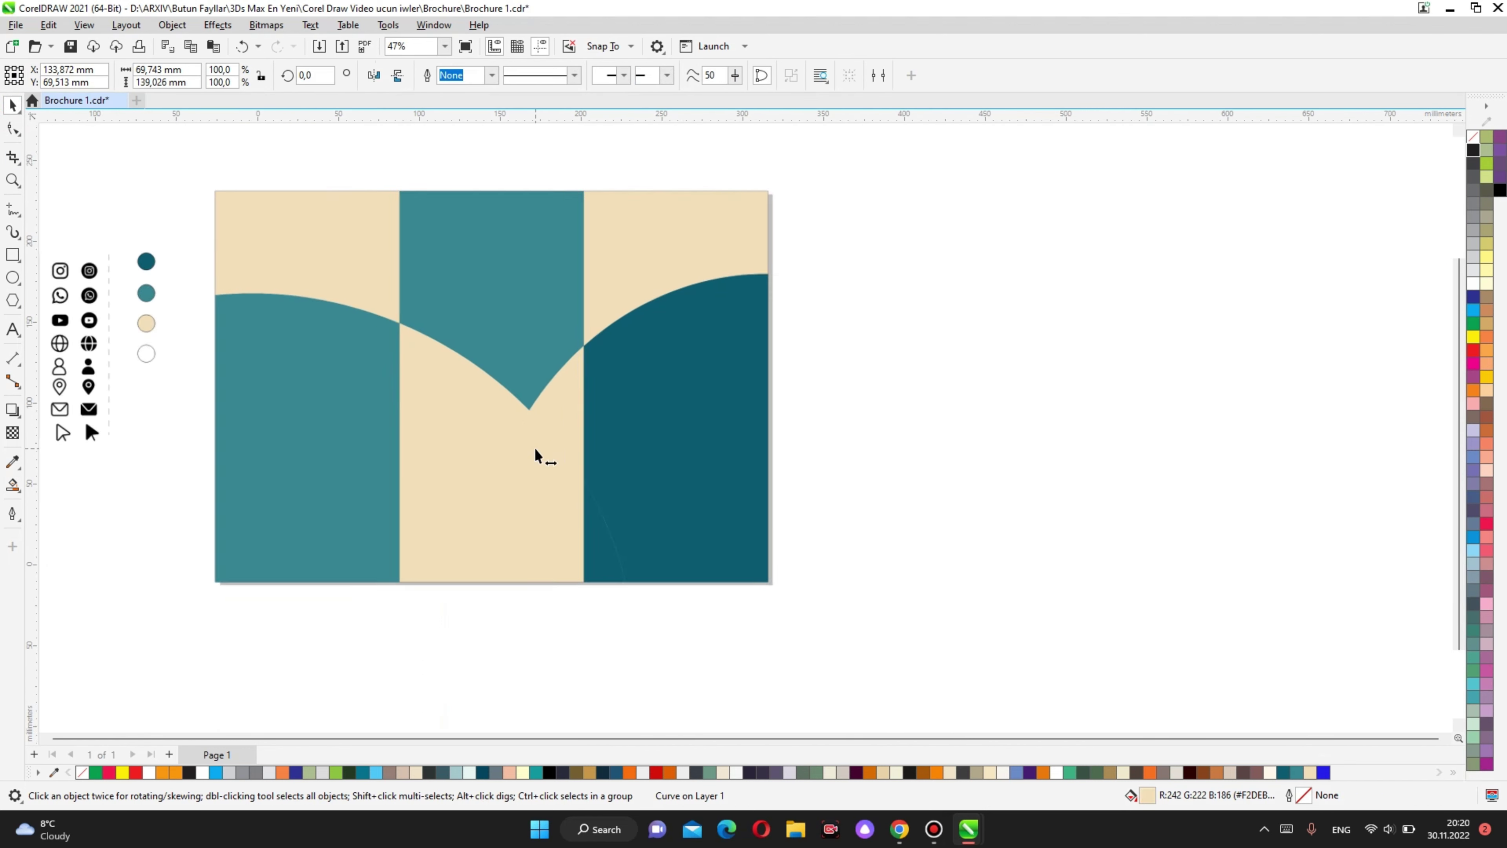
shift+click(557, 425)
click(460, 75)
drag(503, 451, 510, 522)
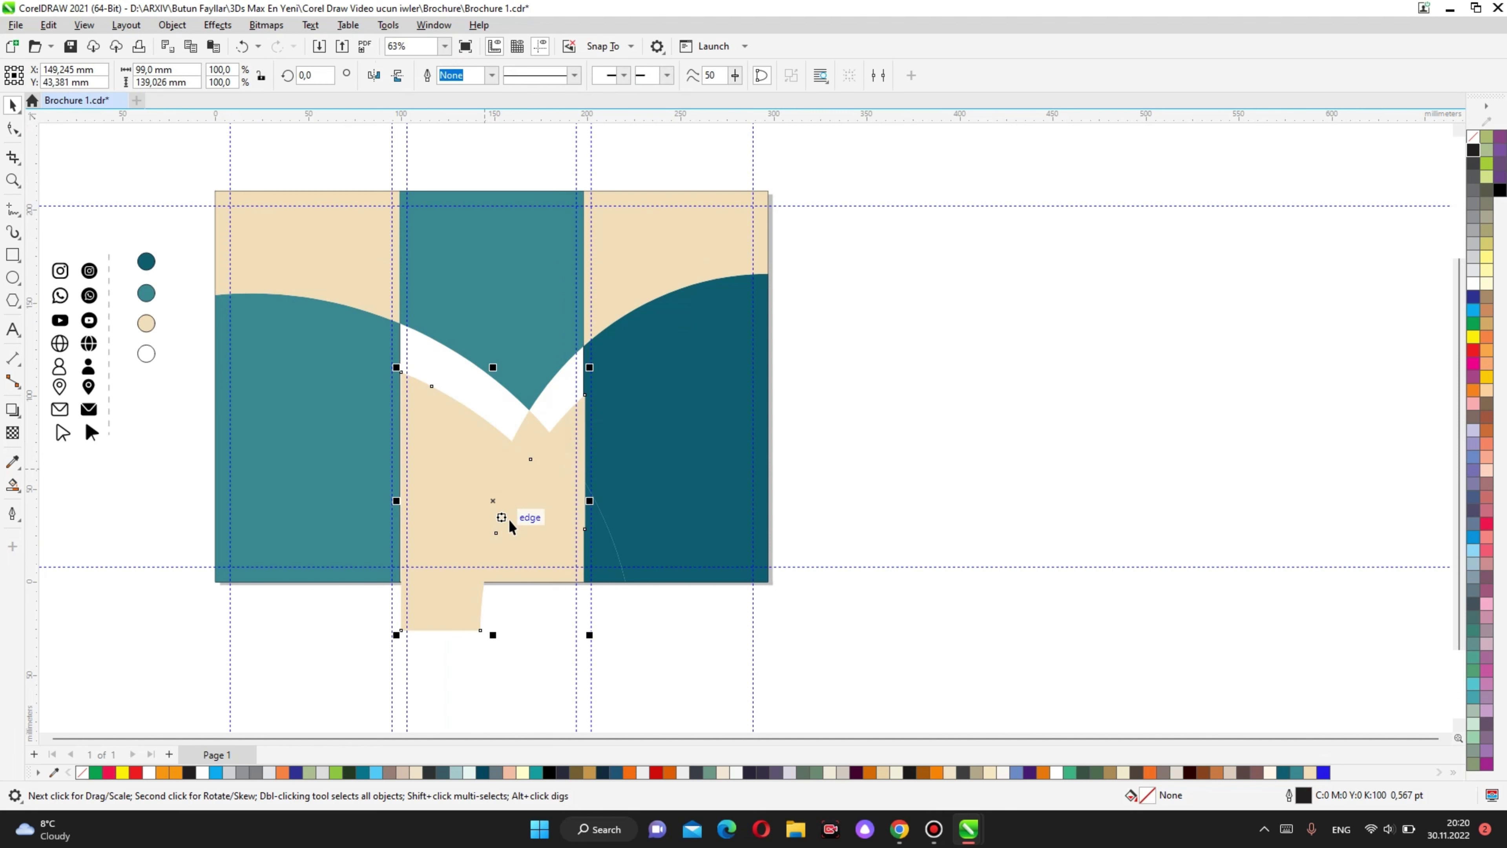
key(ctrl+z)
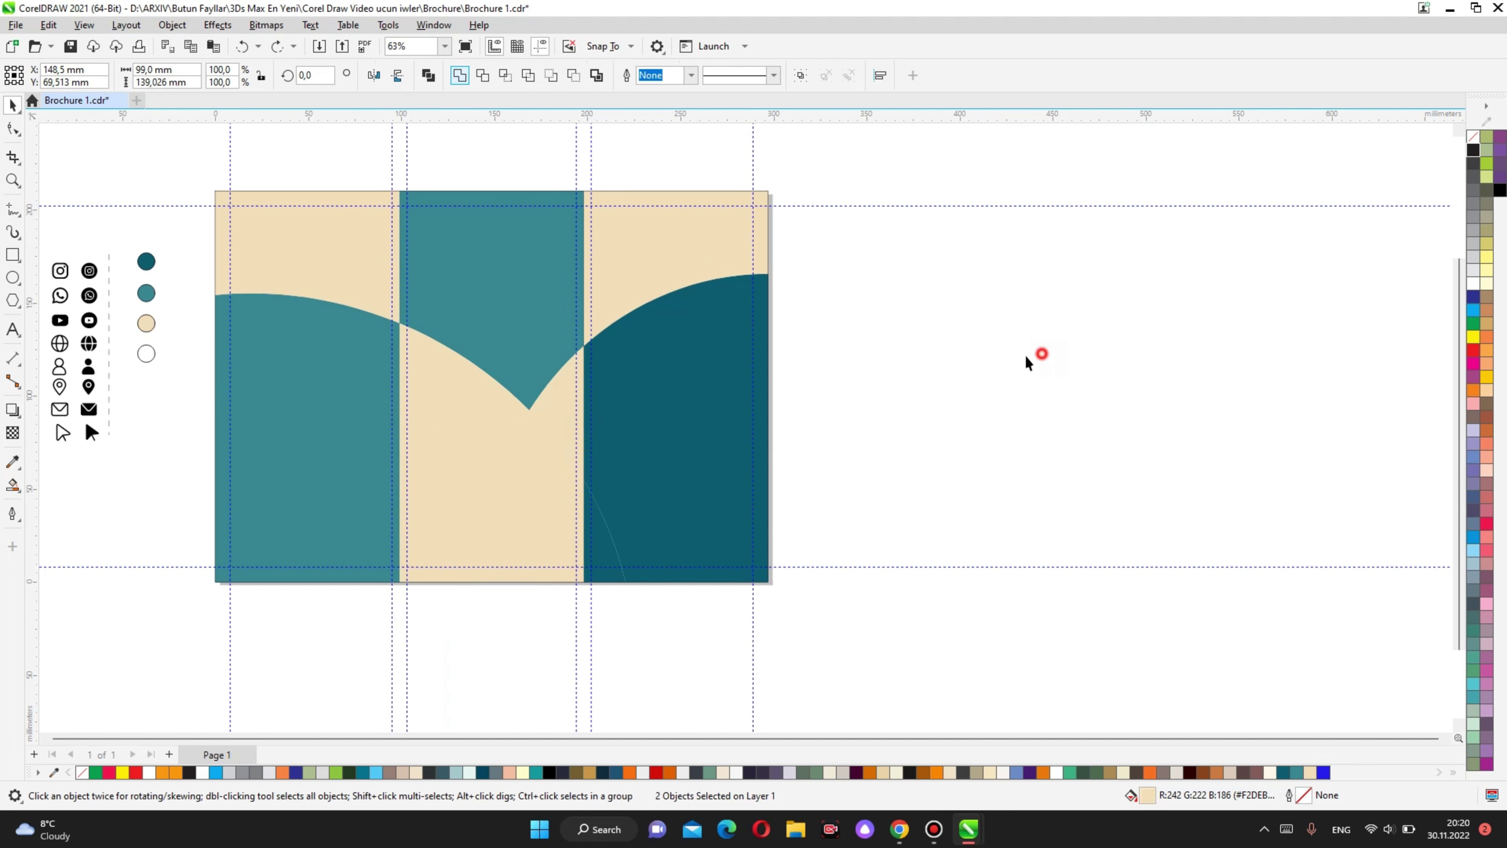
click(732, 471)
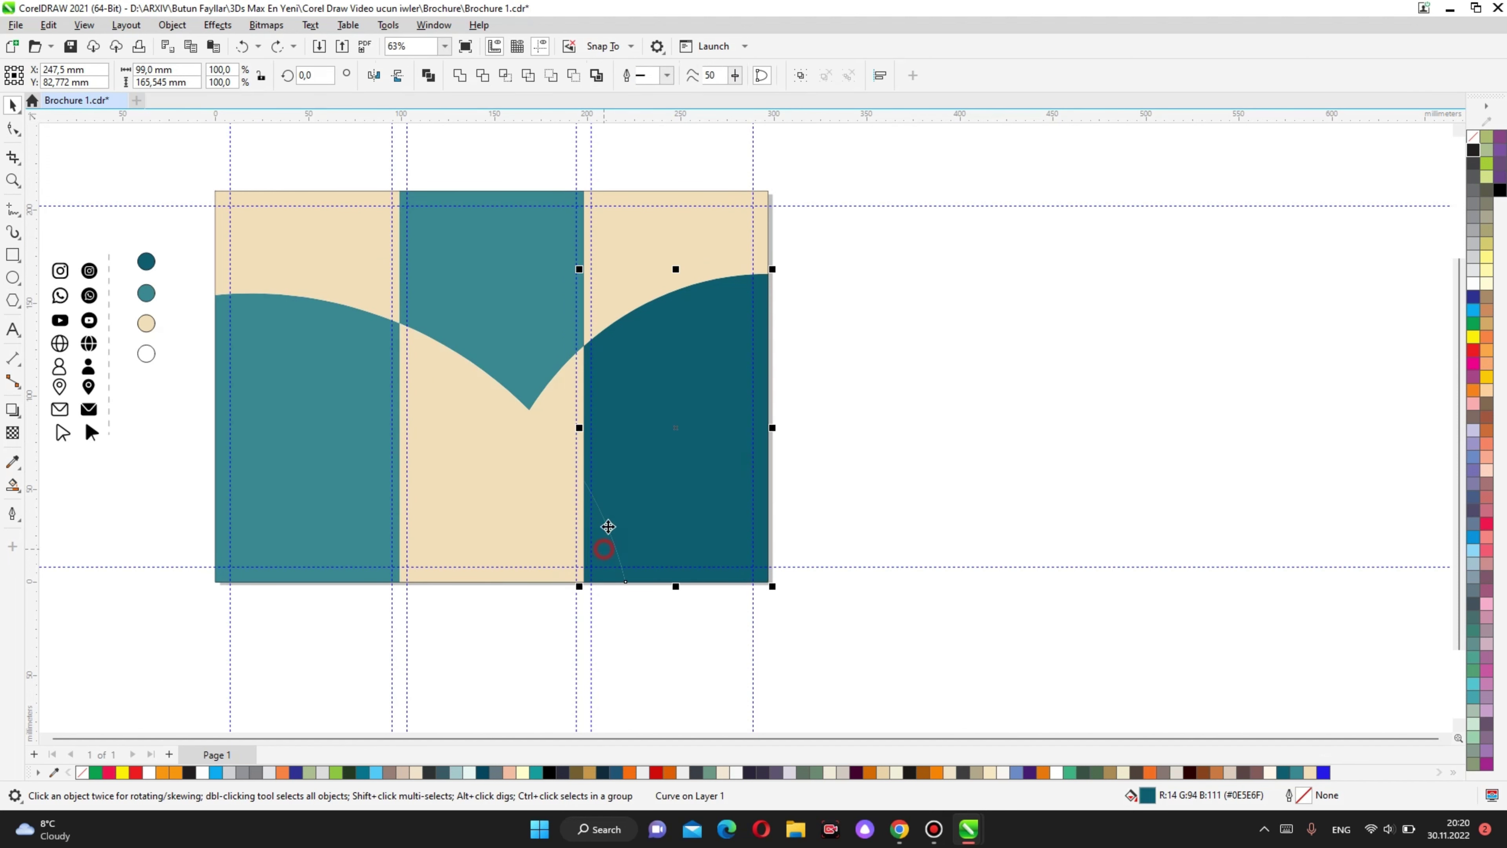
click(934, 375)
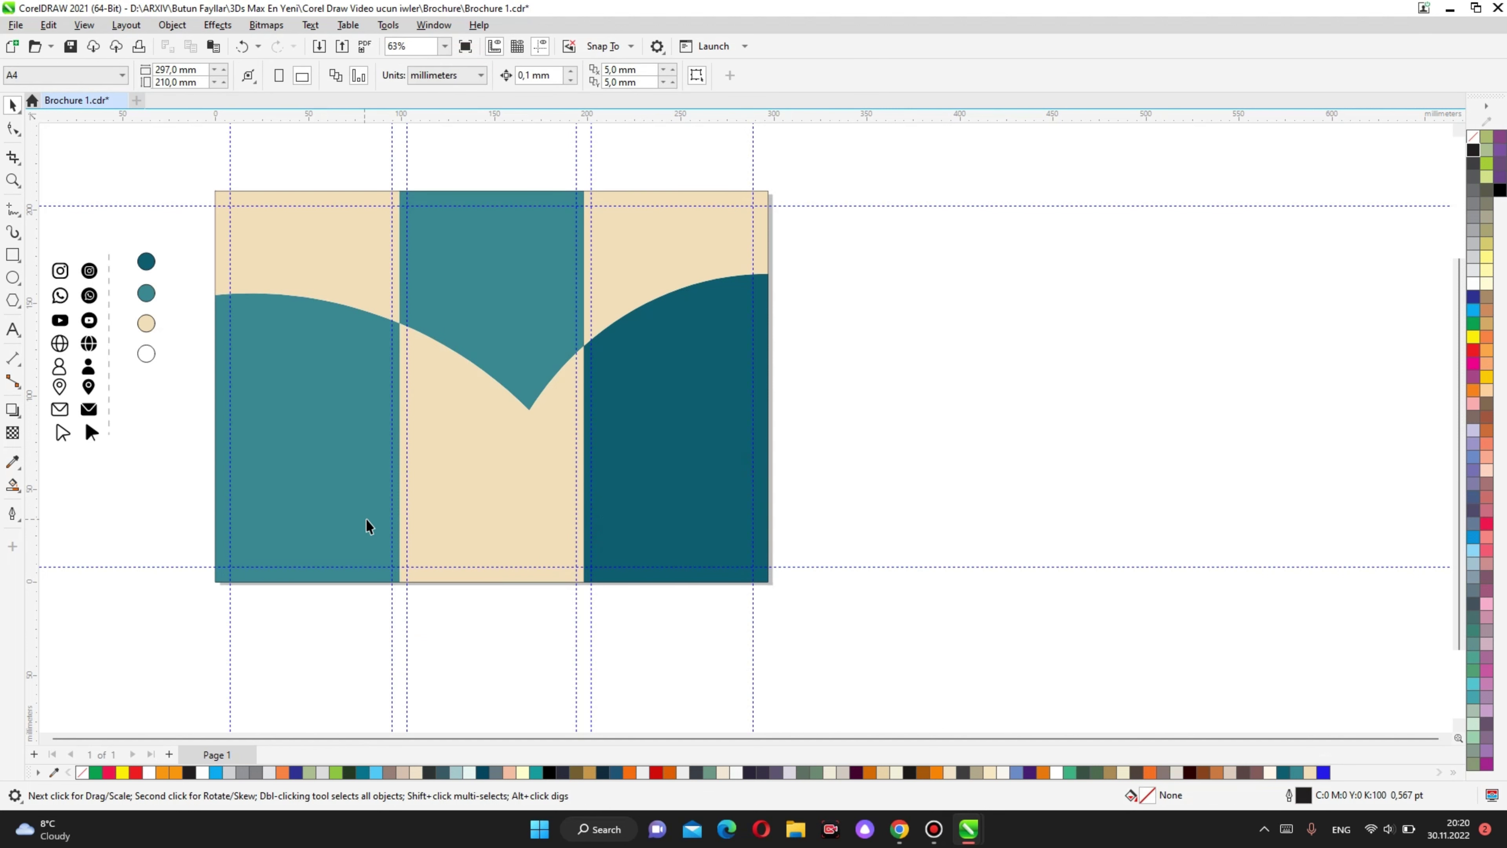
scroll(390, 444, down, 1)
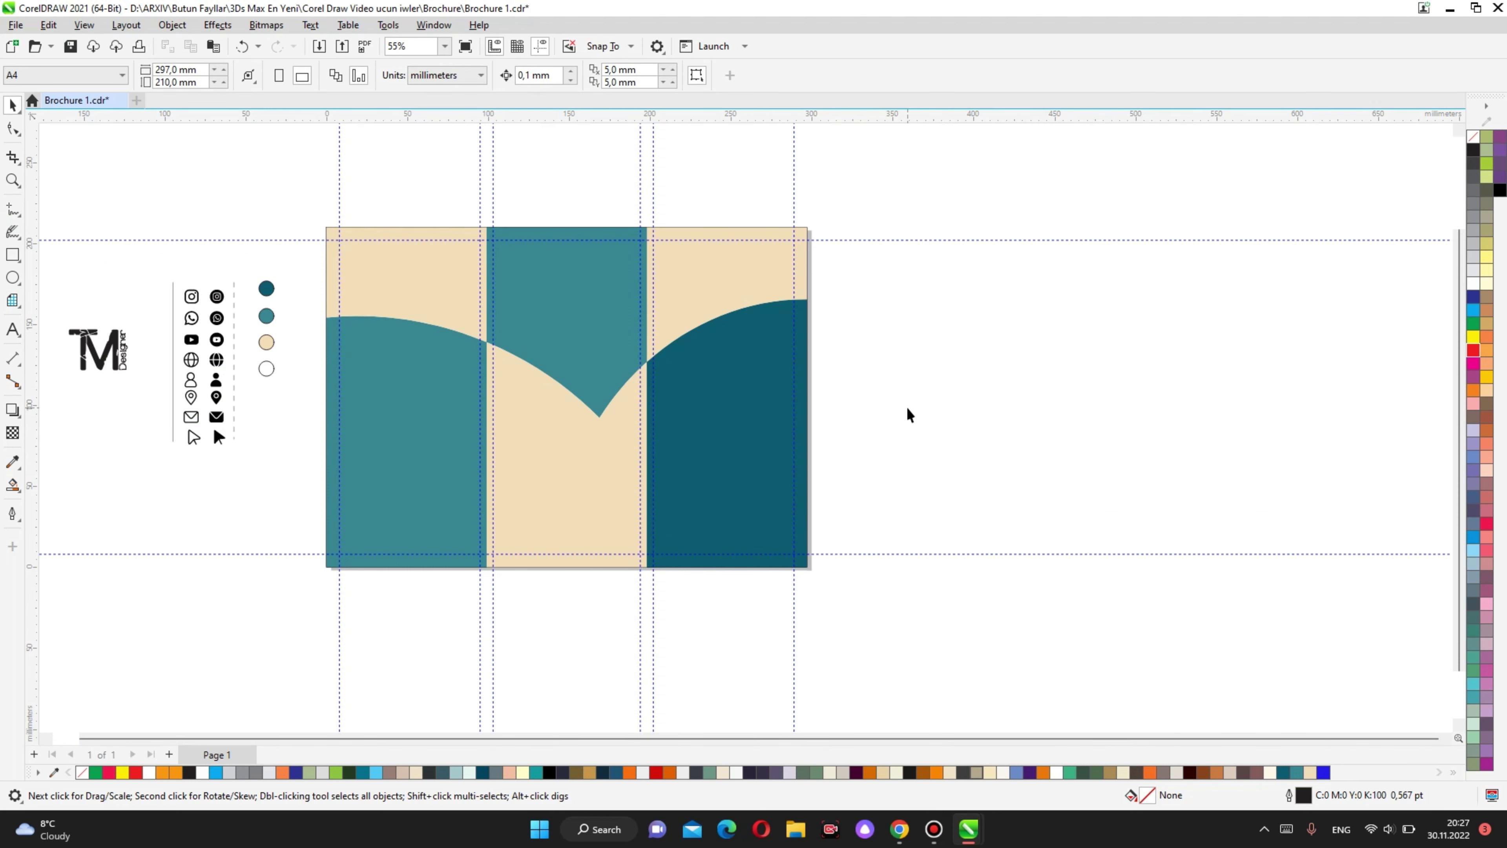
Add a contour to the beige top-left panel
click(402, 320)
scroll(409, 312, up, 2)
scroll(414, 307, up, 1)
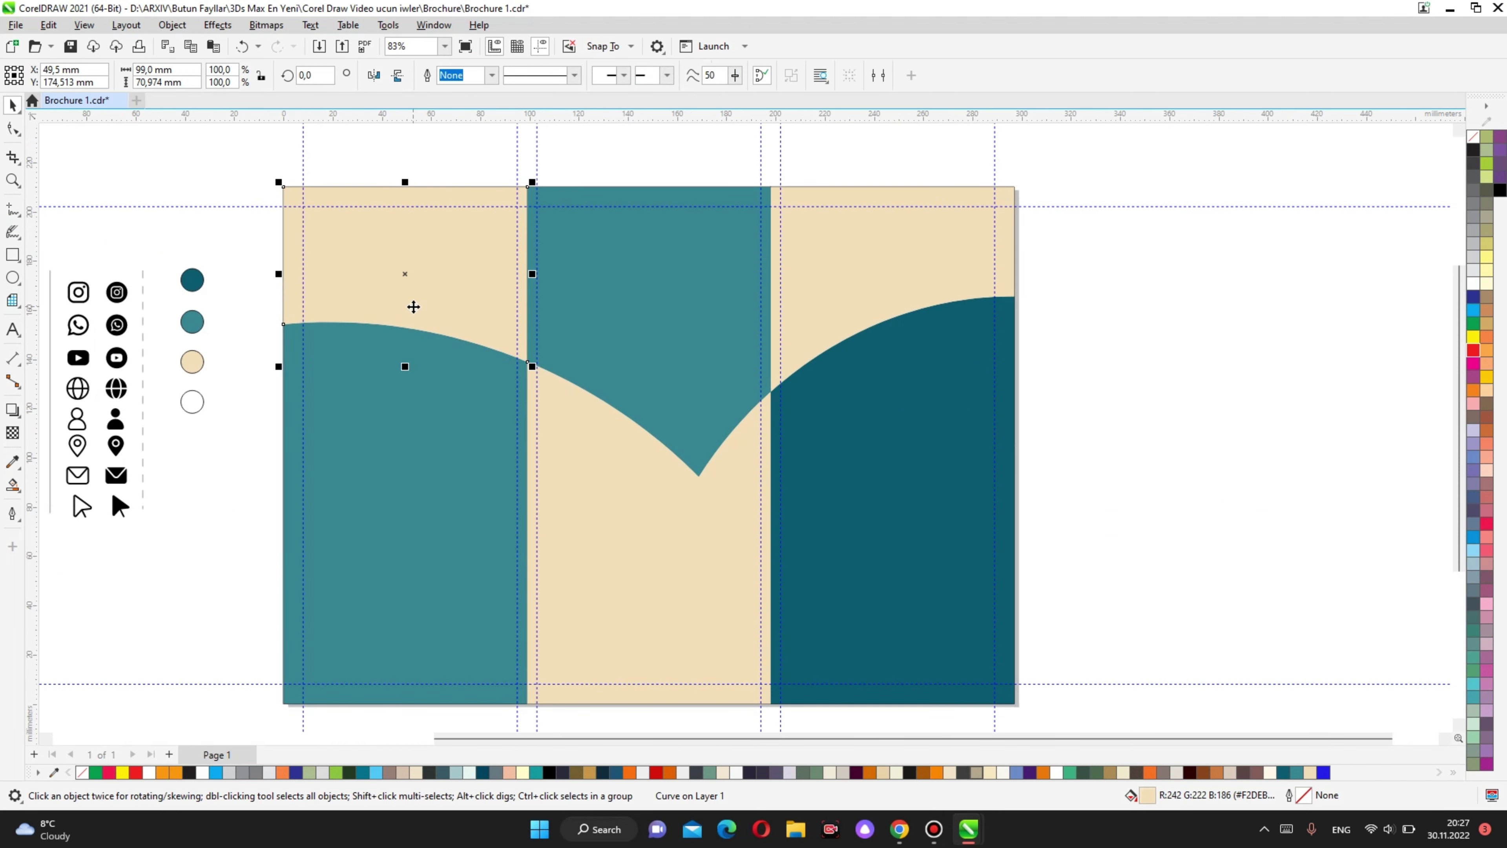
click(17, 415)
scroll(407, 313, up, 1)
drag(406, 310, 405, 369)
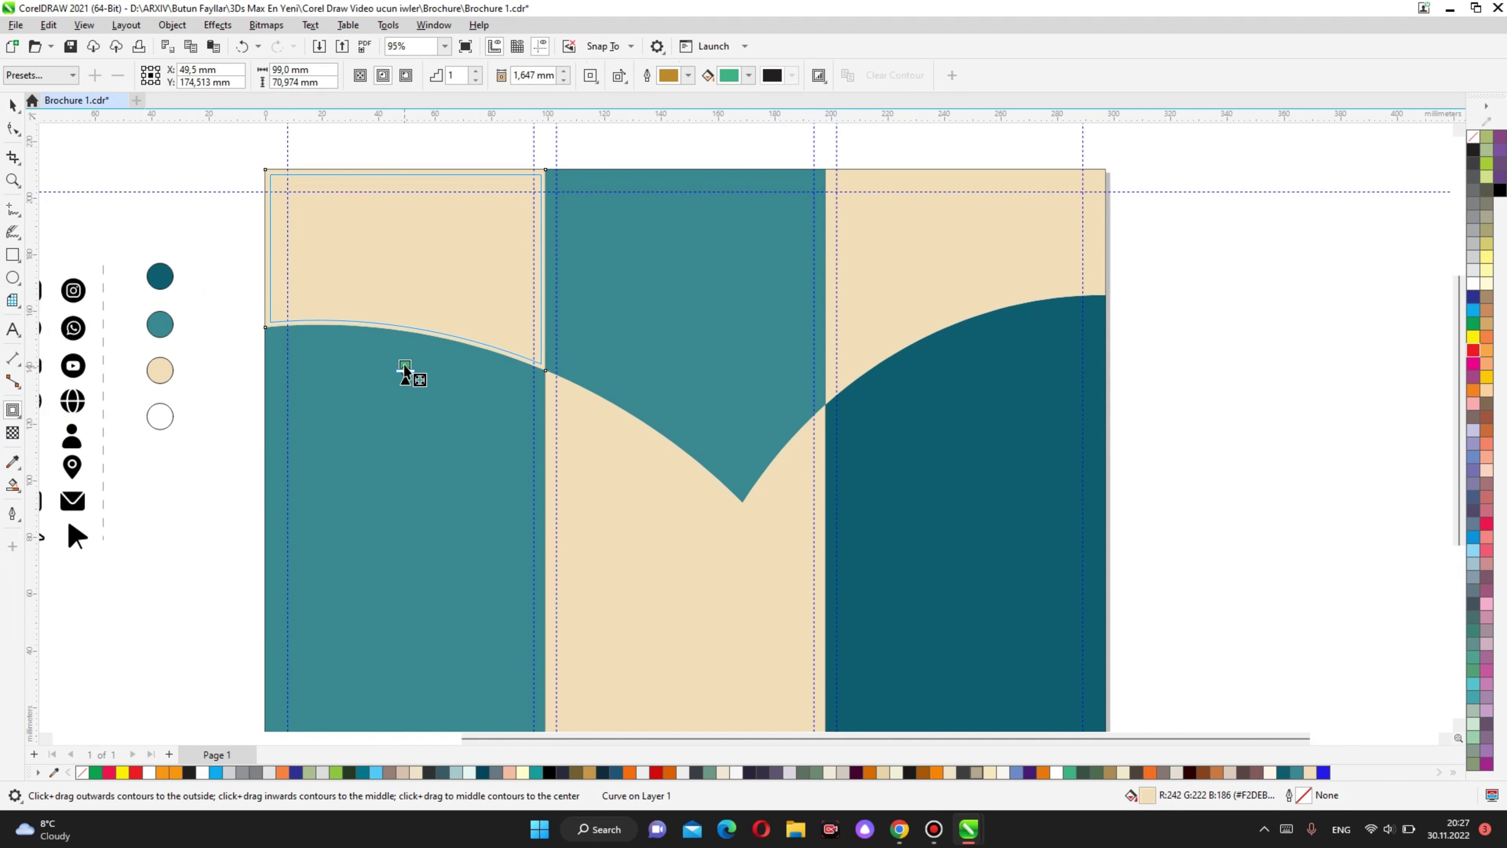
key(space)
scroll(278, 180, up, 2)
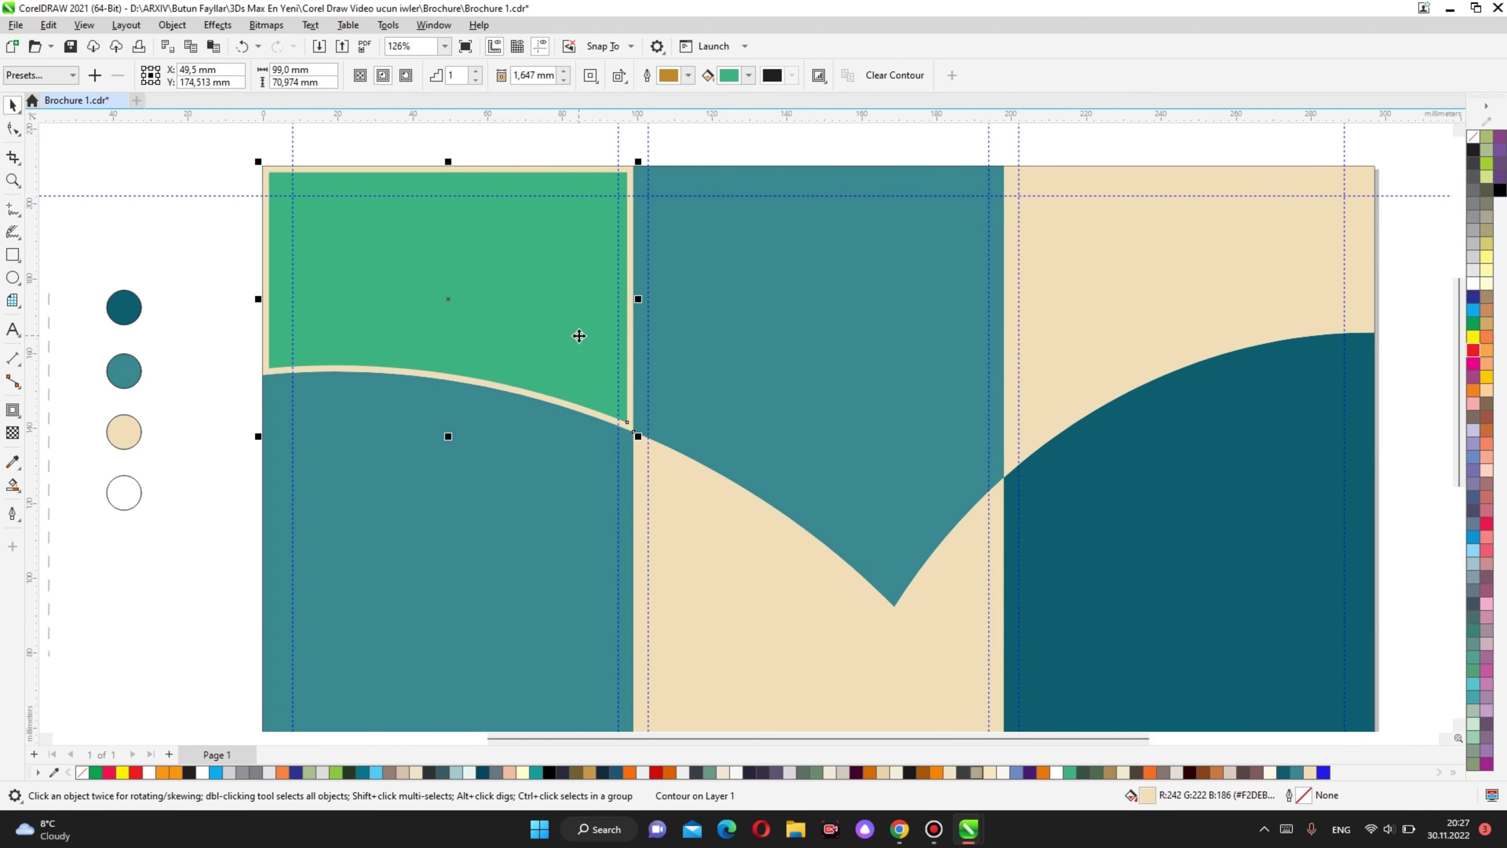
Make the contour an outward green border with a 2 mm offset
click(13, 410)
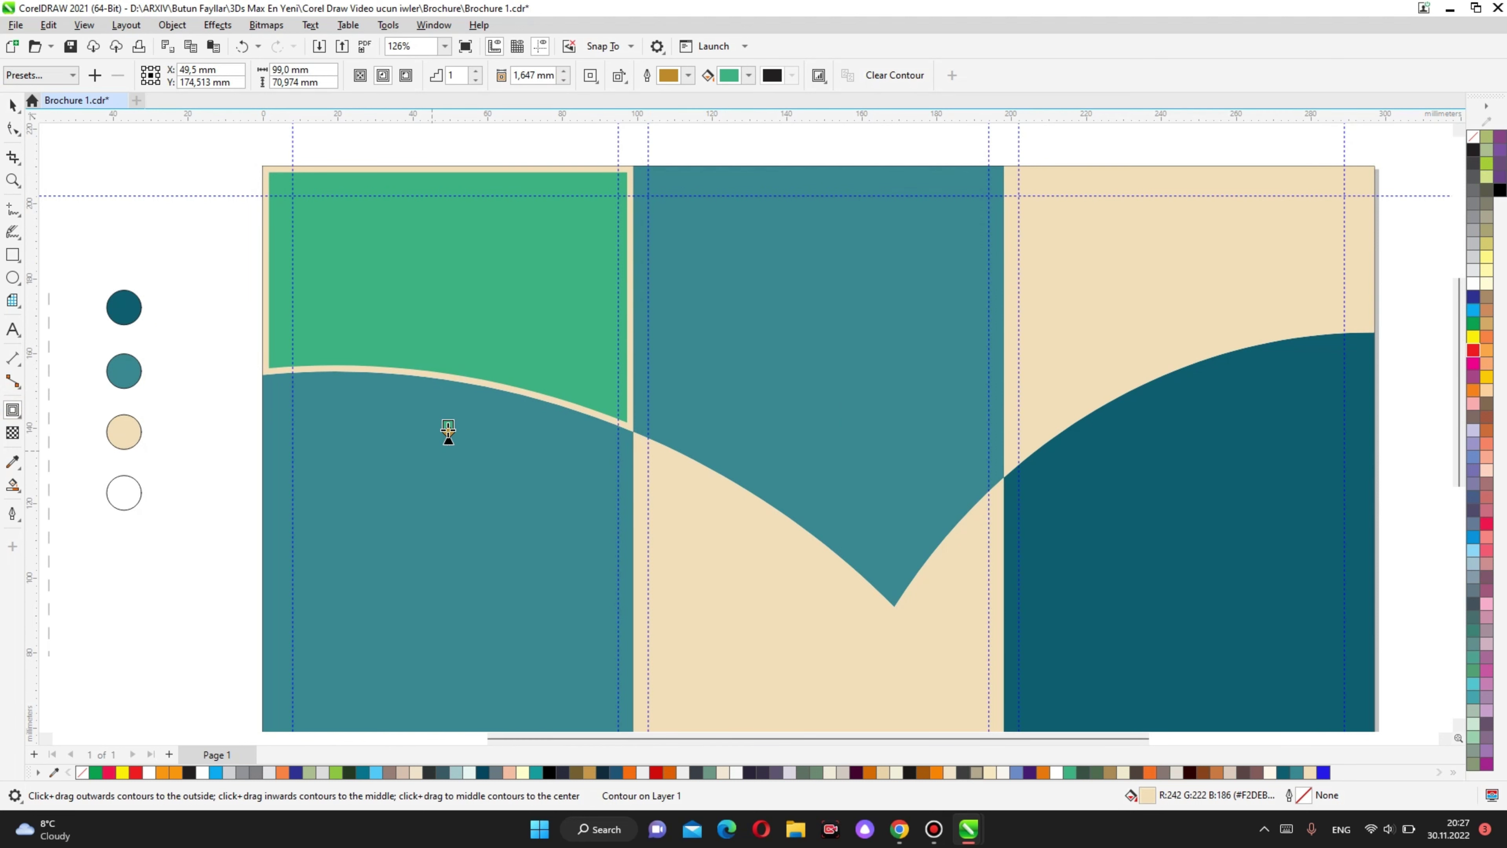
drag(449, 426, 448, 448)
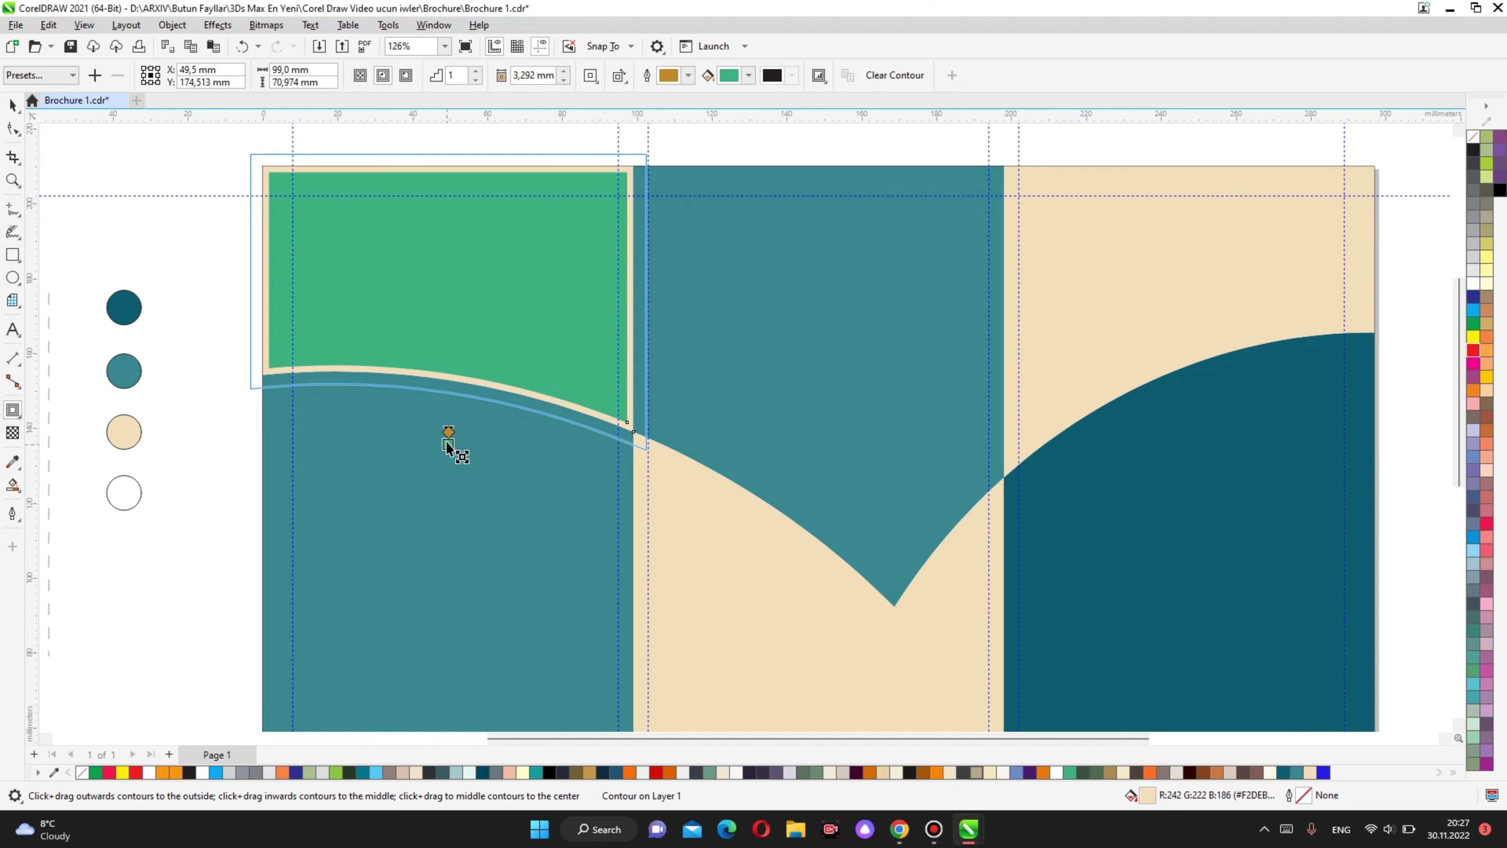
drag(447, 444, 448, 446)
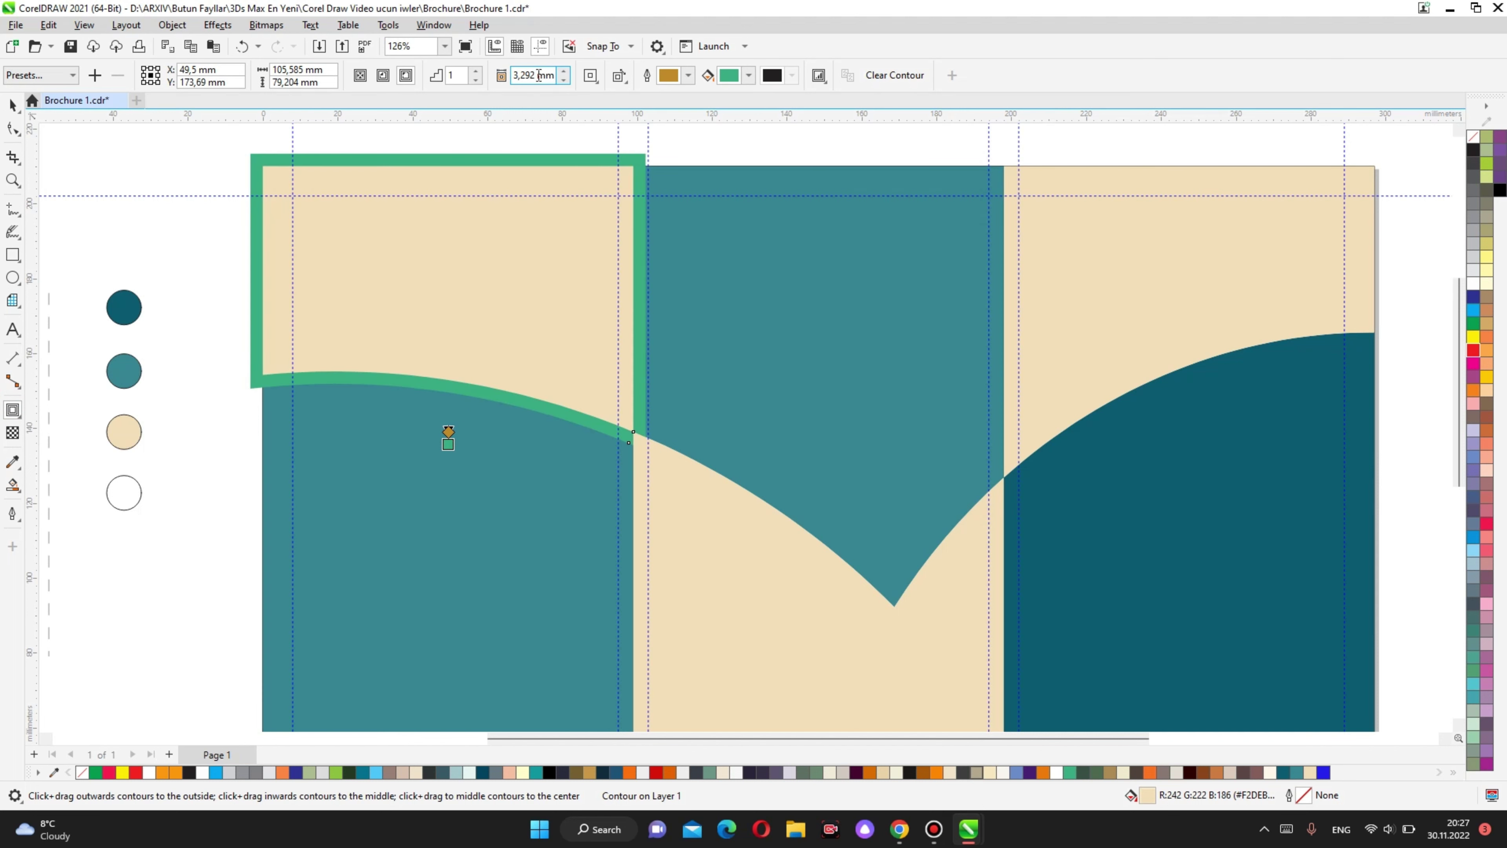
text(2)
key(Return)
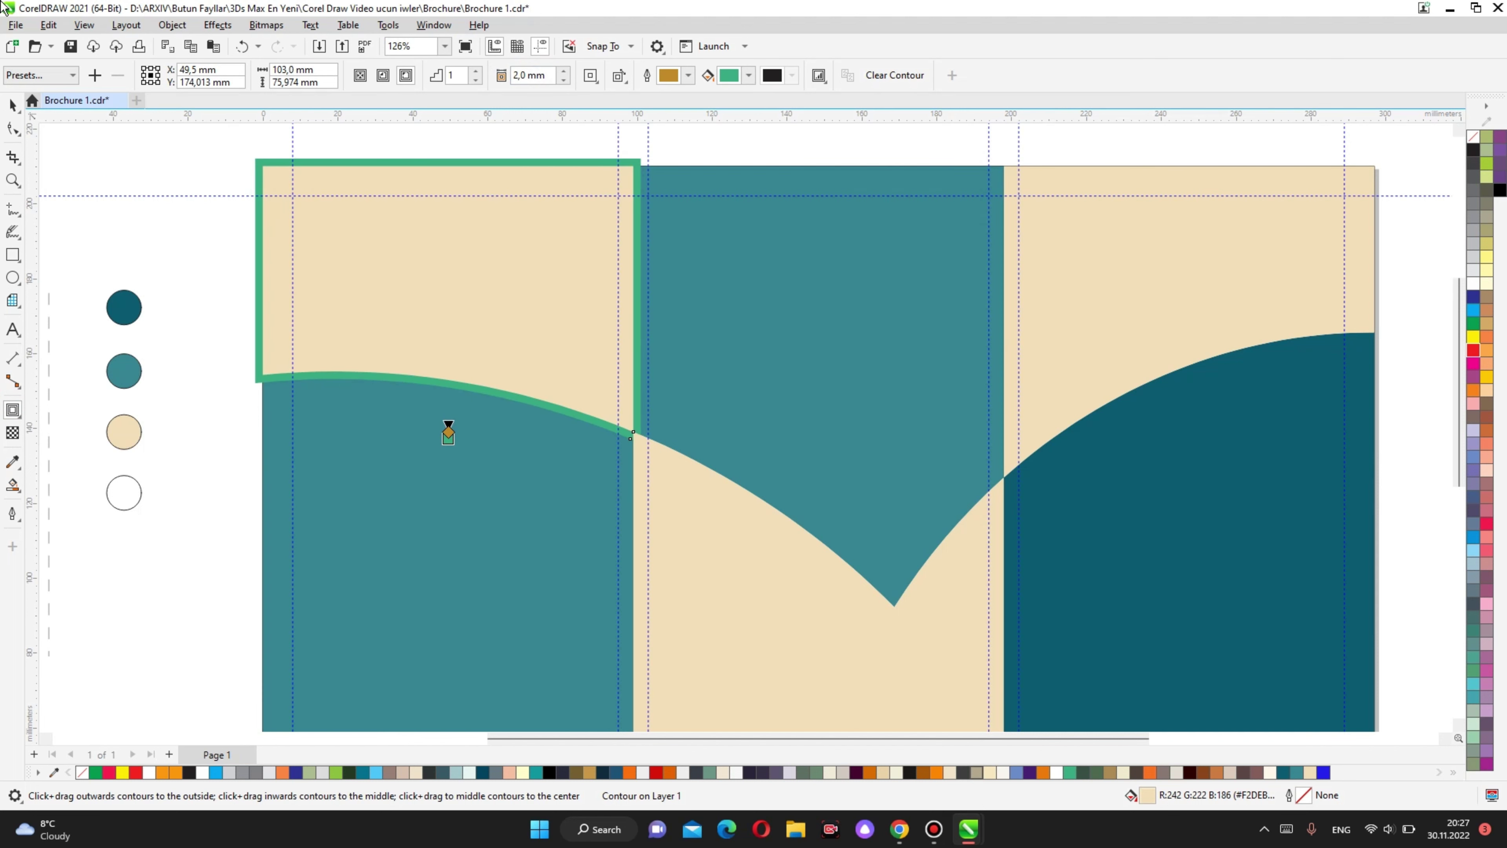
click(13, 106)
drag(221, 143, 730, 469)
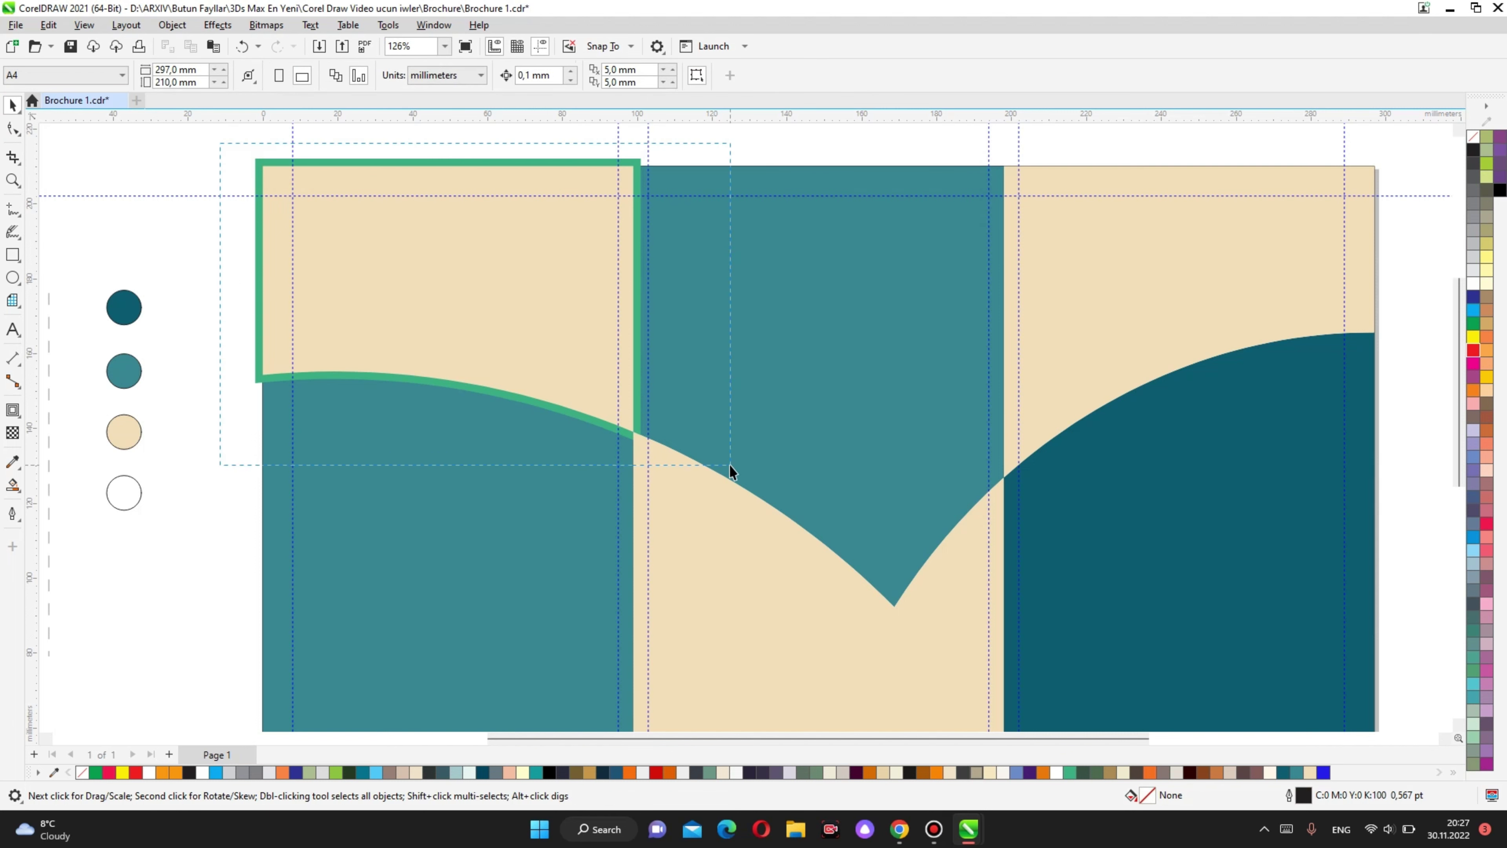
Break the green contour apart from the top-left panel
click(171, 24)
click(211, 387)
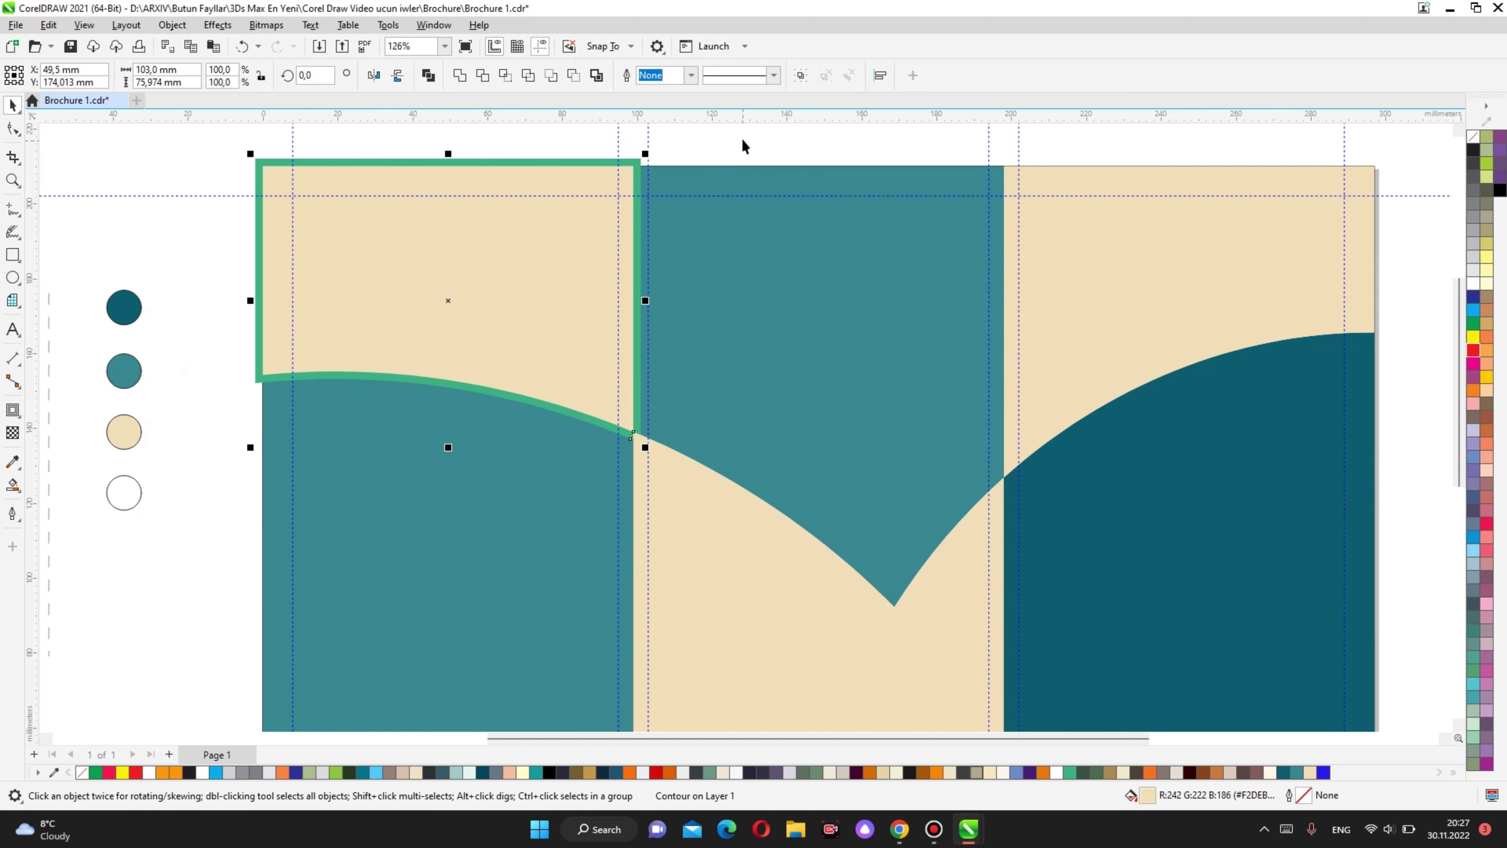
click(1474, 138)
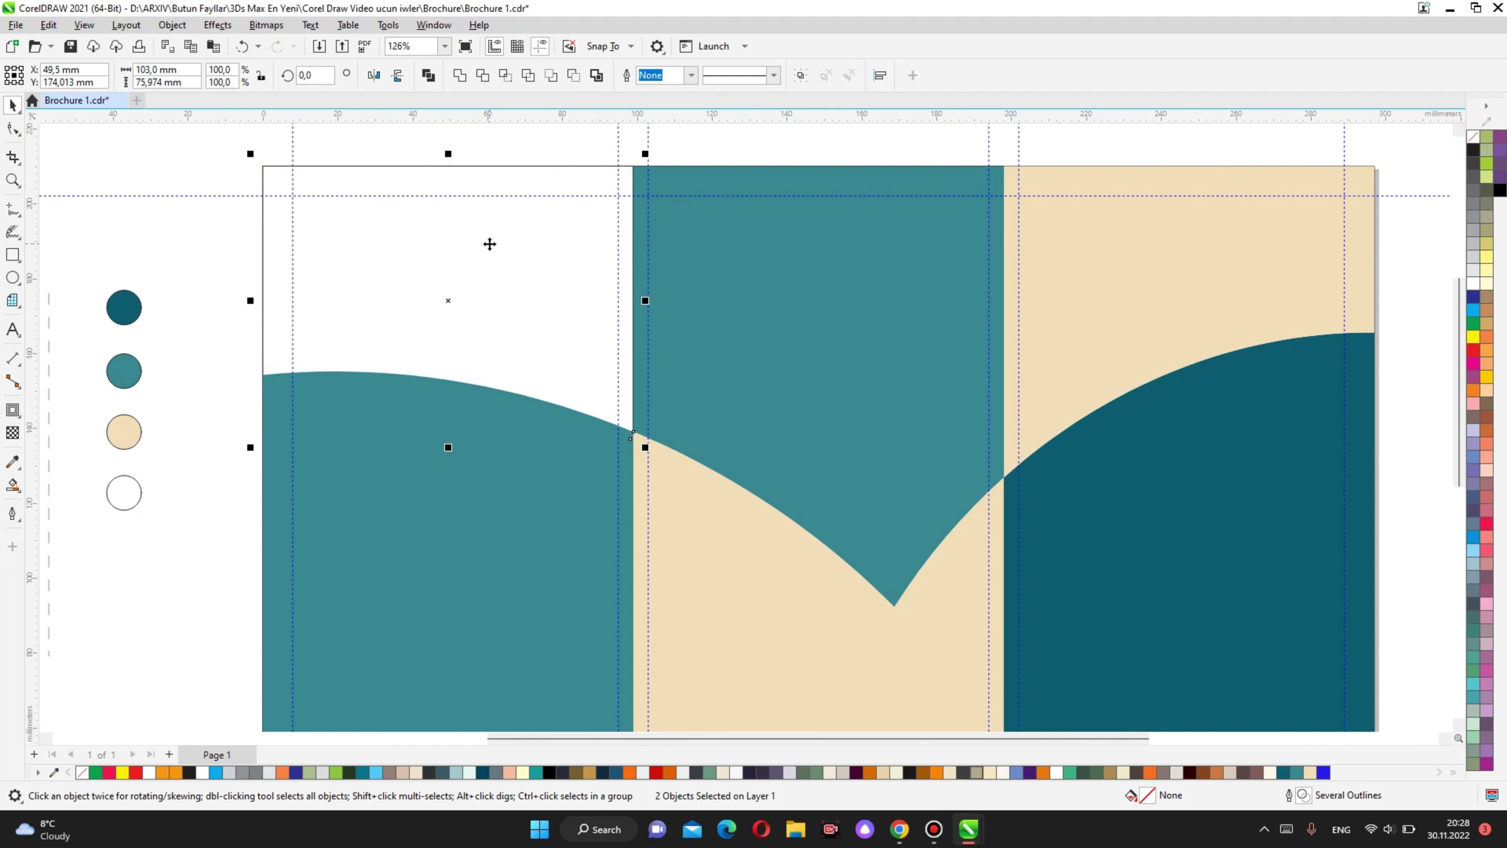
key(ctrl+z)
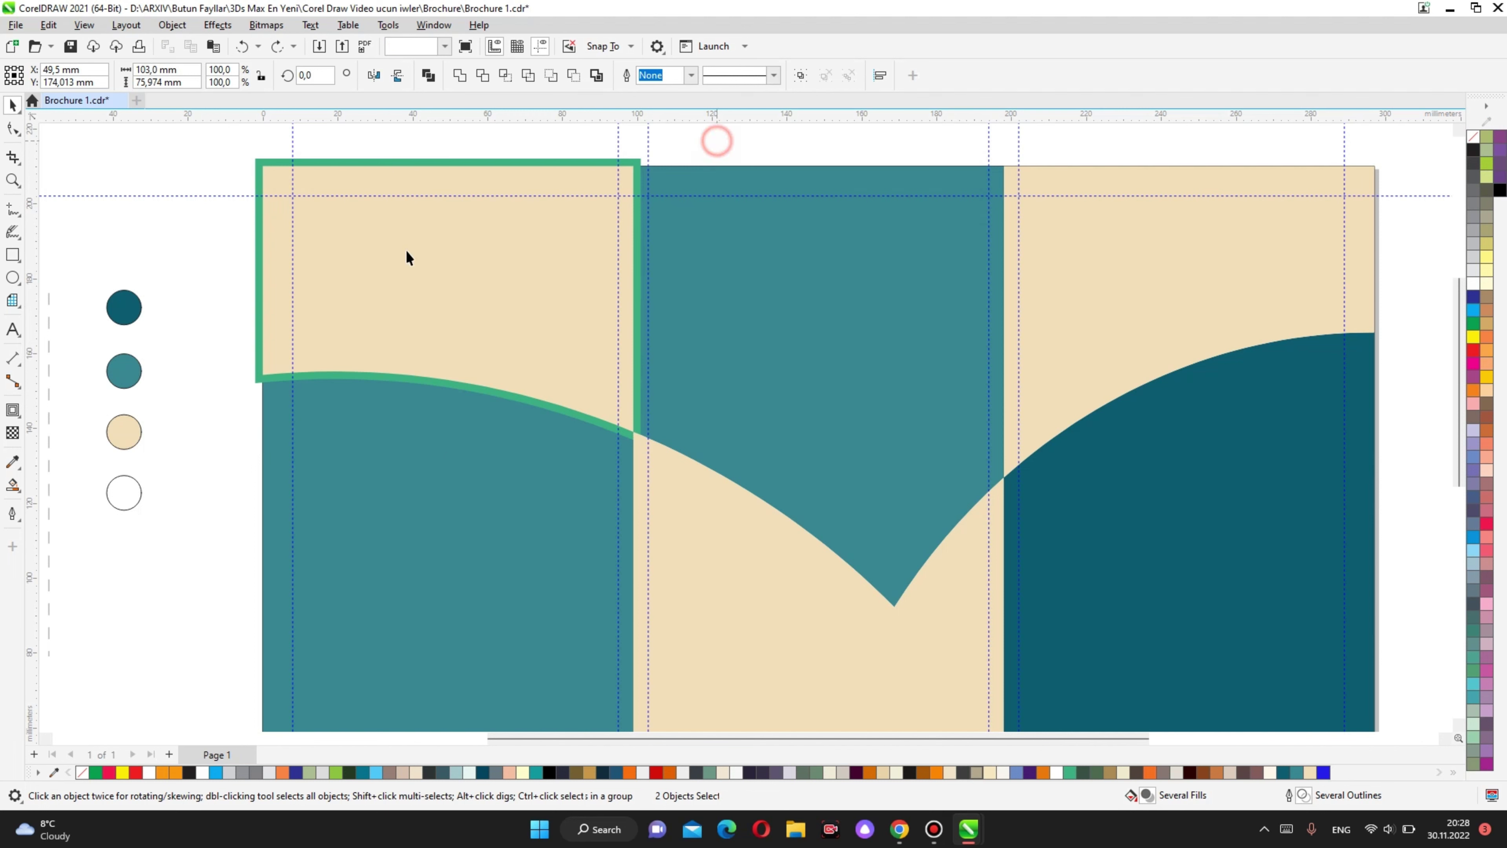
key(Escape)
Set the Smart Fill colour to dark teal sampled from the canvas
click(13, 484)
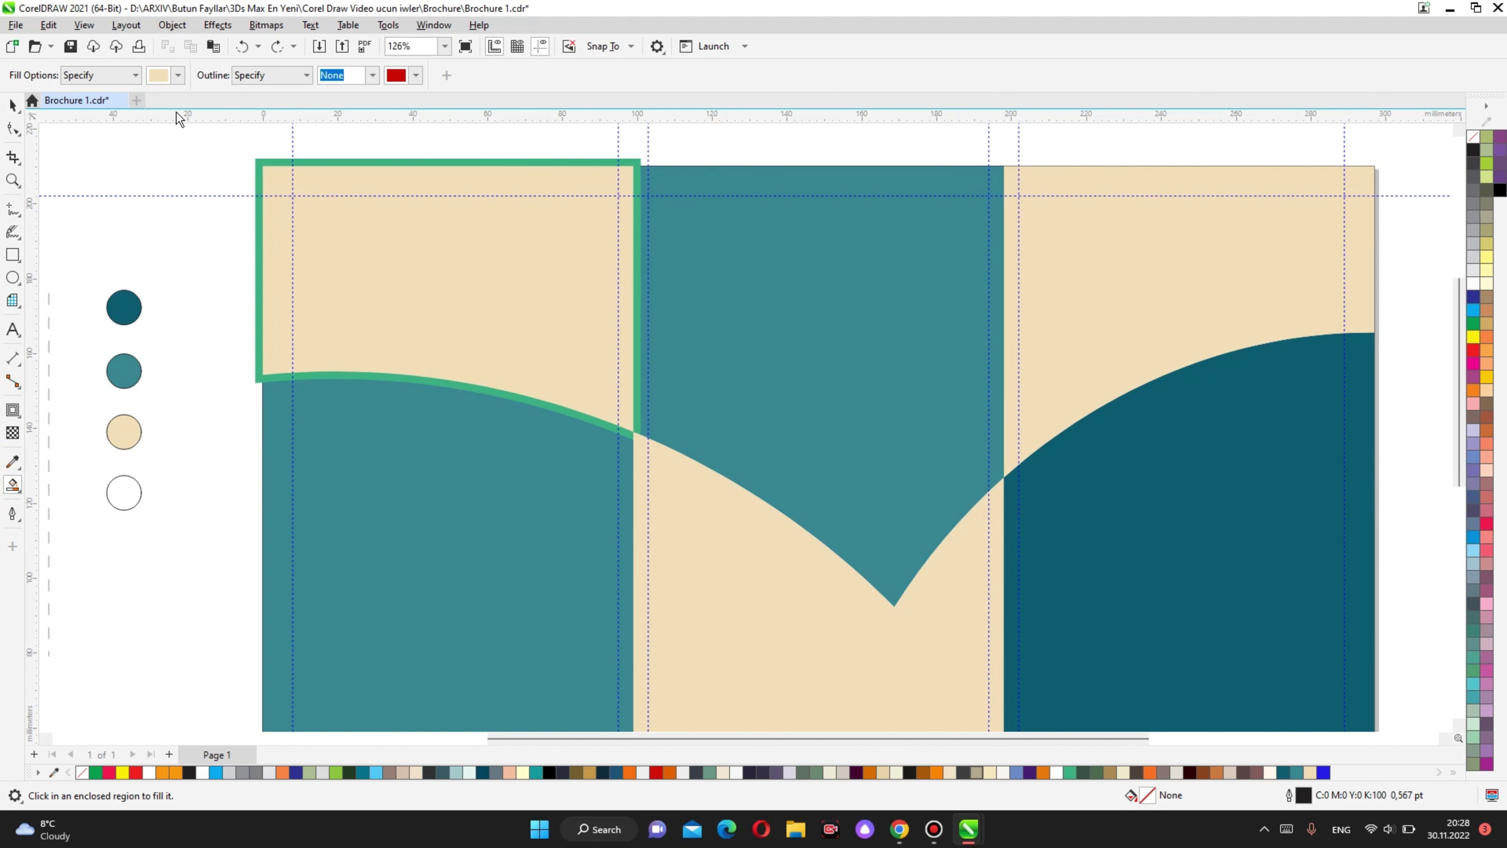
click(177, 75)
click(295, 309)
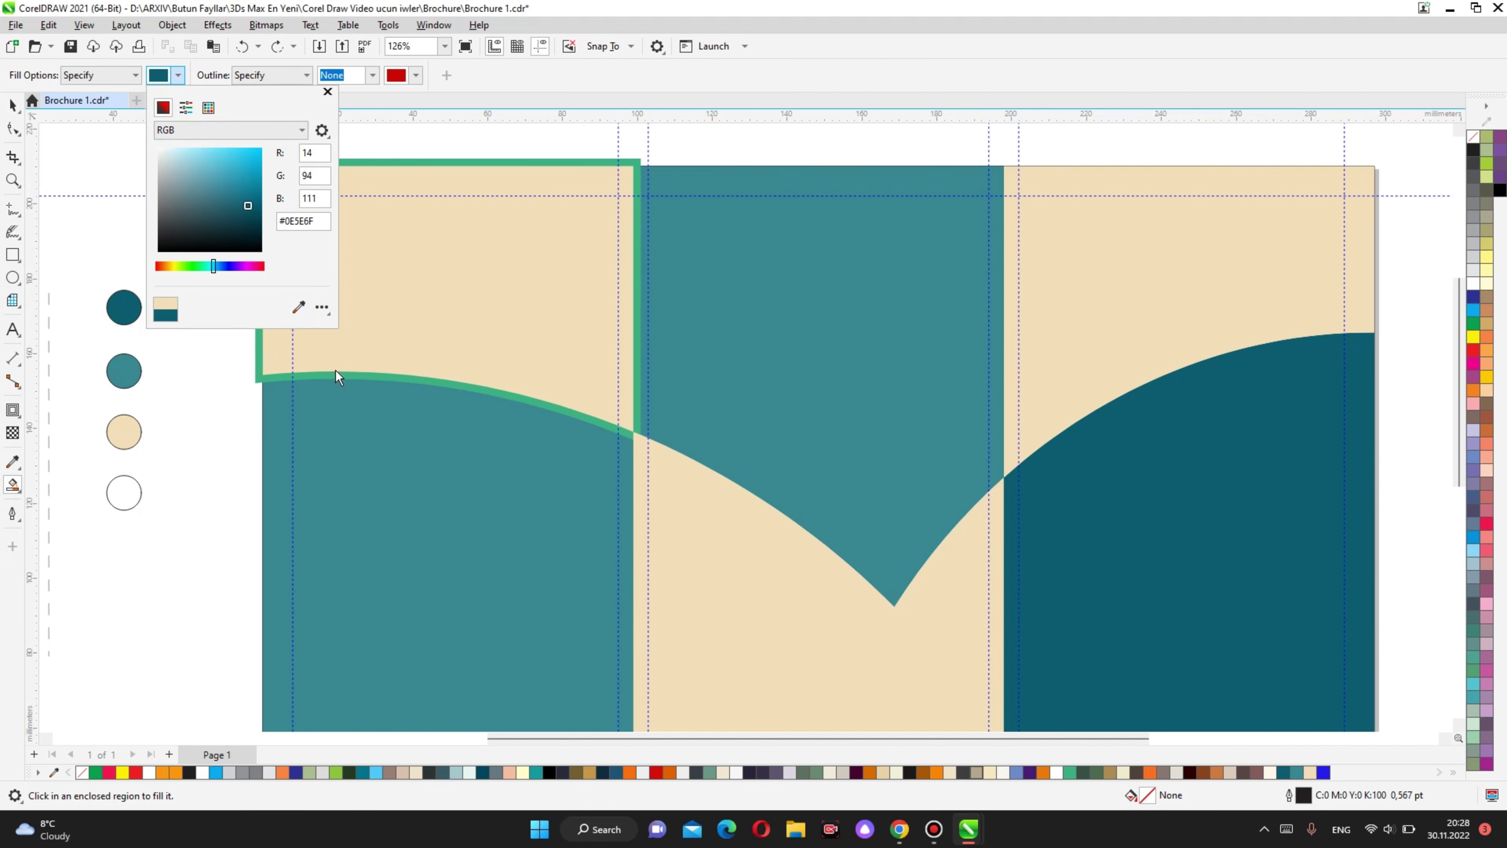
click(332, 375)
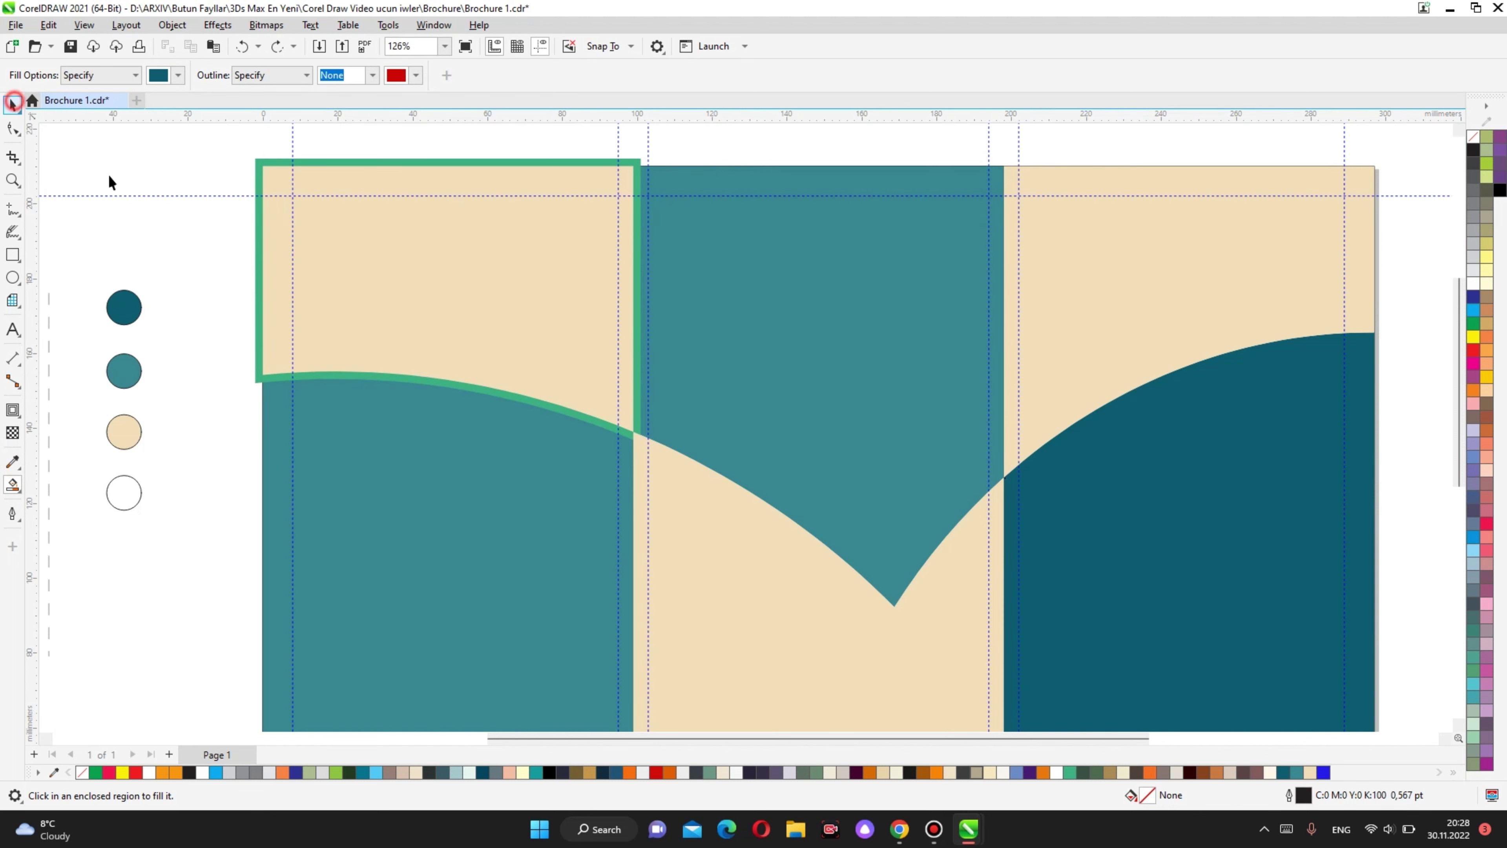
key(space)
Give the green shape and the panel beneath it no fill and a 1.5 pt outline
click(601, 159)
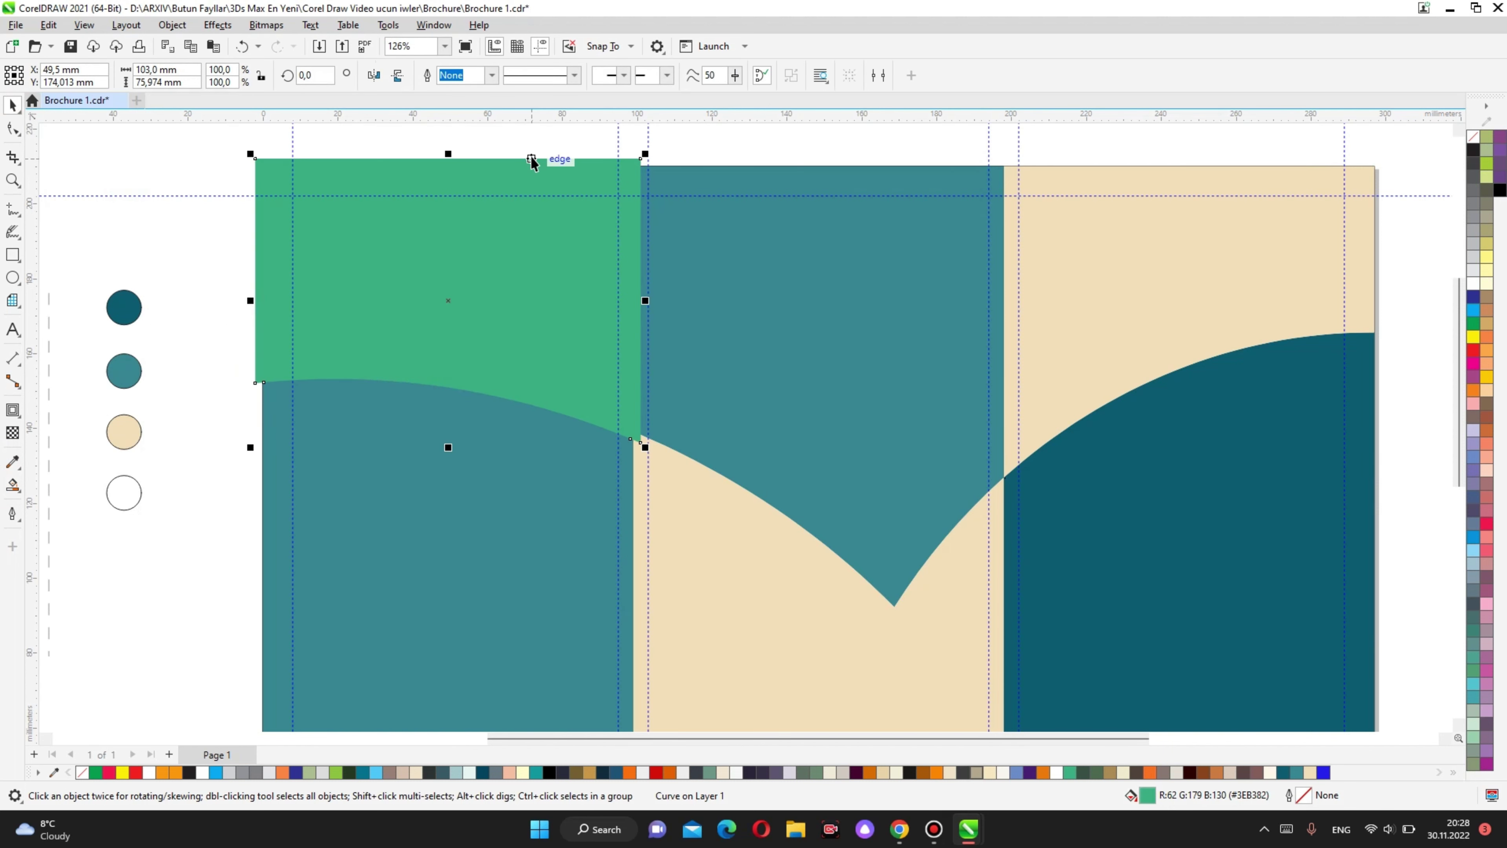
drag(242, 149, 663, 439)
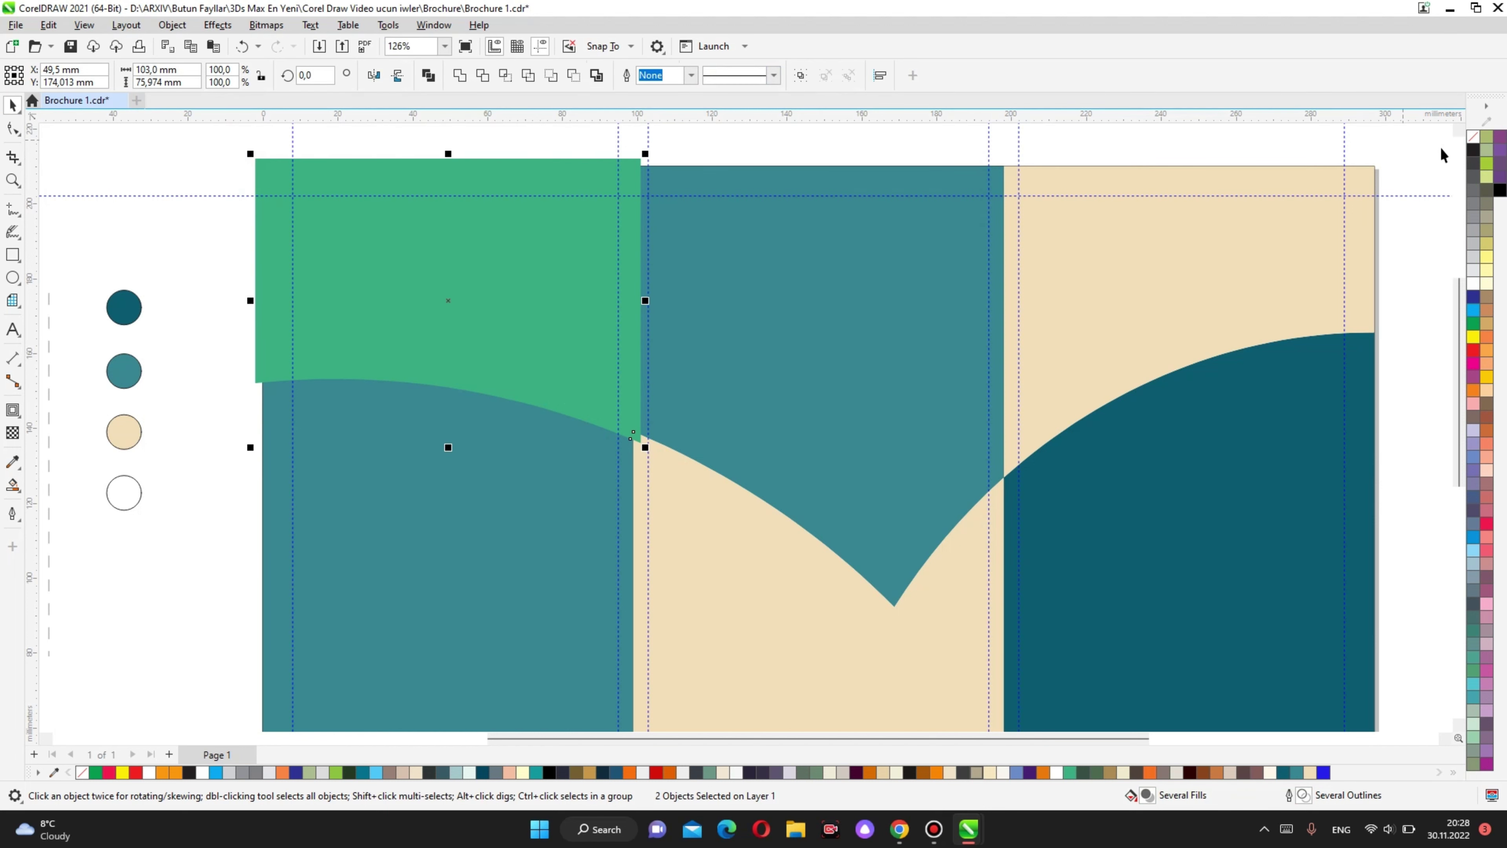
click(1474, 150)
click(692, 75)
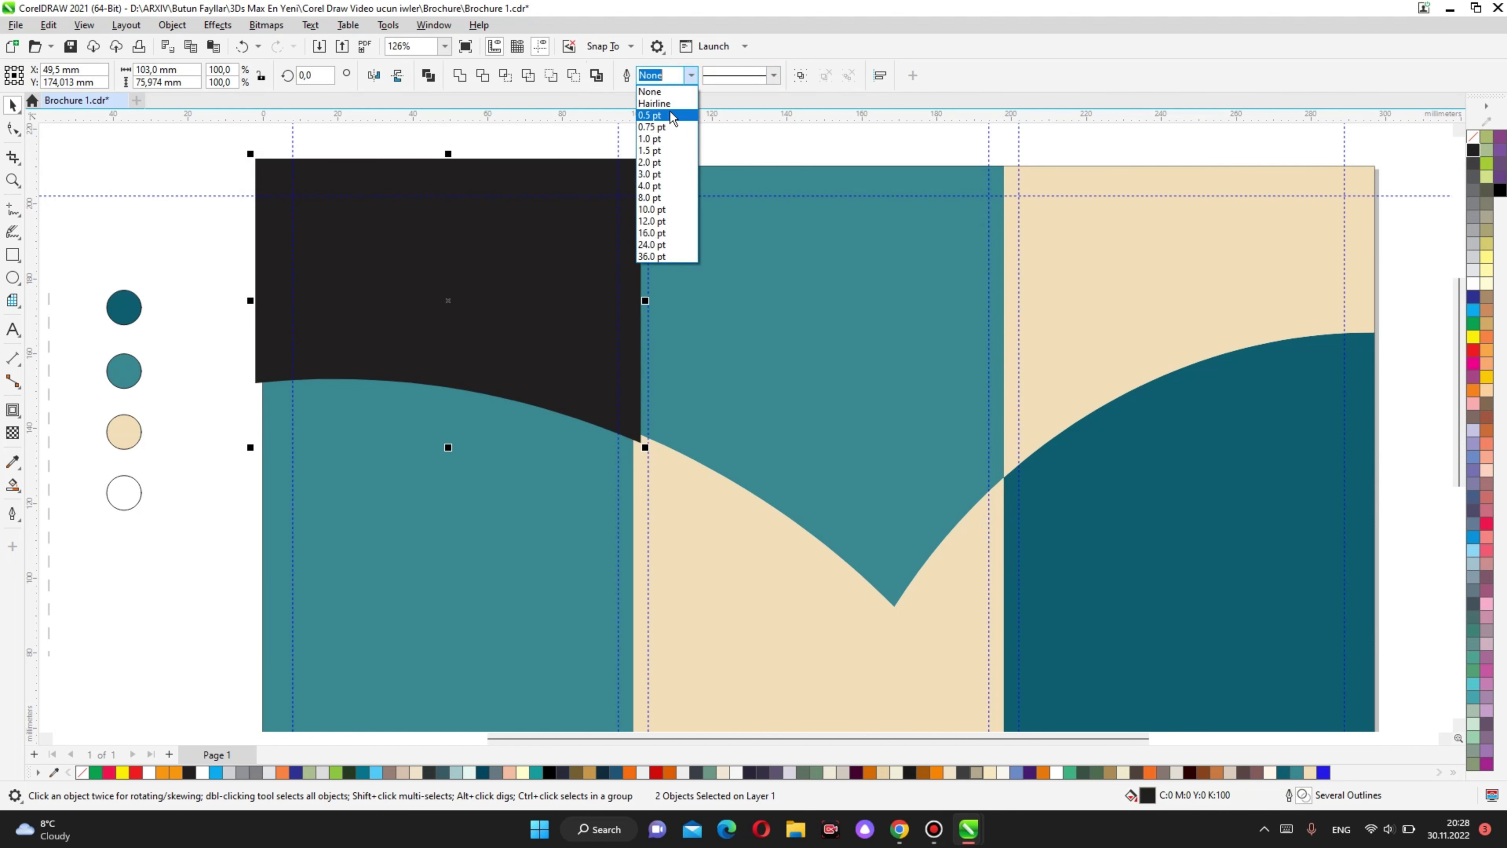
click(1473, 137)
click(691, 75)
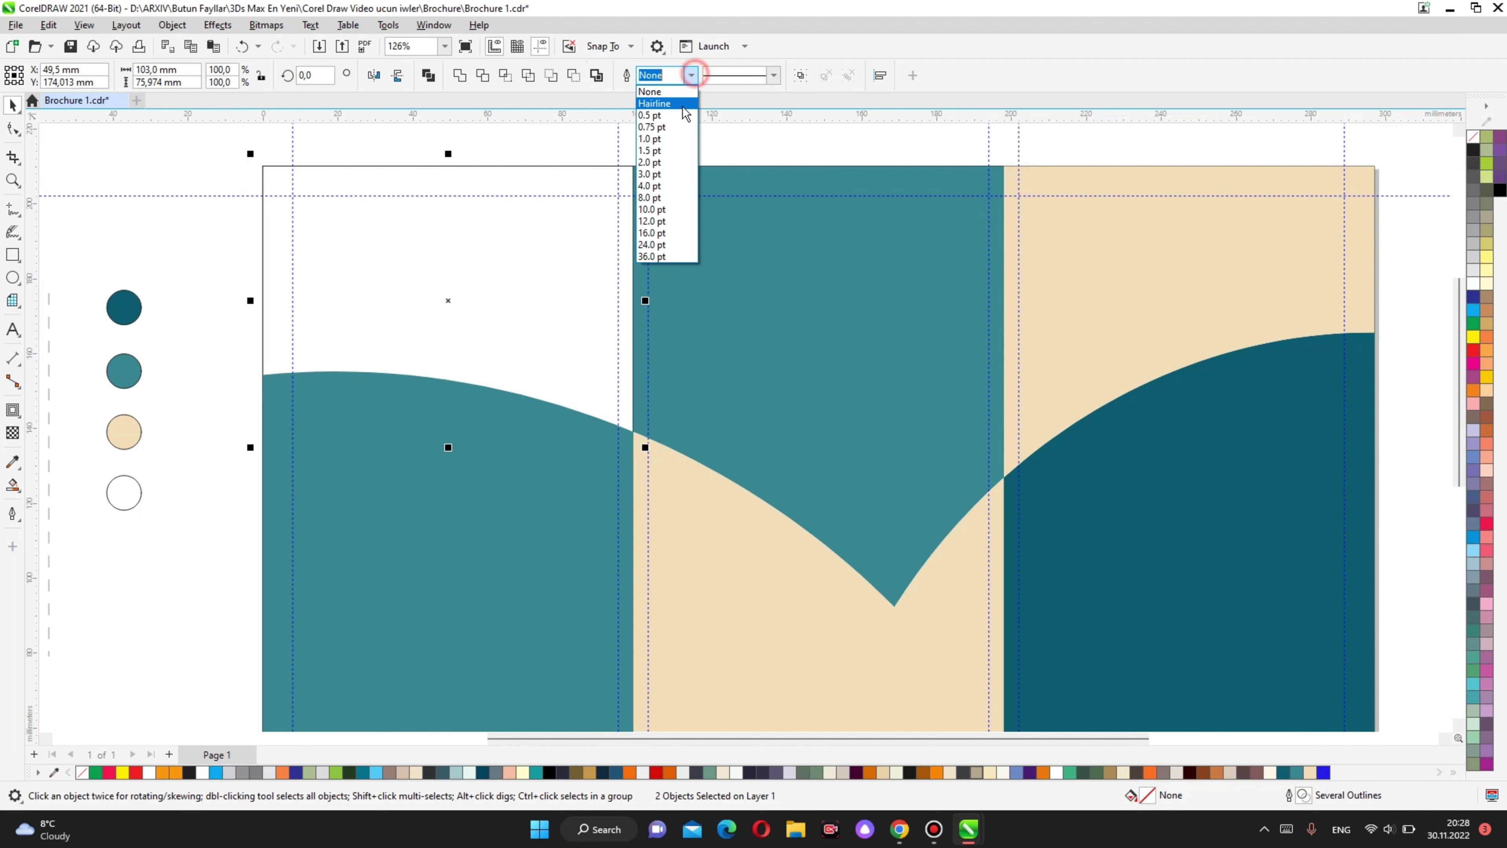
click(663, 152)
click(153, 241)
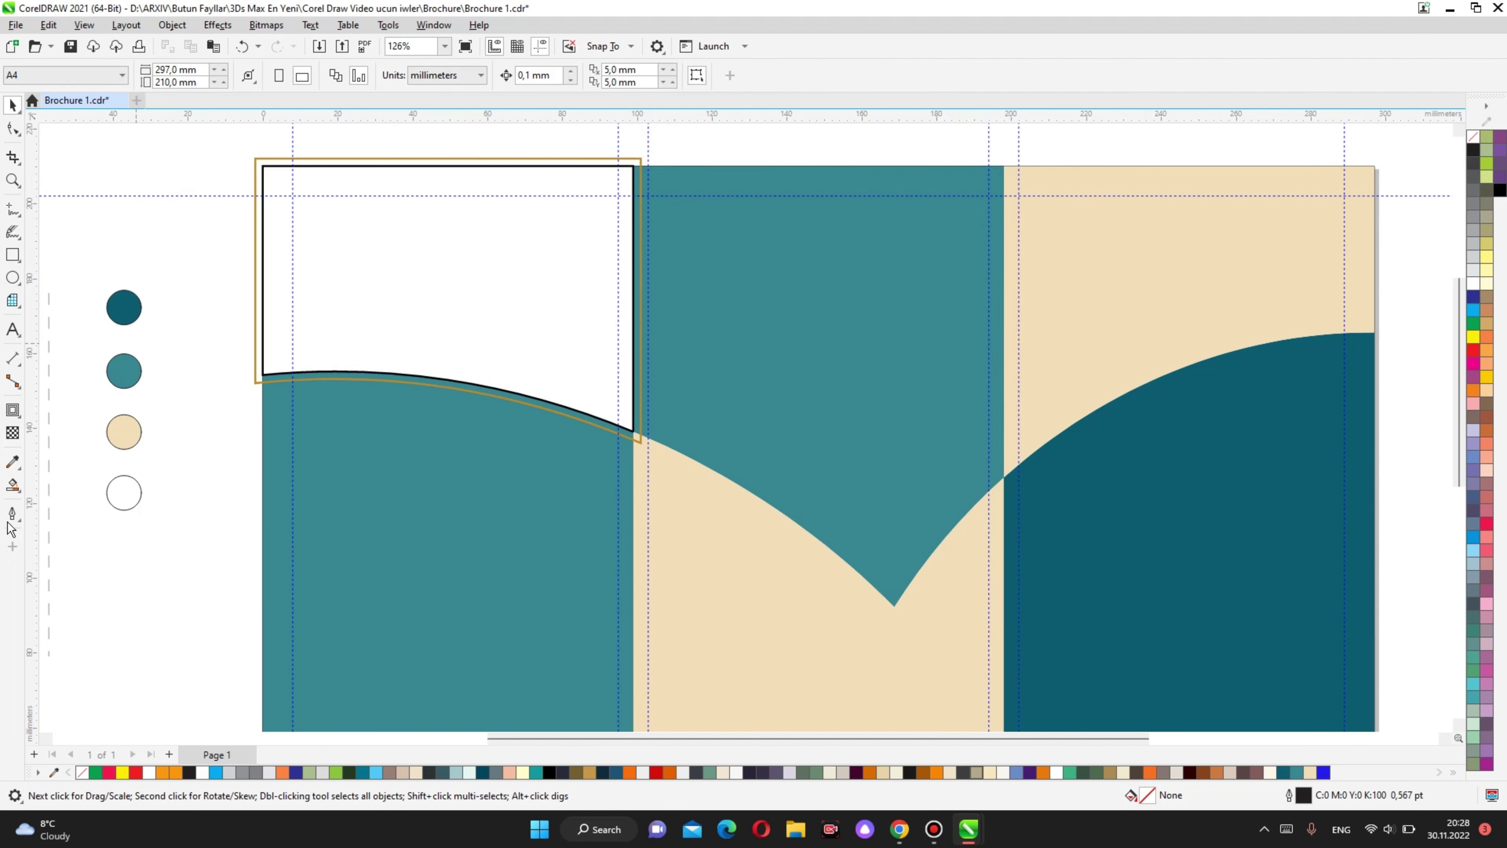
Fill the gap between the curves dark teal and delete the leftover gold curve
click(12, 484)
scroll(381, 383, up, 2)
click(379, 380)
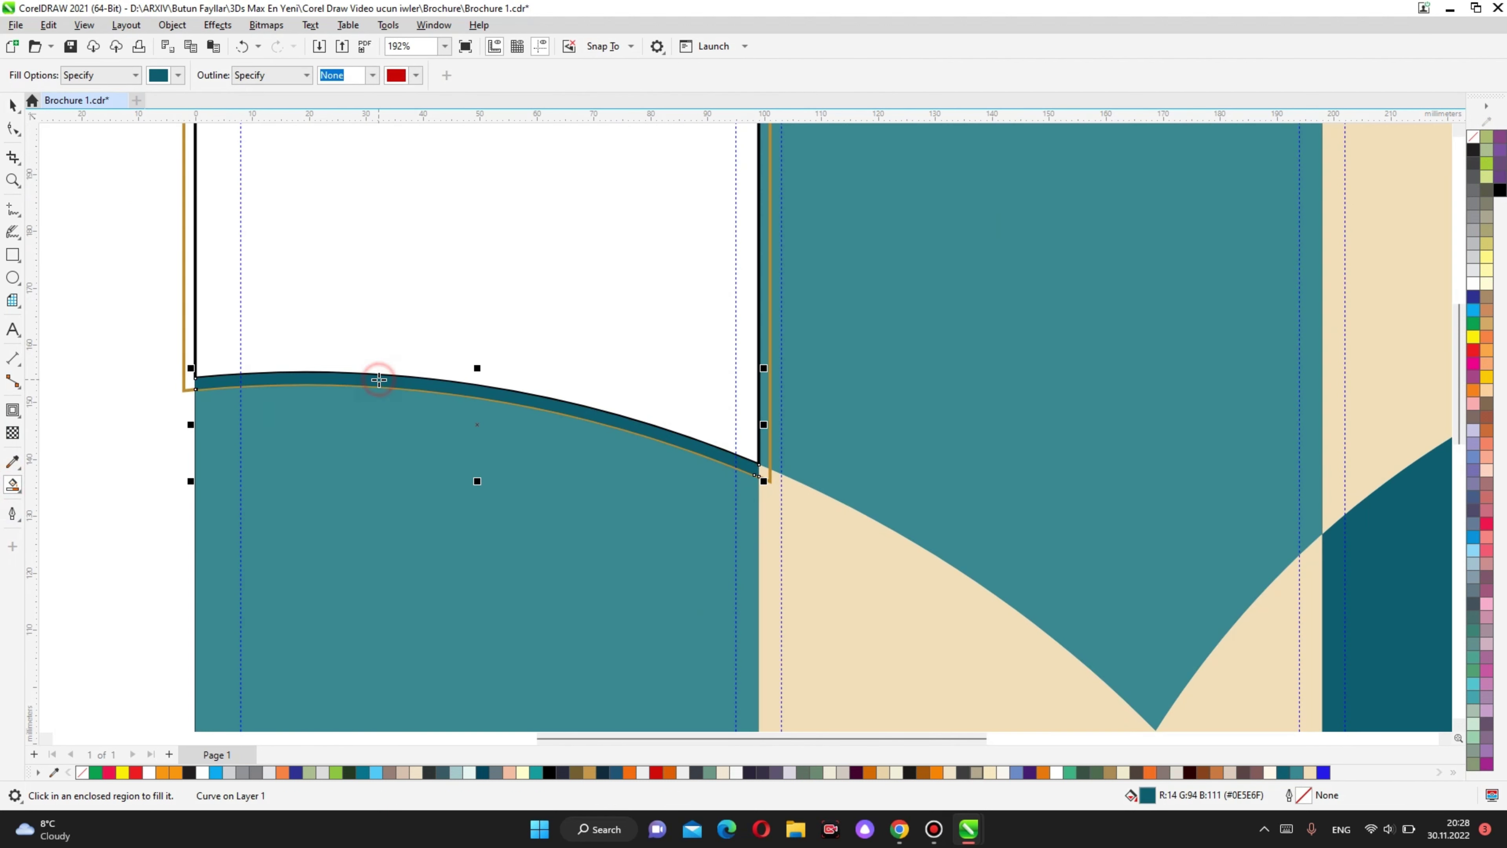
click(13, 104)
click(189, 260)
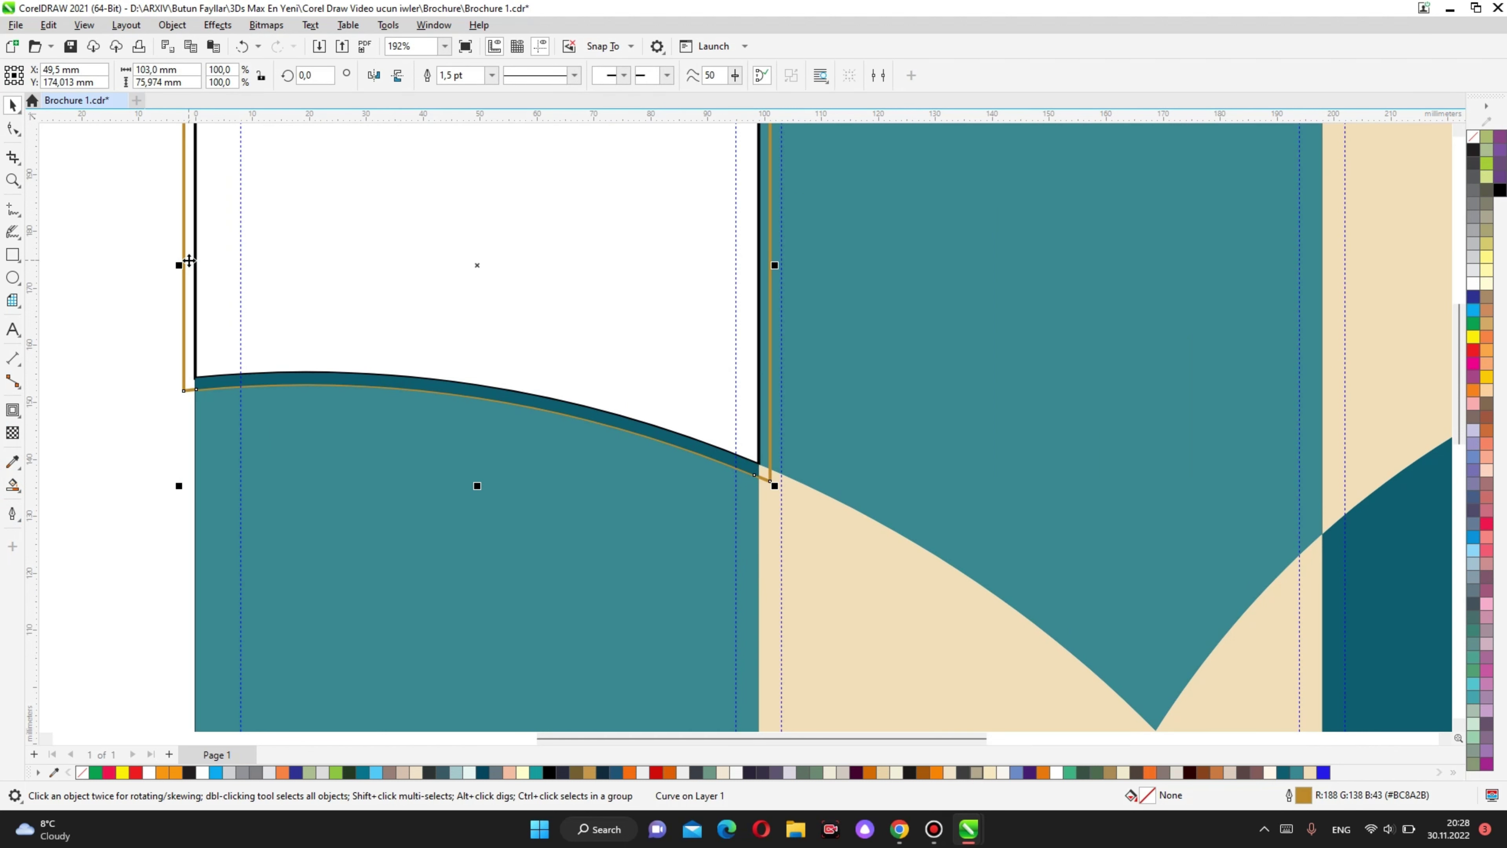
key(Delete)
scroll(251, 353, down, 3)
Fill the left panel's top area beige and remove its outline
click(279, 293)
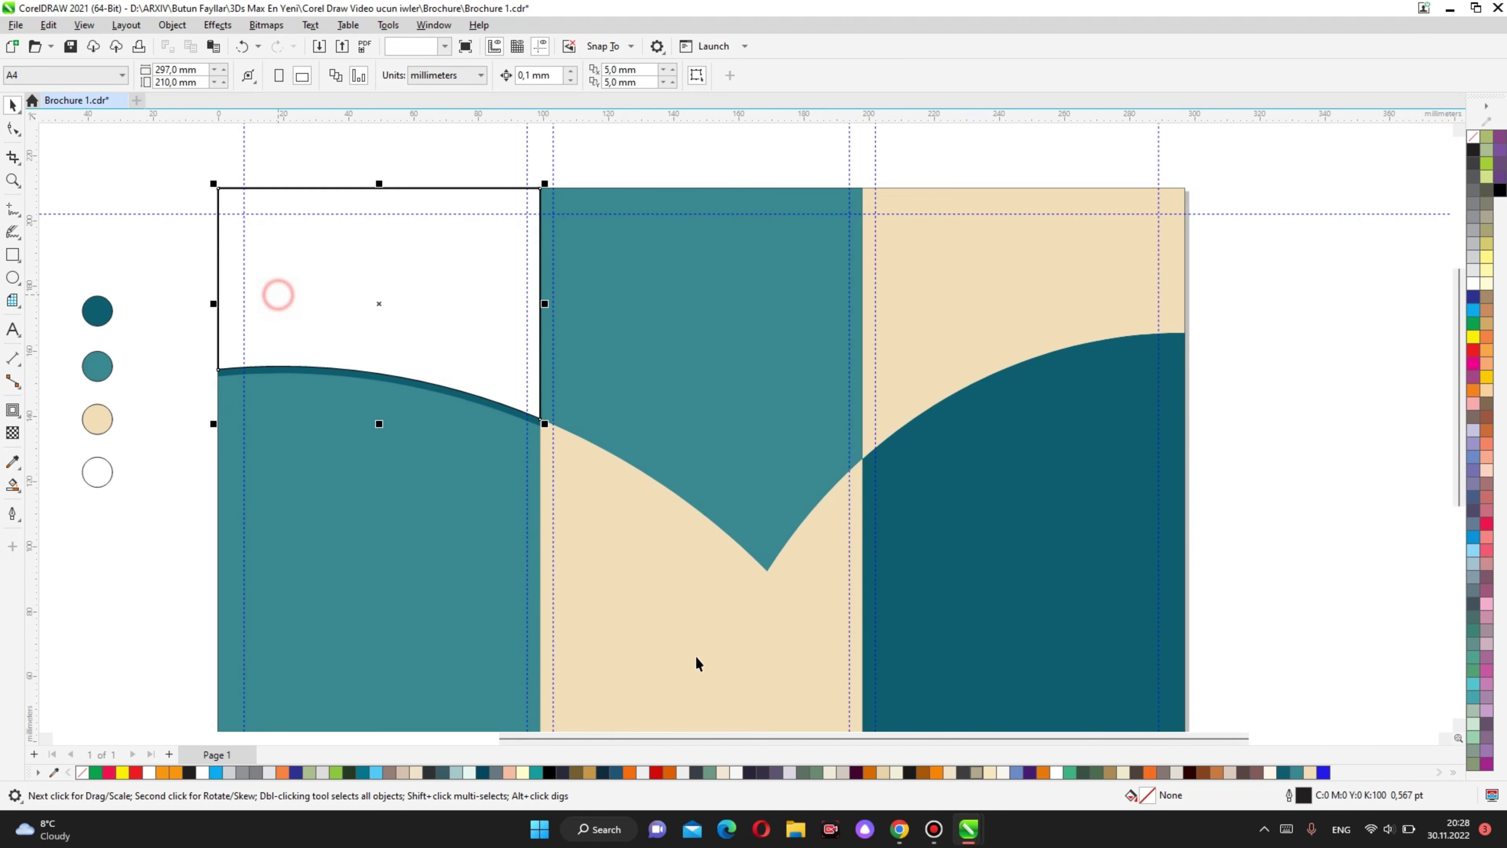
click(1311, 771)
right_click(1476, 136)
click(1424, 142)
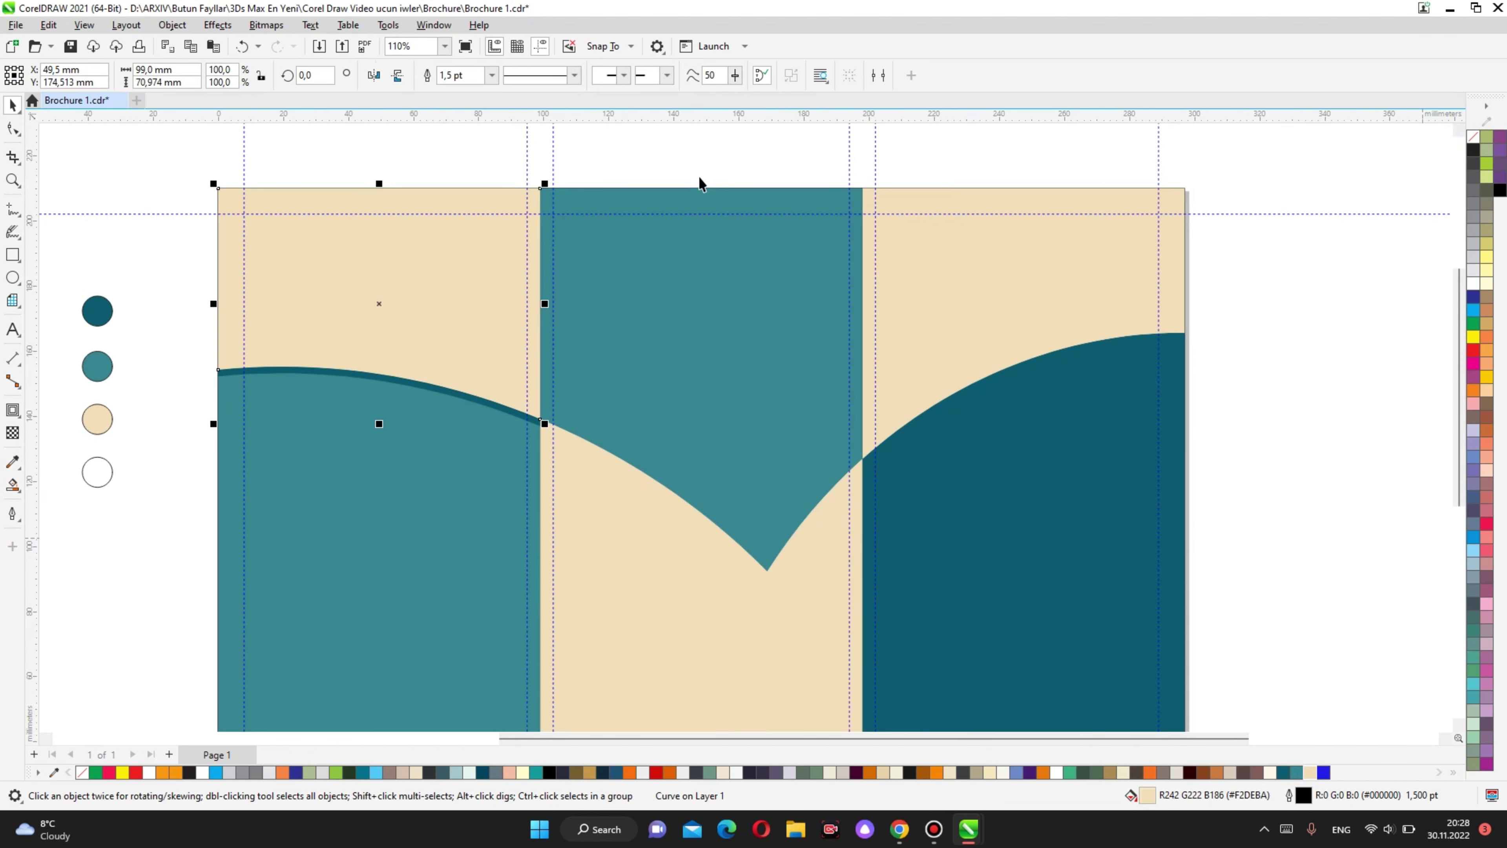
key(Escape)
scroll(475, 327, down, 1)
scroll(558, 309, down, 1)
Add a 2 mm inward contour to the teal middle V-shaped piece
scroll(717, 381, up, 1)
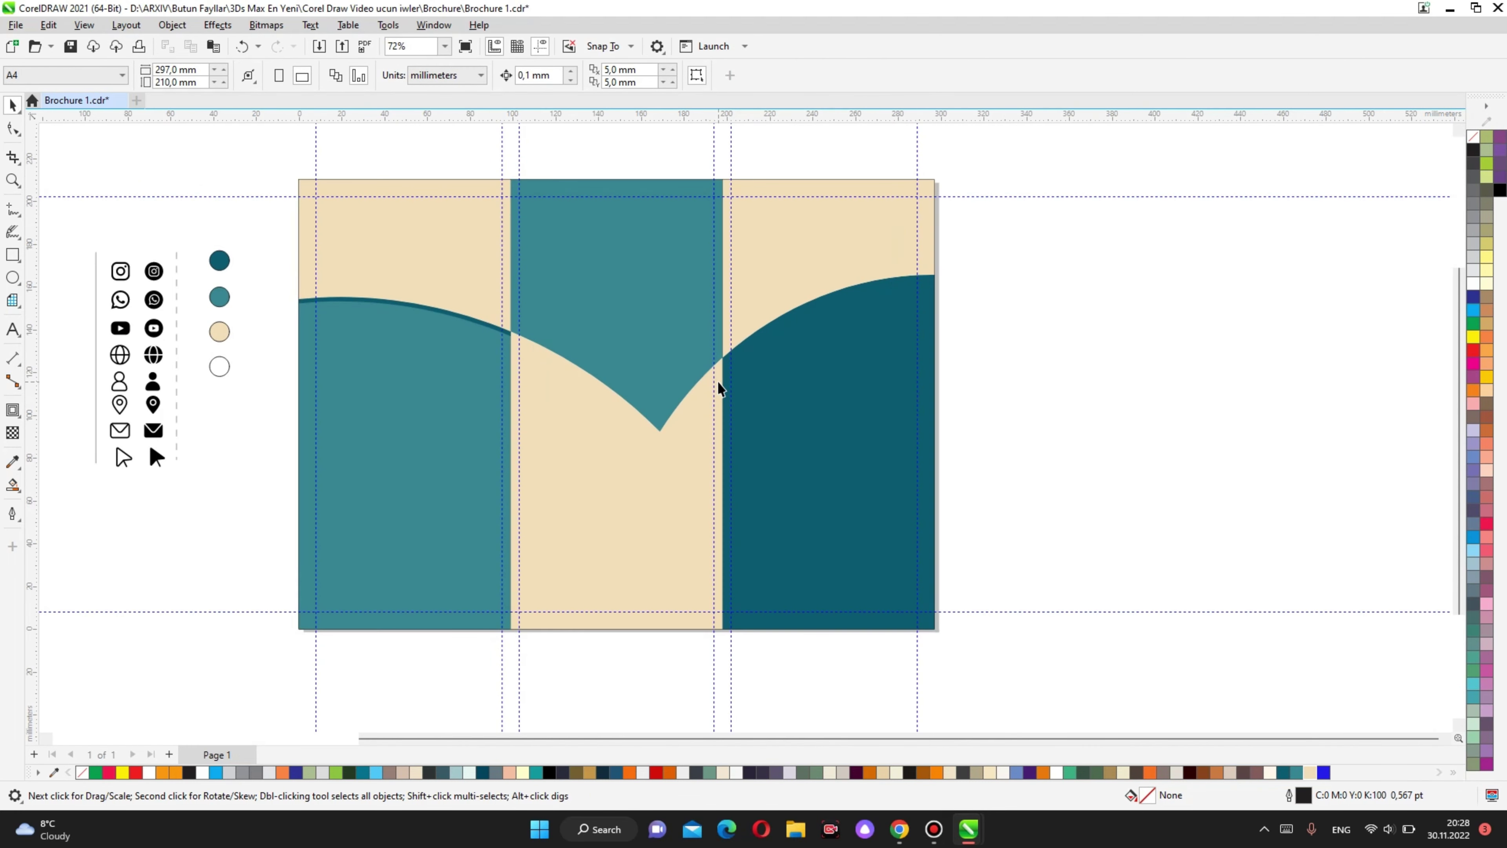
scroll(717, 380, up, 1)
scroll(588, 396, up, 1)
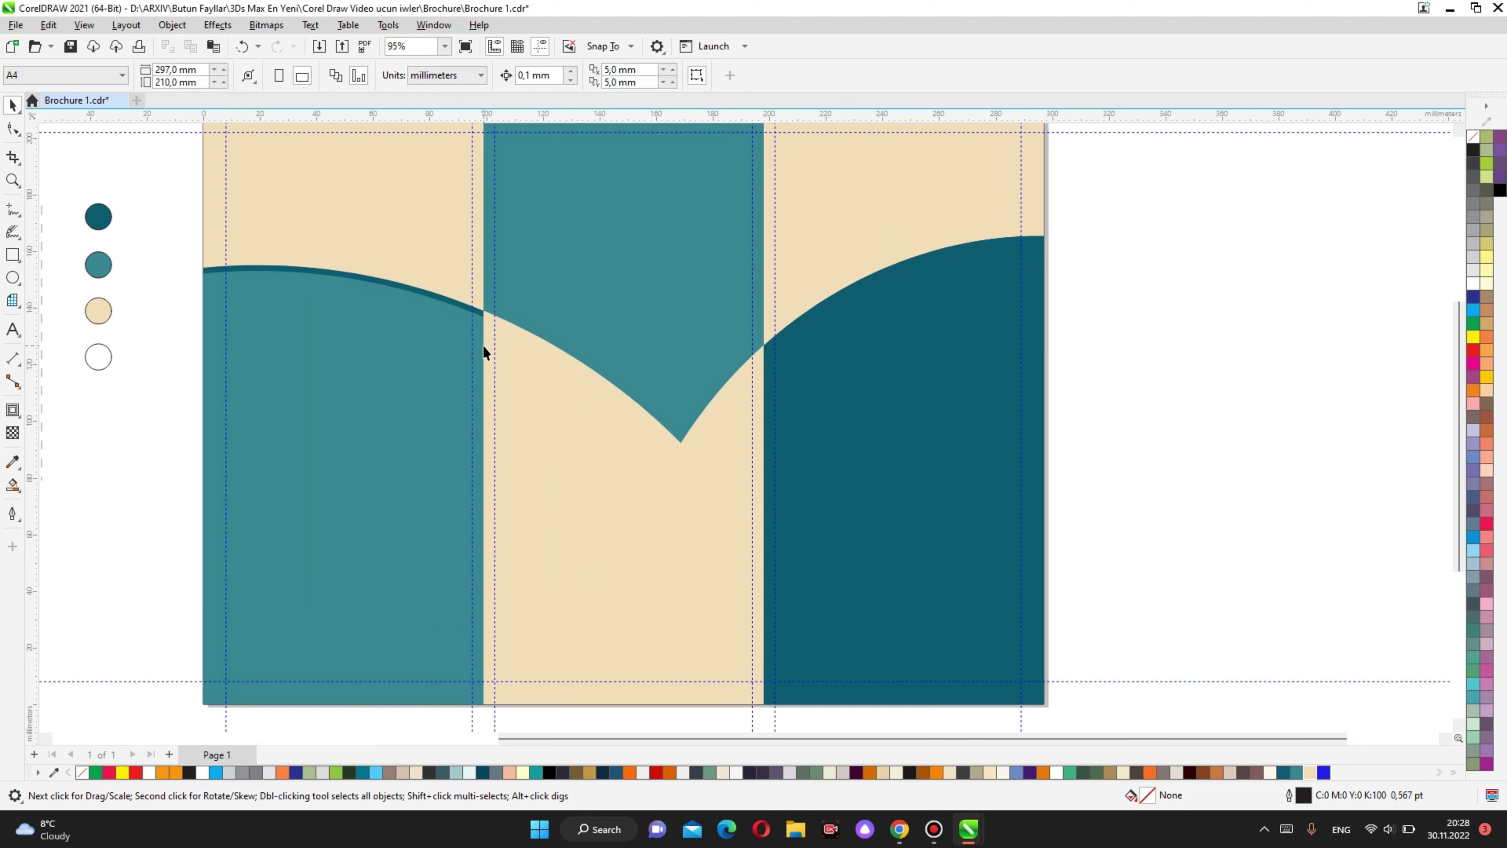
scroll(483, 345, down, 1)
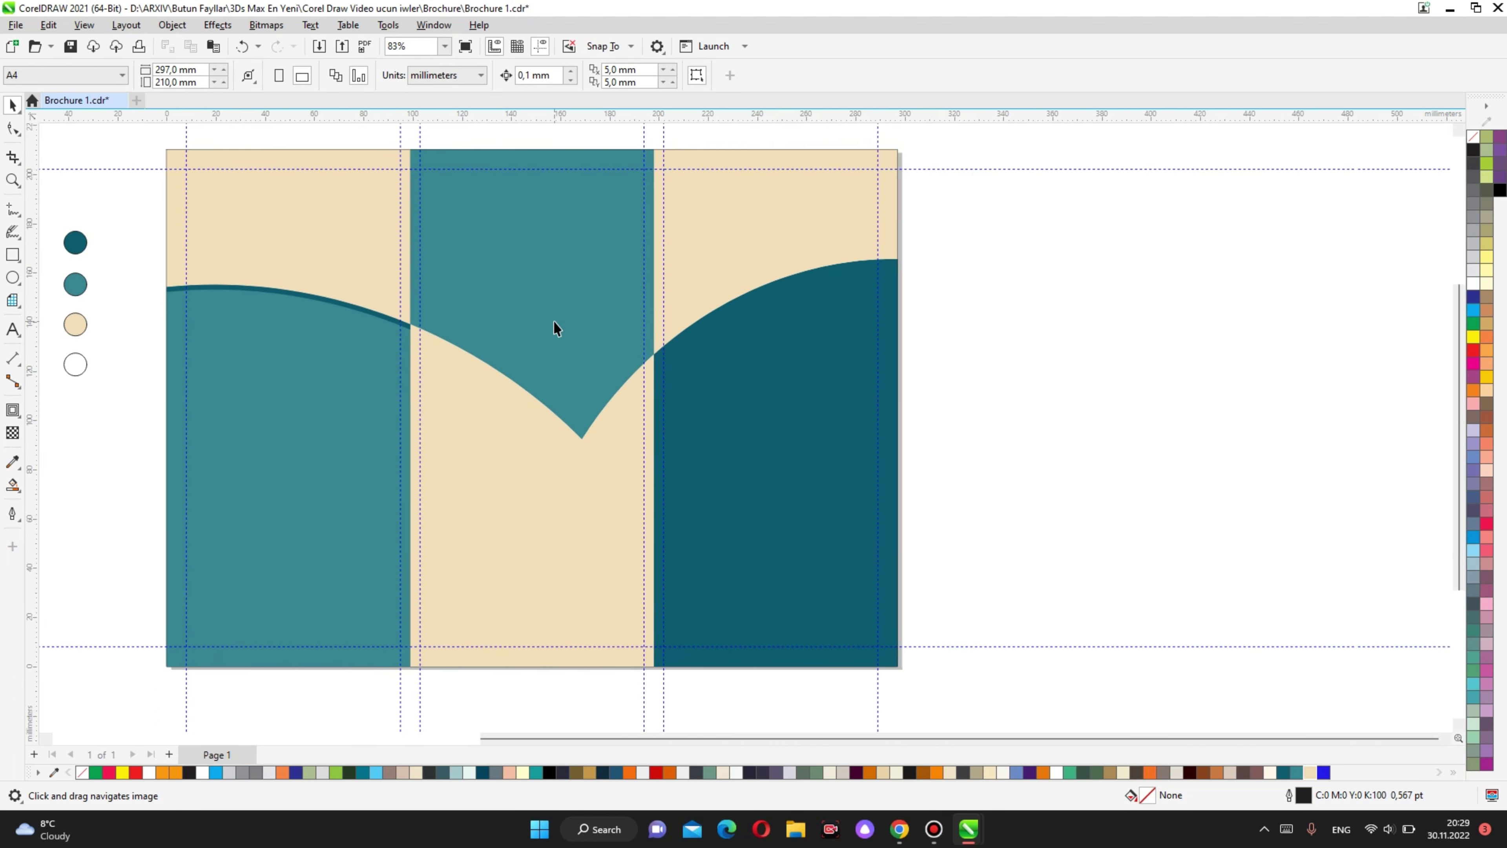
scroll(491, 383, up, 1)
click(473, 316)
click(13, 410)
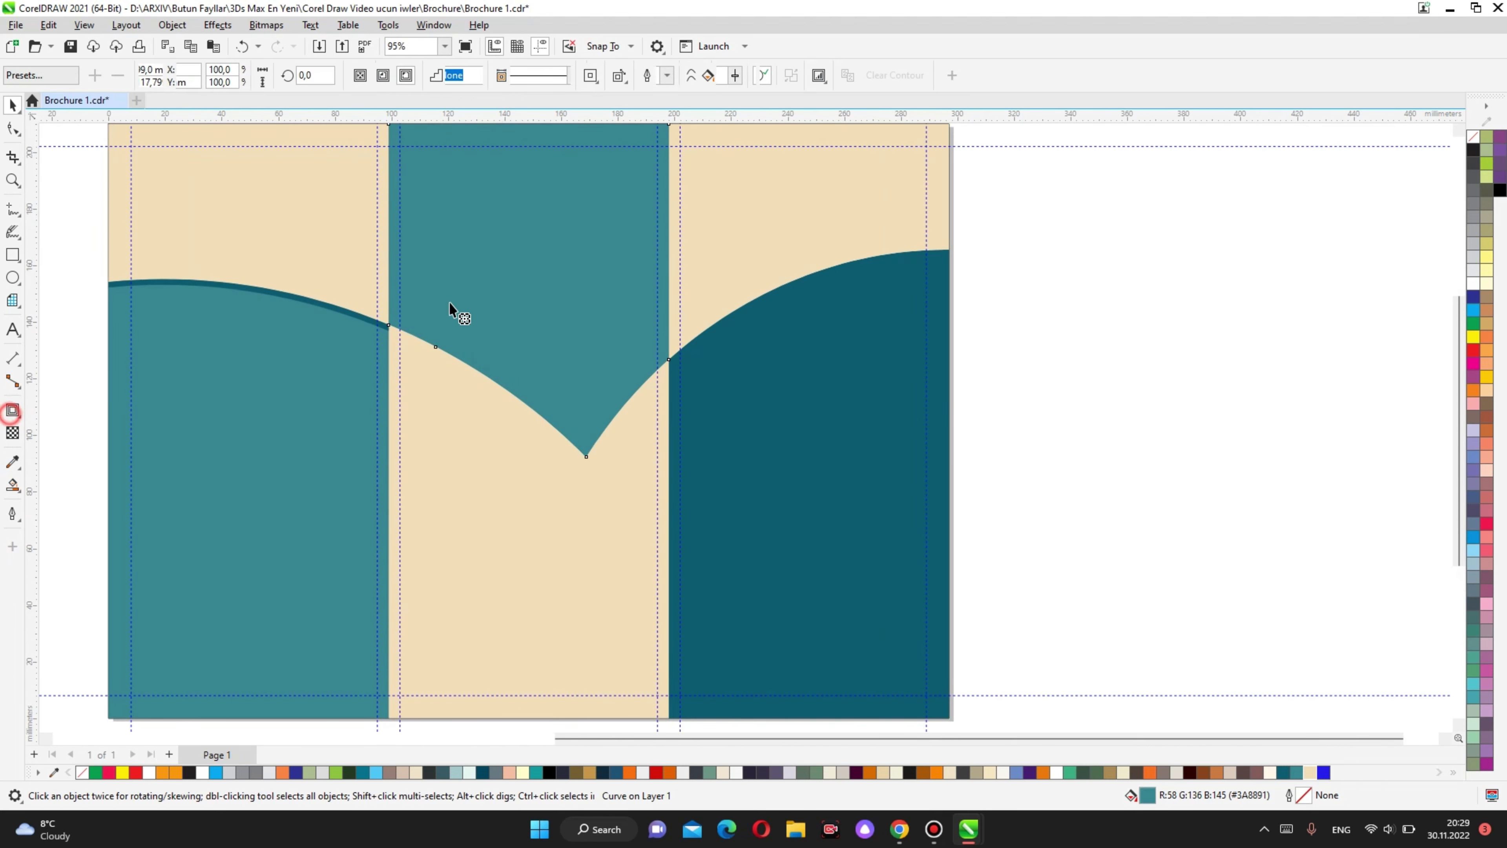
drag(528, 178, 528, 128)
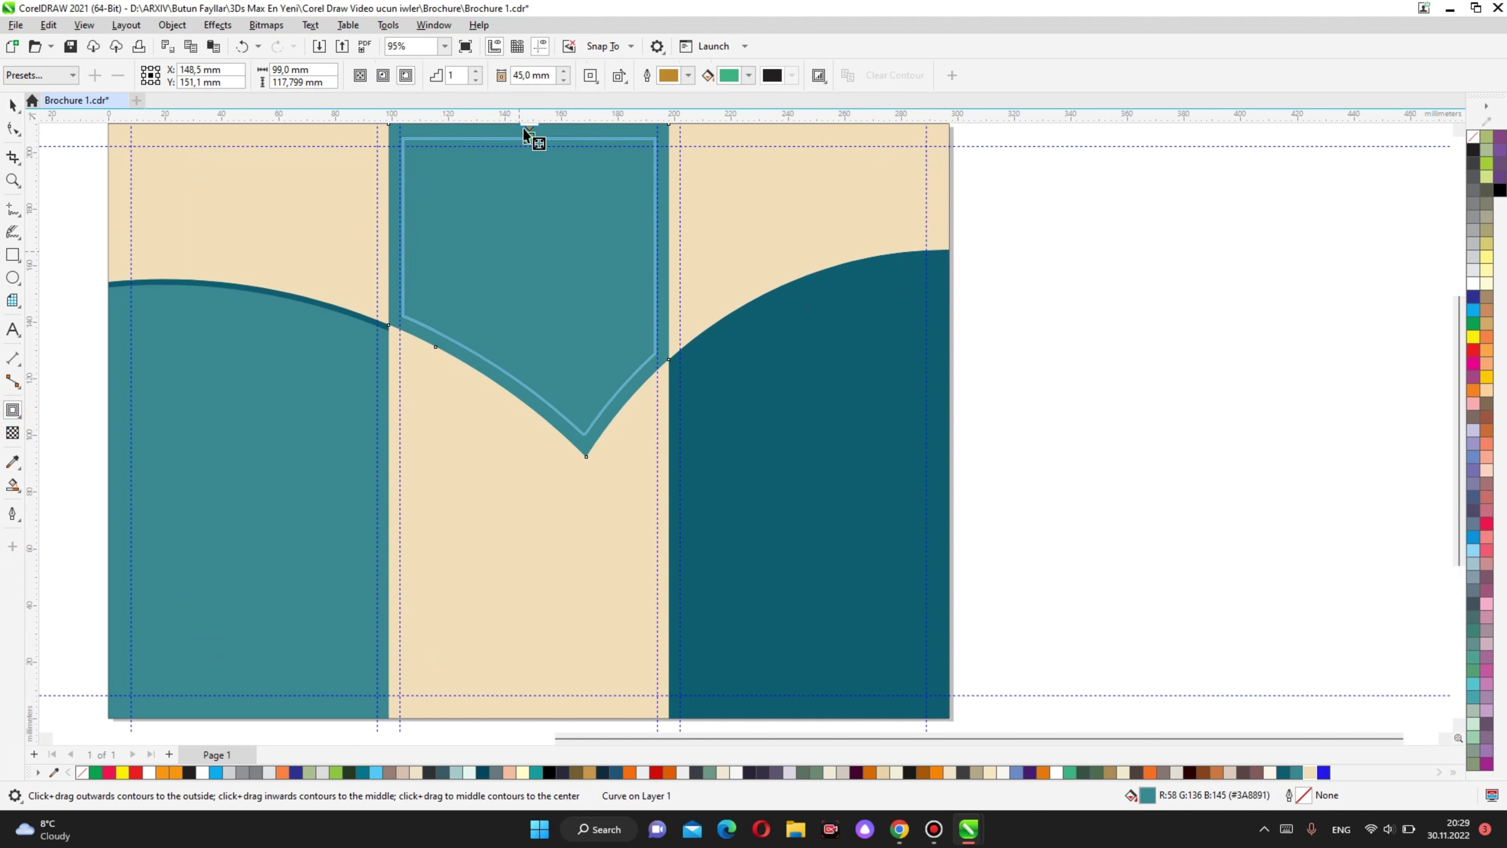
text(2)
key(Return)
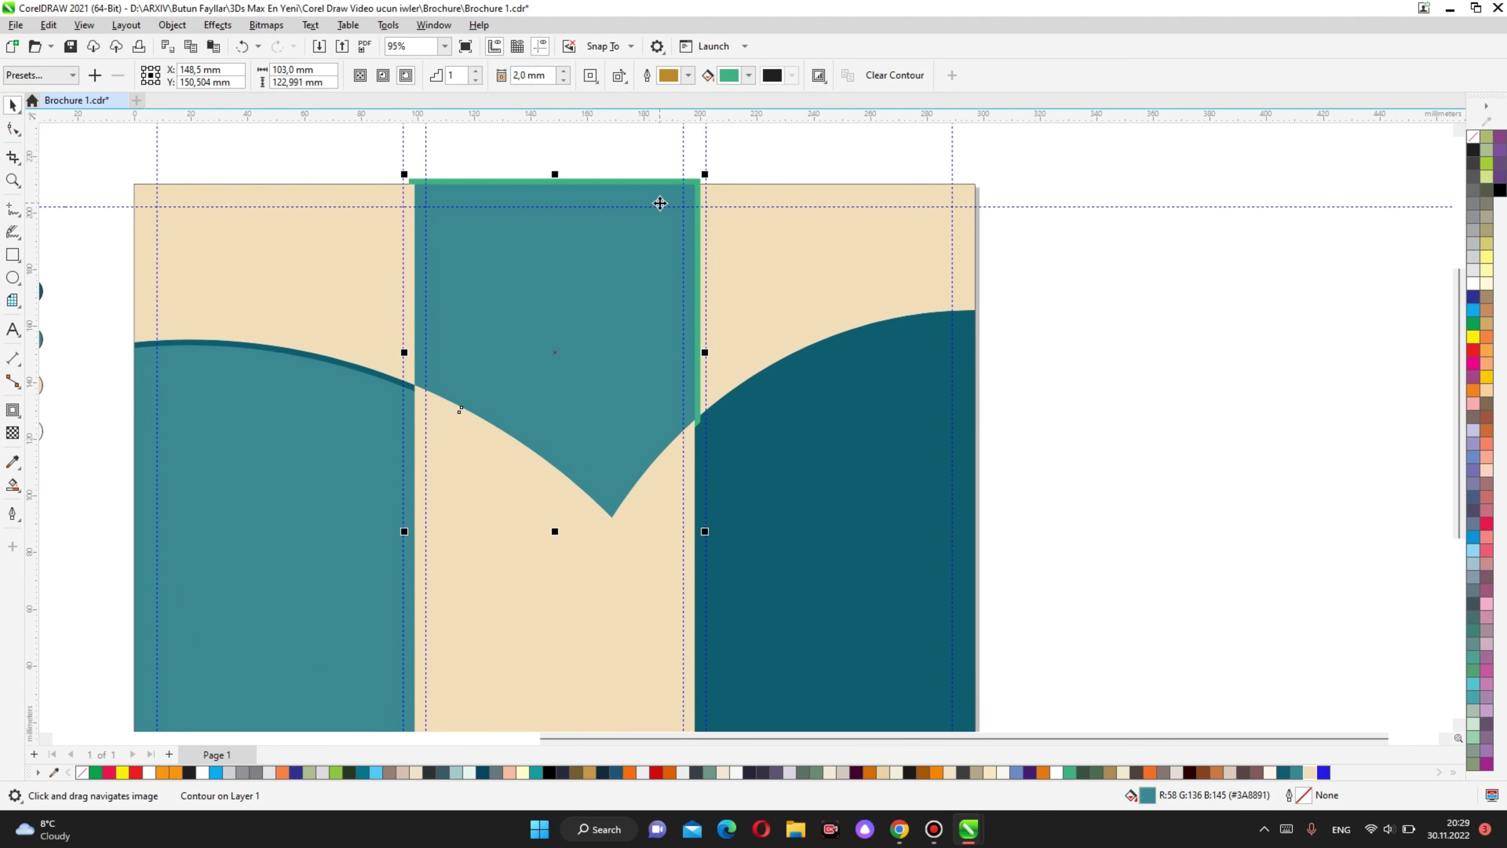
Break the contour apart and give both shapes a 1.5 pt outline with no fill
click(172, 24)
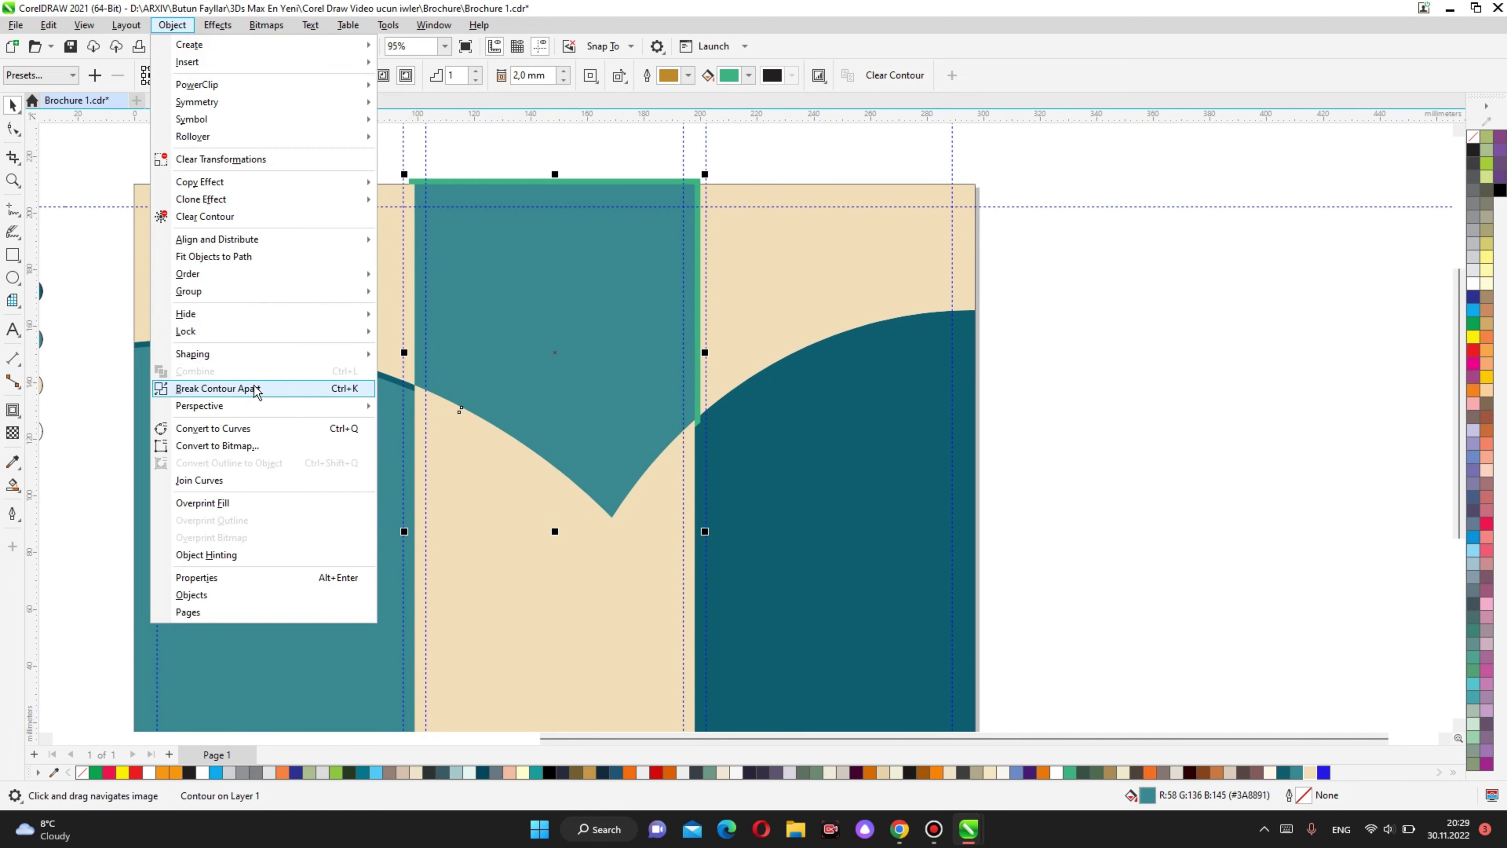
click(296, 391)
click(1124, 283)
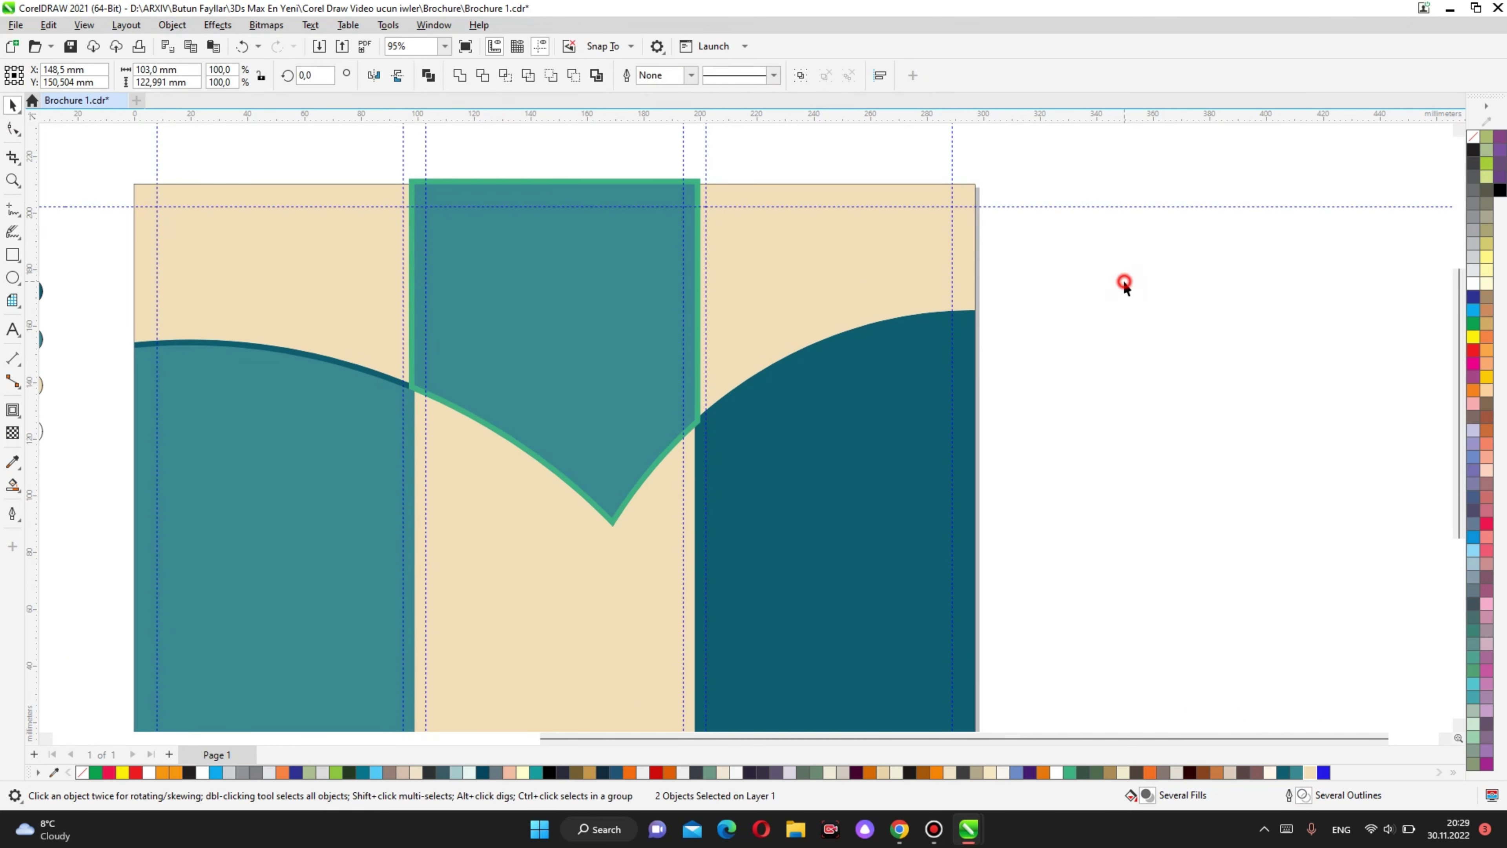
drag(367, 148, 739, 558)
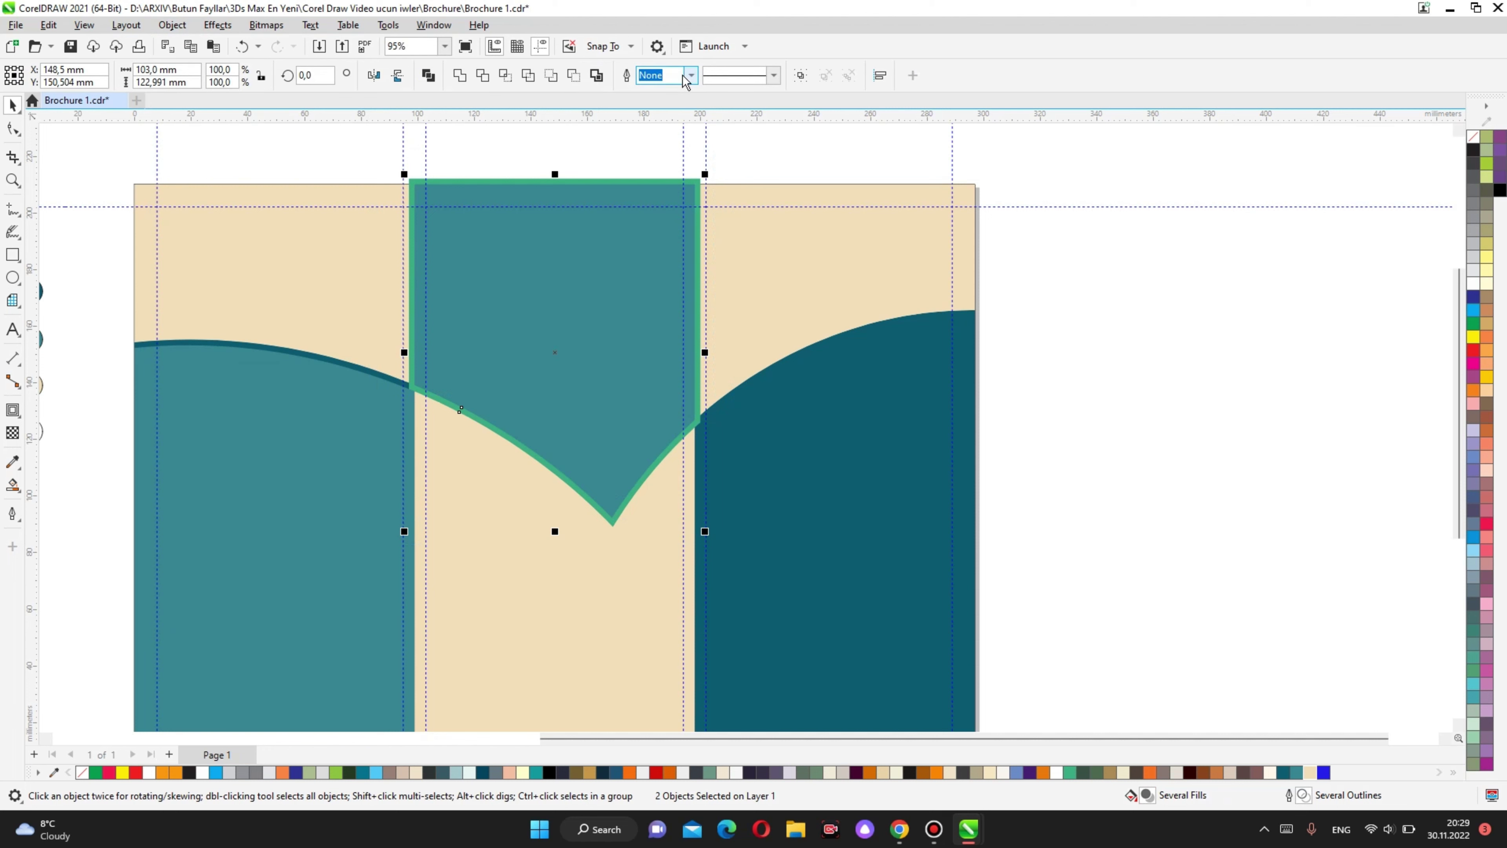
click(691, 75)
click(662, 149)
click(1474, 136)
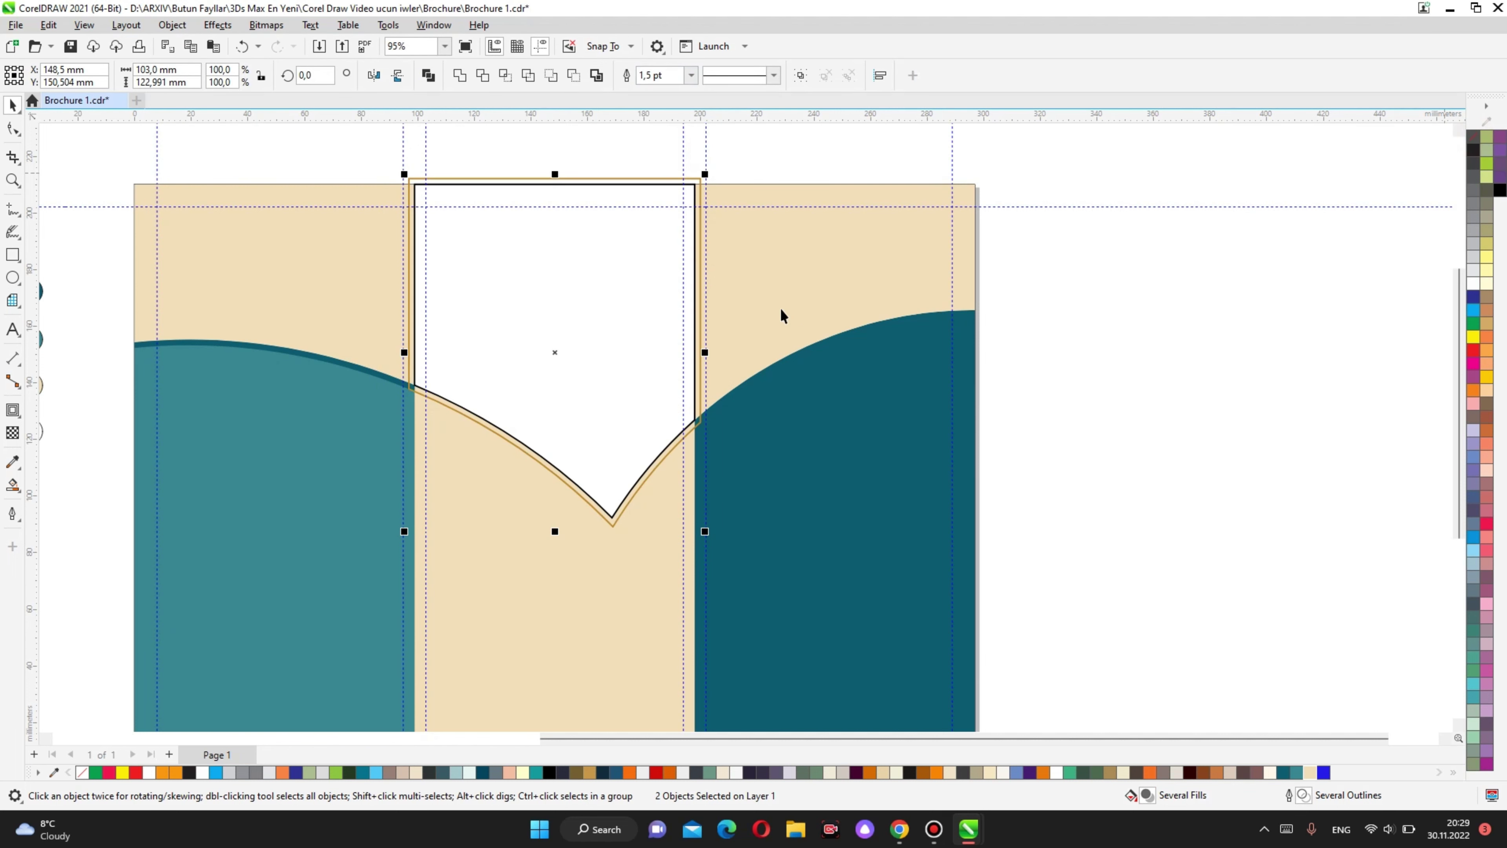
click(1129, 320)
Smart Fill the band between the two outlines dark teal
scroll(377, 401, up, 2)
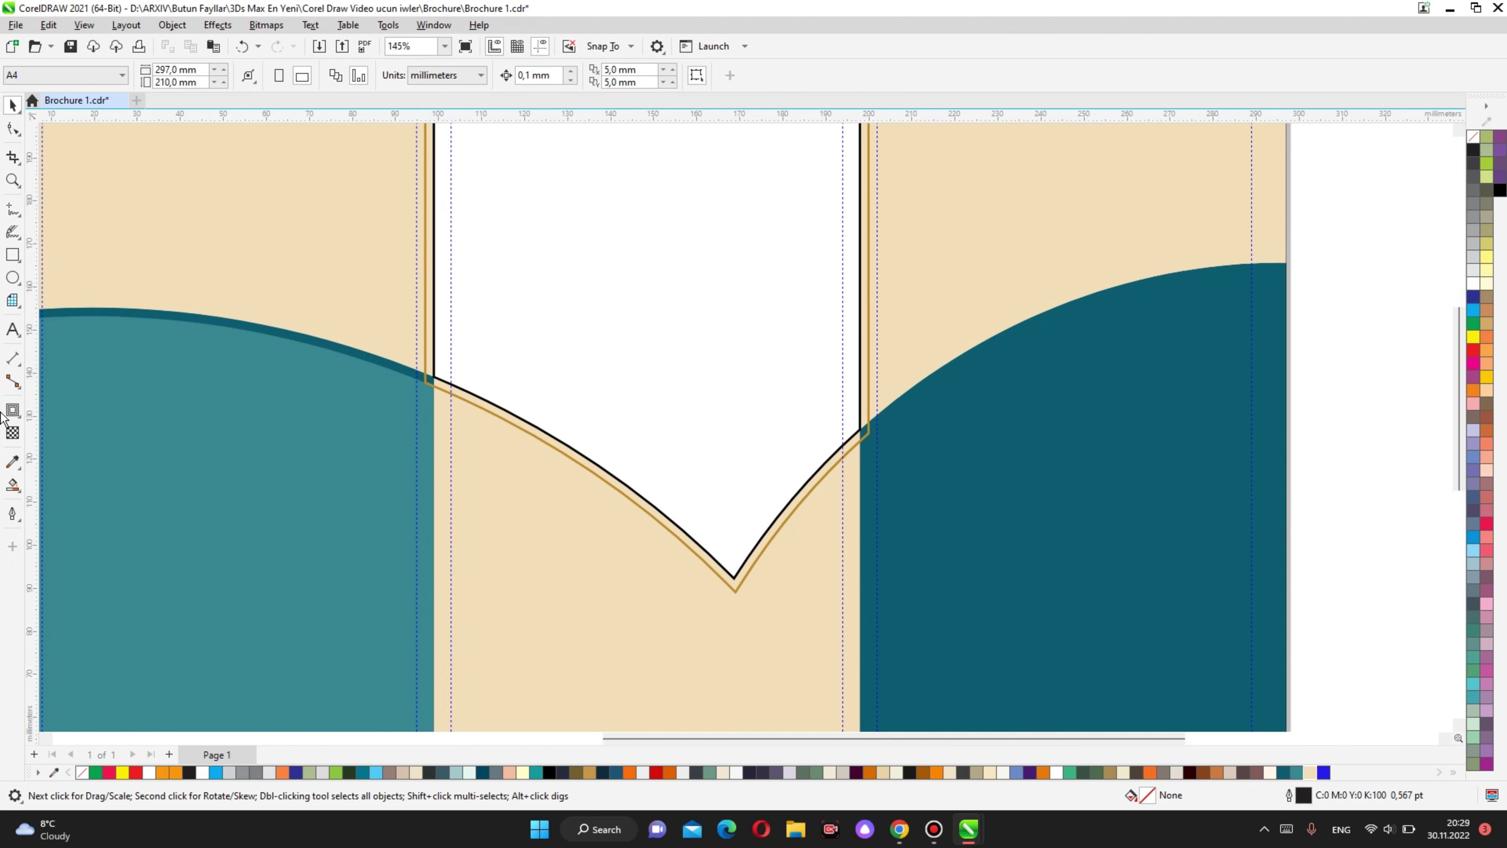
click(11, 488)
click(548, 436)
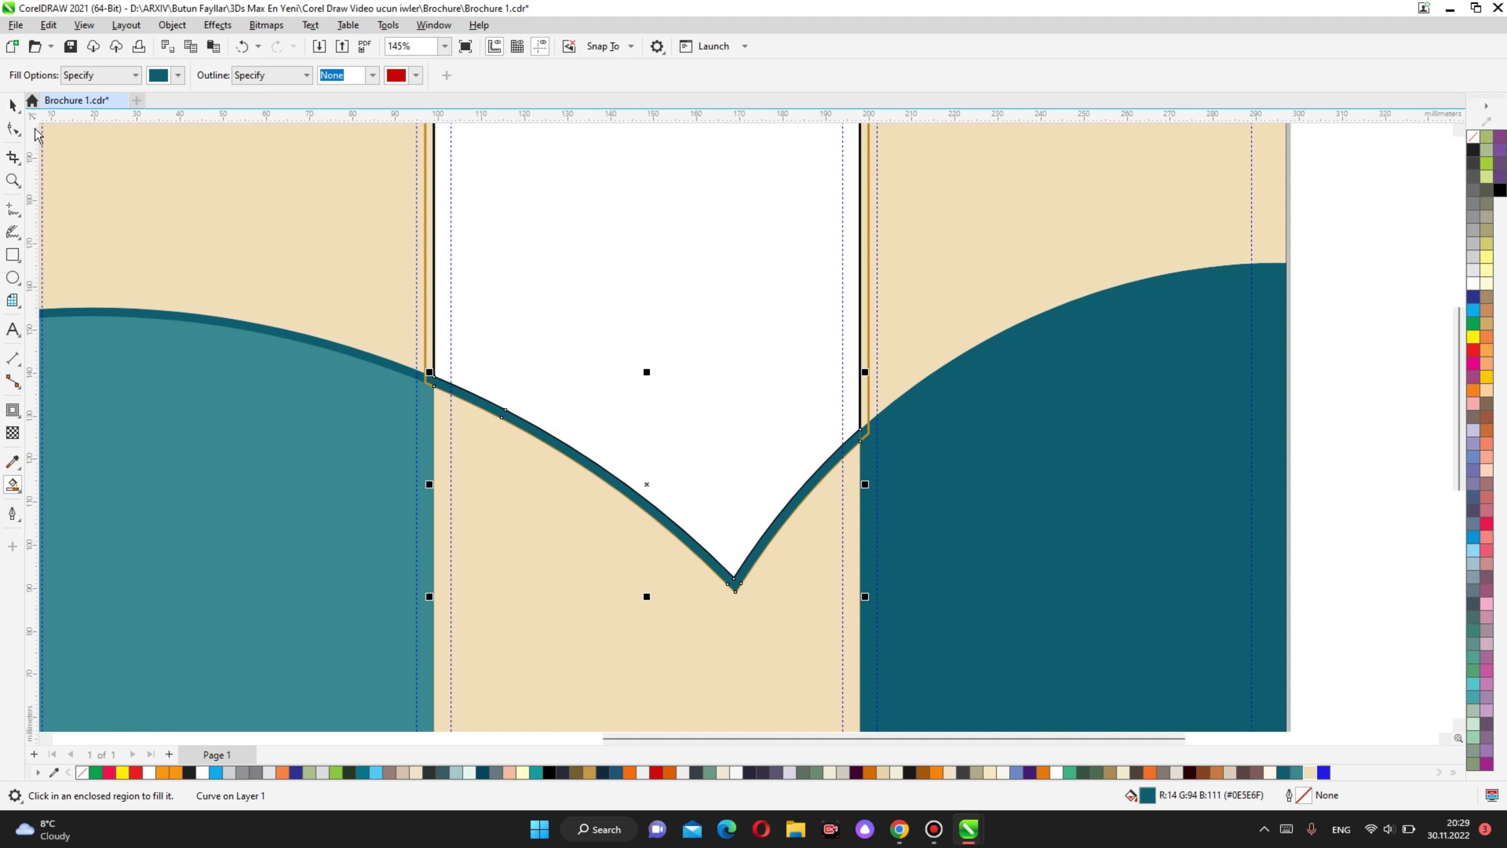
scroll(706, 497, up, 4)
scroll(745, 479, down, 4)
Fill the inner middle shape teal and remove its outline
click(13, 105)
click(582, 384)
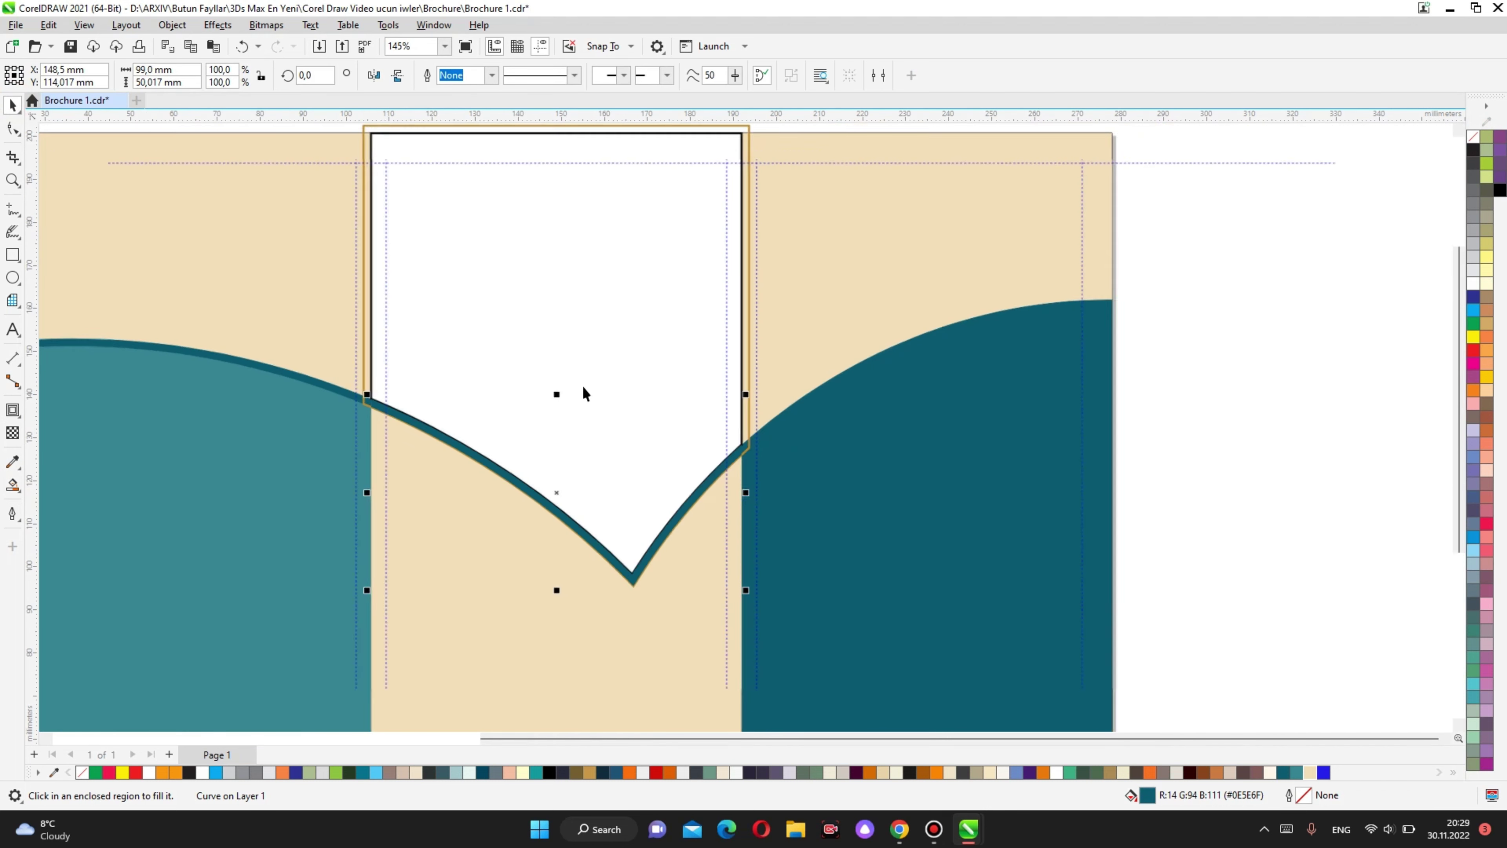
scroll(644, 218, down, 3)
click(642, 220)
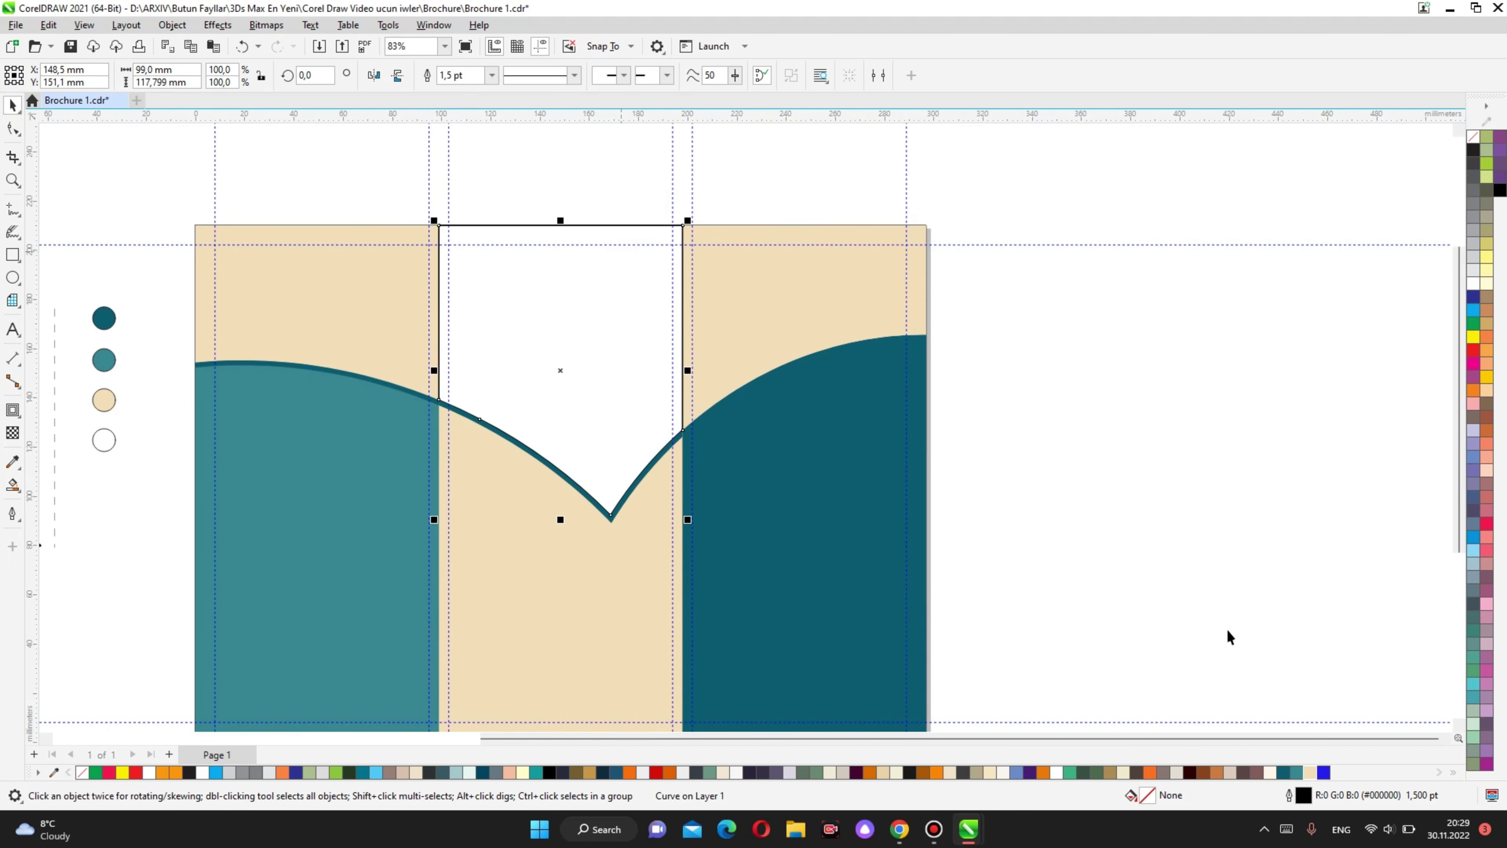
click(1298, 771)
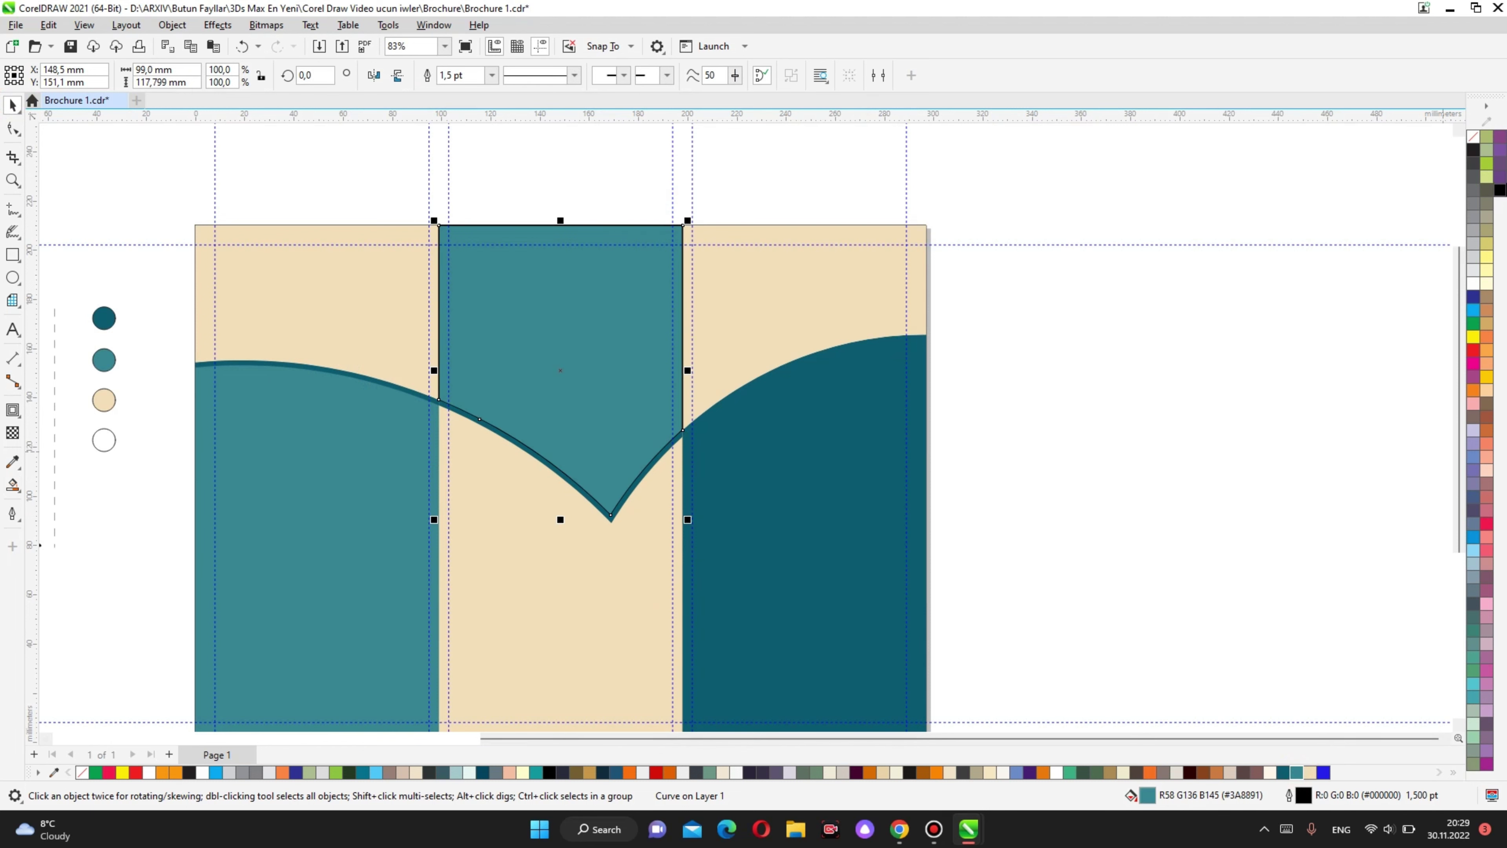
right_click(1476, 148)
click(1436, 148)
click(1104, 188)
Paste the Lorem Ipsum text into a new paragraph frame left of the brochure
scroll(629, 442, down, 1)
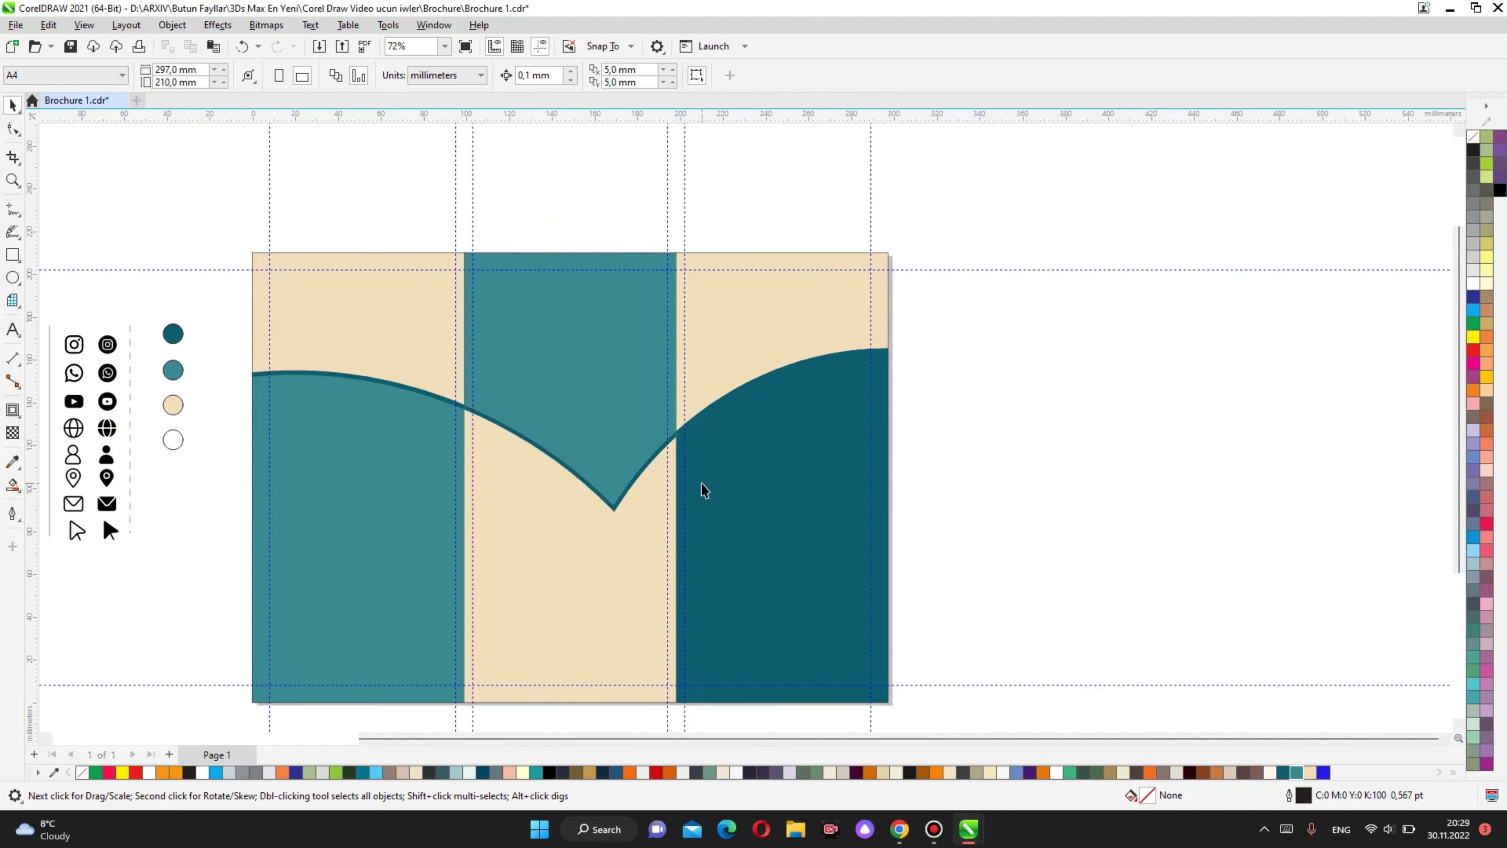
scroll(654, 398, up, 2)
scroll(653, 398, up, 1)
scroll(654, 398, down, 2)
scroll(650, 465, down, 1)
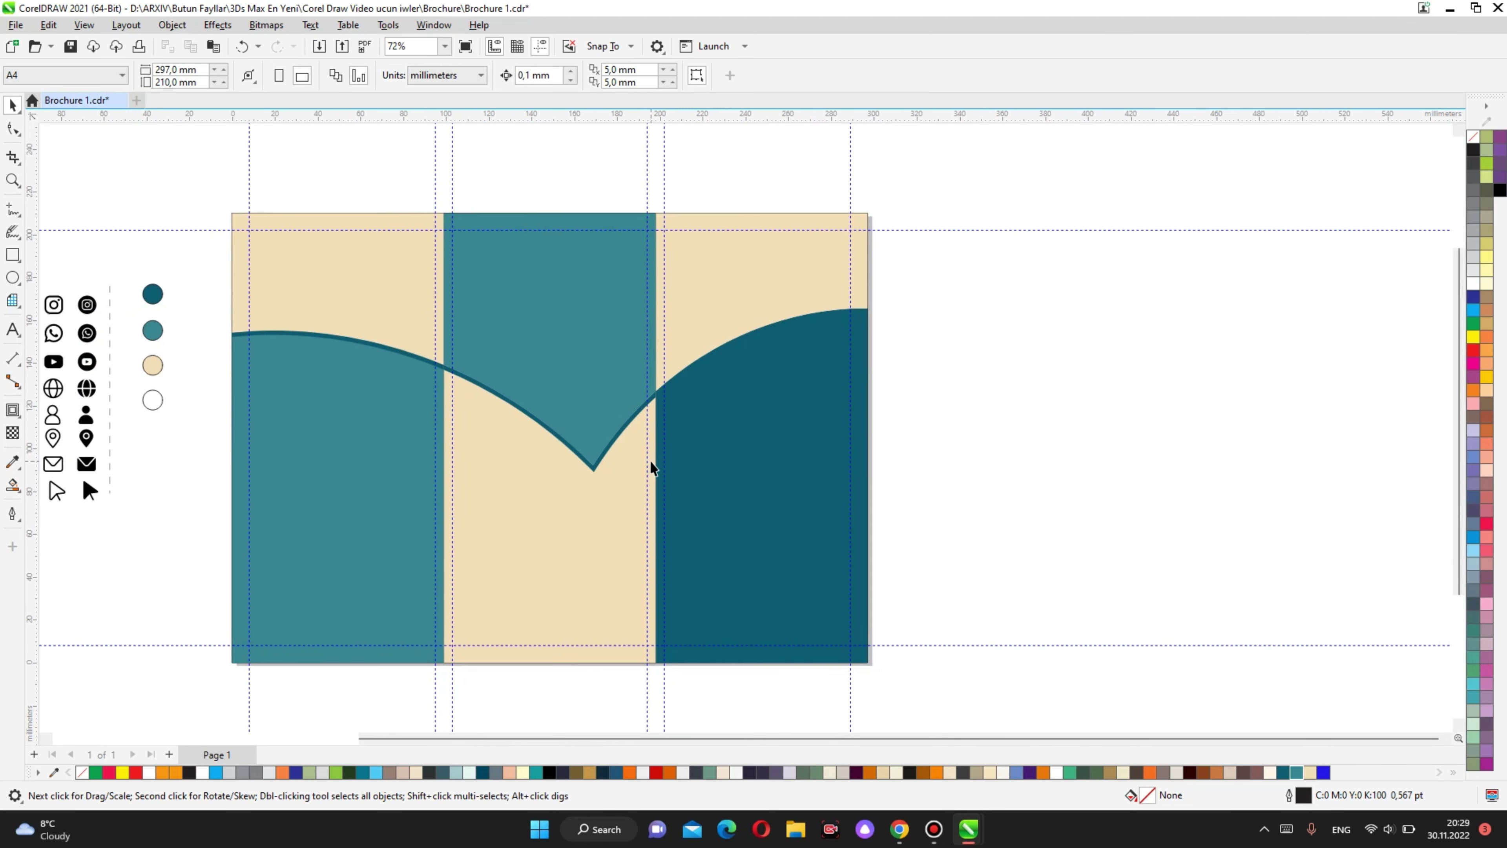
drag(651, 463, 670, 445)
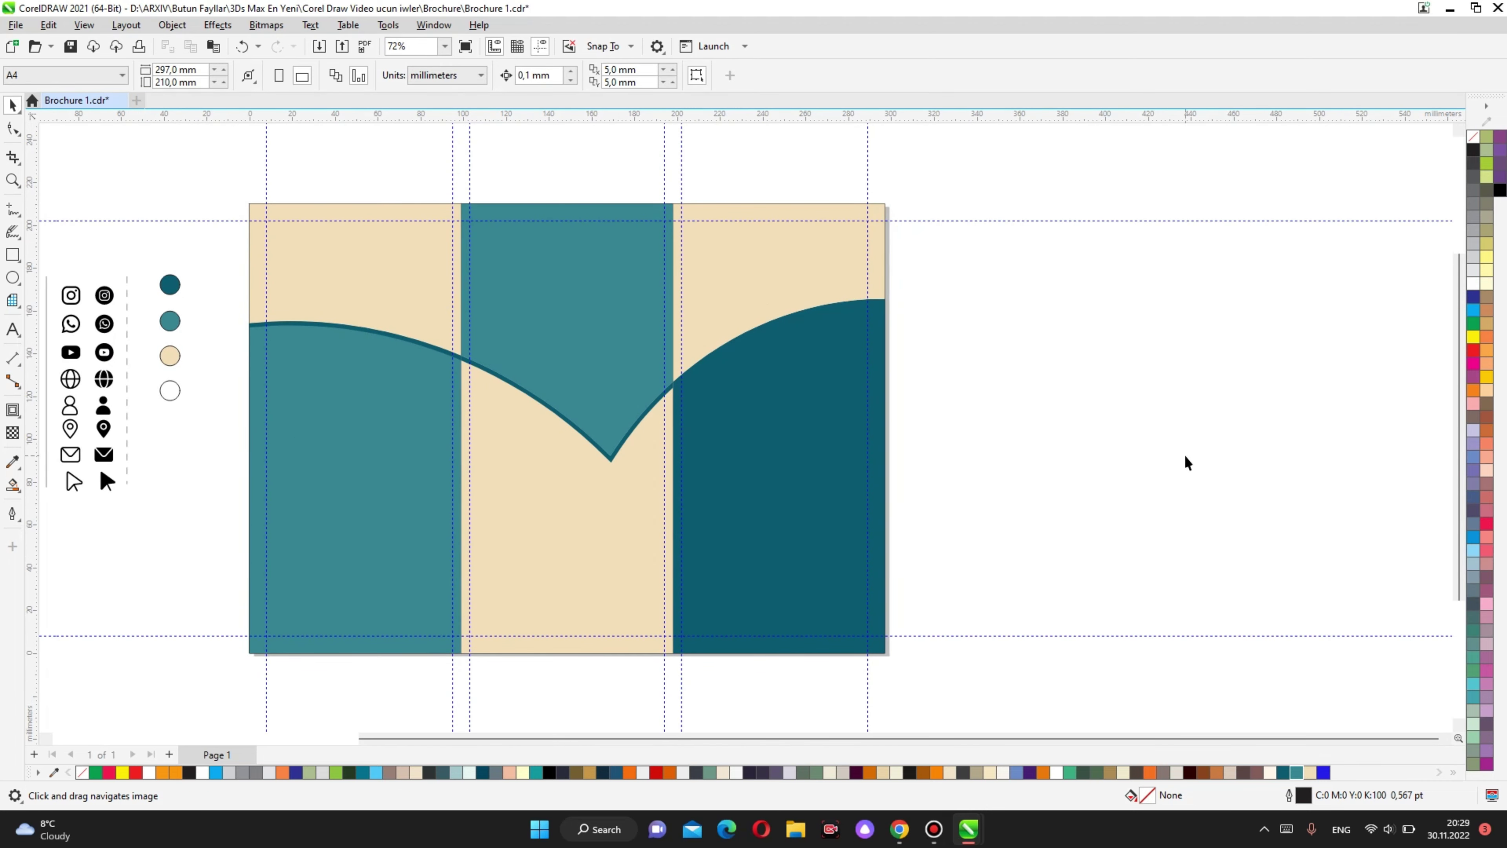
scroll(1068, 380, down, 2)
drag(941, 501, 1059, 444)
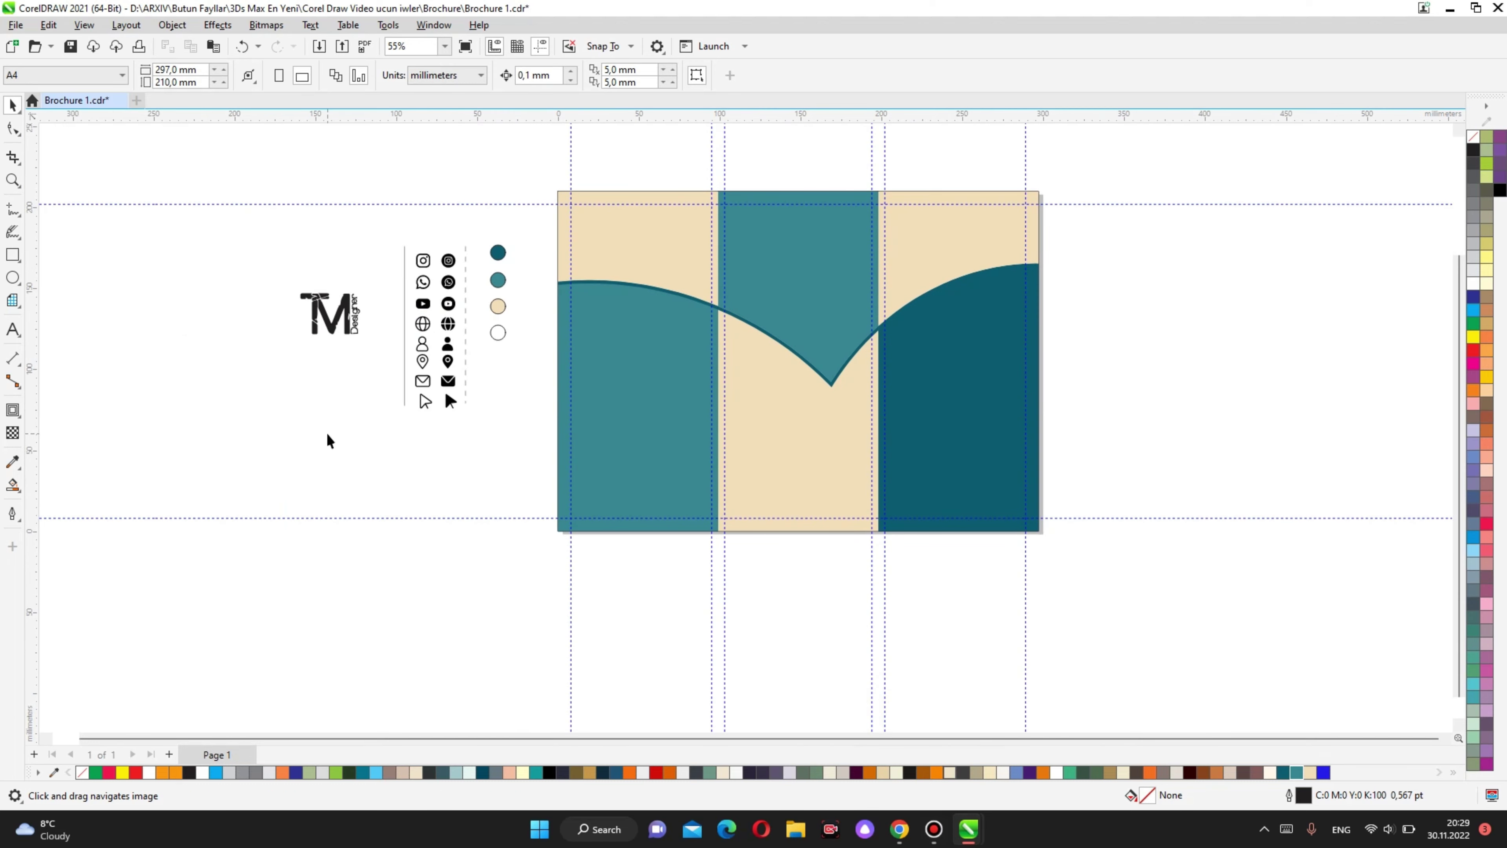
drag(329, 440, 386, 366)
click(12, 329)
scroll(572, 387, down, 2)
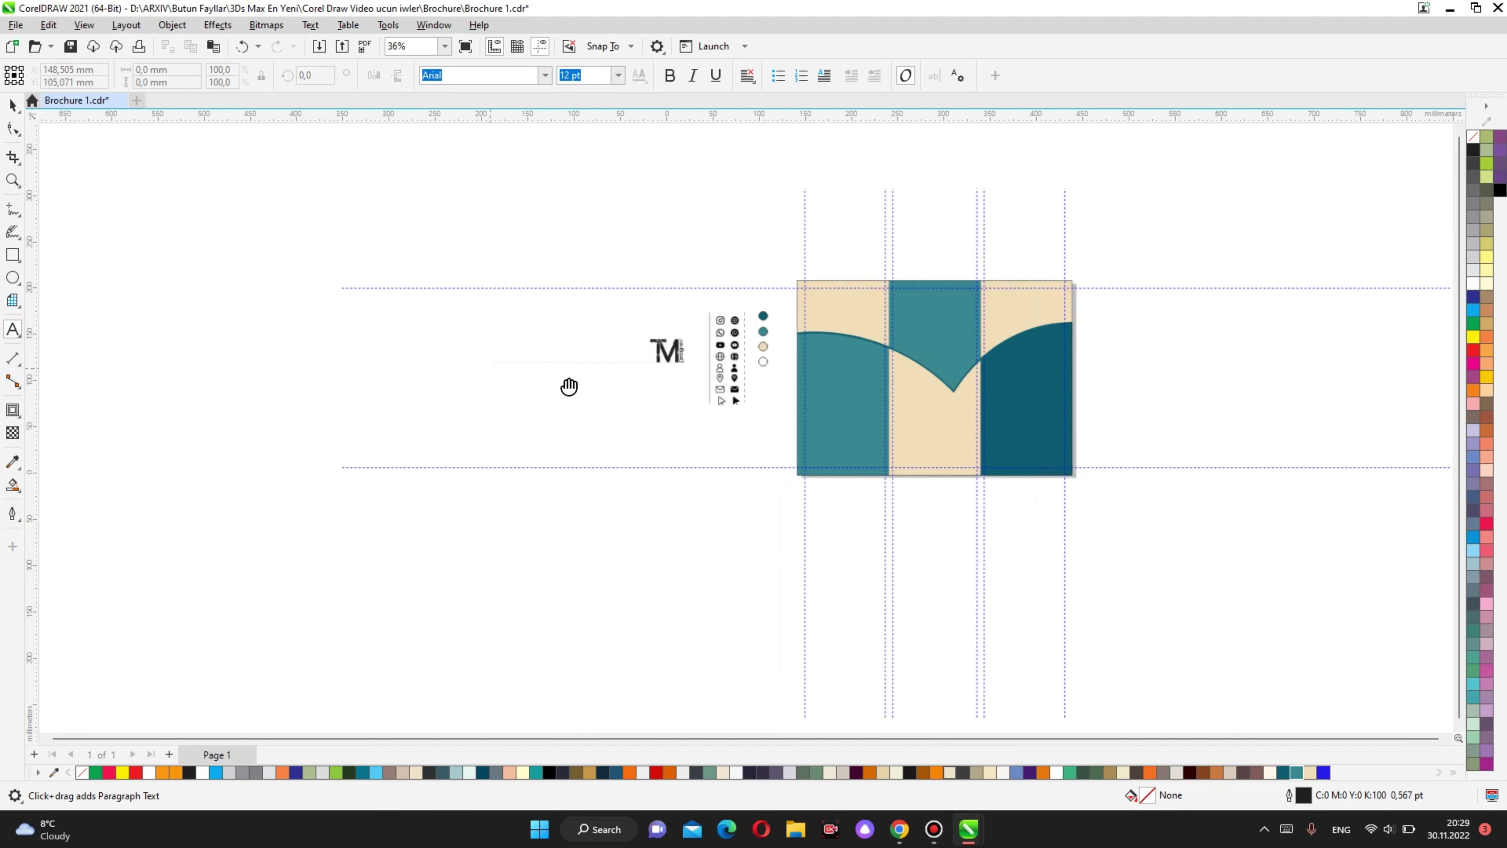
scroll(538, 448, down, 1)
drag(340, 306, 558, 575)
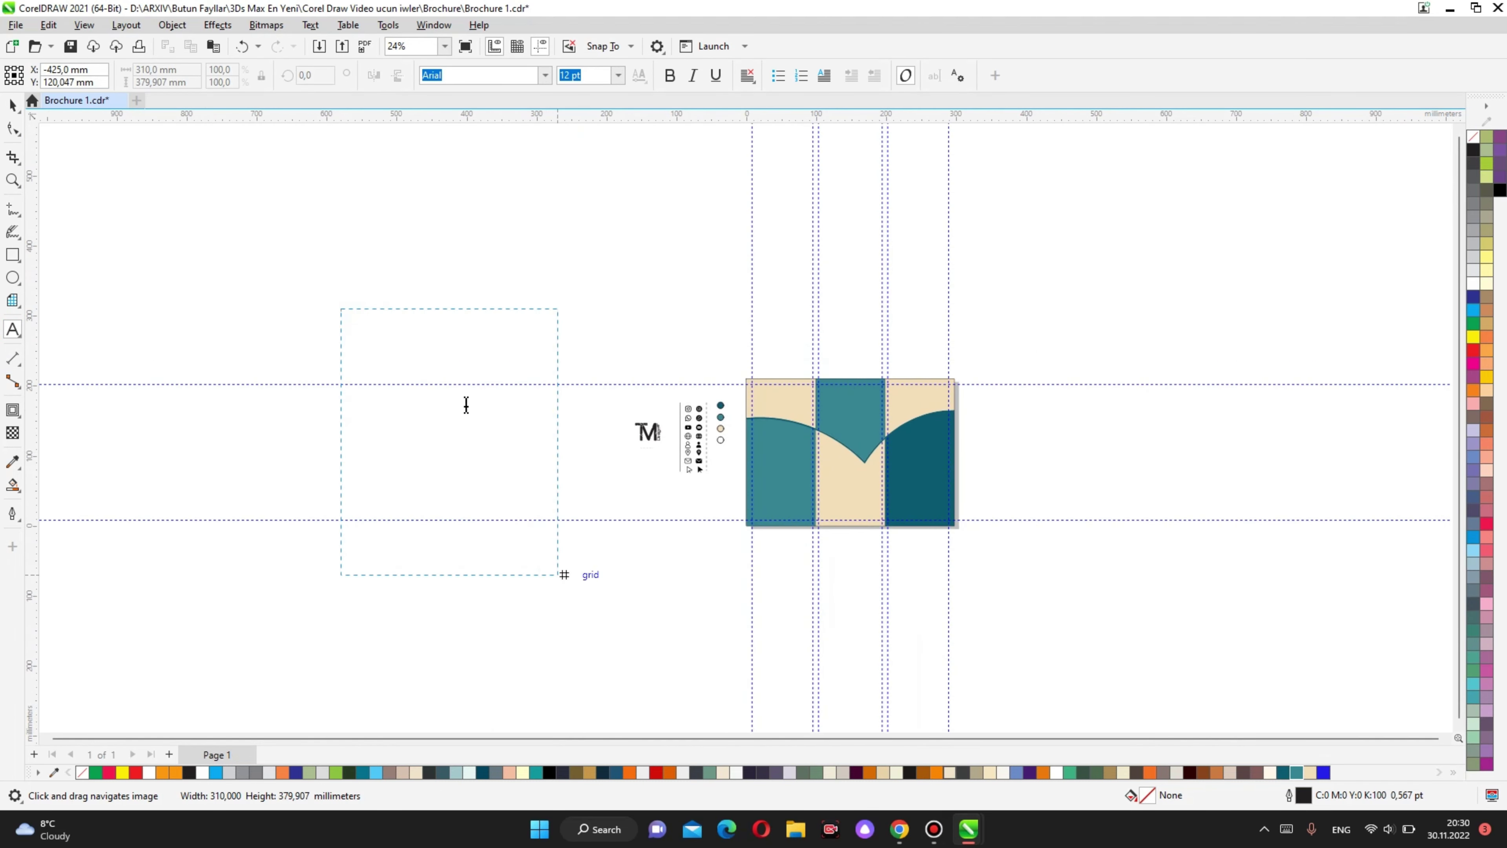
key(ctrl+v)
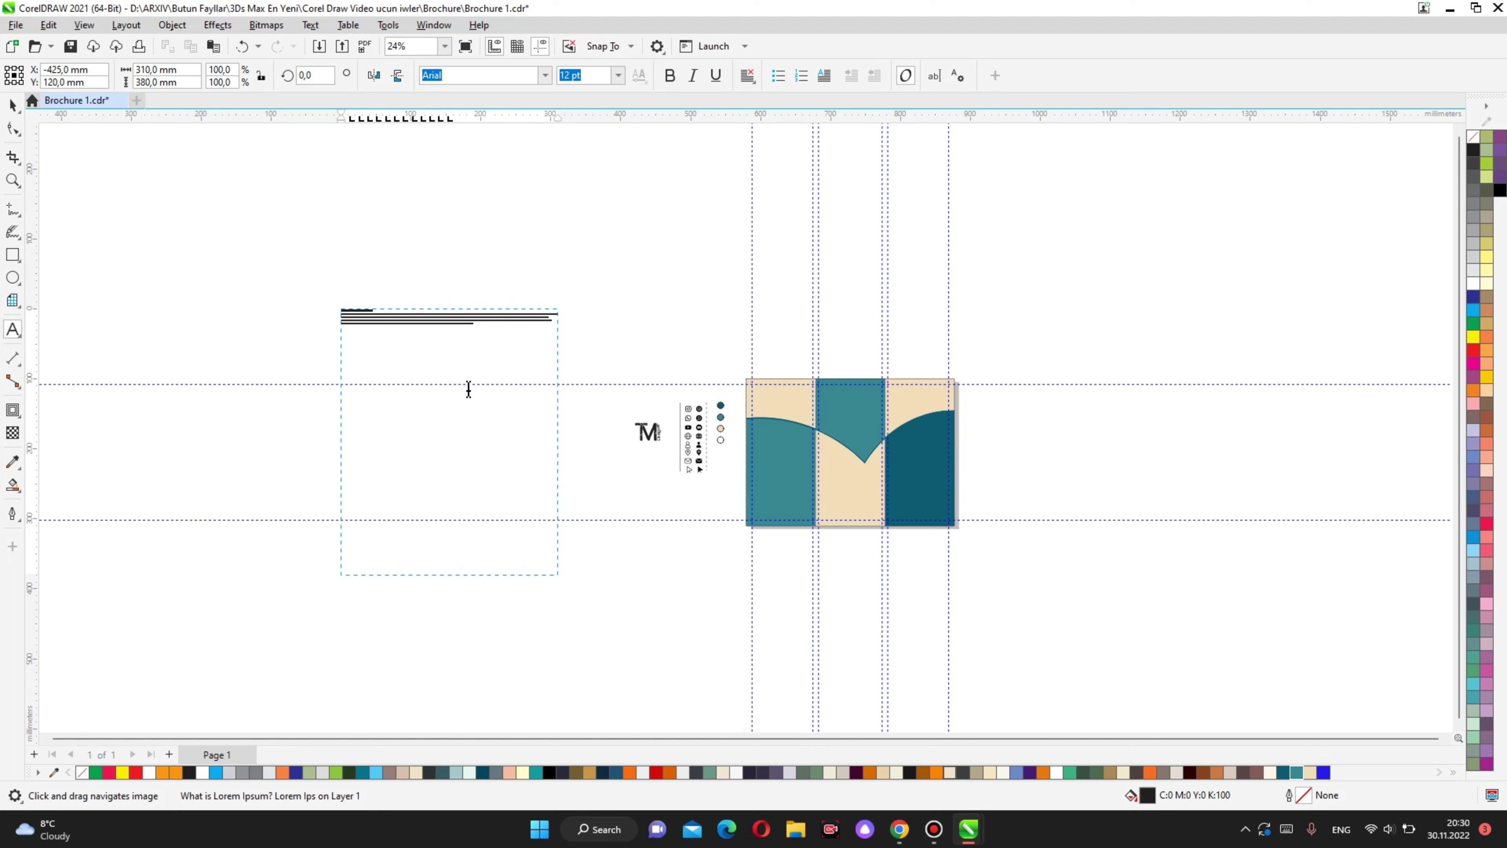
Shorten the Lorem Ipsum text frame to 45 mm tall
click(13, 106)
scroll(507, 450, up, 1)
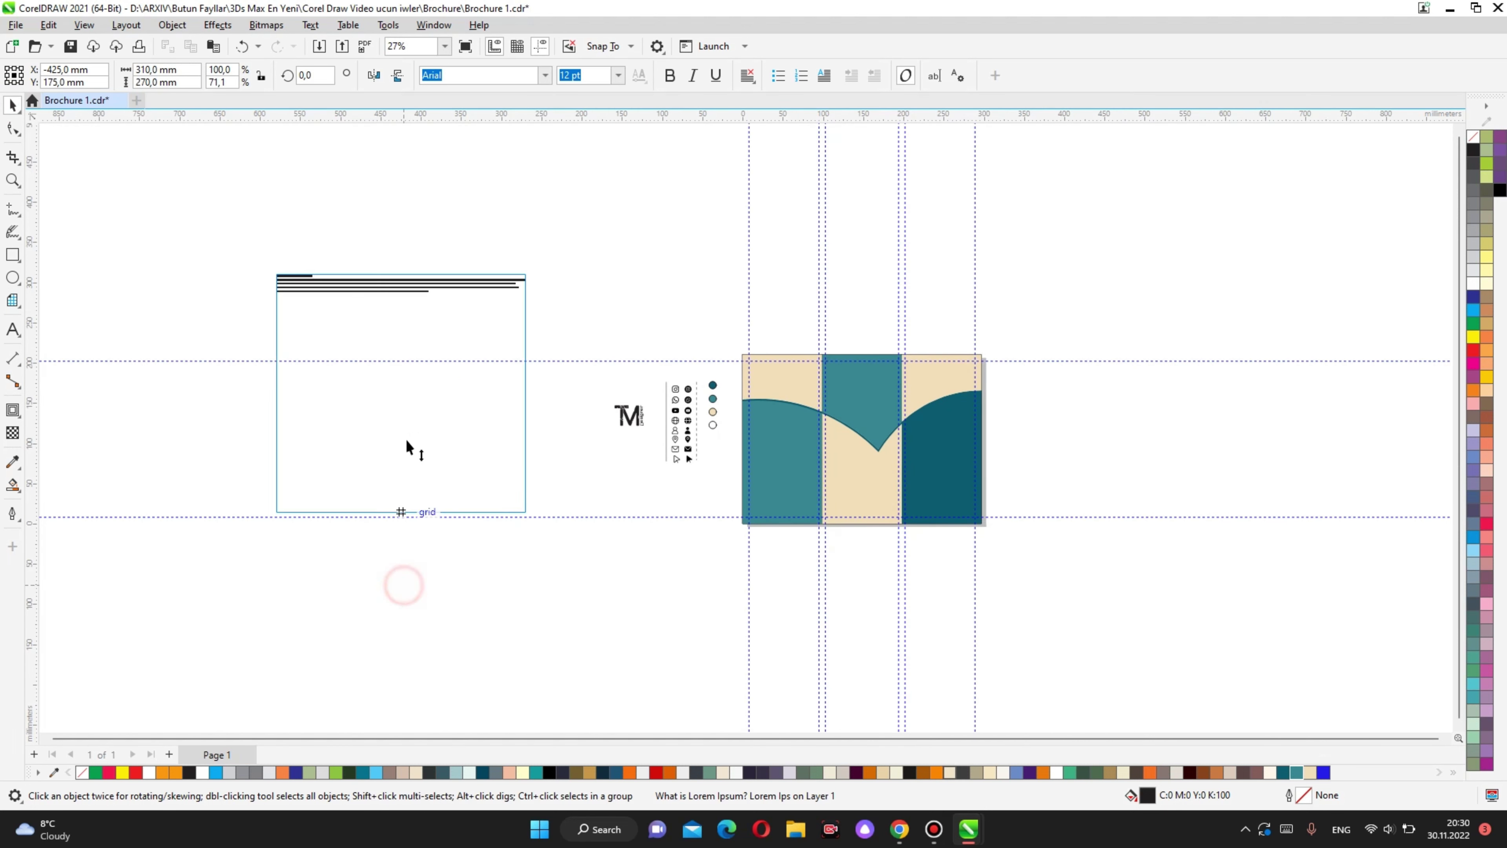
mouse_move(401, 584)
mouse_down()
mouse_move(415, 308)
mouse_move(691, 603)
mouse_up()
scroll(415, 308, up, 3)
scroll(415, 308, up, 2)
scroll(604, 404, down, 3)
scroll(409, 301, up, 2)
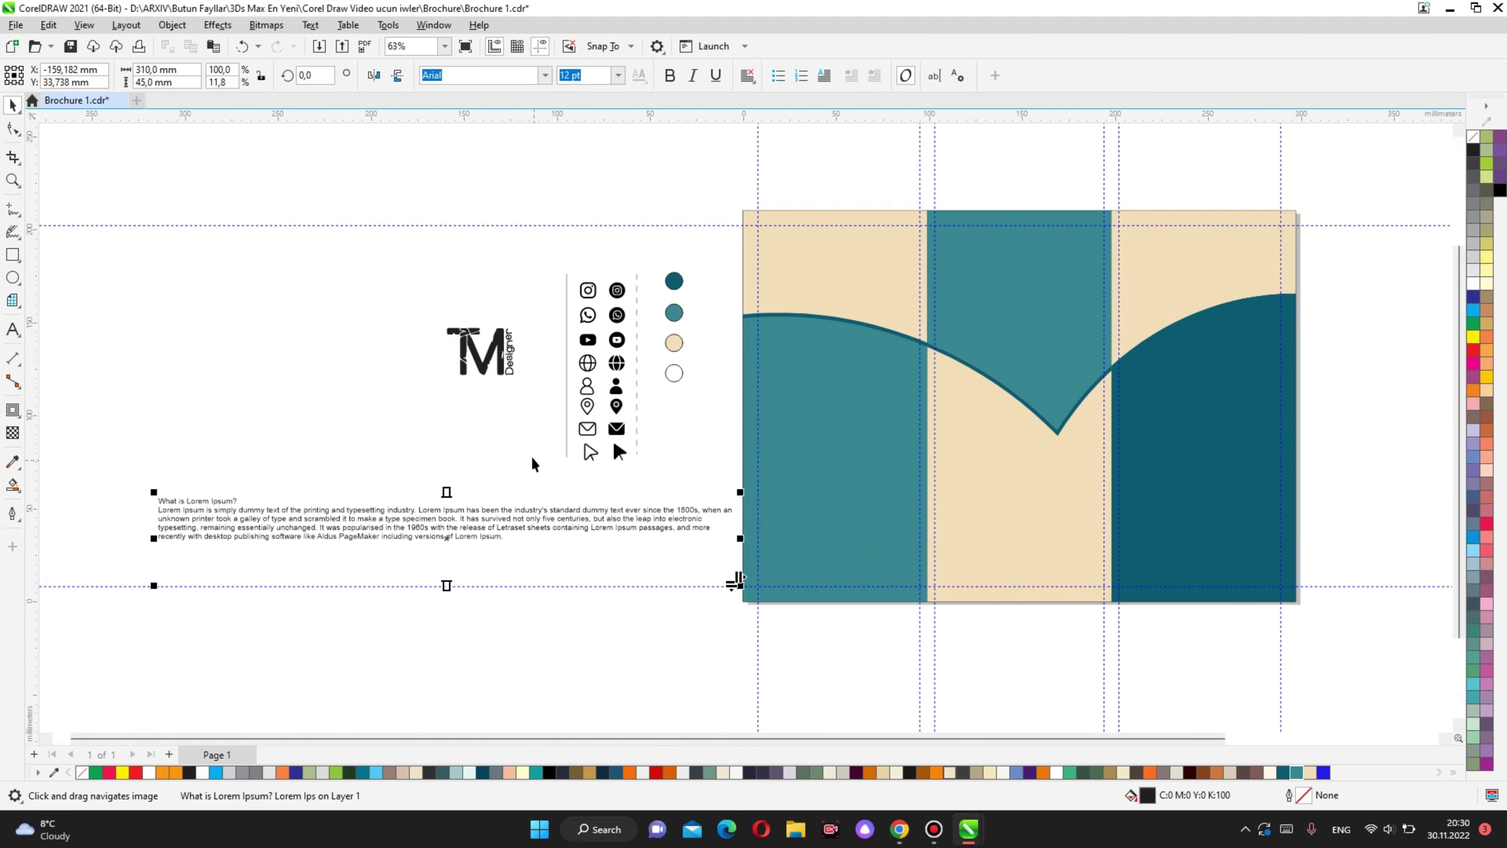
Select and copy the paragraph's first sentence, up to 'since the 1500s,'
click(279, 511)
key(Escape)
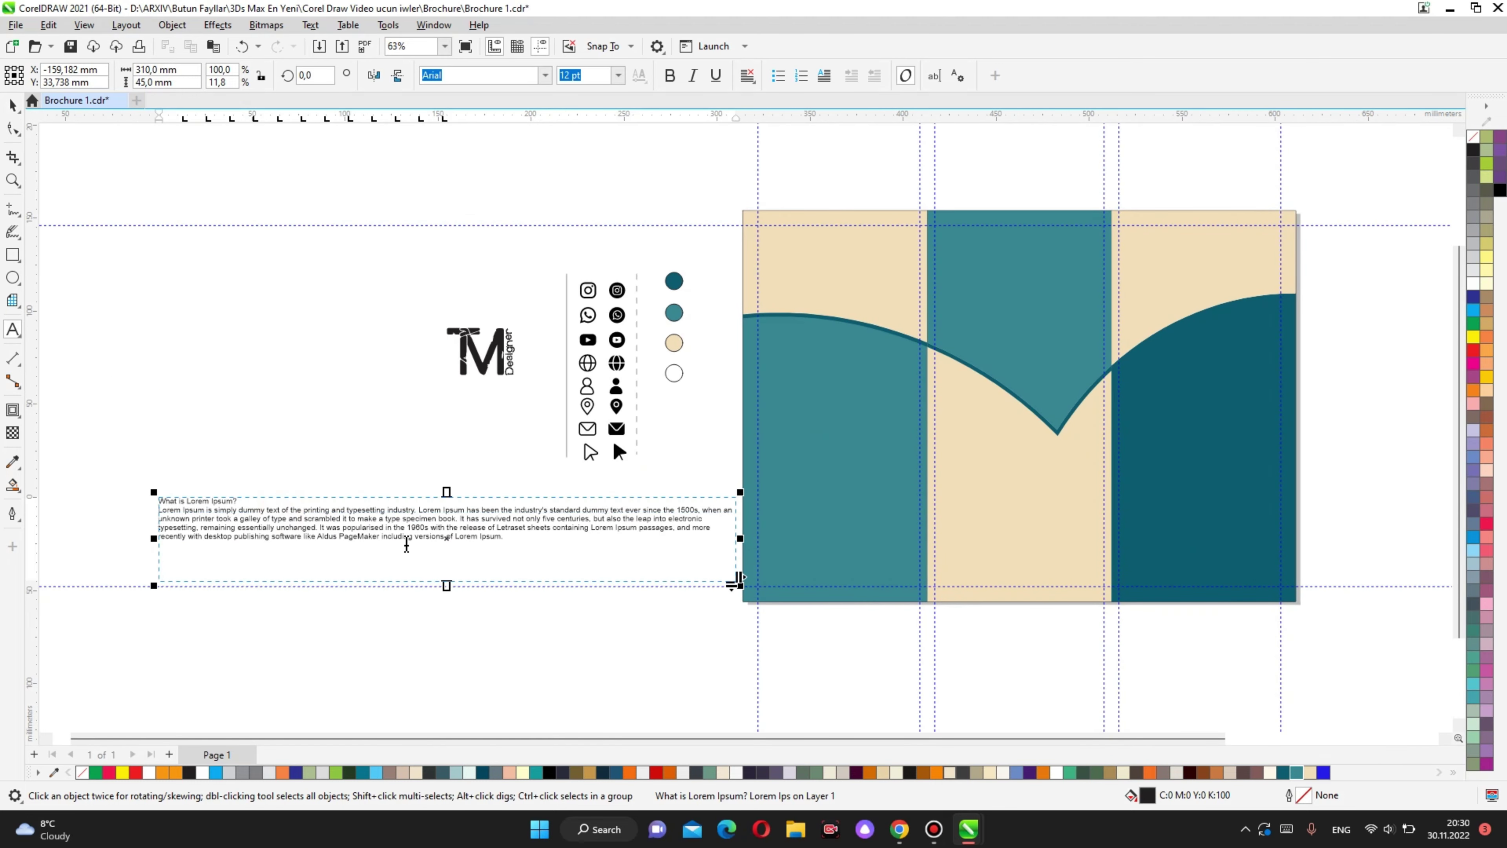
scroll(624, 532, up, 1)
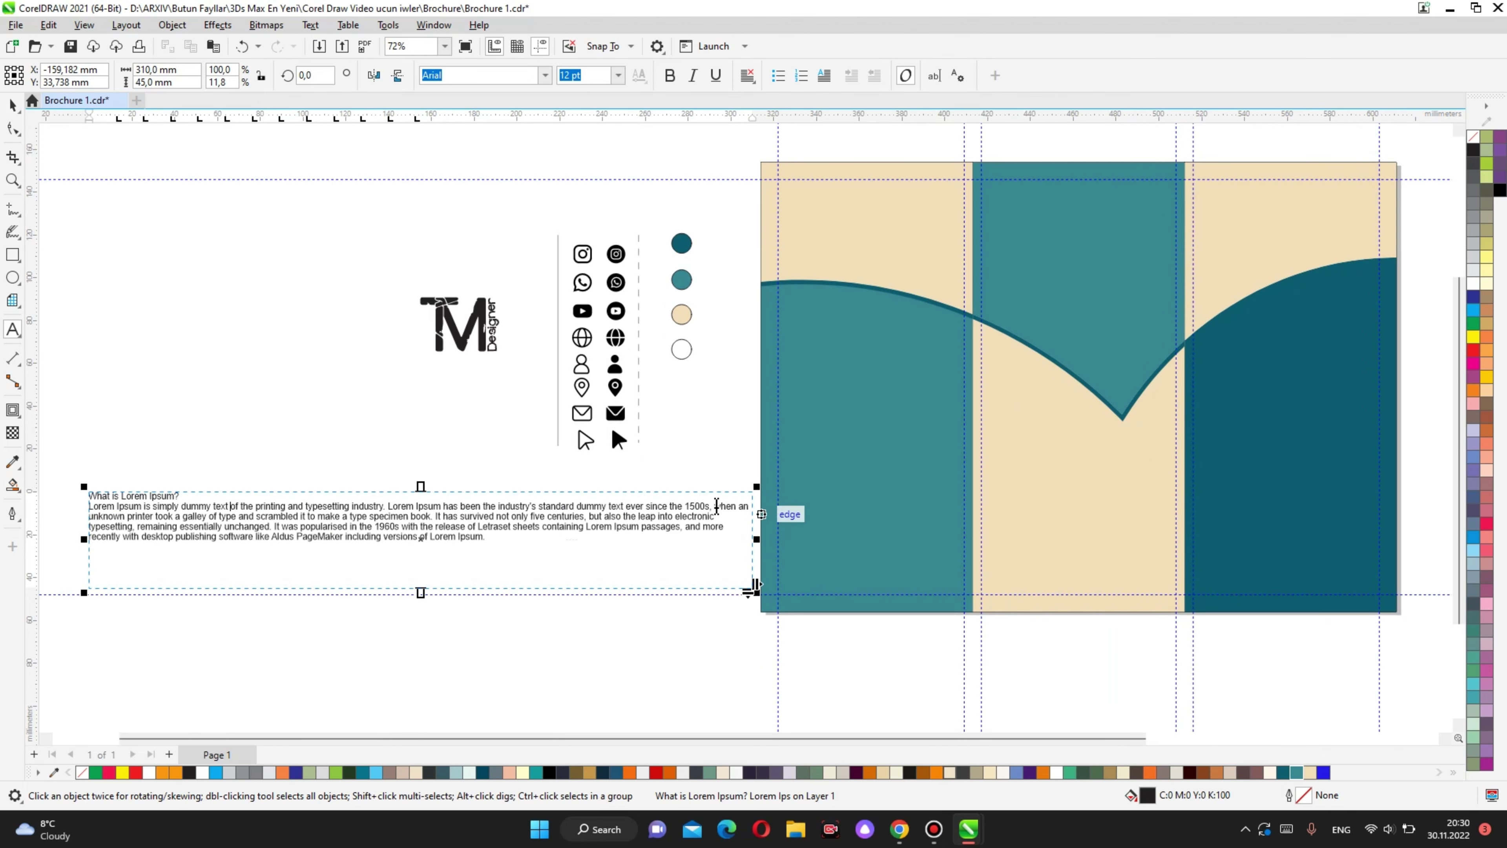
drag(714, 504, 113, 505)
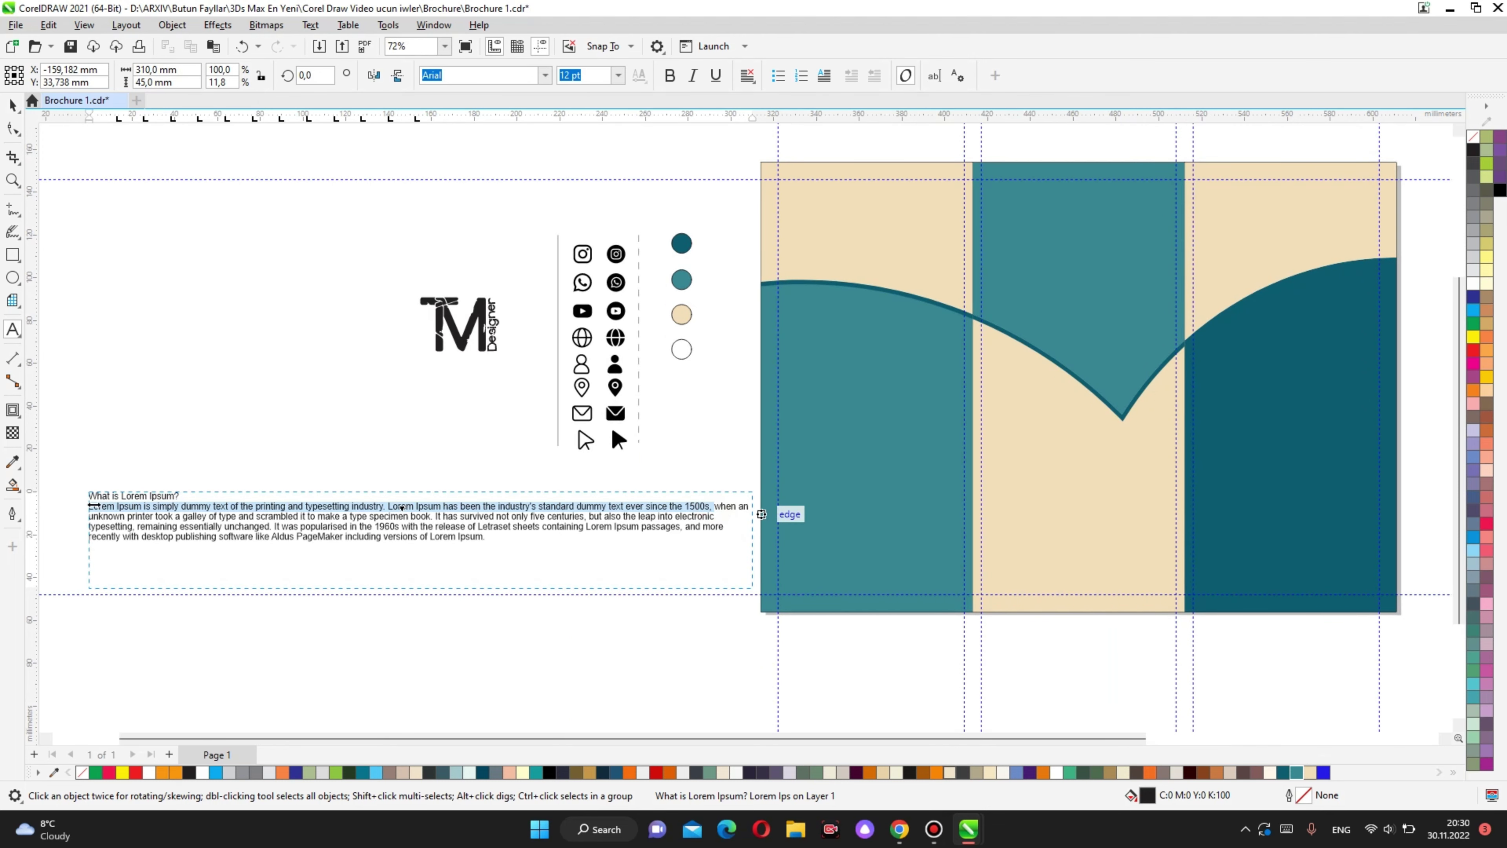
key(Escape)
drag(905, 368, 749, 372)
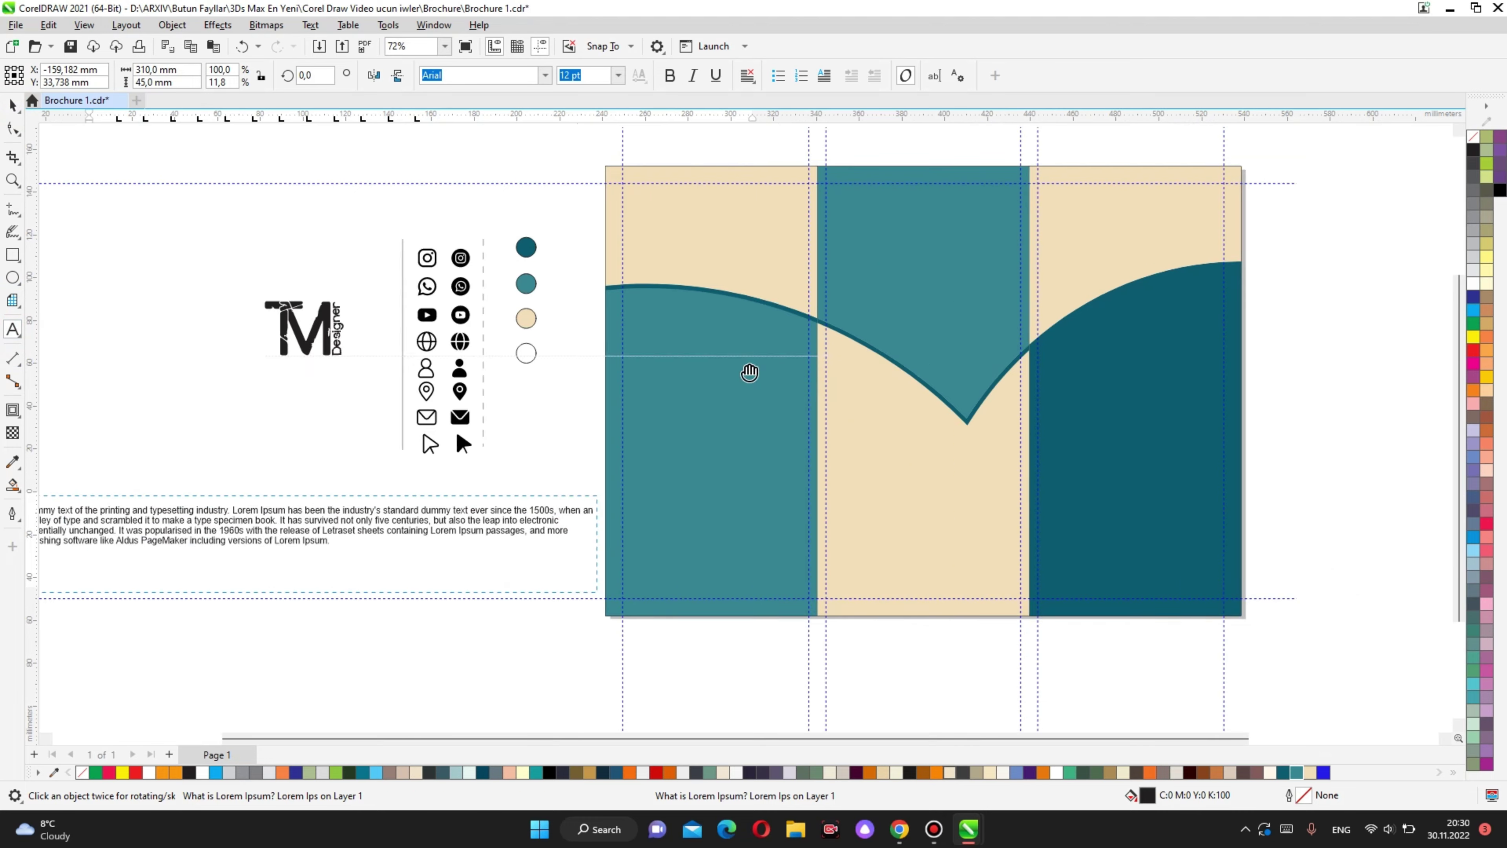
scroll(414, 192, up, 1)
Paste the copied sentence into a new frame on the left beige panel, shrunk to about 87 × 20 mm
scroll(409, 196, up, 1)
drag(373, 195, 620, 324)
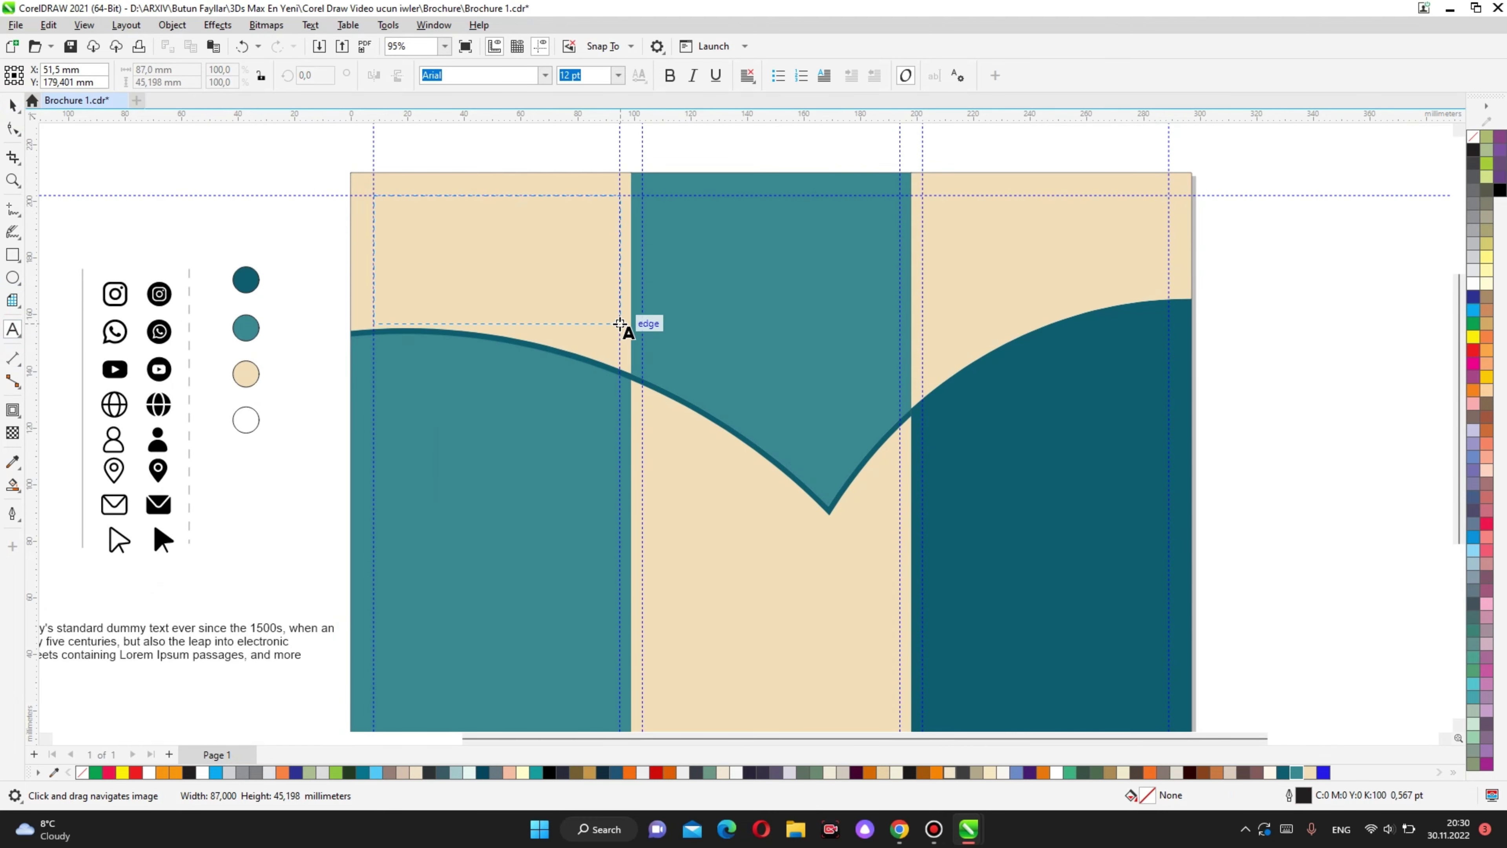
key(ctrl+v)
click(9, 105)
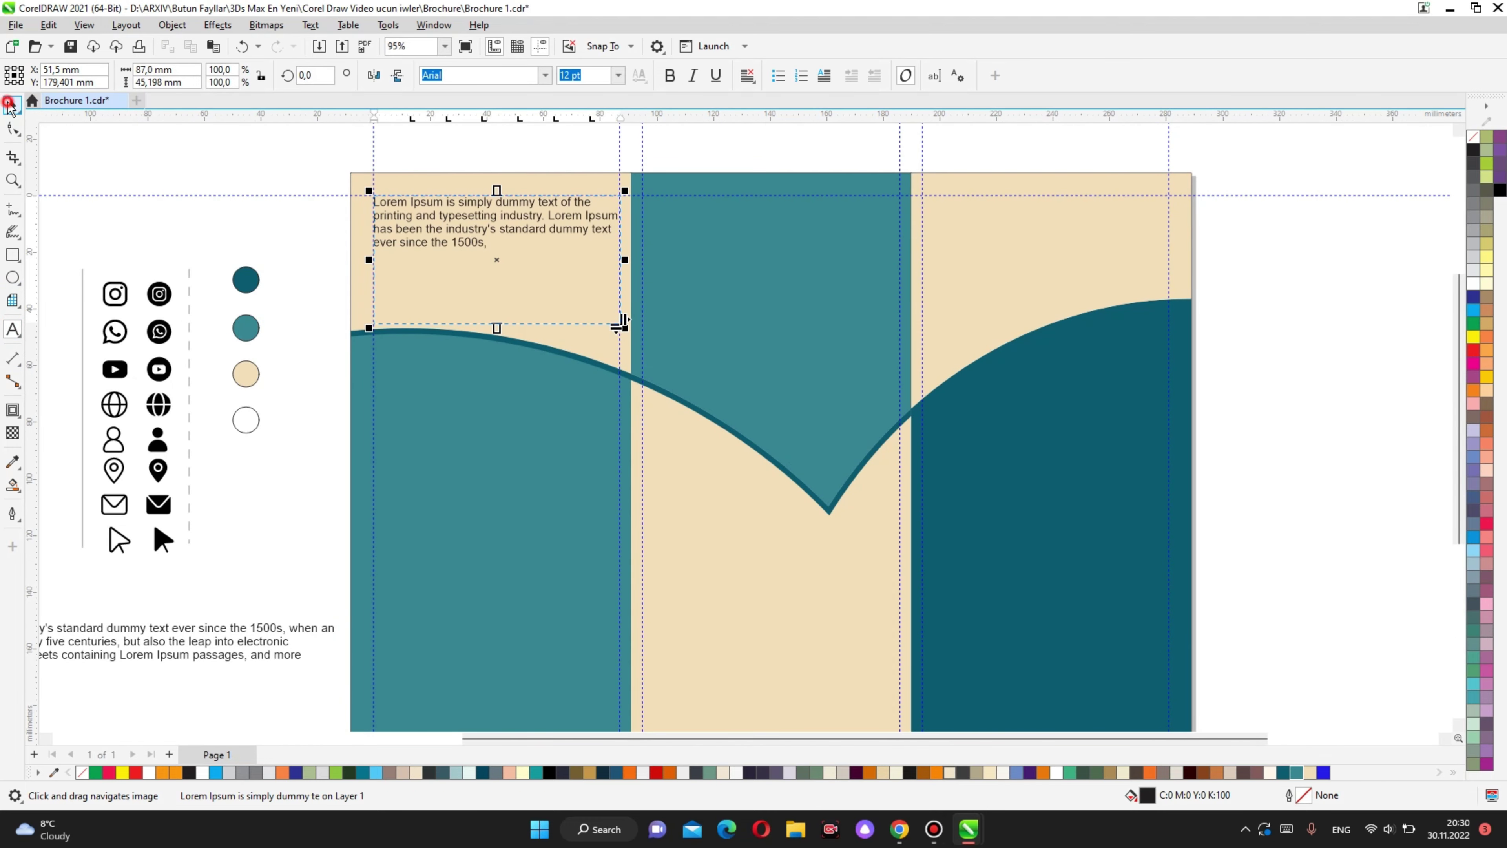
mouse_move(496, 328)
mouse_down()
mouse_move(497, 256)
mouse_move(502, 291)
mouse_move(511, 270)
mouse_up()
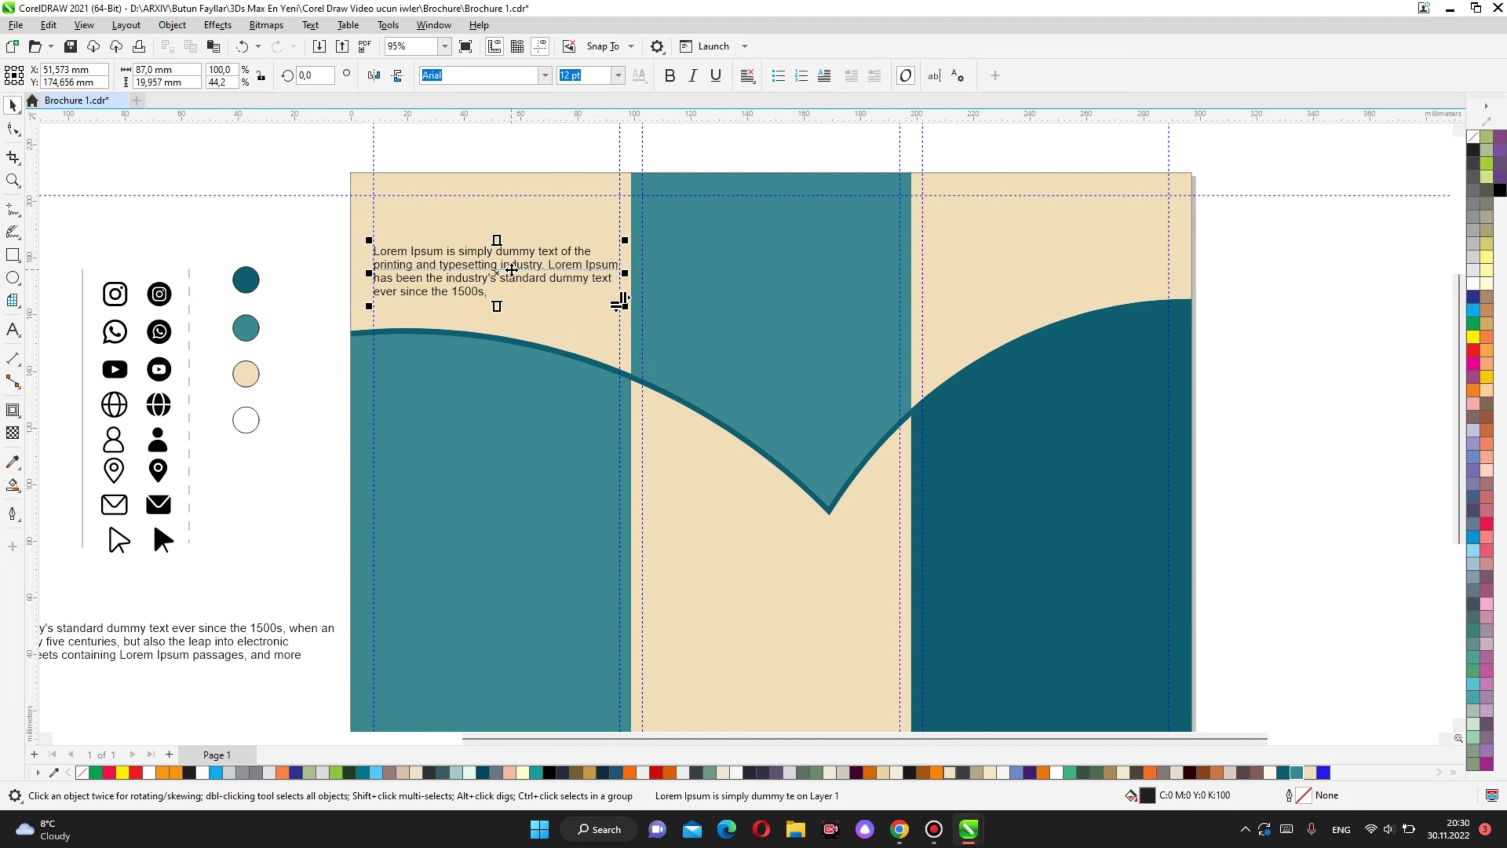
scroll(527, 328, up, 2)
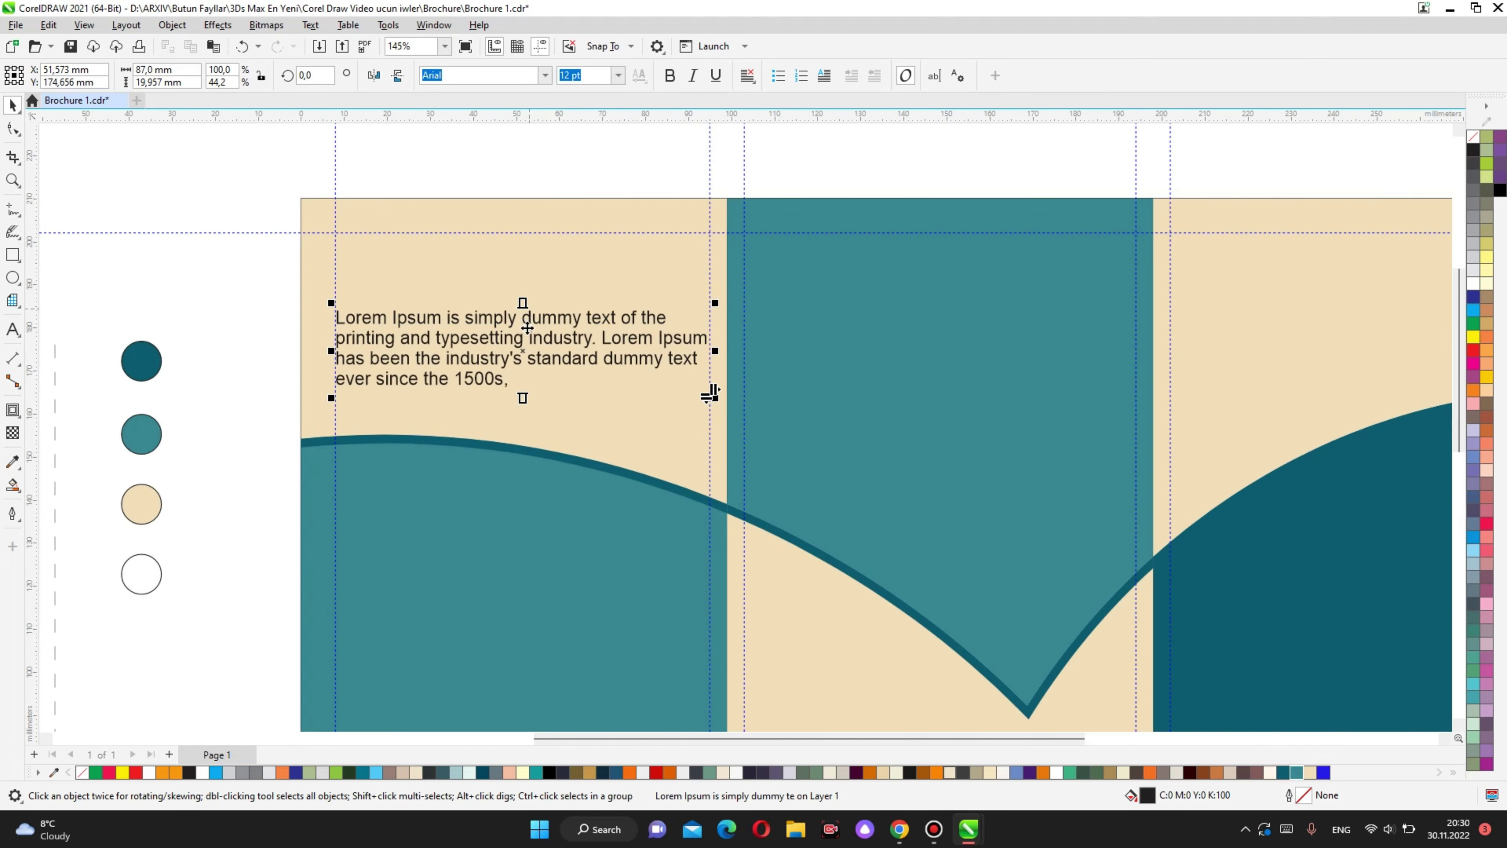
click(17, 333)
scroll(430, 296, down, 2)
scroll(431, 297, down, 1)
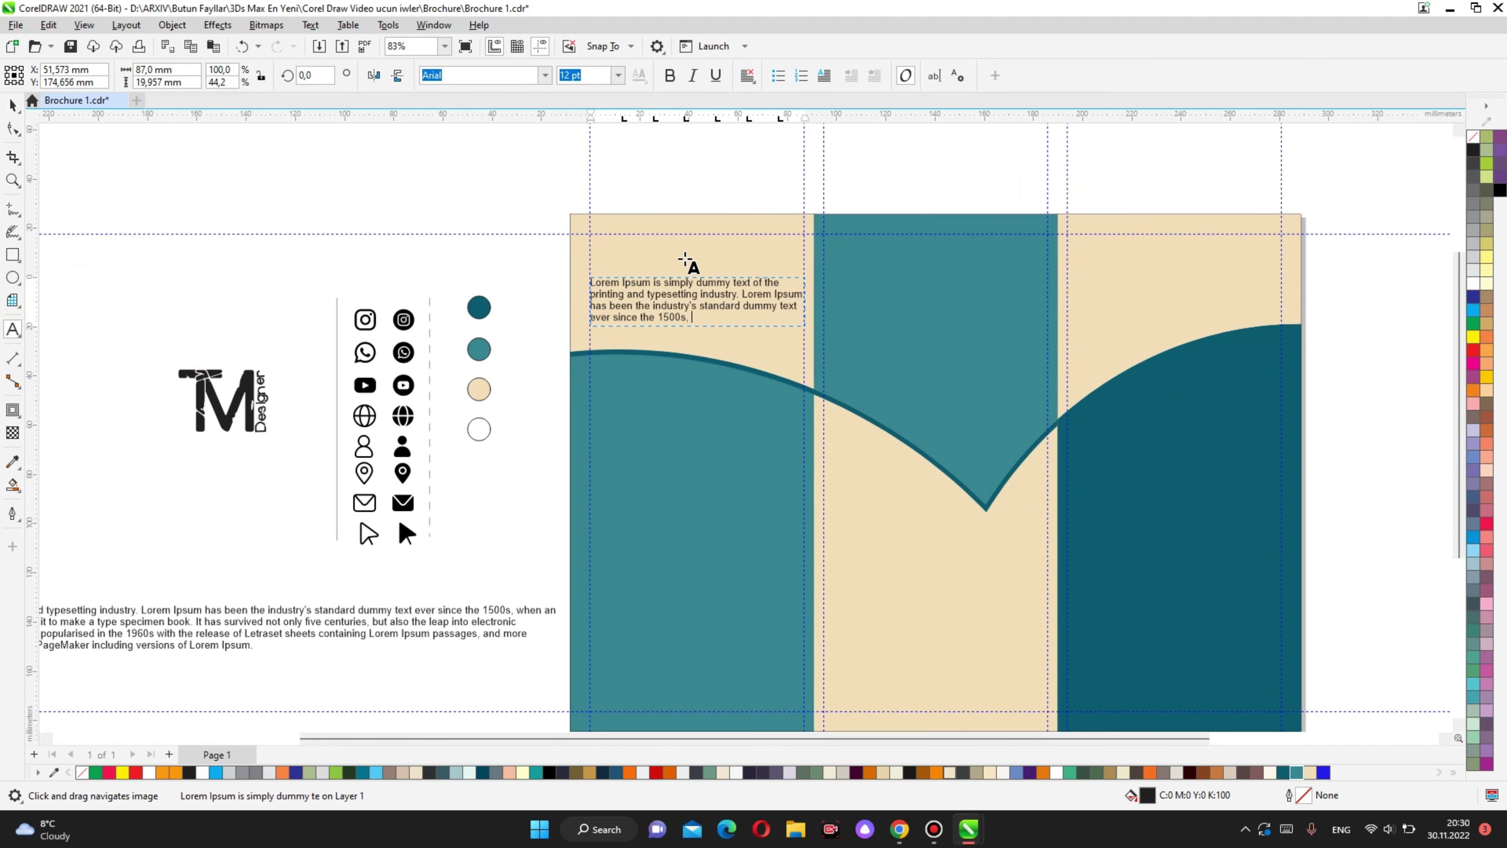
scroll(687, 262, up, 1)
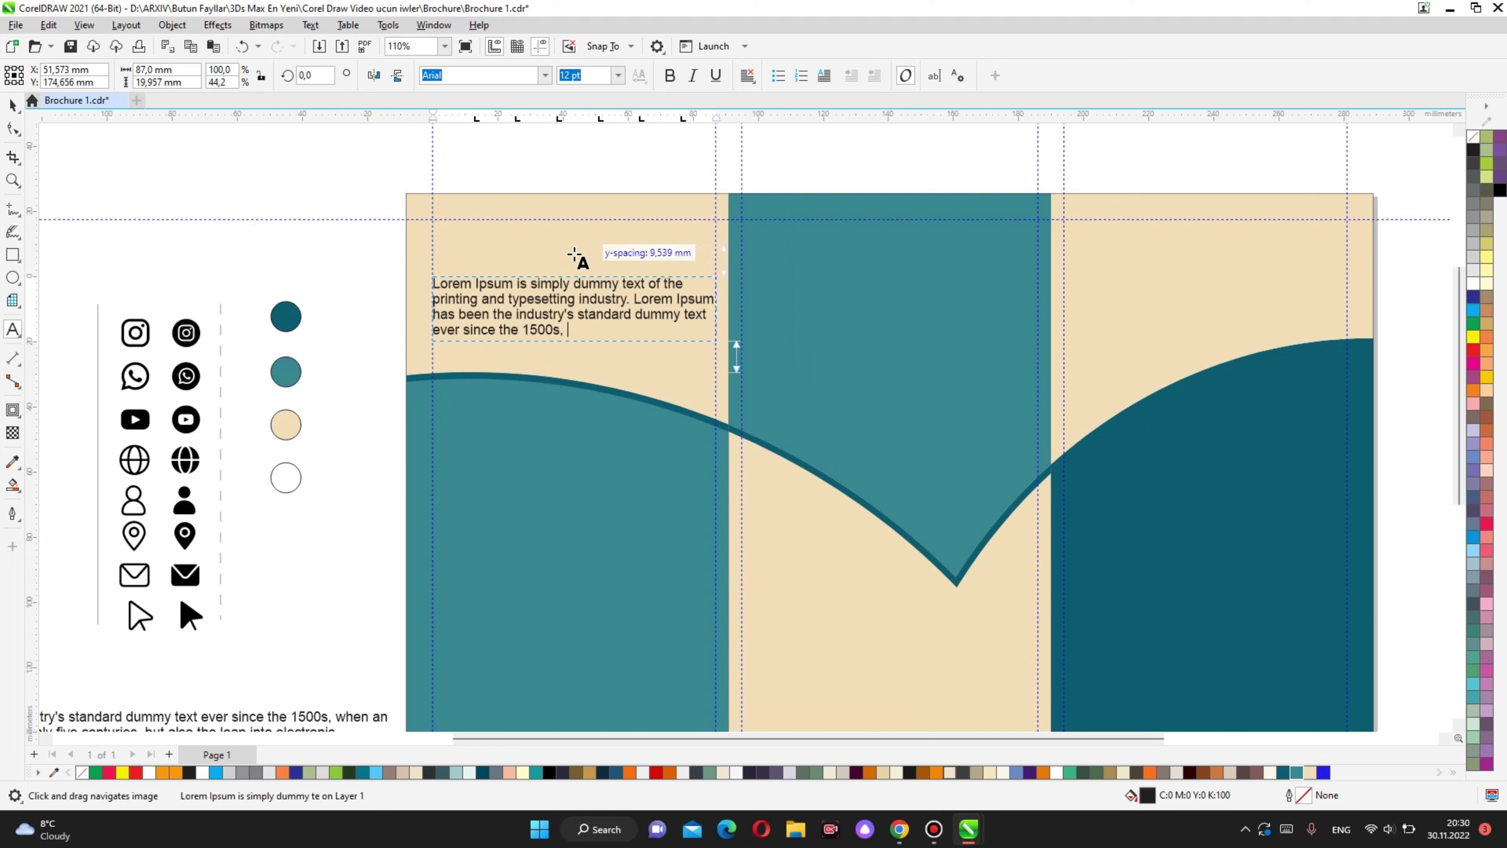
Type a 'TM DESIGNER' heading above the paragraph, align it left, and colour it dark teal
click(469, 261)
text(T)
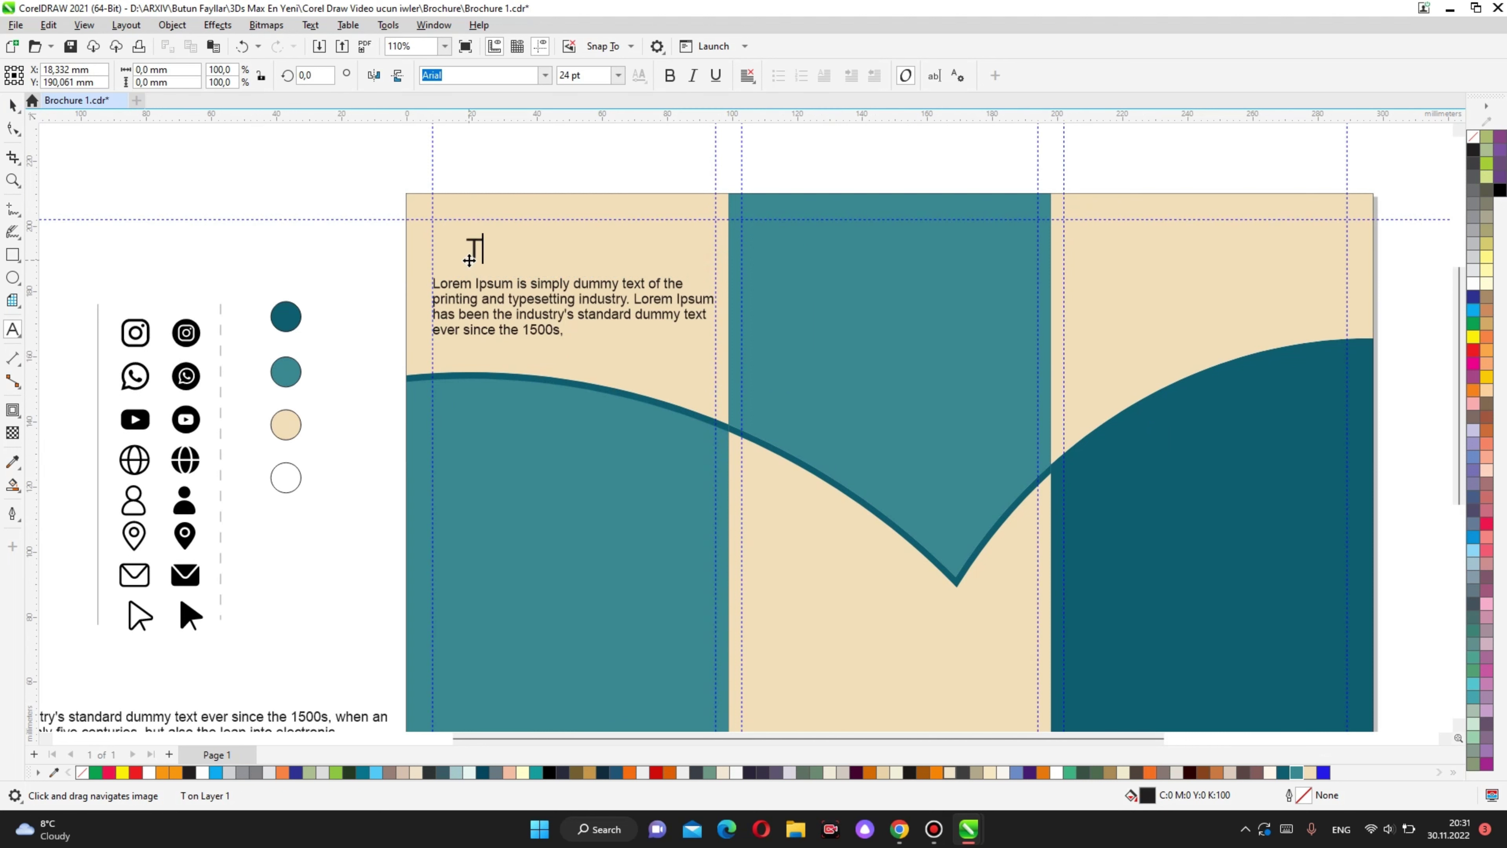
text(M DESIGNER)
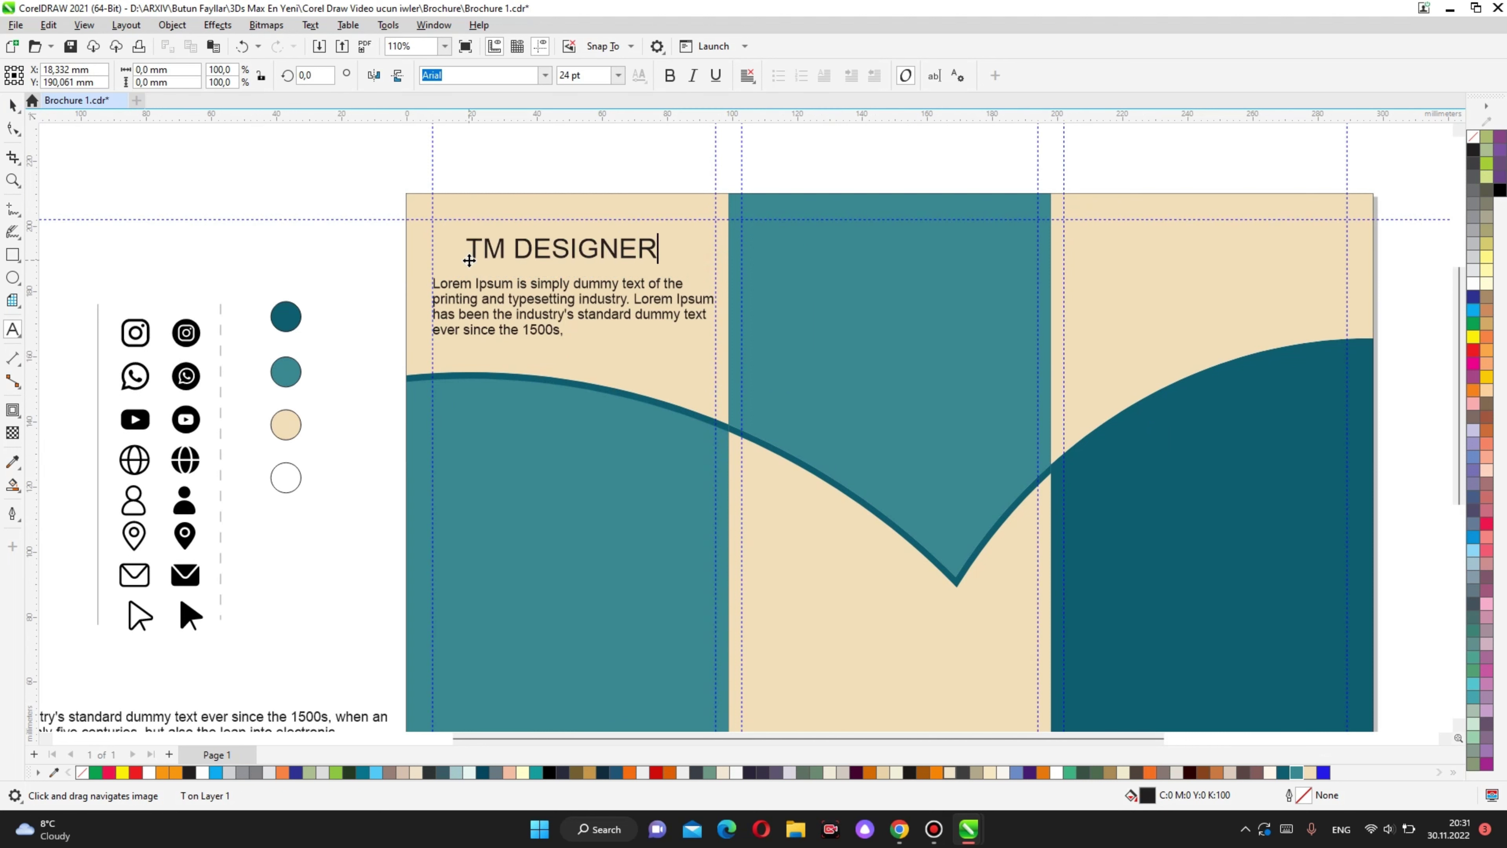
click(12, 105)
scroll(580, 253, up, 1)
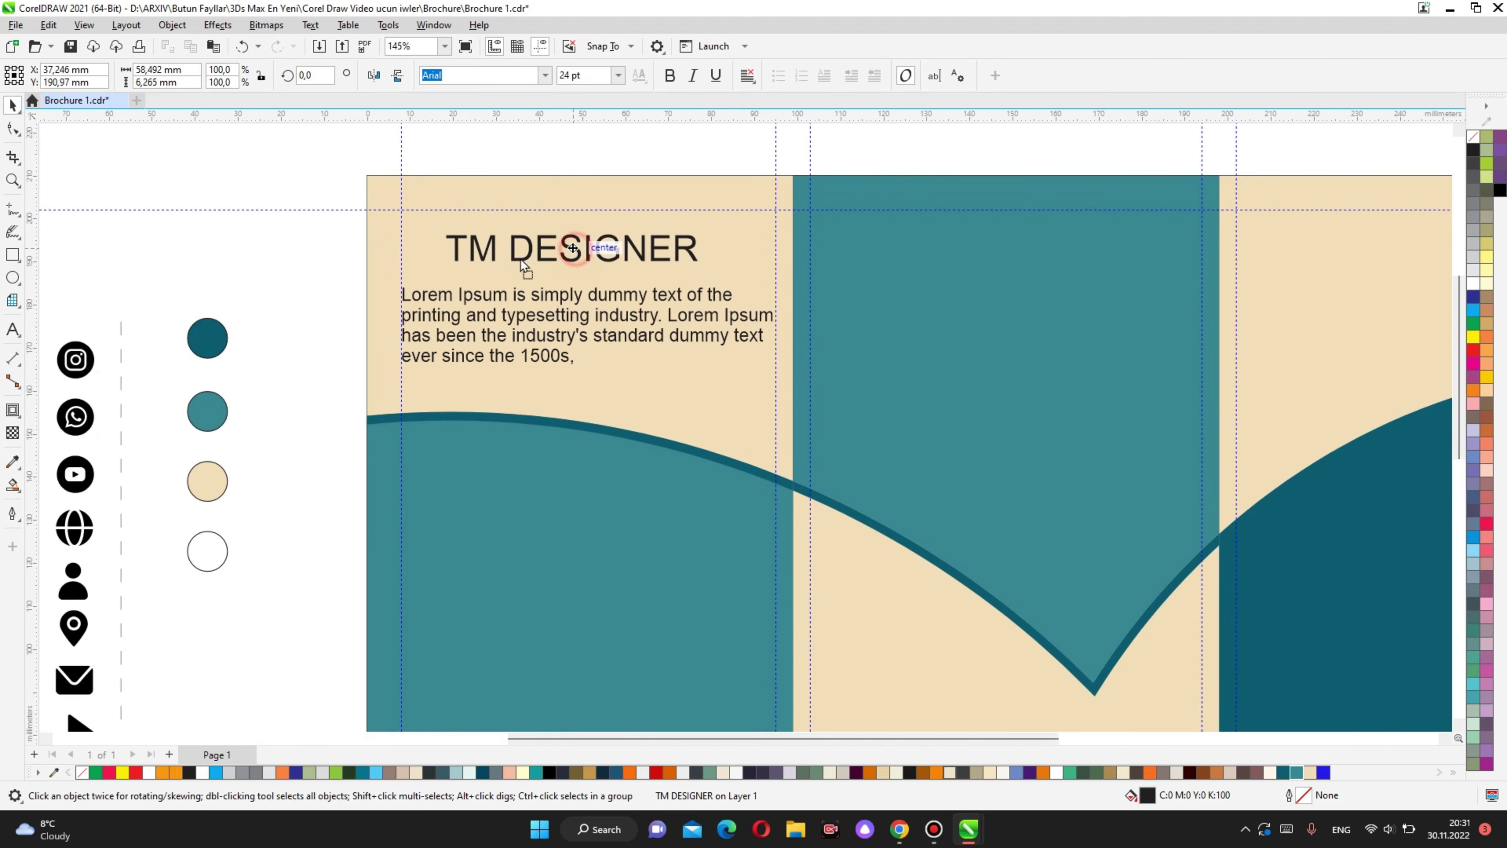
mouse_move(580, 254)
mouse_down()
mouse_move(527, 263)
mouse_move(525, 226)
mouse_up()
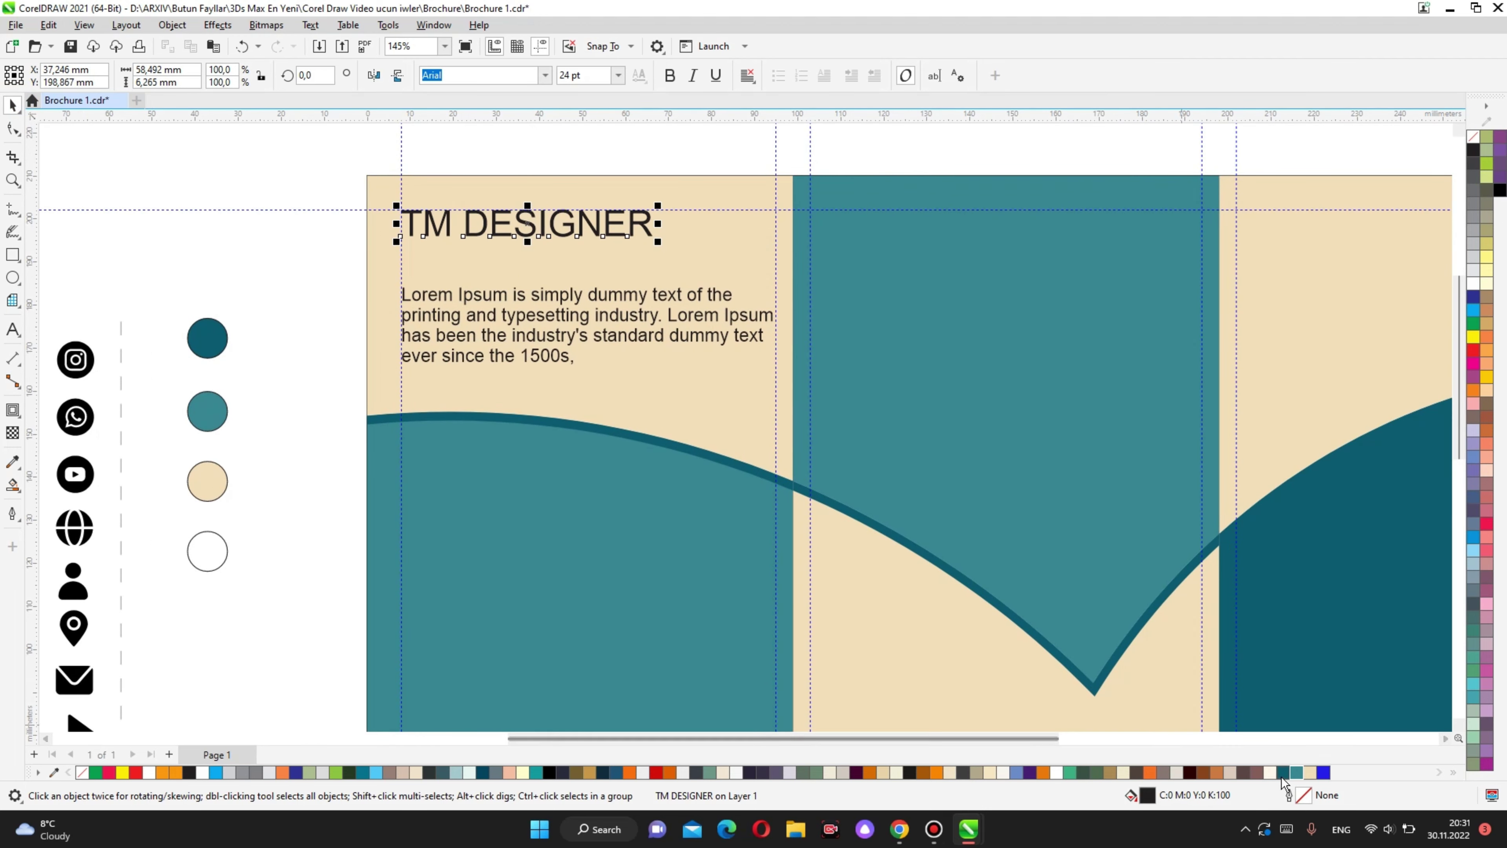
click(1284, 771)
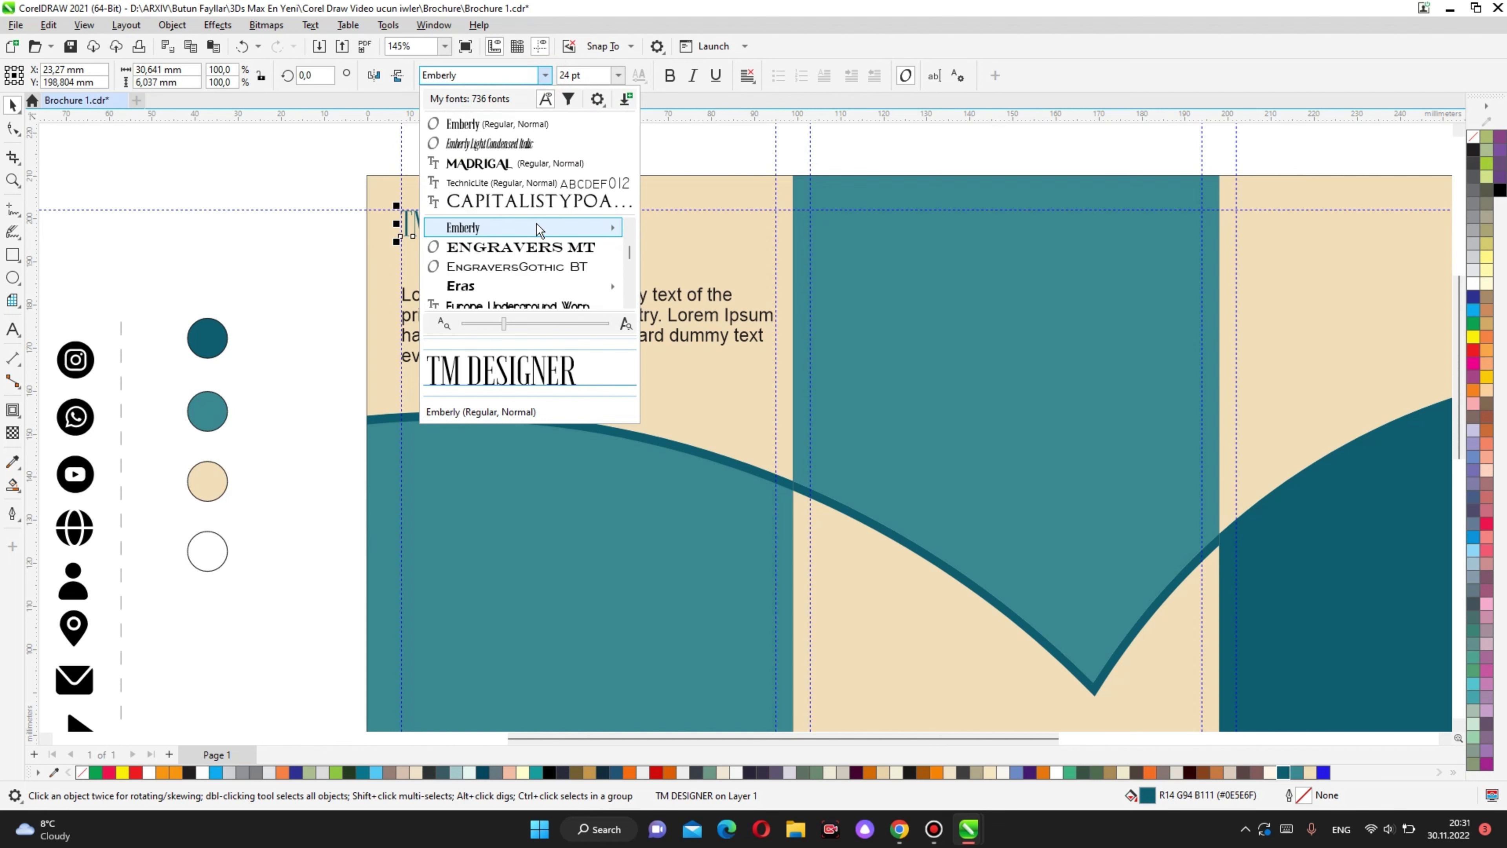
mouse_move(518, 227)
text(Emberly)
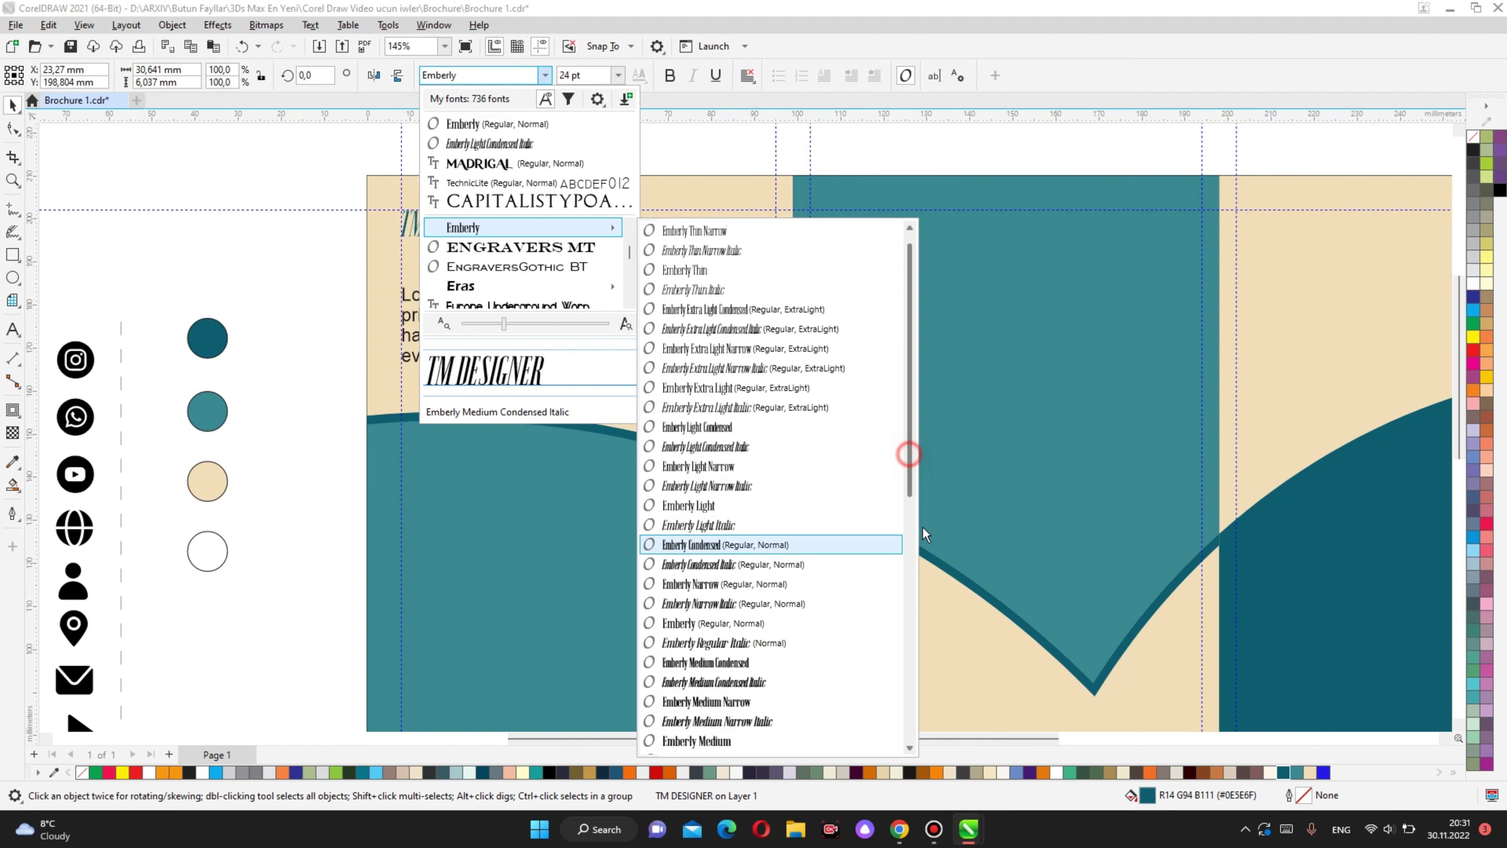
Set the heading in Emberly Extra Bold Condensed and enlarge it
scroll(896, 594, down, 5)
scroll(891, 712, down, 4)
click(719, 525)
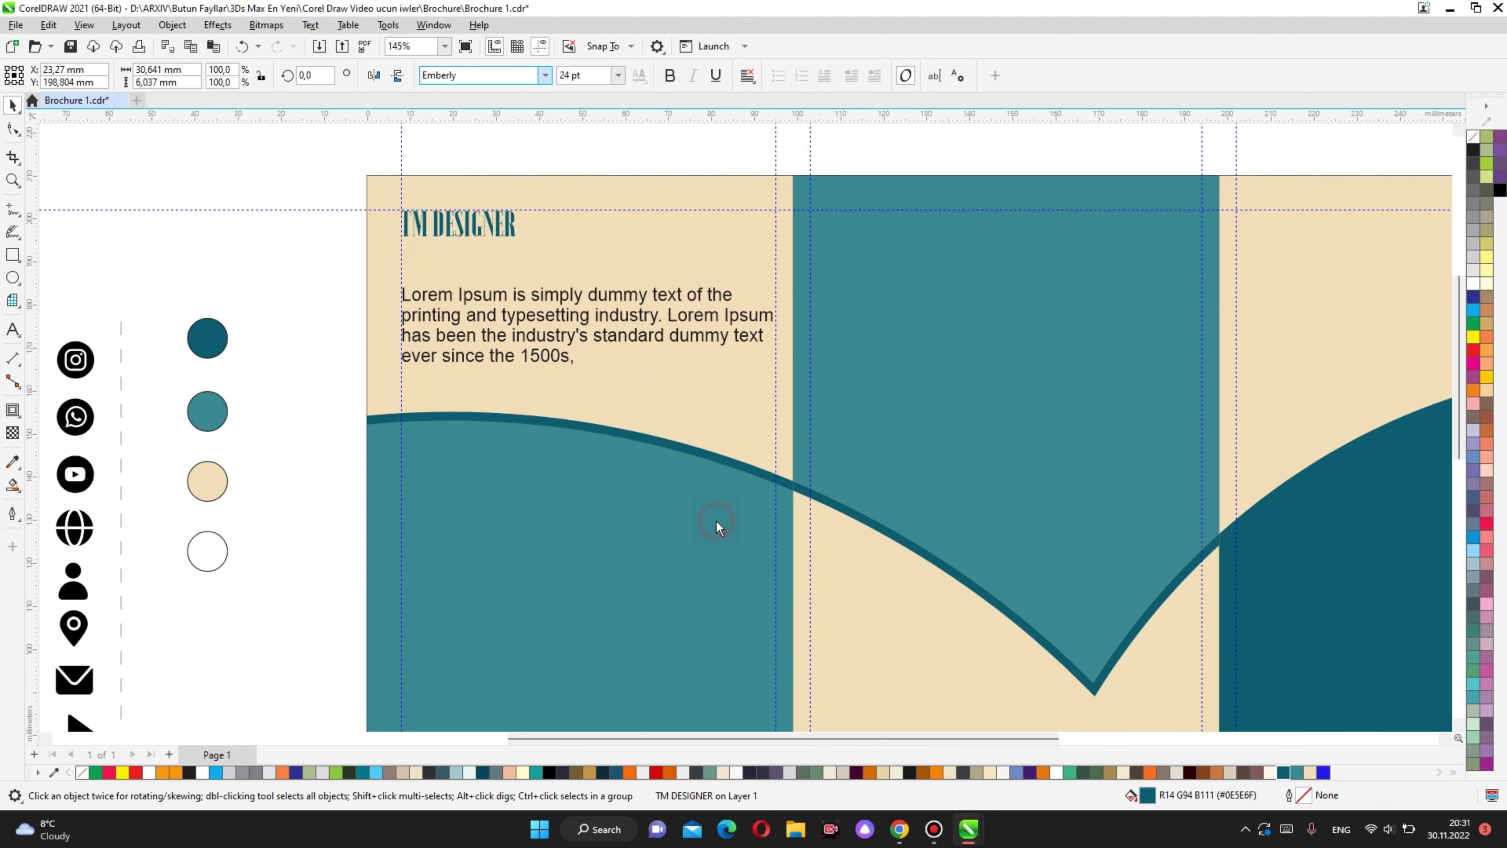
drag(527, 244, 608, 265)
Colour the word DESIGNER in the heading cream
click(236, 232)
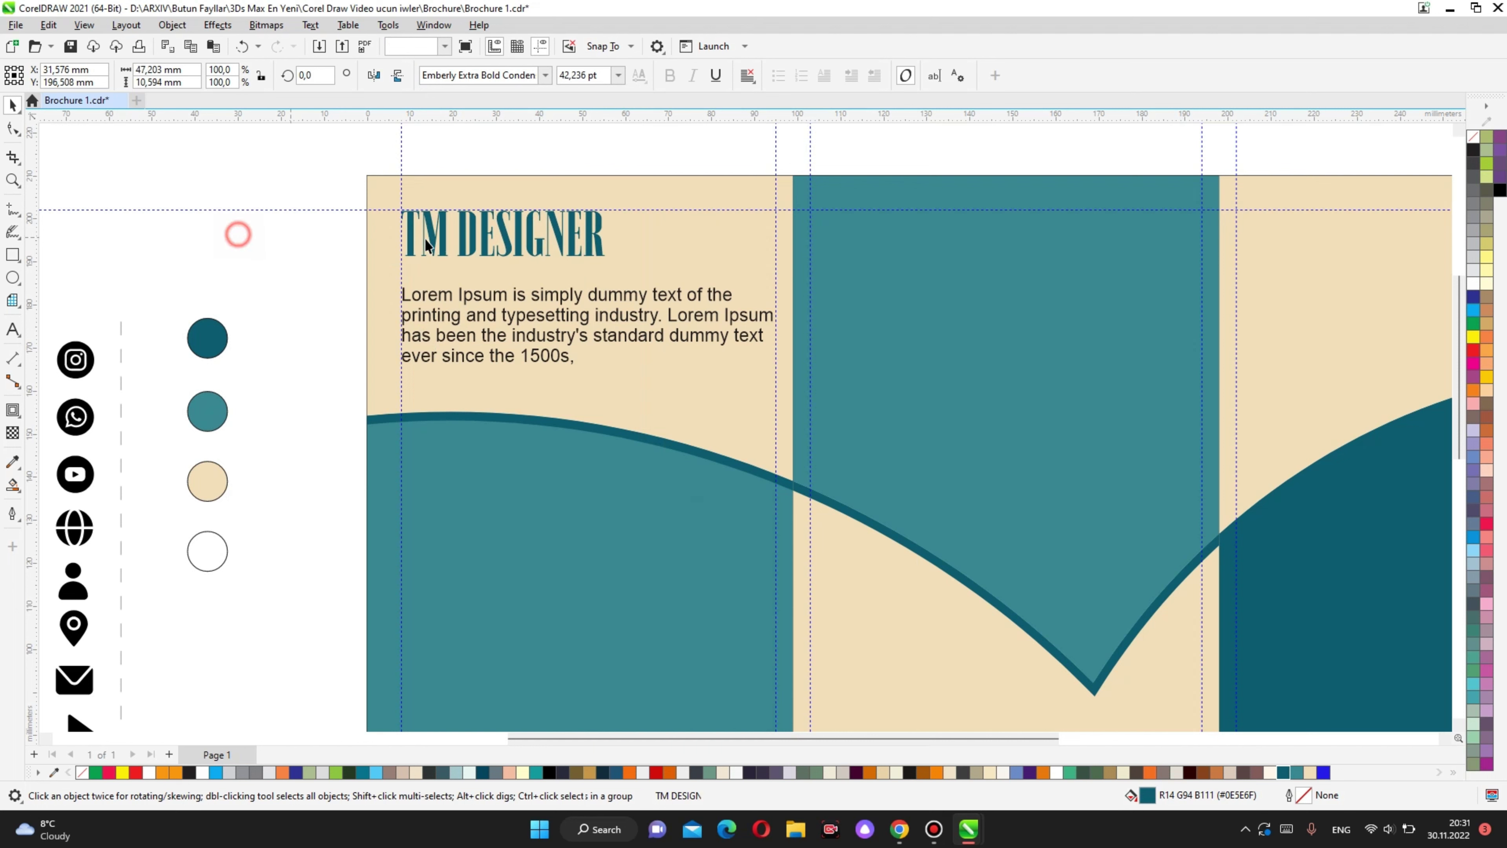
double_click(437, 232)
drag(448, 234, 402, 236)
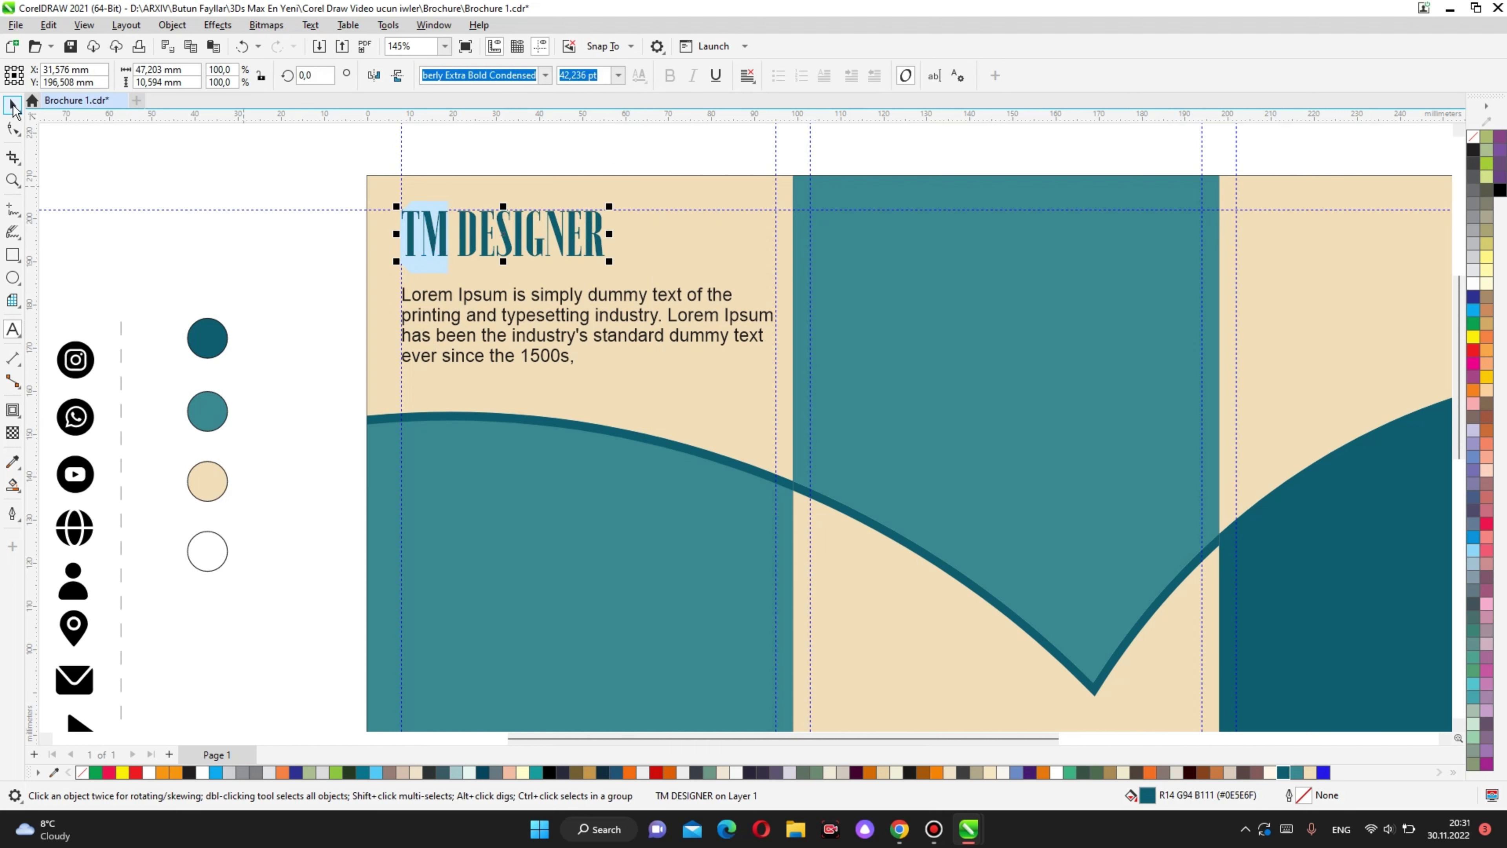
click(13, 109)
click(439, 241)
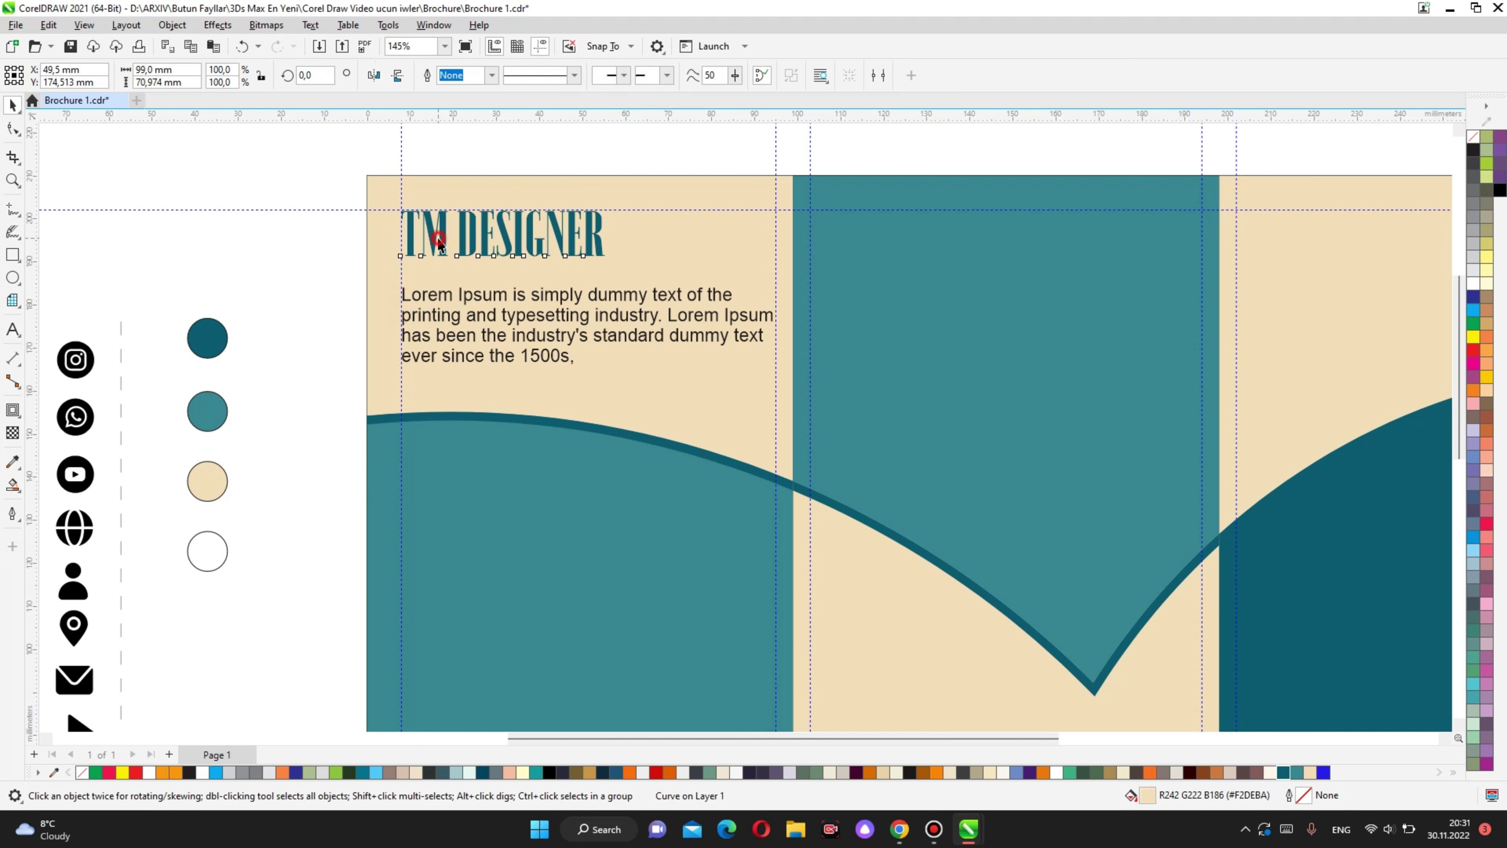
double_click(440, 240)
drag(448, 237, 617, 238)
click(1268, 772)
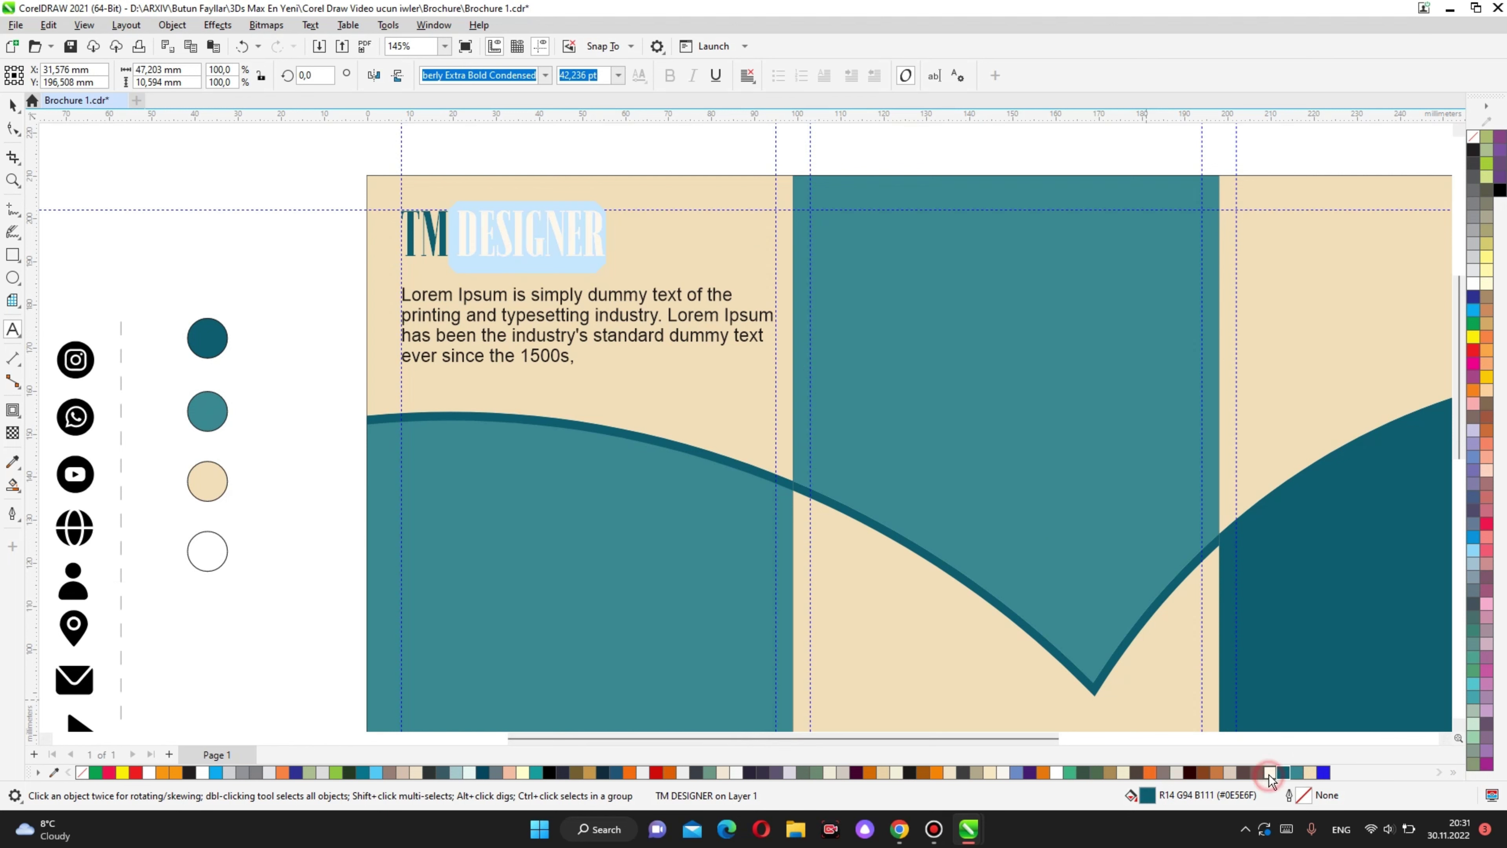
click(13, 106)
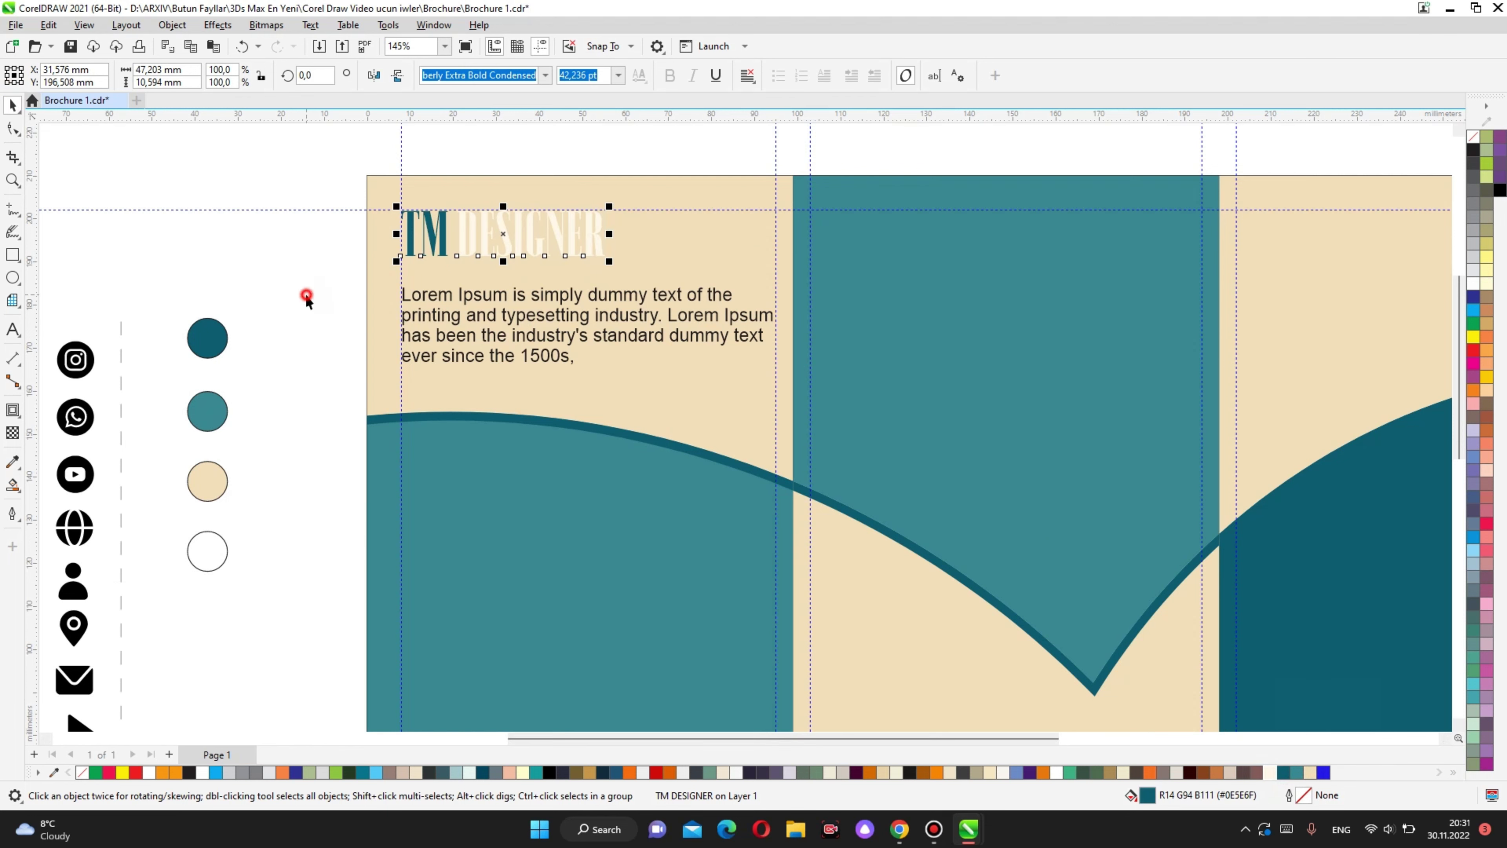
Move the heading down and nudge the Lorem paragraph up beneath it
scroll(399, 237, down, 1)
scroll(491, 238, up, 2)
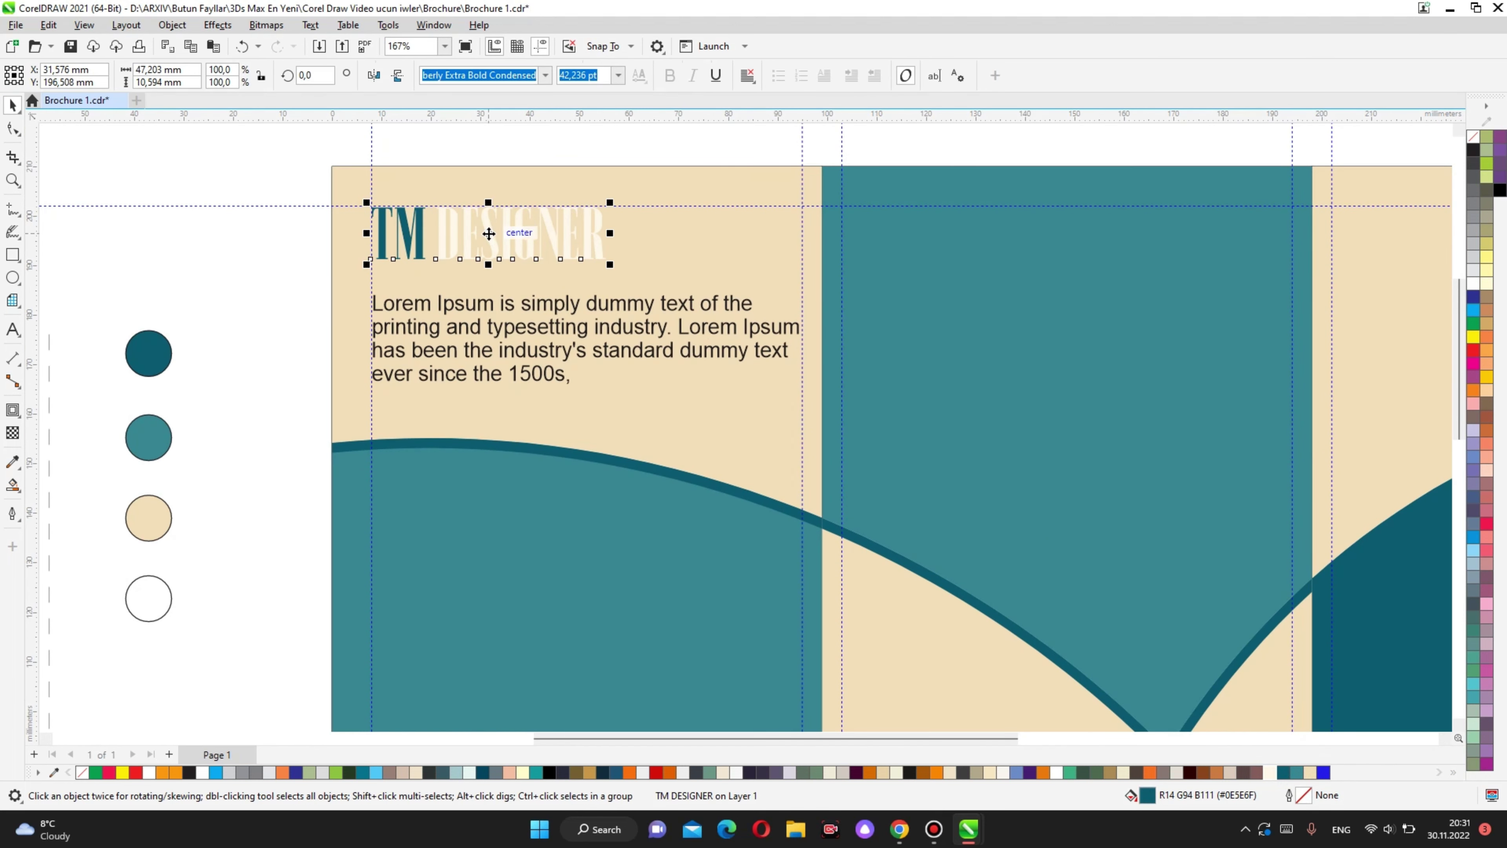
drag(488, 233, 488, 250)
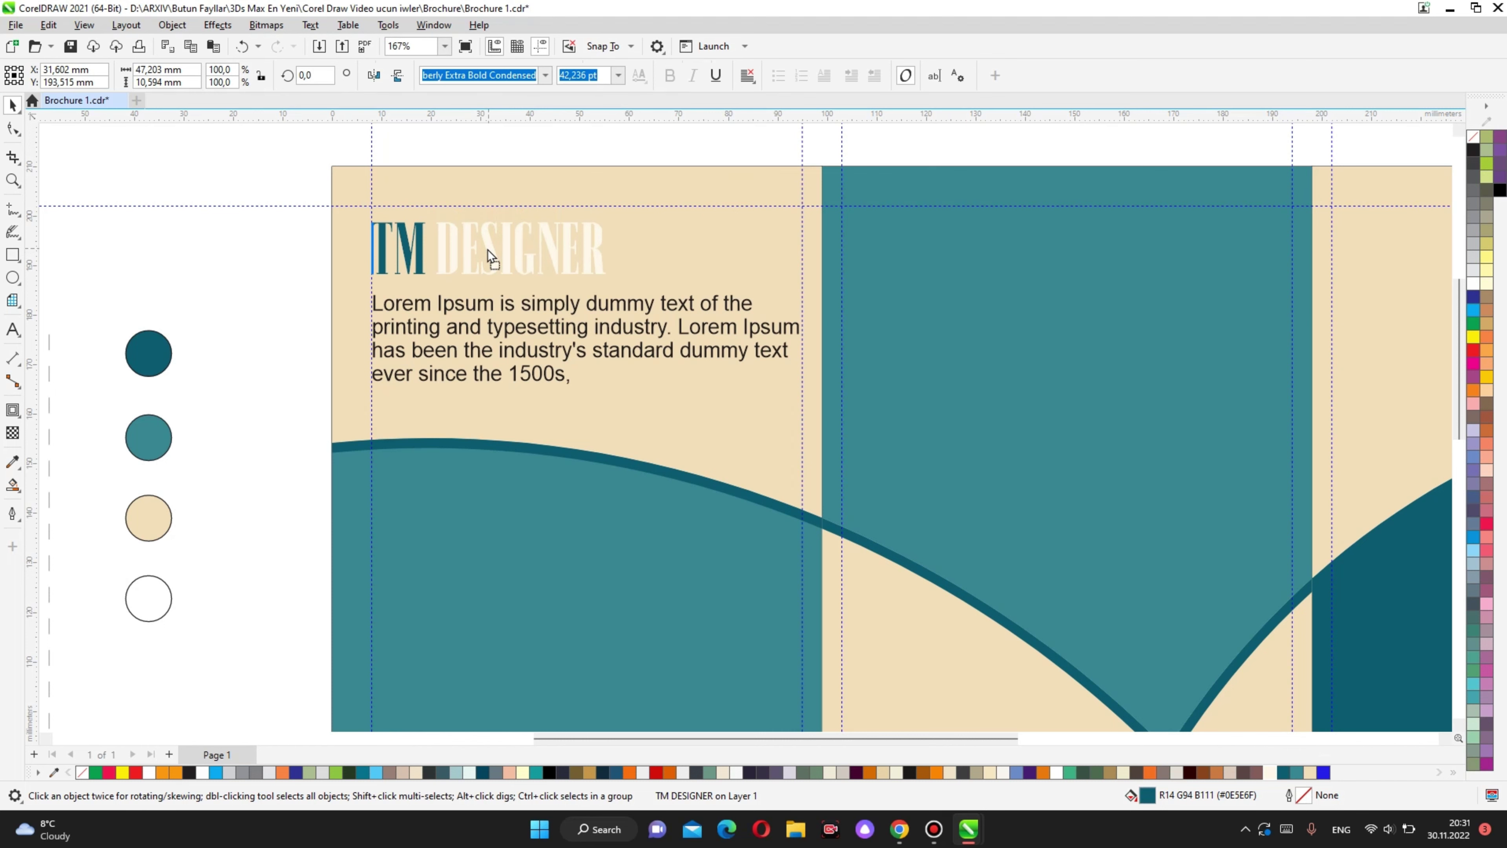
click(488, 324)
drag(588, 342, 587, 335)
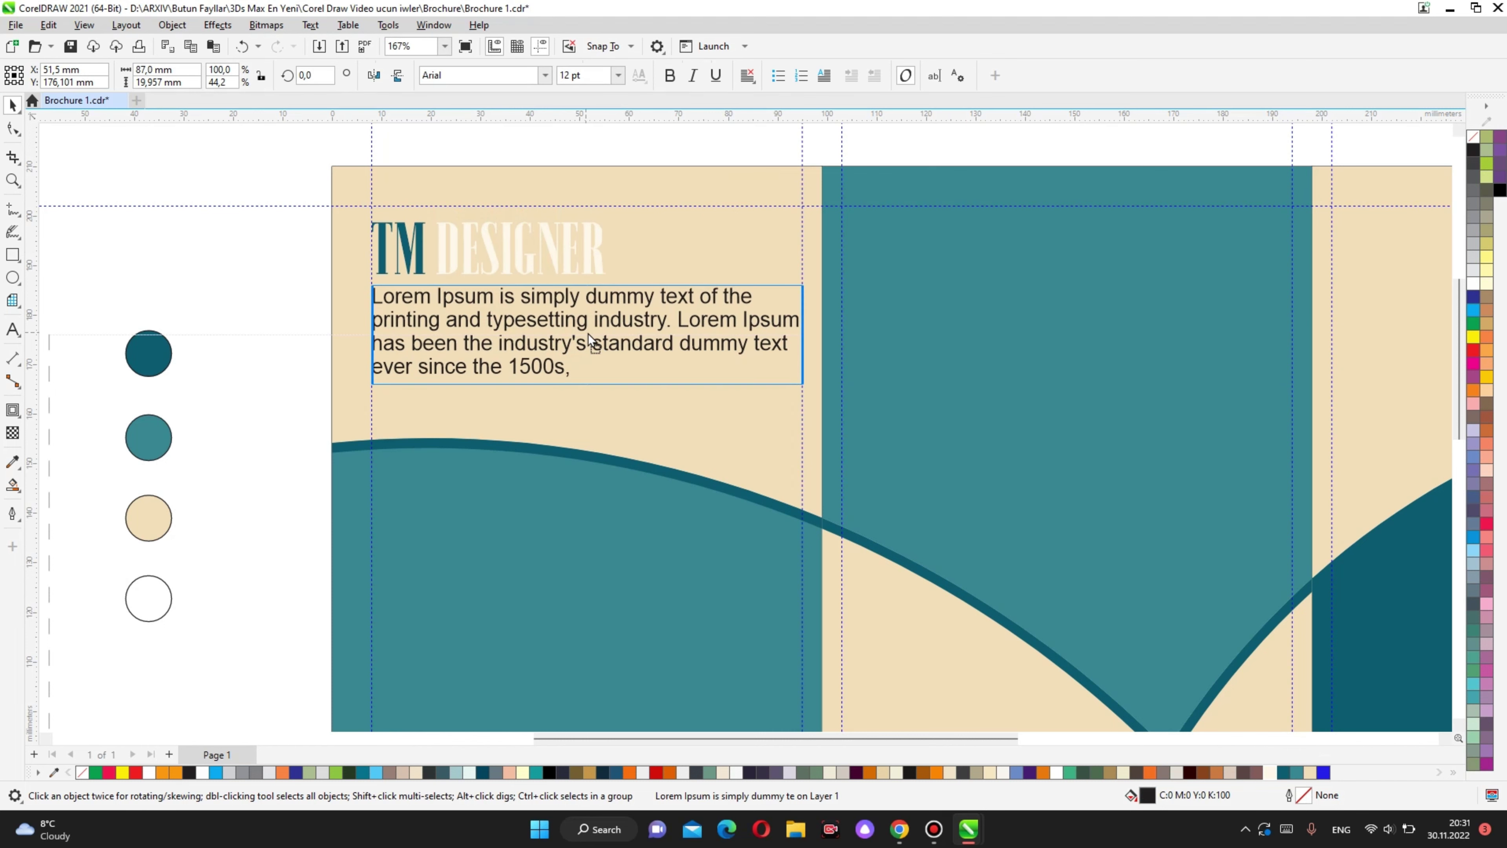
click(202, 222)
Recolour the word DESIGNER a lighter teal
scroll(419, 269, down, 3)
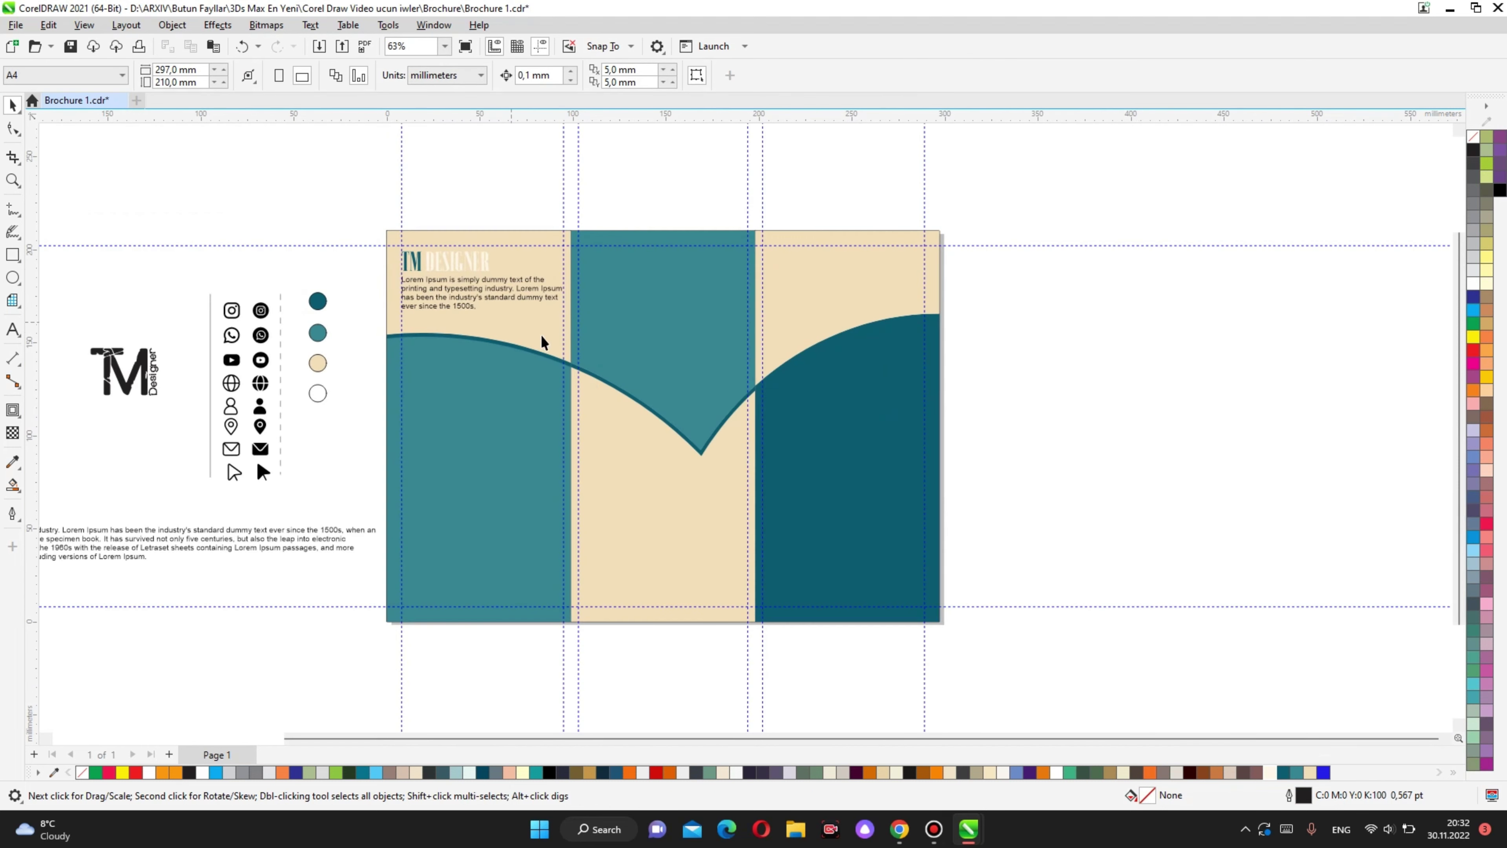
scroll(447, 260, up, 3)
double_click(398, 251)
drag(382, 255, 544, 266)
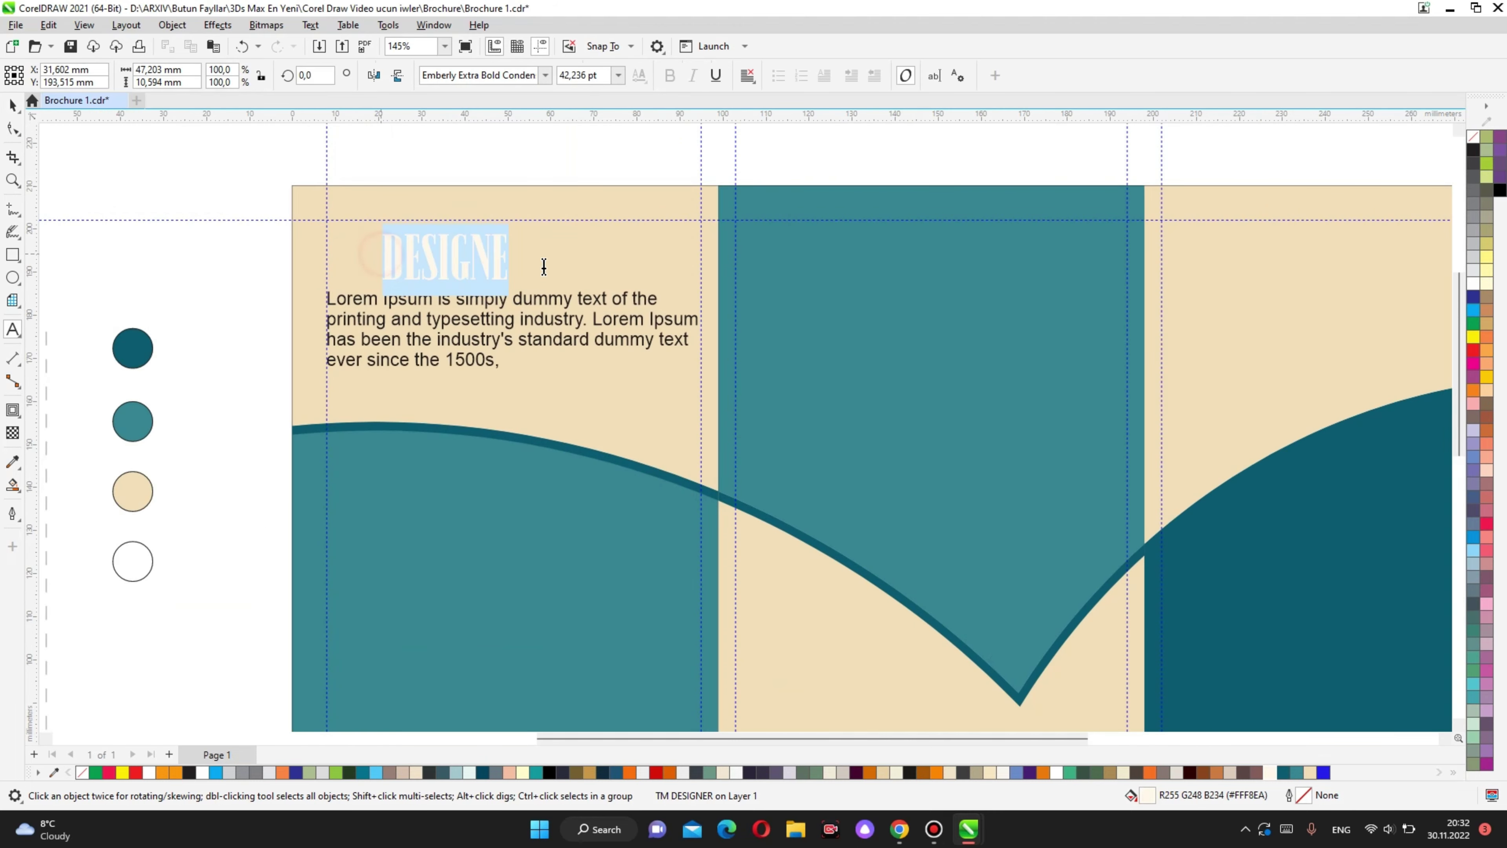
click(1294, 772)
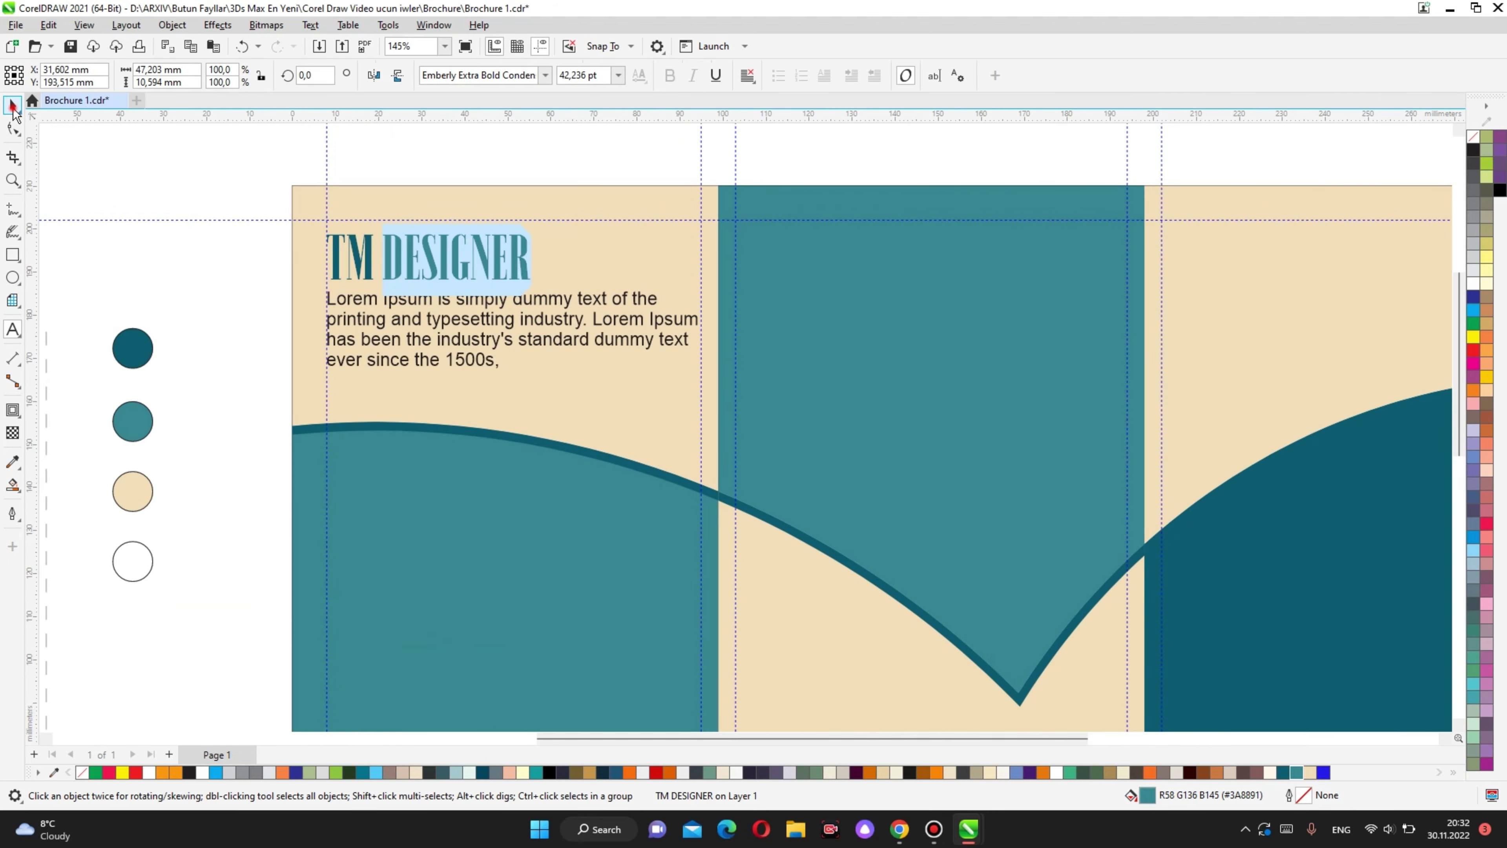
click(13, 105)
click(158, 262)
scroll(284, 258, down, 3)
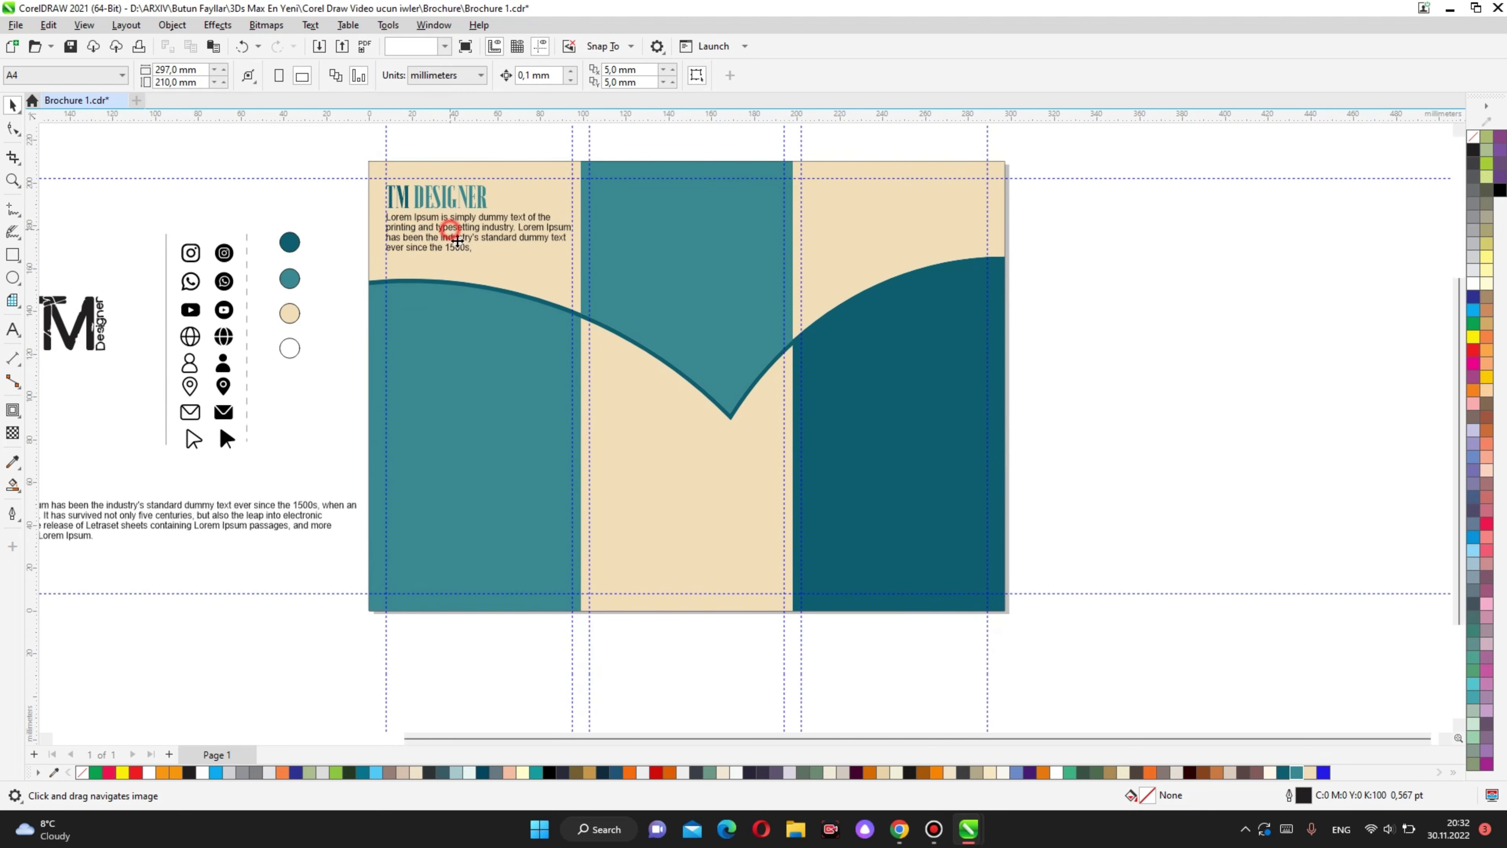
Duplicate the Lorem paragraph twice and space the three copies evenly down the teal panel
click(478, 242)
drag(478, 242, 481, 371)
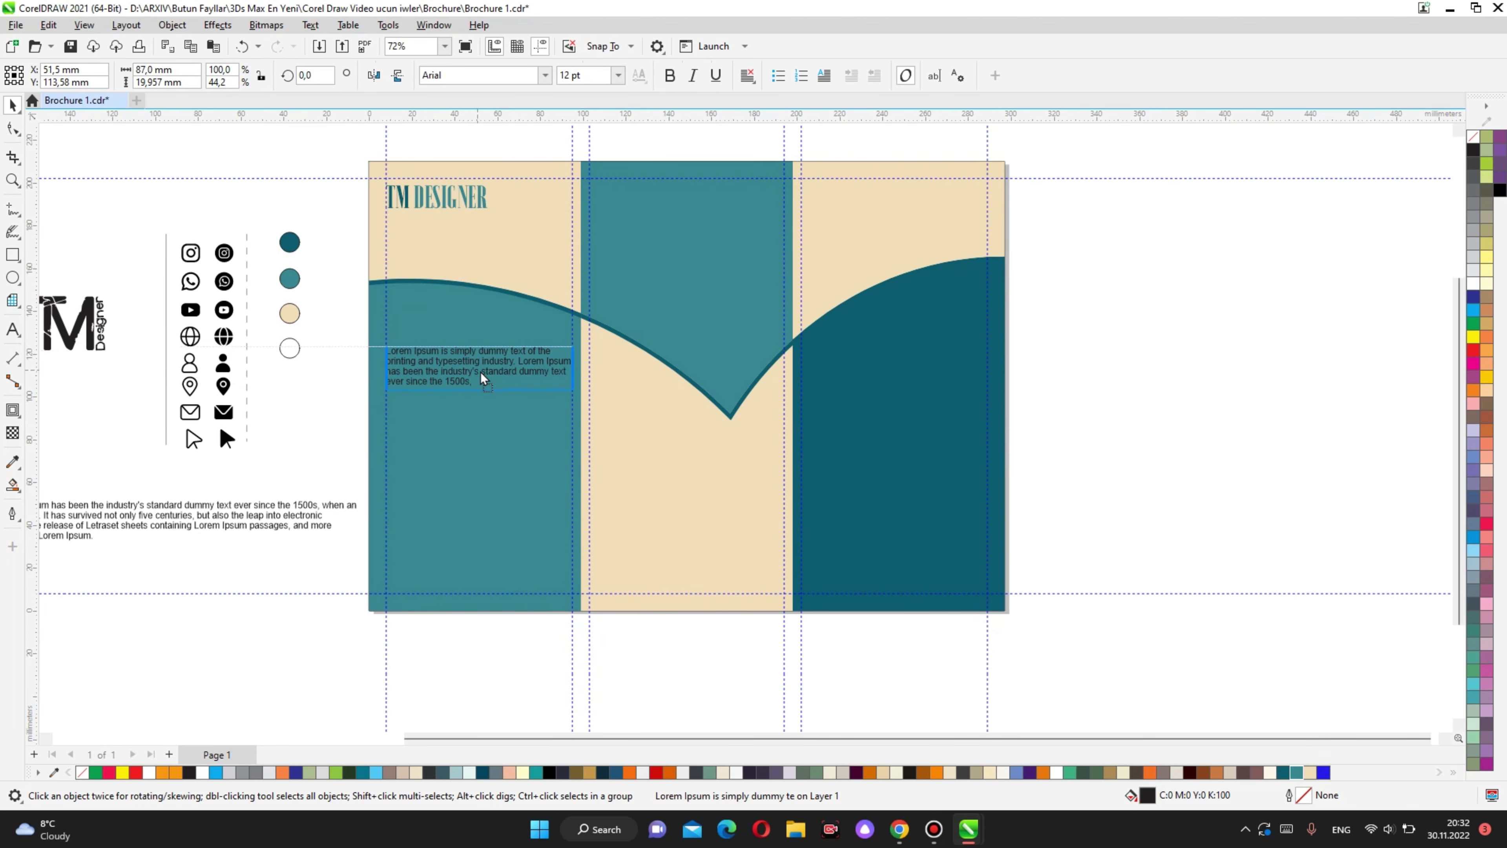
drag(481, 371, 484, 458)
click(453, 359)
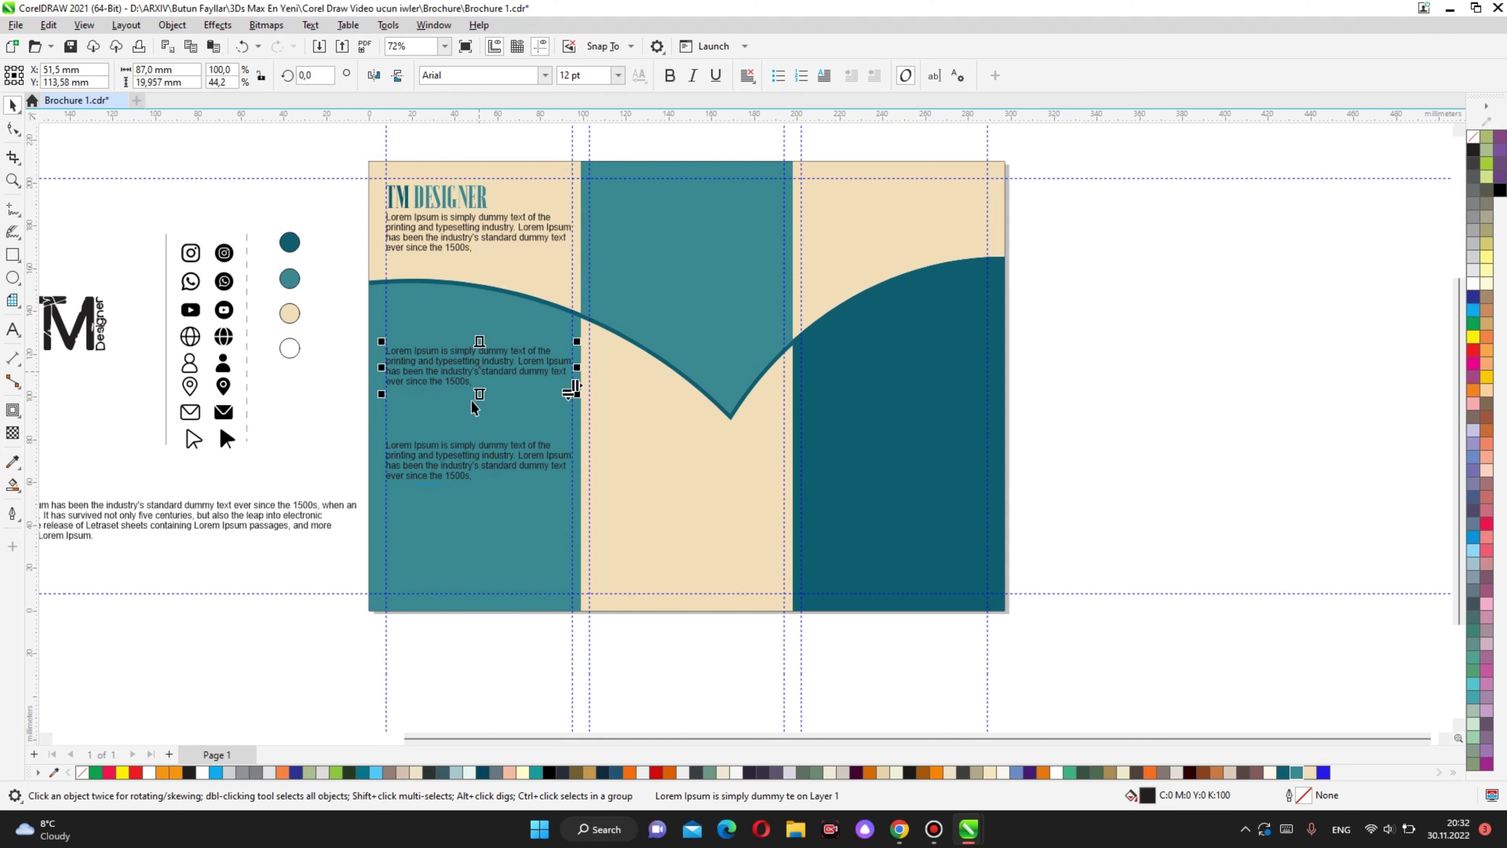
mouse_move(475, 356)
mouse_down()
mouse_move(473, 443)
mouse_move(467, 414)
mouse_up()
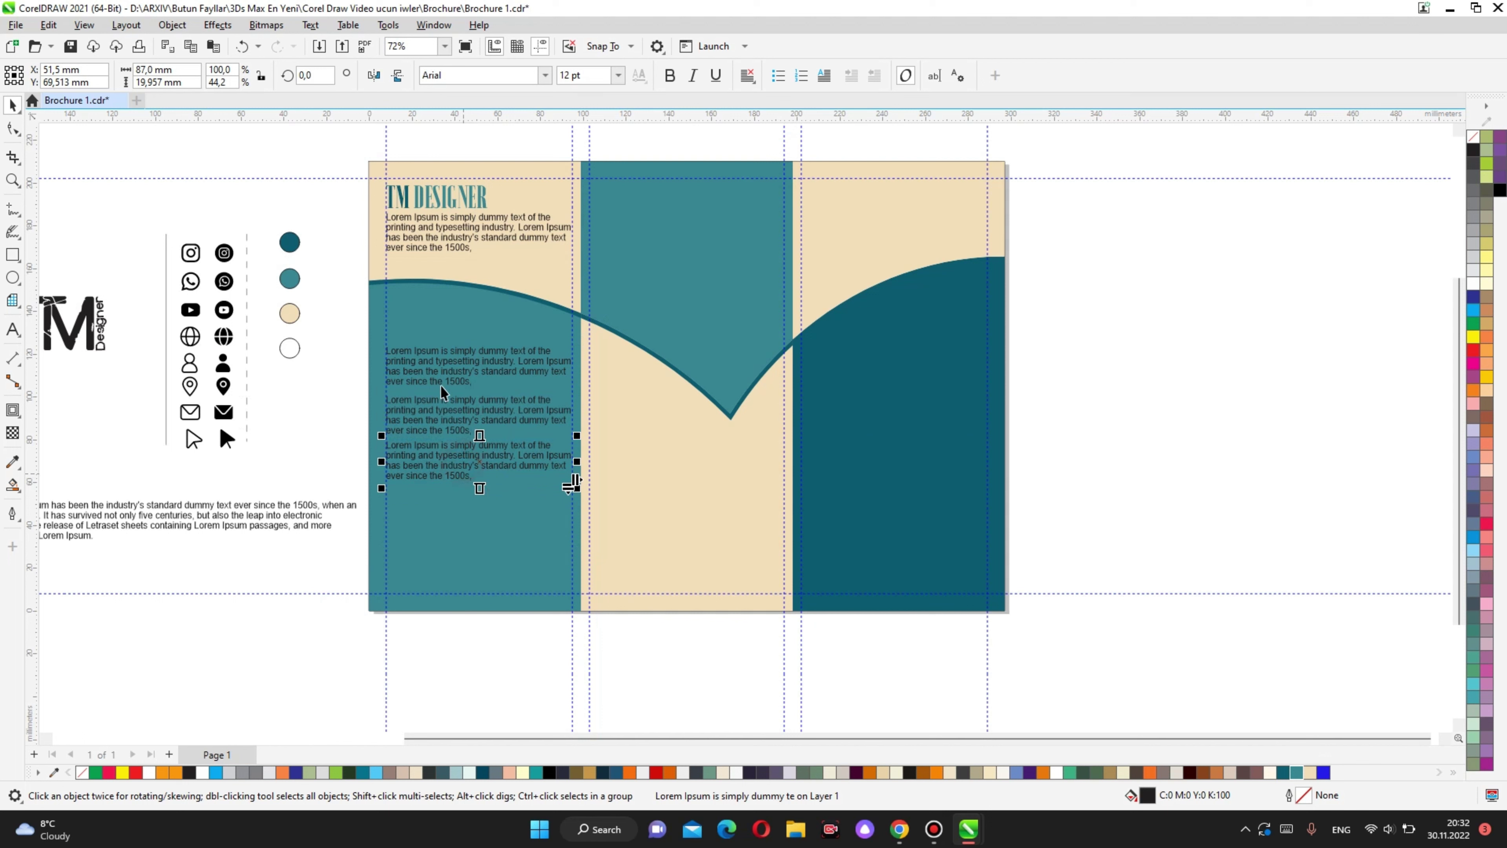
click(339, 338)
drag(451, 446, 456, 516)
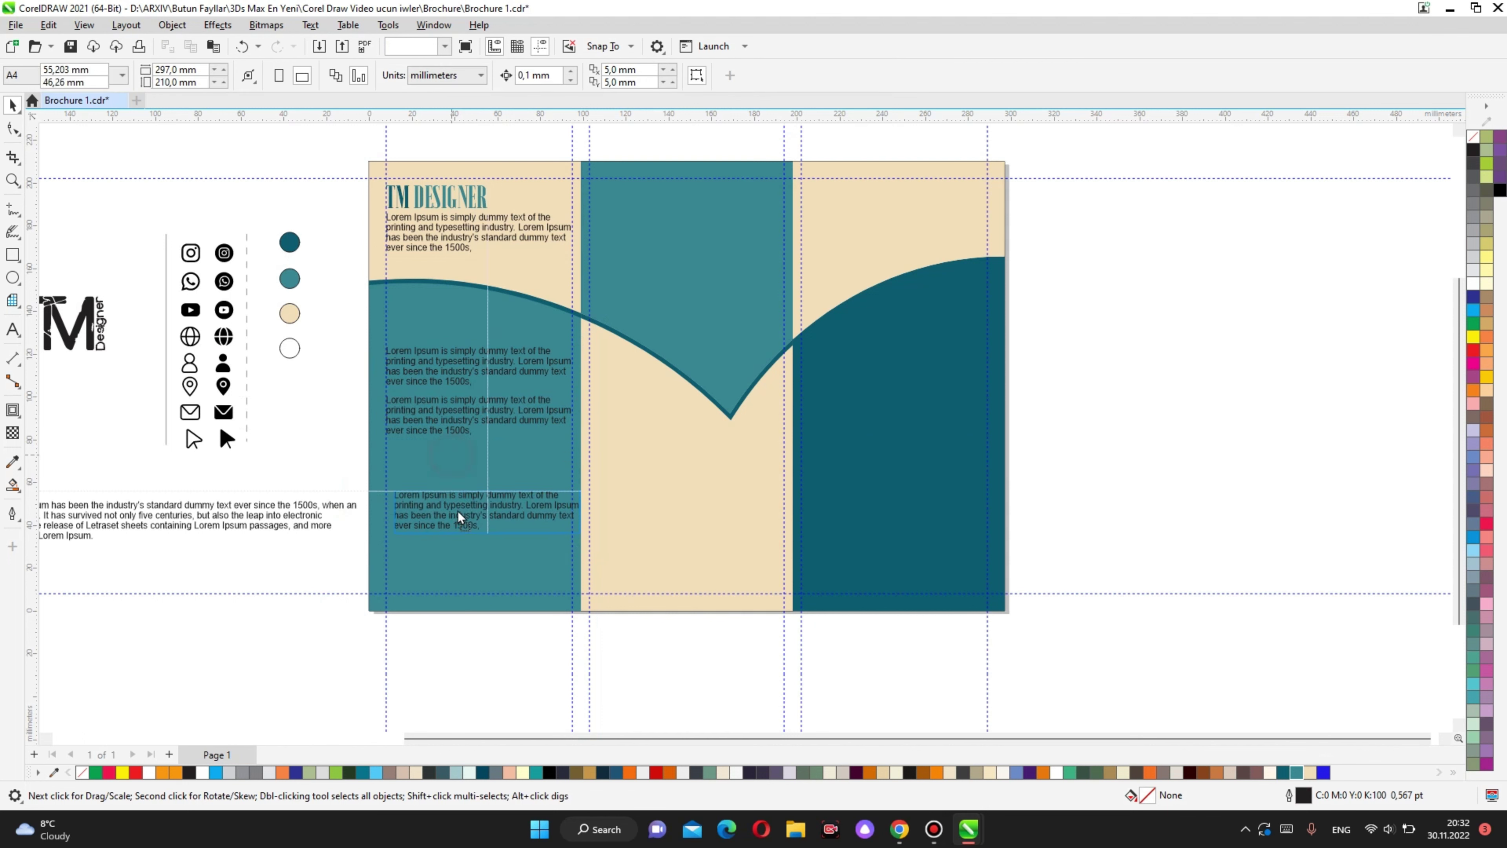
drag(451, 430, 449, 451)
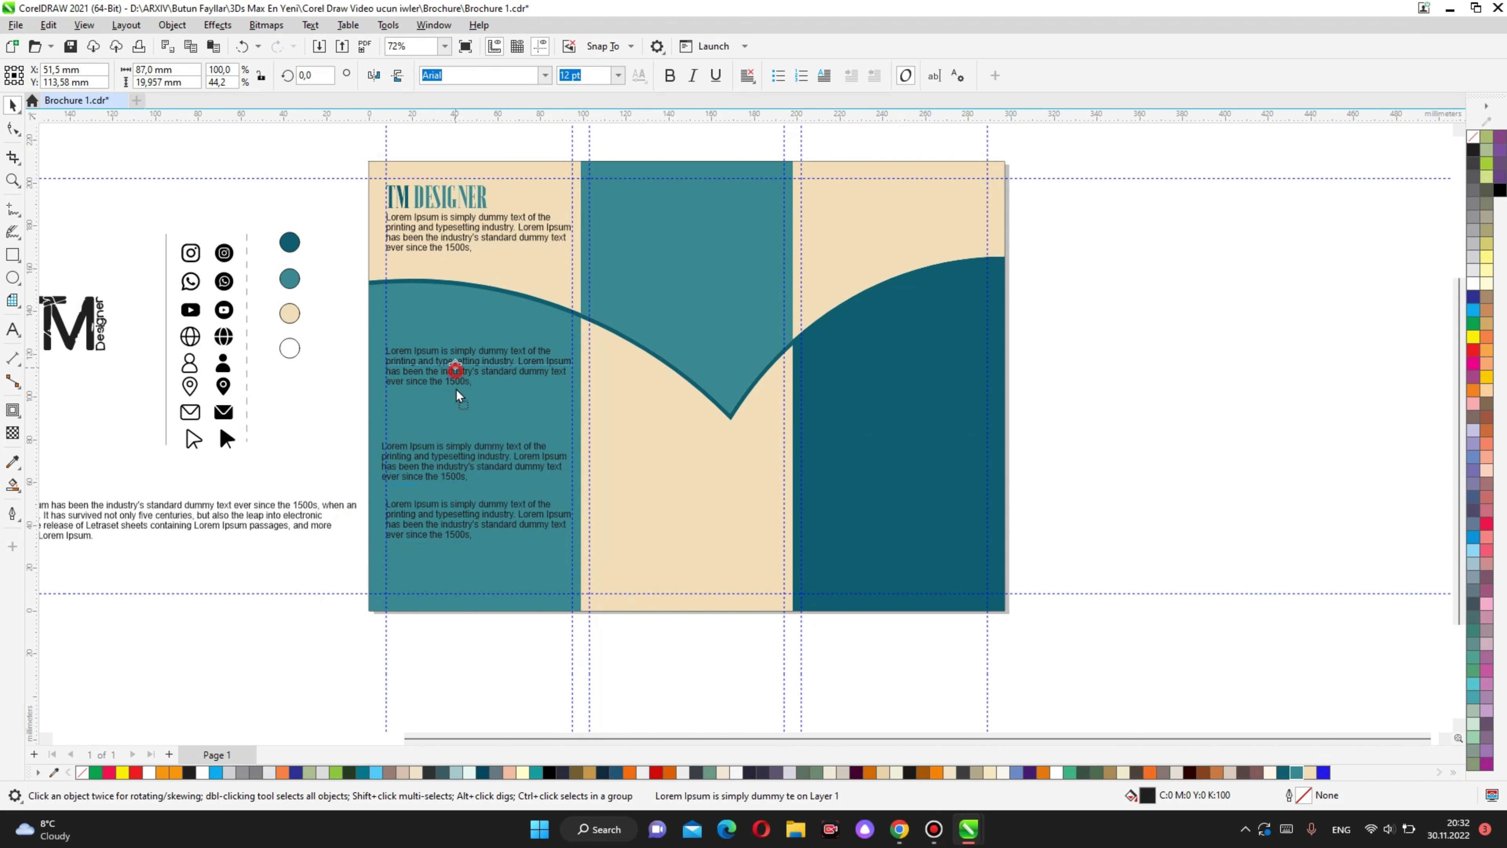
drag(456, 366, 455, 396)
click(346, 371)
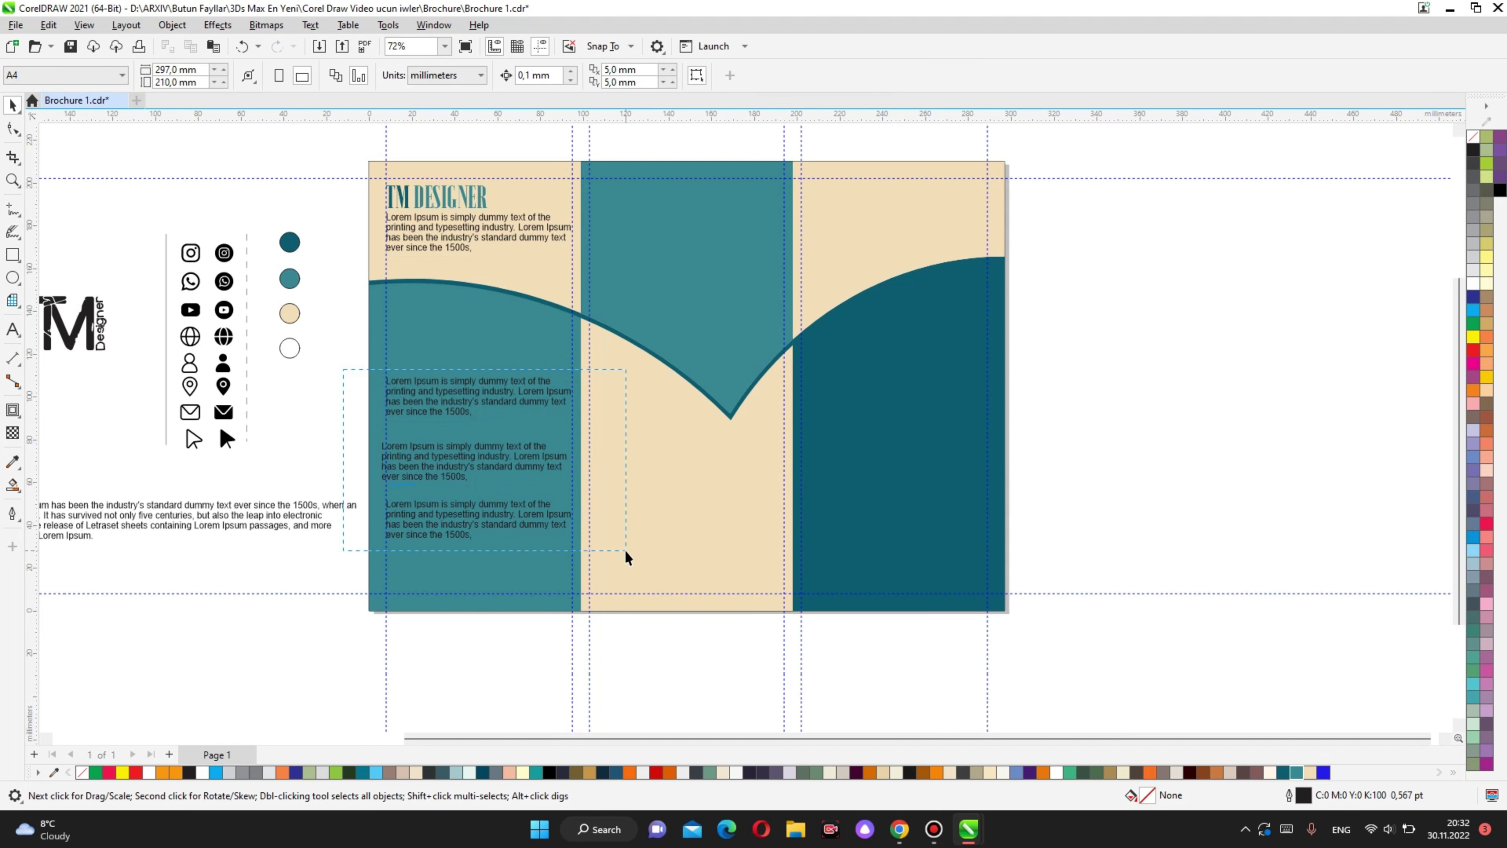
Eyedrop white onto the three body paragraphs, keeping the paragraph under the heading dark
drag(480, 491, 626, 557)
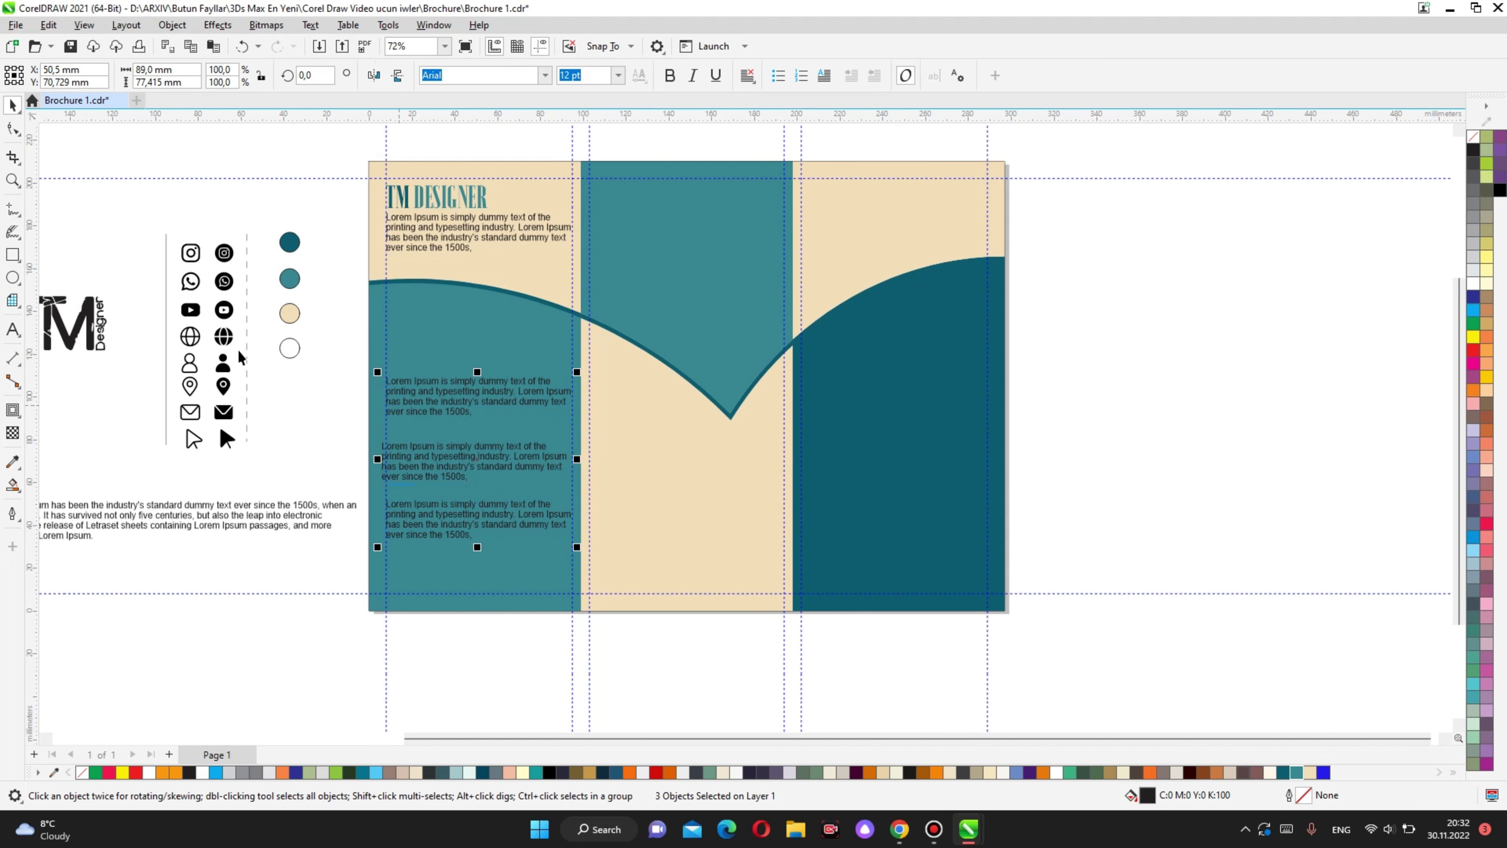
scroll(343, 406, up, 1)
click(235, 393)
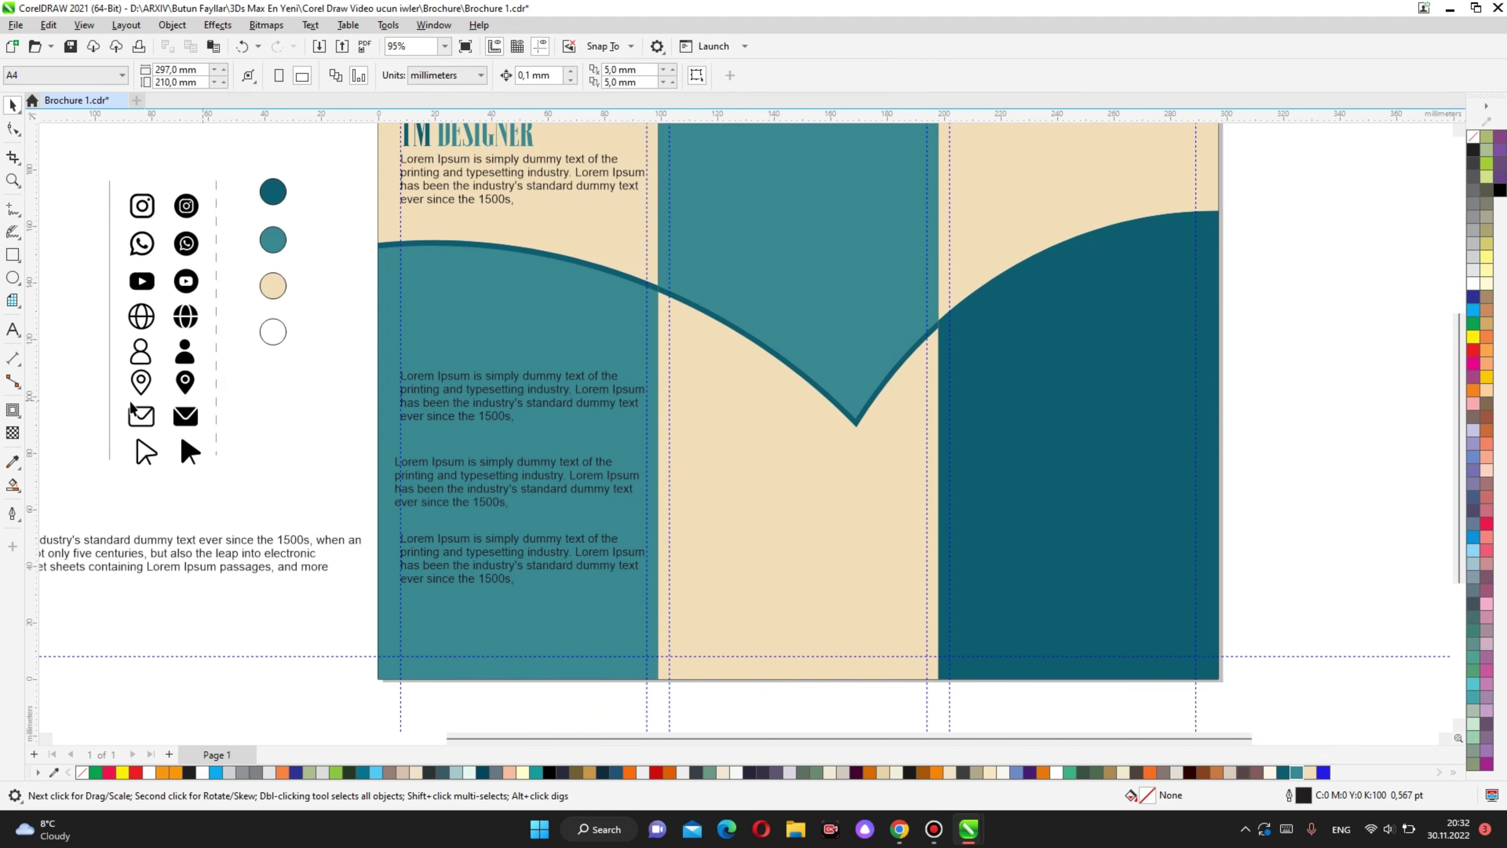
click(13, 459)
click(273, 332)
click(513, 391)
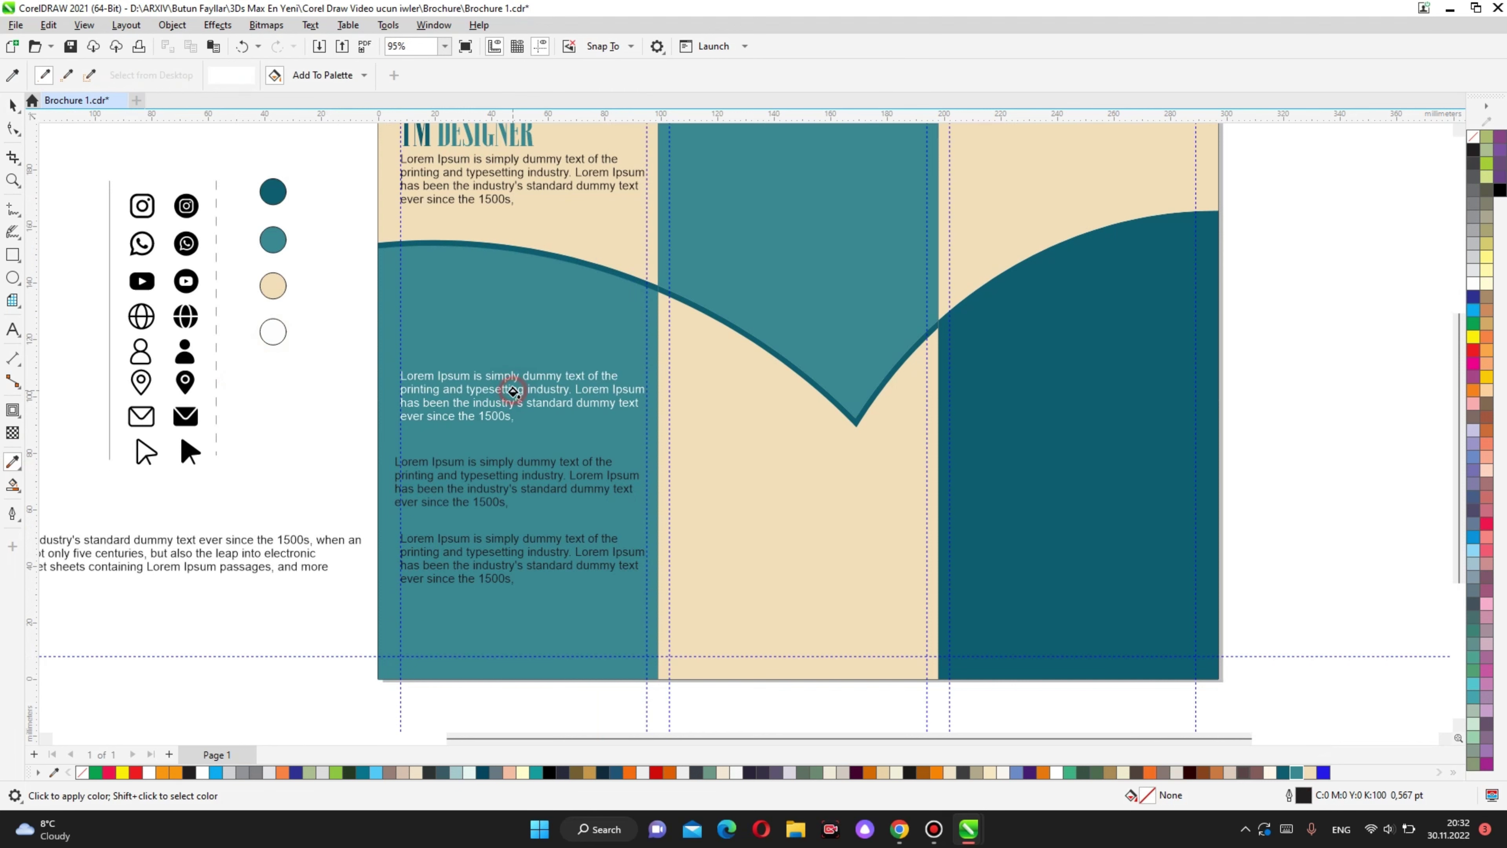
click(512, 477)
click(541, 541)
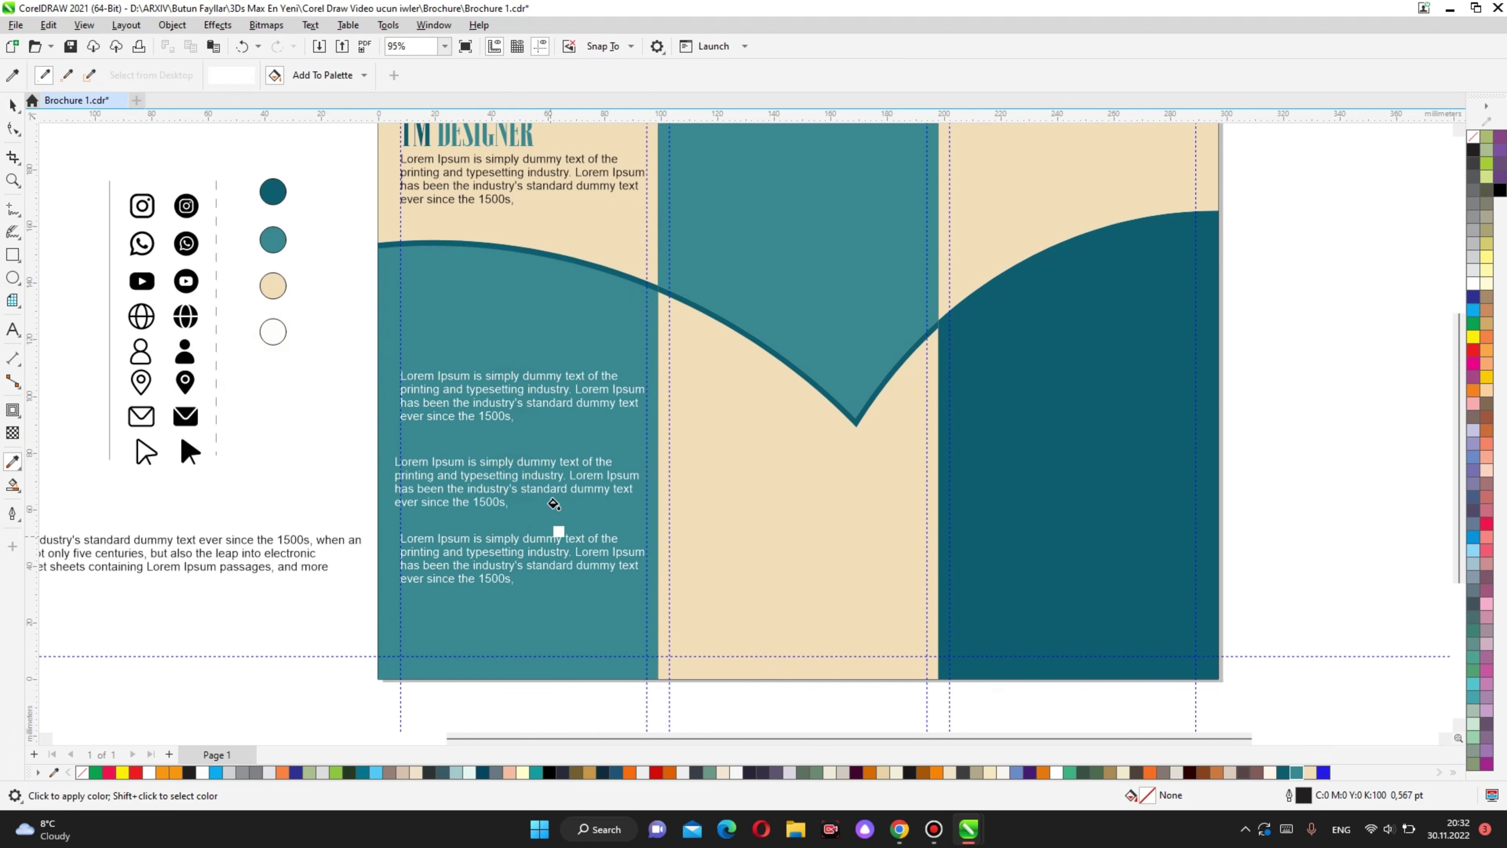
scroll(508, 211, up, 2)
click(507, 211)
scroll(522, 276, down, 3)
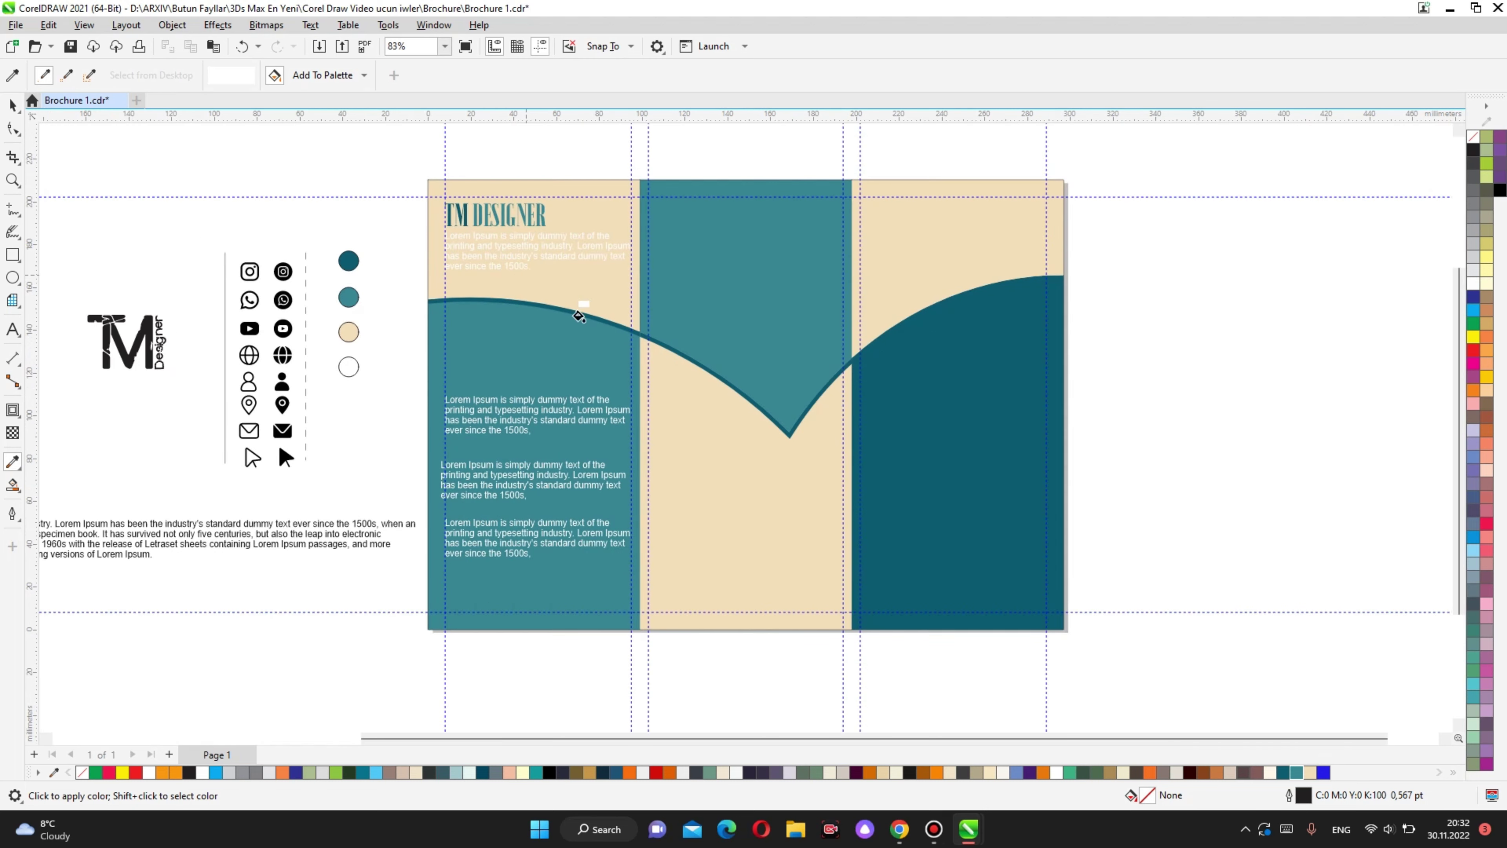
click(522, 269)
Select the paragraph under TM DESIGNER and browse the font list for Emberly
click(11, 105)
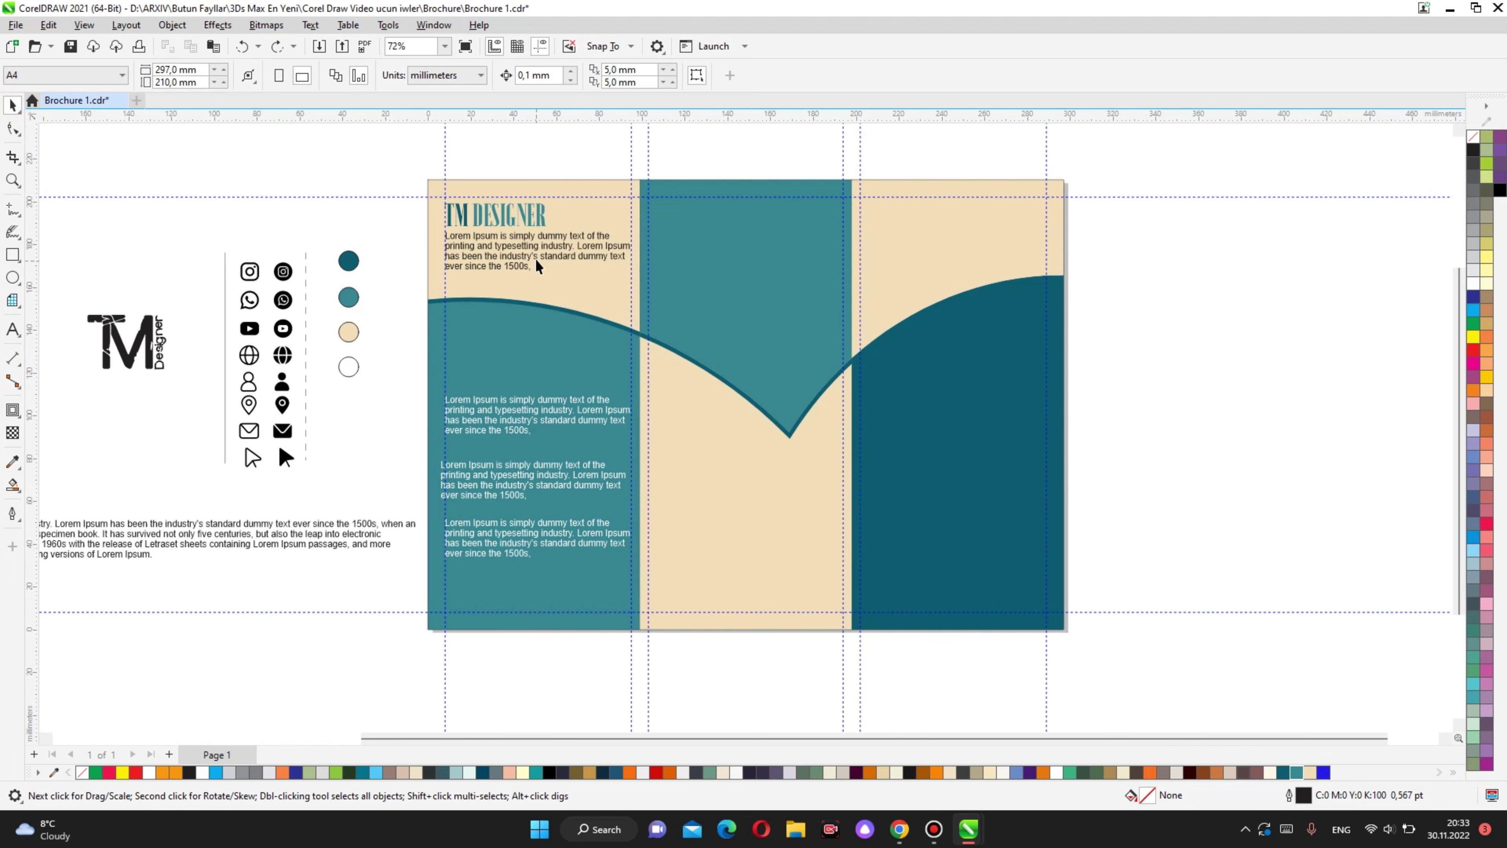
click(532, 258)
text(Emberly)
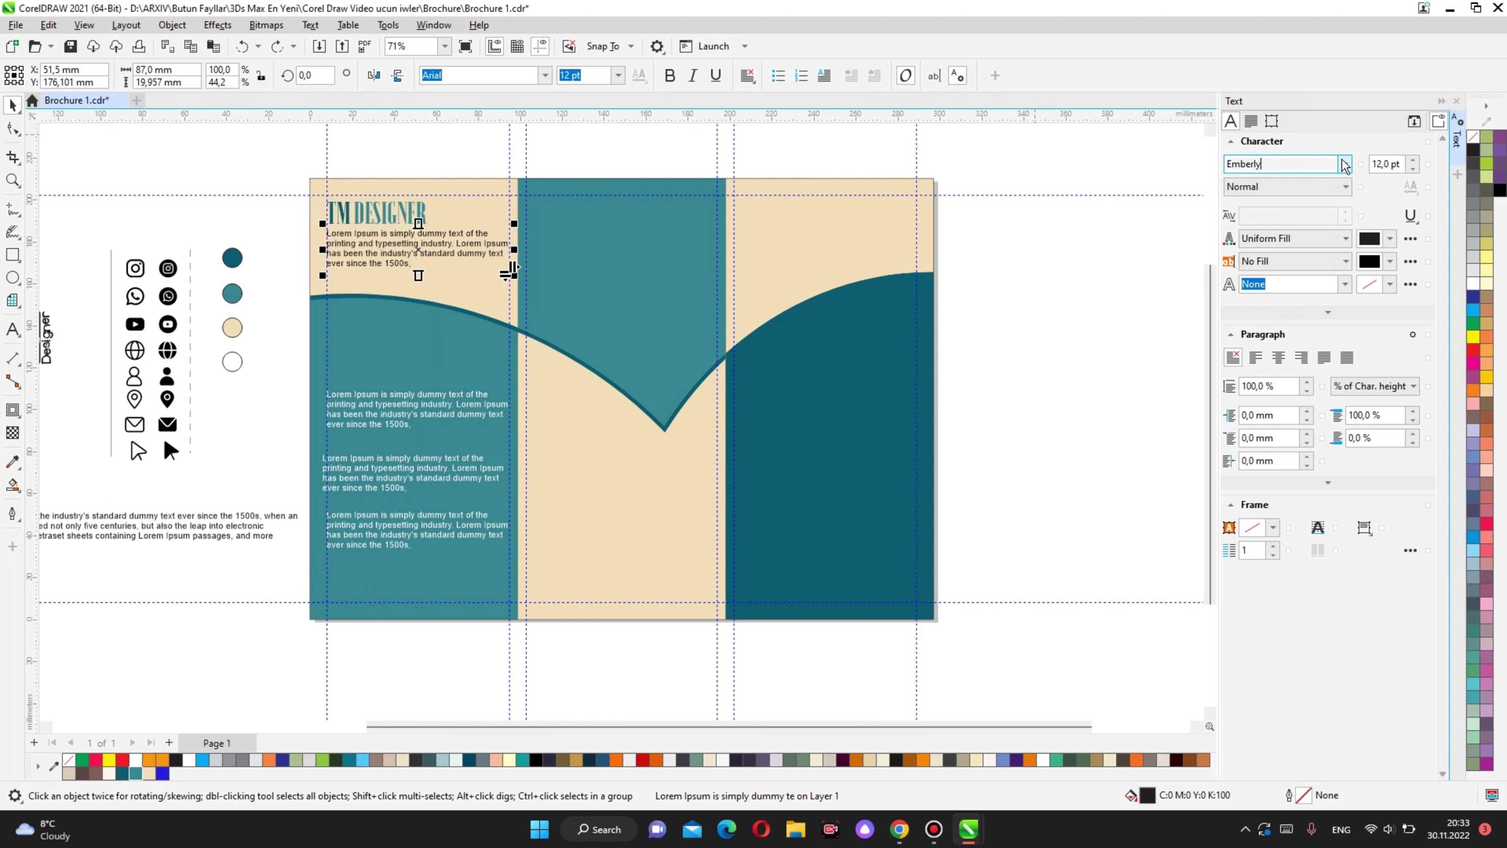
click(1345, 165)
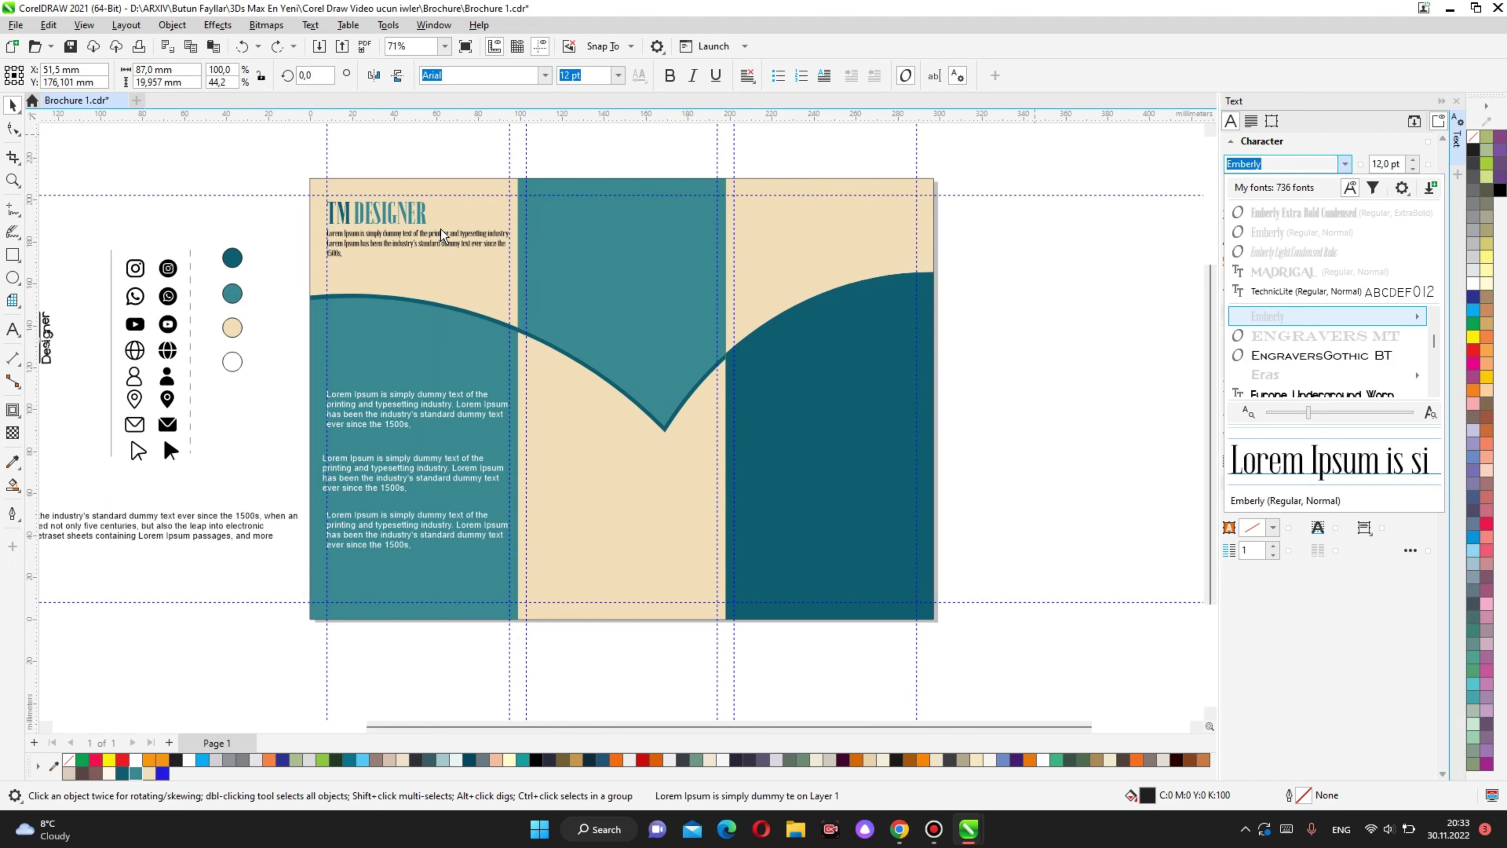
scroll(437, 199, up, 2)
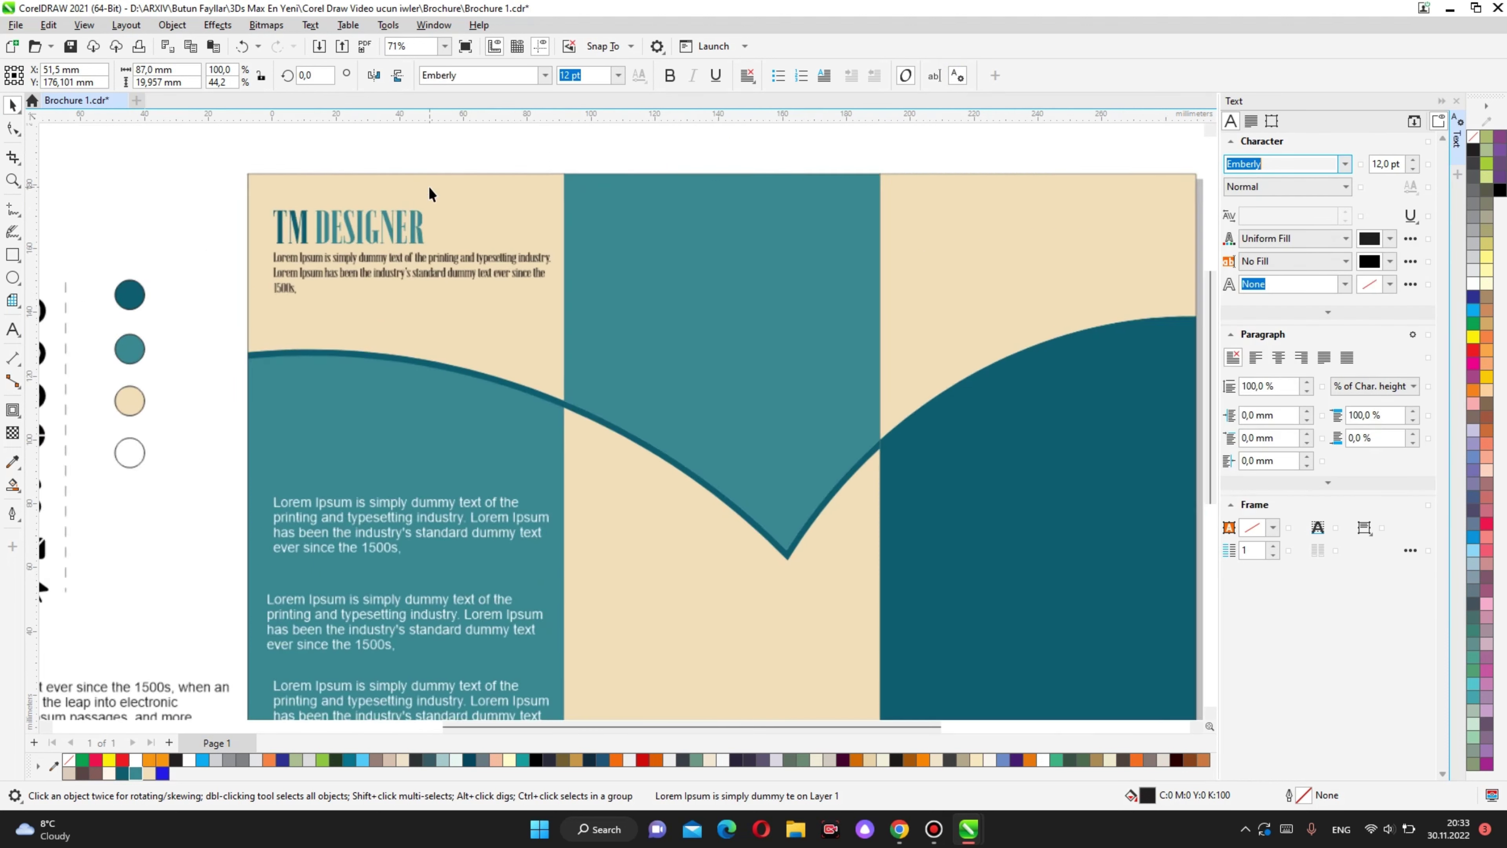
click(1345, 165)
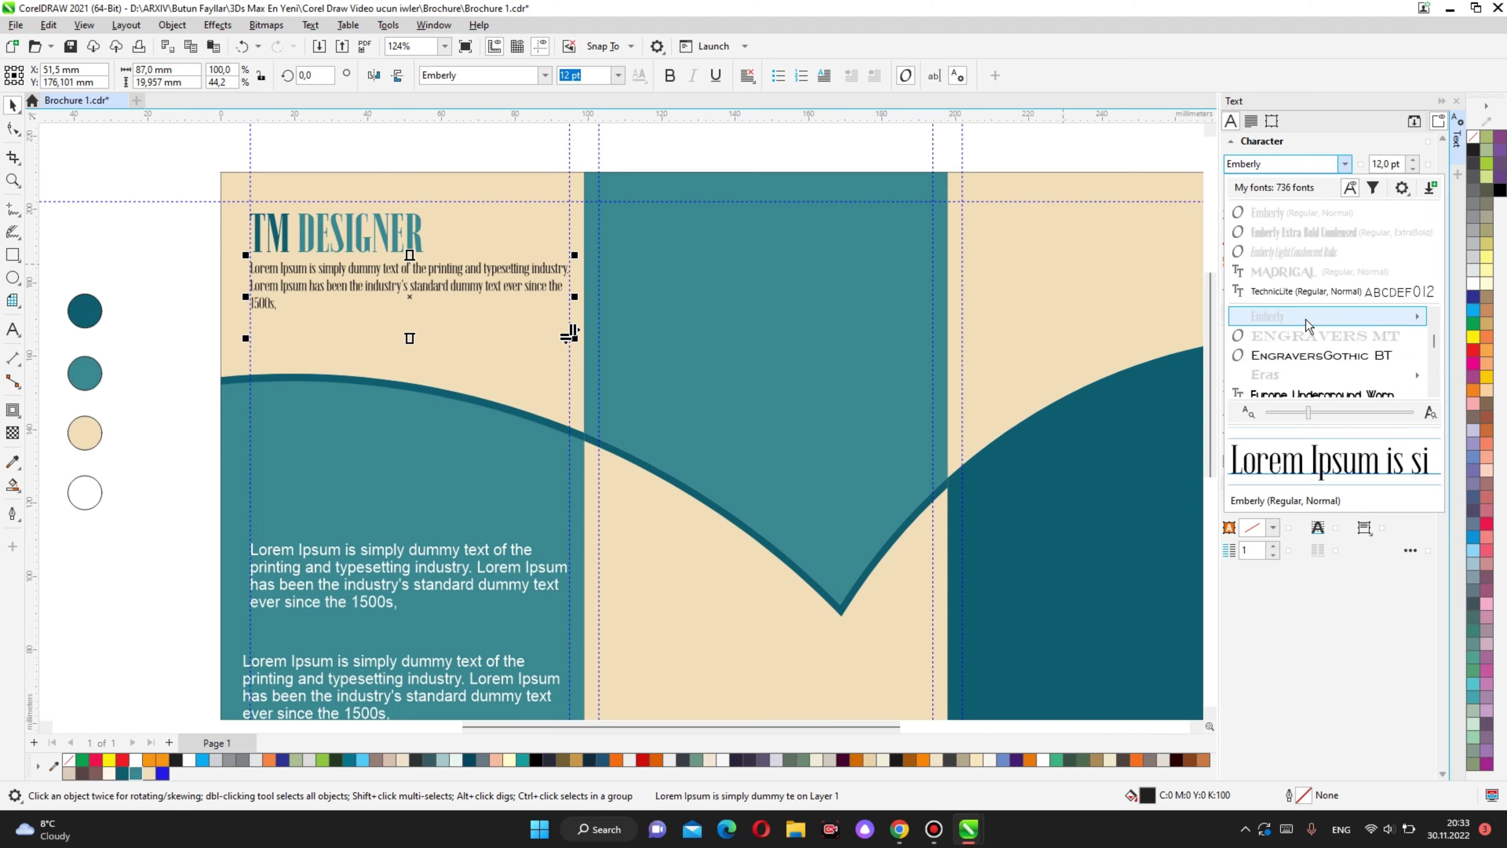
key(Escape)
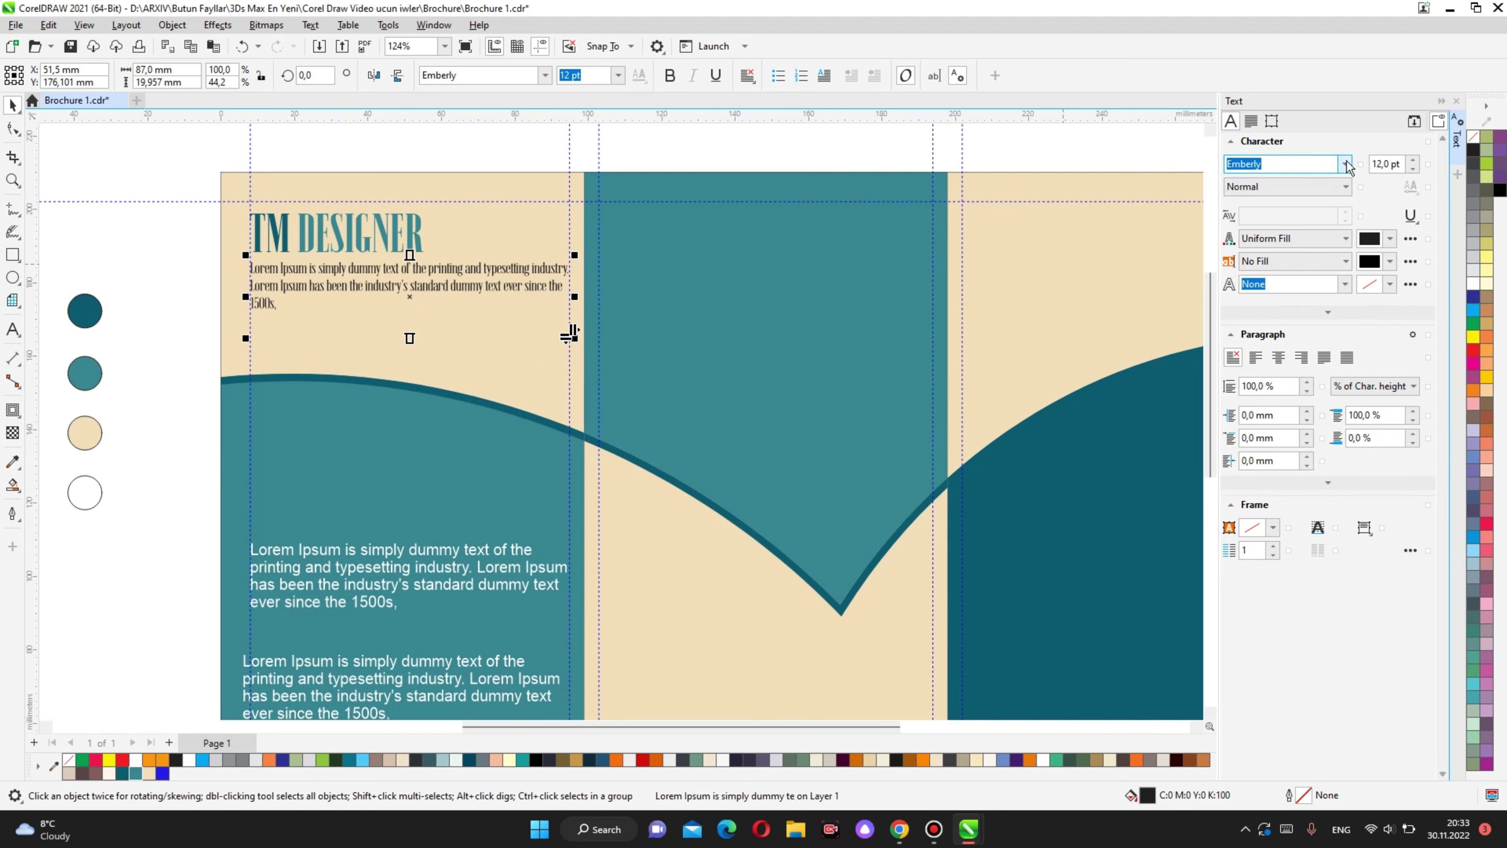
click(1345, 164)
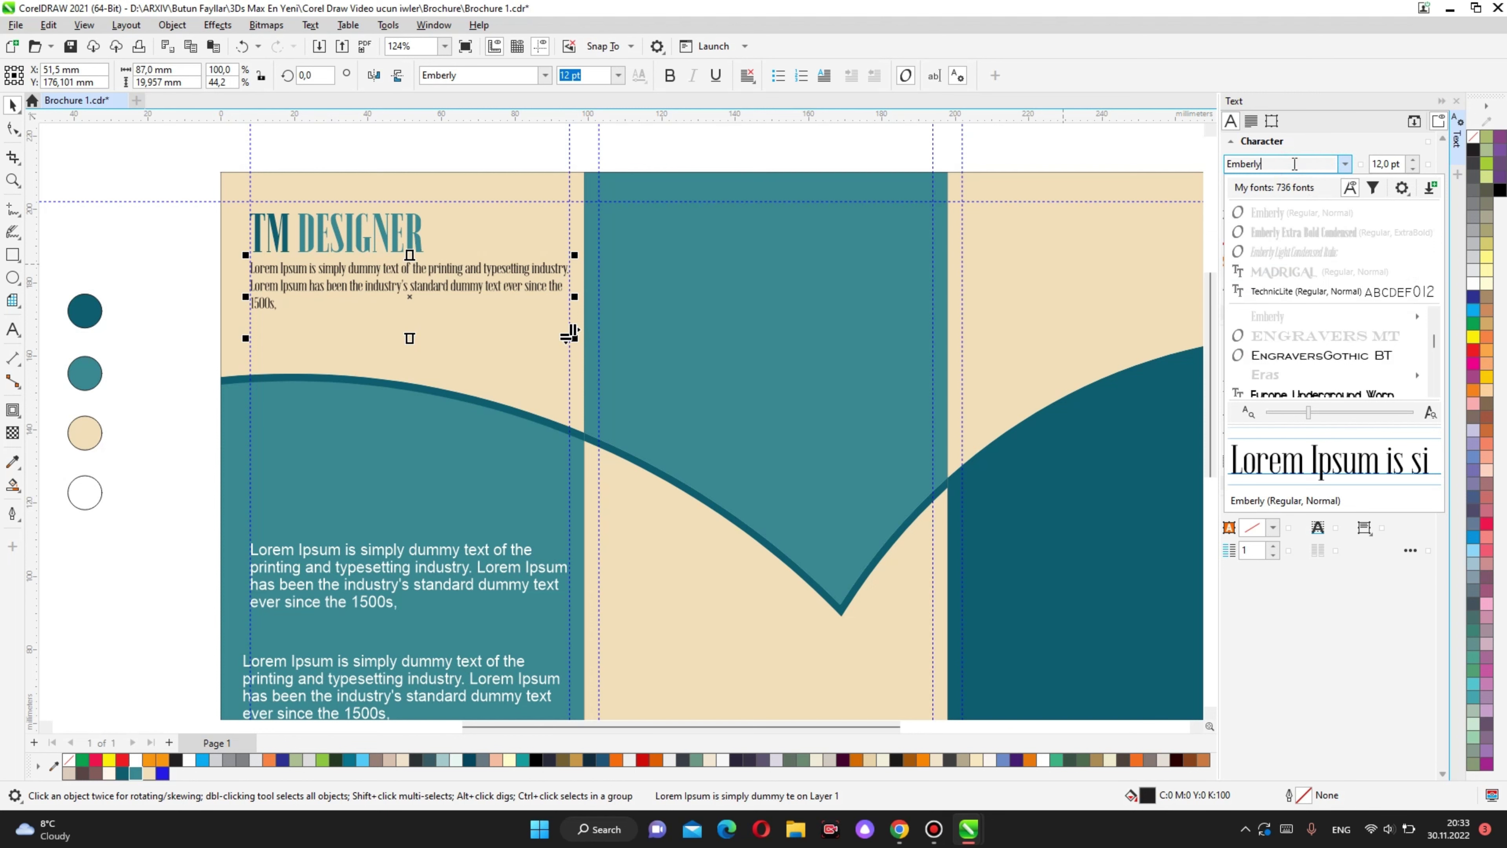
click(1346, 165)
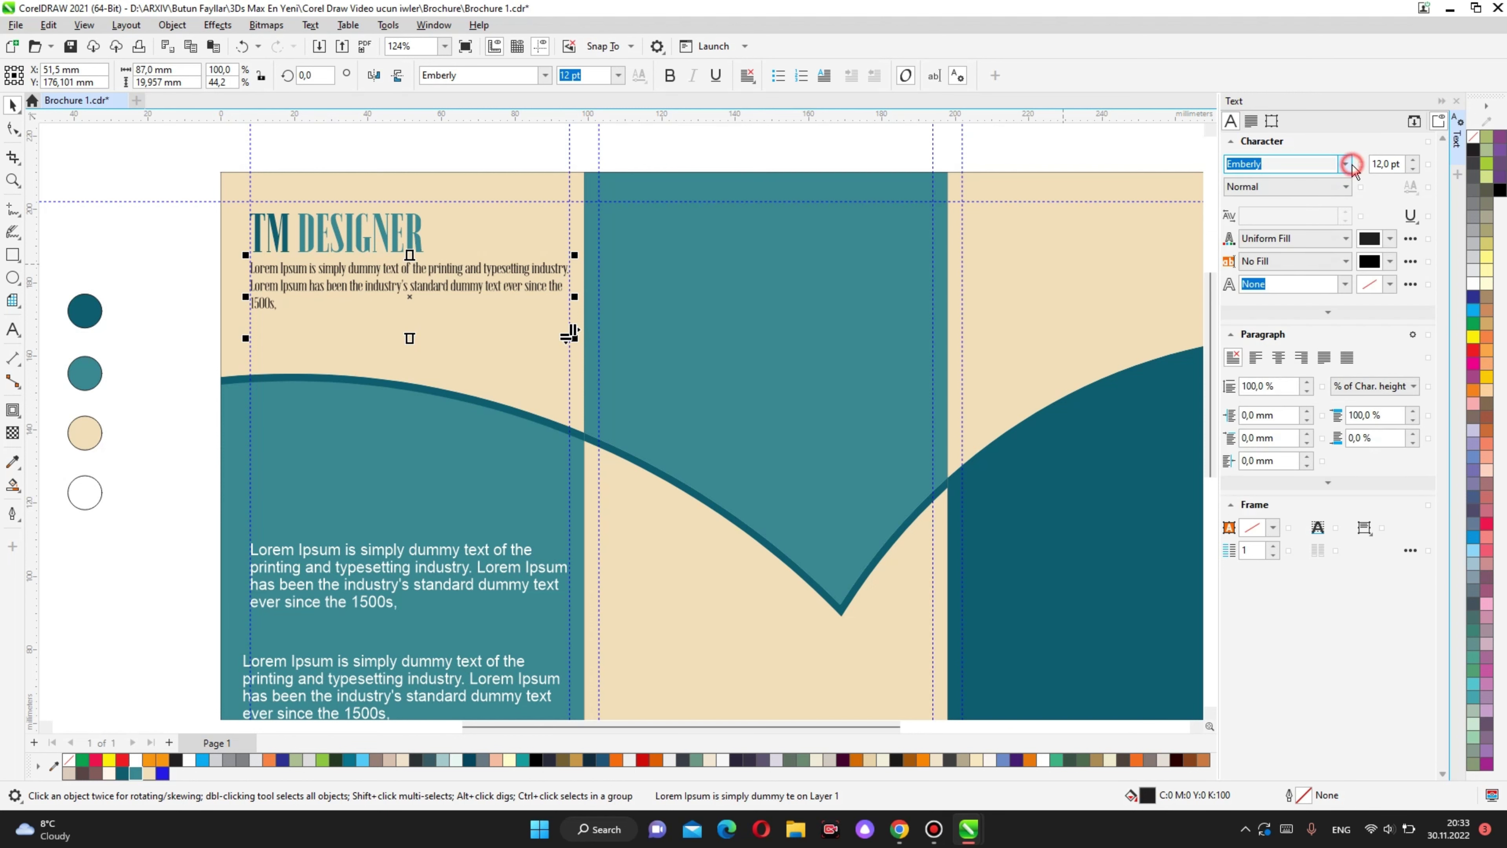
click(1351, 167)
click(1351, 168)
Apply Emberly Extra Bold to the paragraph through Text Properties
key(ctrl+t)
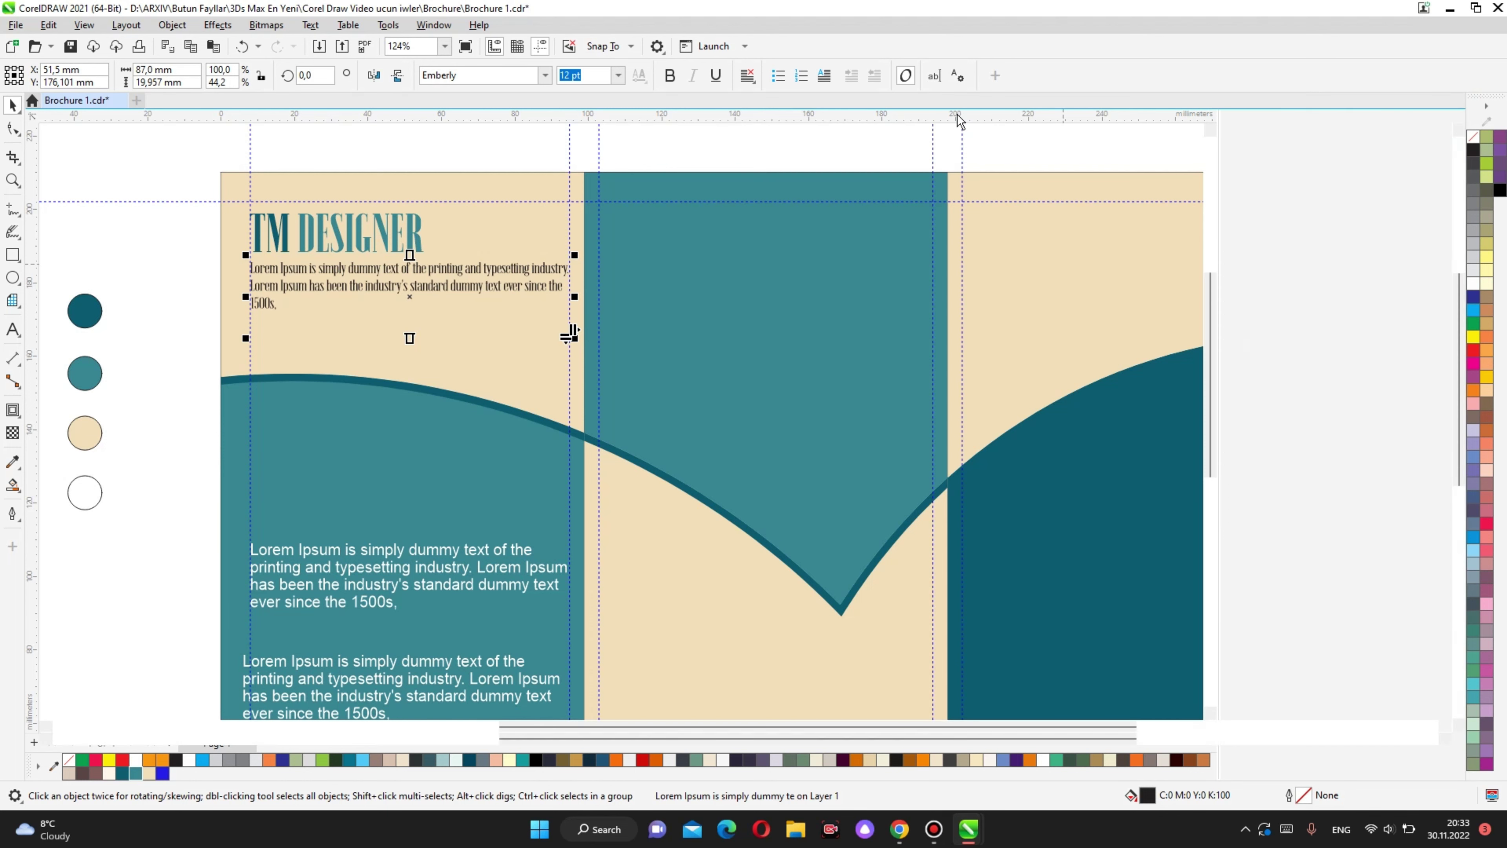
click(963, 78)
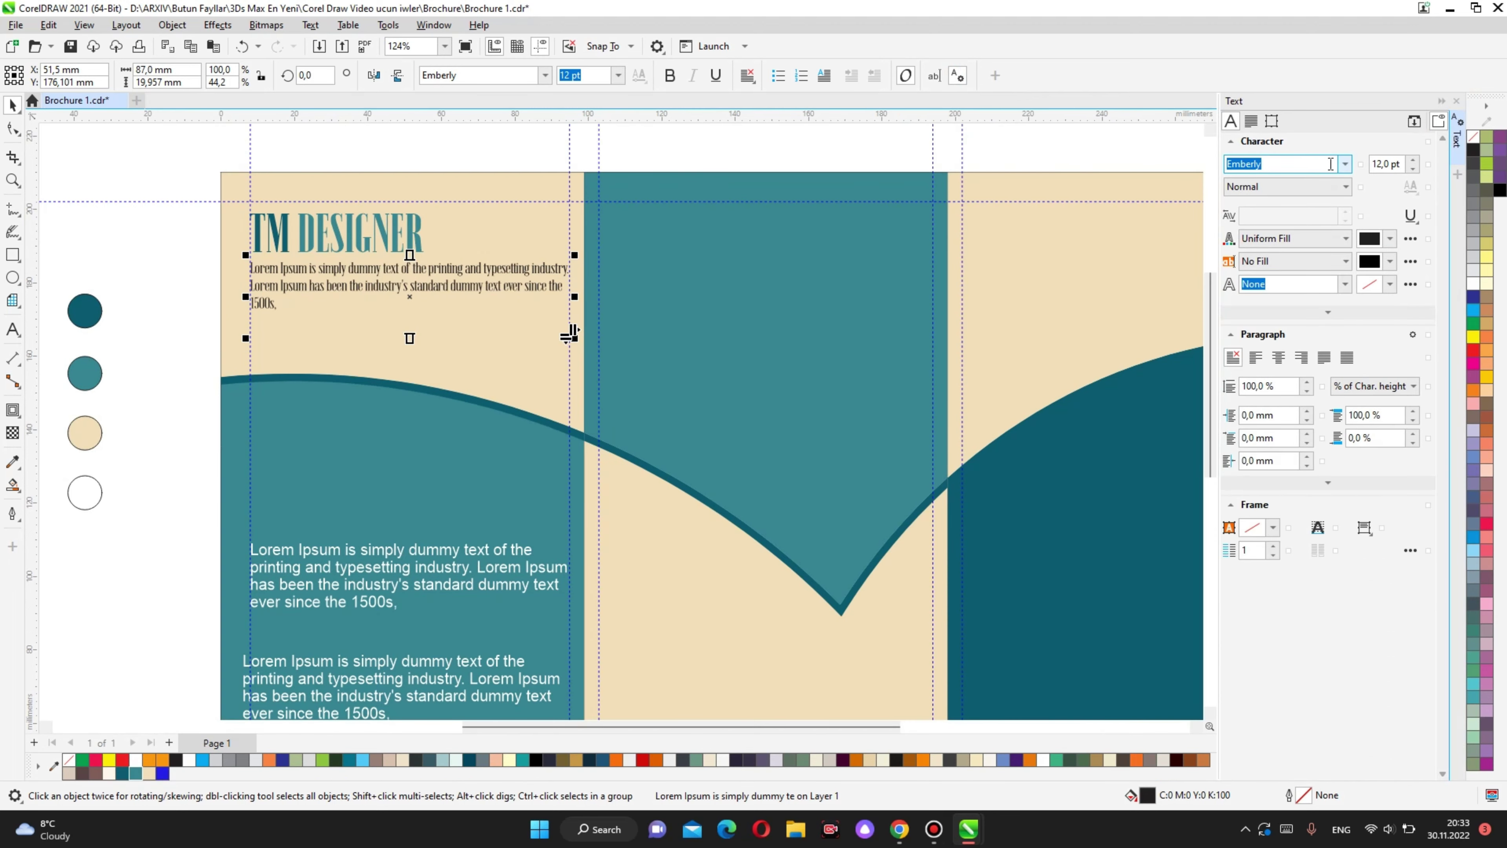
click(1346, 167)
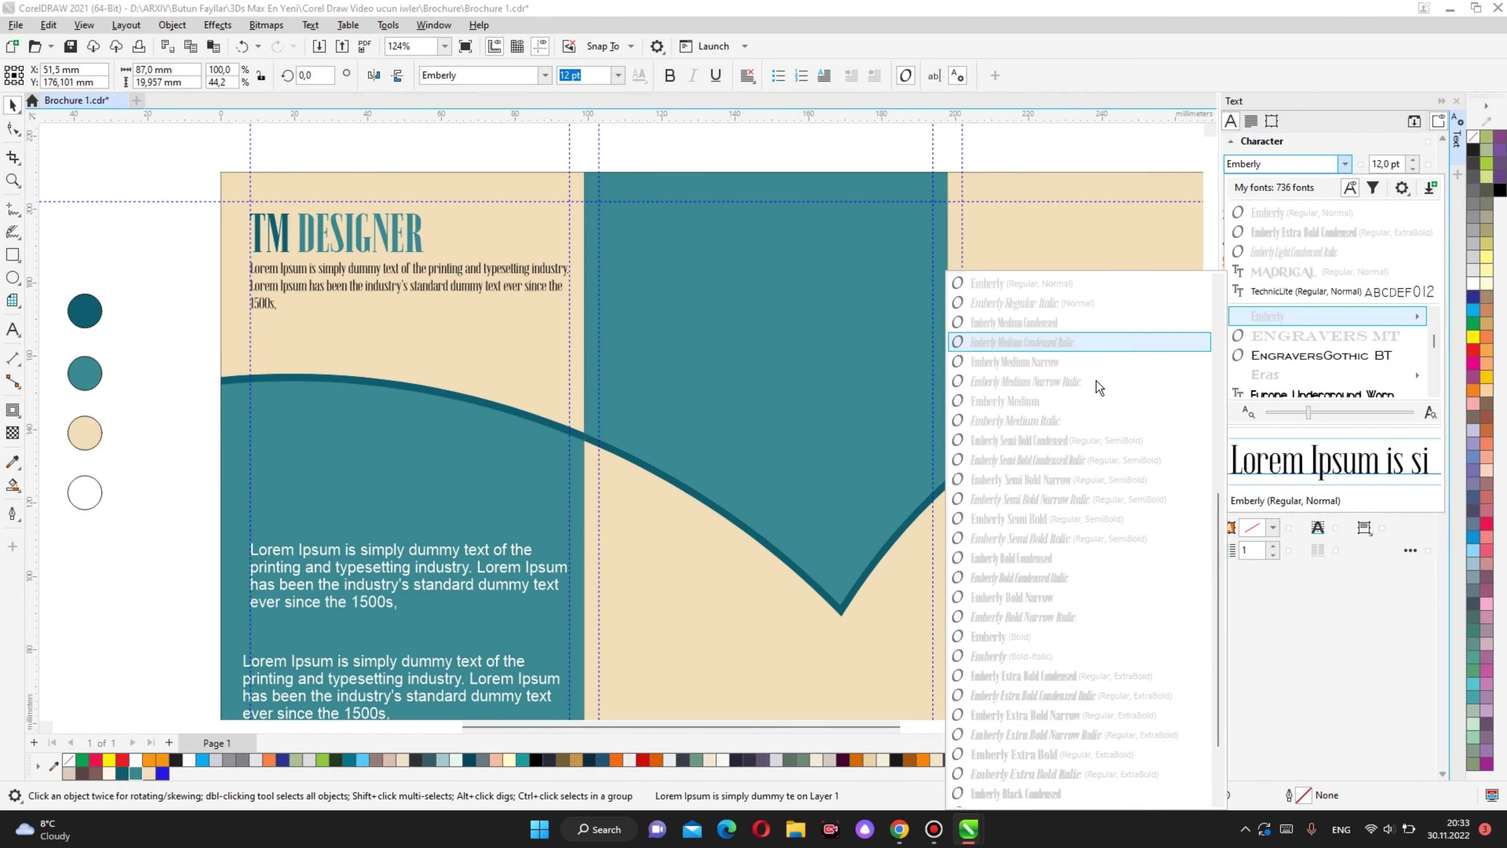
mouse_move(1327, 316)
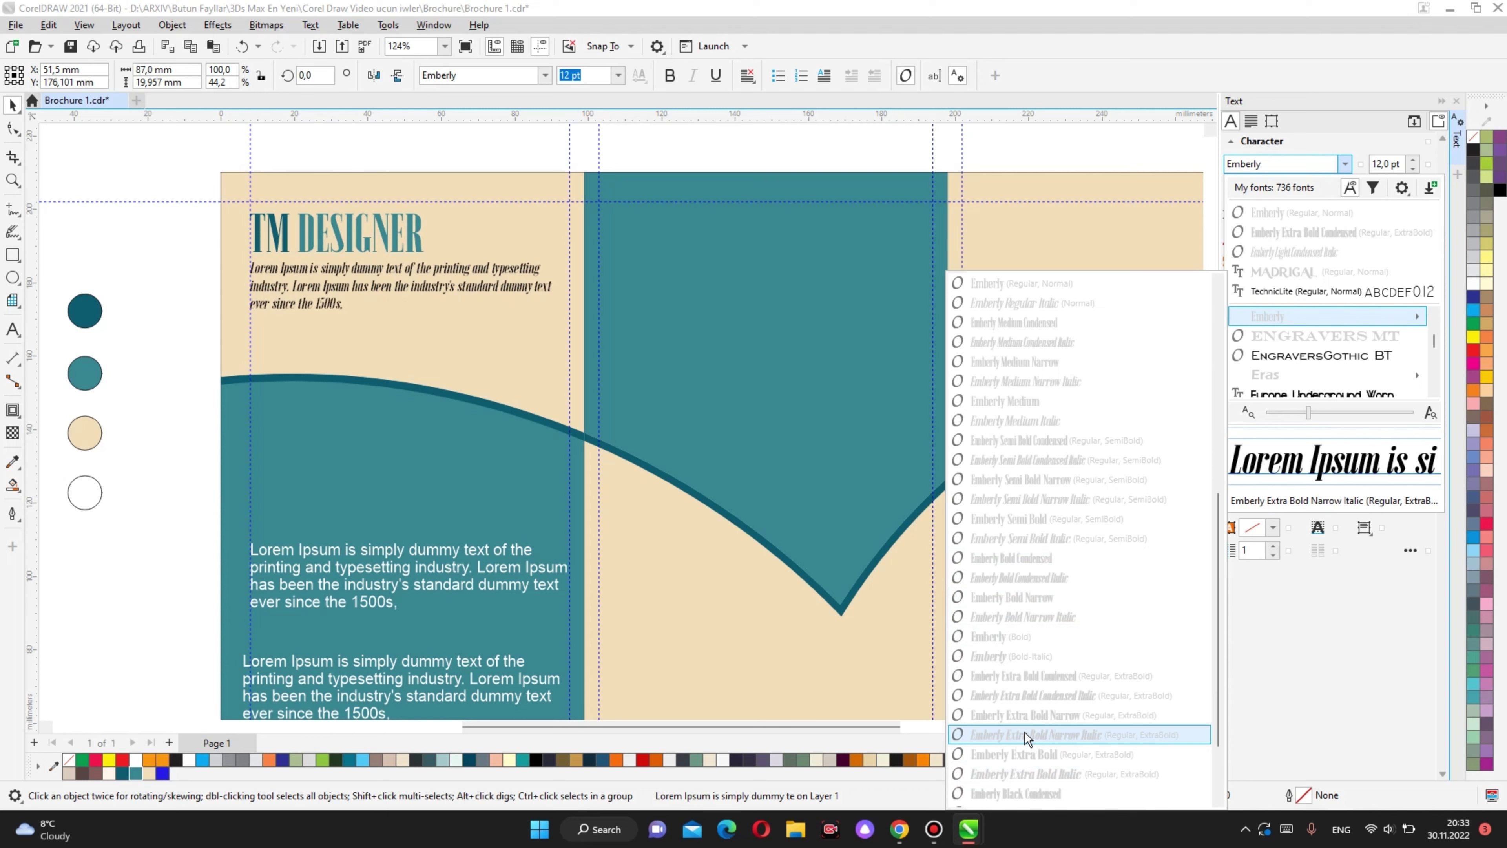
click(1024, 754)
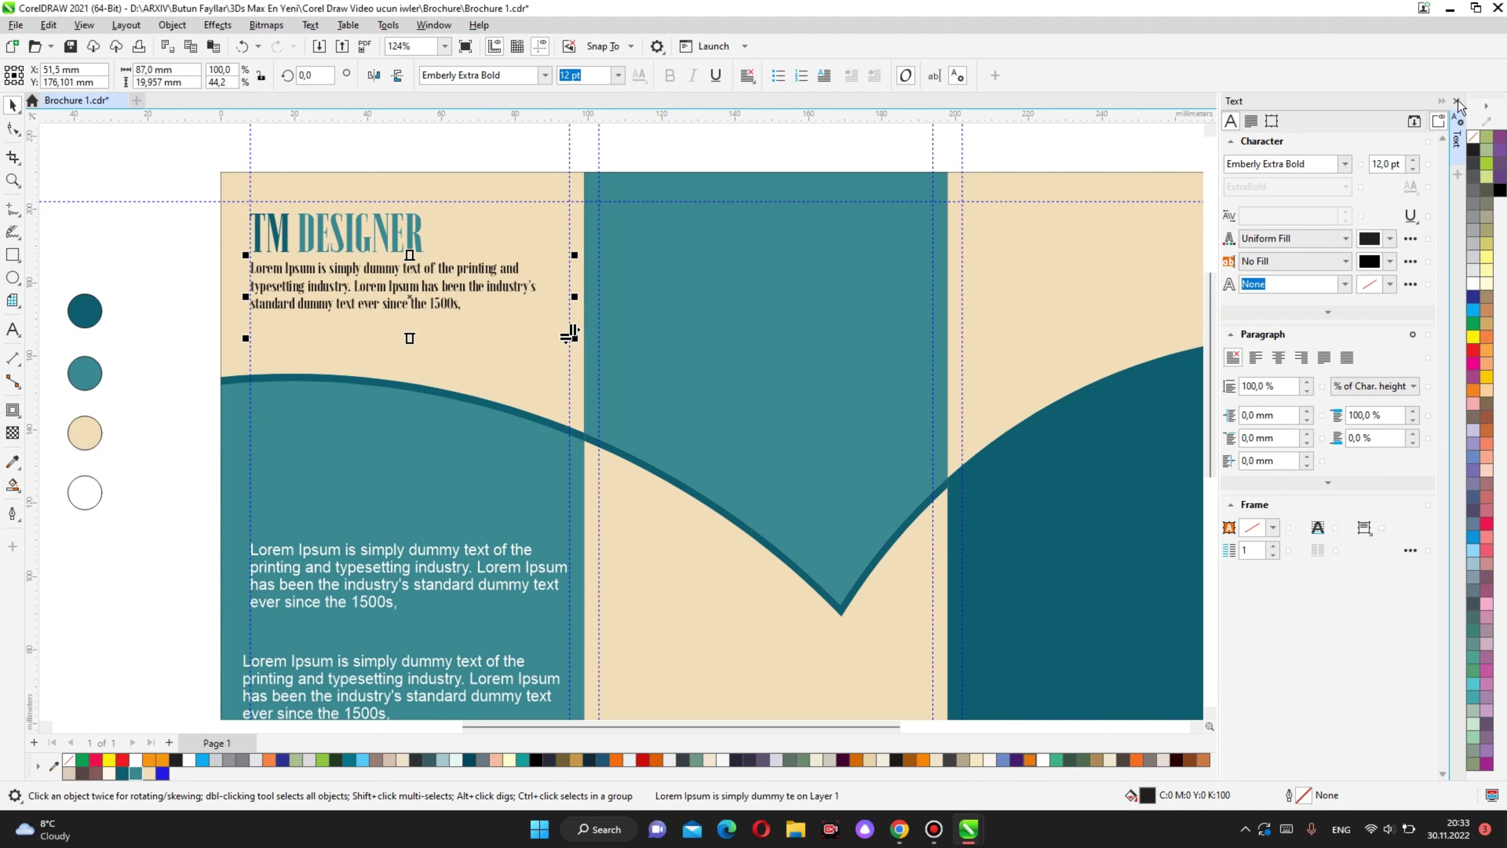
scroll(564, 327, down, 2)
click(331, 184)
Marquee-select the three white body paragraphs and set them to Emberly Condensed Italic
scroll(501, 286, down, 2)
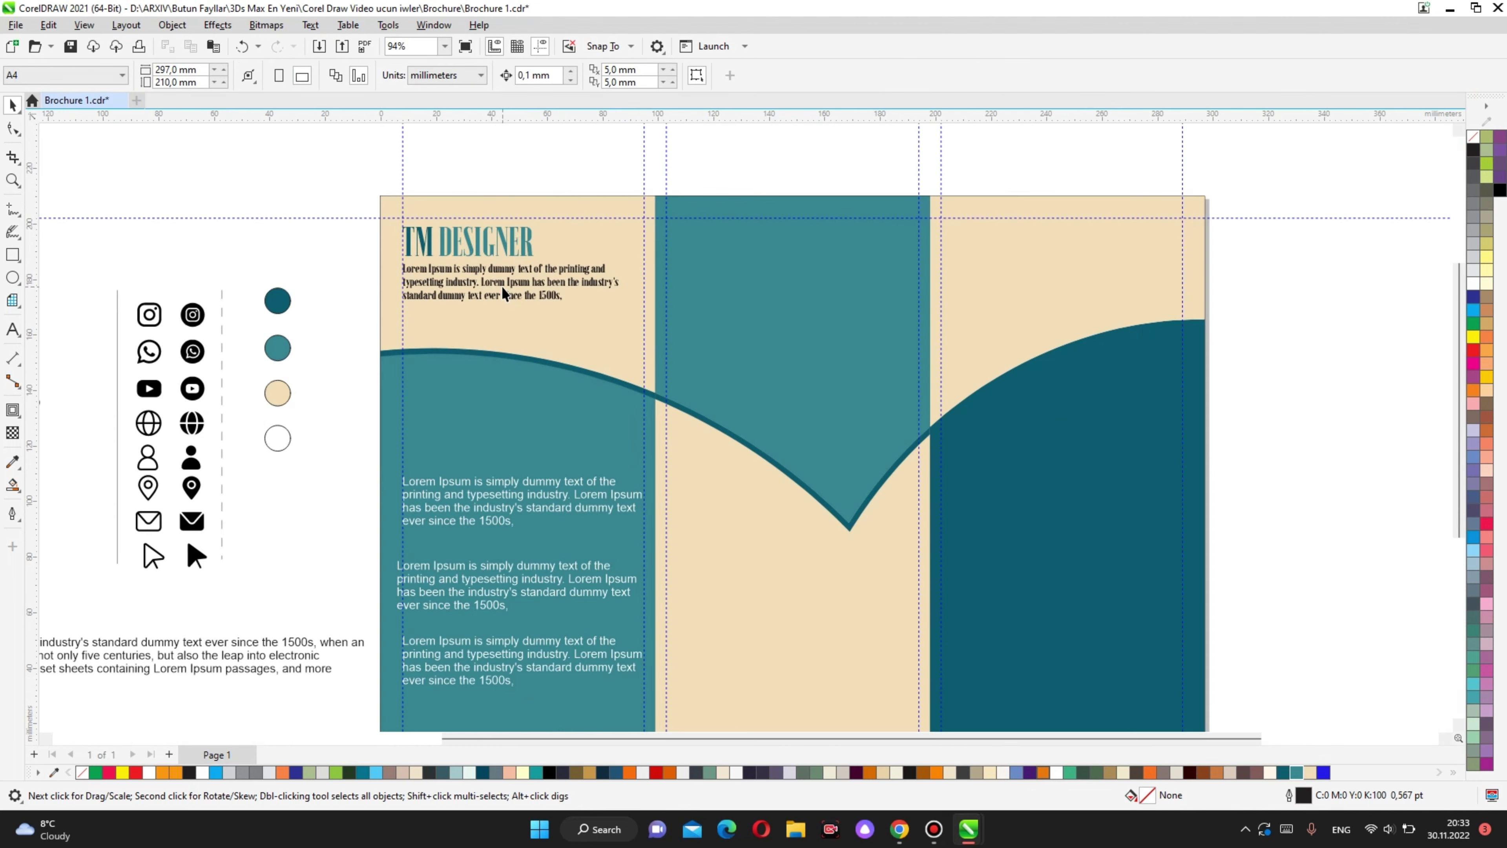
click(435, 204)
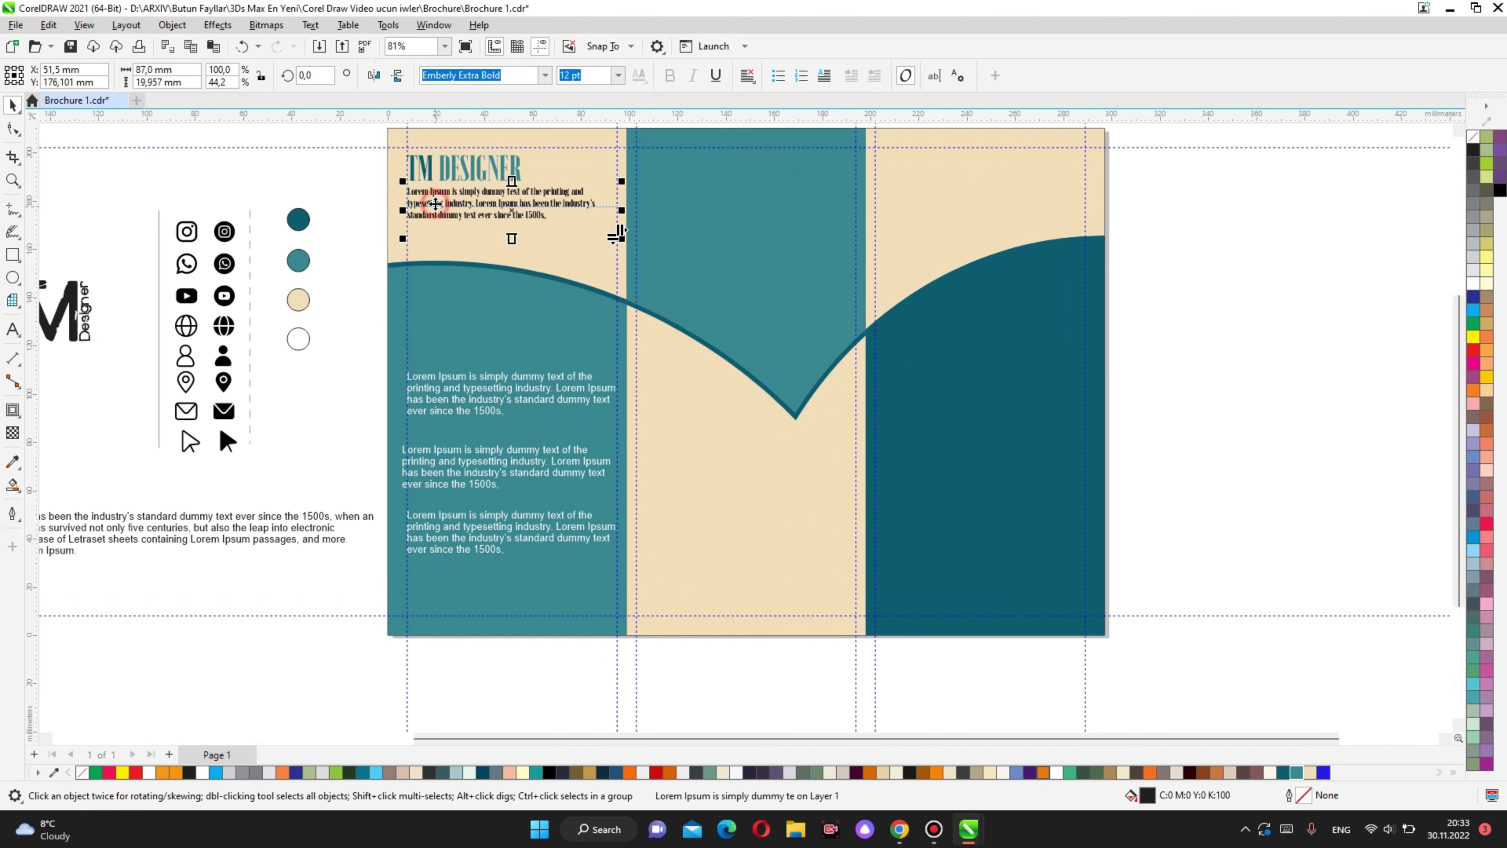
click(498, 392)
drag(374, 344, 481, 473)
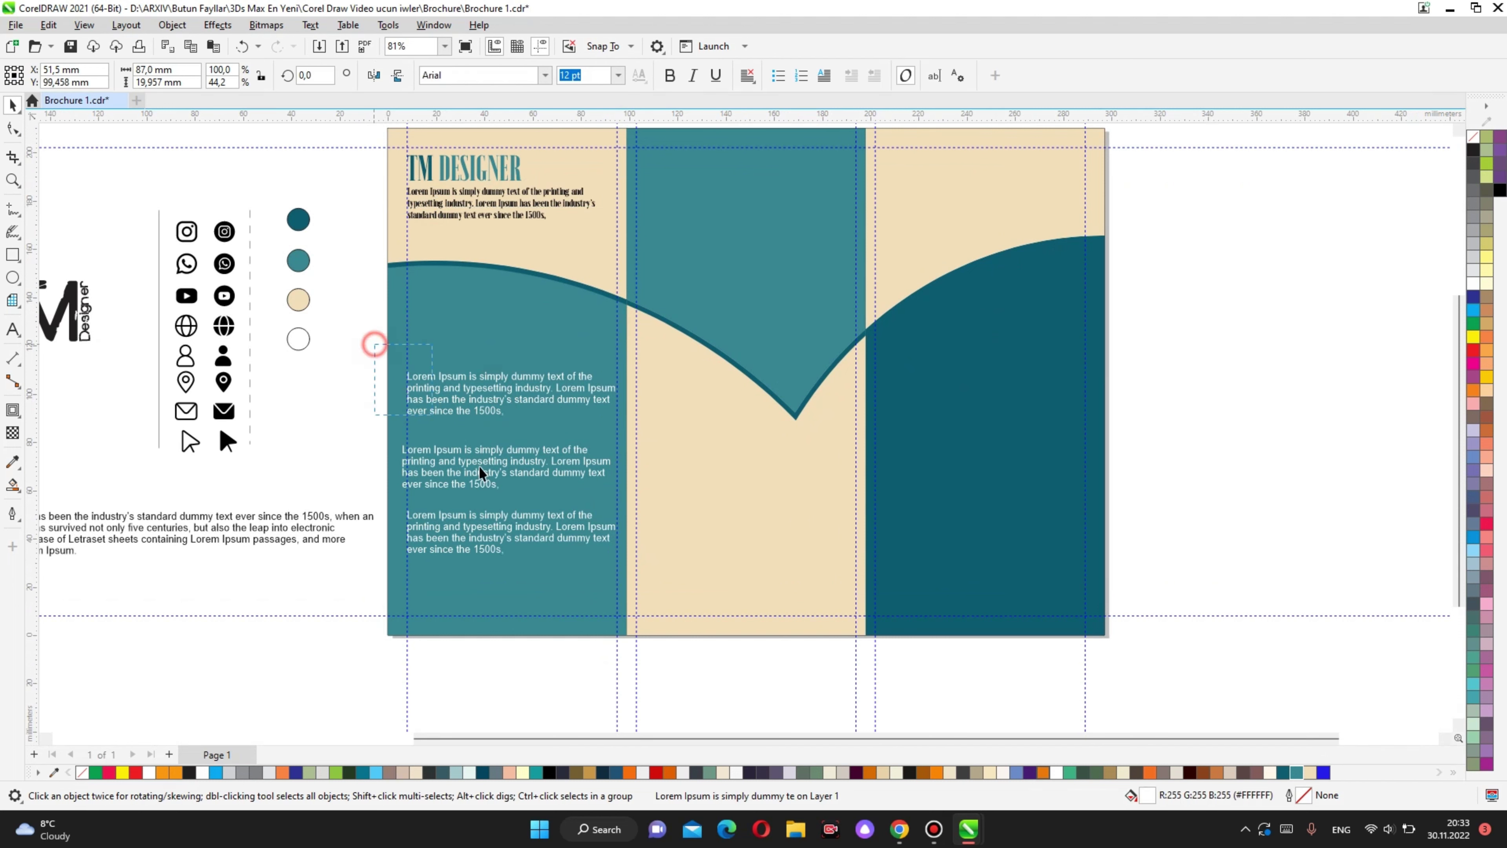
click(957, 76)
click(1329, 164)
text(Emberly)
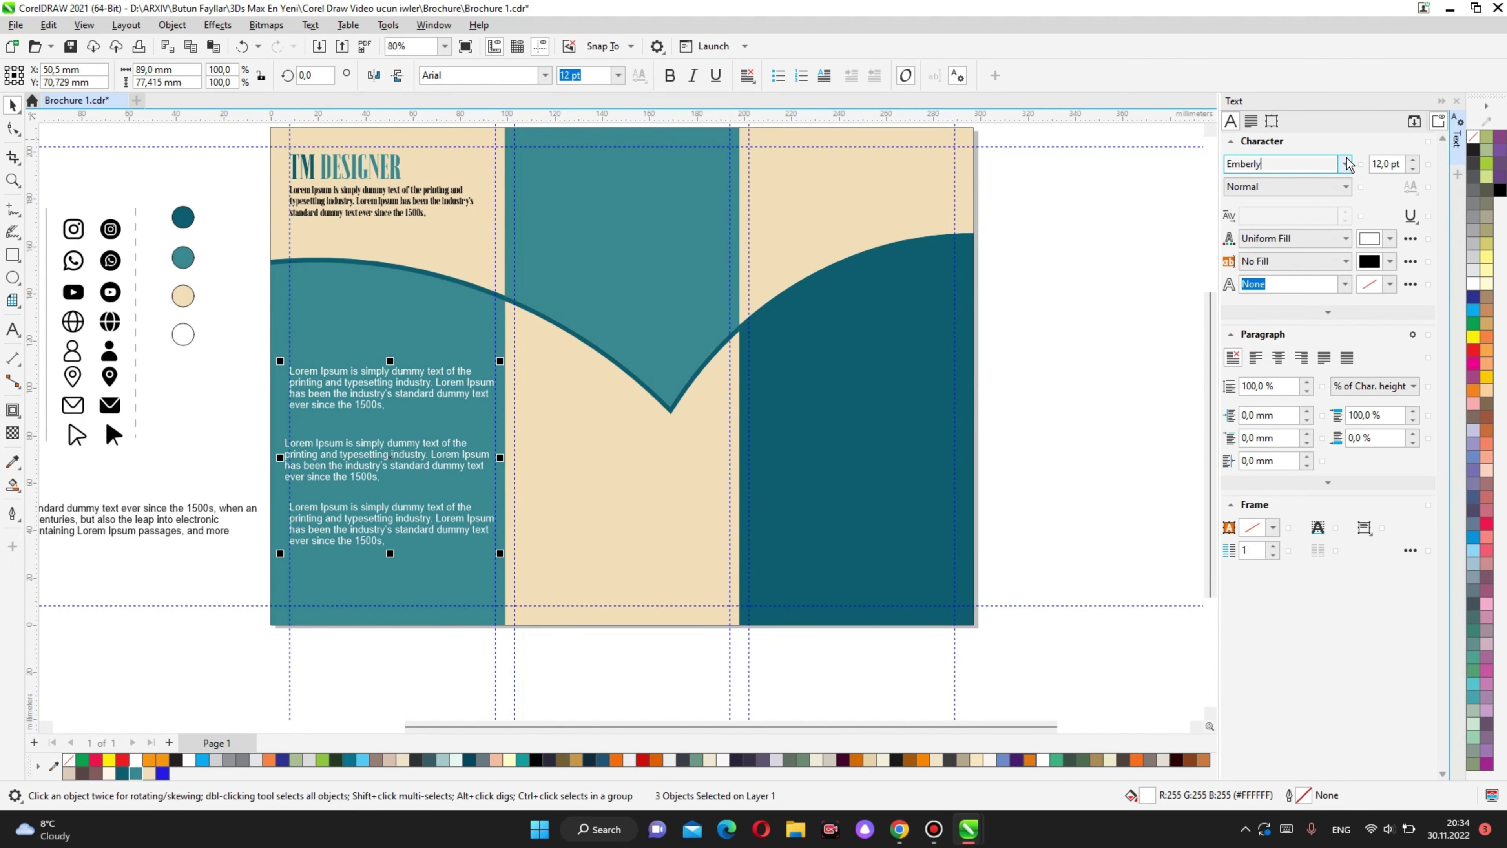
click(1346, 163)
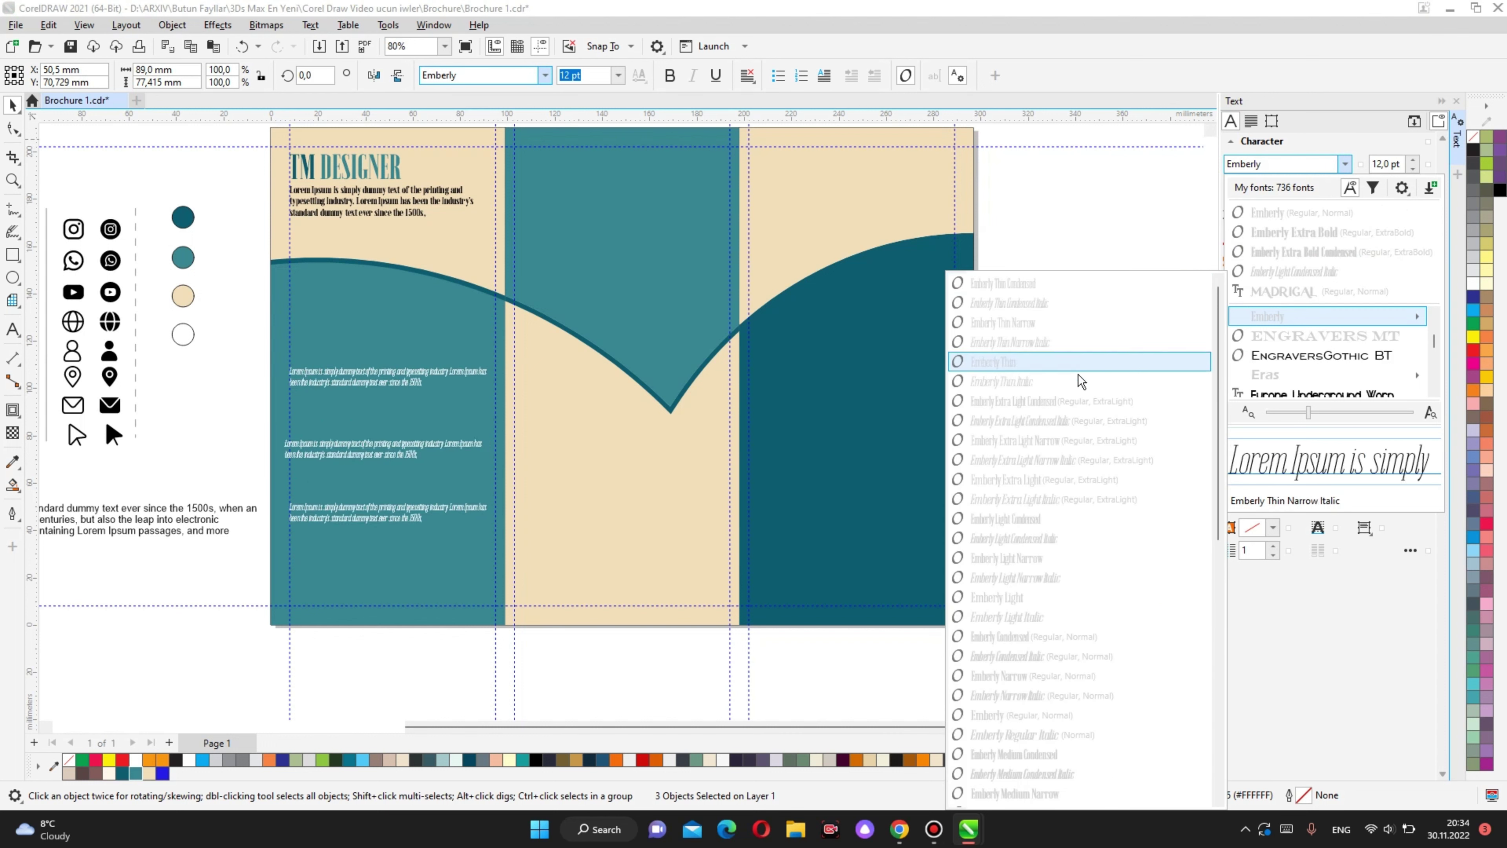
click(1068, 653)
key(ctrl+t)
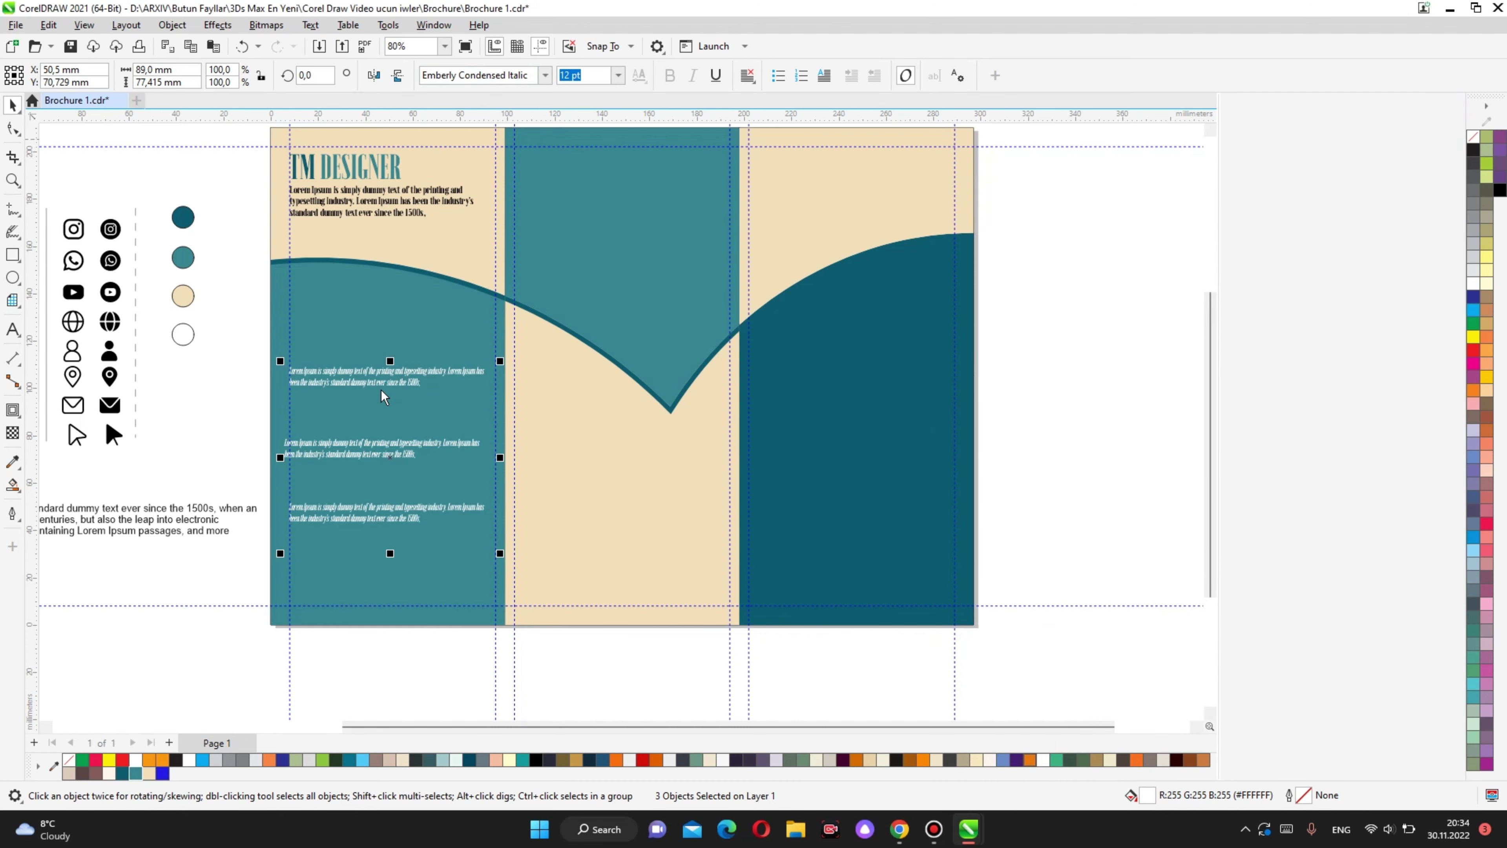
scroll(379, 391, up, 2)
Delete the middle and lower italic paragraphs, leaving one in the teal panel
click(292, 396)
click(593, 512)
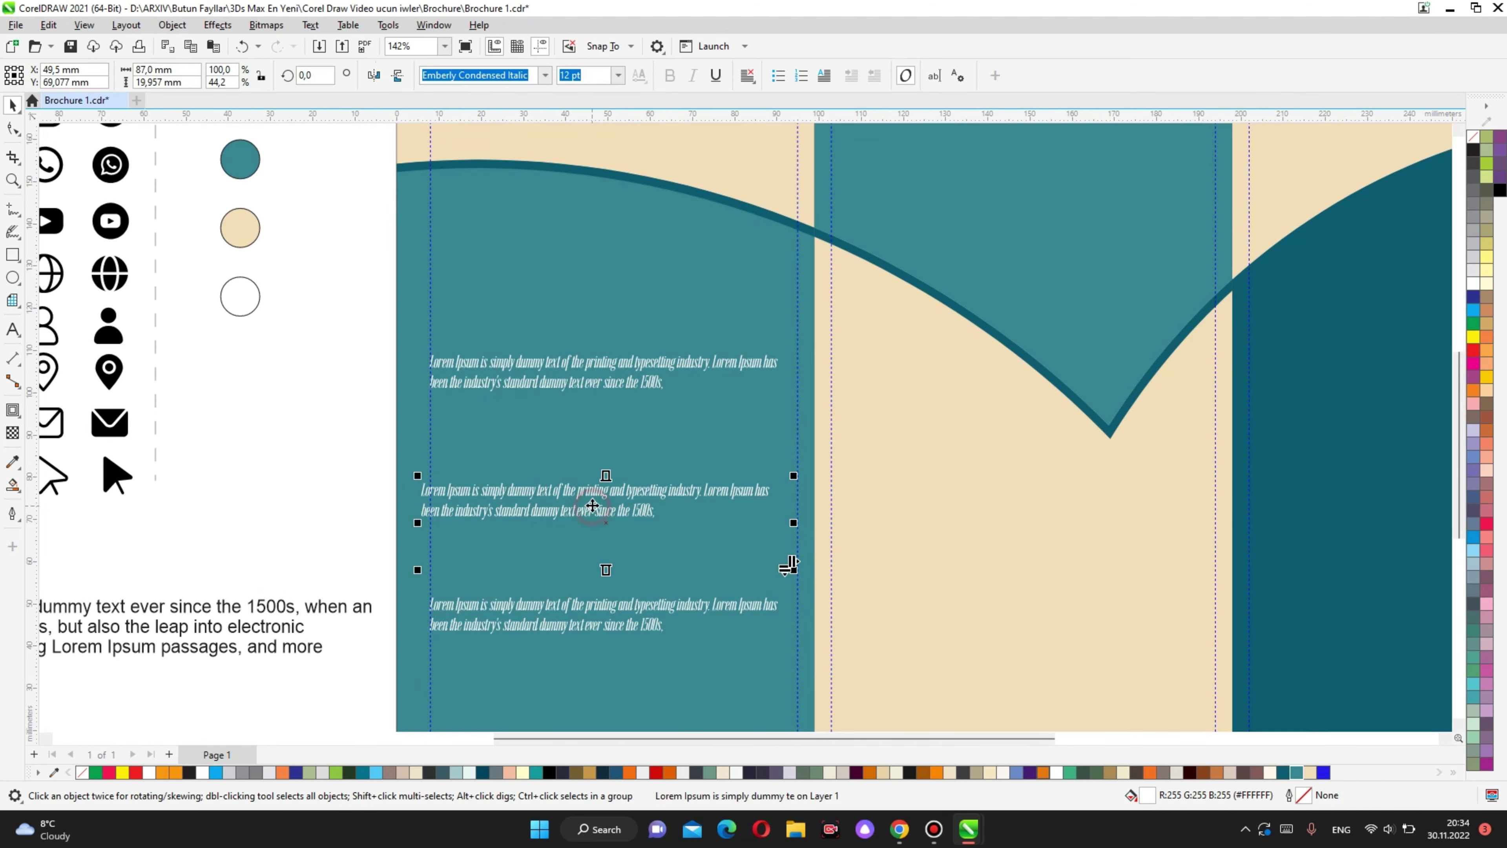
key(Delete)
click(678, 609)
key(Delete)
scroll(655, 493, down, 5)
scroll(605, 312, up, 4)
Select a sentence of the off-page 'What is Lorem Ipsum?' text to copy
click(593, 395)
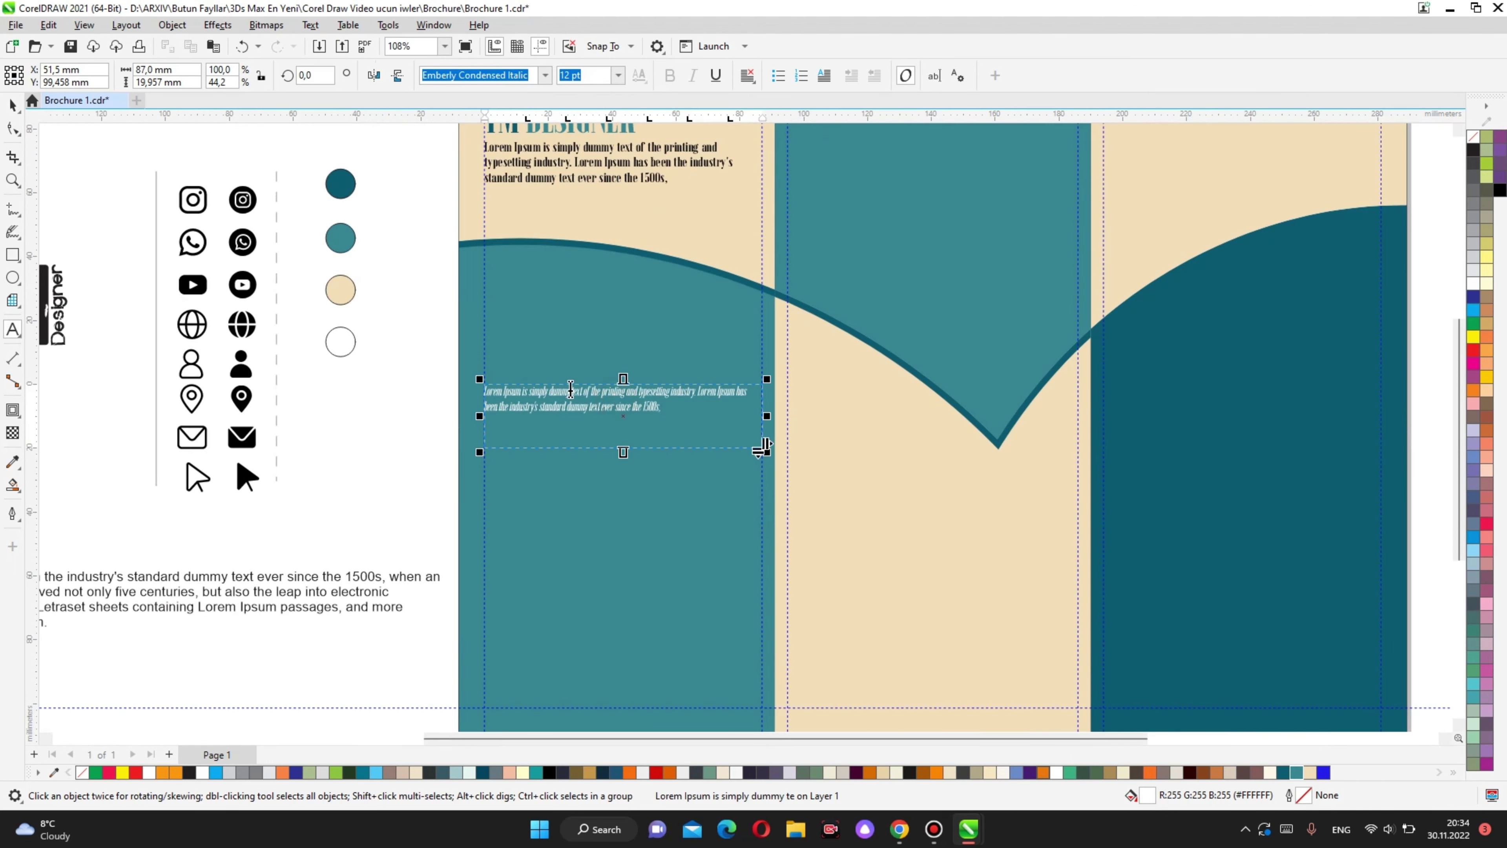
scroll(663, 387, down, 3)
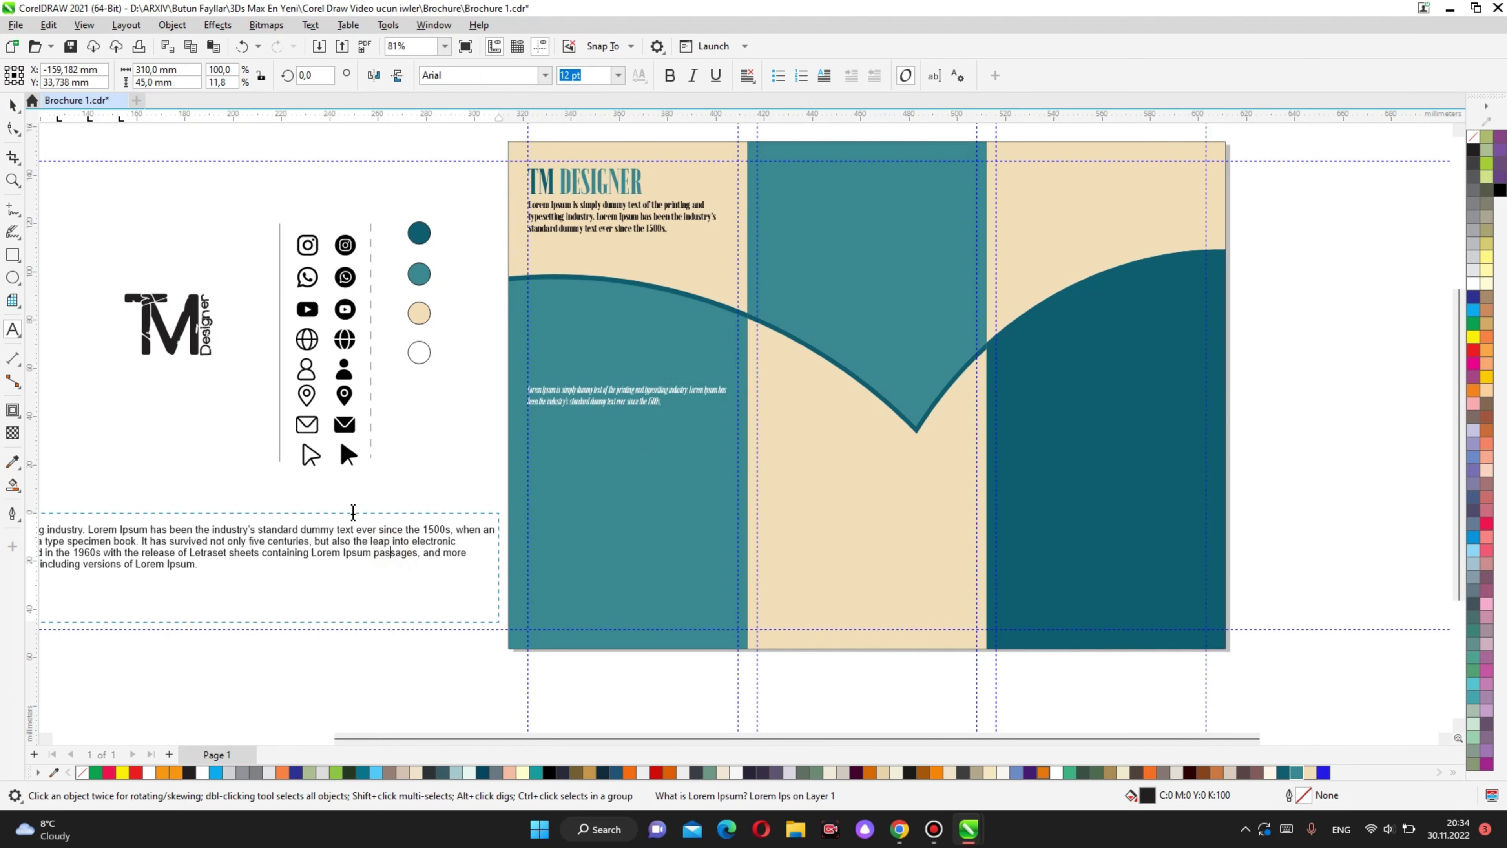
click(382, 478)
scroll(382, 478, up, 3)
scroll(381, 478, up, 1)
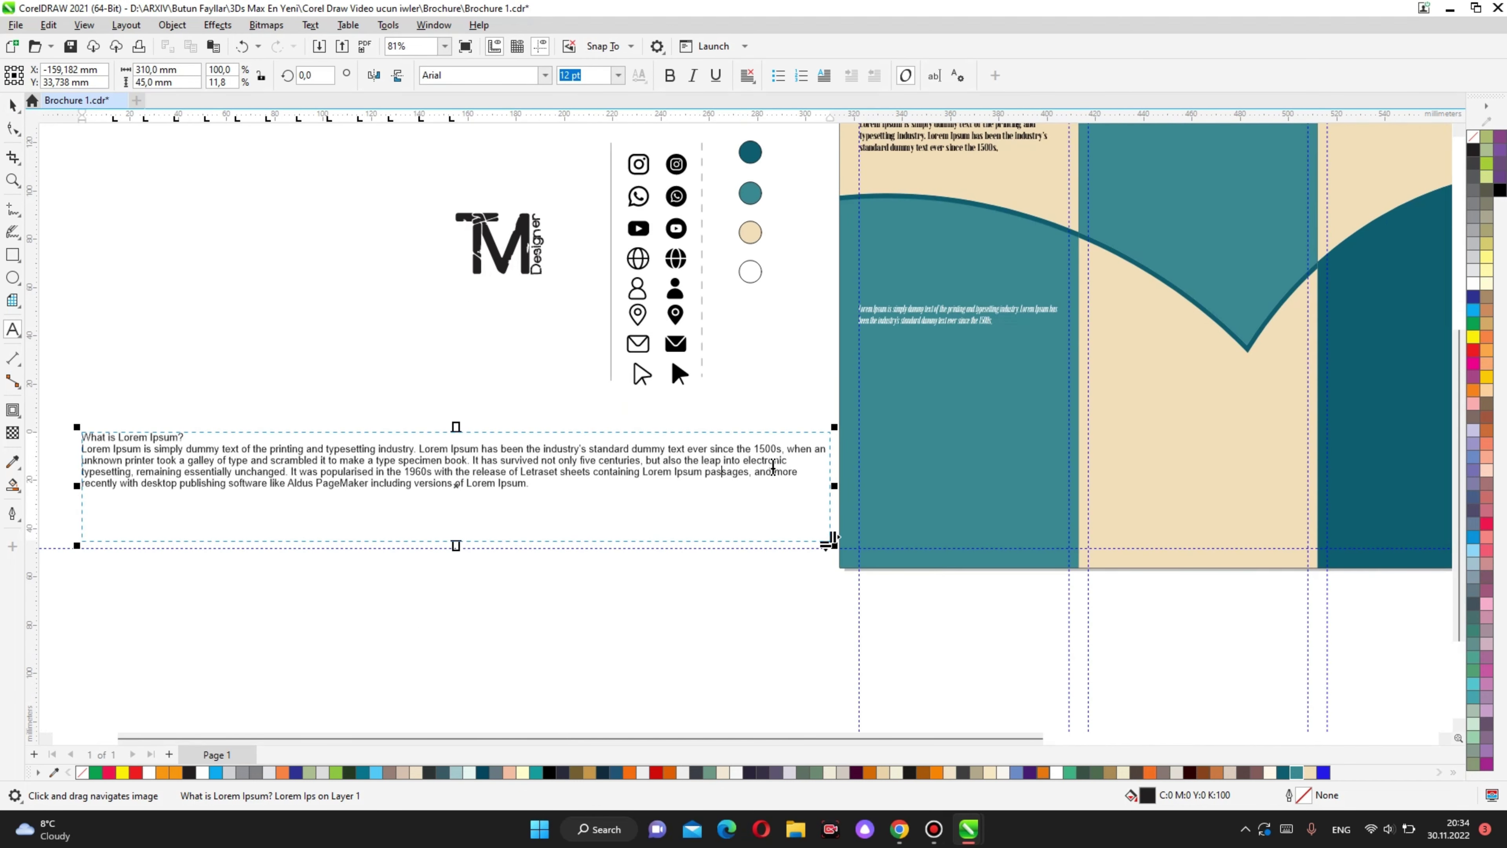
mouse_move(789, 450)
mouse_down()
mouse_move(772, 463)
mouse_move(186, 468)
mouse_move(285, 473)
mouse_up()
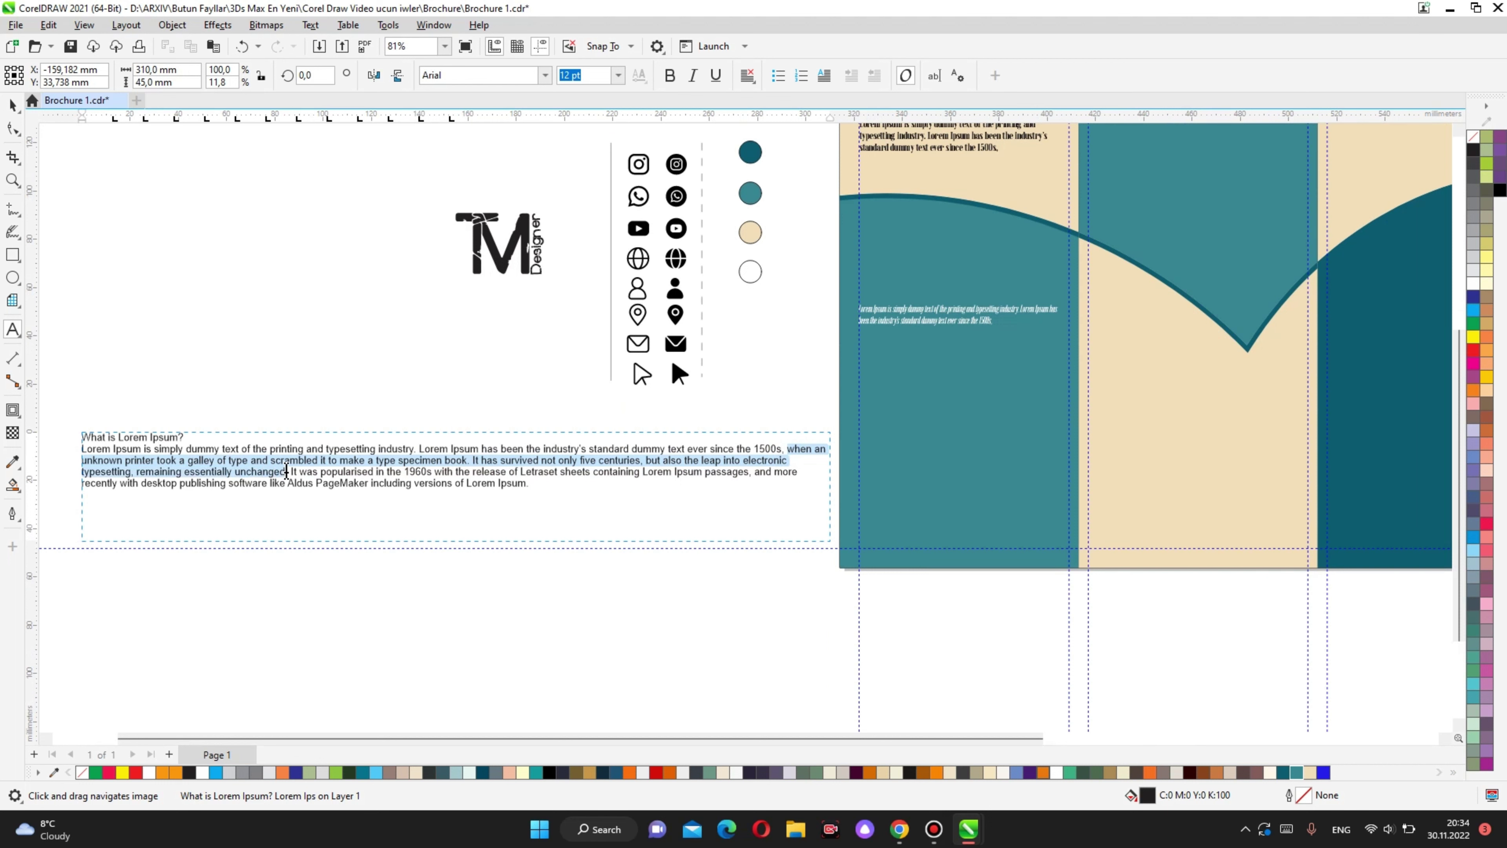
scroll(690, 337, right, 5)
scroll(730, 346, up, 1)
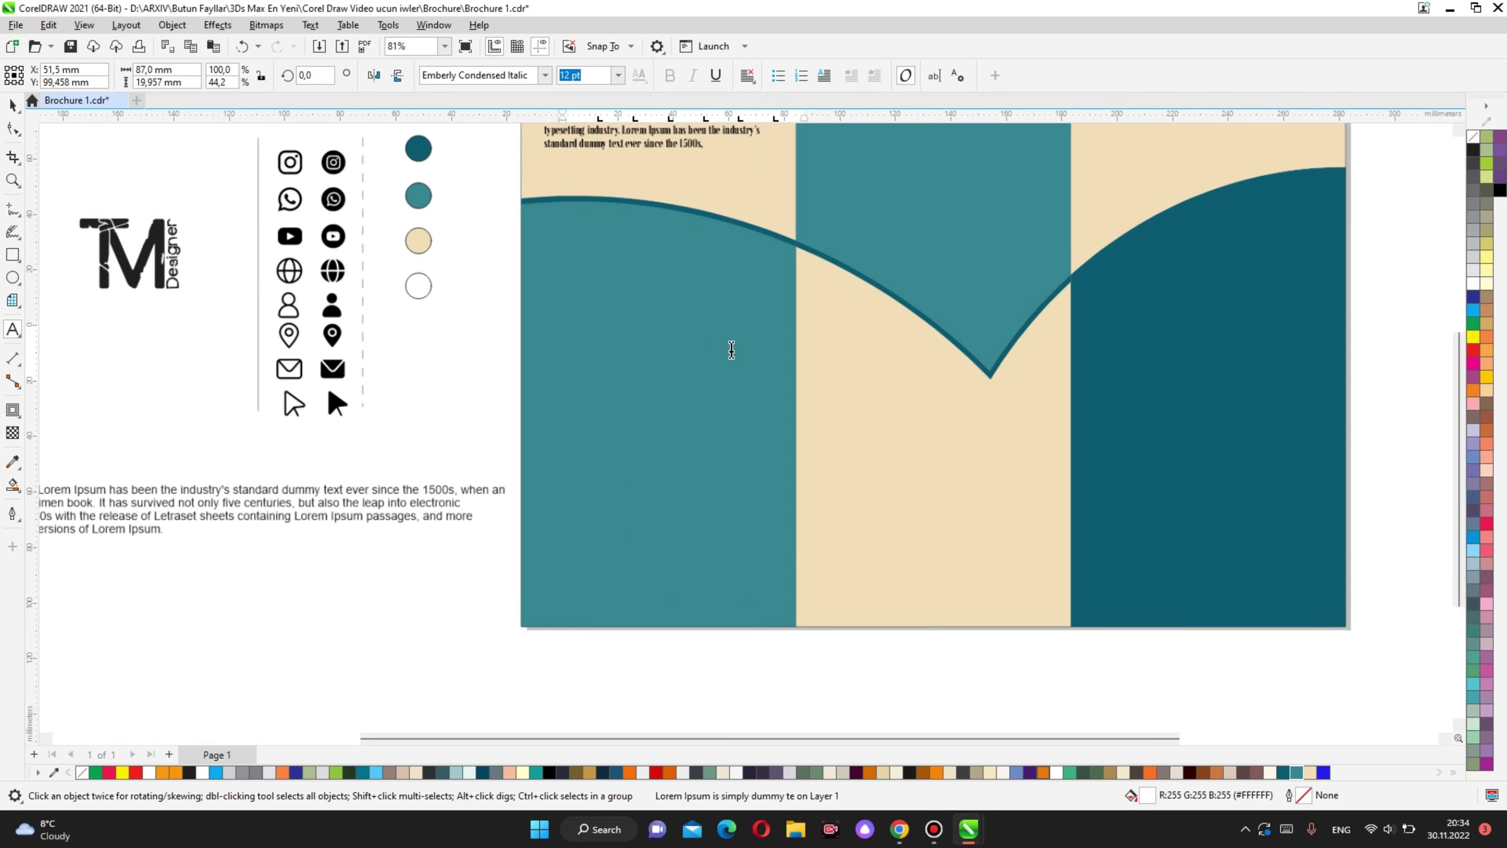
Paste the lorem text into the remaining paragraph and lengthen its frame to show it all
click(733, 347)
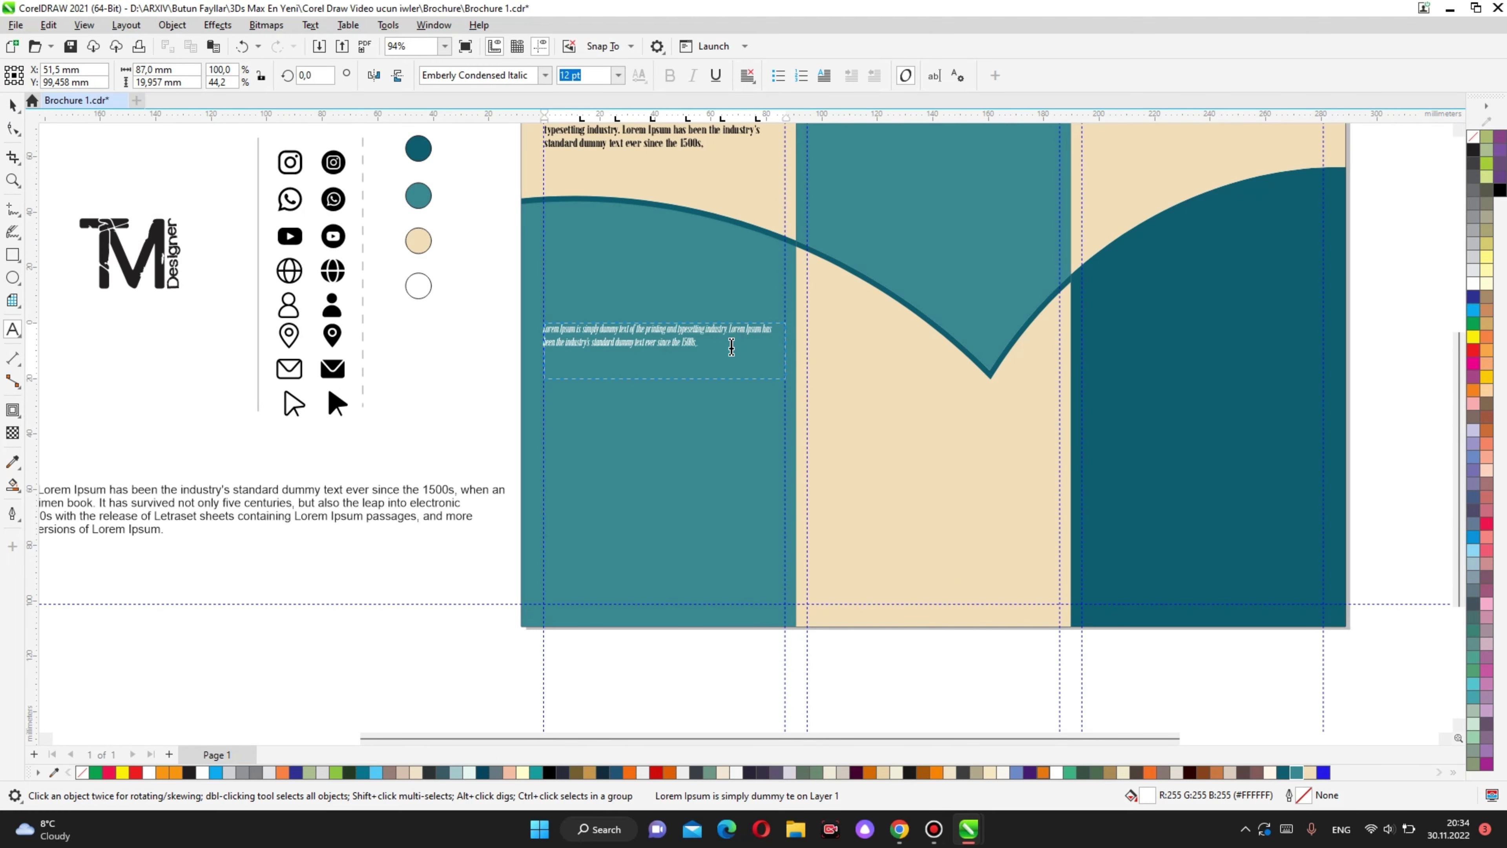
key(ctrl+v)
scroll(731, 347, up, 1)
scroll(658, 435, up, 2)
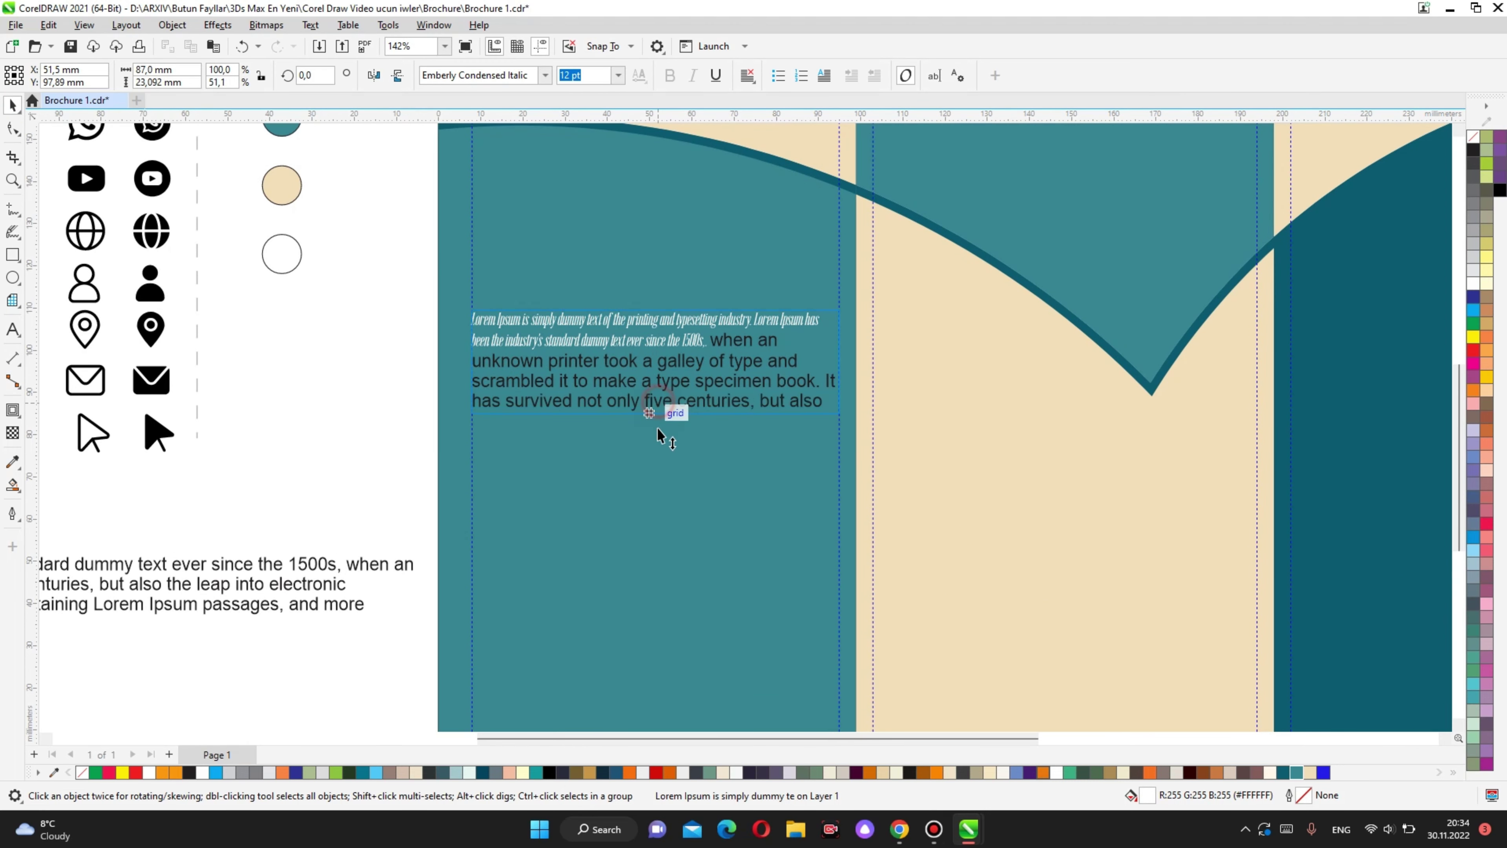
mouse_move(657, 429)
mouse_down()
mouse_move(655, 496)
mouse_move(657, 472)
mouse_up()
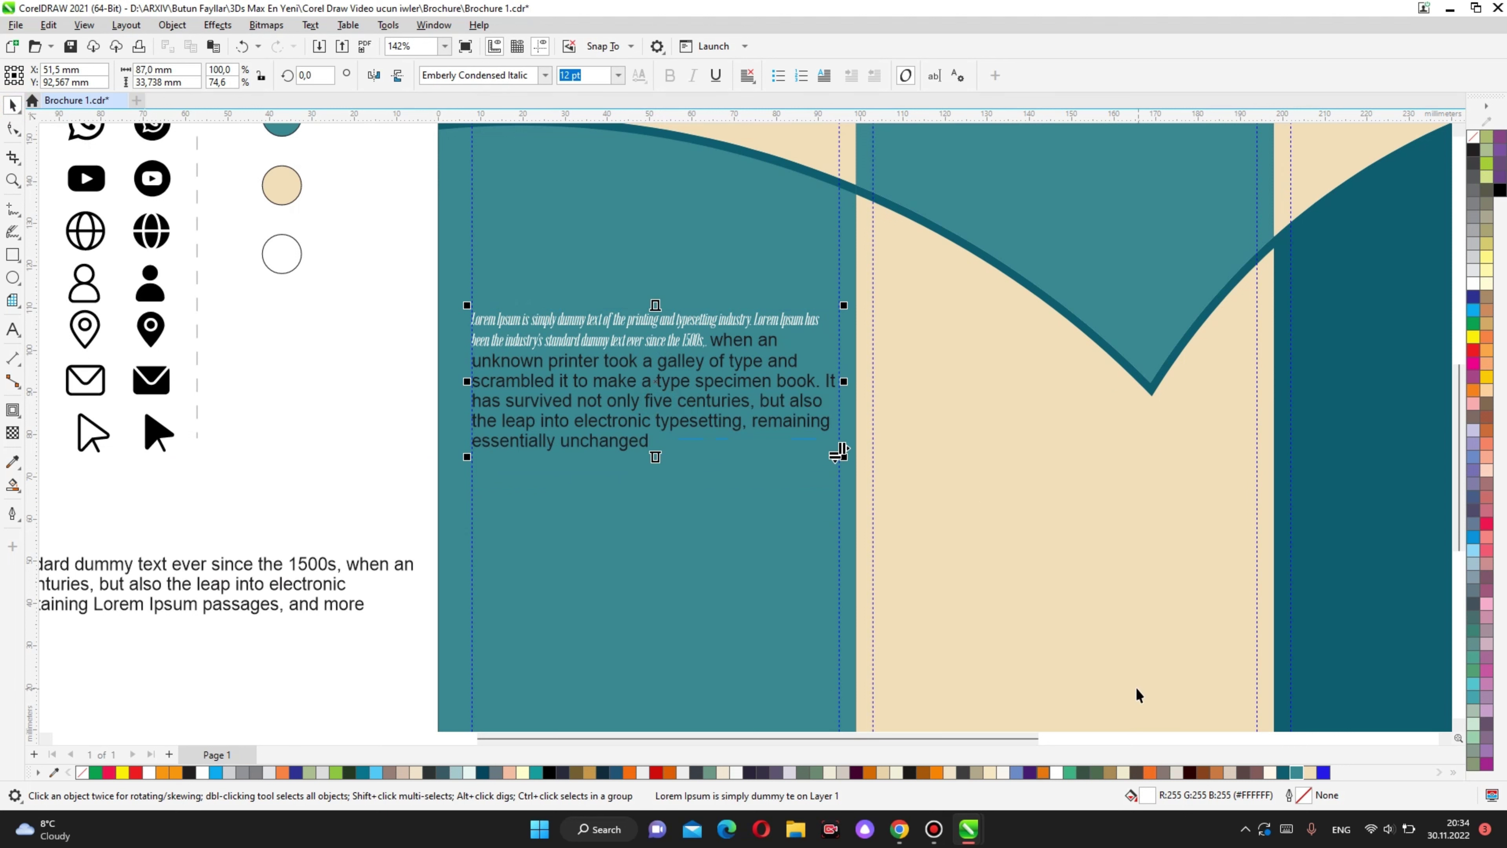
Colour the paragraph light cream and set it in Emberly Narrow
click(1267, 771)
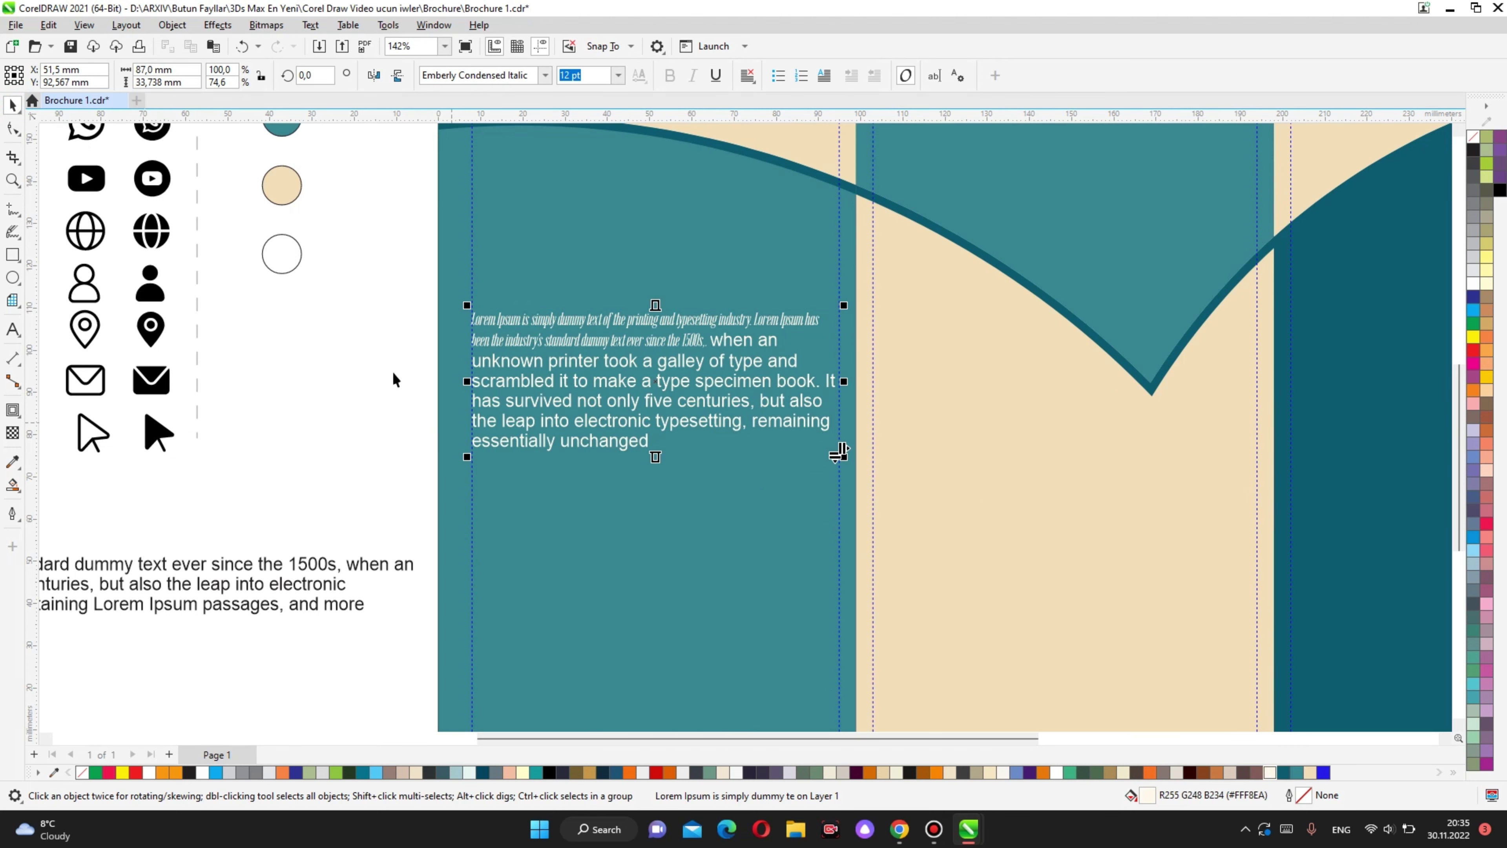
click(958, 77)
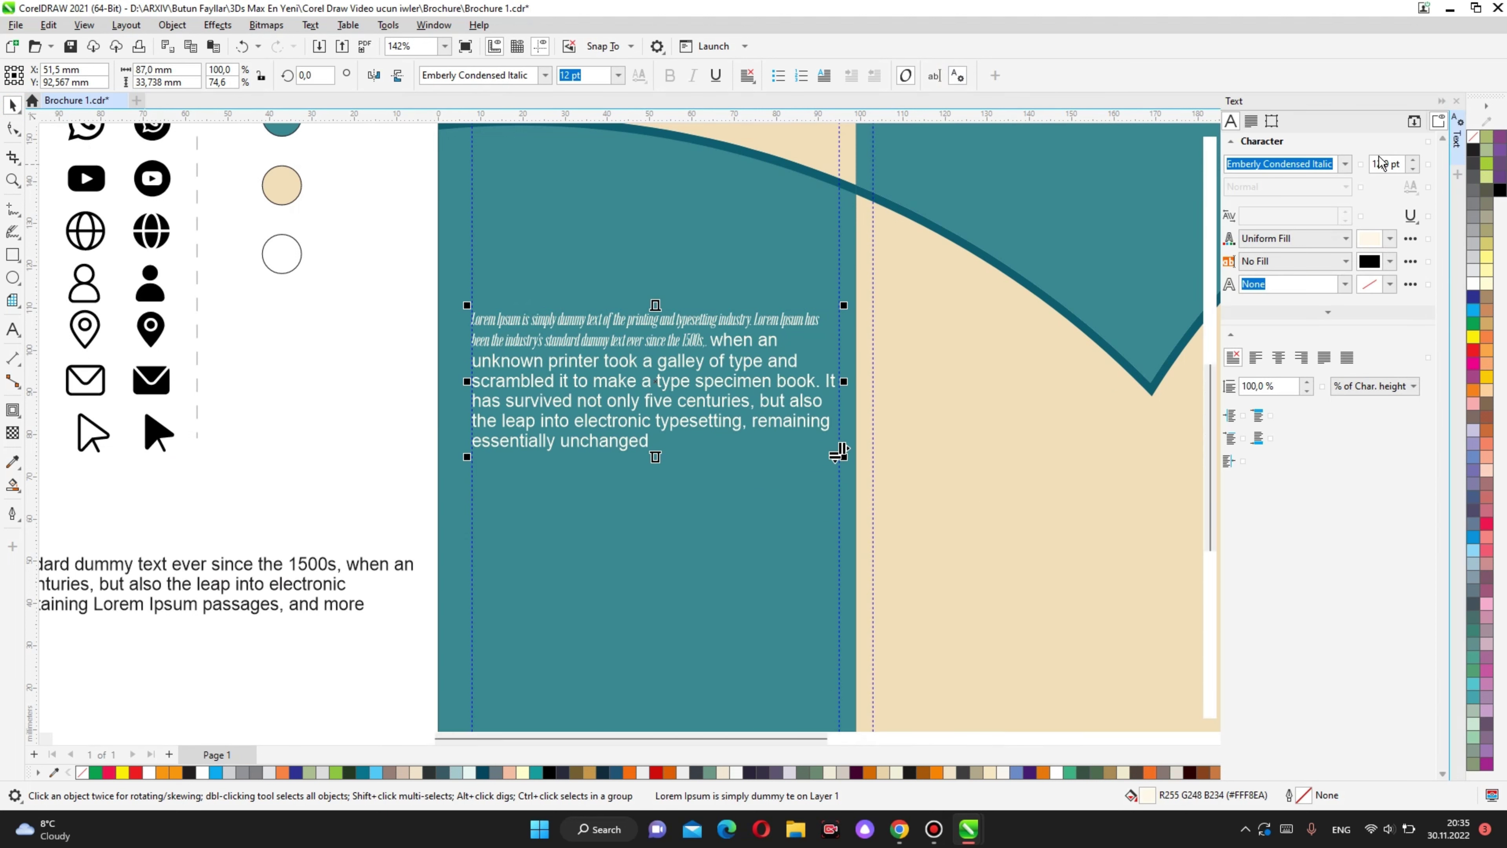
click(1345, 165)
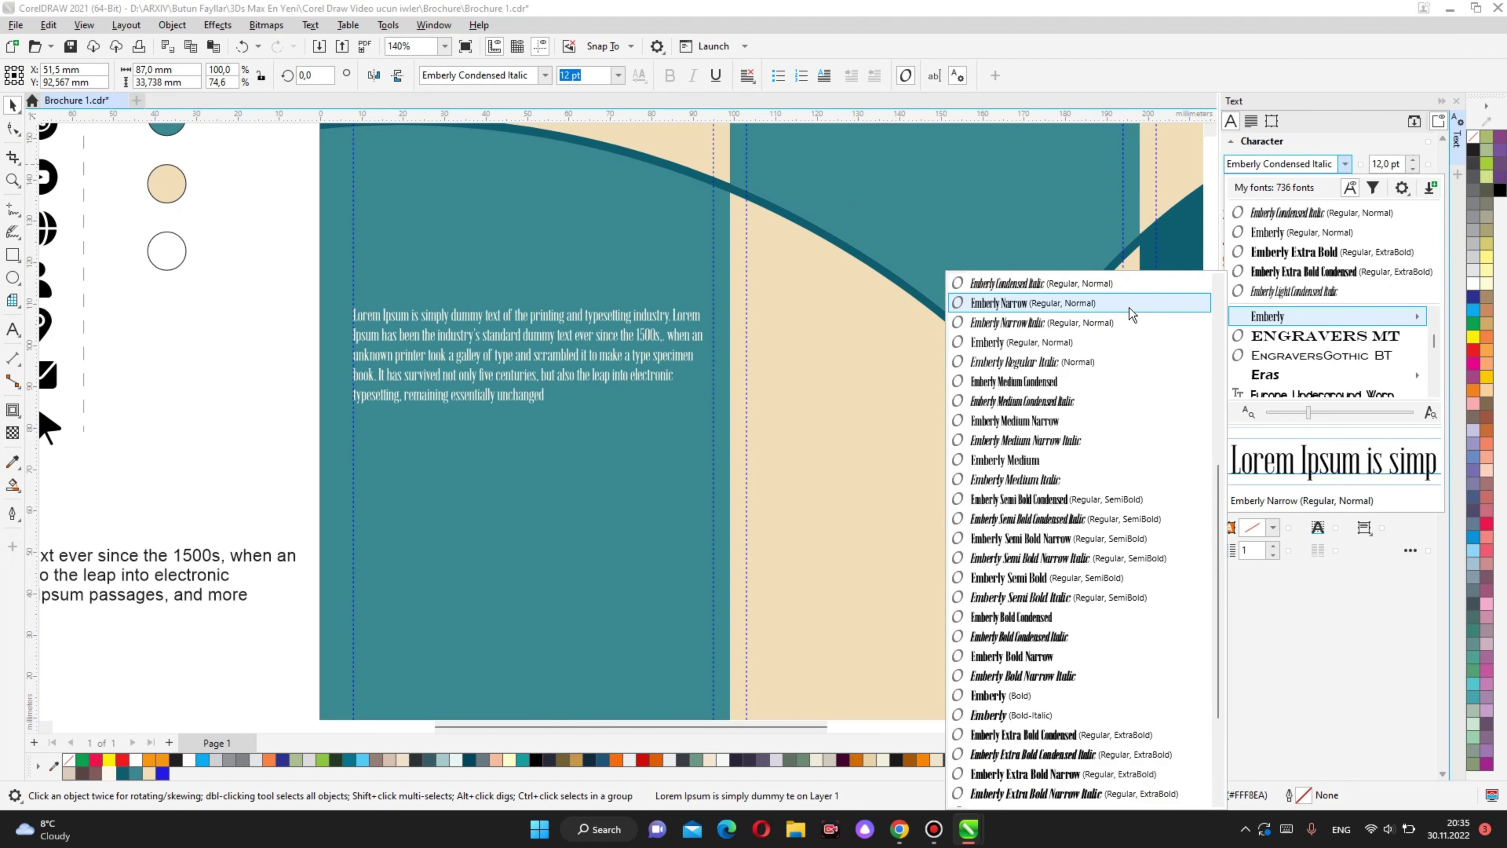
click(1127, 302)
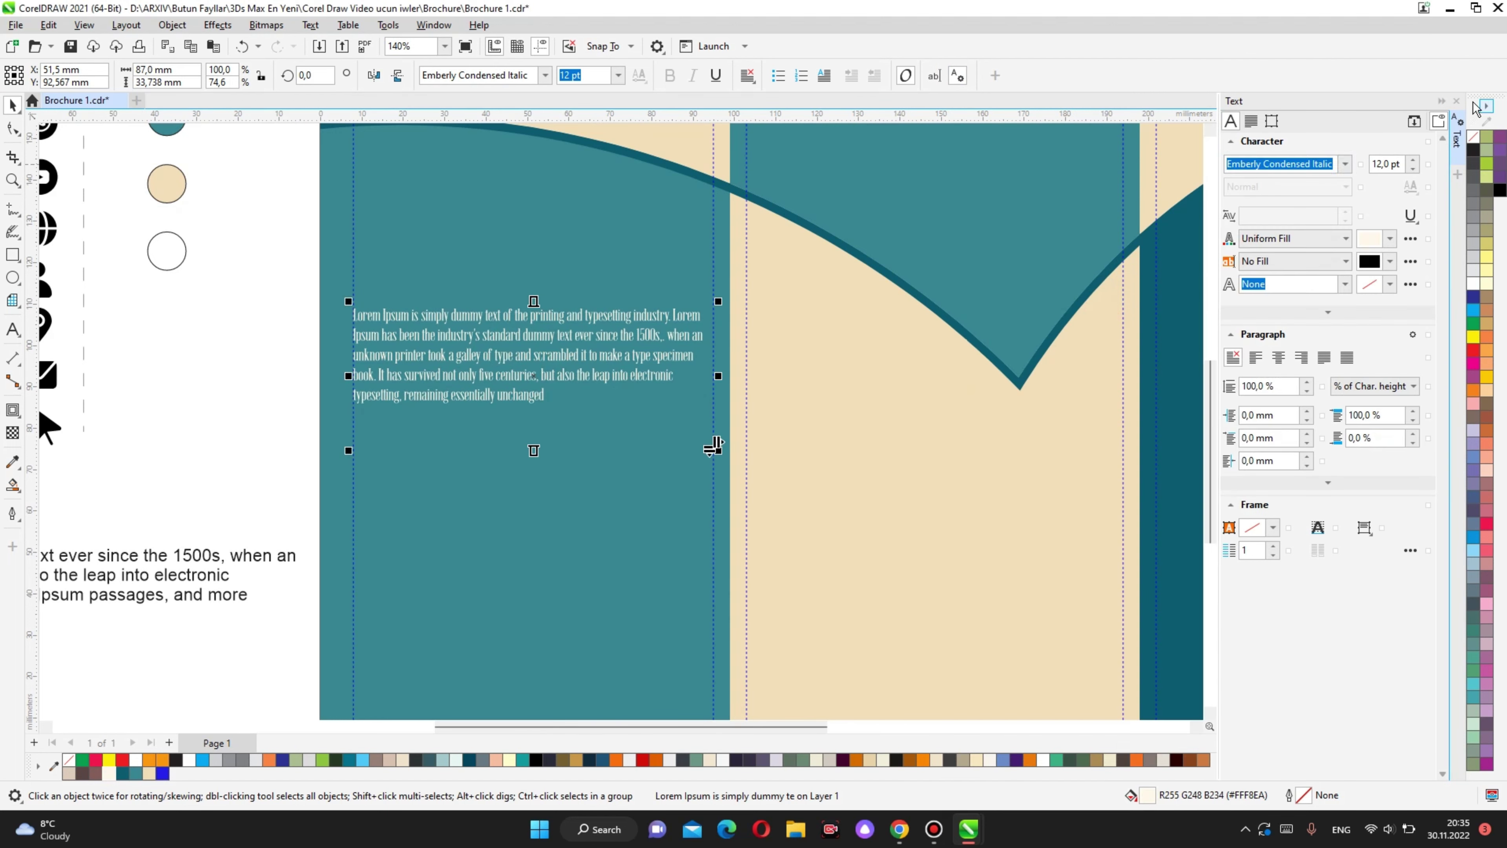
Move the text frame lower and stack the three paragraphs in the left teal panel
scroll(662, 356, down, 3)
scroll(323, 423, down, 1)
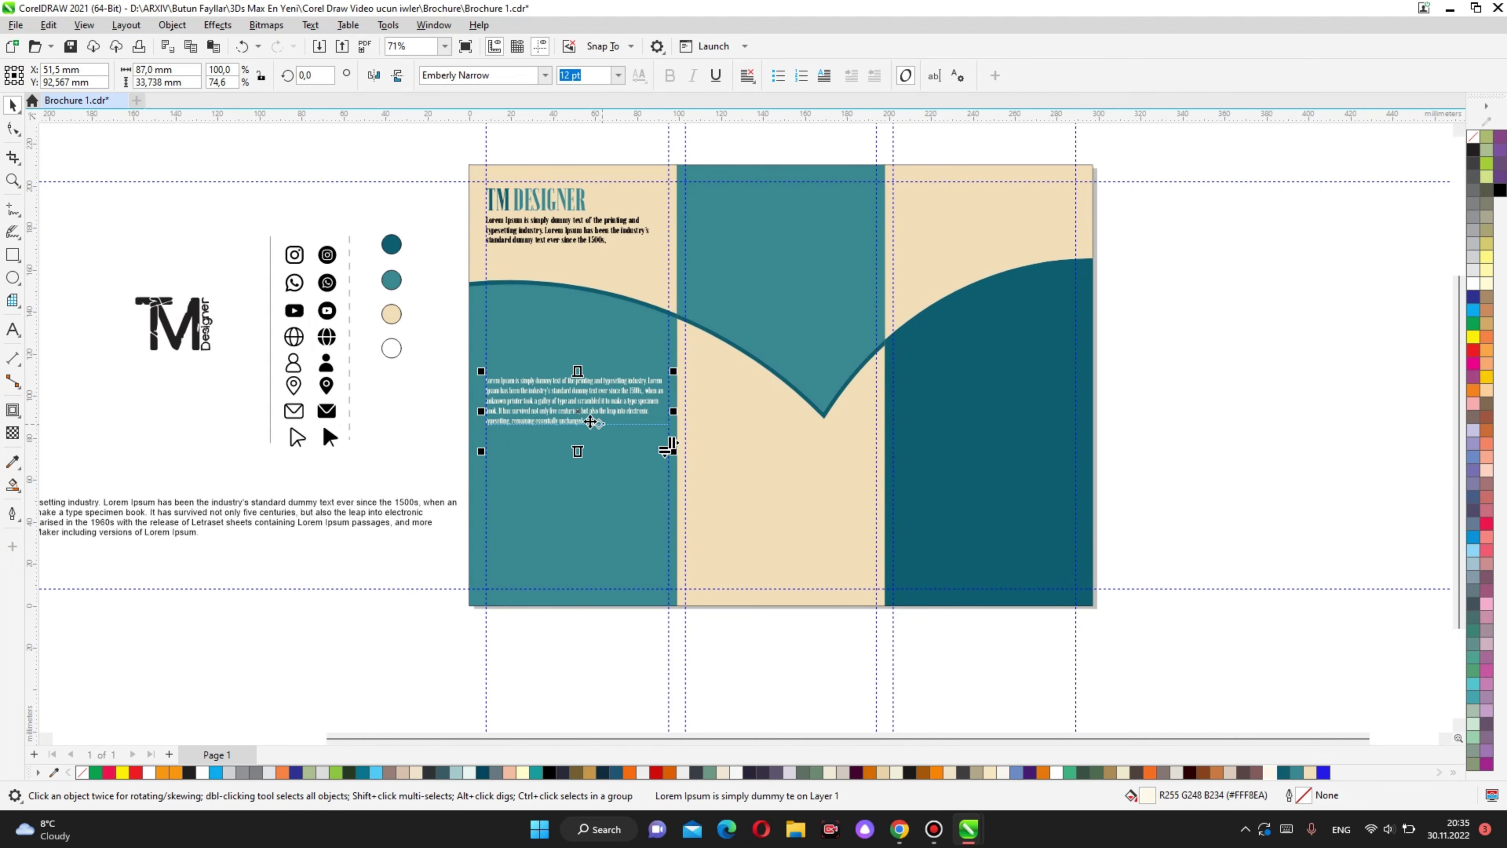
drag(585, 421, 586, 547)
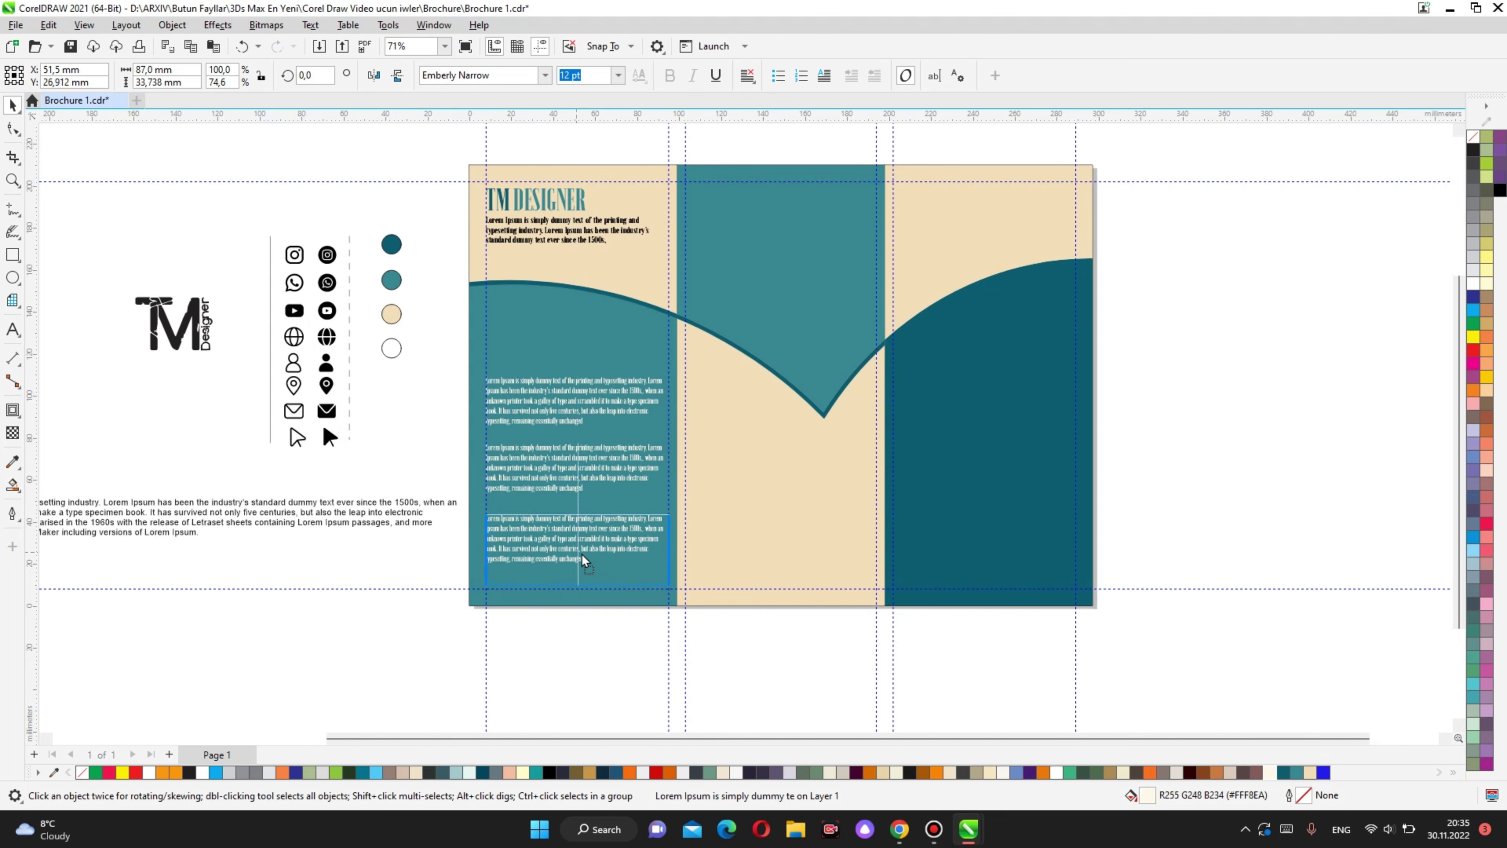
scroll(586, 546, up, 2)
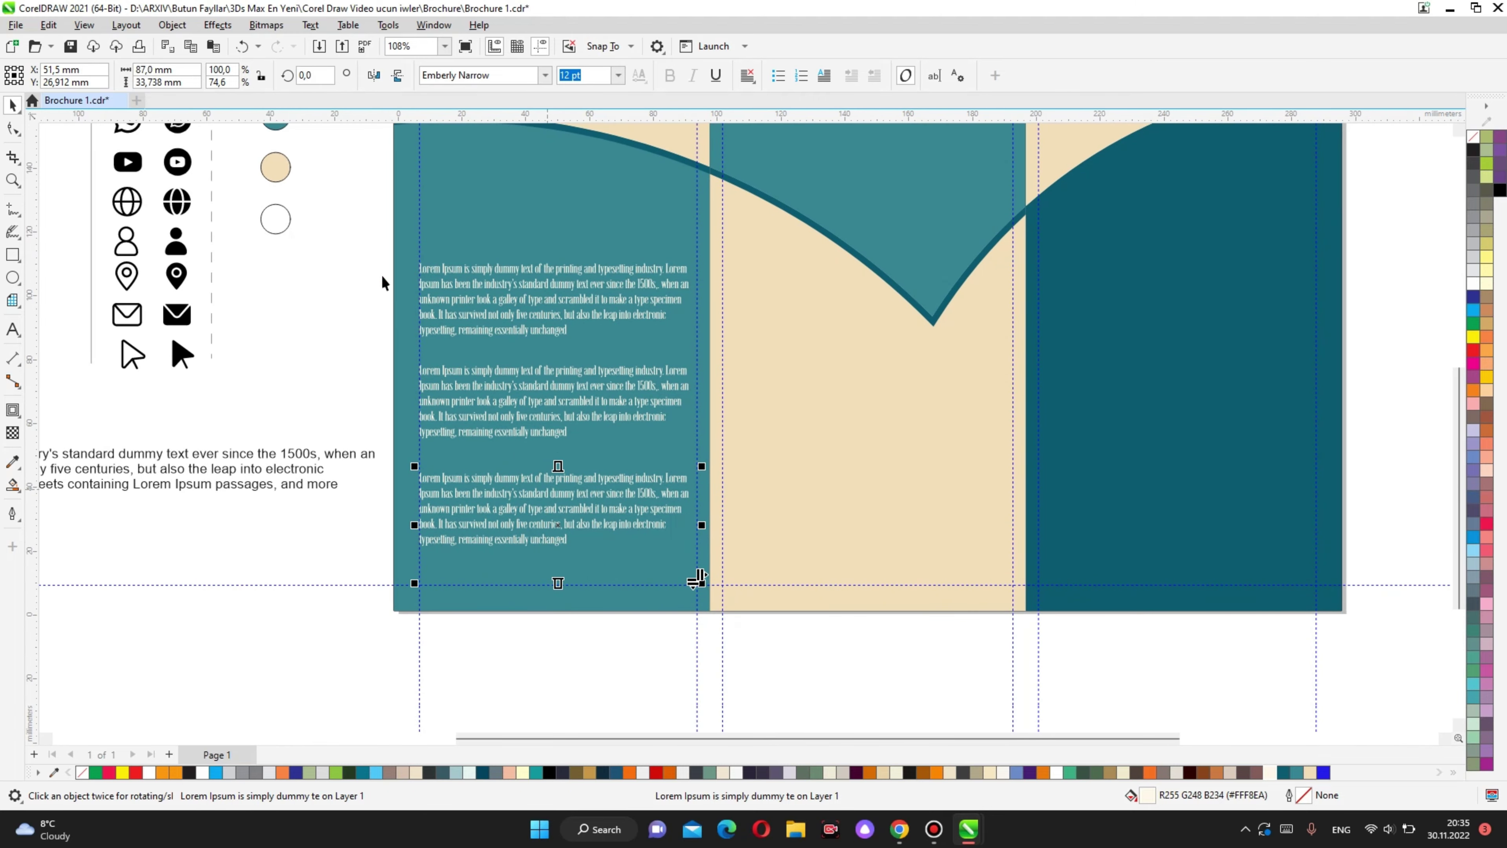
drag(371, 241, 593, 563)
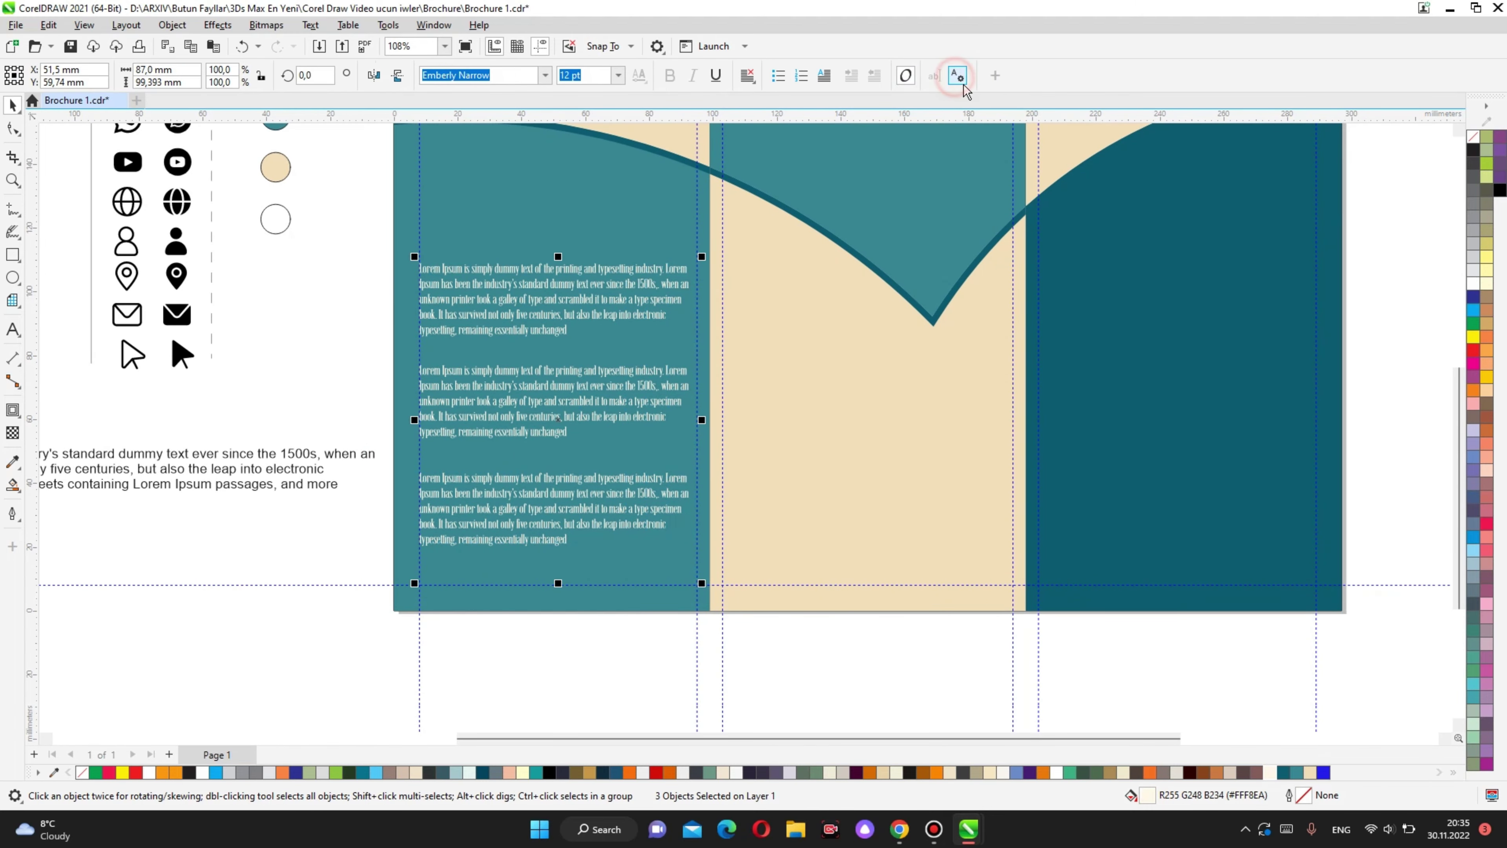
click(956, 75)
click(1458, 99)
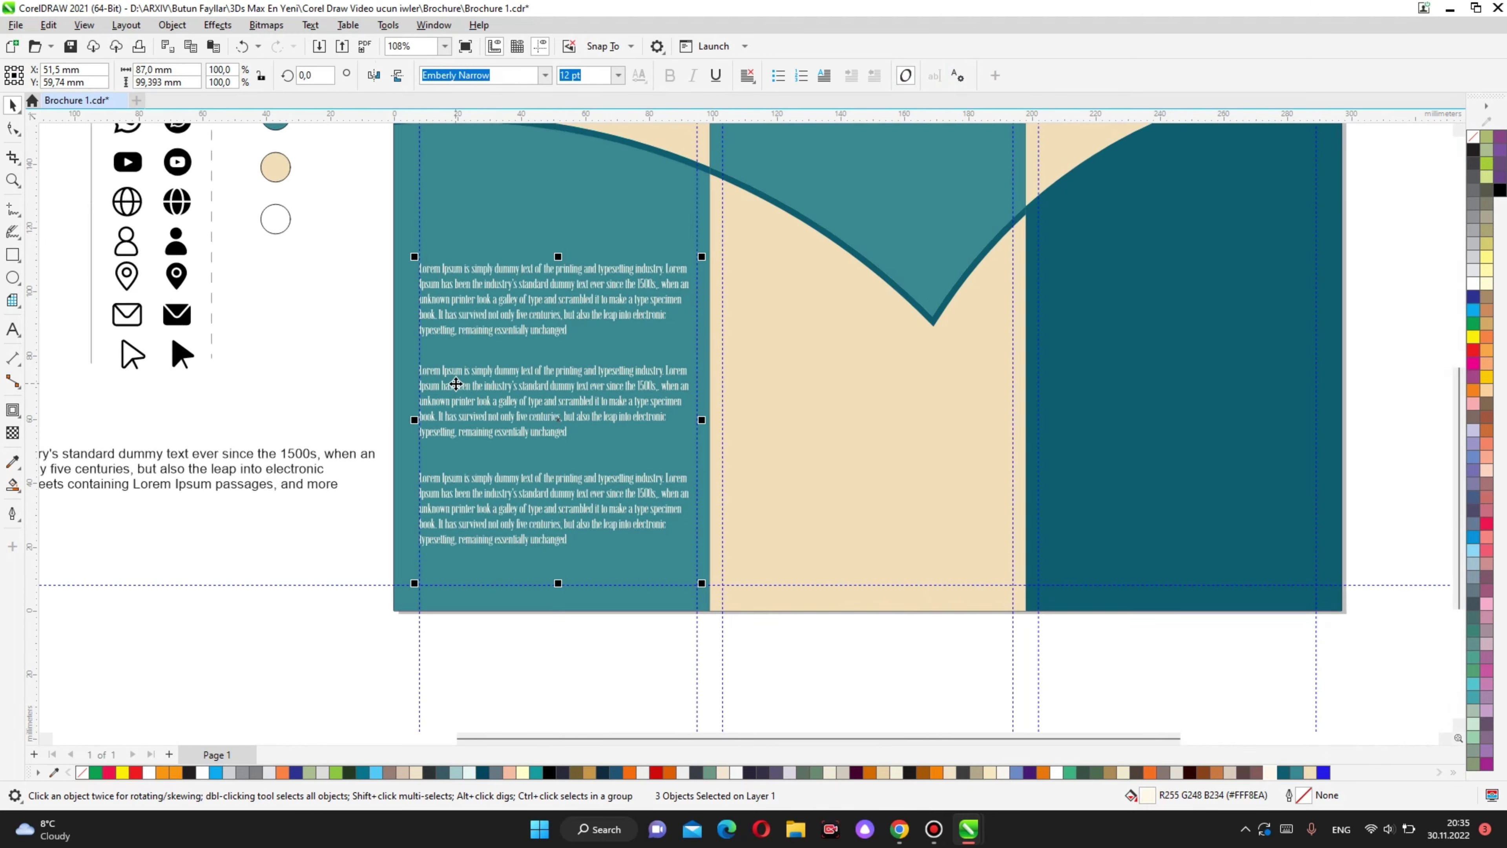
scroll(456, 385, down, 3)
click(1009, 346)
Drag-copy the TM DESIGNER heading down onto the teal panel
scroll(530, 318, up, 2)
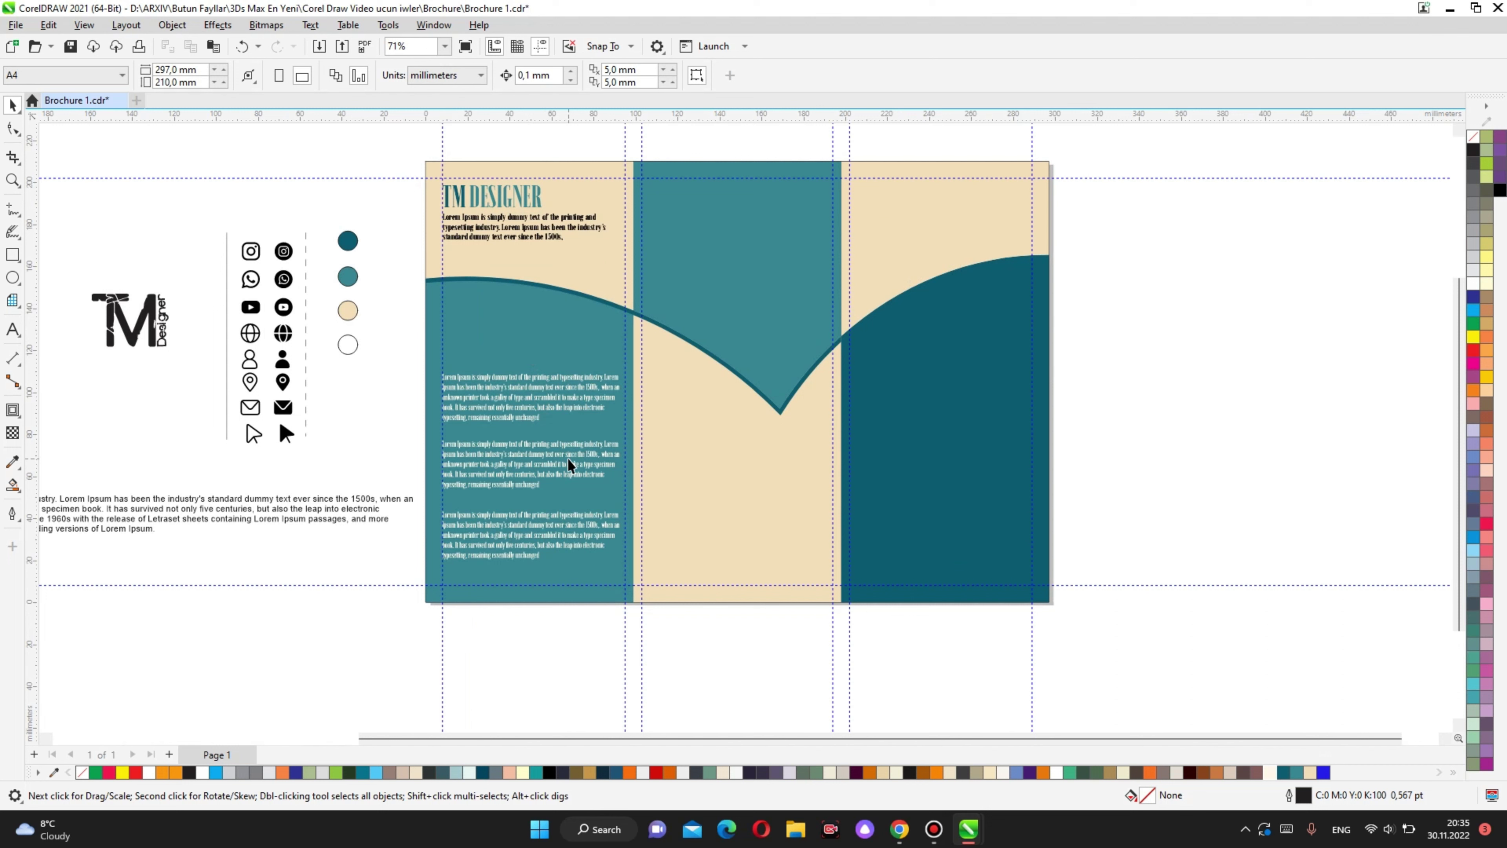
scroll(535, 182, up, 1)
mouse_move(481, 203)
mouse_down()
mouse_move(516, 390)
mouse_move(483, 401)
mouse_move(512, 417)
mouse_up()
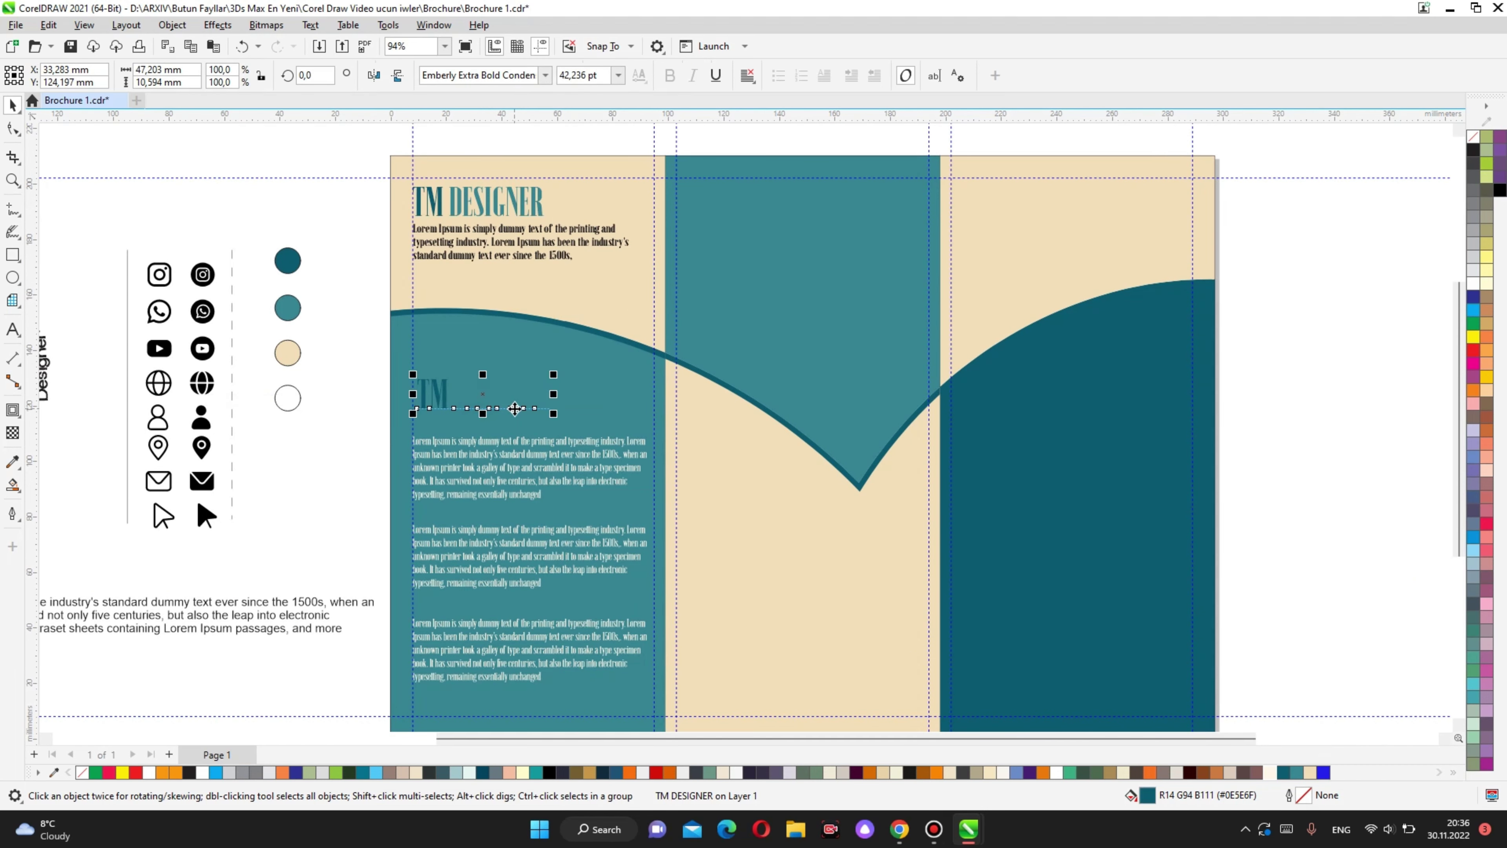
Make the copied TM DESIGNER heading white
click(1273, 773)
click(1350, 357)
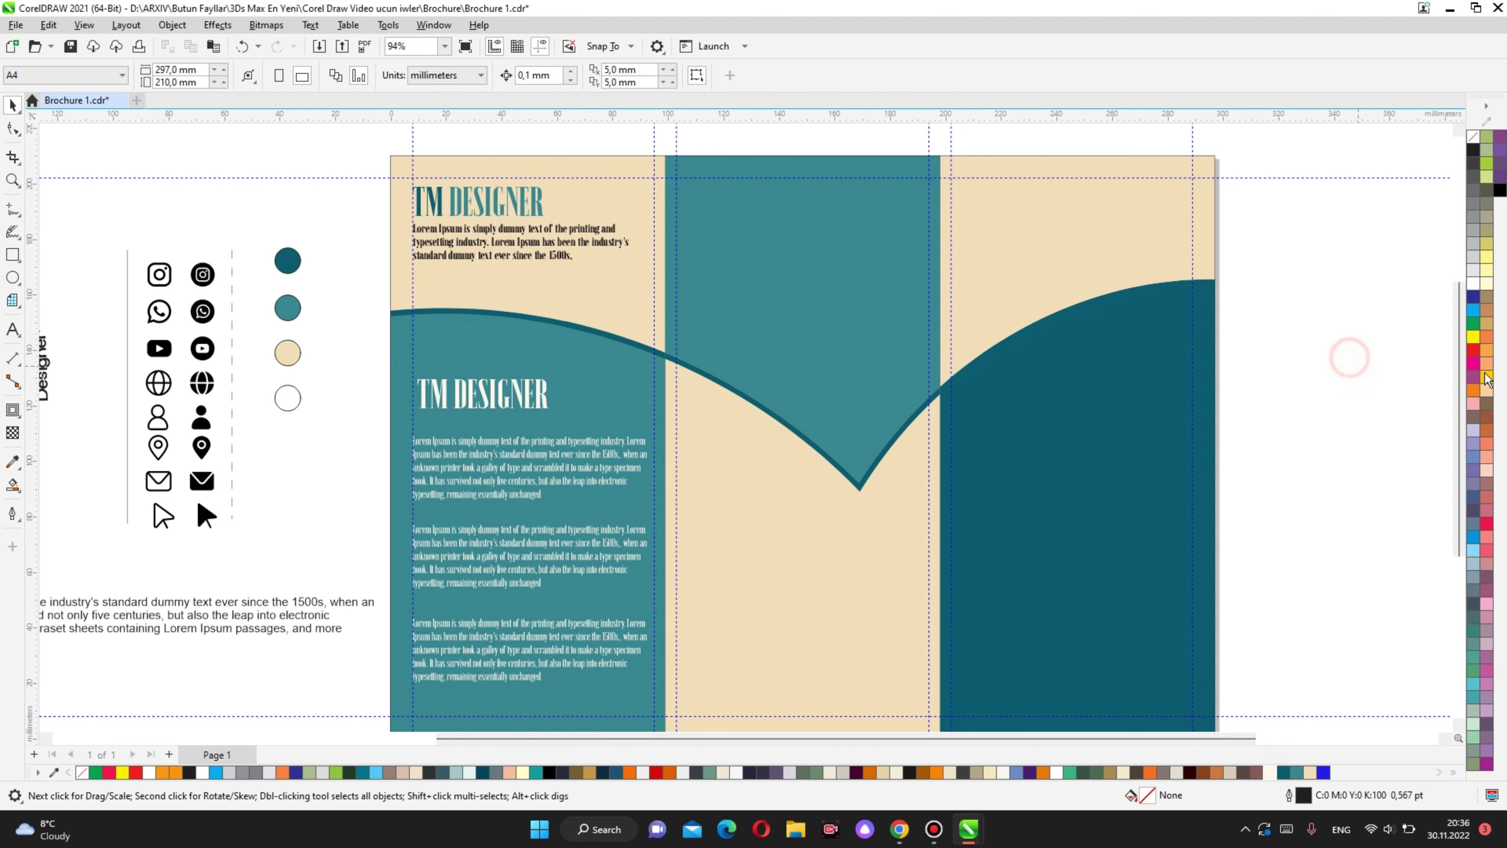
scroll(656, 297, down, 2)
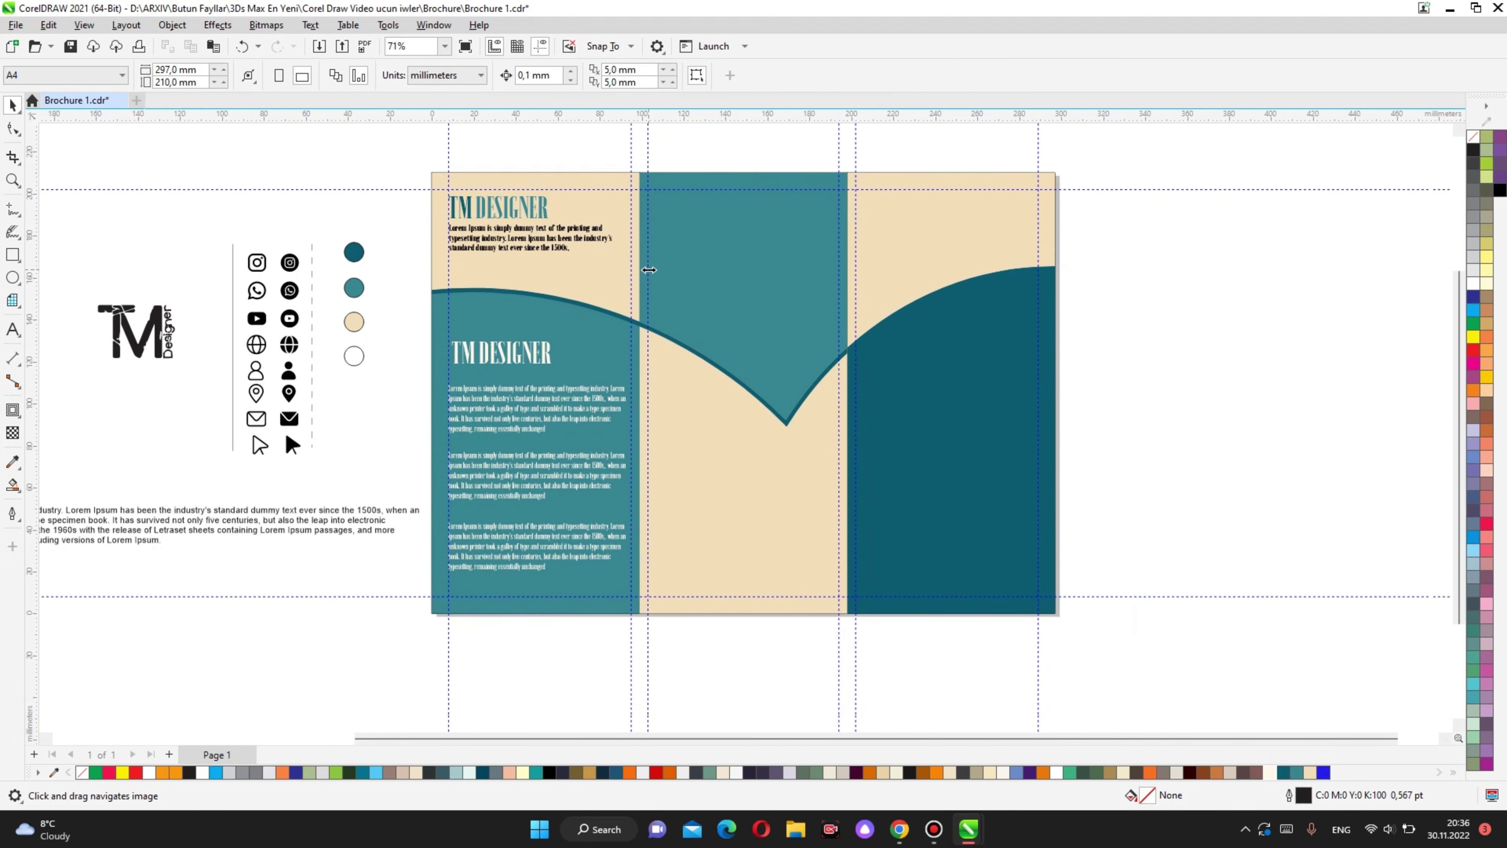
scroll(649, 270, up, 1)
Copy a body paragraph into the middle panel's top teal area and position it
click(525, 447)
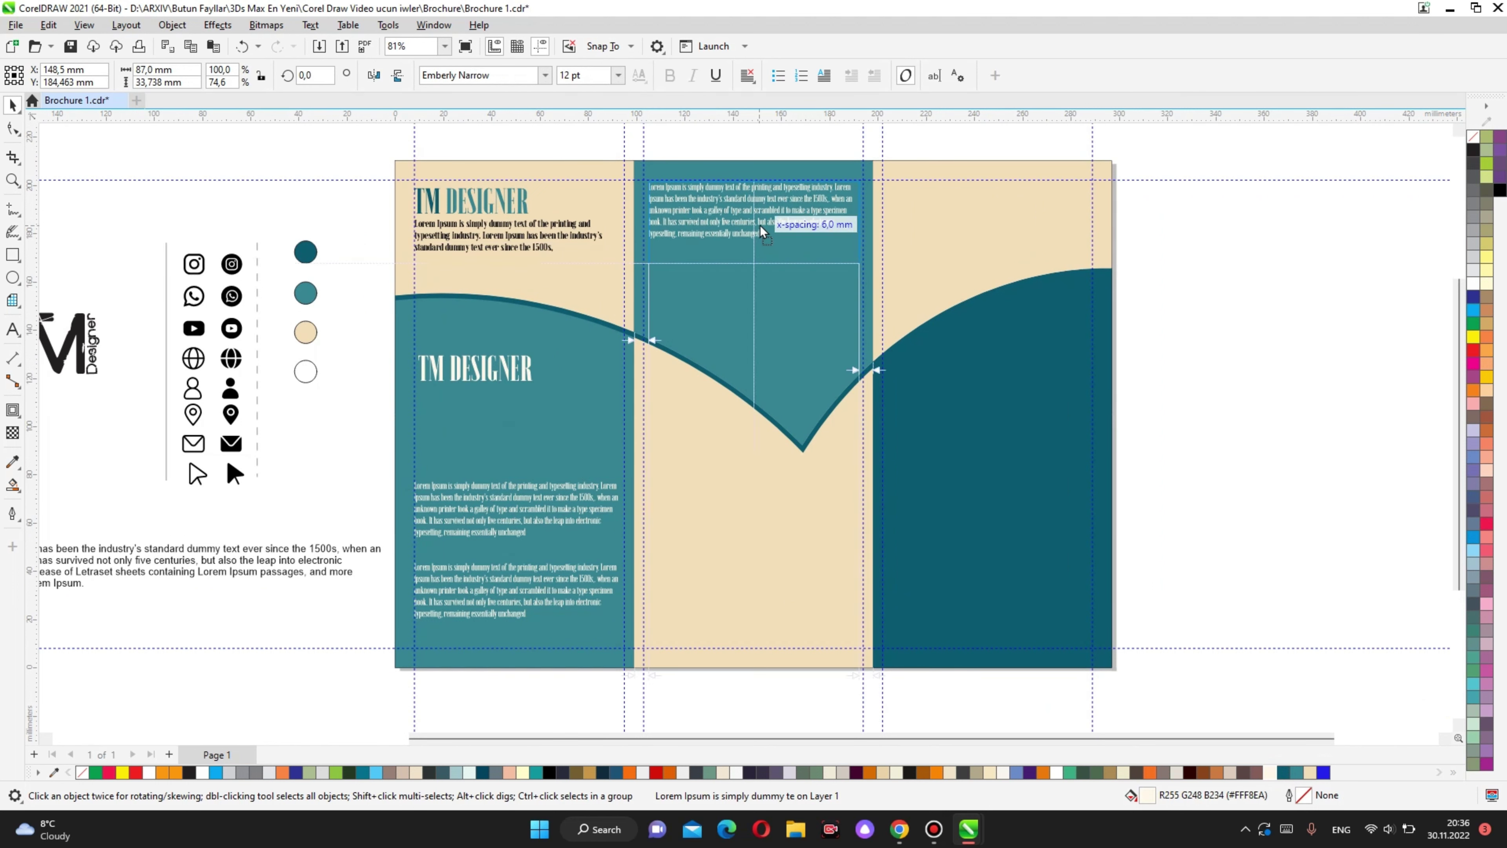
drag(740, 357, 763, 230)
click(1255, 348)
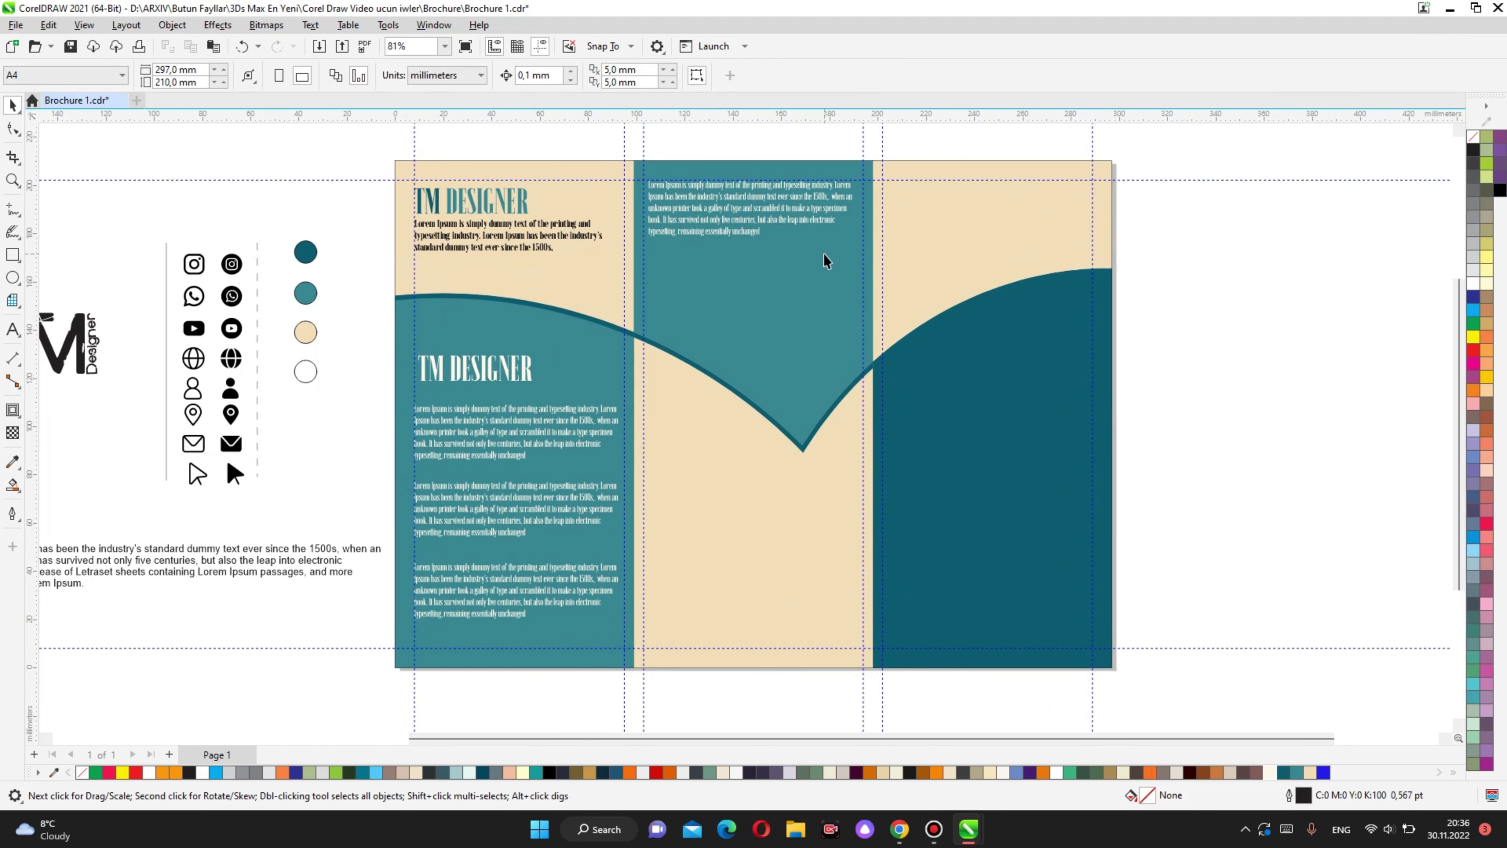
click(740, 214)
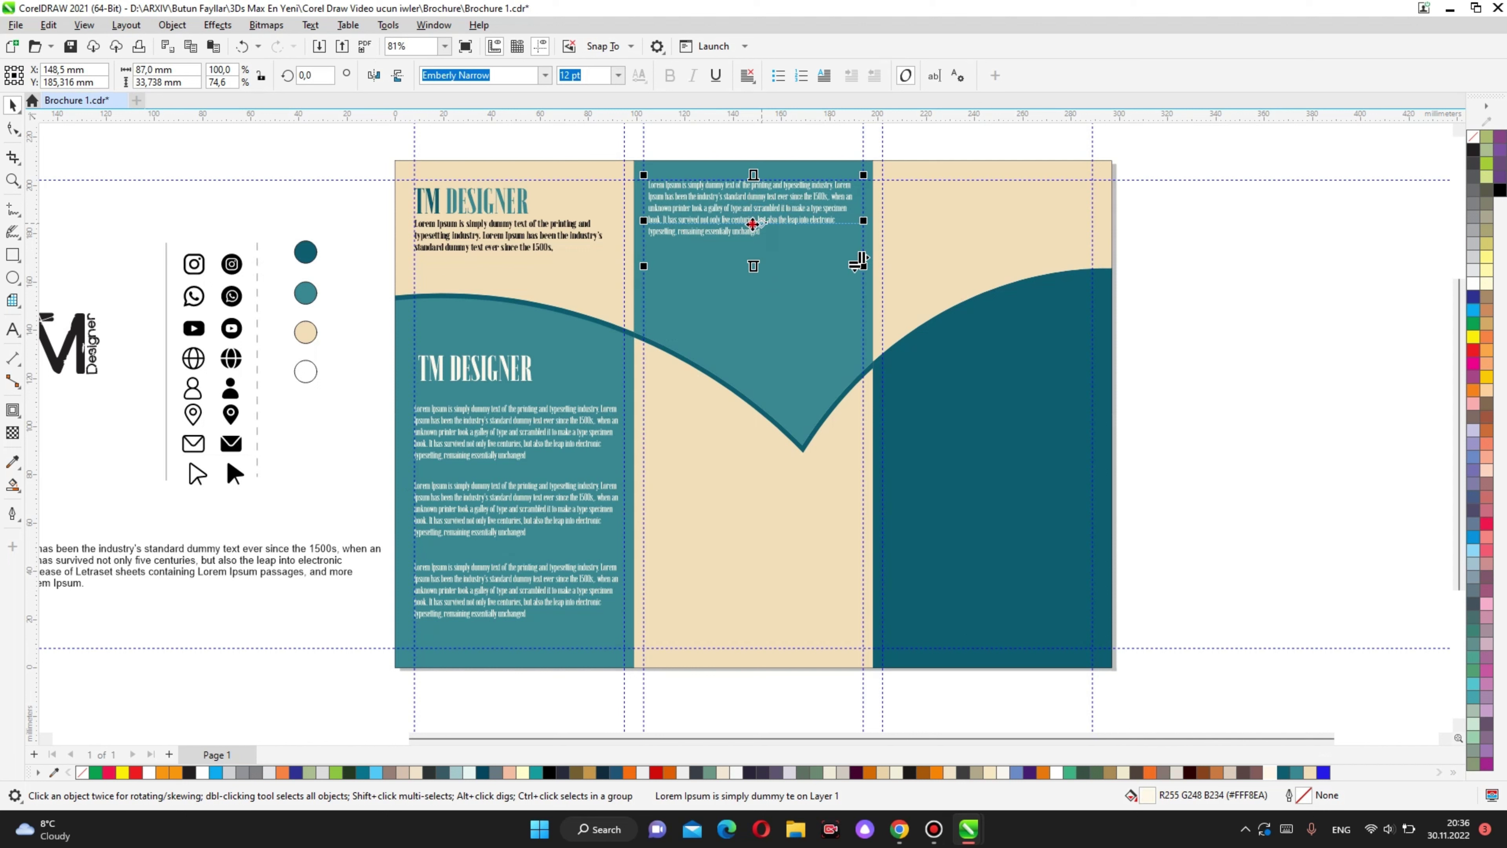
drag(753, 224, 757, 291)
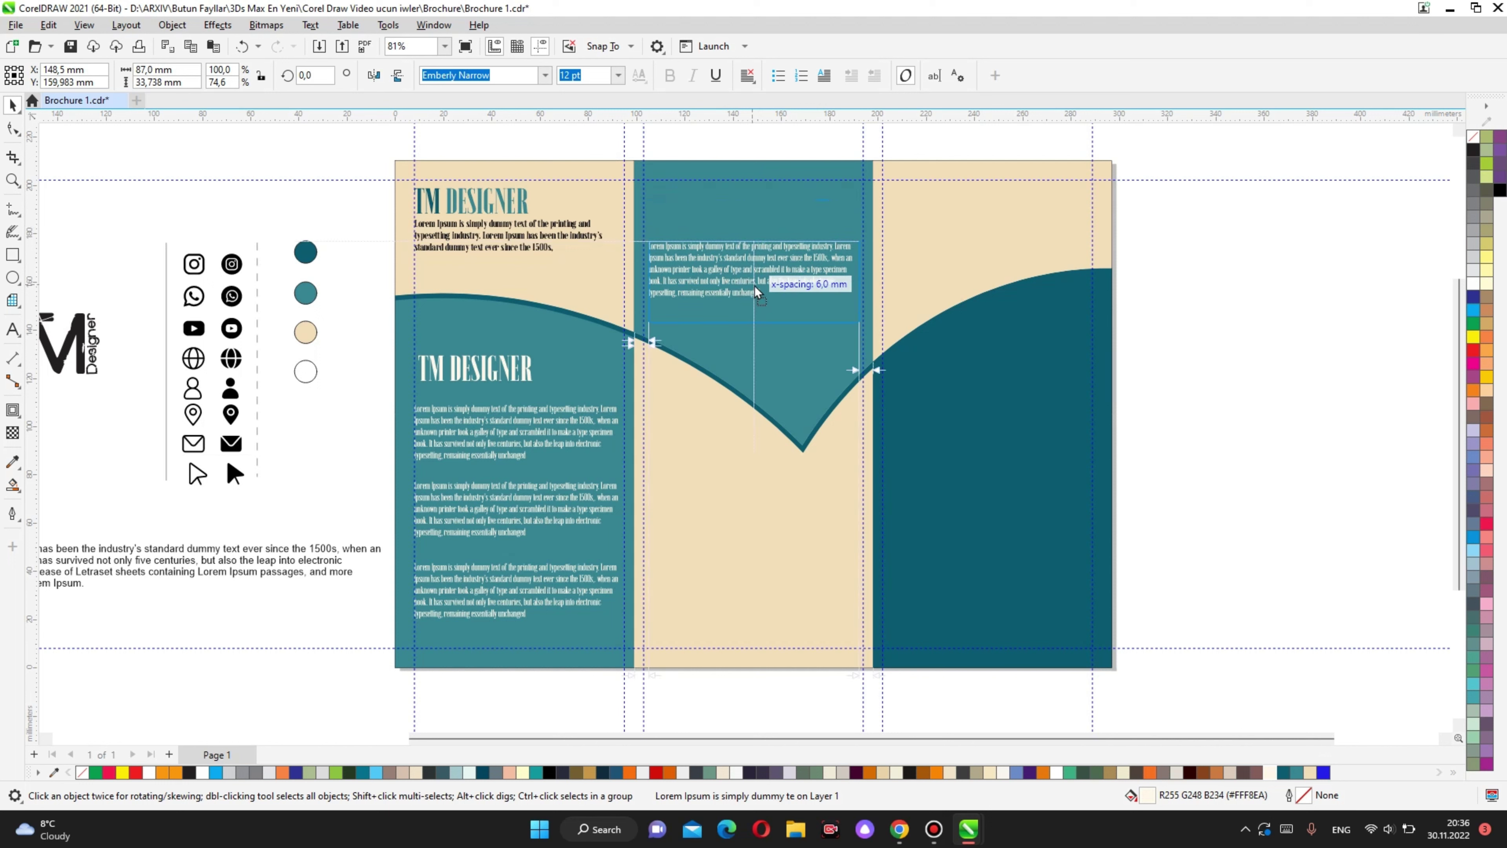
drag(757, 290, 757, 301)
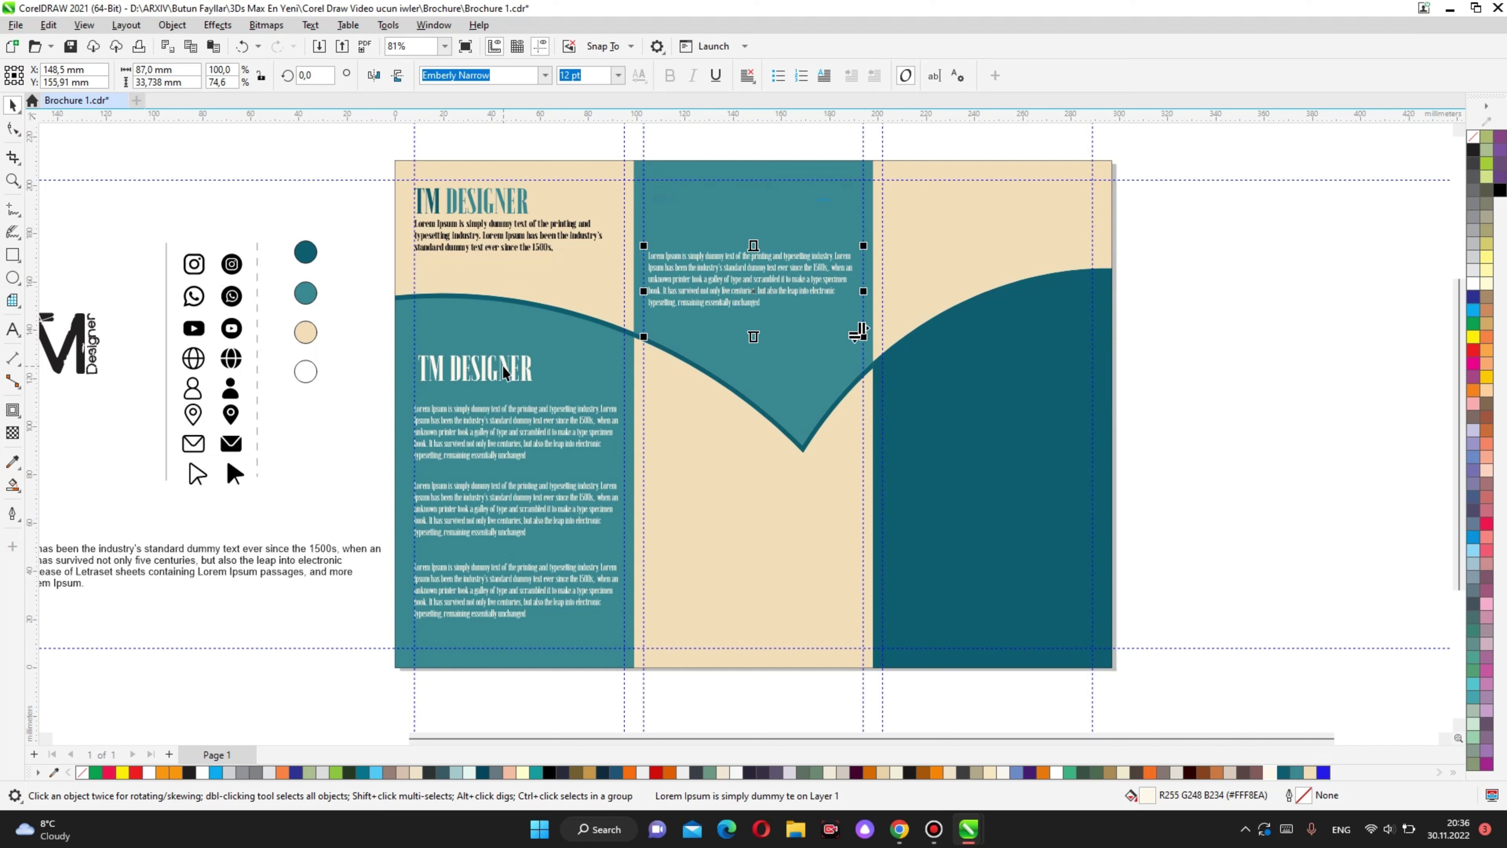
Copy the TM DESIGNER heading above the middle panel's paragraph
drag(503, 371, 754, 232)
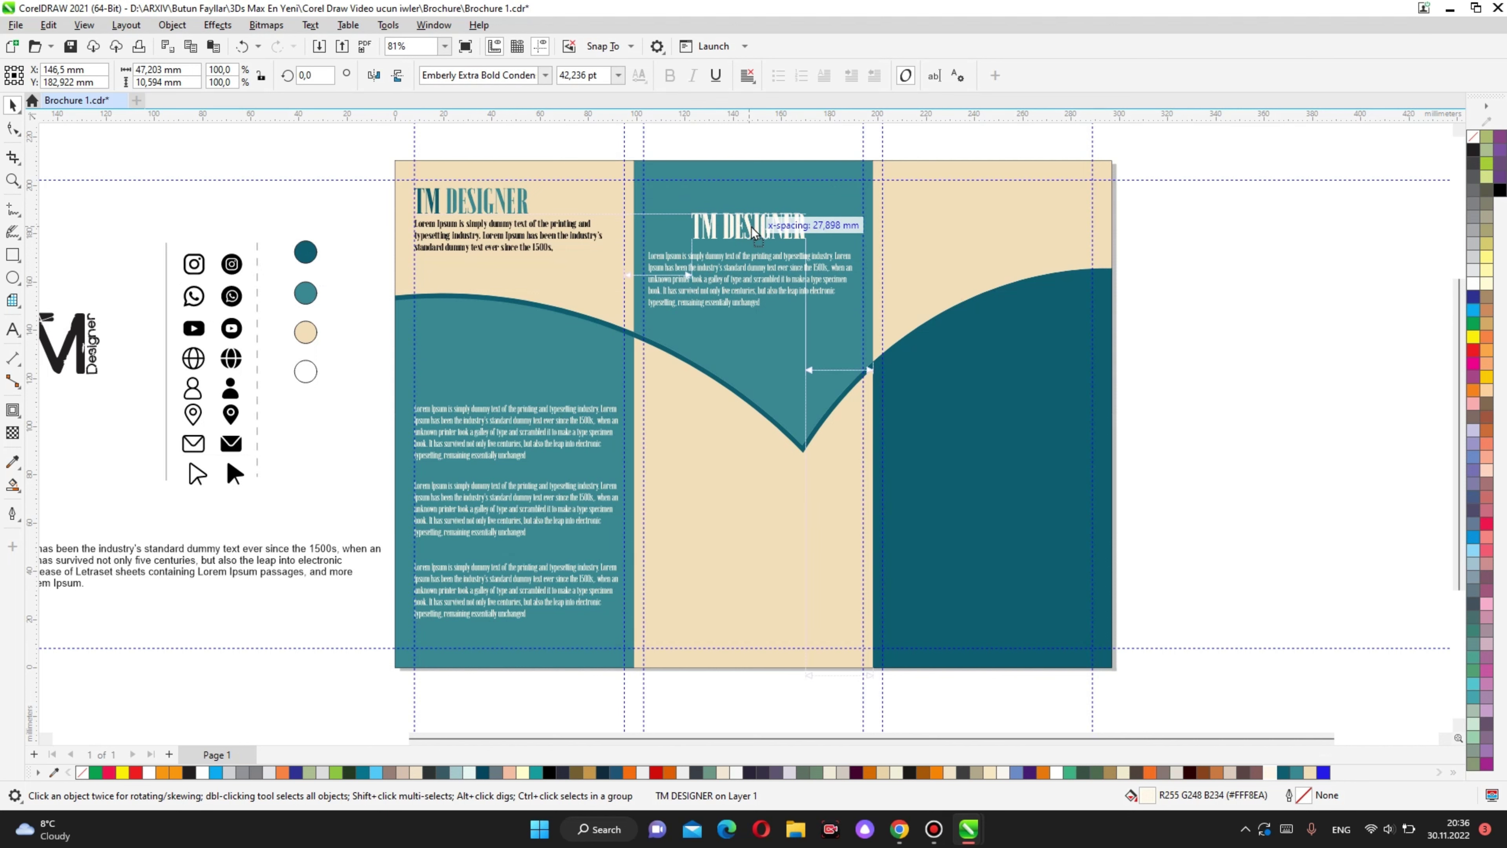
drag(753, 232, 755, 231)
click(967, 285)
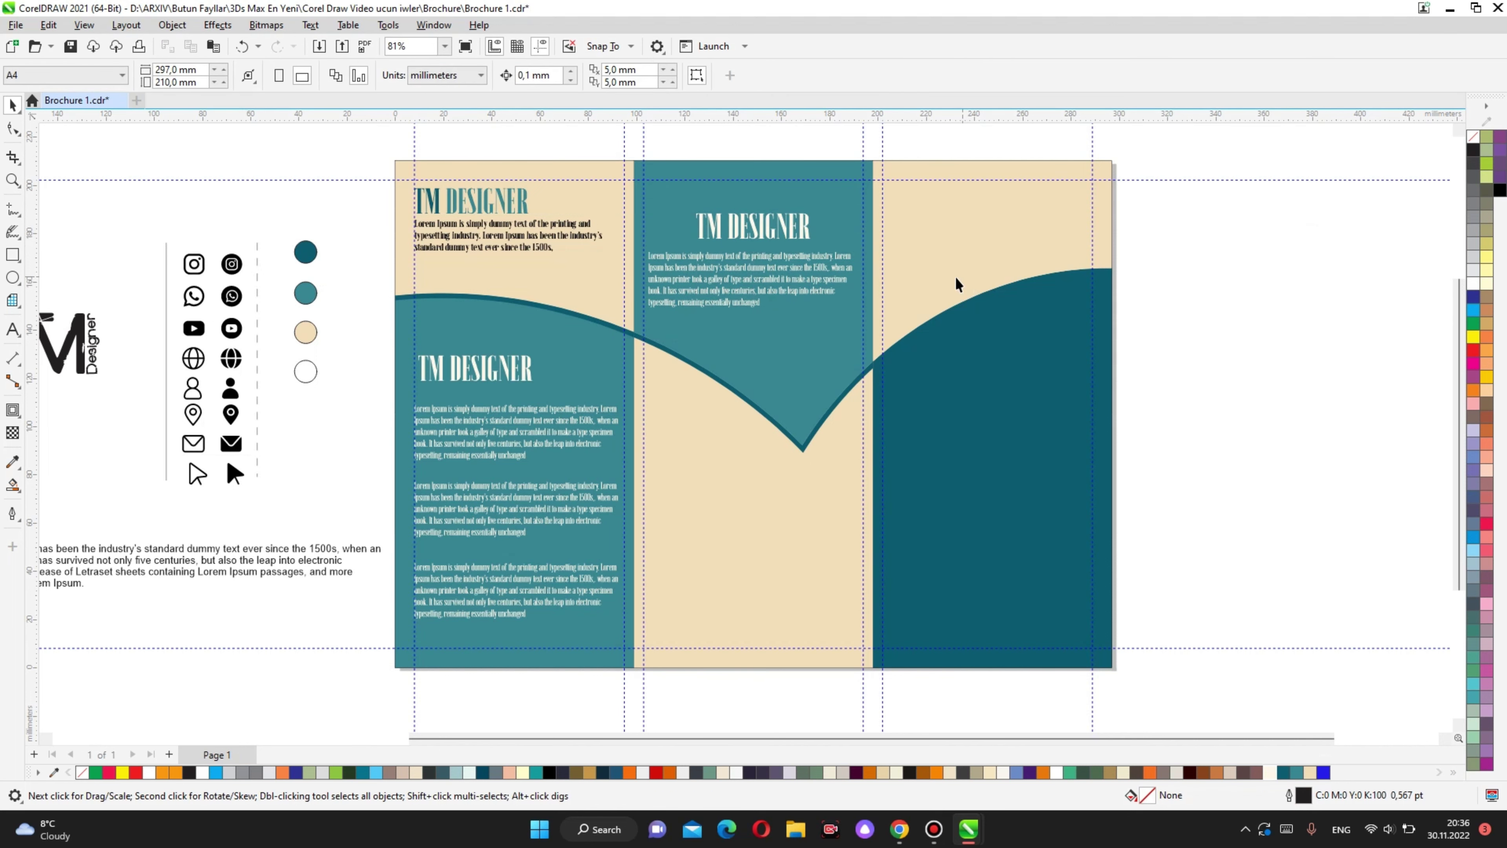
scroll(956, 279, right, 3)
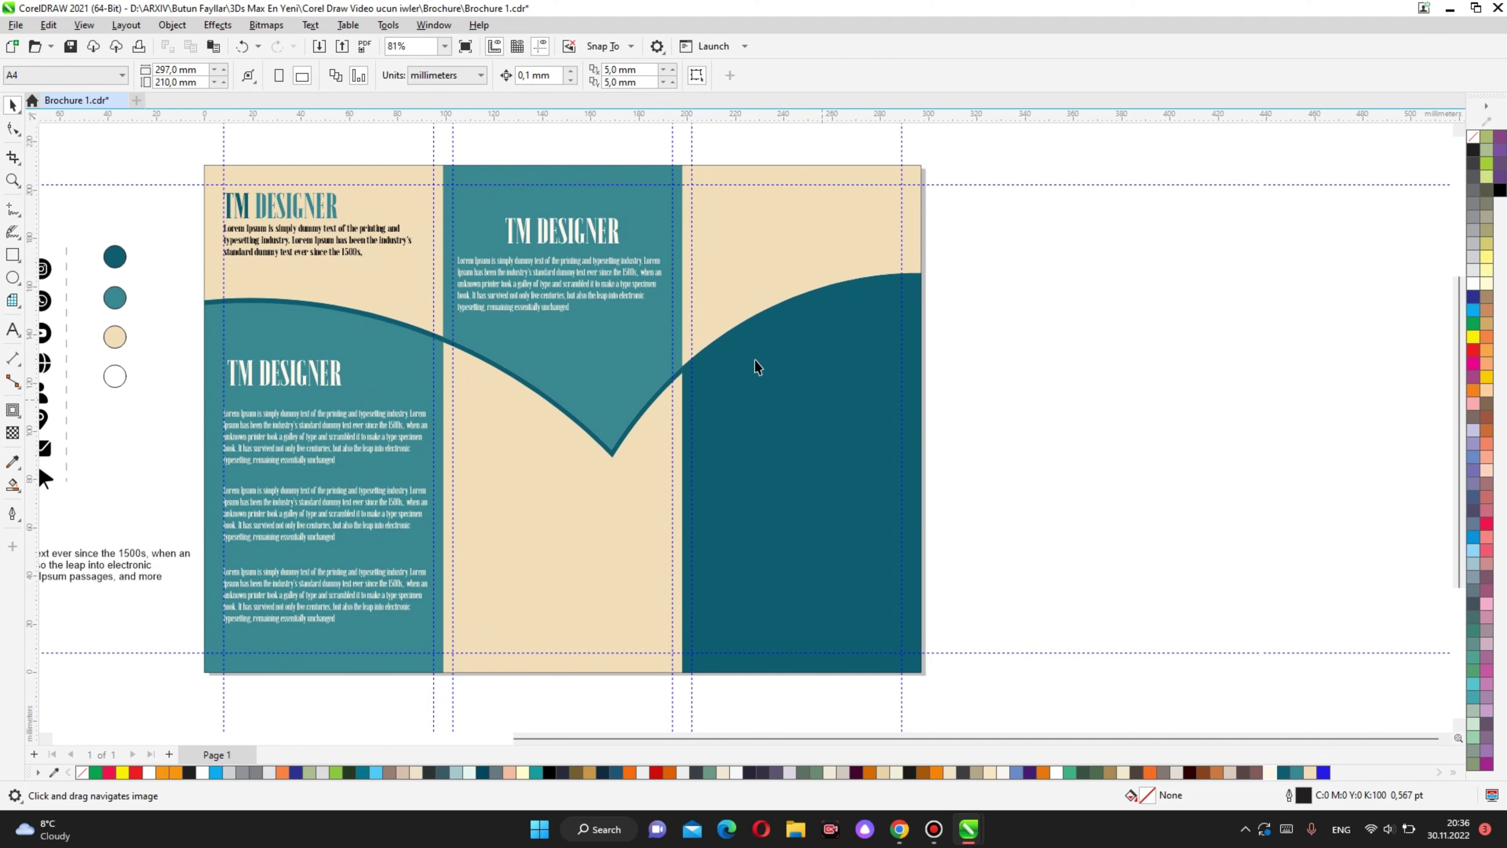
Copy the TM DESIGNER heading to the beige right panel's top and colour it dark teal
mouse_move(573, 238)
mouse_down()
mouse_move(813, 231)
mouse_move(802, 226)
mouse_up()
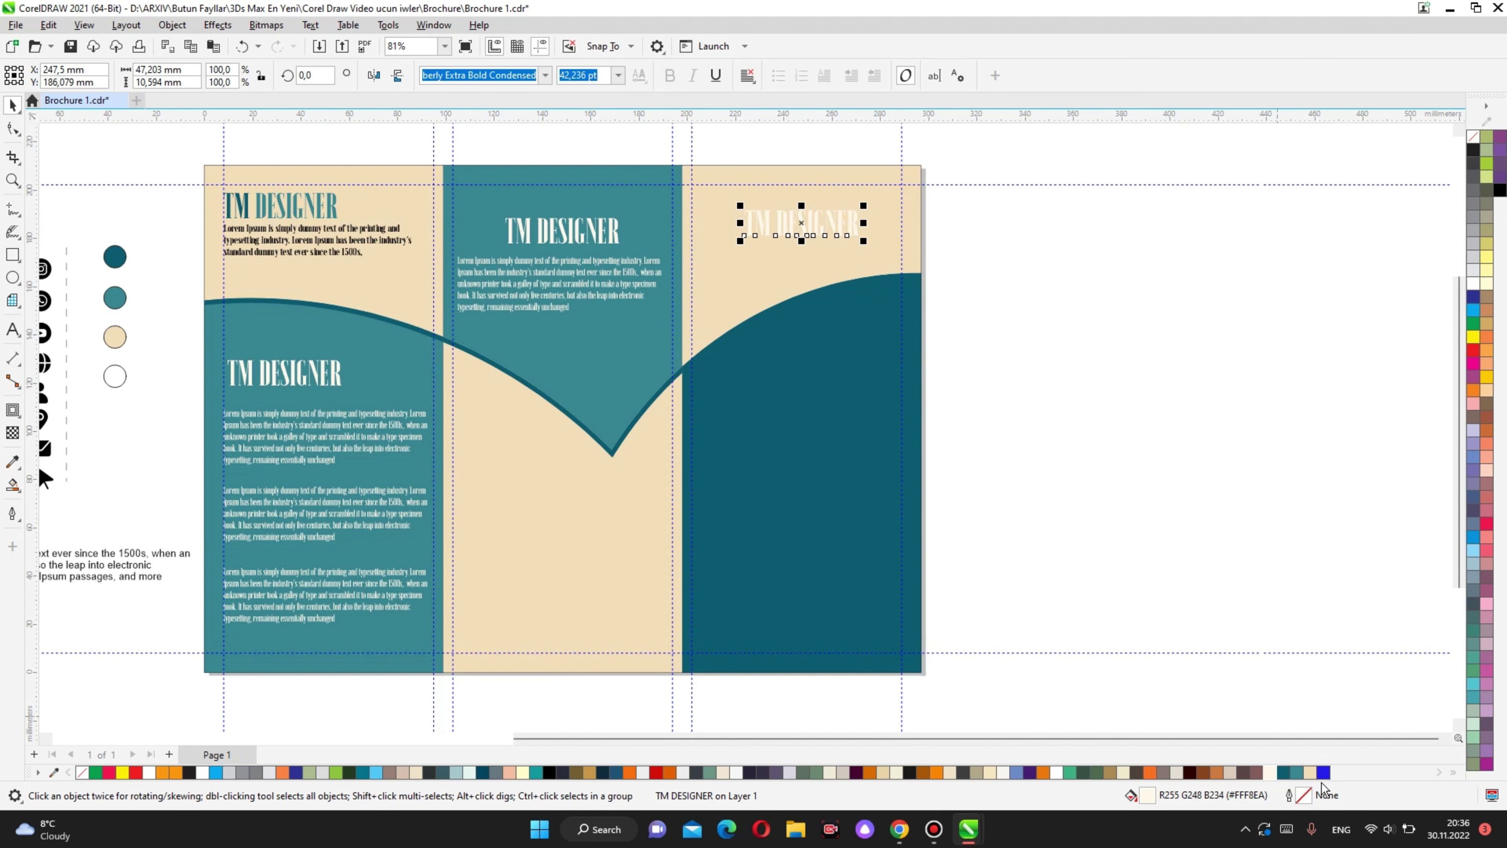
click(1286, 773)
click(1144, 446)
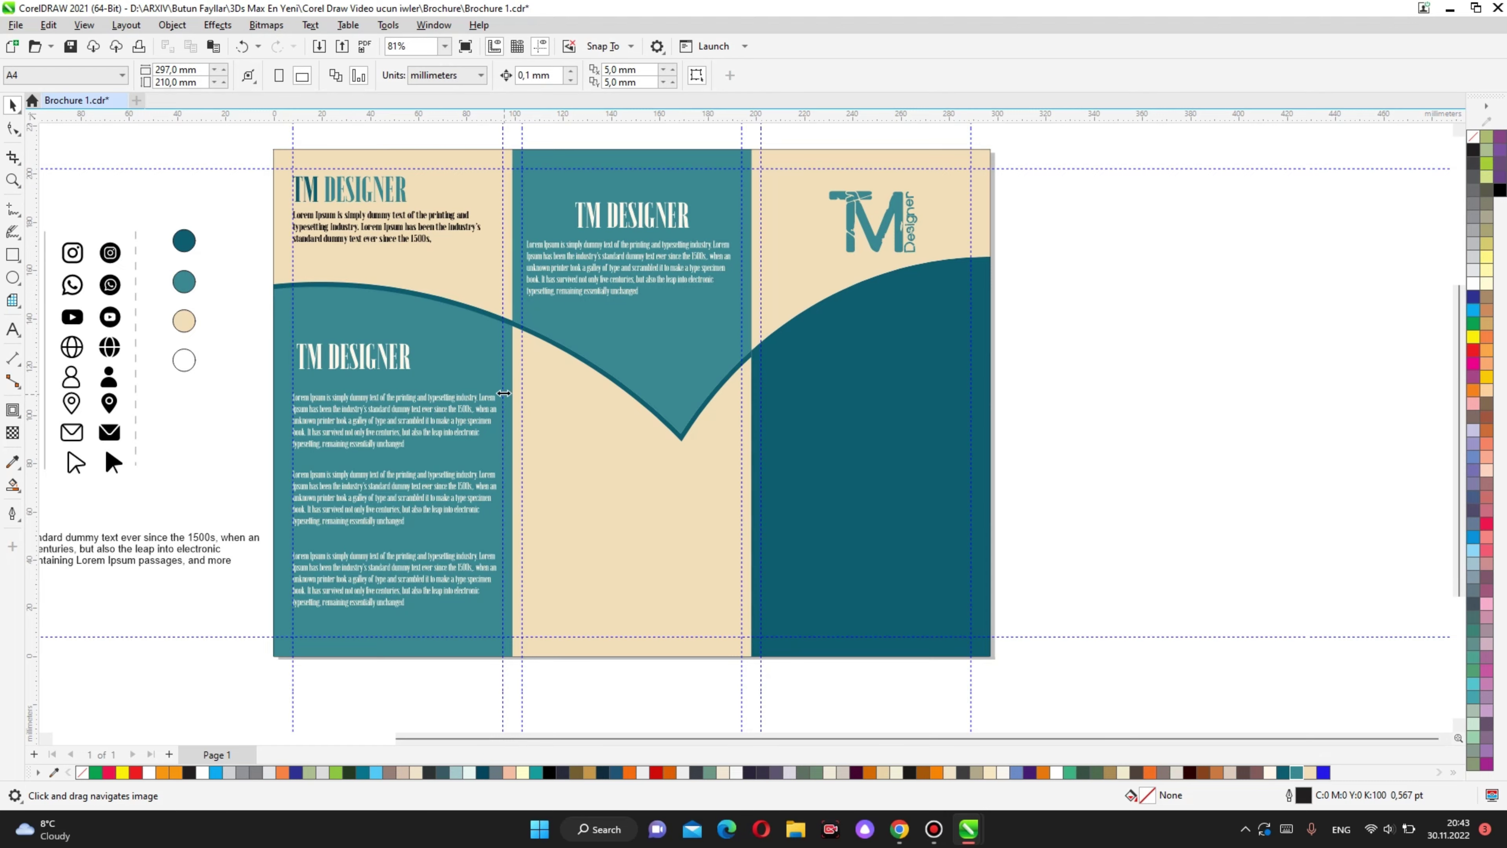
scroll(244, 364, down, 1)
scroll(263, 330, up, 1)
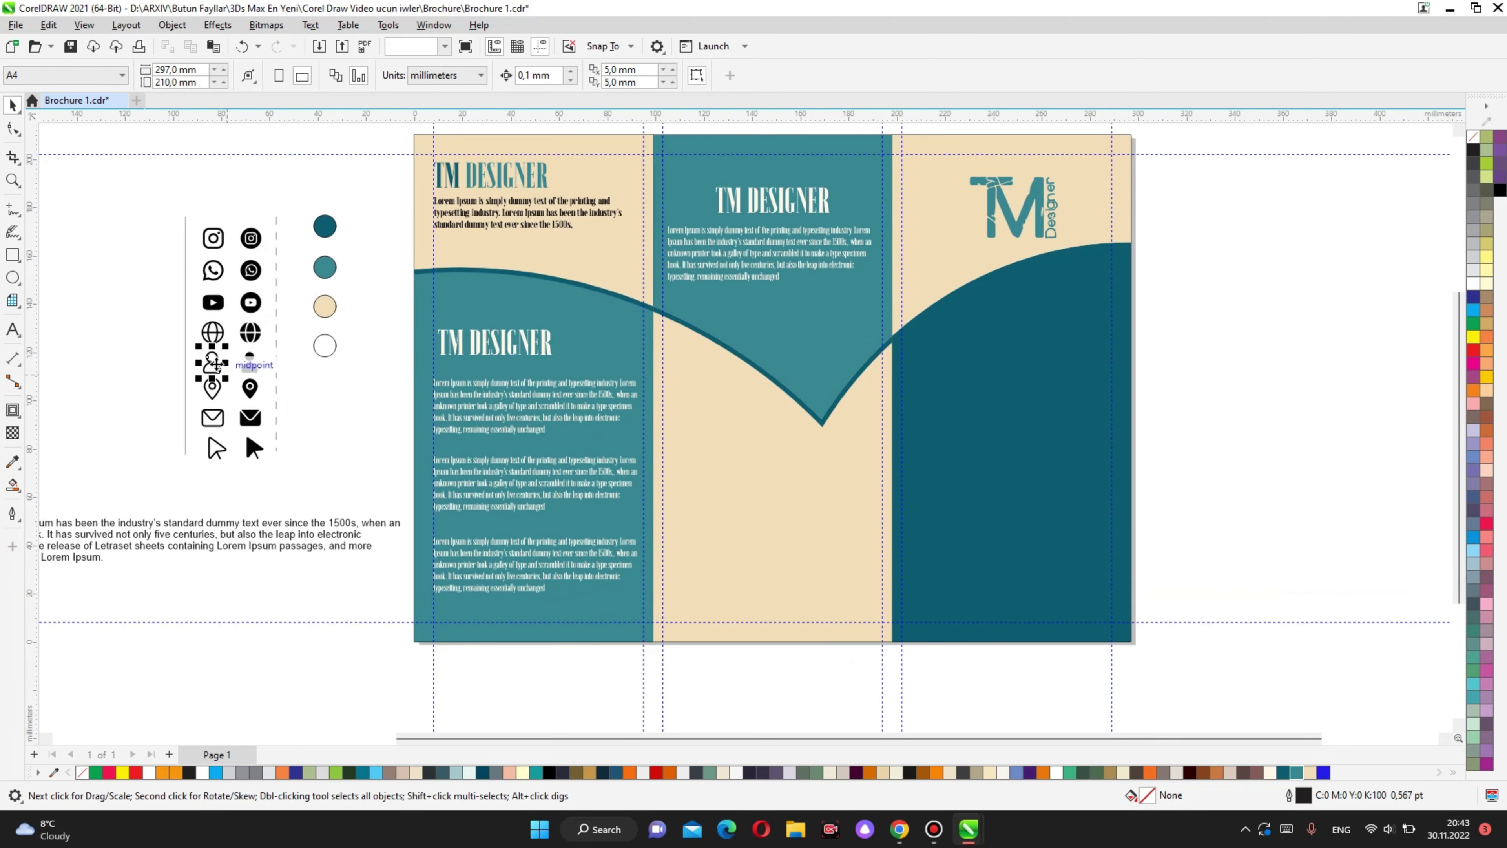
Copy the person, location pin, Instagram and WhatsApp icons into a stack below the right panel
drag(226, 378, 959, 694)
scroll(242, 367, down, 1)
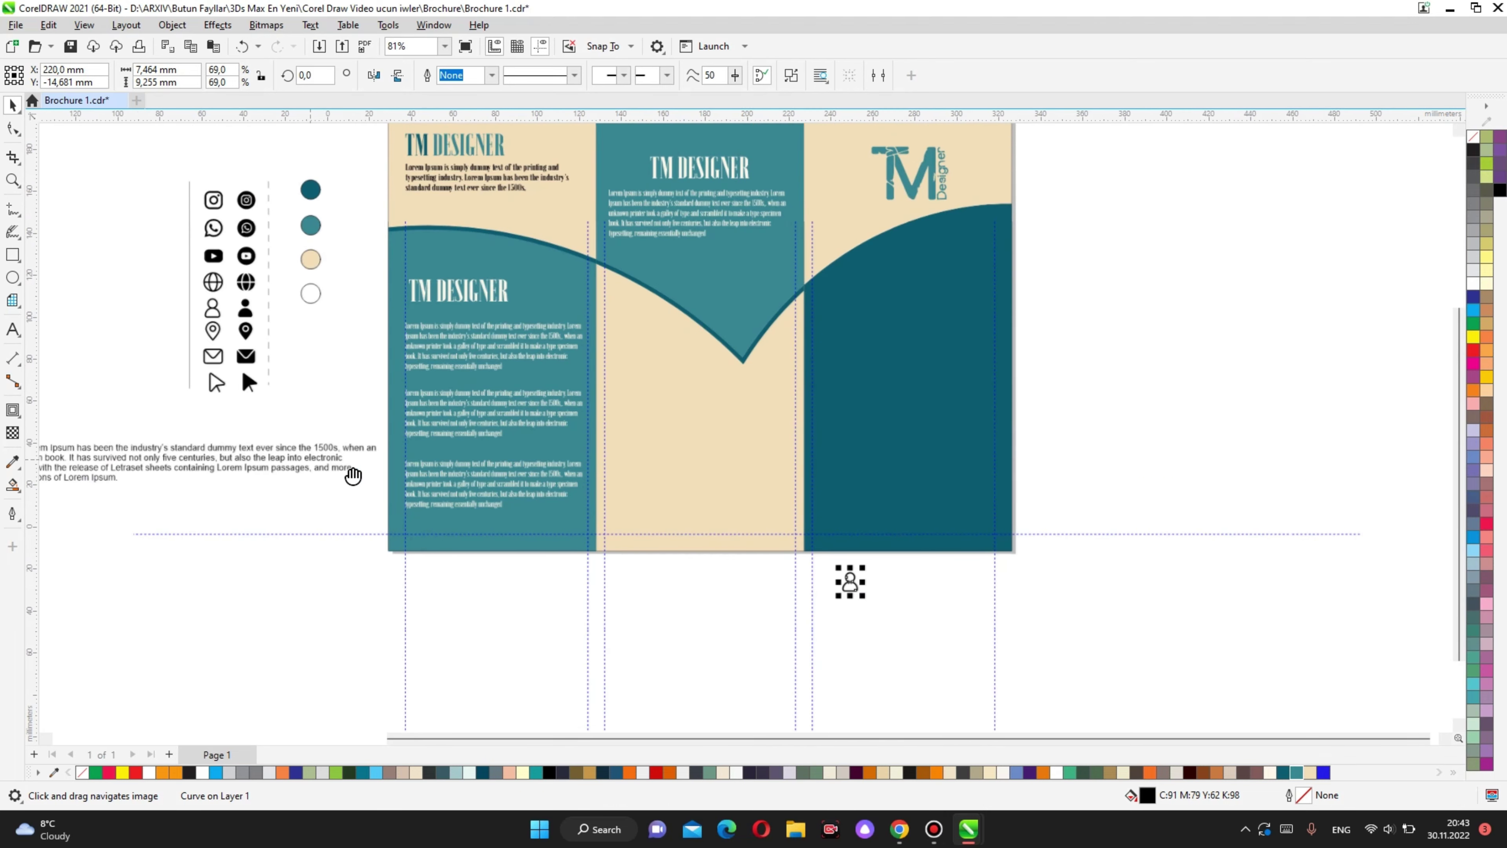
scroll(232, 351, up, 1)
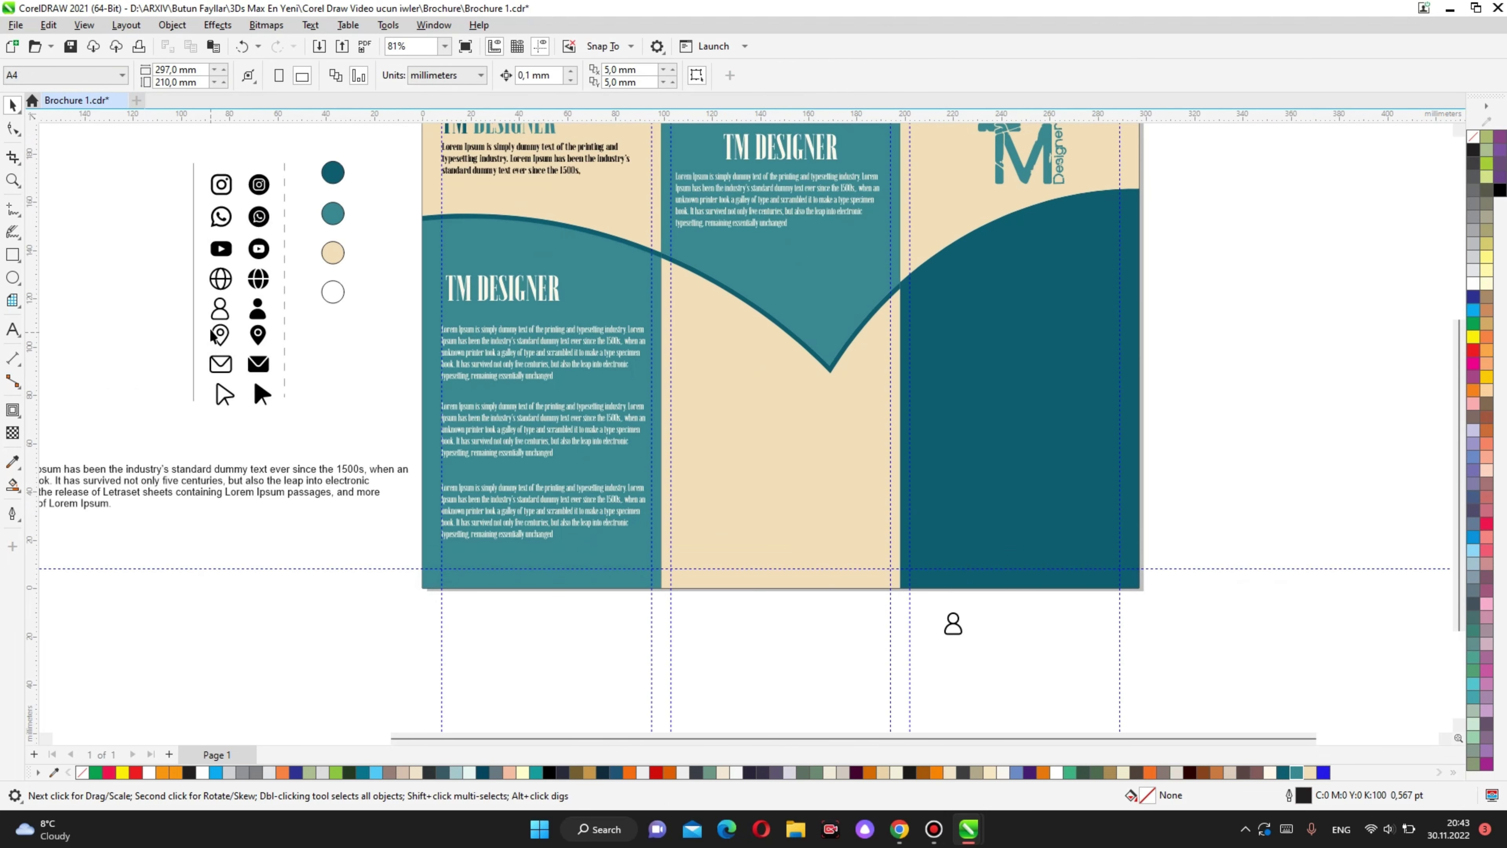
mouse_move(219, 309)
mouse_down()
mouse_move(965, 674)
mouse_move(954, 657)
mouse_up()
key(Escape)
drag(208, 178, 955, 700)
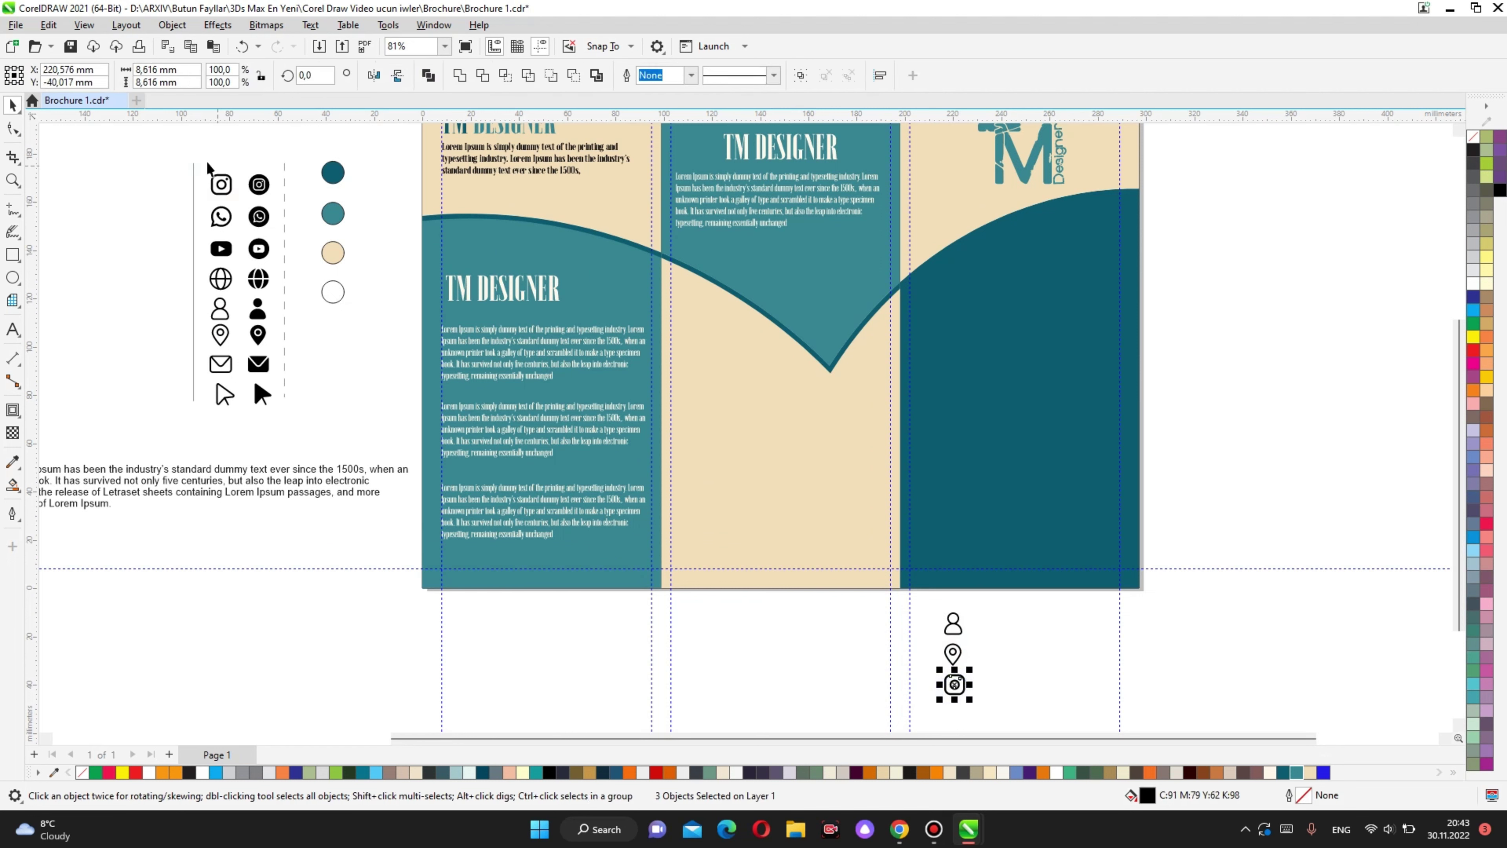
key(Escape)
drag(220, 216, 955, 721)
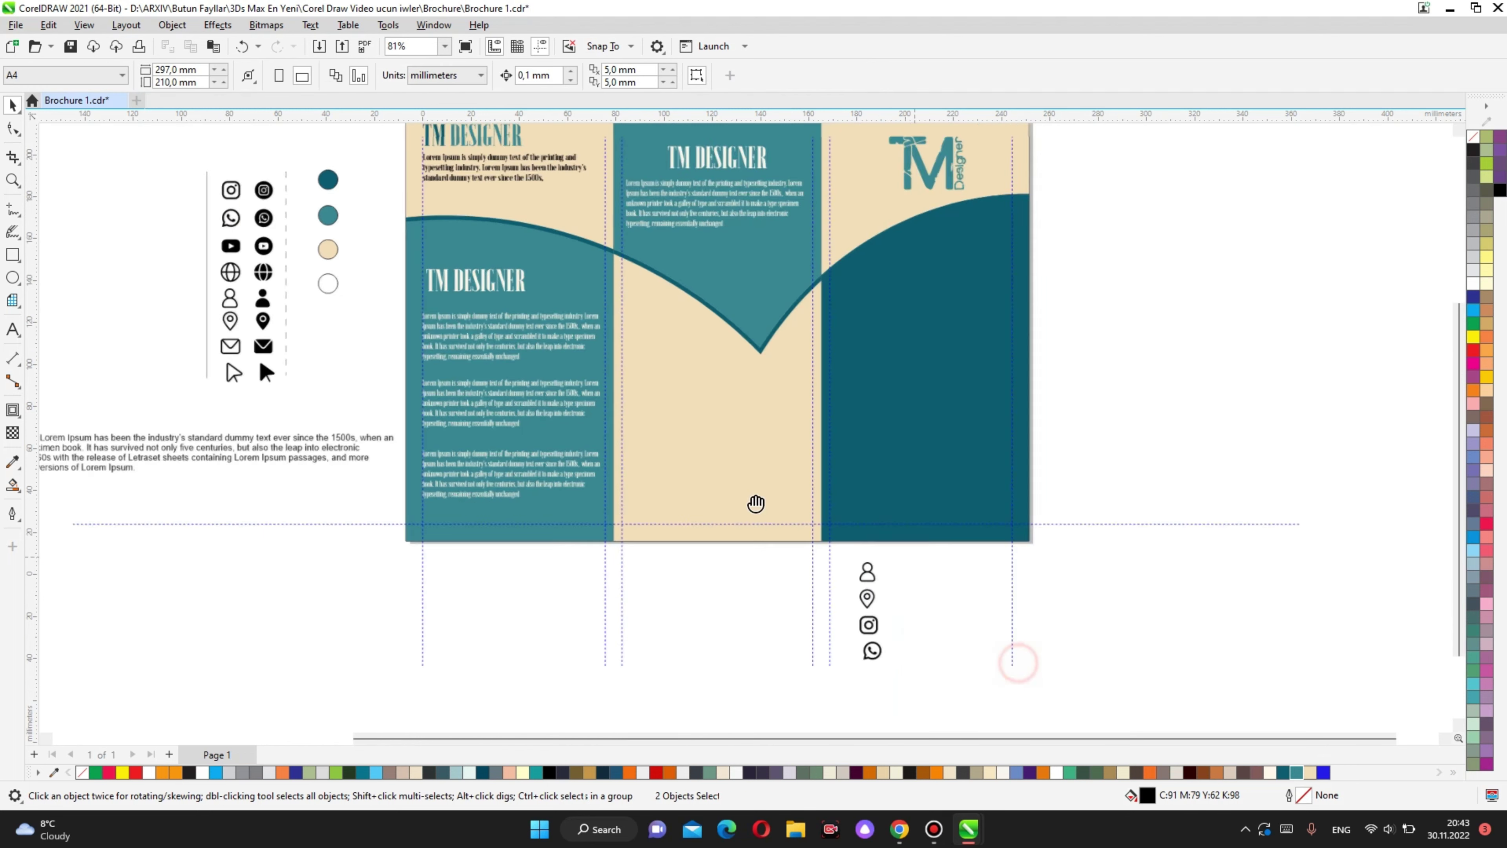
scroll(697, 448, up, 2)
Centre the four contact icons horizontally and distribute them evenly in a vertical column
drag(813, 621, 813, 621)
click(172, 24)
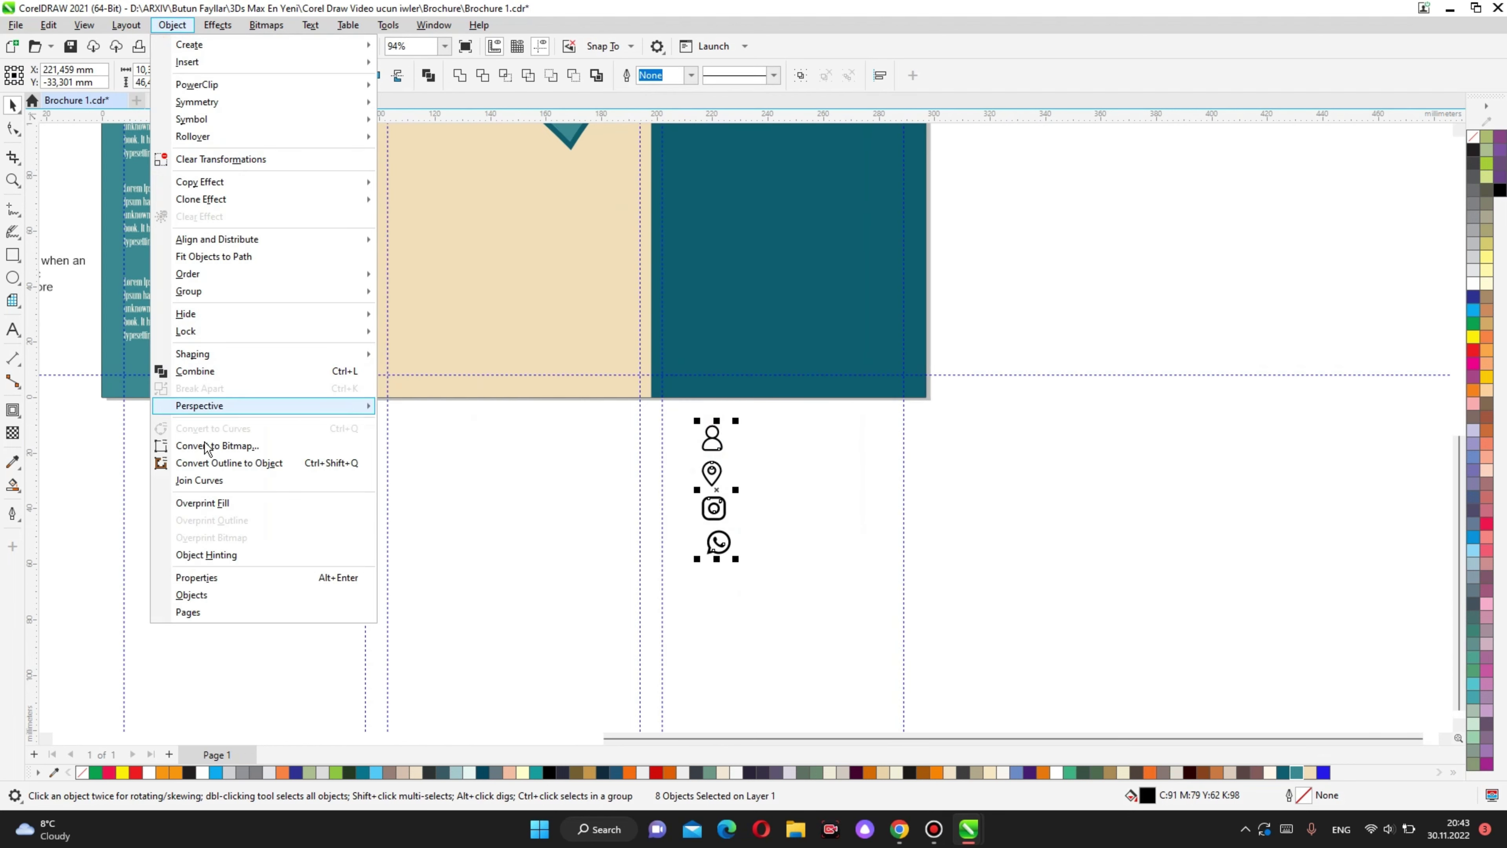
click(202, 456)
mouse_move(687, 411)
mouse_down()
mouse_move(715, 490)
mouse_move(745, 490)
mouse_up()
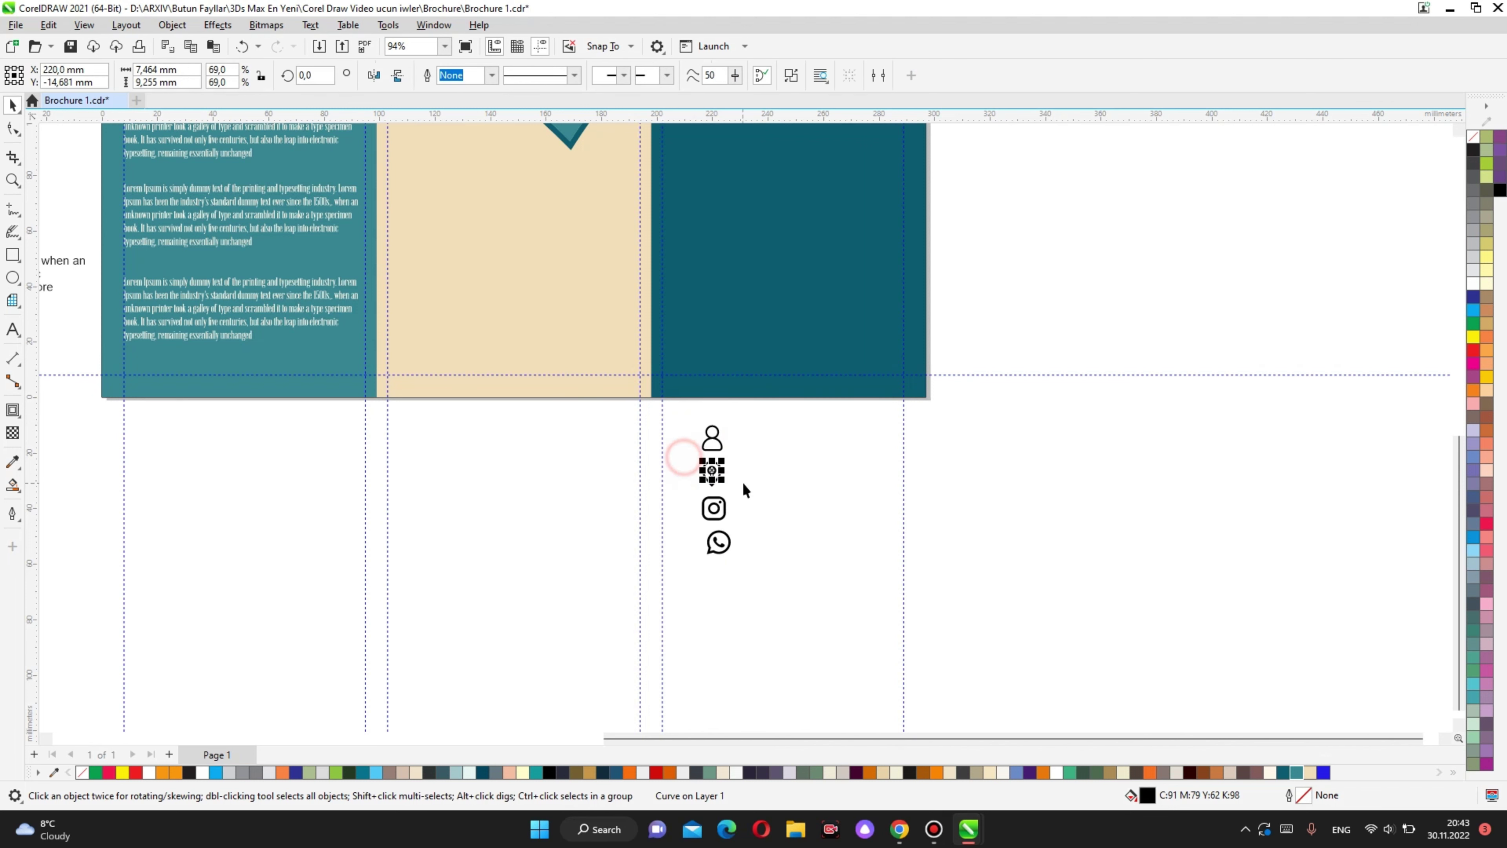
mouse_move(672, 458)
mouse_down()
mouse_move(758, 501)
mouse_move(742, 561)
mouse_up()
click(793, 477)
click(800, 75)
drag(688, 423, 746, 555)
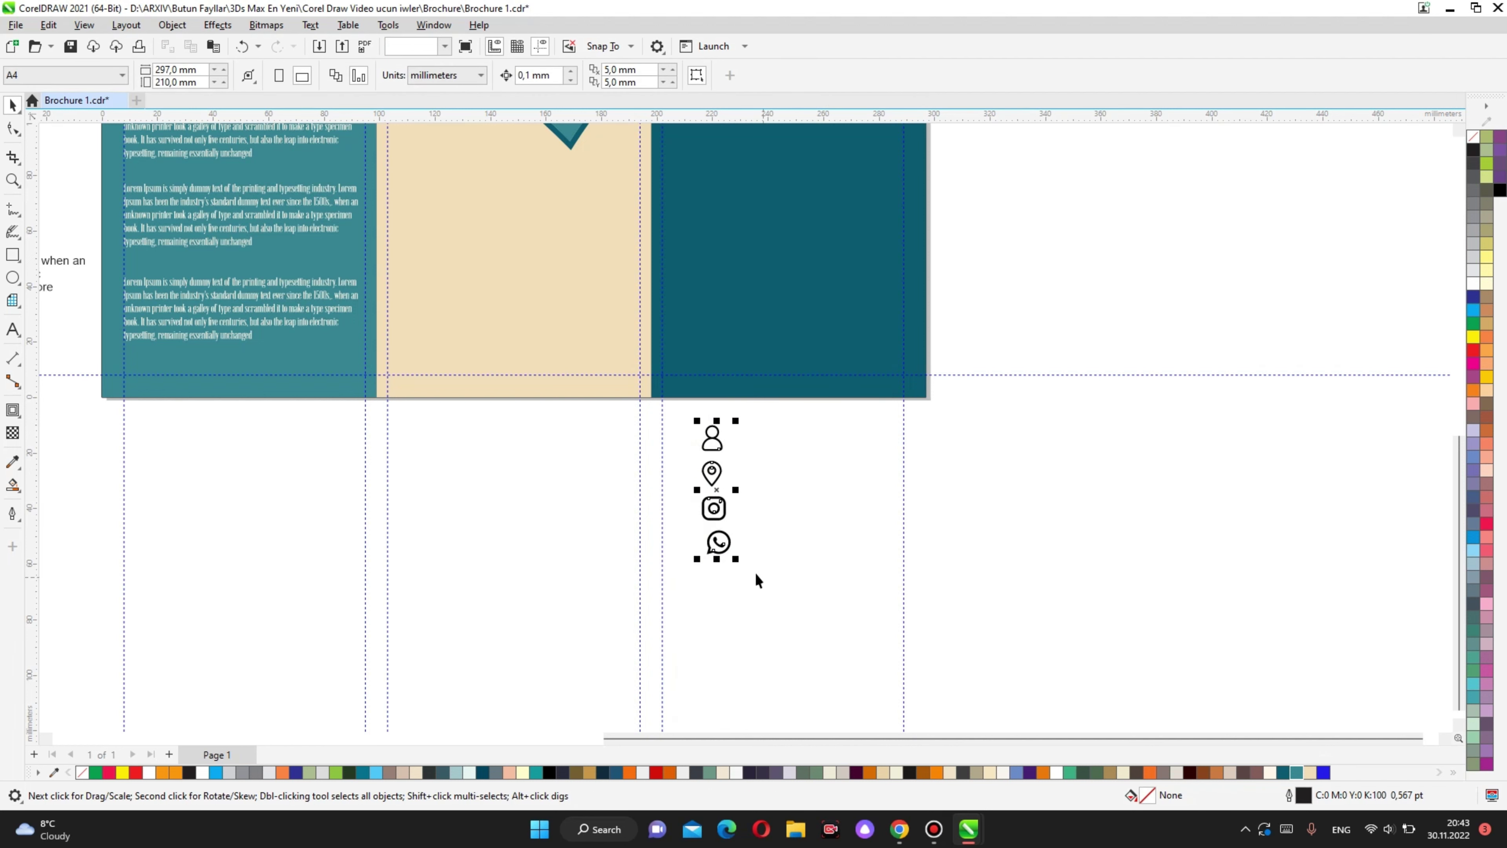
scroll(757, 579, right, 2)
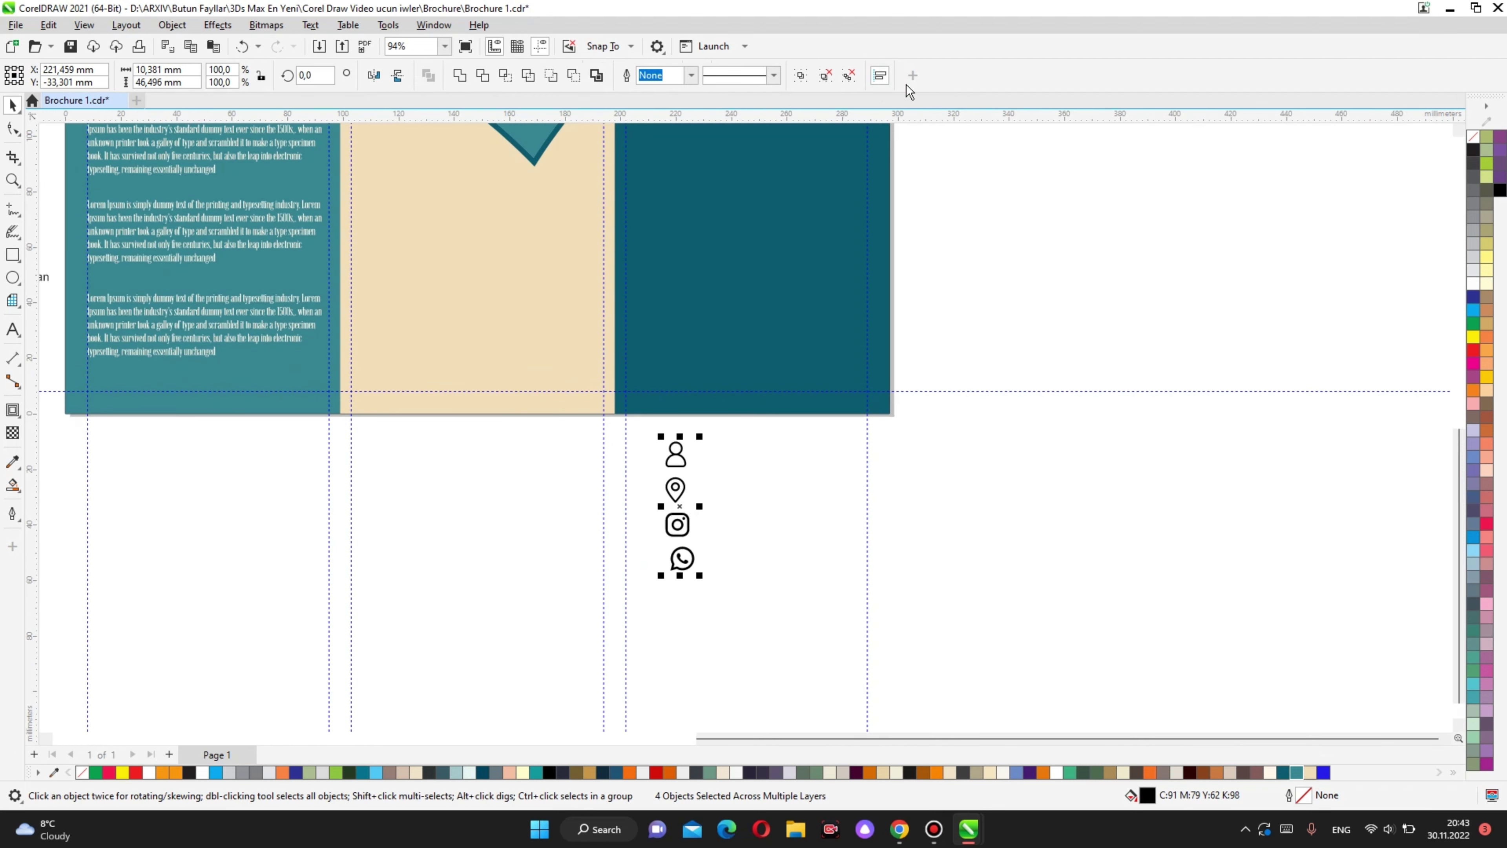
click(1254, 146)
click(1368, 294)
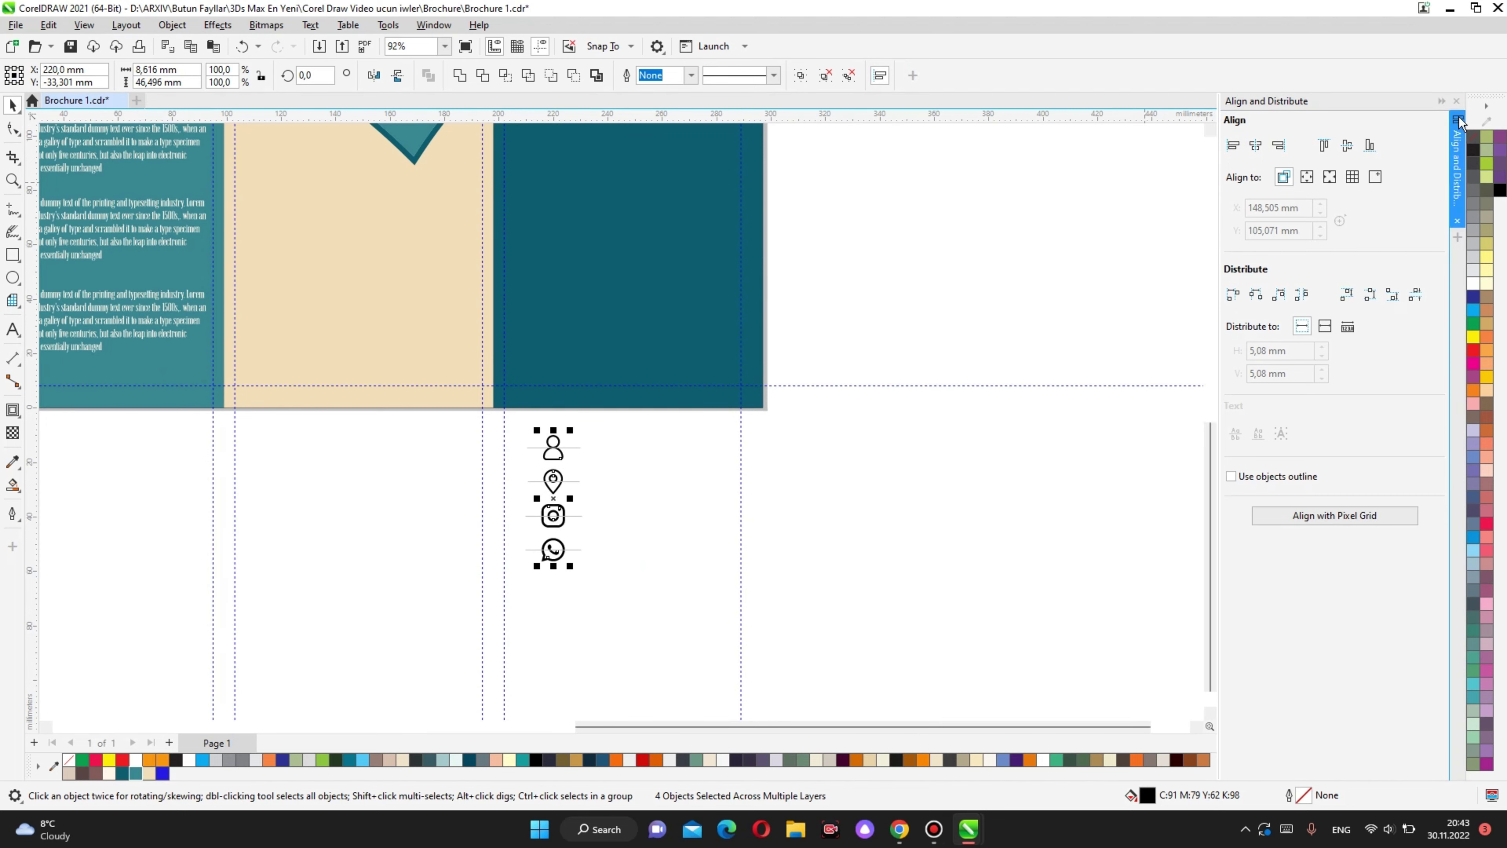
Fill the four contact icons with beige
scroll(597, 427, down, 2)
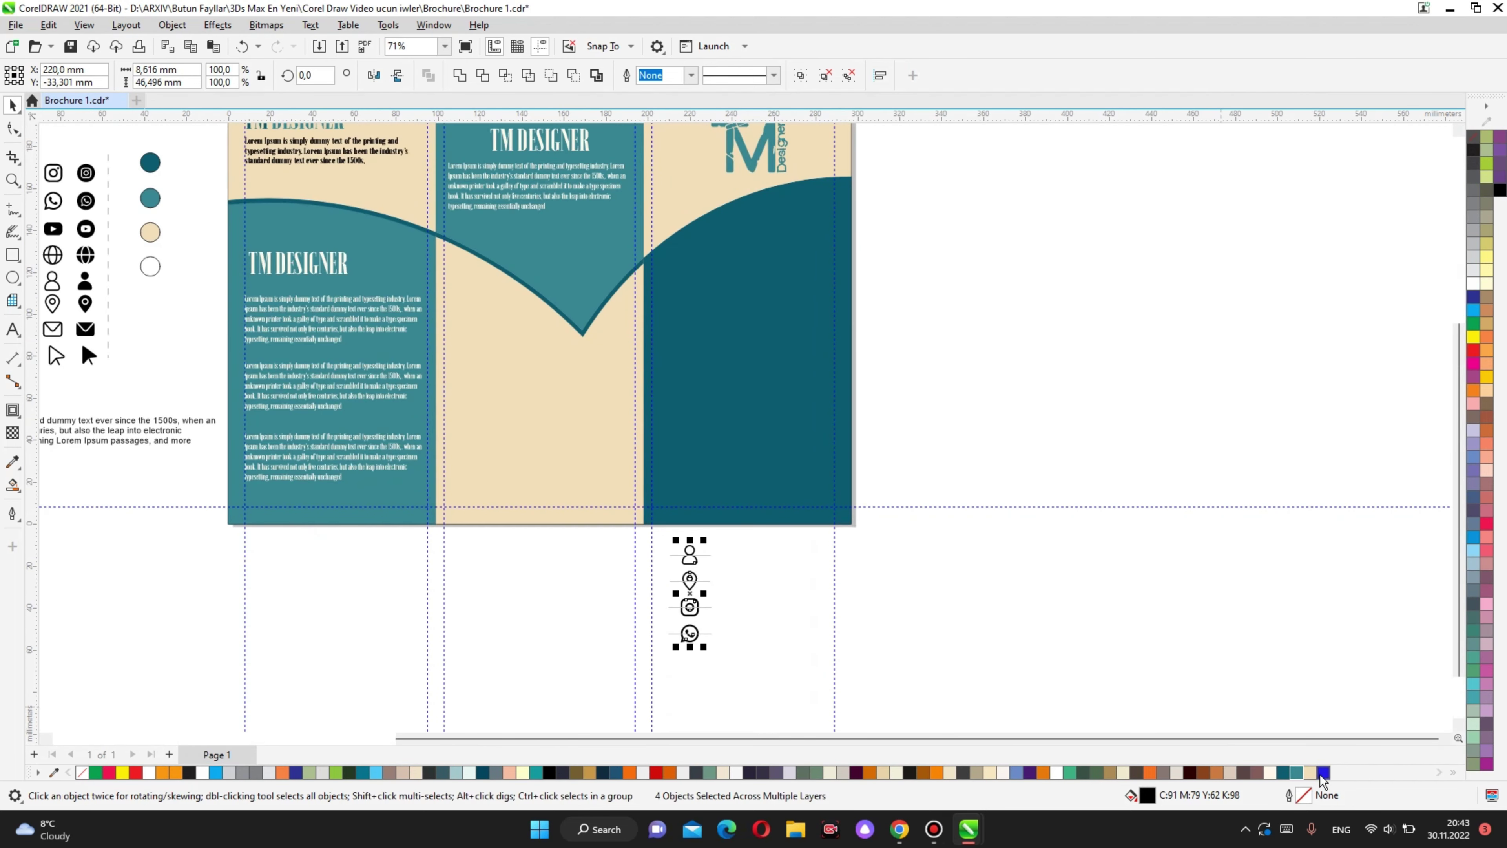
click(1310, 772)
scroll(765, 607, up, 2)
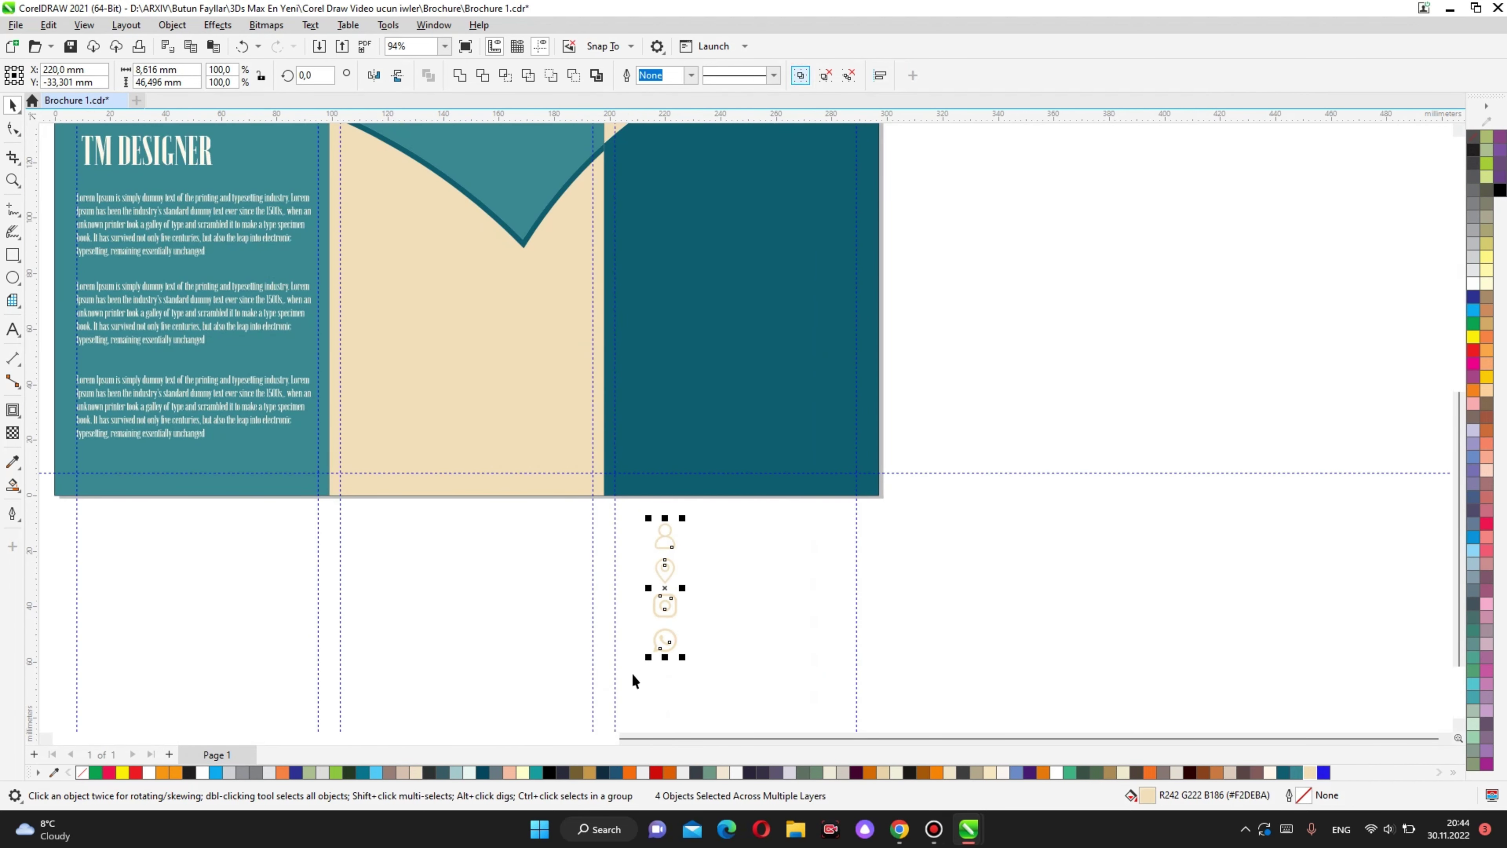
Group the icons, move them into the dark teal panel and scale them to about 65.5%
key(ctrl+g)
drag(659, 596, 636, 408)
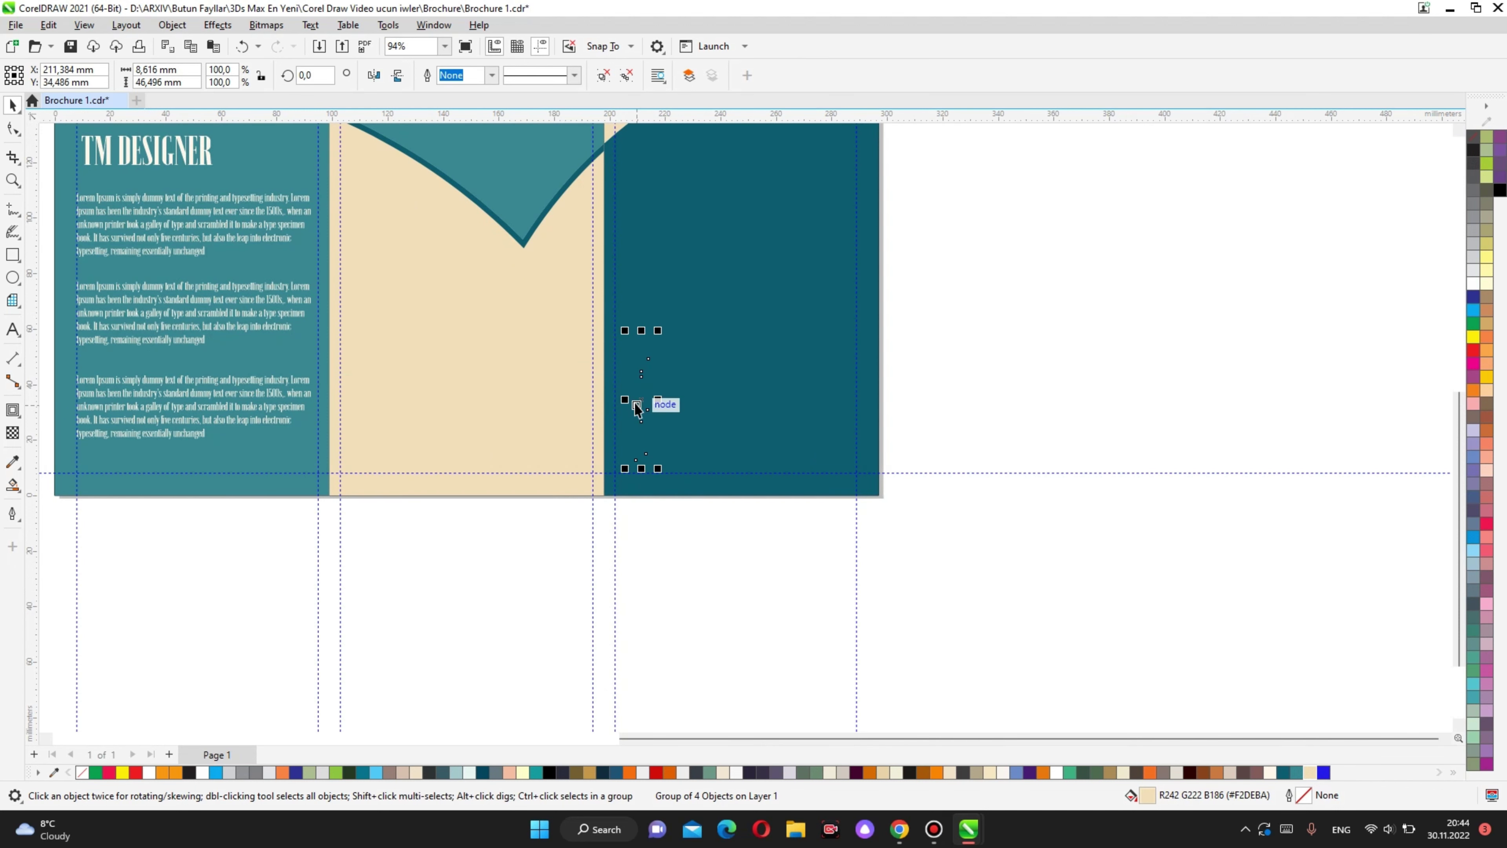
scroll(679, 417, down, 1)
scroll(616, 496, up, 3)
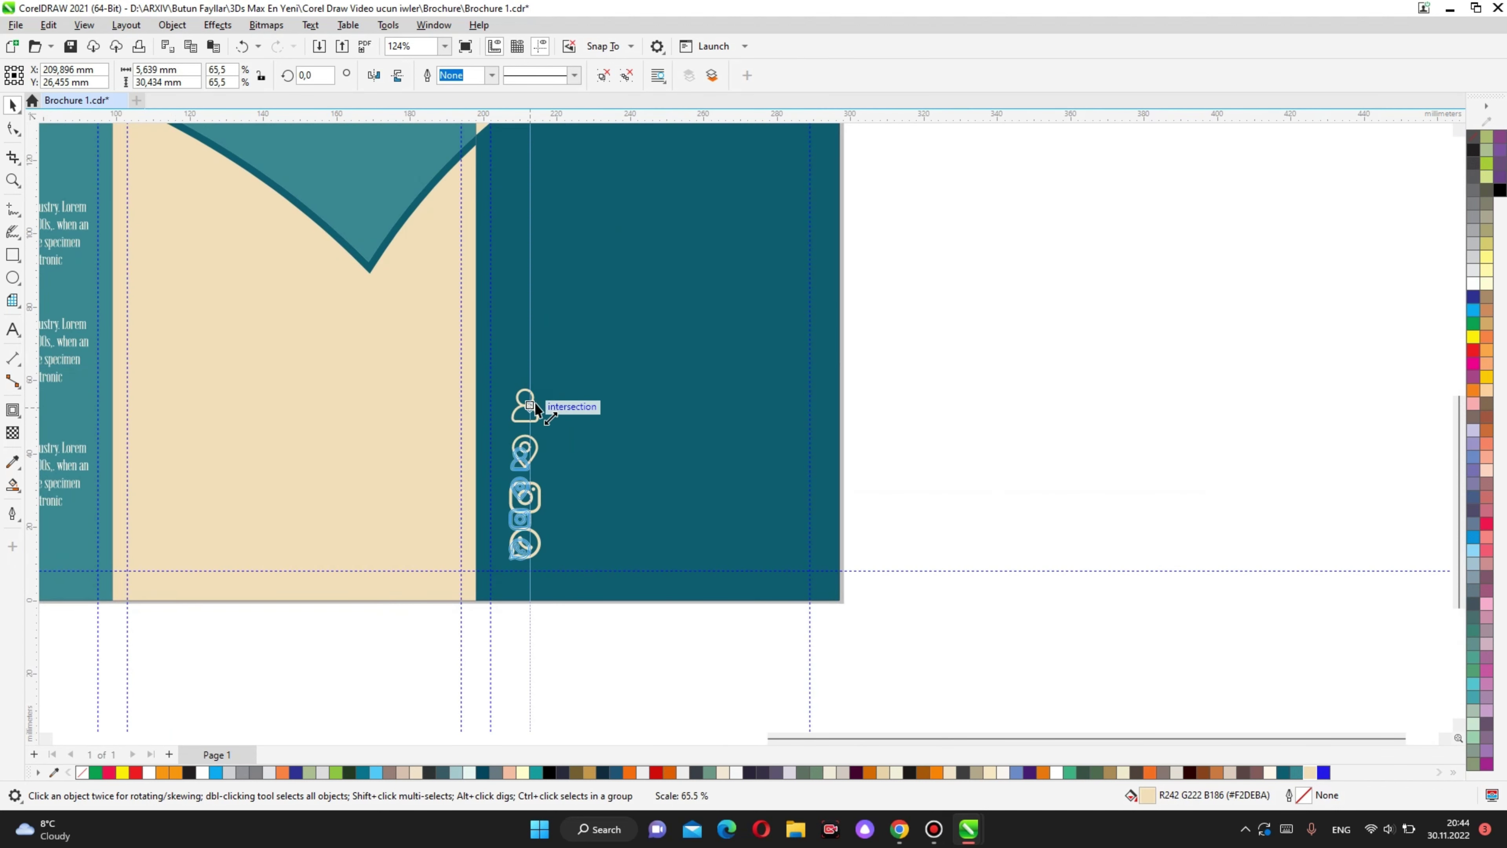
drag(542, 385, 535, 442)
scroll(536, 498, up, 1)
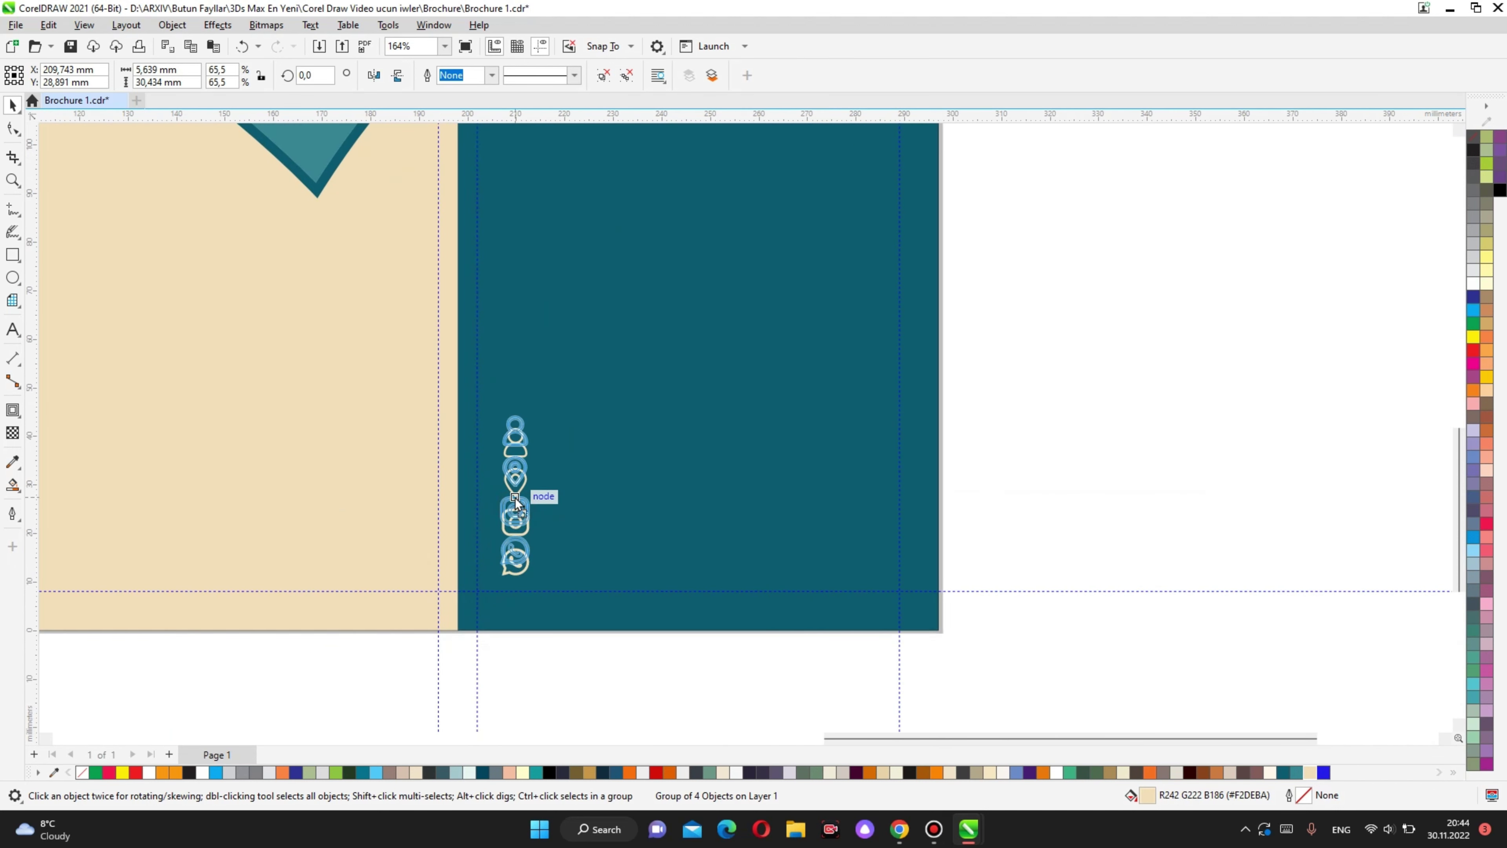
drag(515, 506, 496, 524)
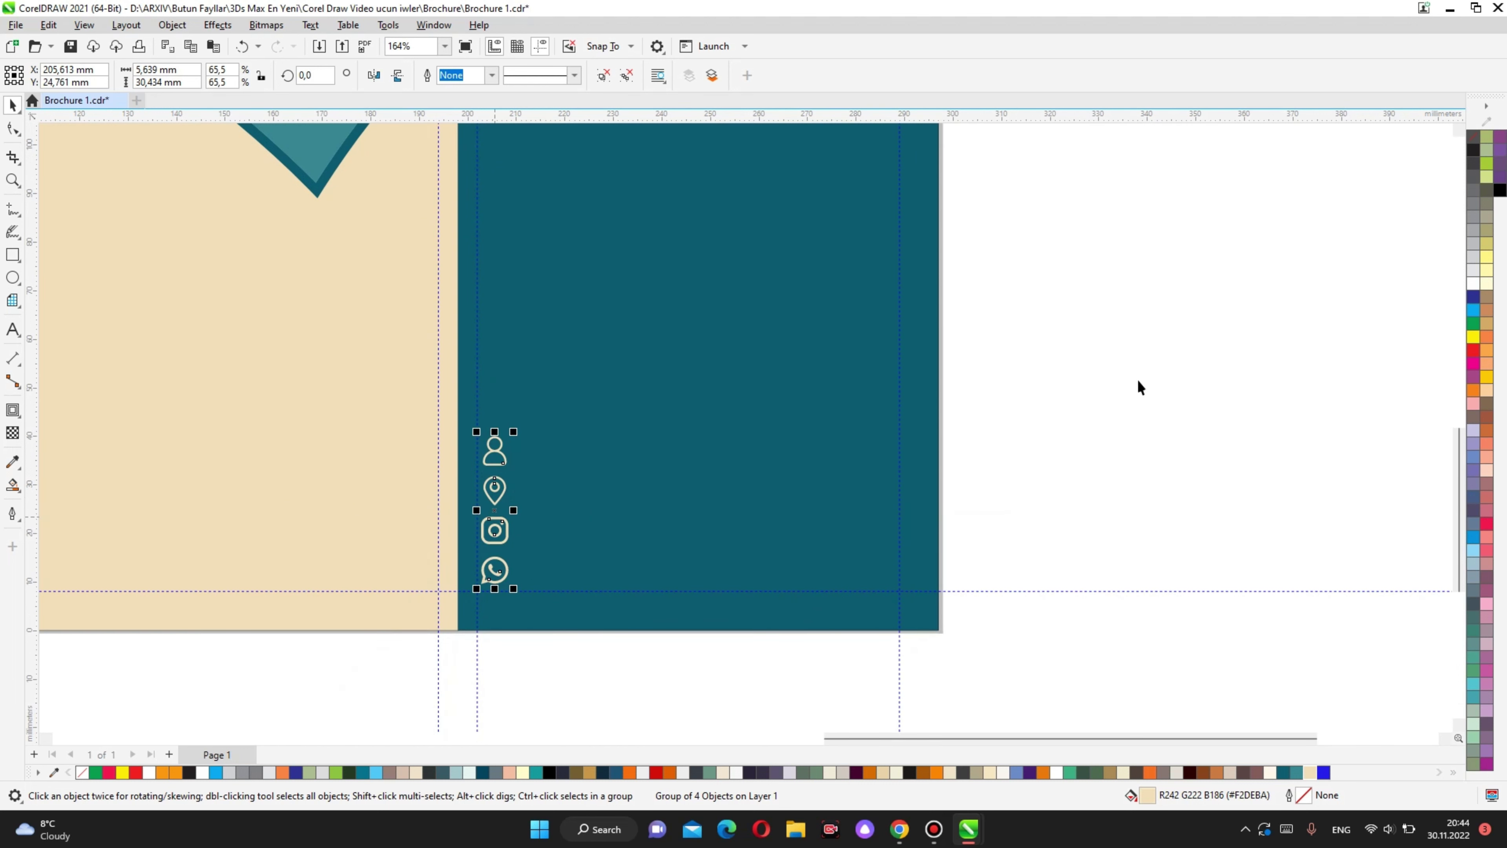
Ungroup the icons and nudge the person and location pin icons slightly up
click(696, 380)
scroll(698, 382, down, 1)
click(1141, 420)
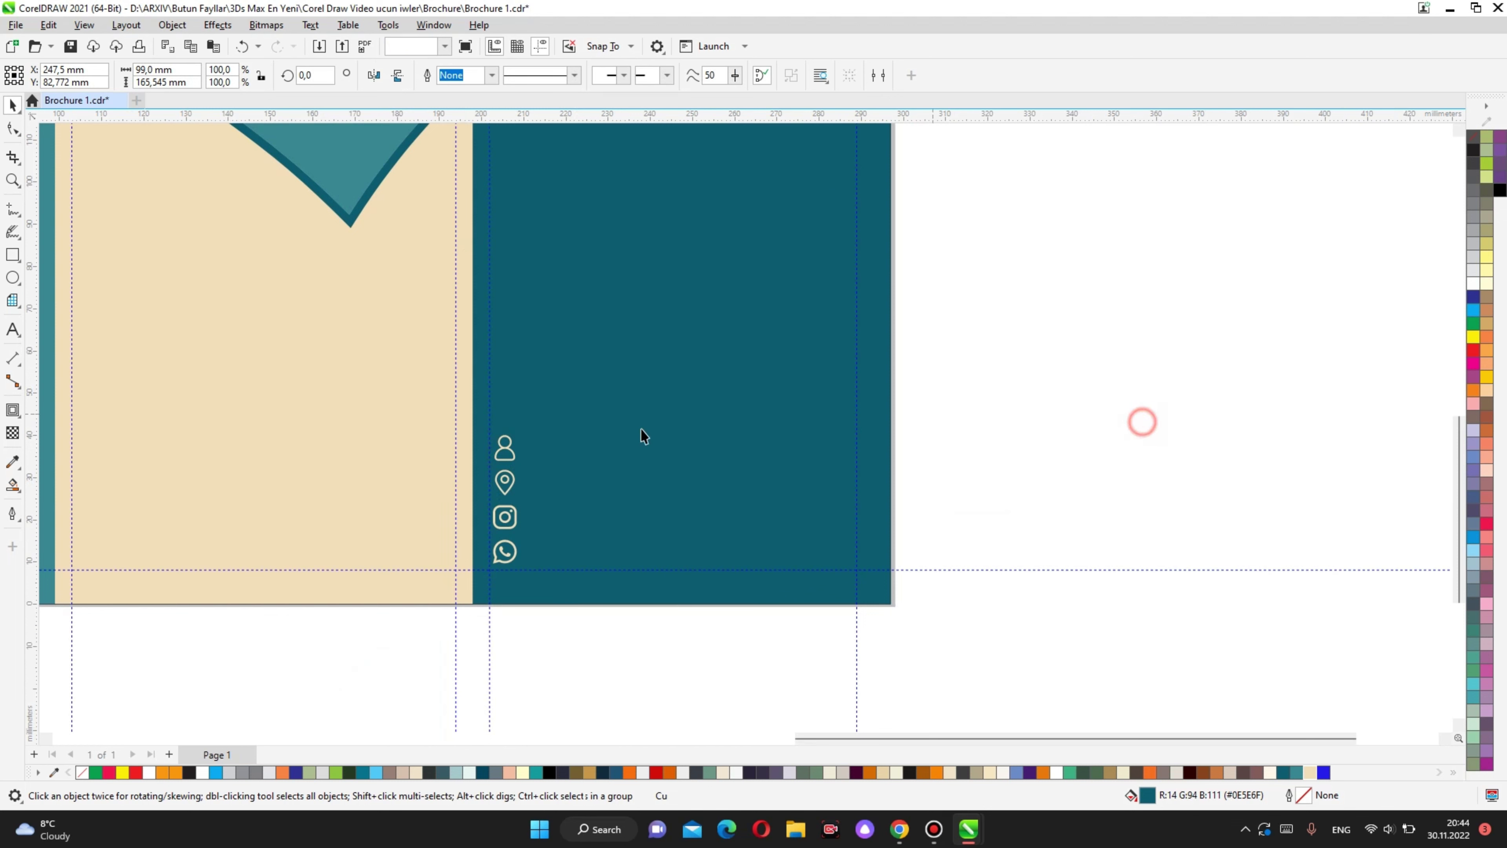
key(Tab)
click(604, 76)
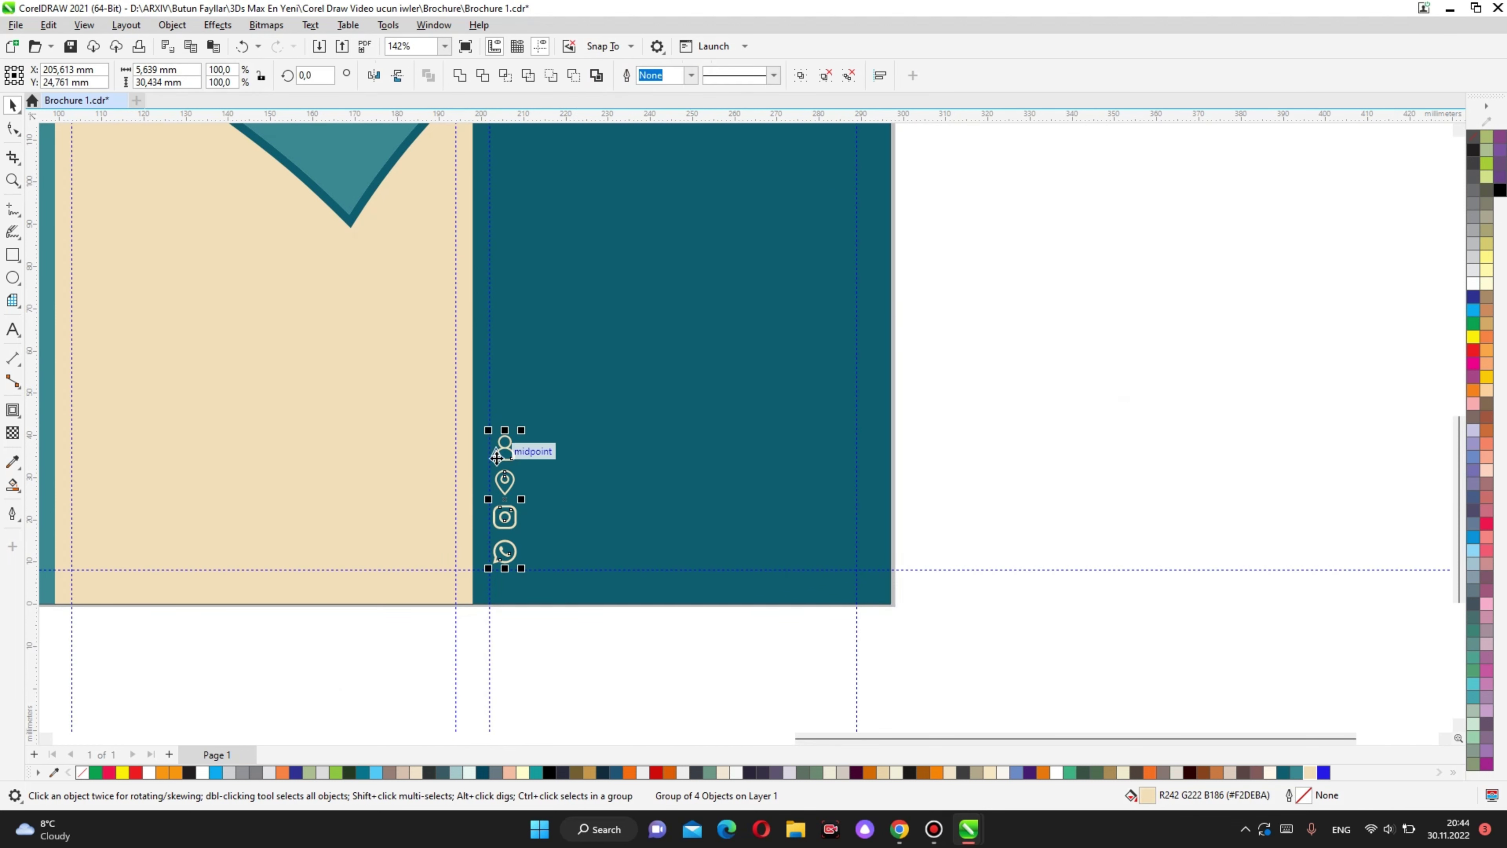
key(Escape)
scroll(504, 451, up, 1)
click(503, 446)
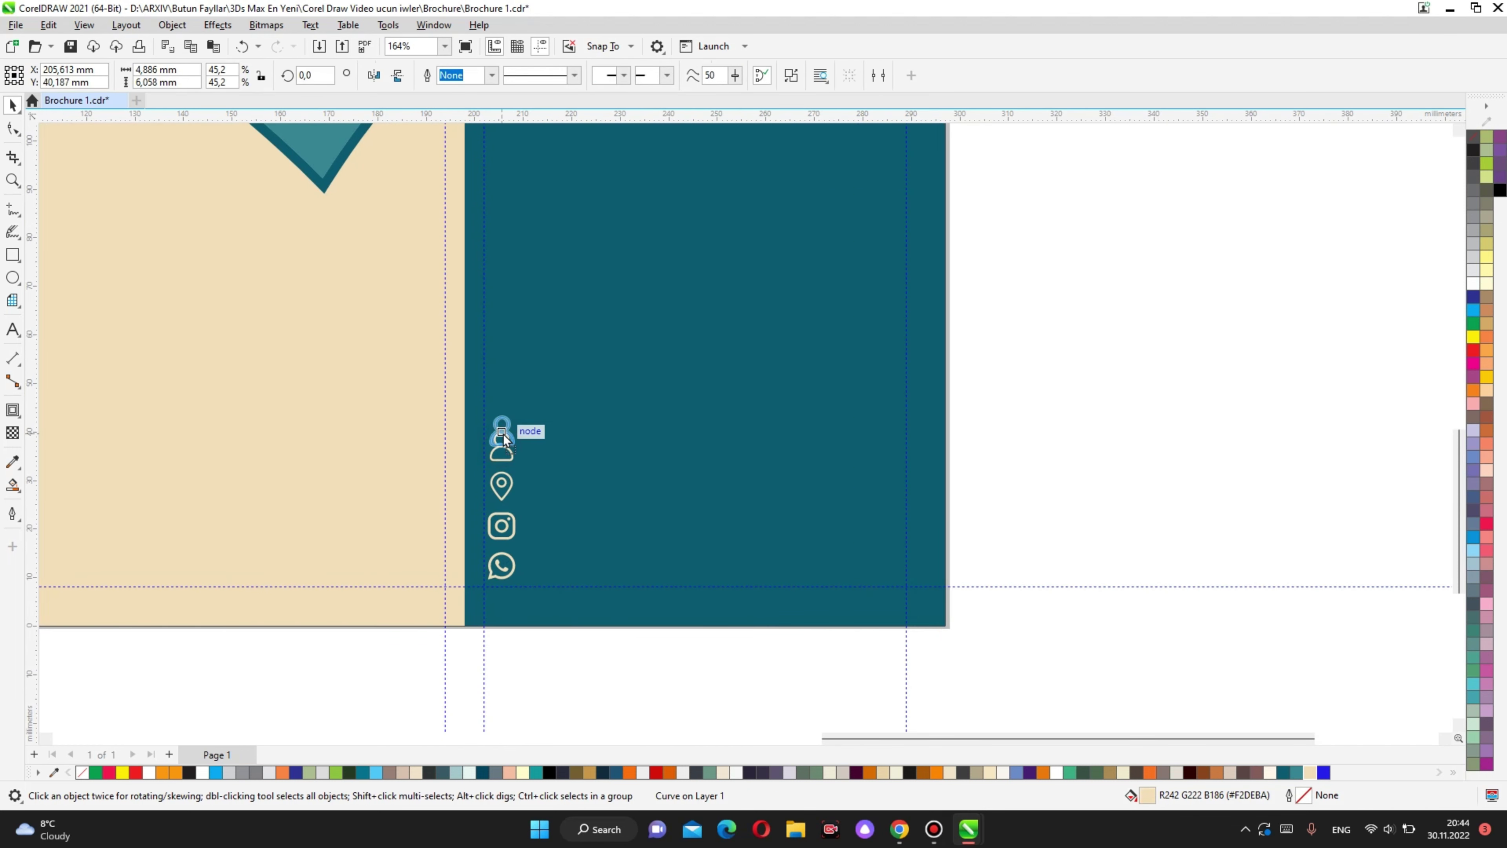
drag(503, 434, 503, 434)
drag(503, 486, 503, 478)
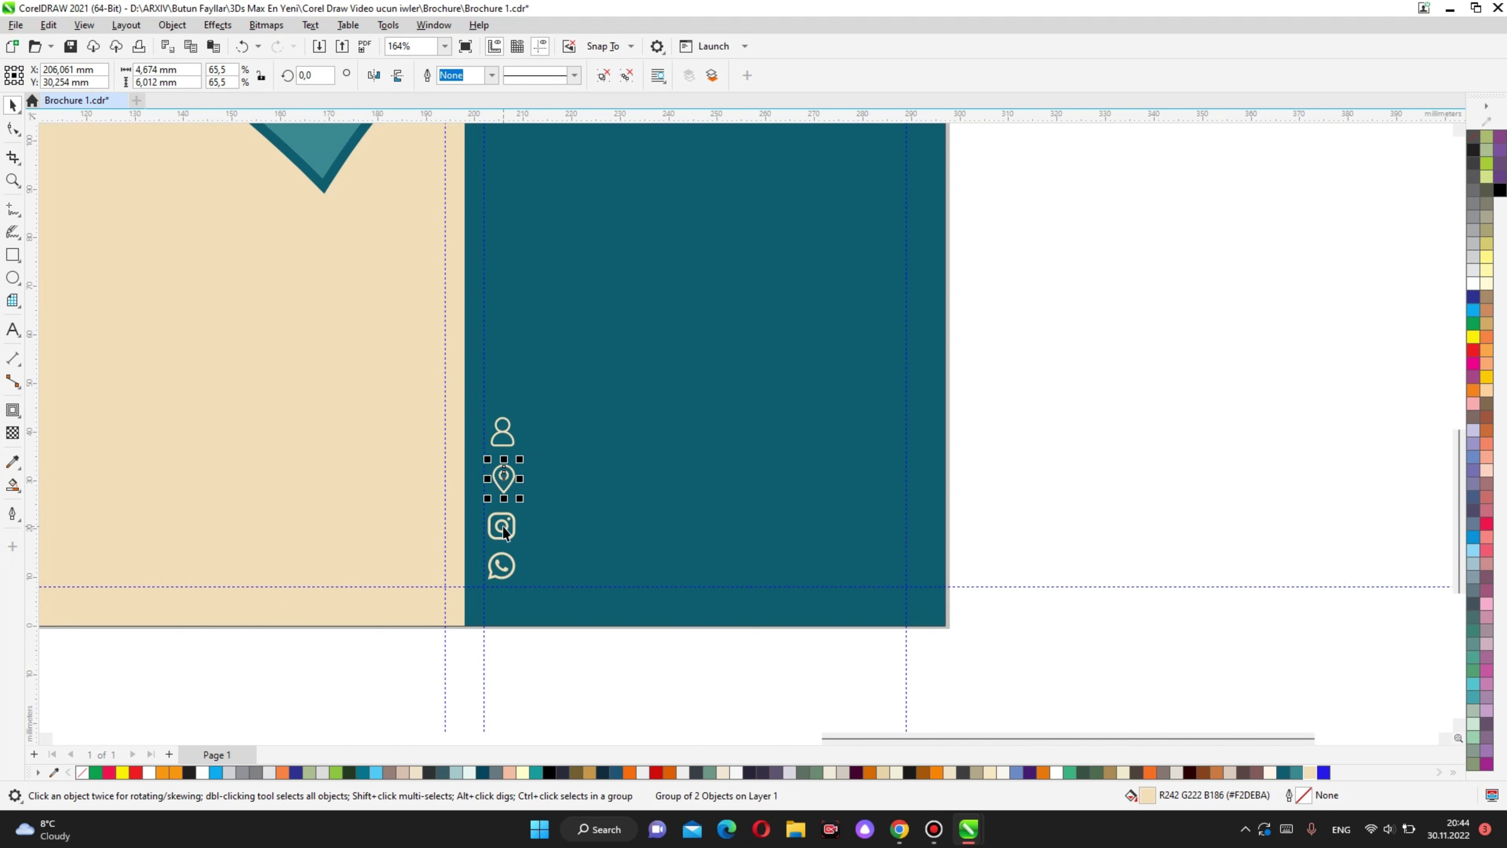
Centre all four icons on one vertical axis and space them evenly top to bottom
drag(1117, 356, 475, 505)
drag(1072, 307, 453, 593)
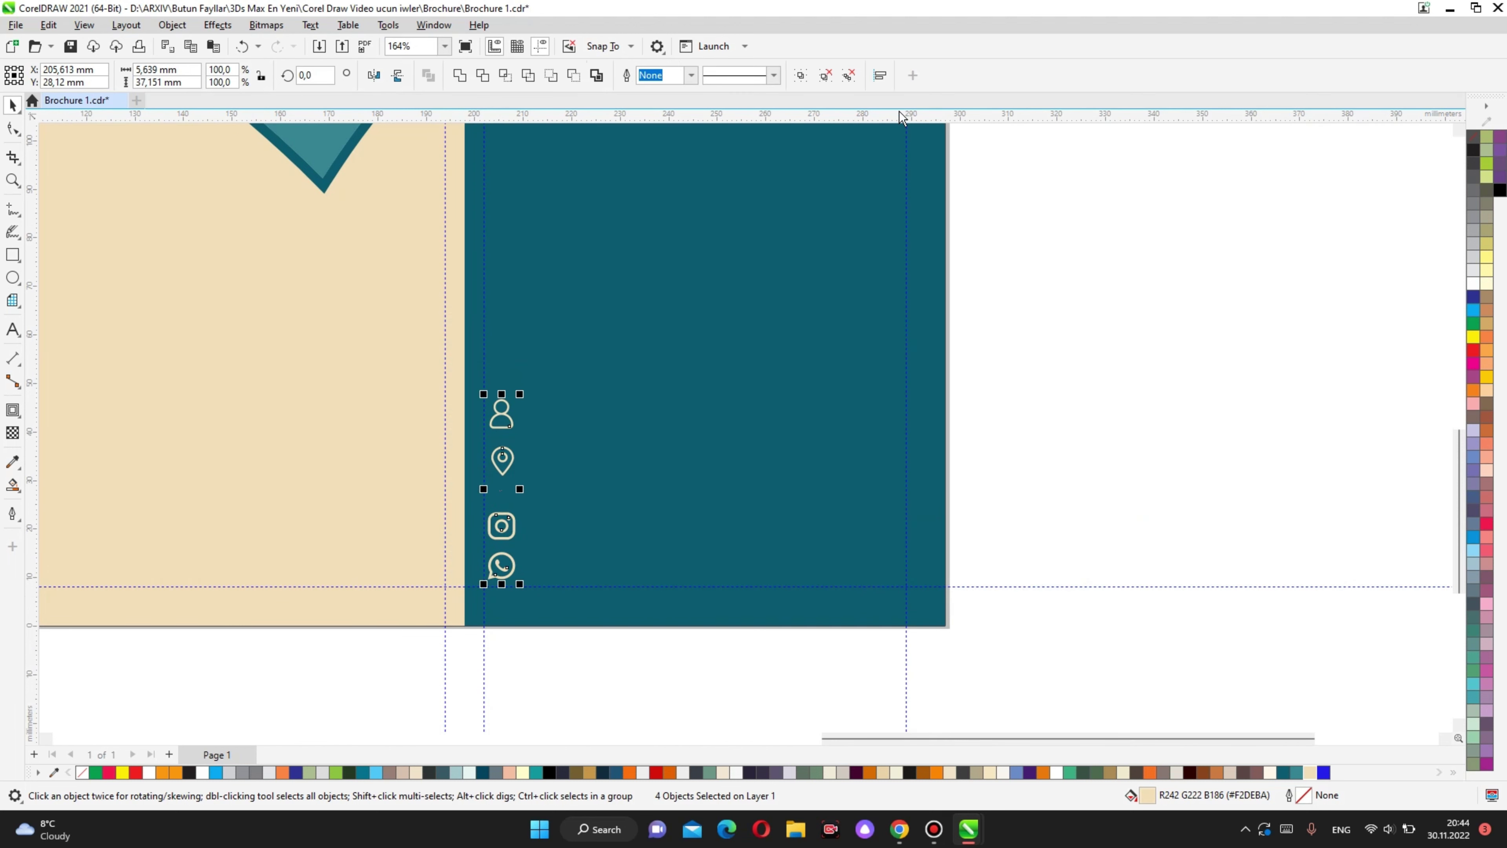
click(1255, 146)
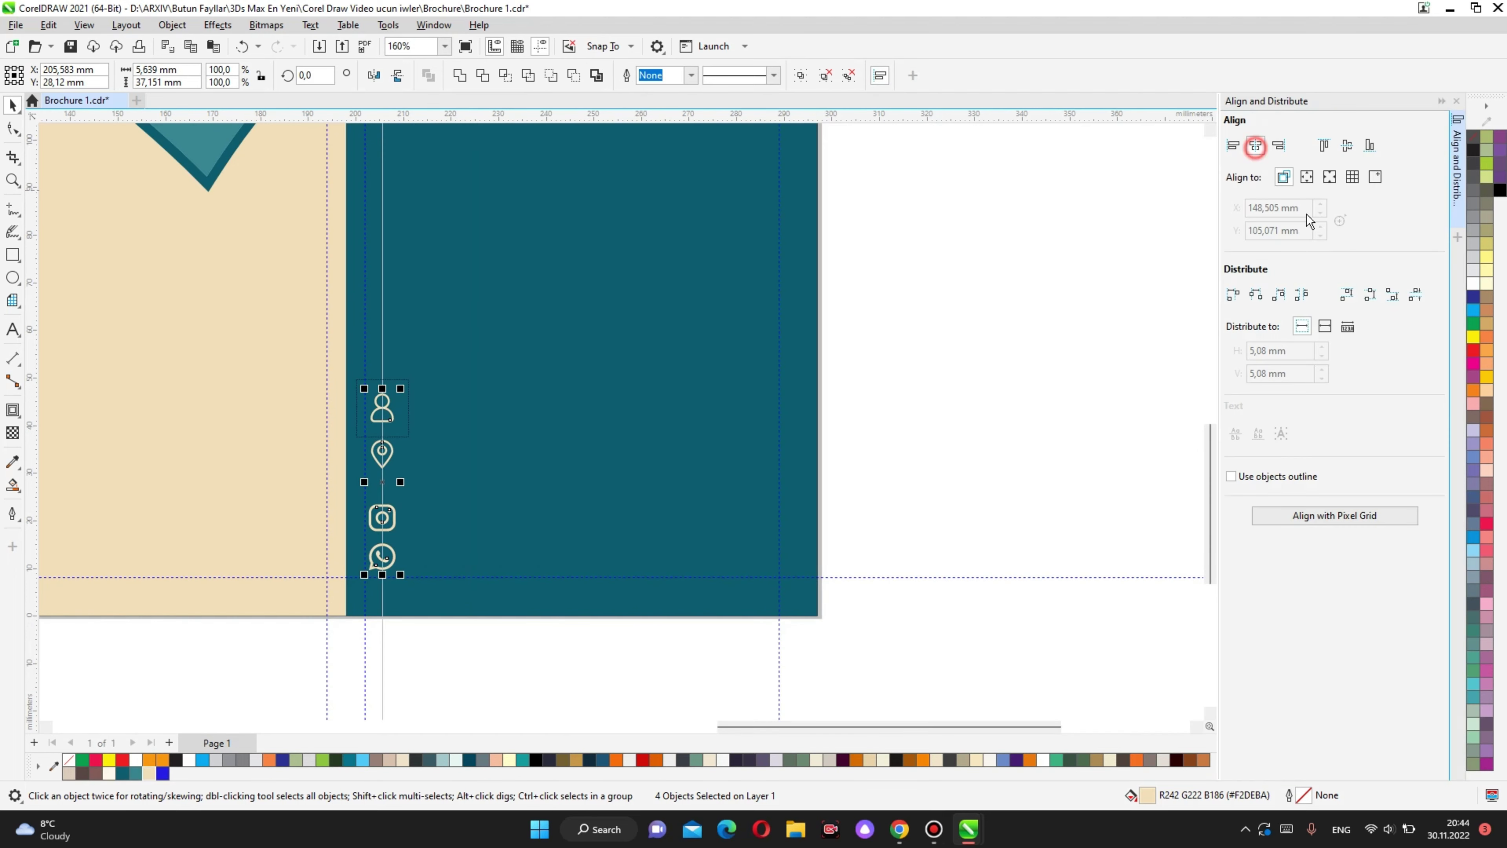
click(1370, 293)
click(1457, 101)
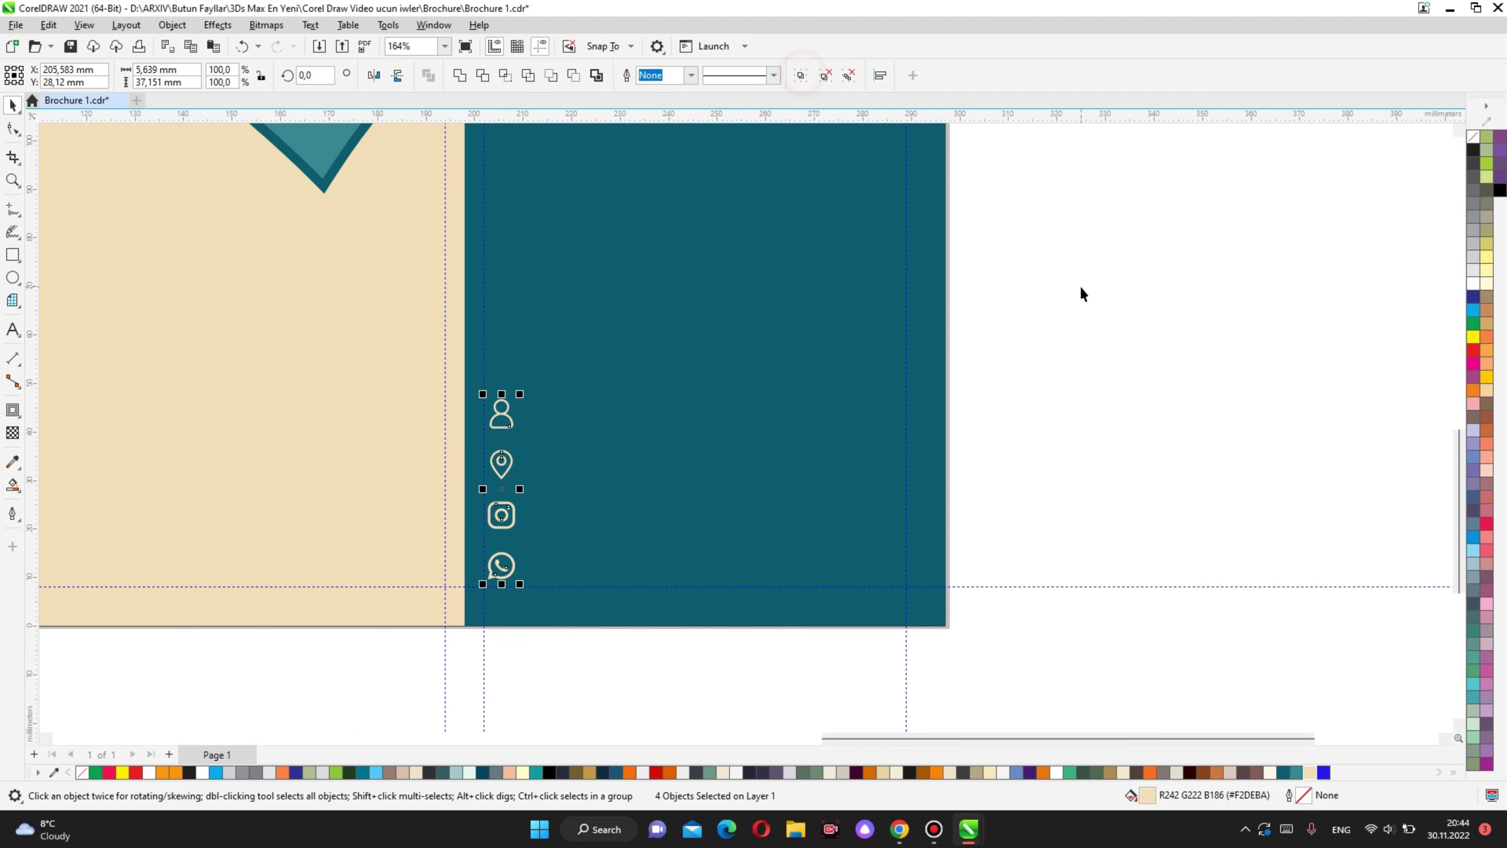
click(1079, 291)
scroll(925, 343, down, 1)
scroll(760, 431, down, 2)
scroll(716, 411, down, 1)
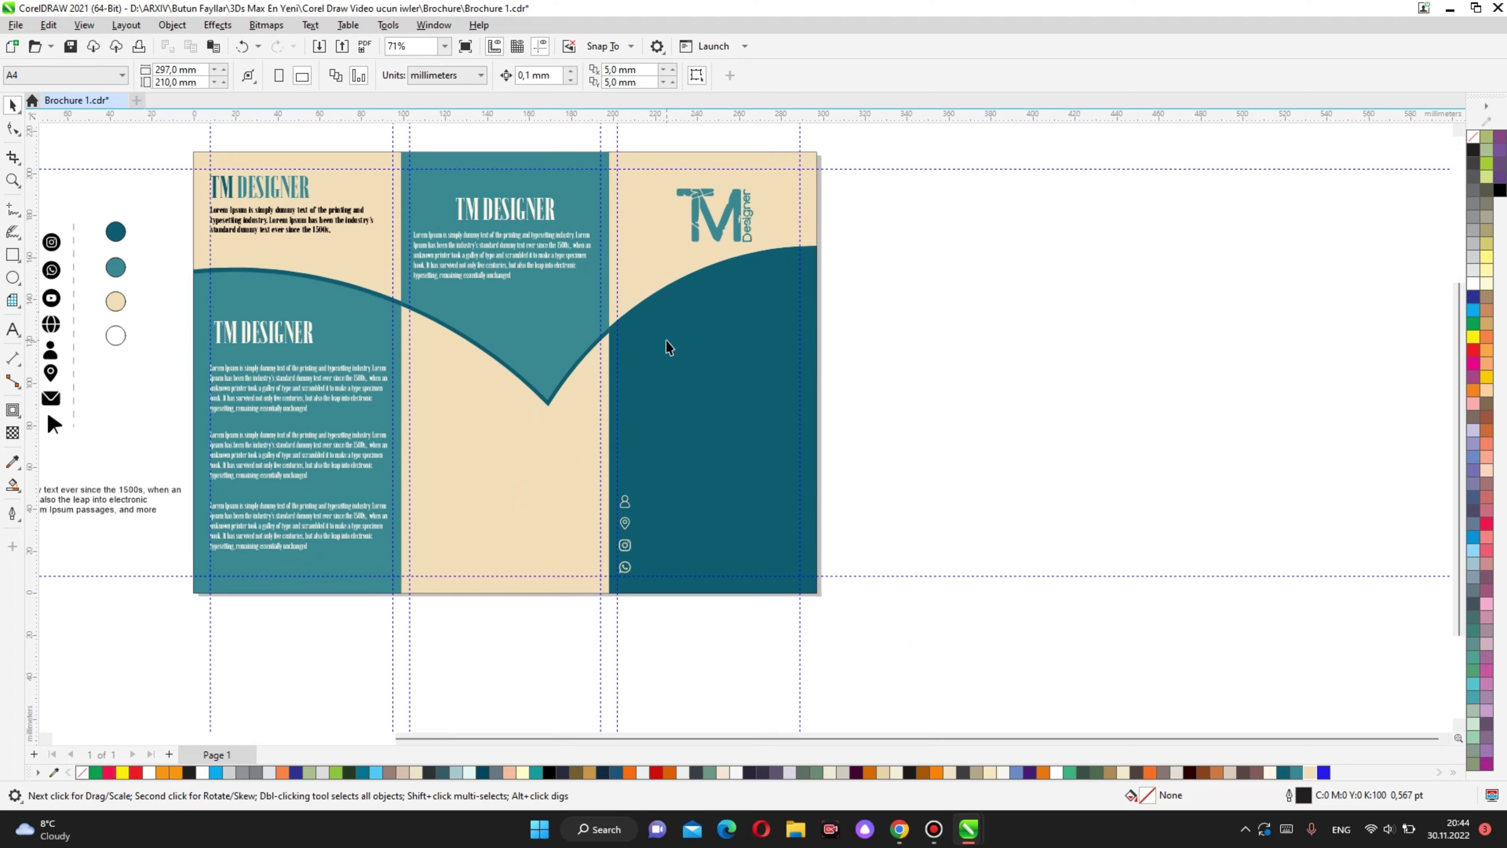
Copy the TM DESIGNER heading to the bottom of the dark teal panel beside the icons
drag(667, 340, 649, 321)
scroll(648, 325, up, 1)
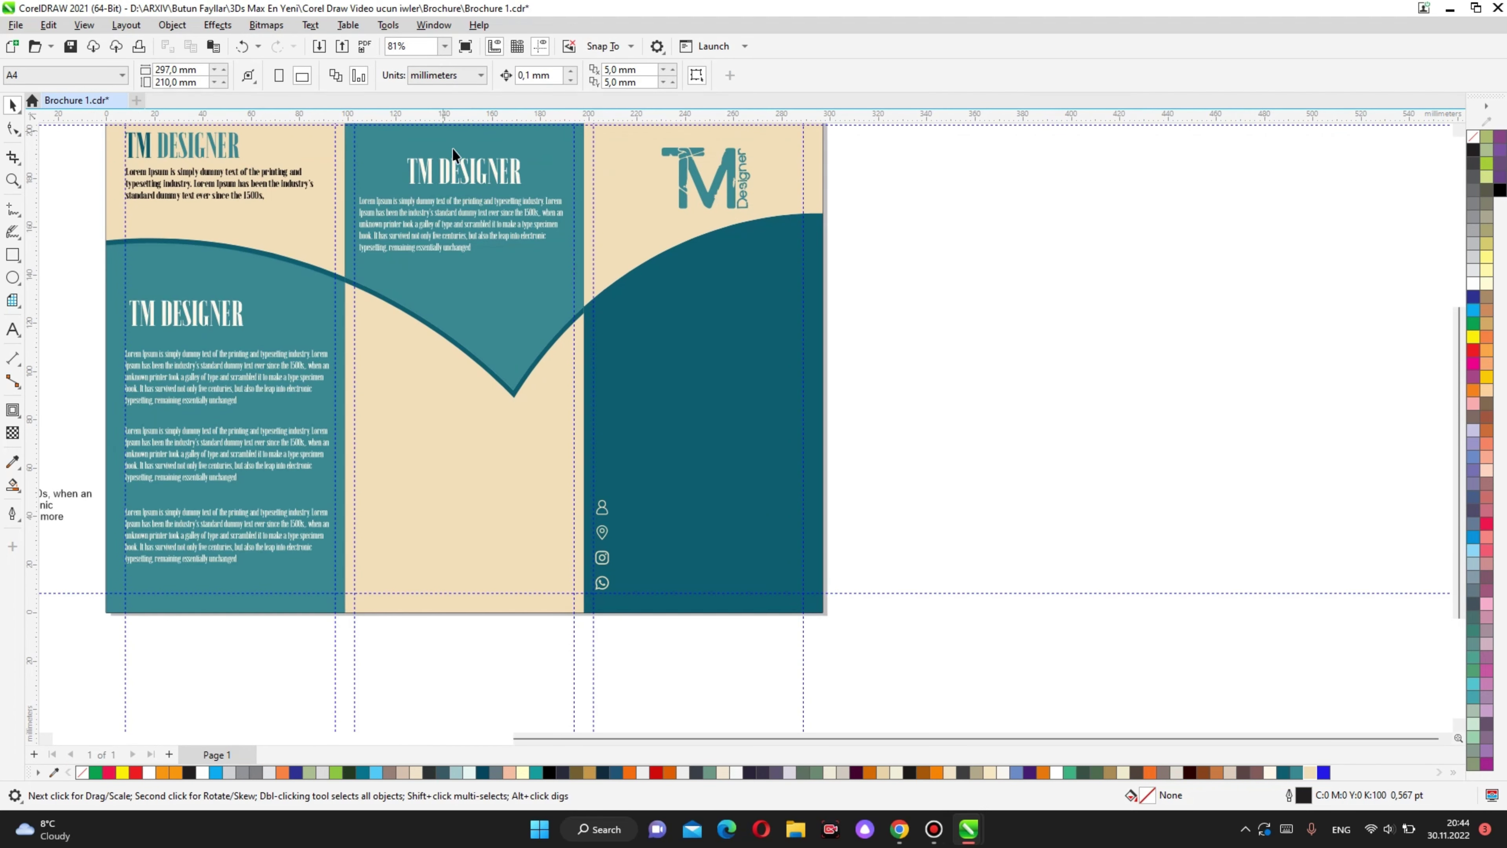
drag(467, 178, 693, 559)
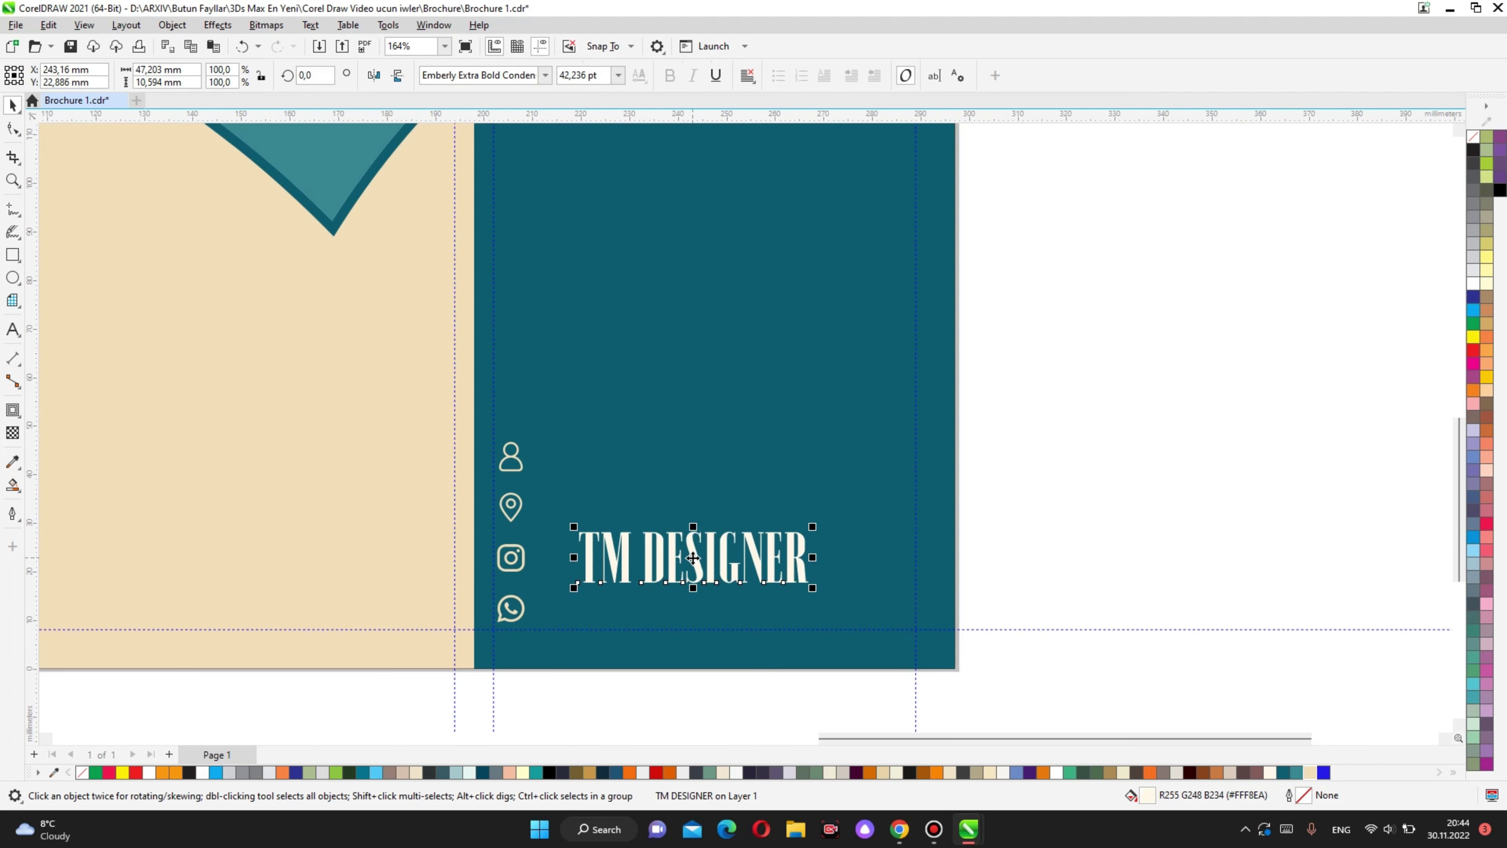
scroll(693, 558, up, 4)
key(ctrl+a)
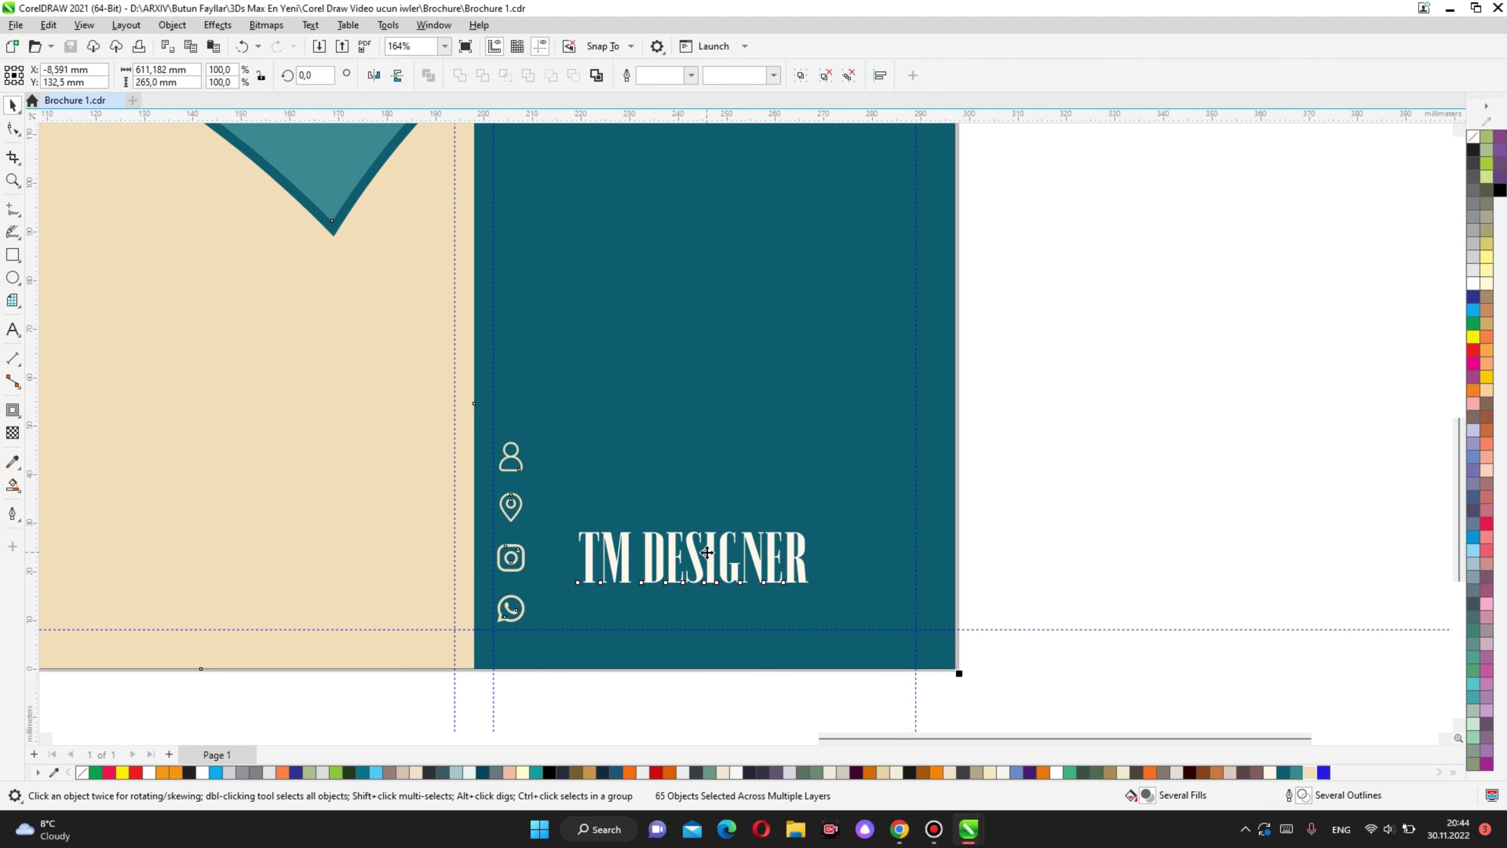
drag(959, 669, 705, 474)
key(ctrl+z)
scroll(998, 413, down, 2)
scroll(992, 416, down, 3)
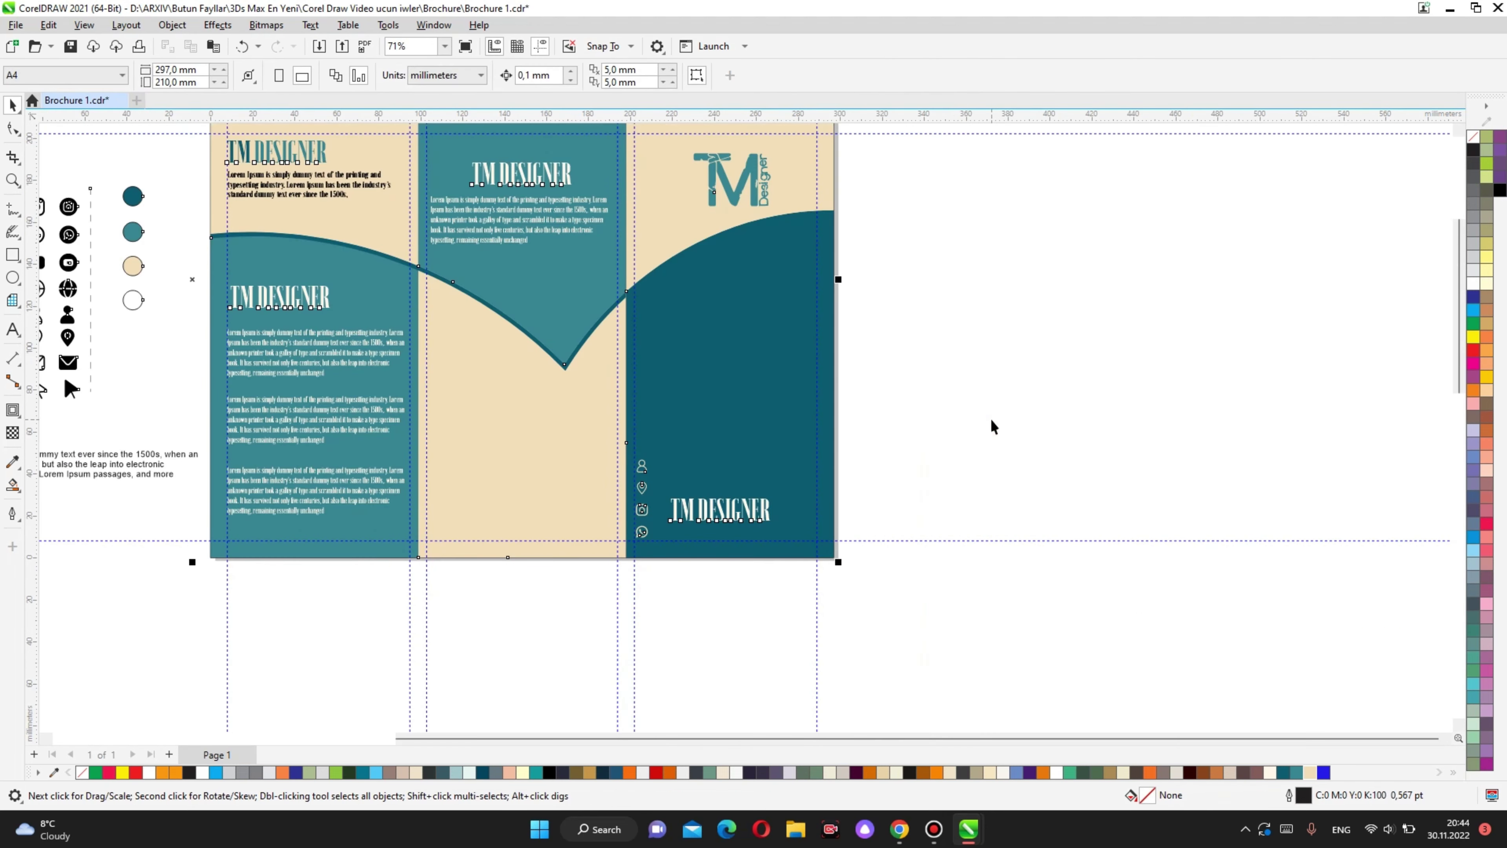
scroll(713, 514, up, 3)
Replace the copied heading with the designer's full name and position it beside the icons
double_click(713, 513)
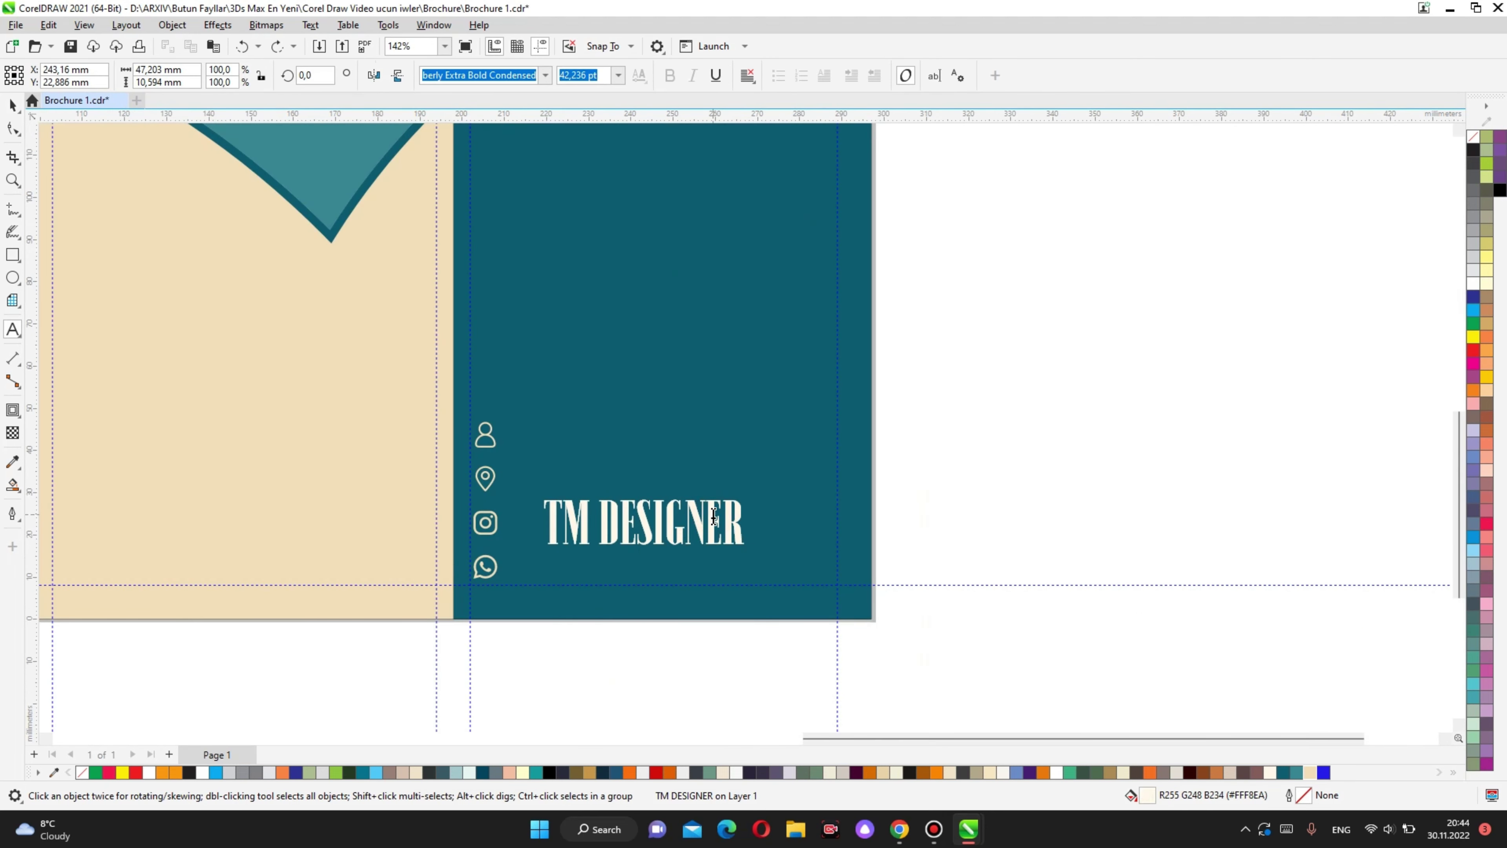
key(ctrl+a)
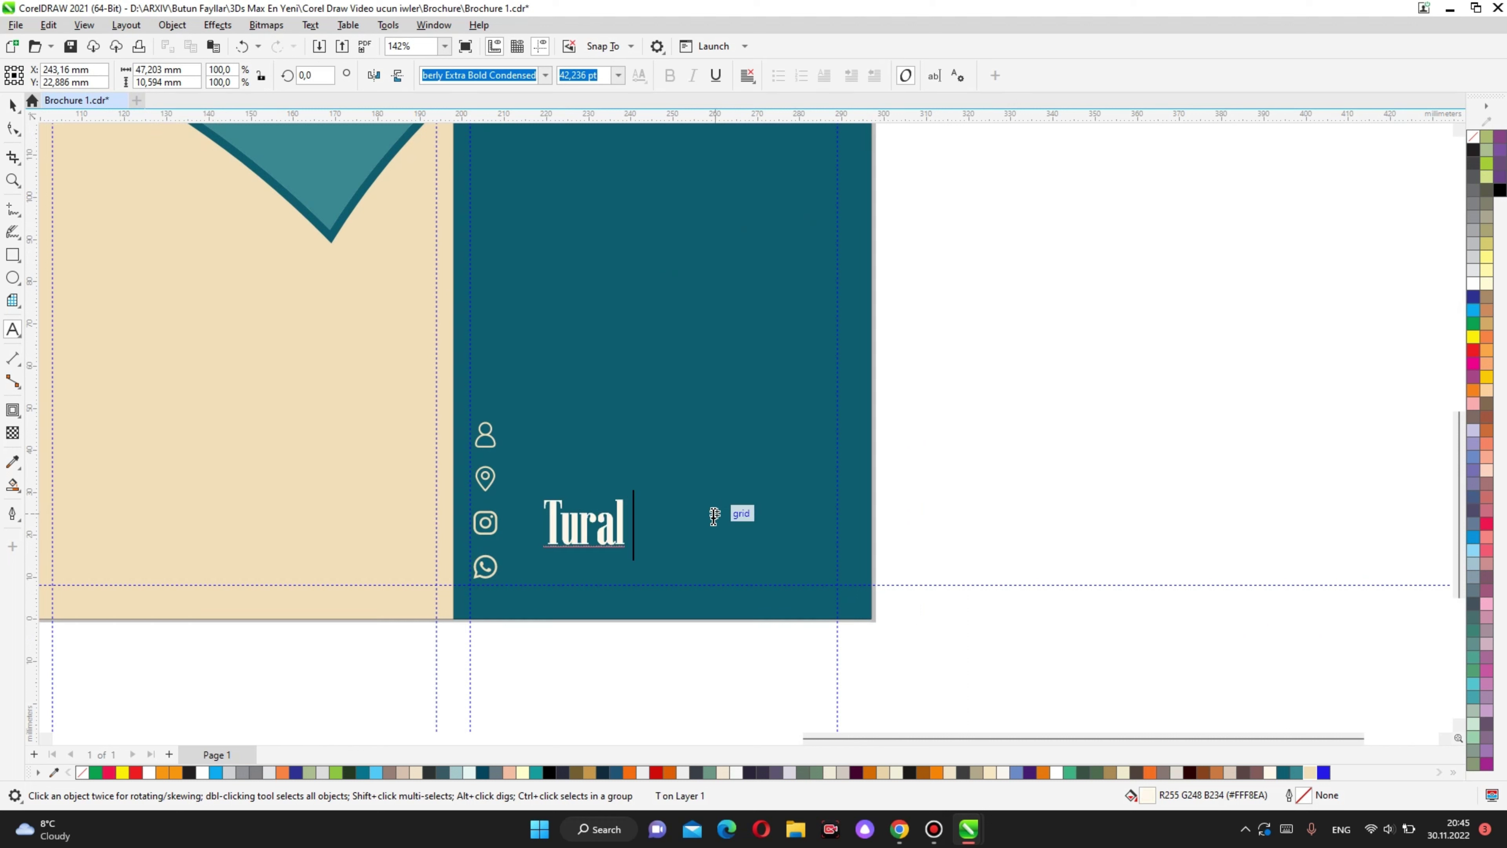
key(ctrl+space)
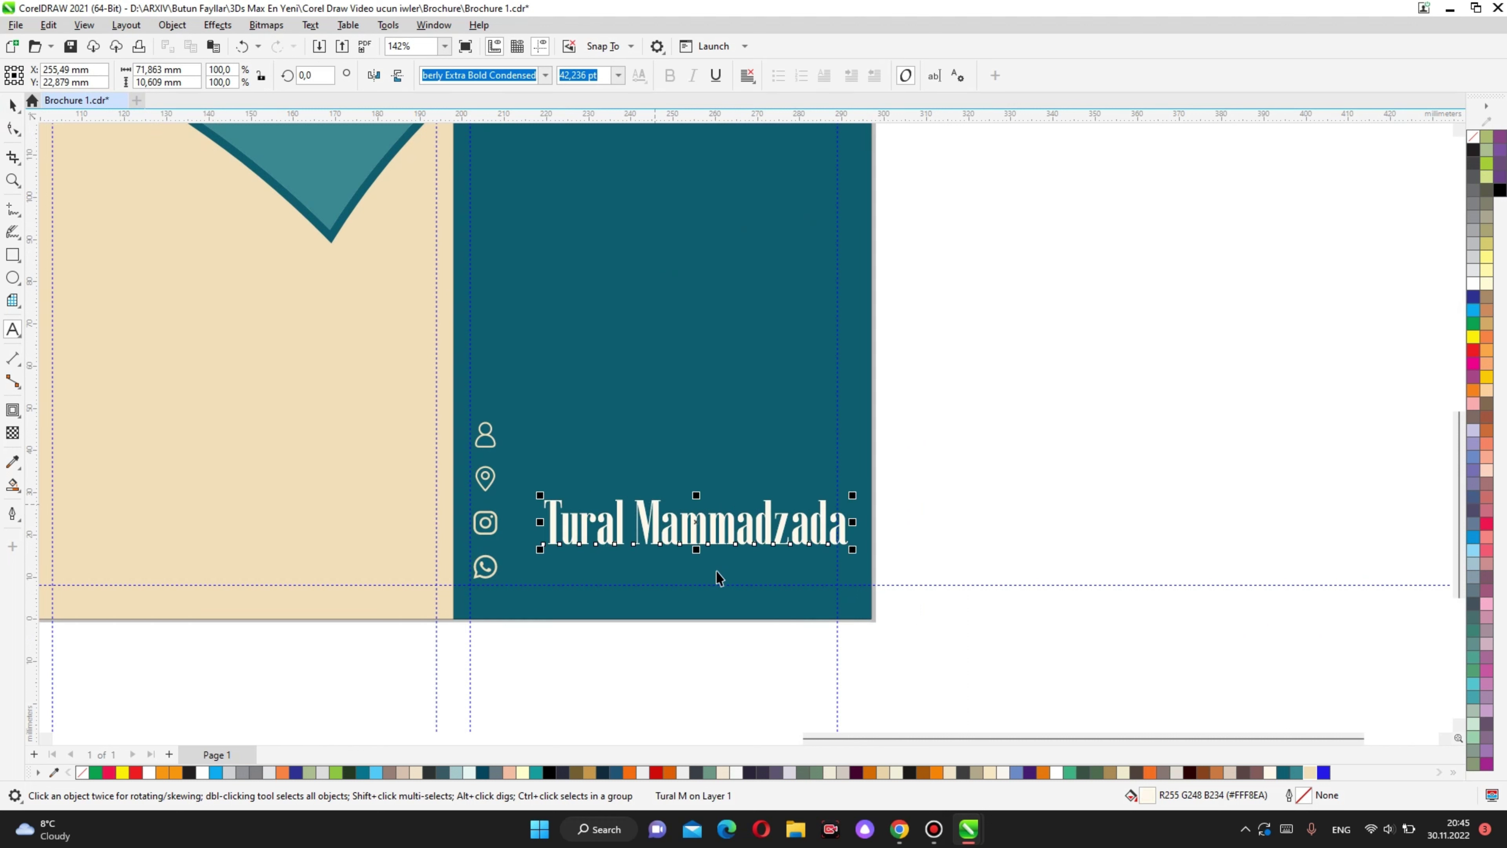
drag(690, 522, 688, 565)
Add a duplicate line below the name reading 'Azerbaijan/Baku'
key(ctrl+d)
double_click(688, 566)
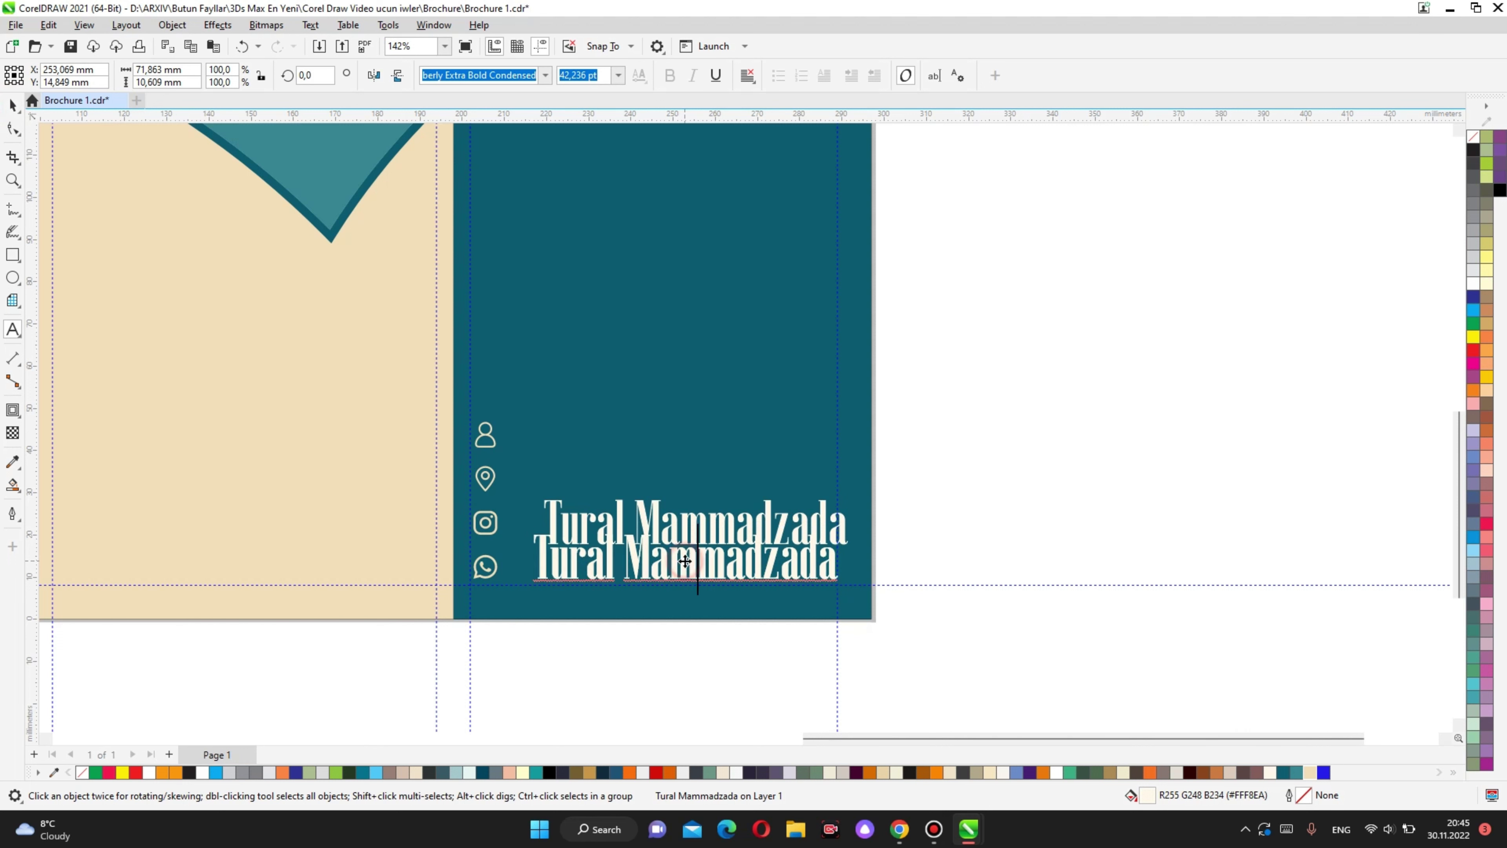
key(ctrl+a)
text(Azerbaijan)
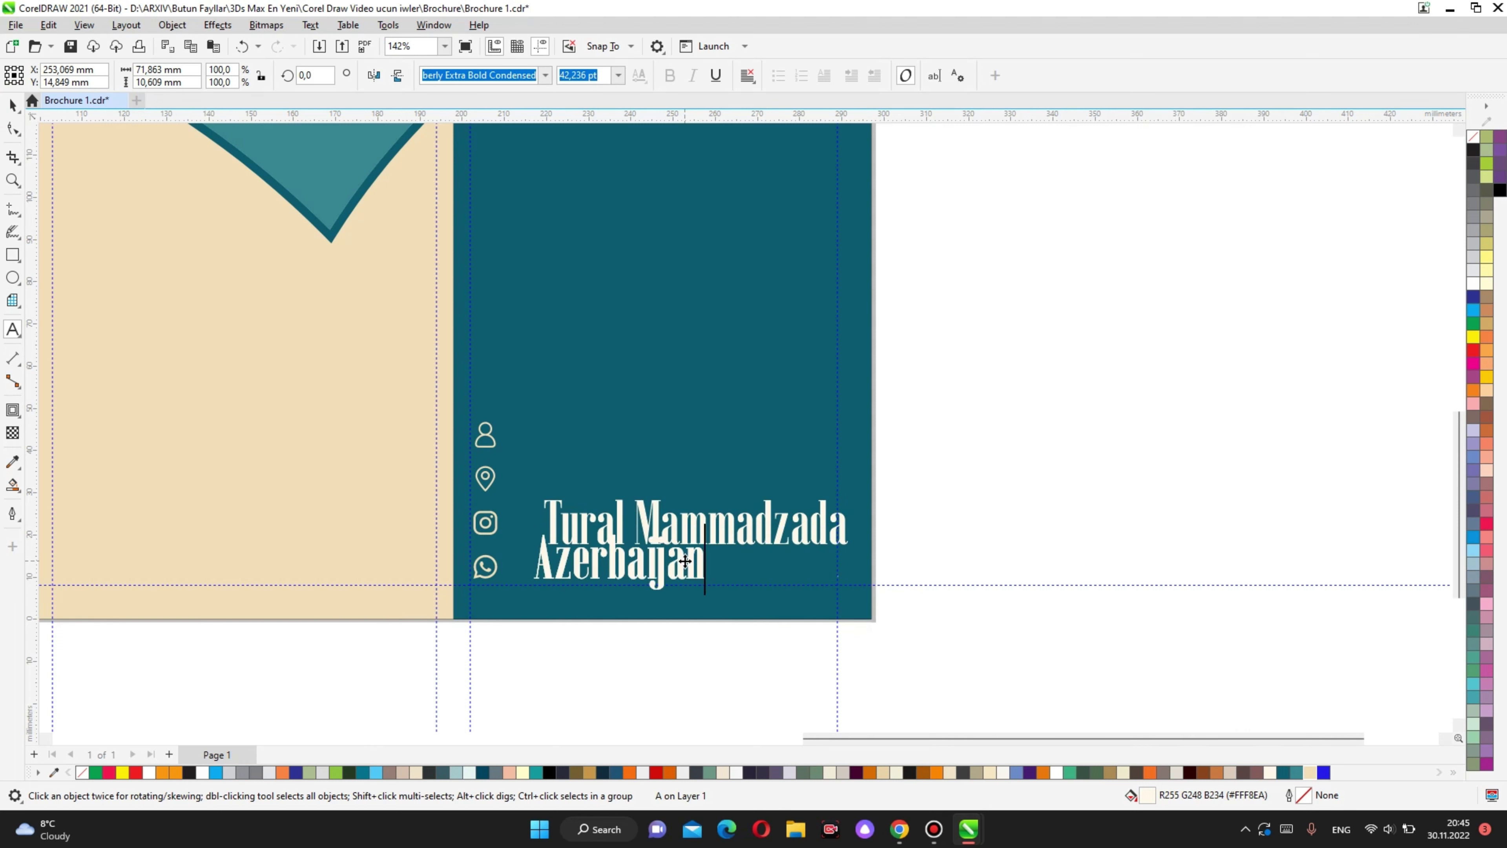
text(/Baku)
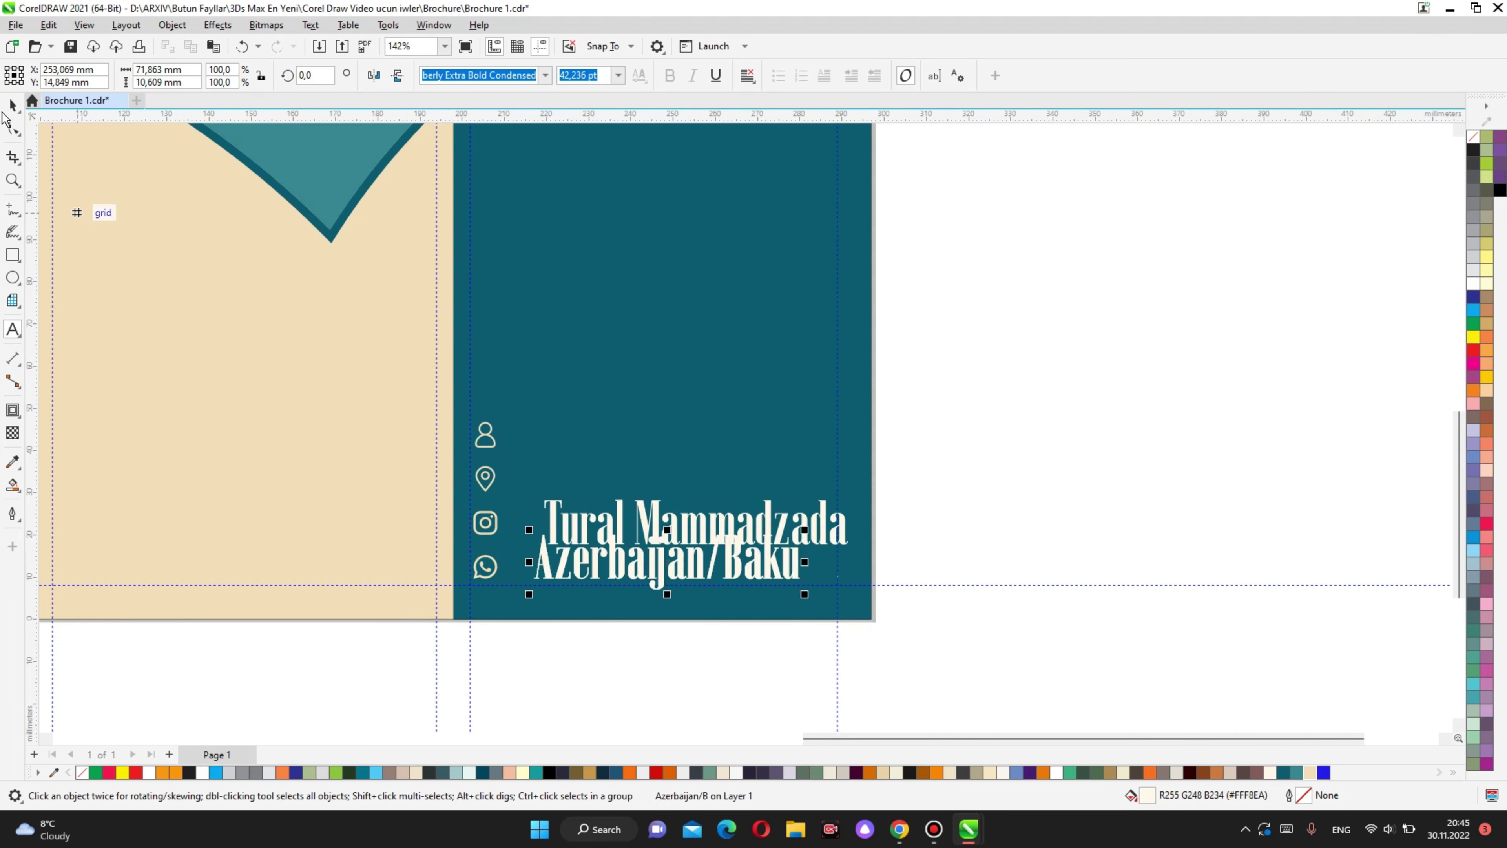
click(12, 106)
click(674, 573)
click(1056, 455)
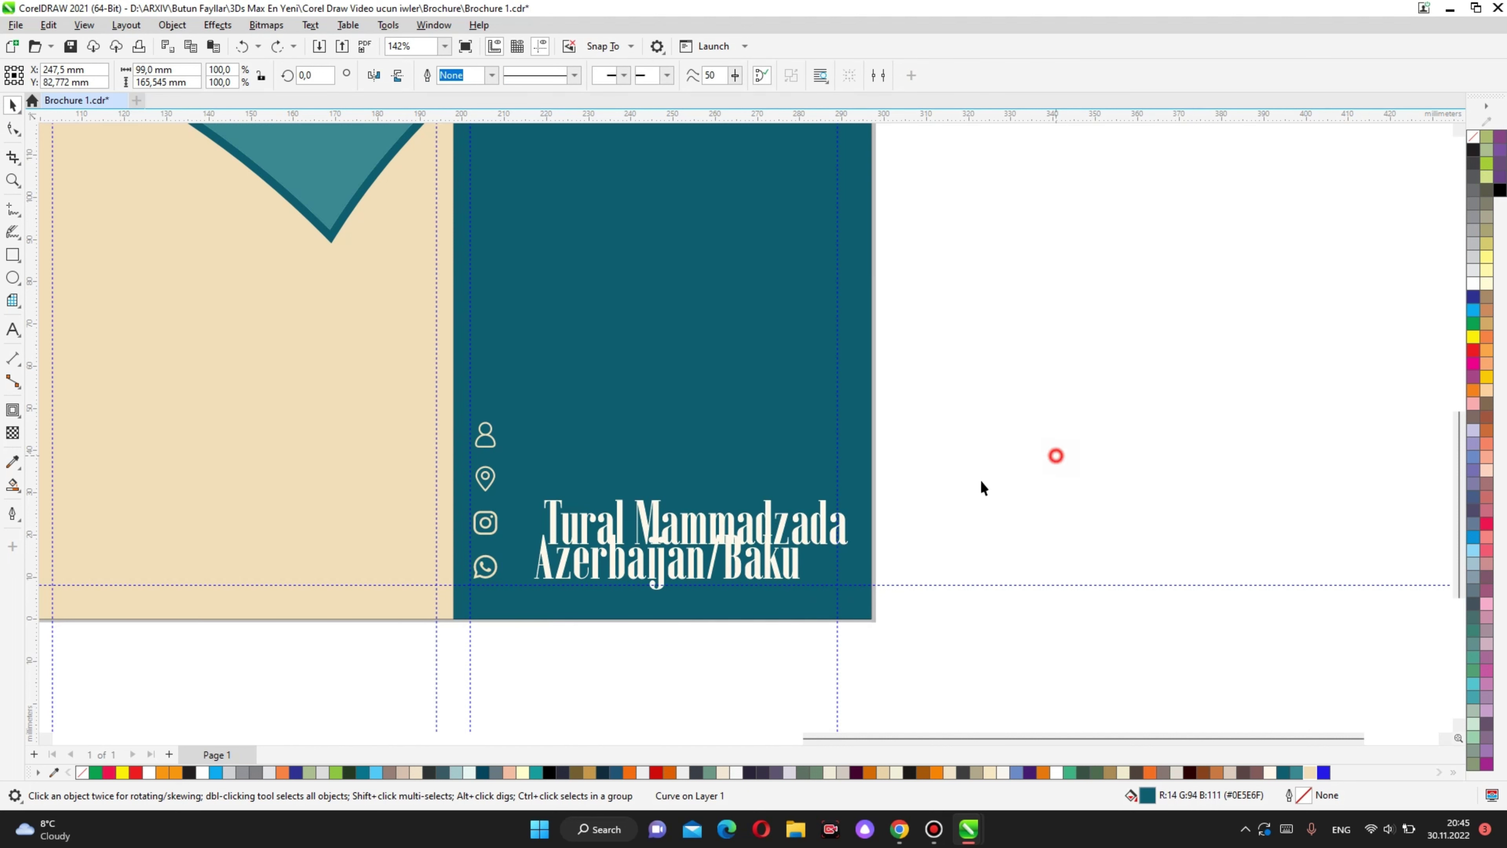
click(715, 560)
Copy the location line above the icons and begin typing the social-media handle
mouse_move(714, 560)
mouse_down()
mouse_move(693, 645)
mouse_move(721, 375)
mouse_up()
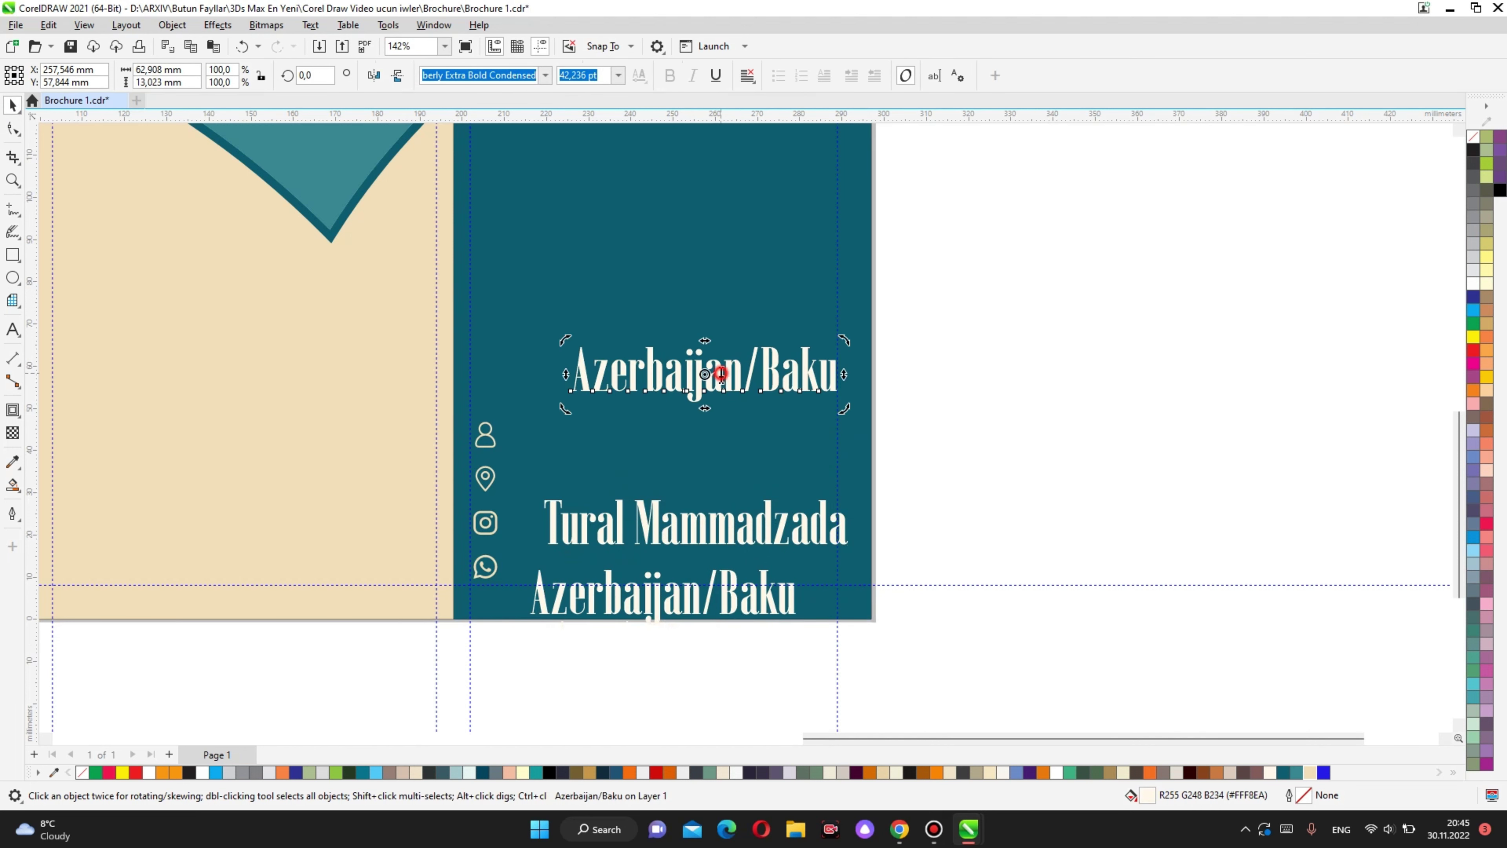
double_click(721, 375)
text(graphicde)
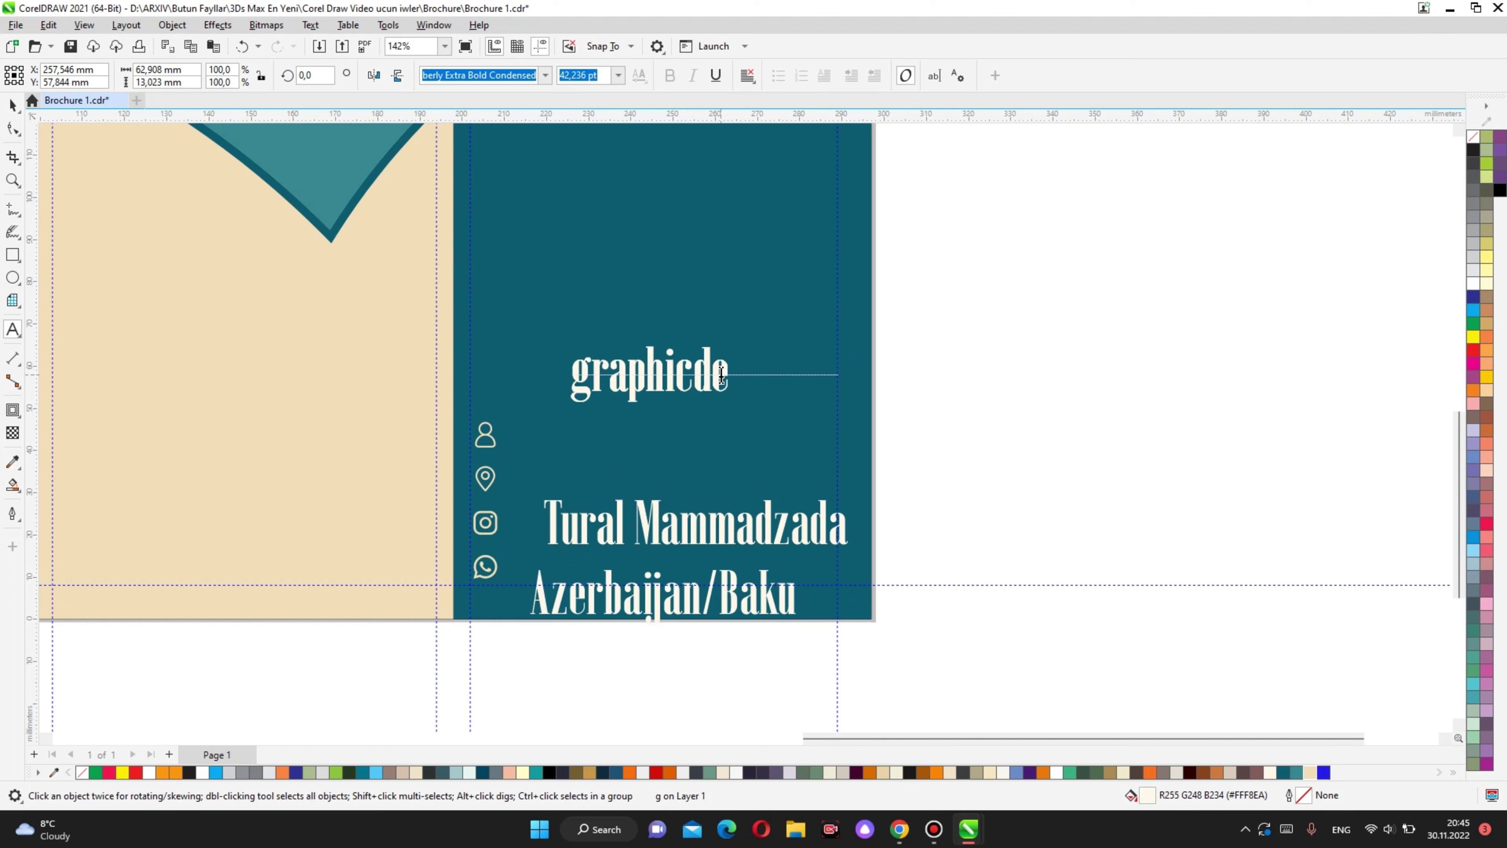
text(sign__tm)
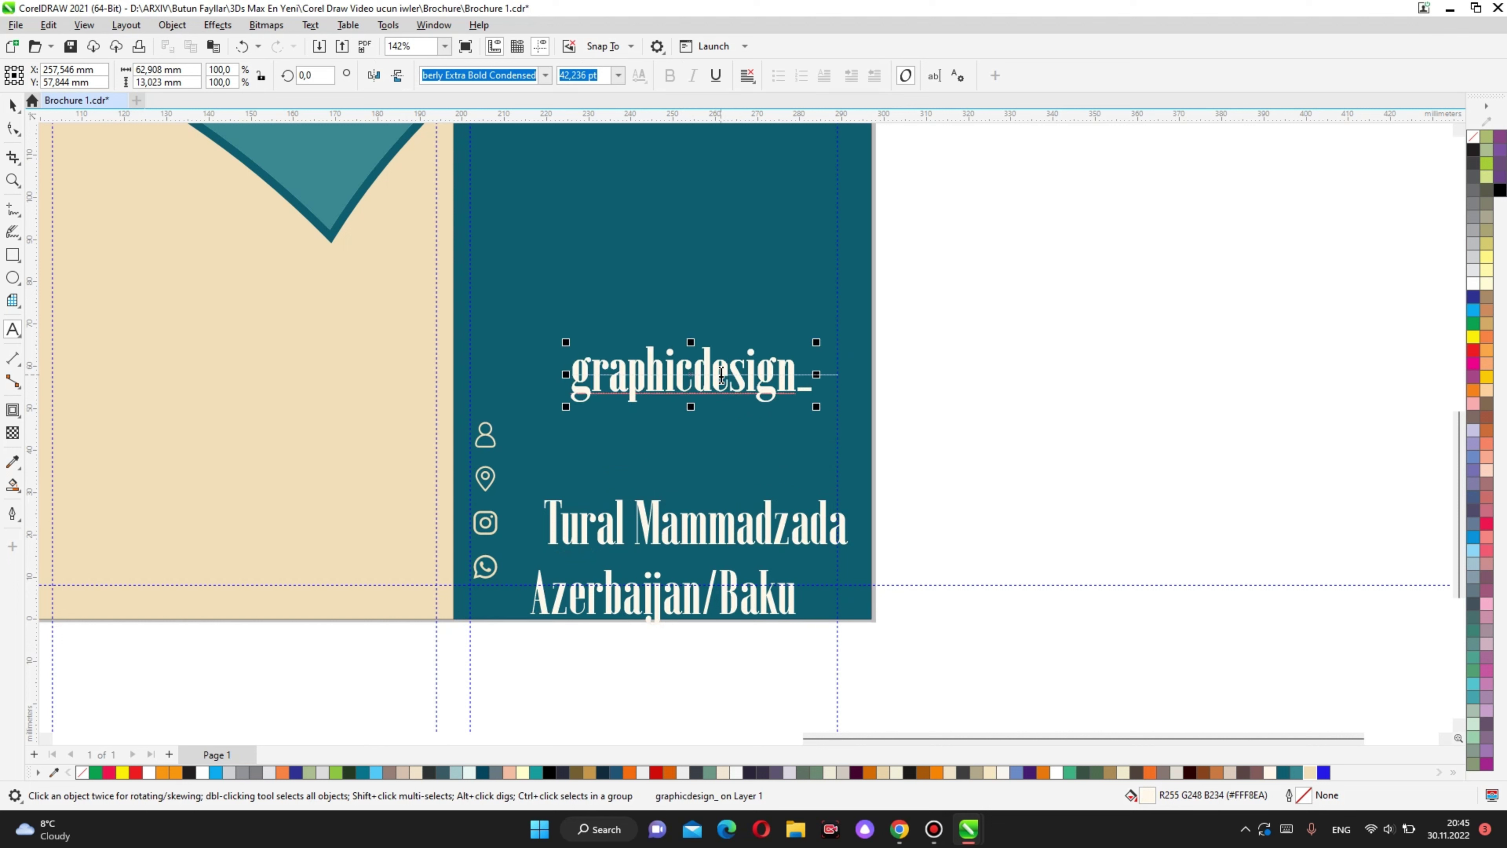
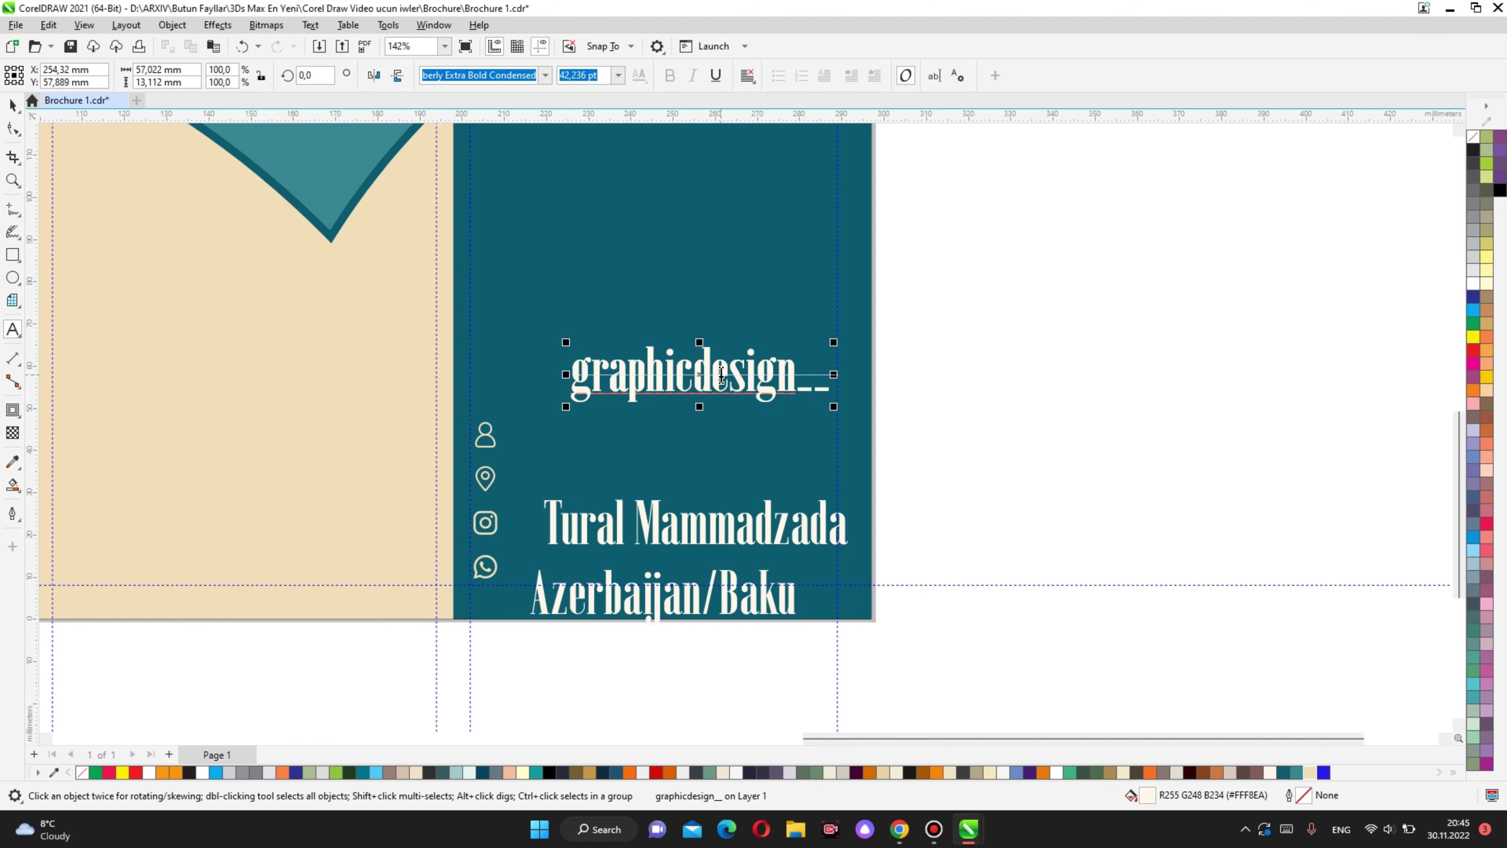
Complete the handle with 'tm' and add a copied line below holding the phone number
text(tm)
key(ctrl+space)
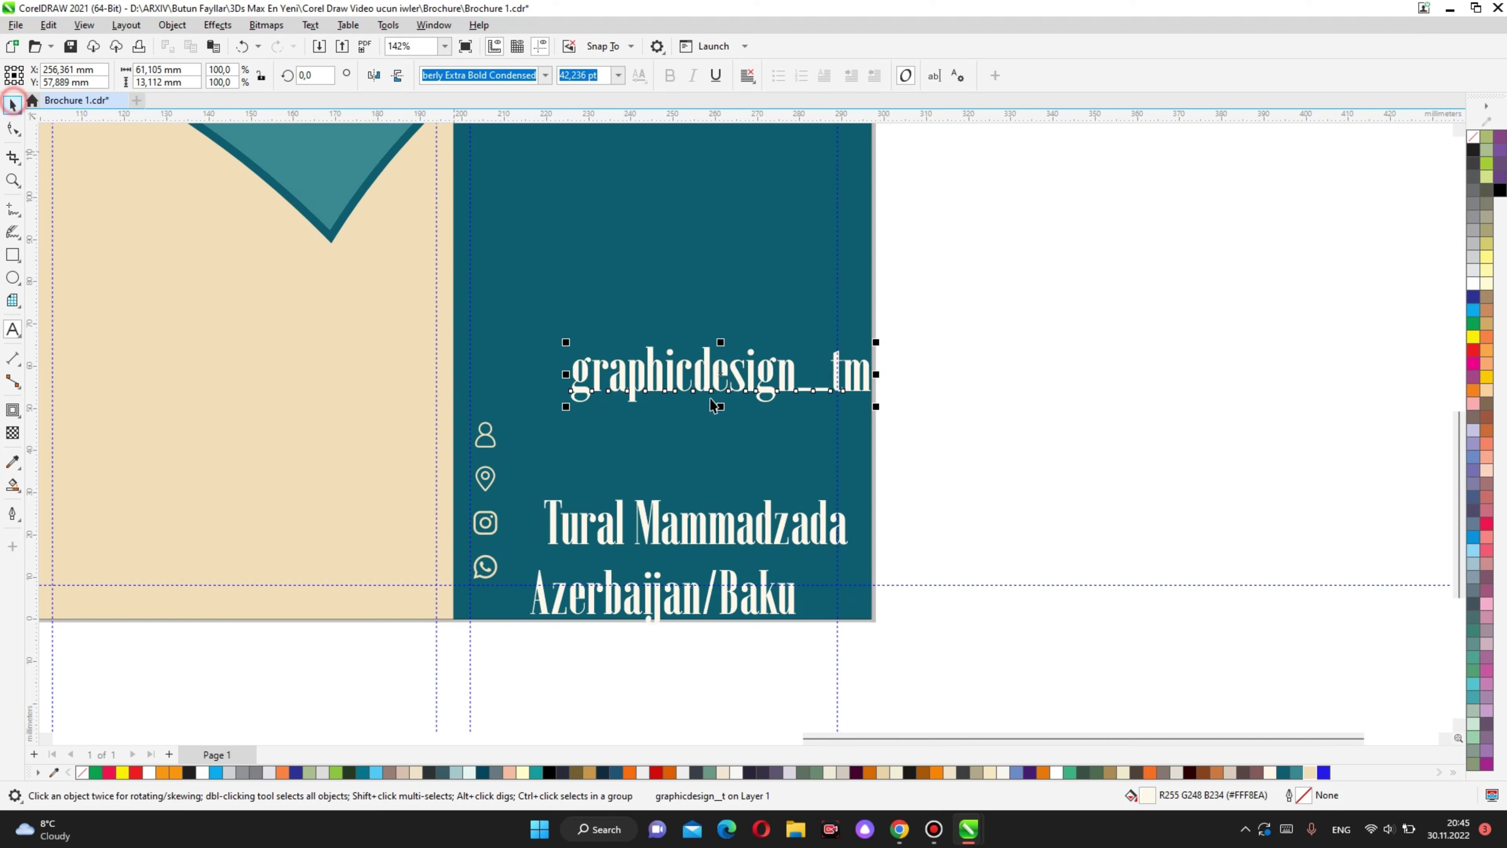
drag(721, 374, 738, 424)
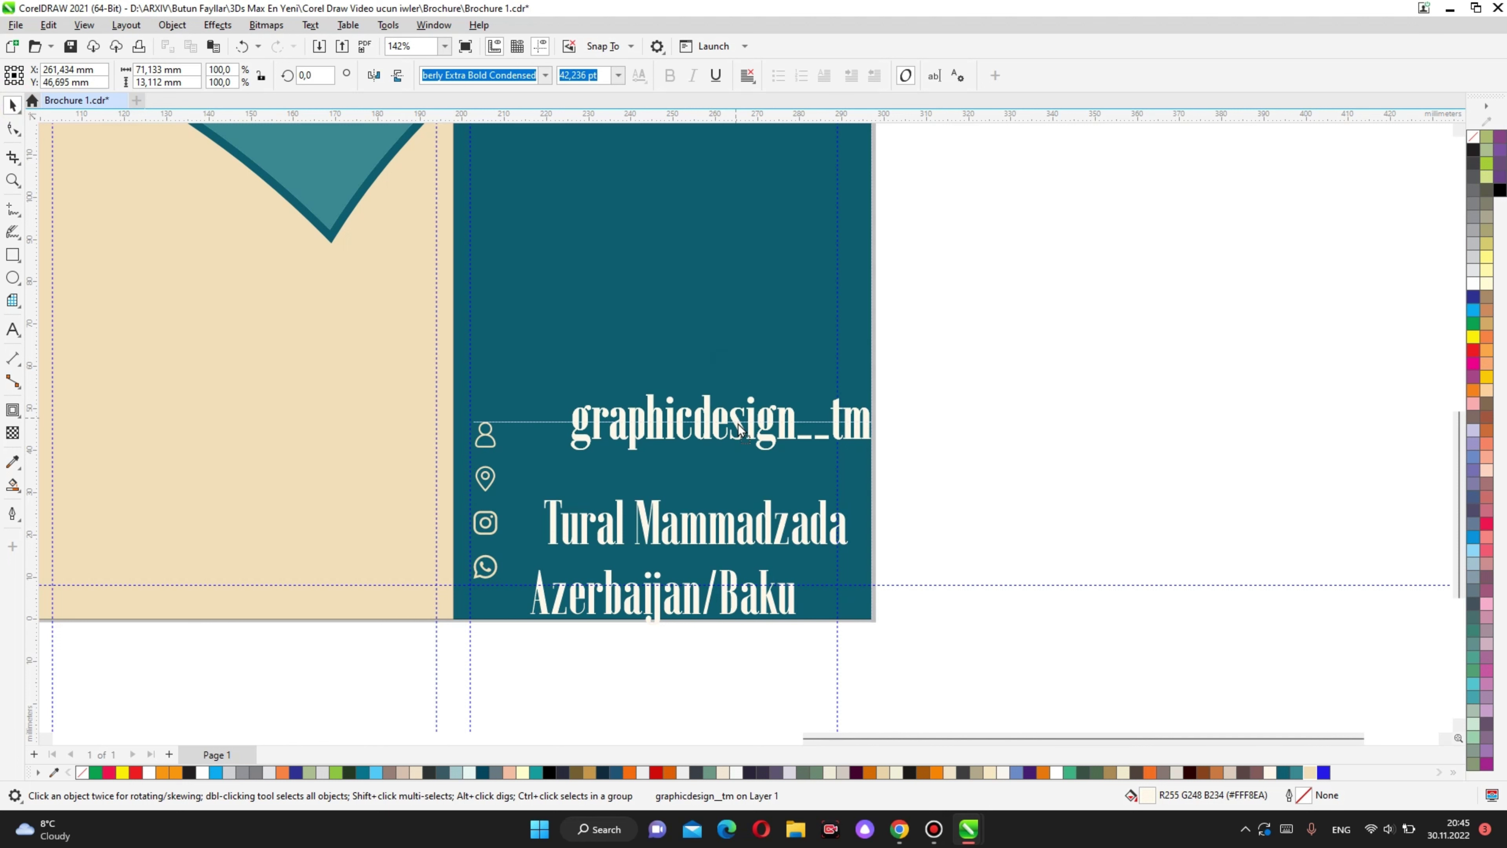
right_click(739, 424)
double_click(747, 423)
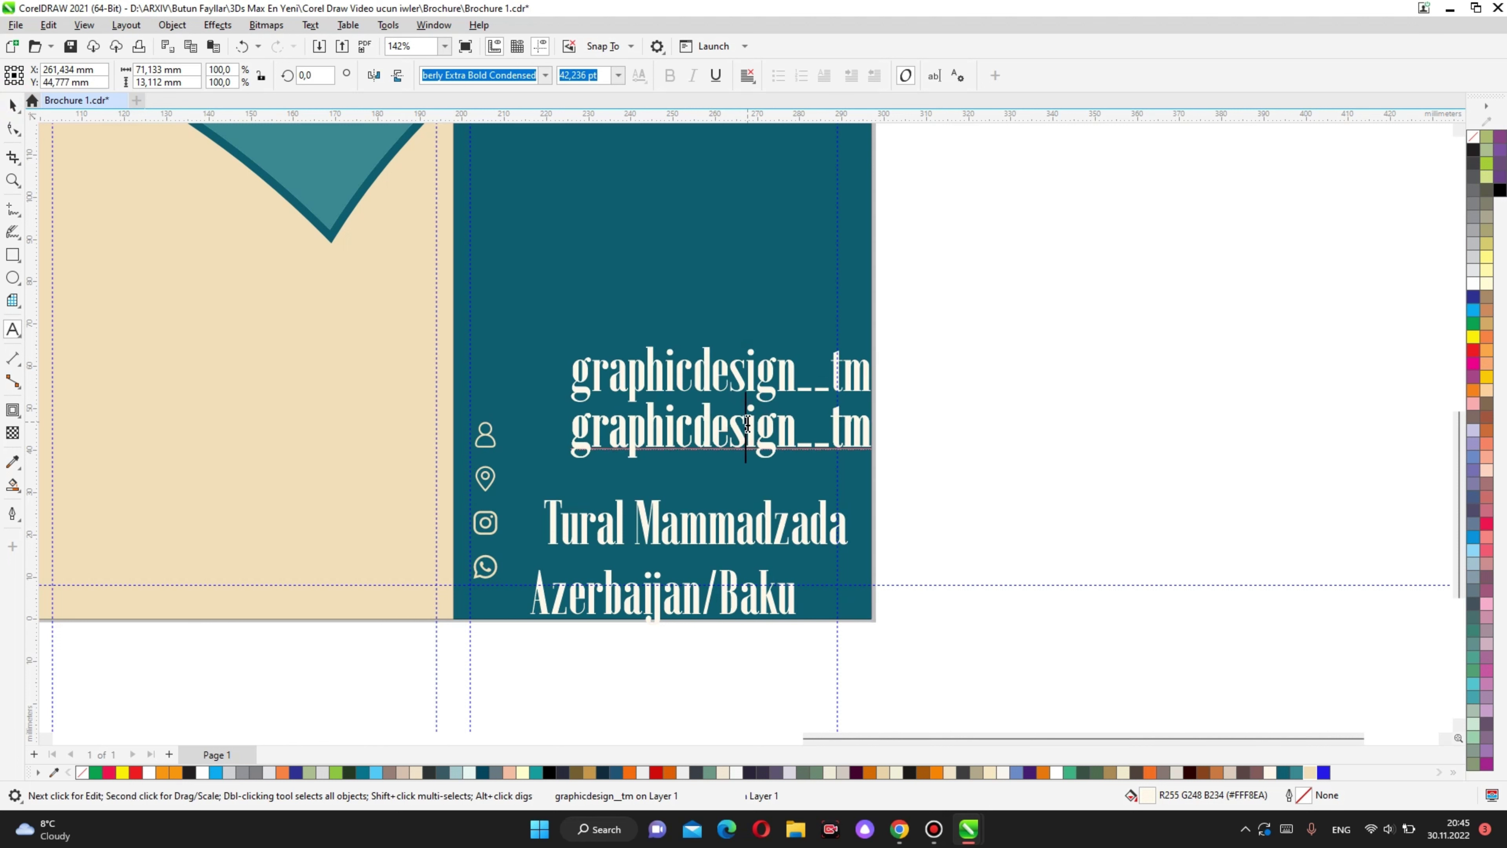
key(ctrl+a)
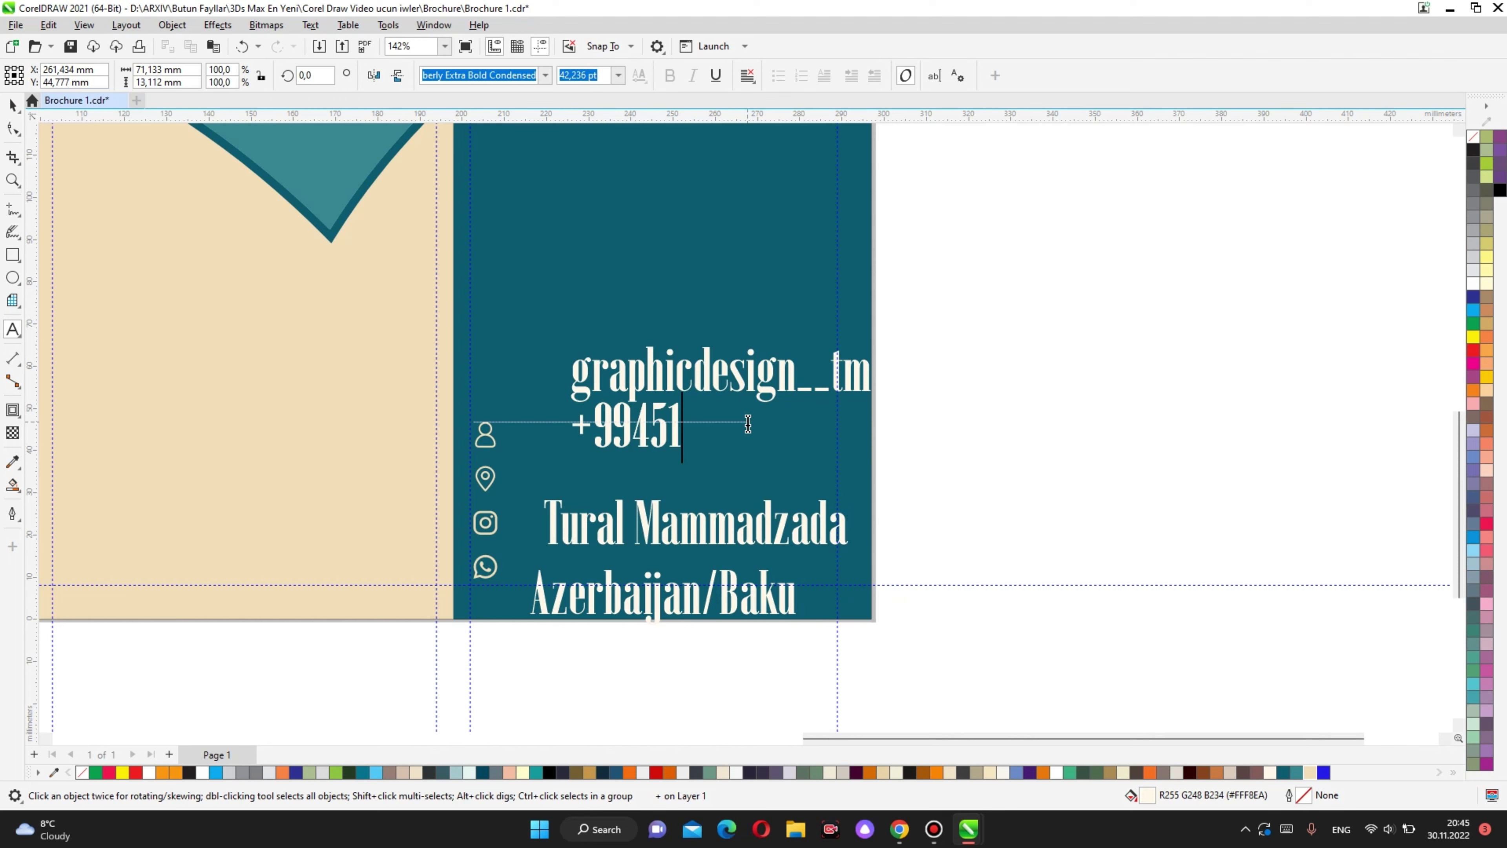
key(ctrl+space)
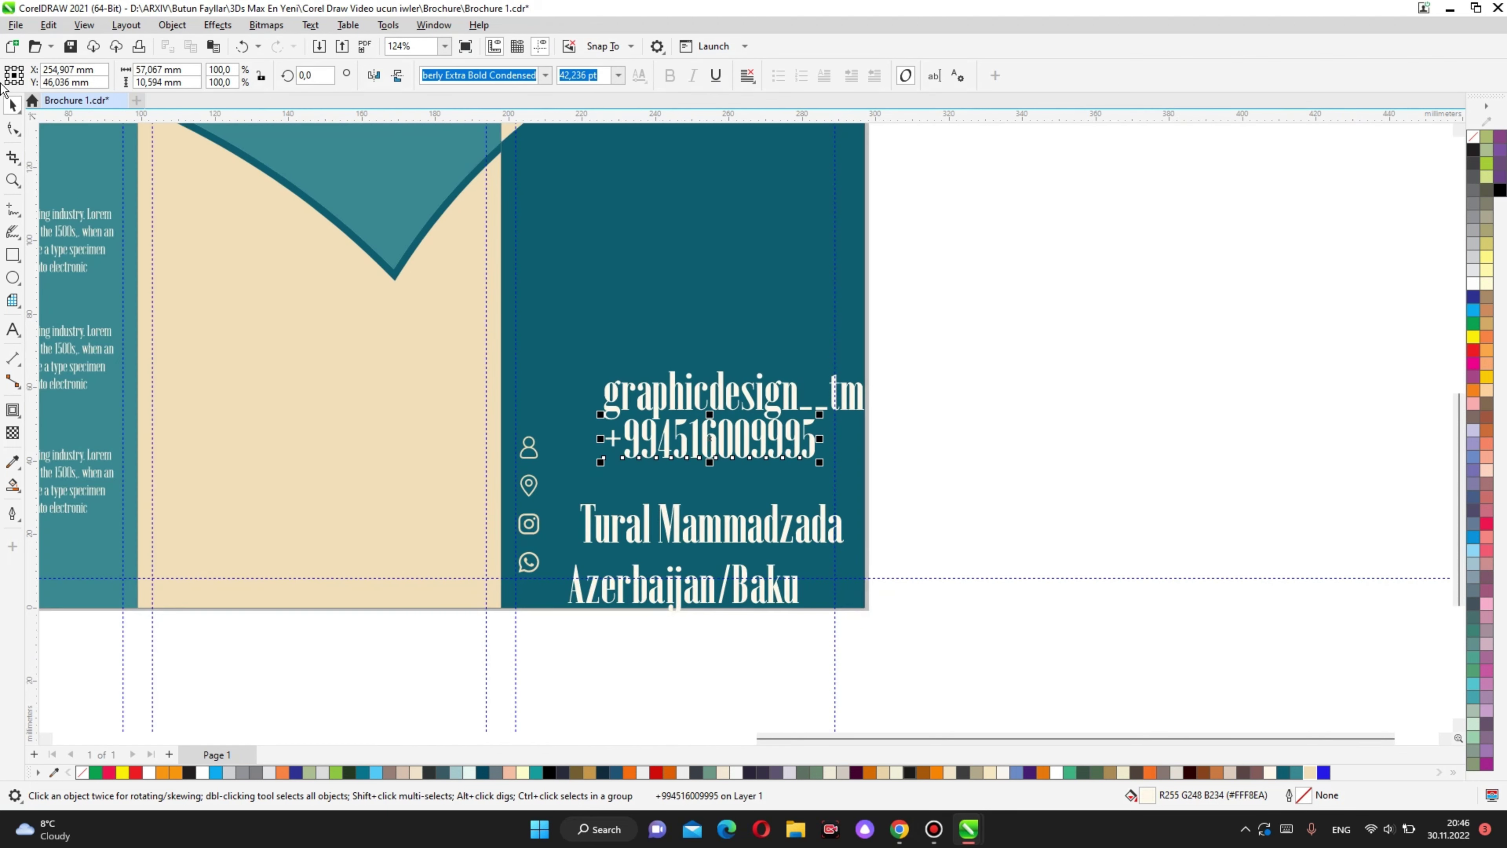
scroll(627, 484, down, 1)
Select the four contact lines and preview lighter Emberly styles from the font list
drag(812, 344, 450, 635)
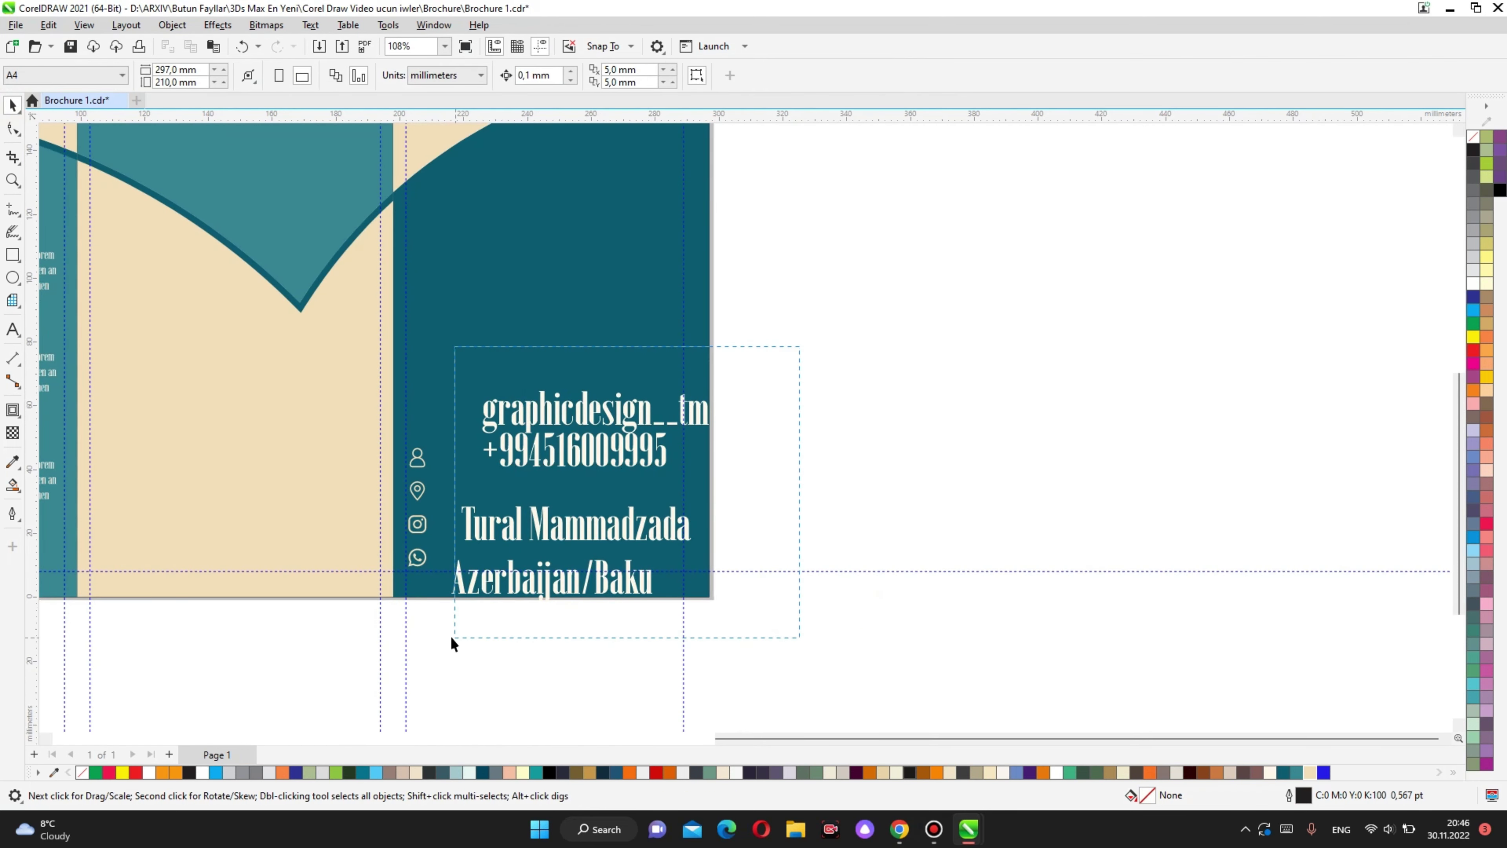
scroll(568, 591, down, 2)
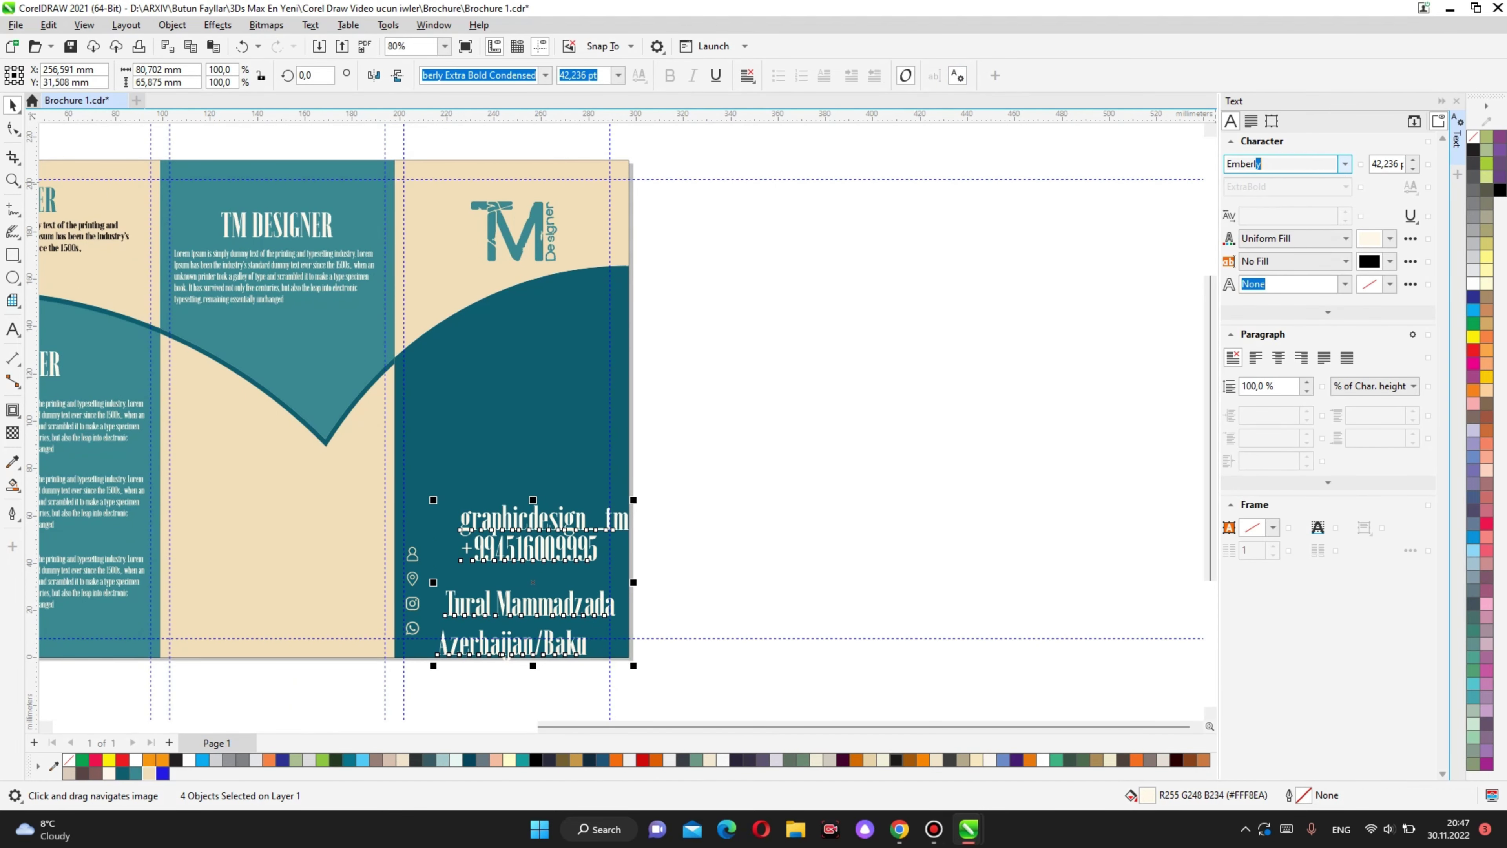
click(1344, 164)
mouse_move(1316, 316)
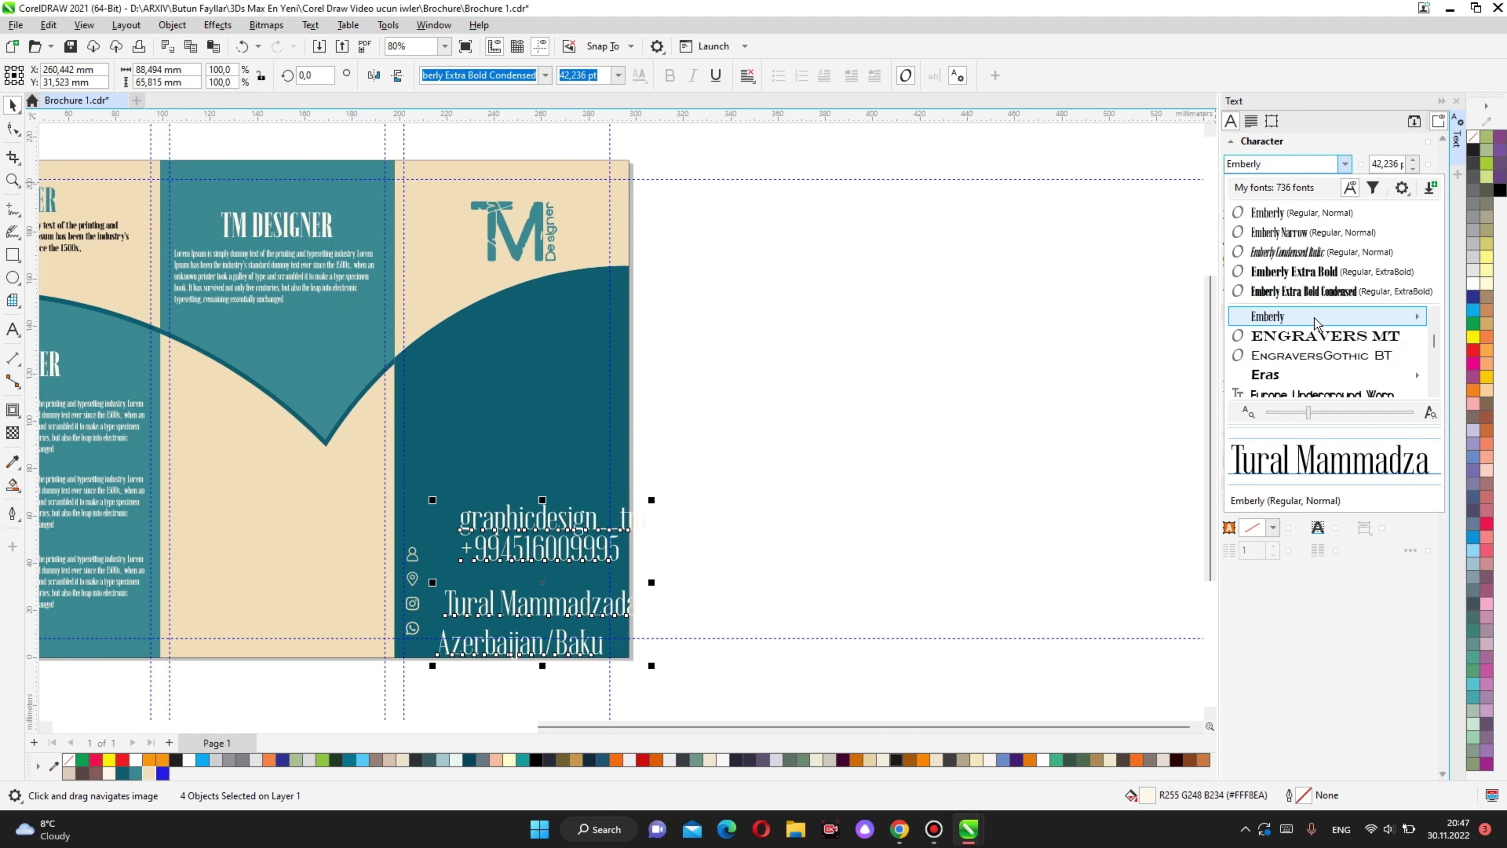
key(Down)
key(Down)
key(Down)
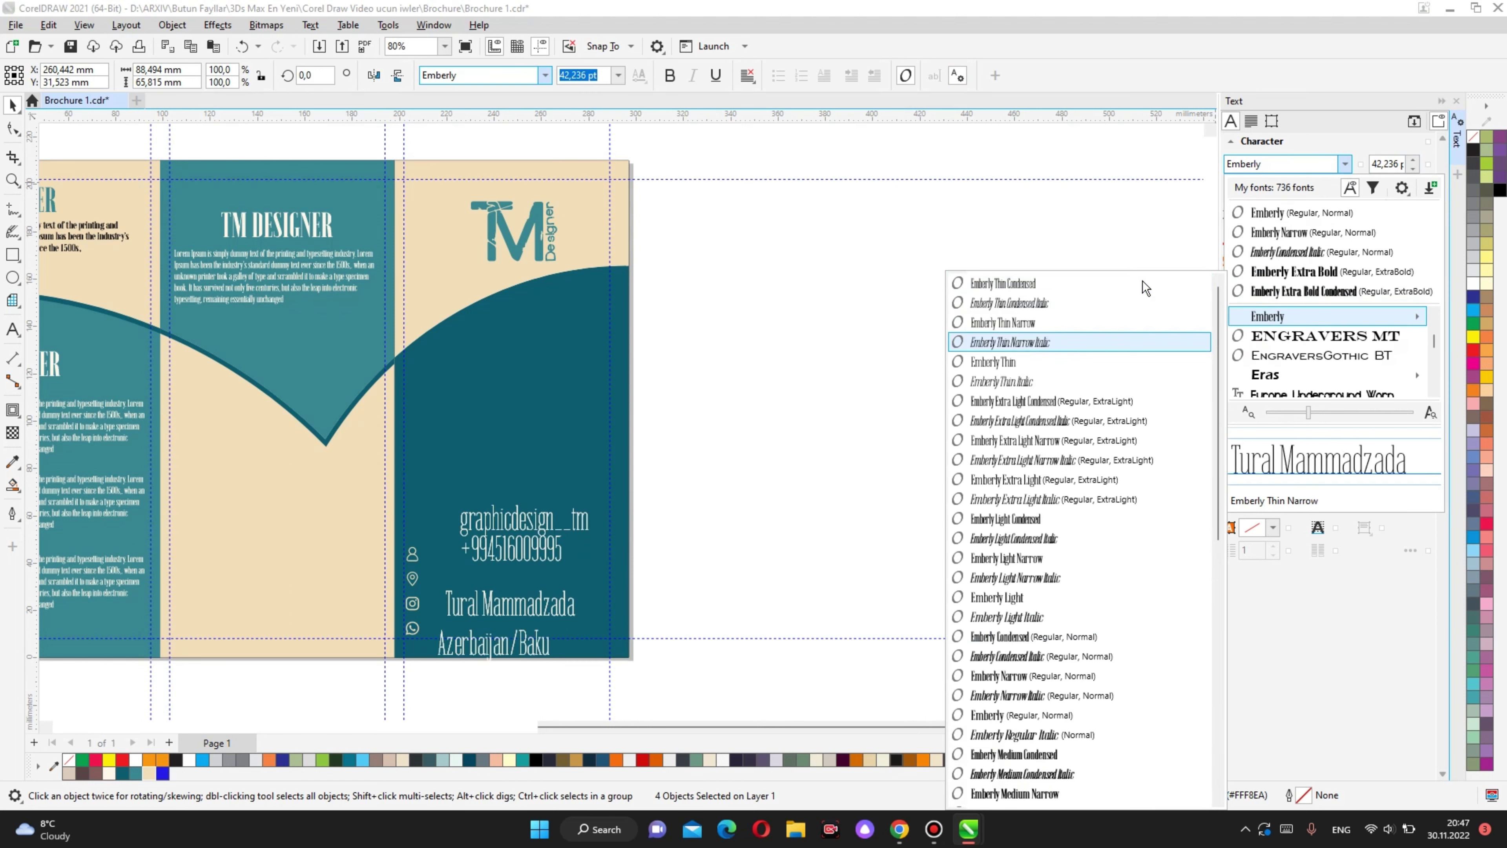
key(Down)
key(Down)
key(Down)
key(Down)
key(Down)
key(Down)
key(Down)
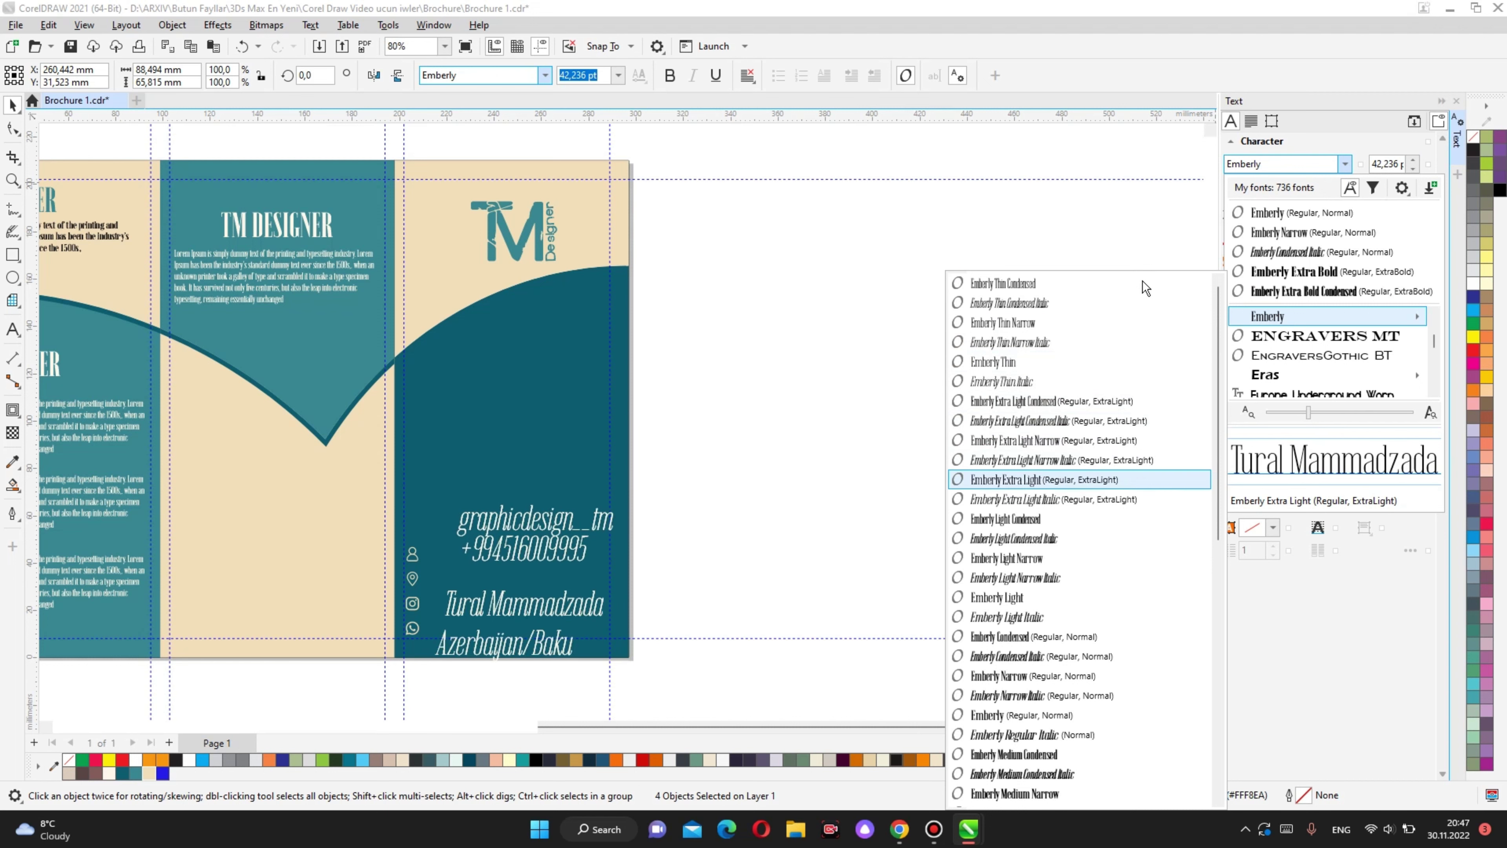
key(Down)
key(Down)
key(Down)
key(Down)
key(Down)
key(Down)
key(Down)
key(Down)
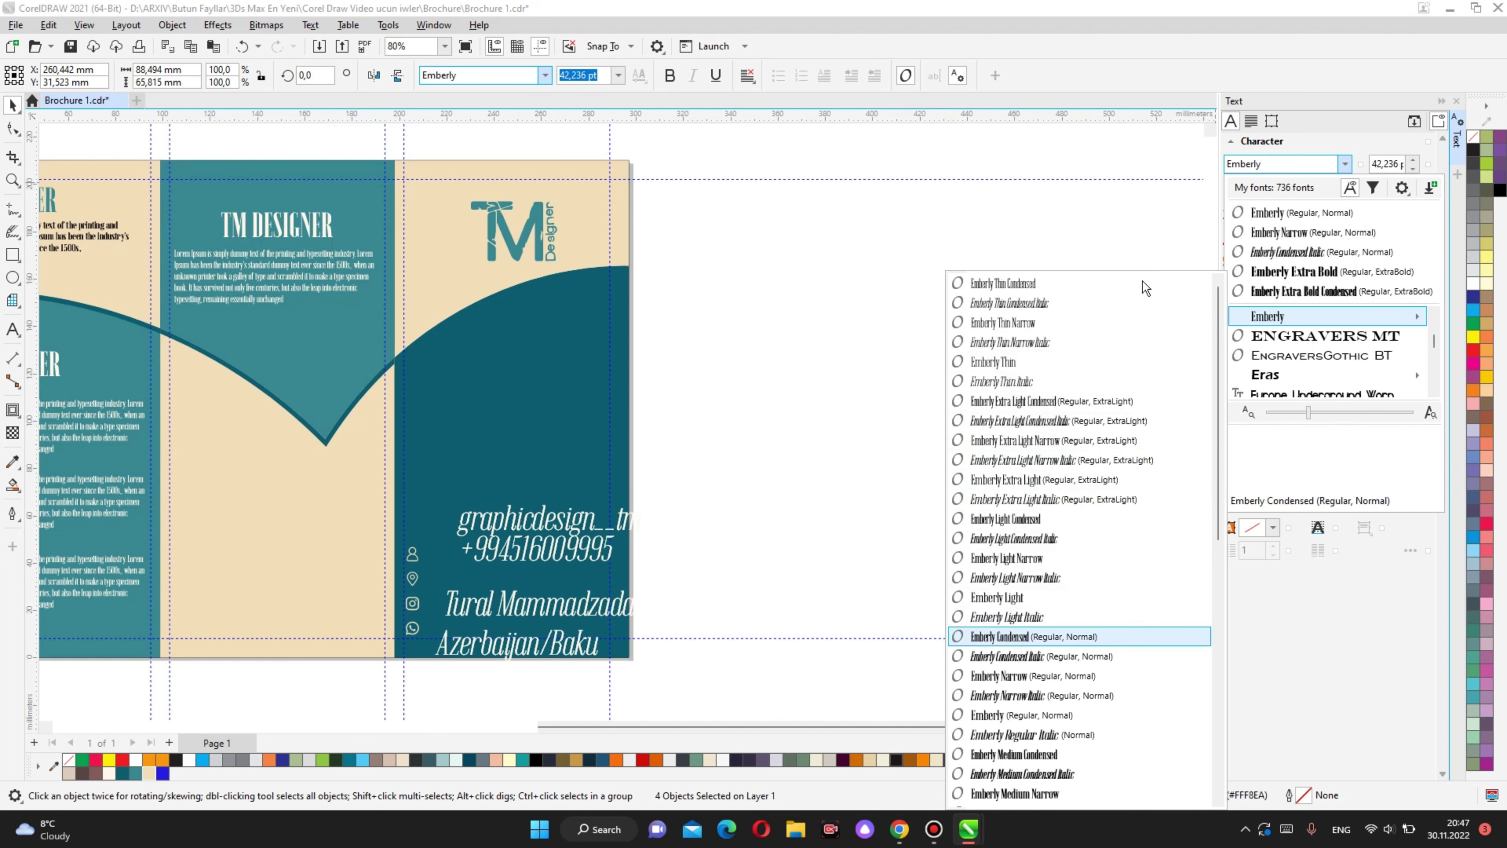
key(Down)
key(Down)
key(Down)
key(Down)
key(Down)
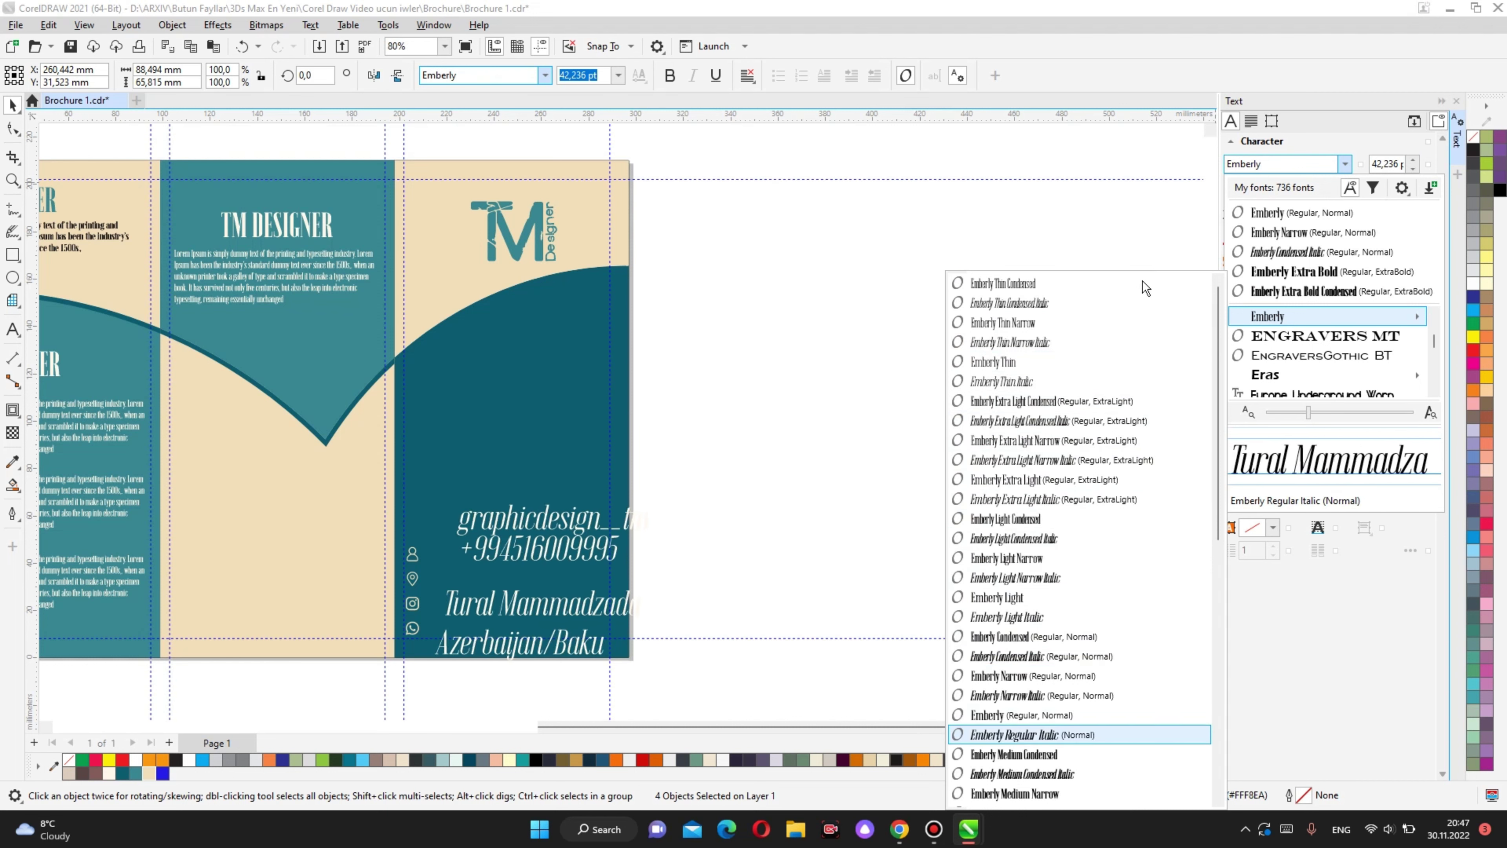
Apply Emberly Thin Condensed to the contact lines and close the Text docker
scroll(1143, 280, down, 3)
scroll(1082, 653, down, 2)
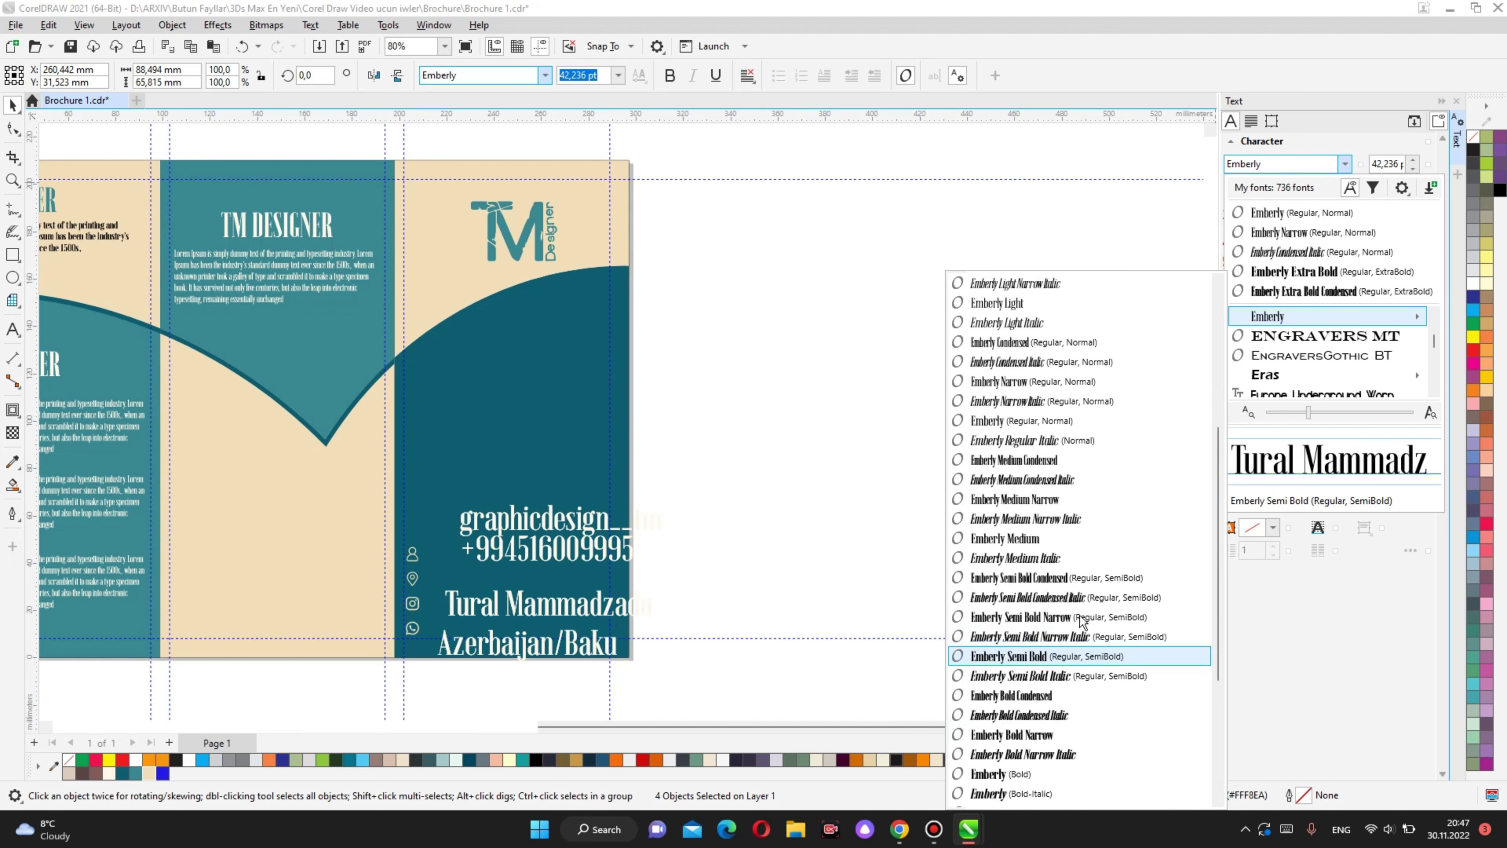
key(Down)
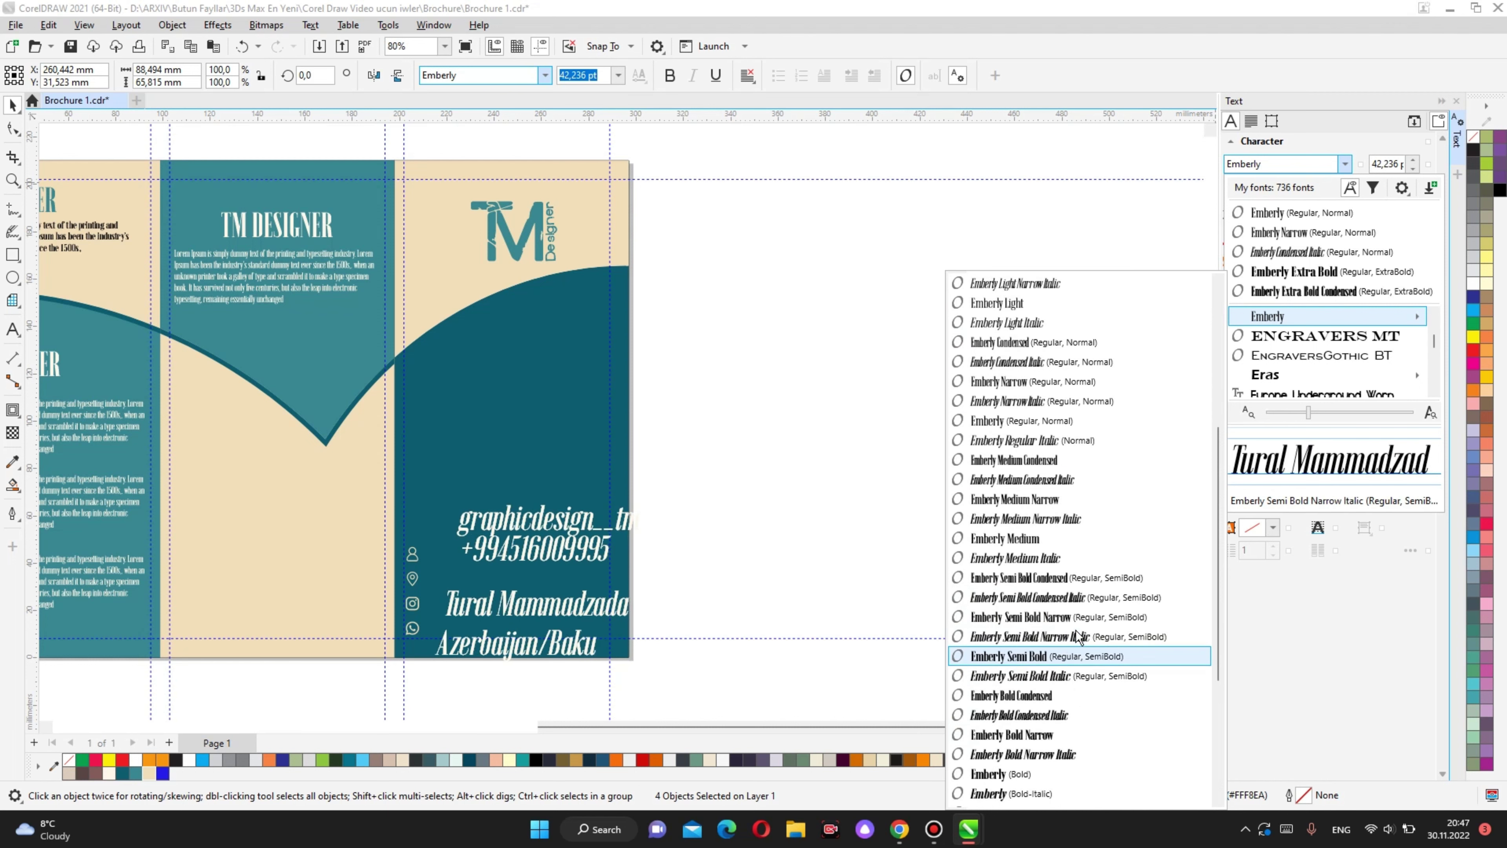
key(Down)
key(Down)
key(Down)
key(Down)
key(Down)
key(Down)
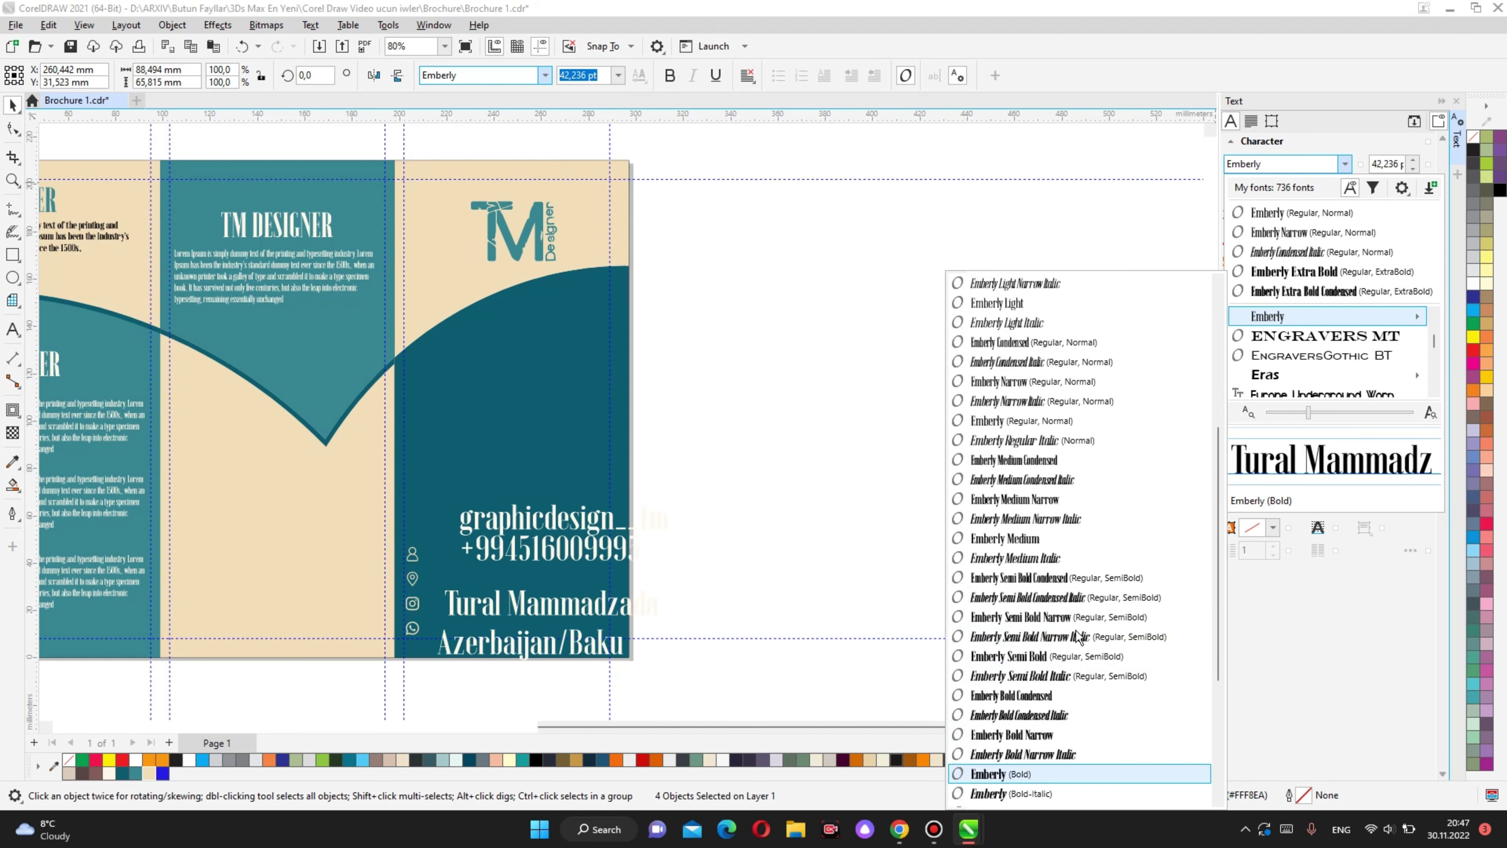
key(Down)
key(Down)
key(Down)
key(Down)
key(Down)
key(Down)
key(Down)
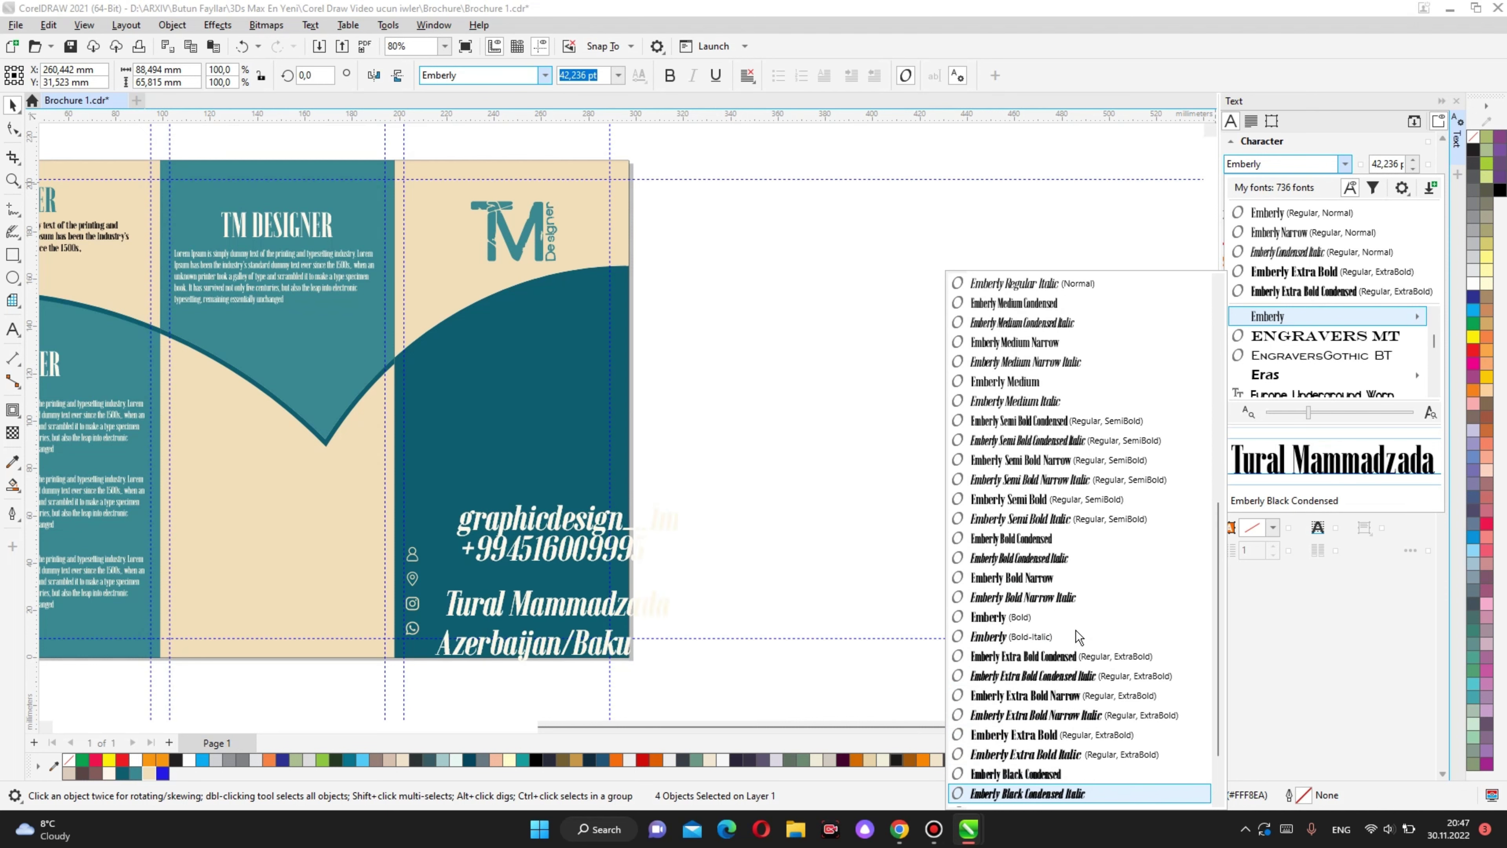
key(Down)
key(Down)
key(Down)
scroll(1020, 781, down, 1)
scroll(1021, 781, up, 9)
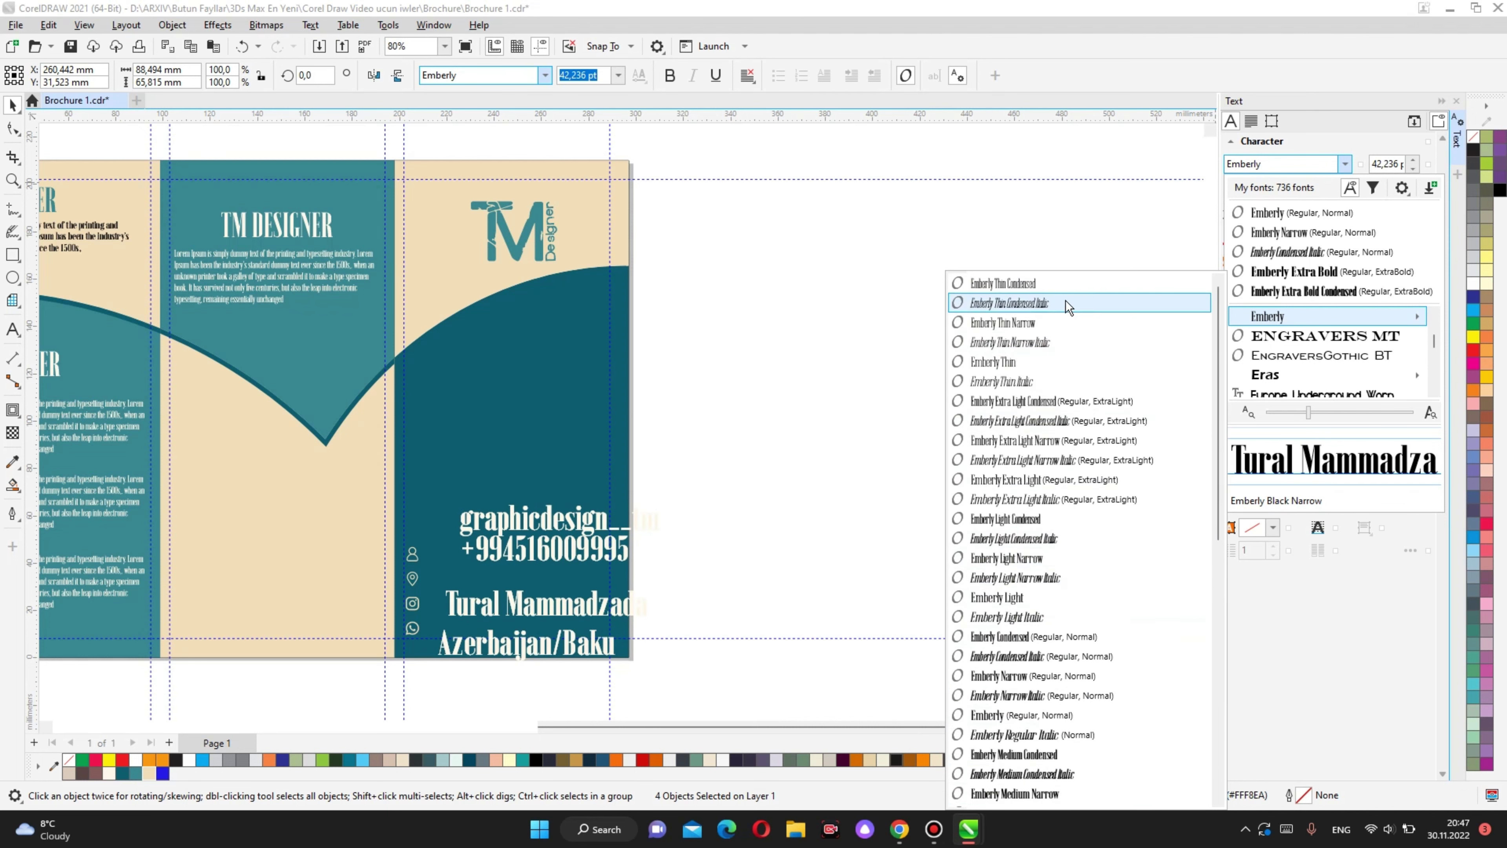
click(1061, 286)
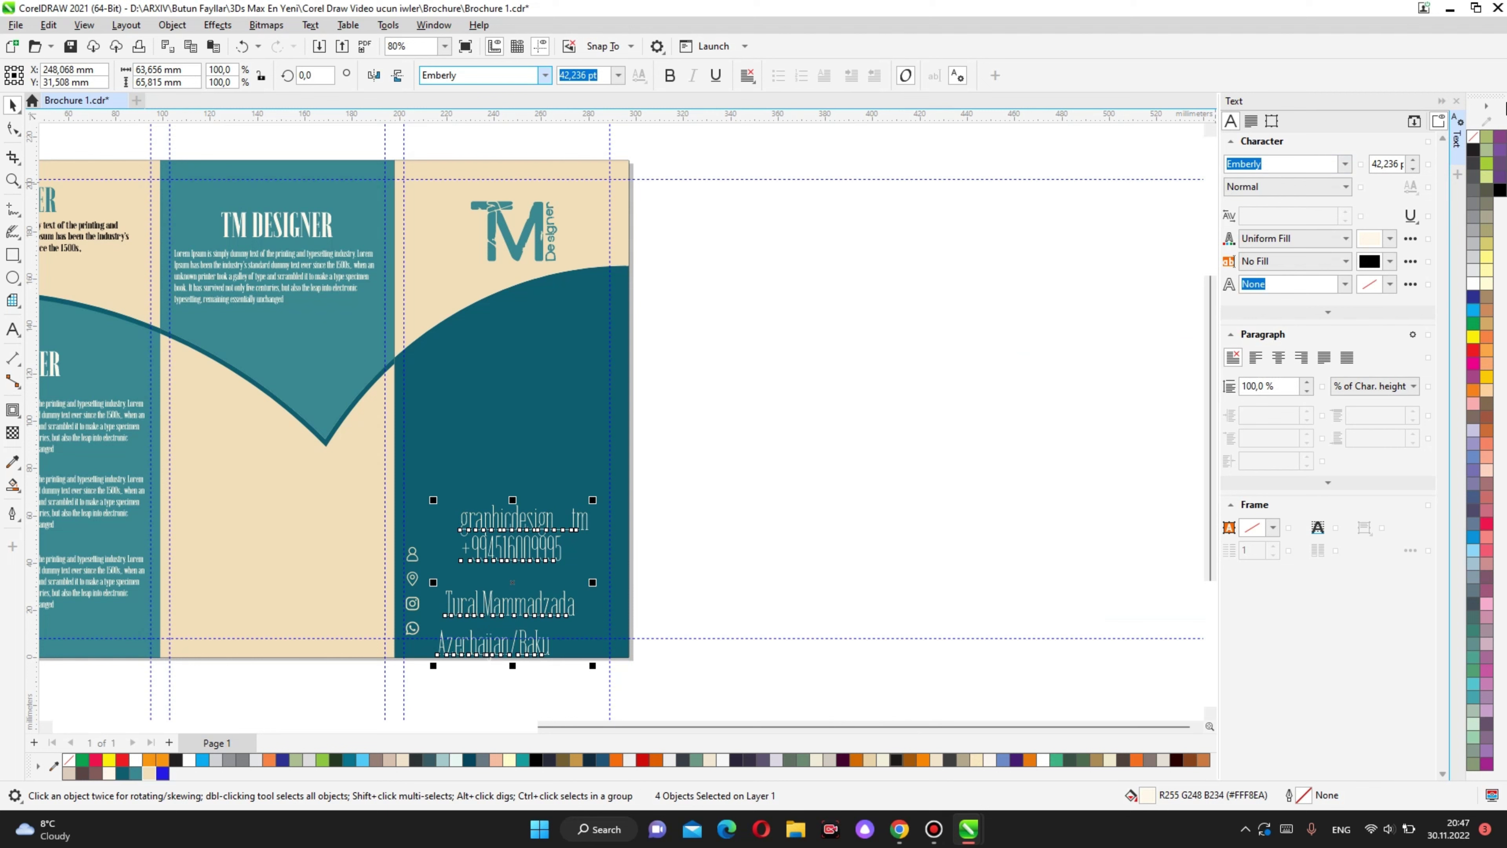
click(1456, 101)
scroll(582, 356, up, 2)
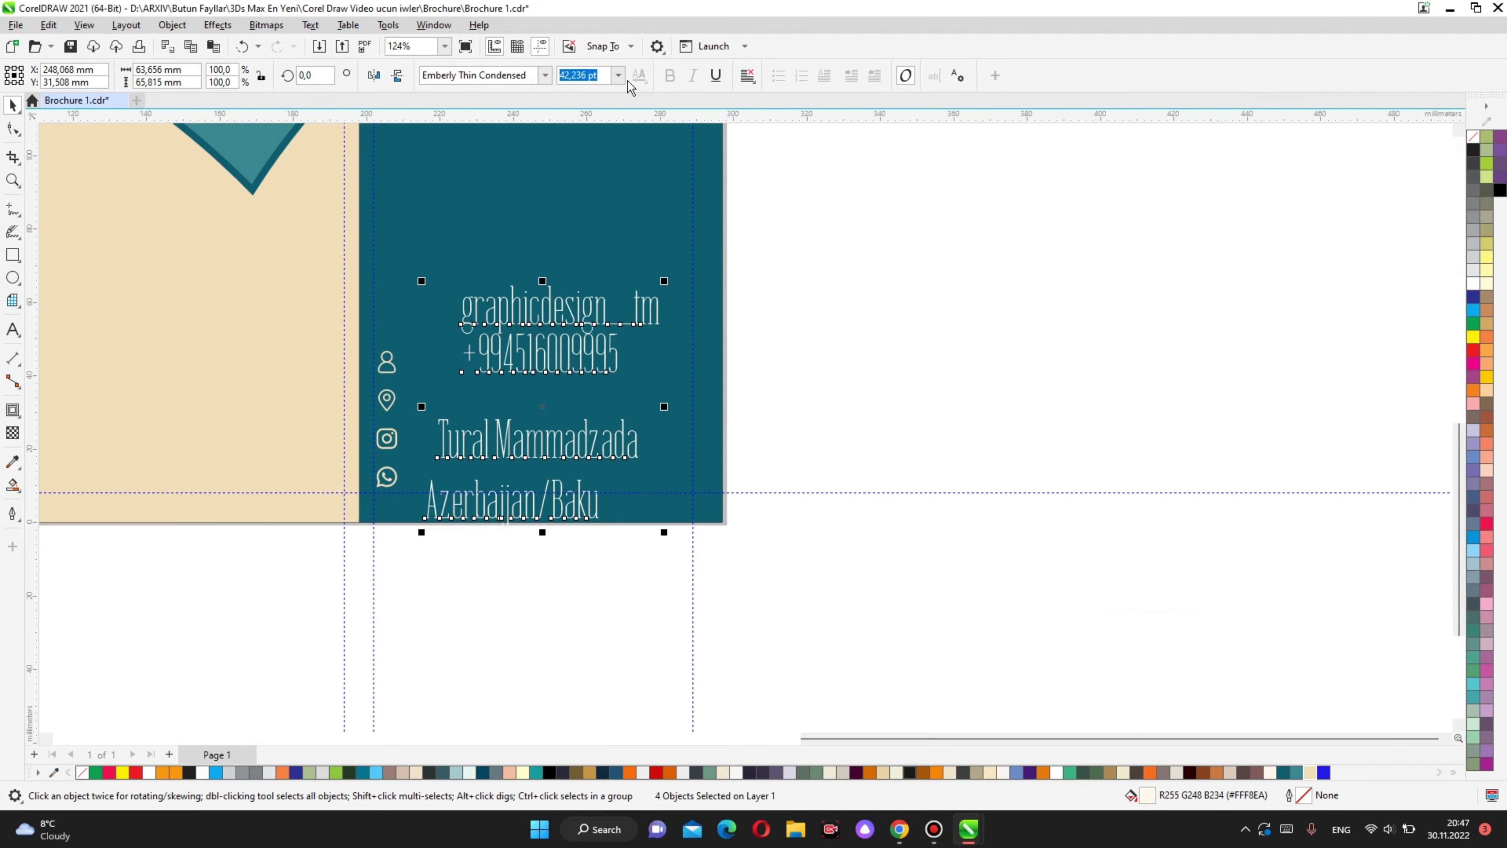
Size the contact lines to 24 pt and move the name line beside the Instagram icon
click(619, 75)
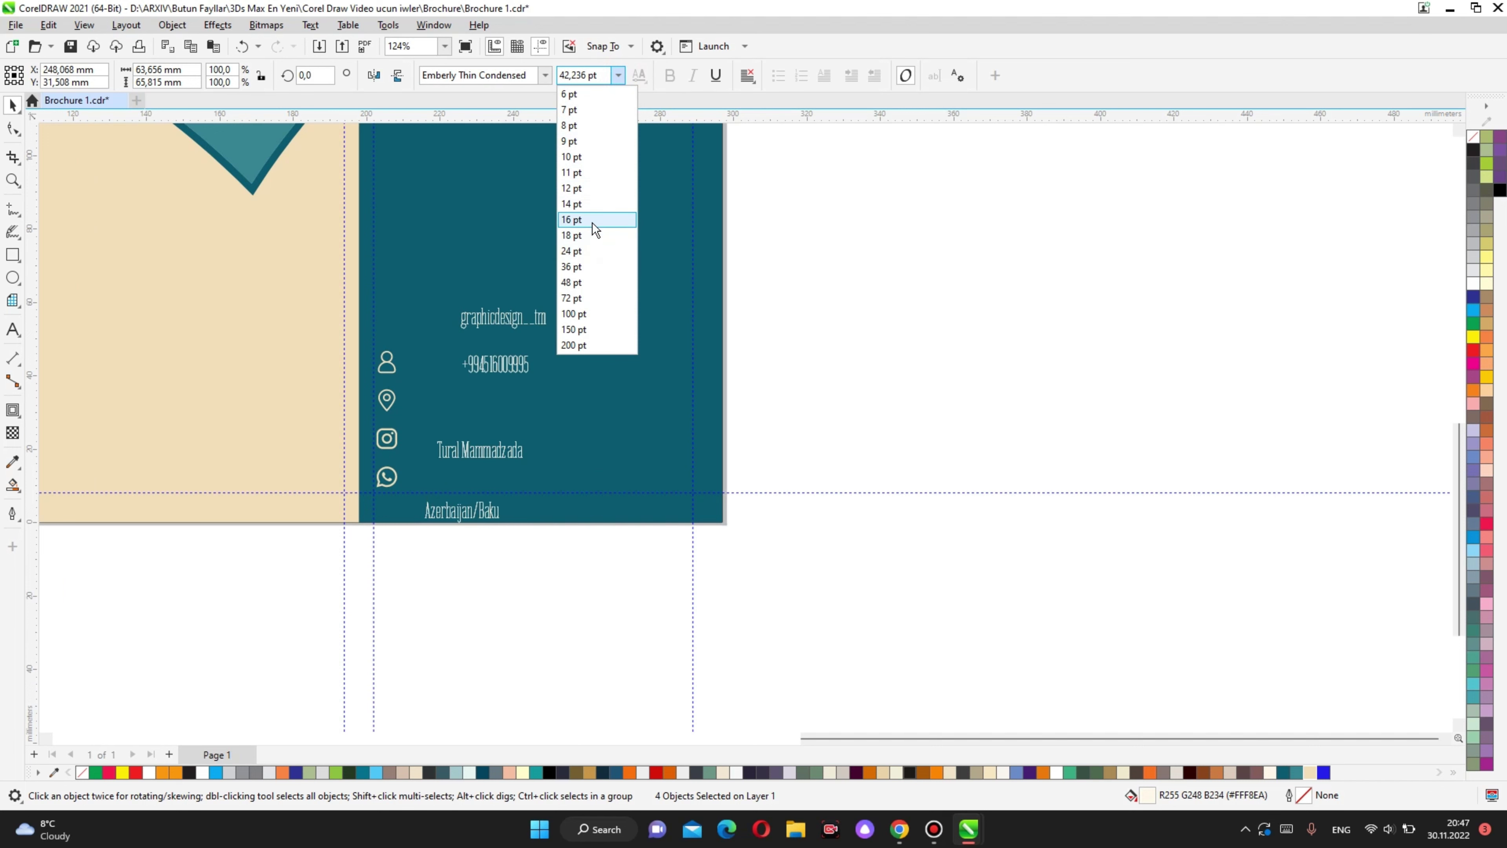
click(591, 251)
click(1091, 400)
scroll(453, 208, up, 2)
click(514, 530)
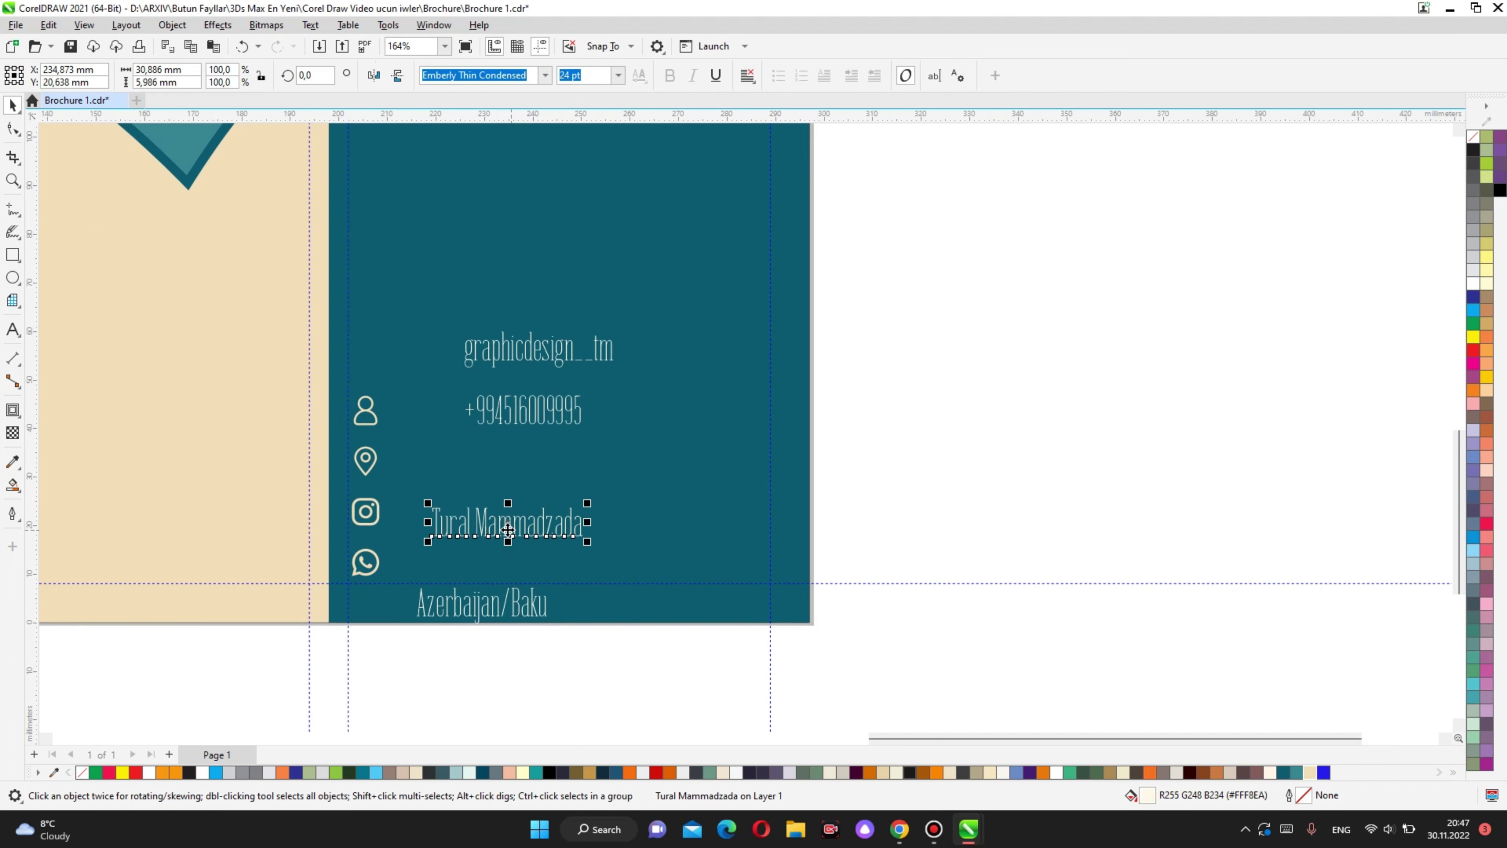
mouse_move(509, 512)
mouse_down()
mouse_move(483, 407)
mouse_move(510, 517)
mouse_up()
mouse_move(931, 255)
mouse_down()
mouse_move(859, 444)
mouse_move(906, 348)
mouse_up()
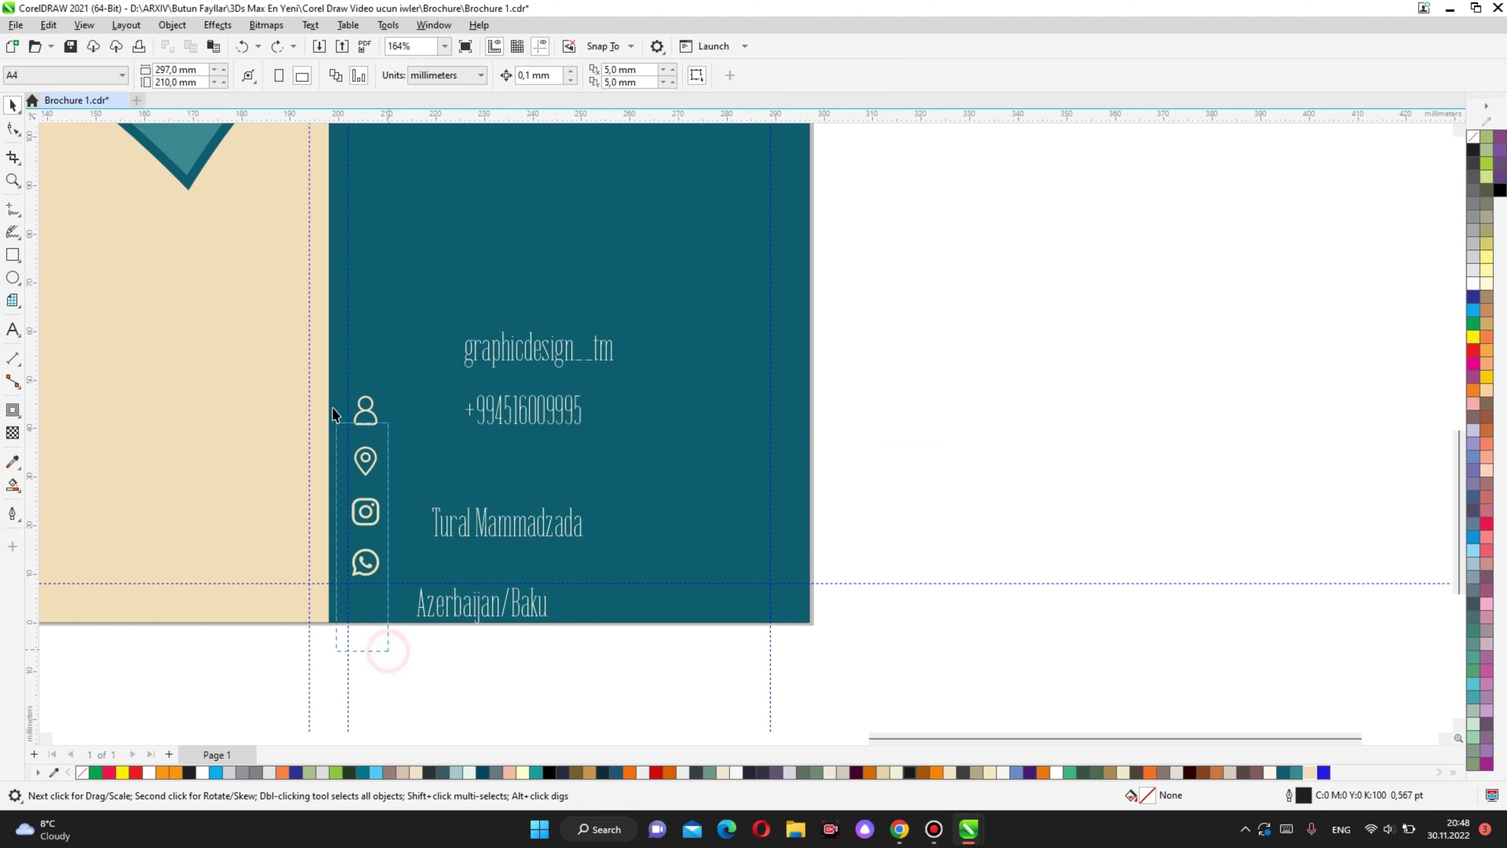
mouse_move(332, 414)
mouse_down()
mouse_move(339, 369)
mouse_move(396, 357)
mouse_up()
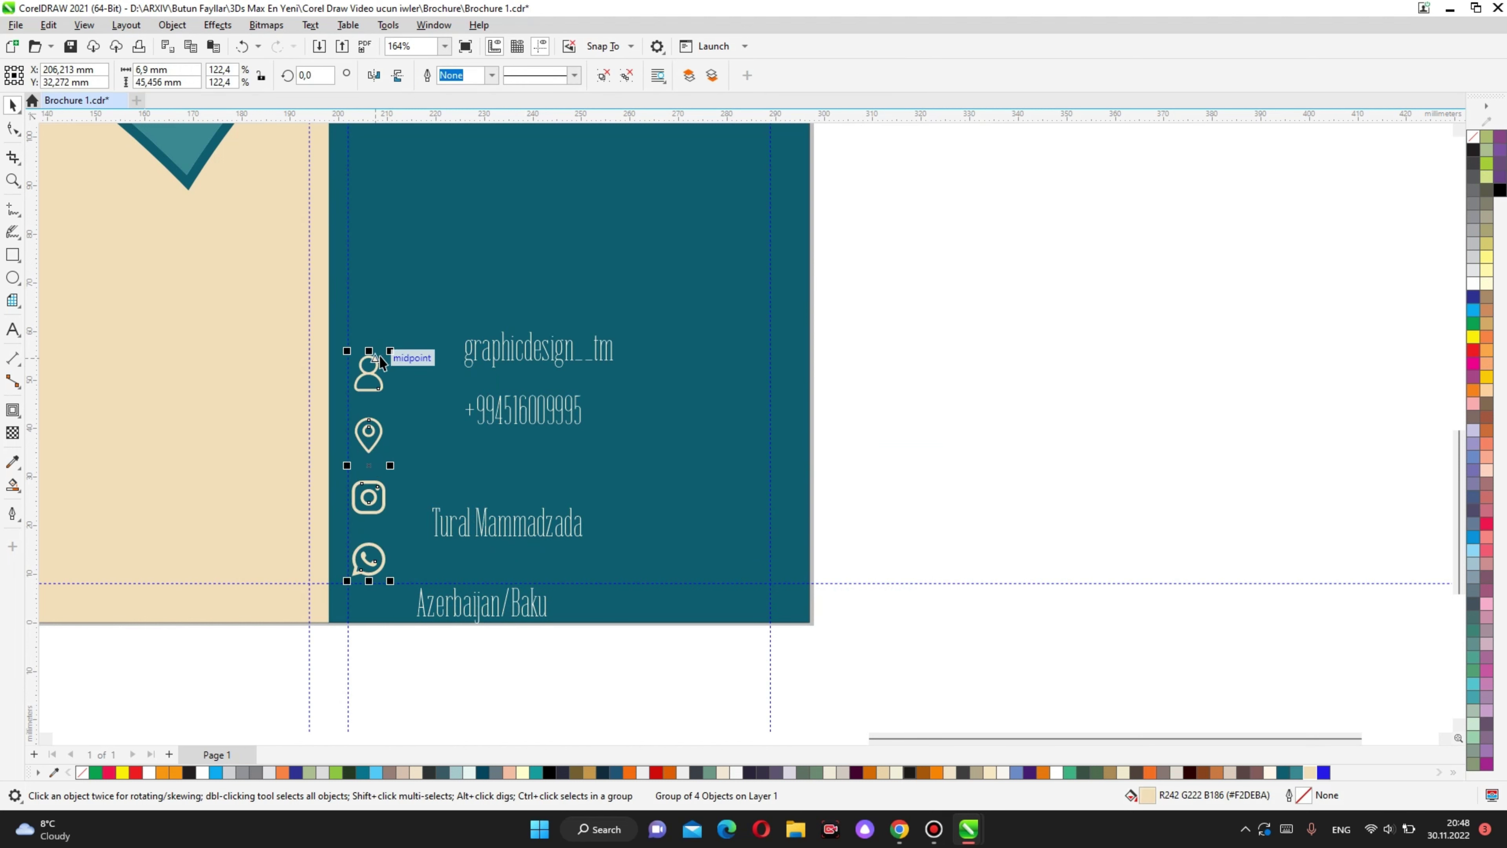
Raise the handle and phone lines, and set the name and city lines beside their icons
click(1007, 398)
drag(975, 271, 445, 429)
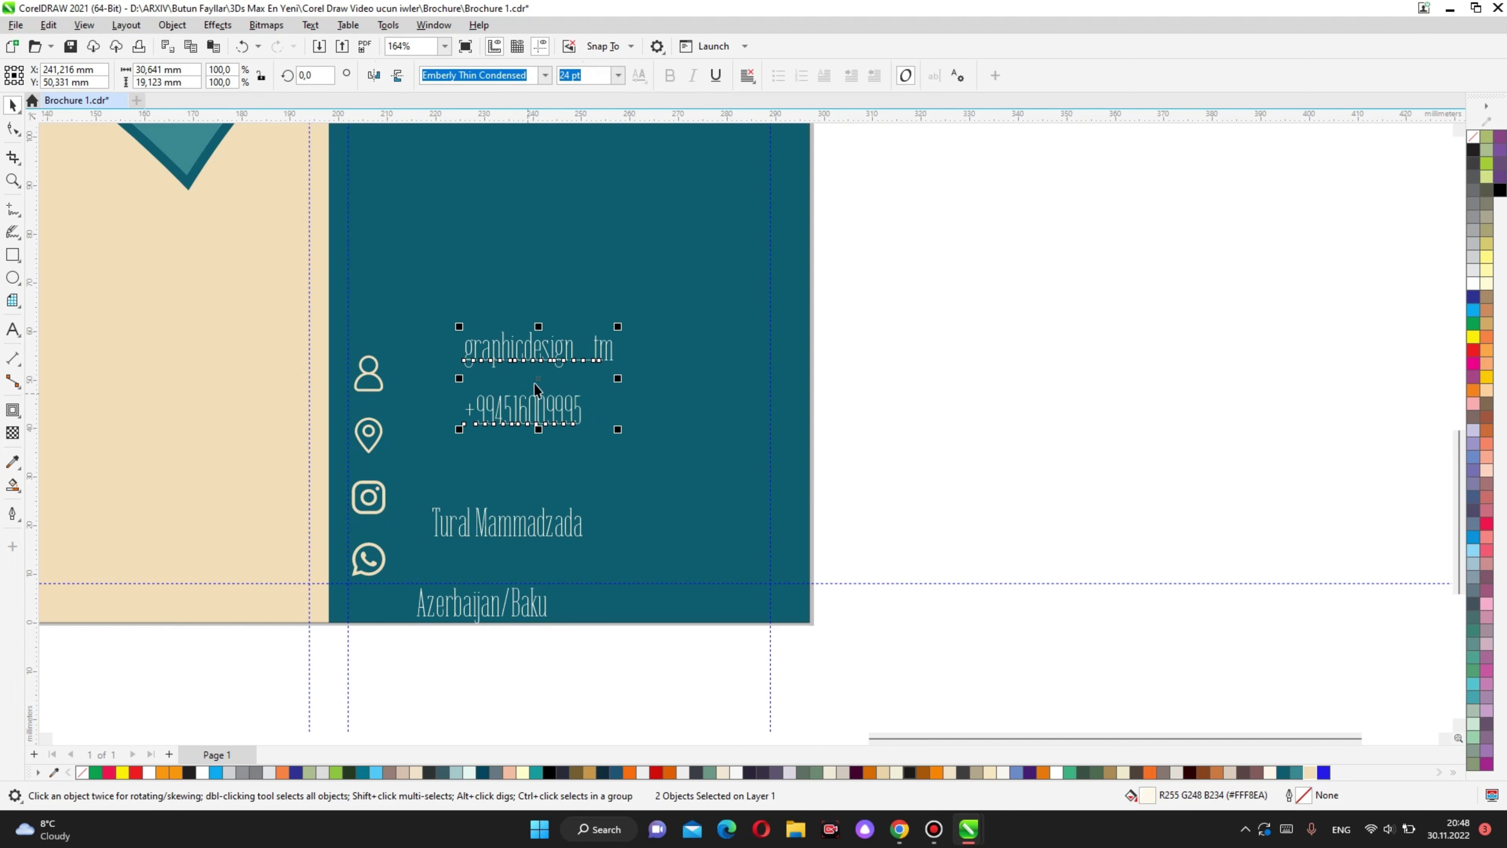
drag(536, 381, 554, 289)
drag(543, 526, 522, 379)
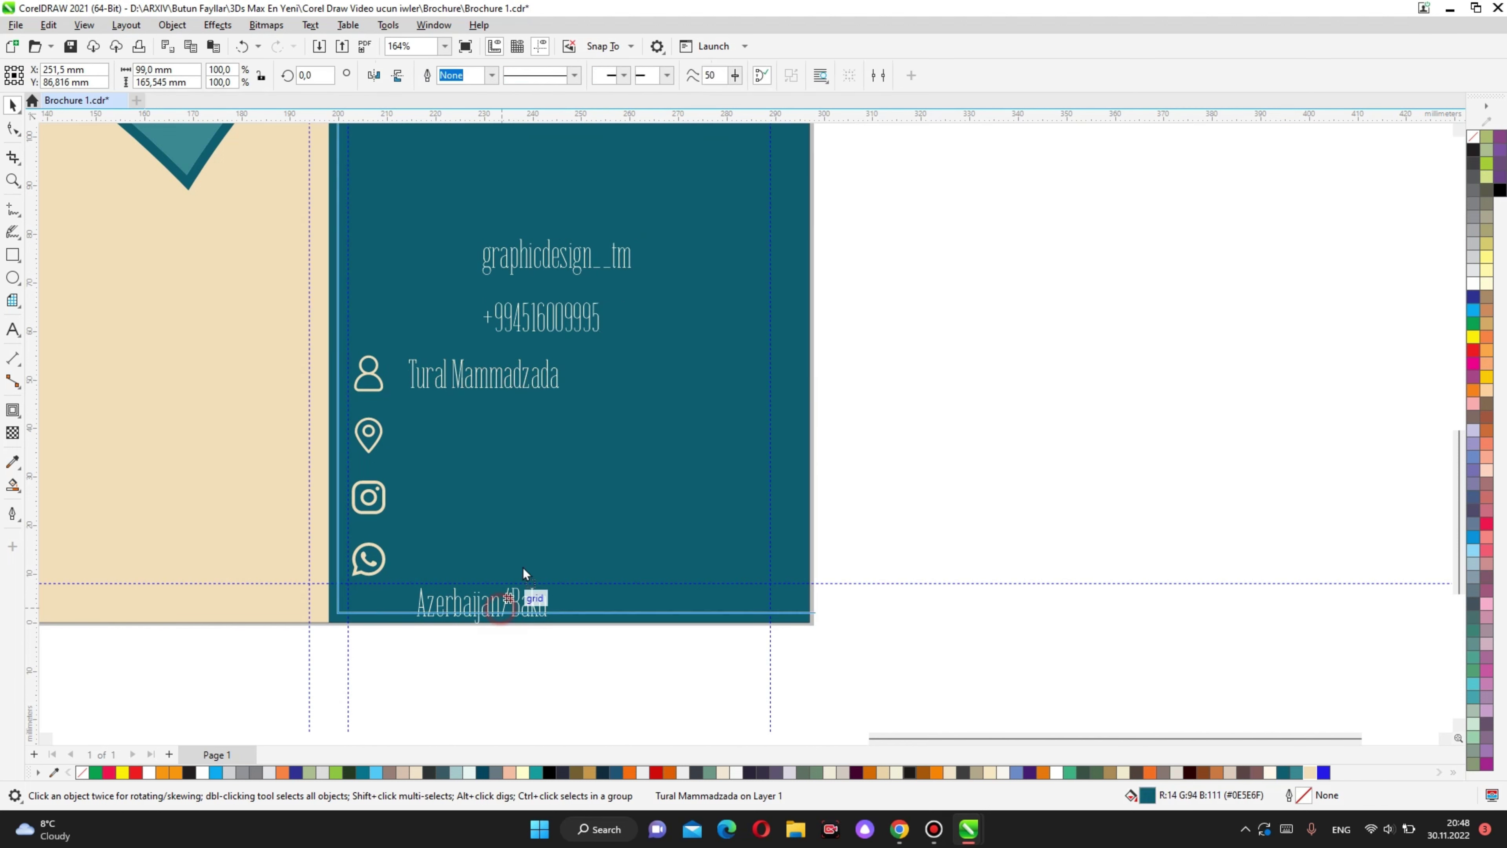
drag(523, 568, 517, 485)
key(Escape)
click(977, 415)
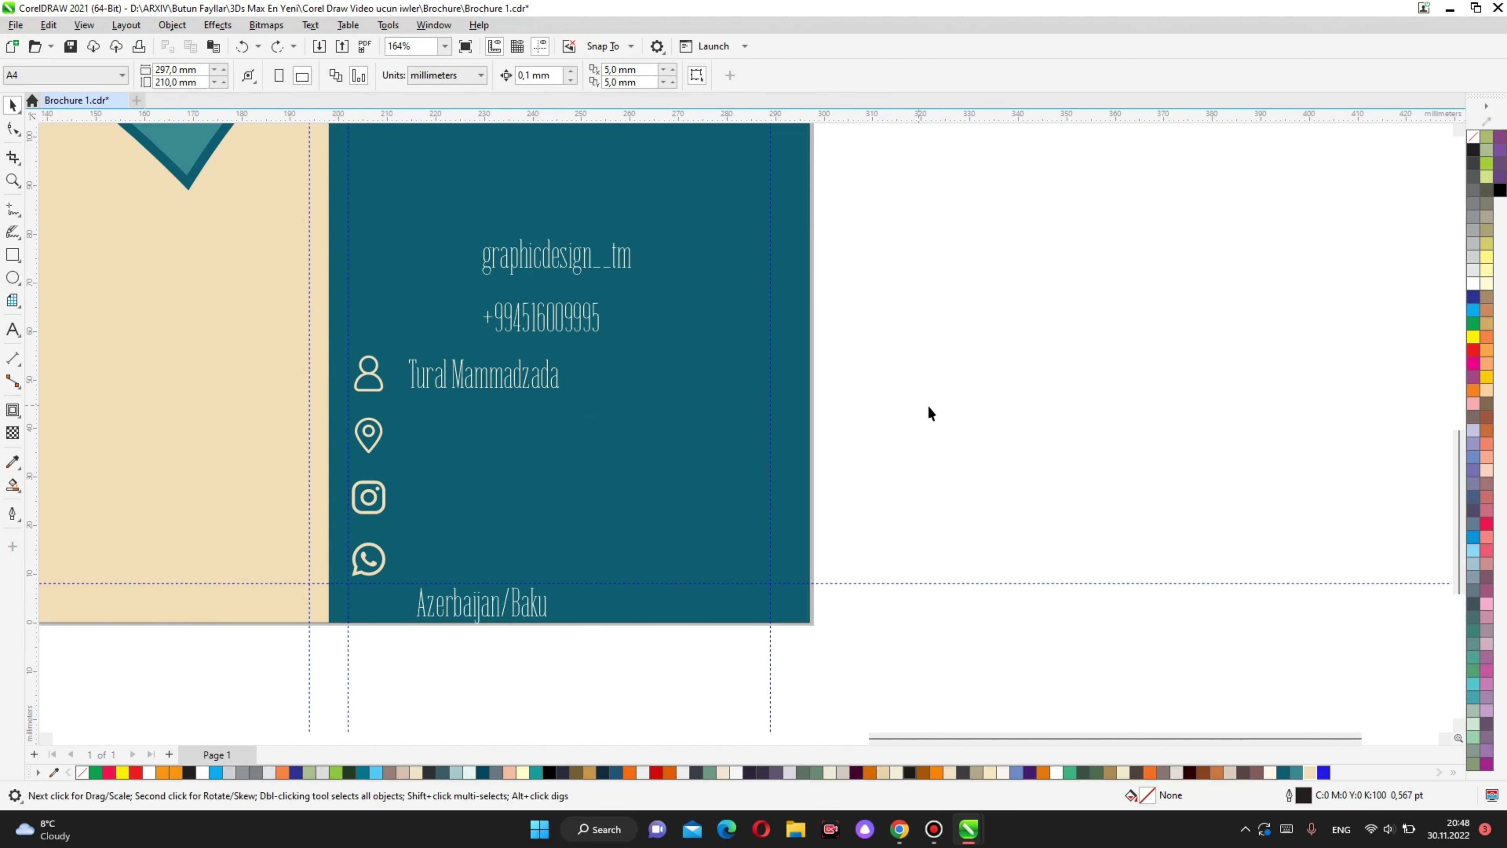
click(517, 613)
click(508, 614)
drag(499, 609, 494, 596)
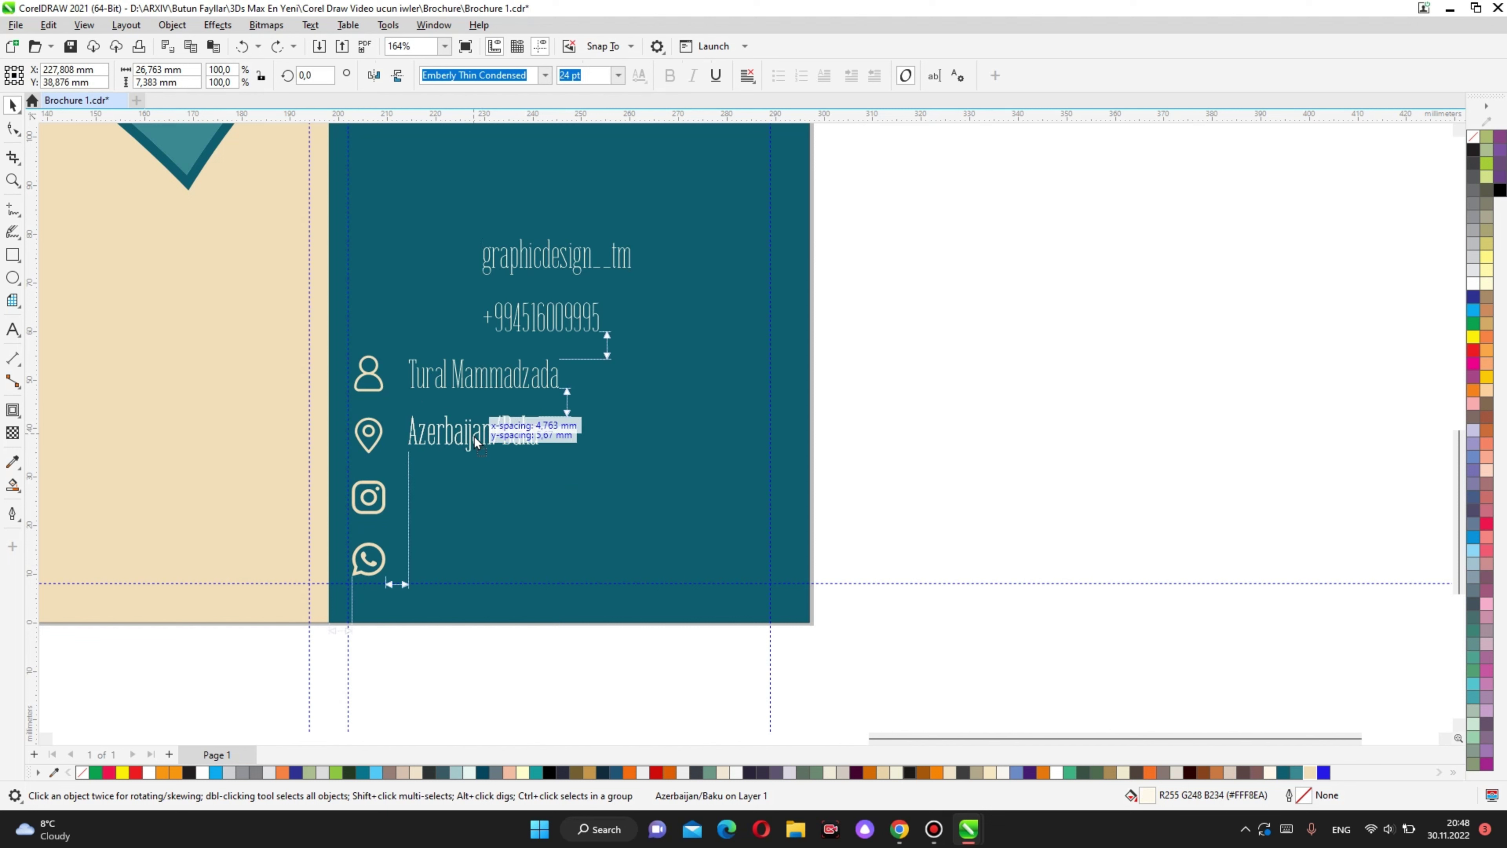
drag(479, 420, 470, 435)
Centre the name line on the person icon and ungroup the four contact icons
shift+click(375, 380)
key(c)
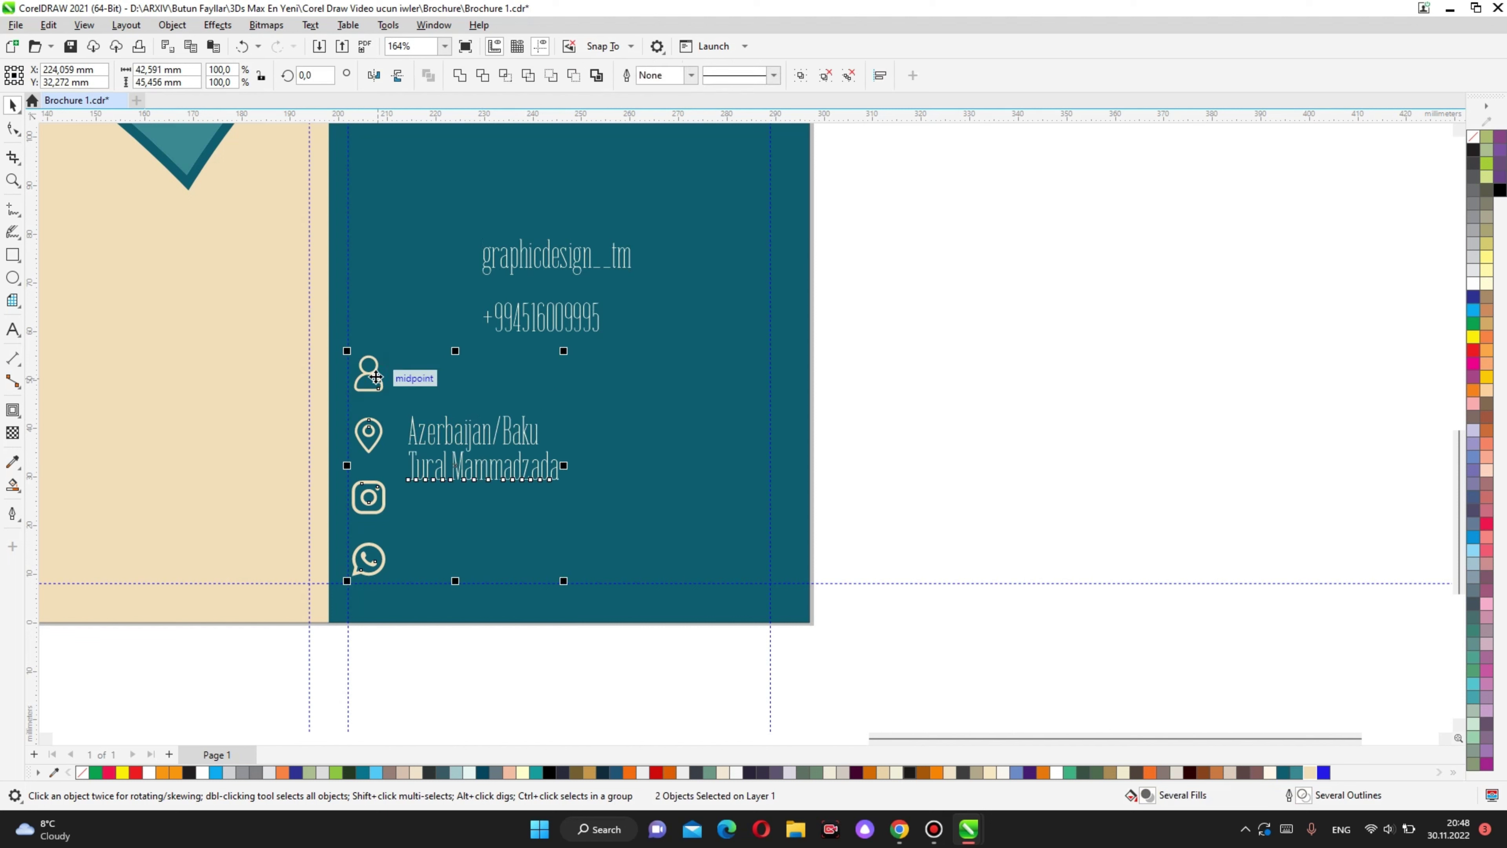
key(t)
click(386, 365)
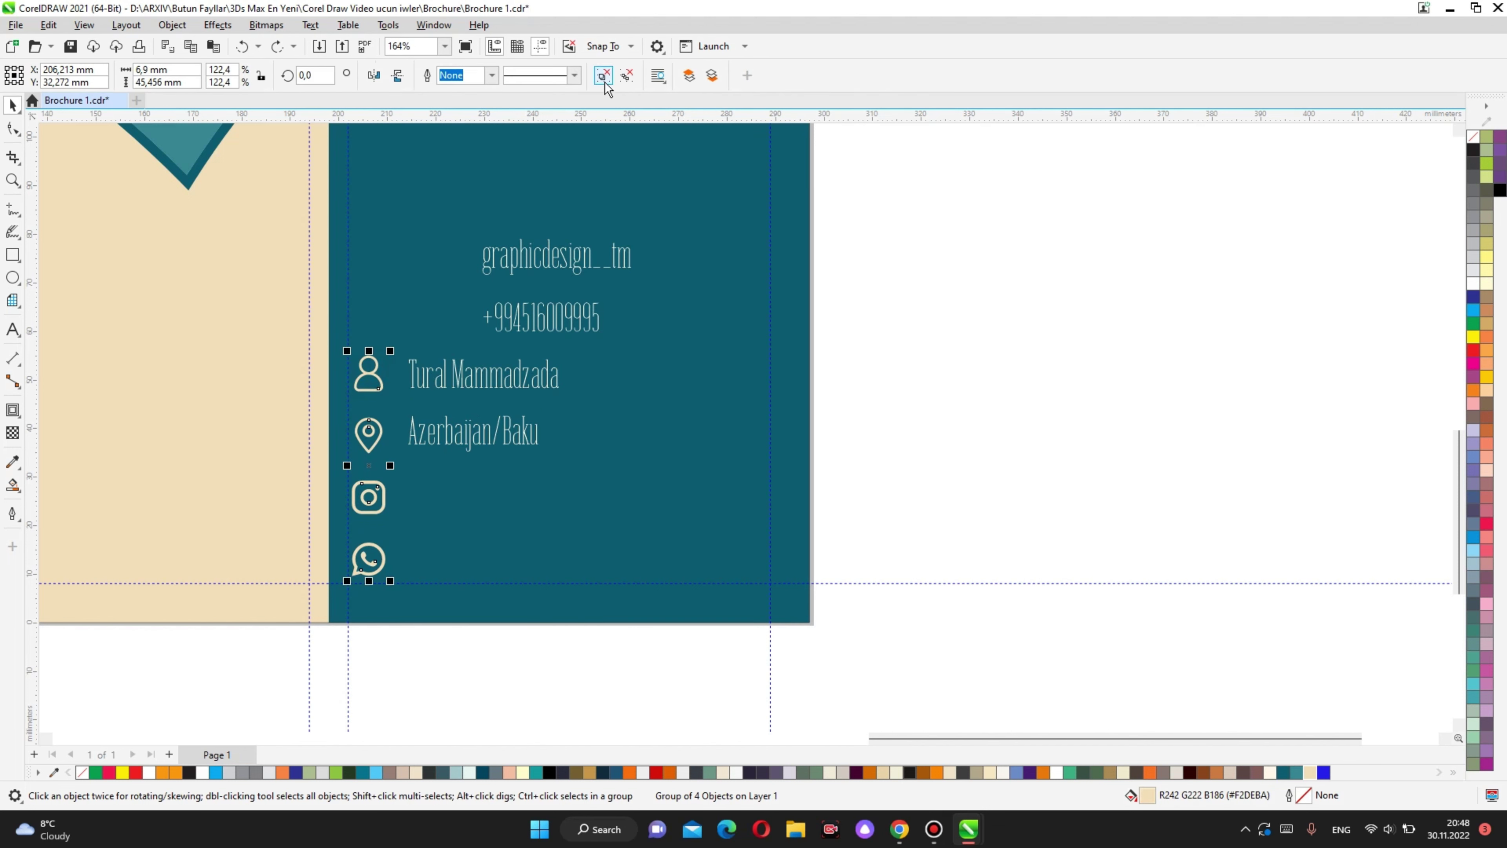
click(599, 76)
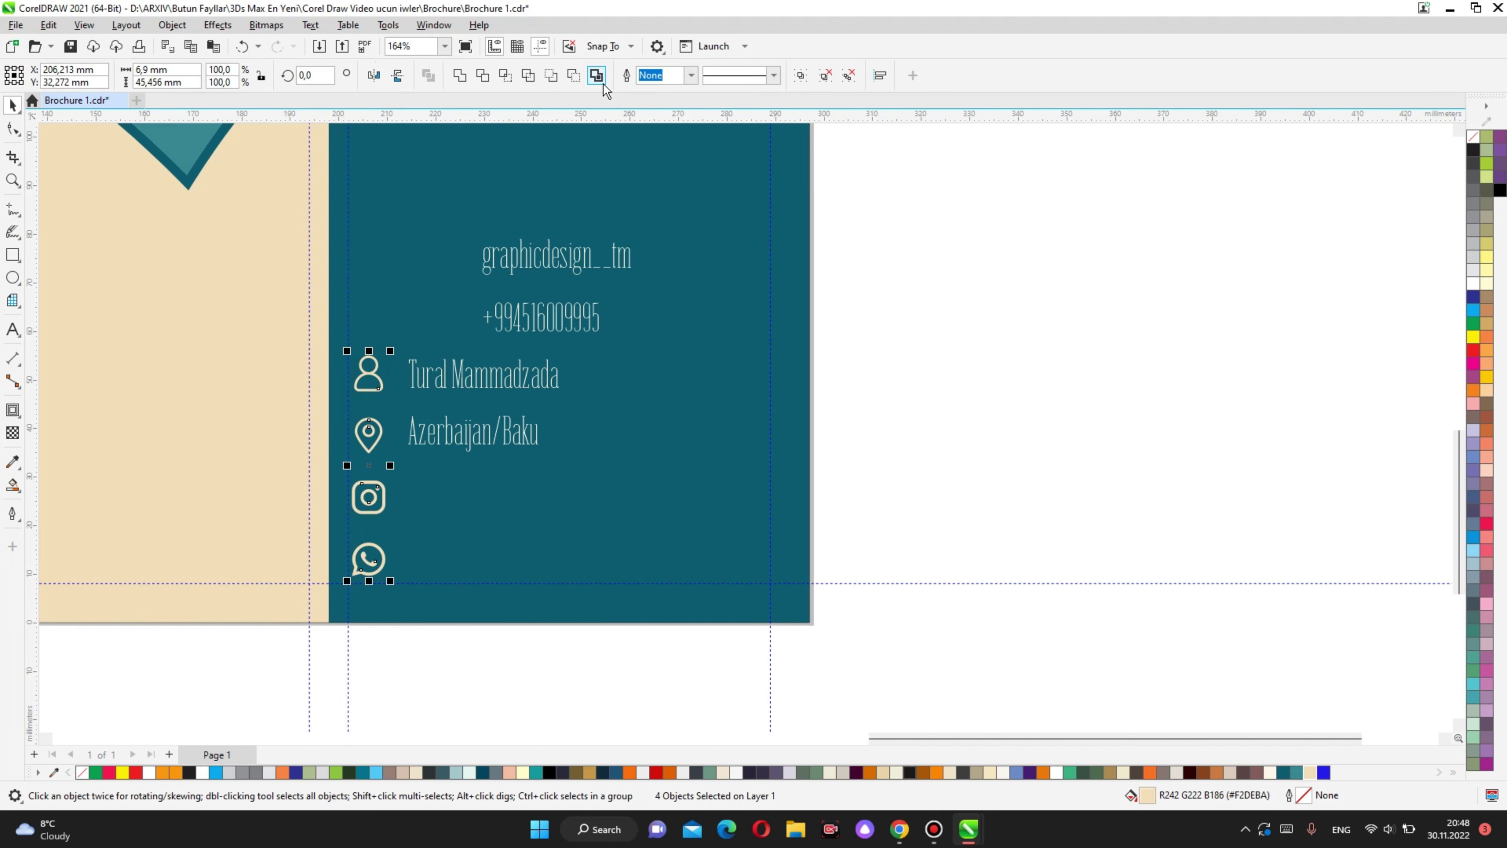
click(504, 375)
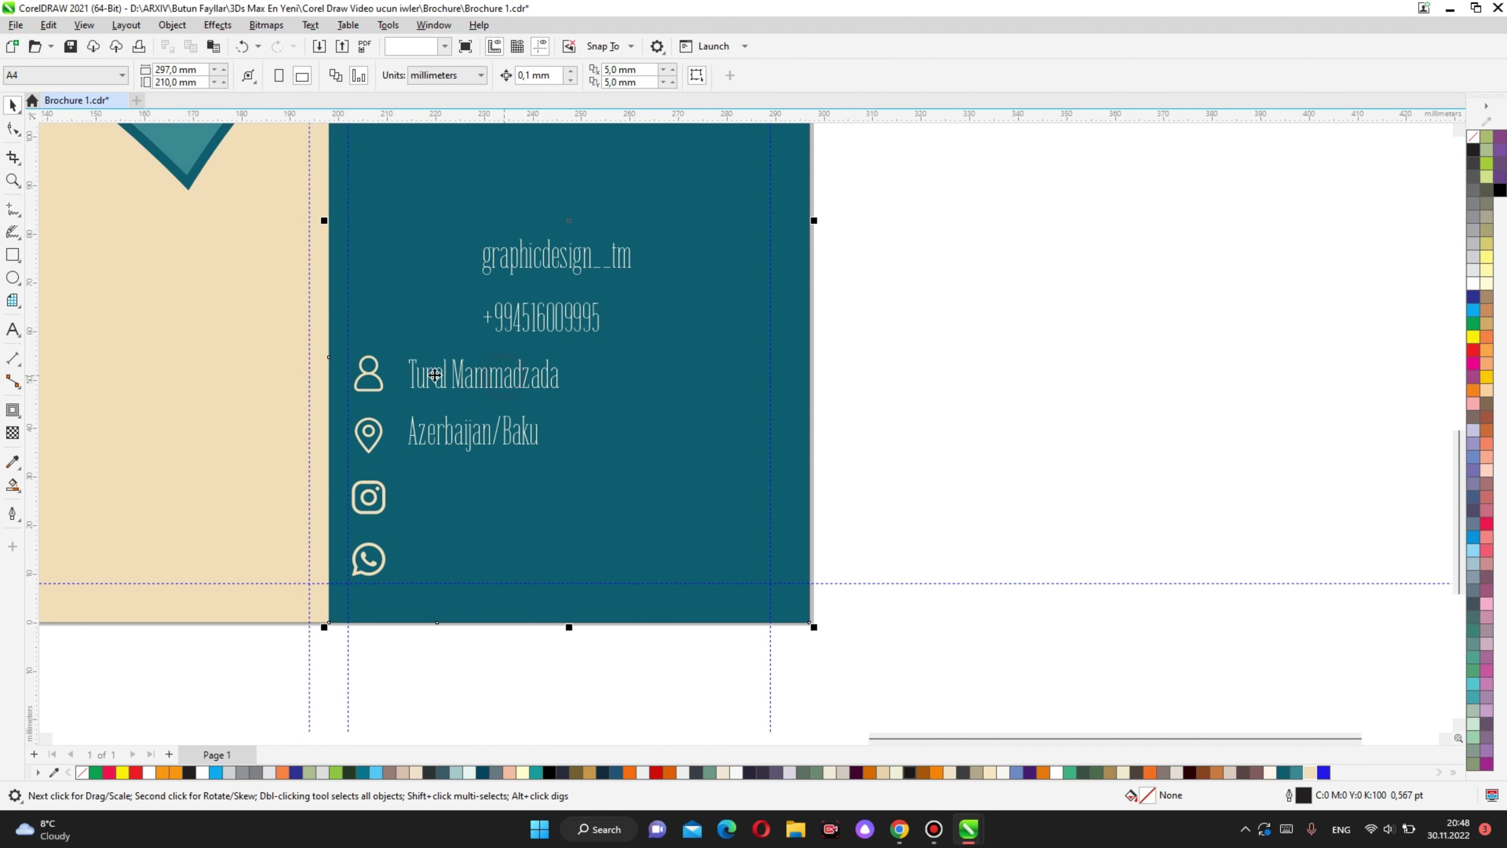
click(507, 371)
shift+click(369, 375)
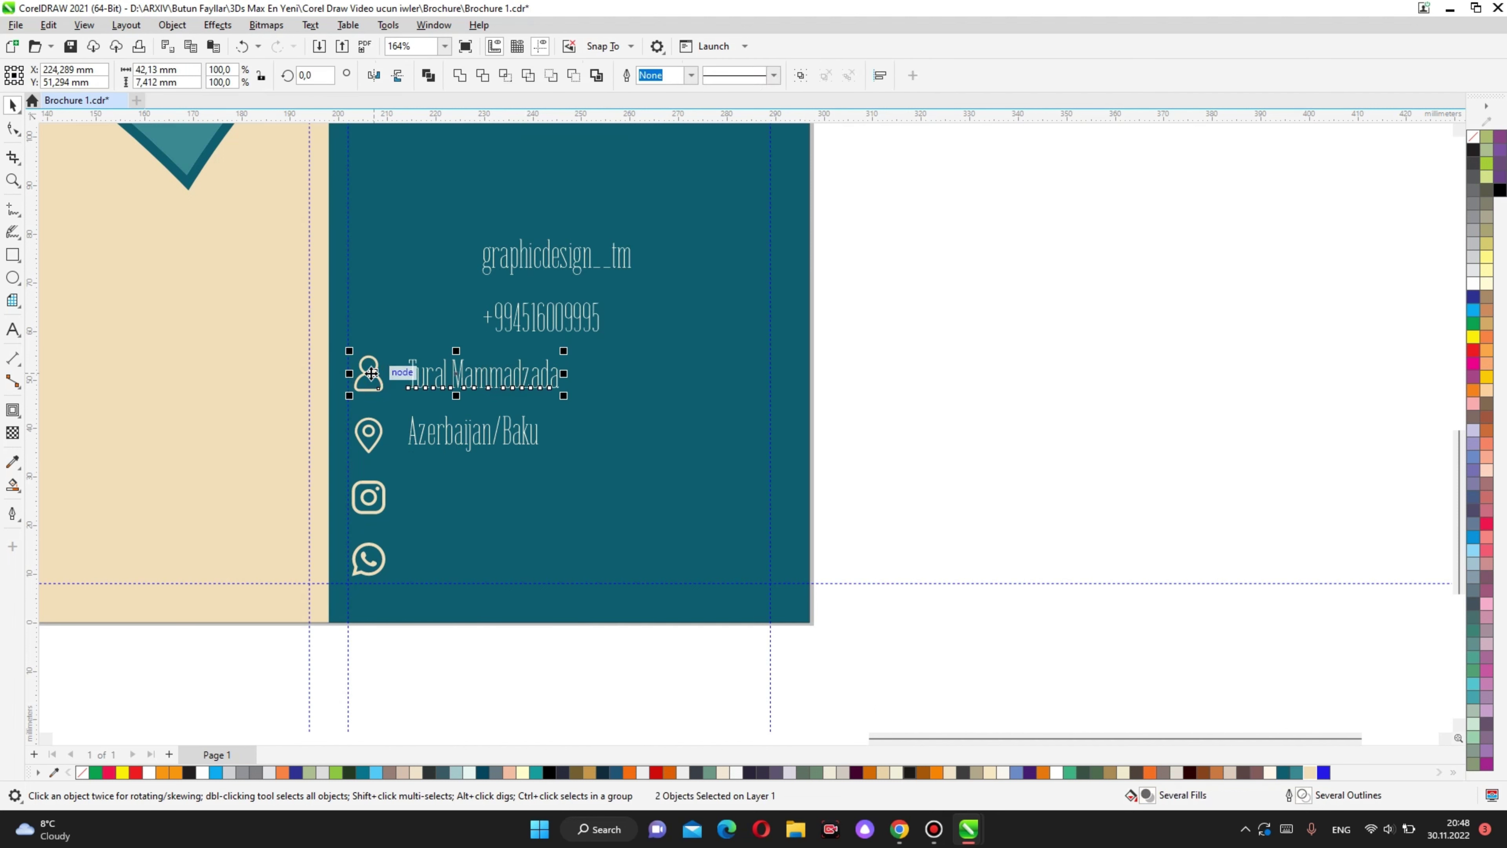
Place the Instagram handle beside the Instagram icon and the phone number beside WhatsApp
click(467, 432)
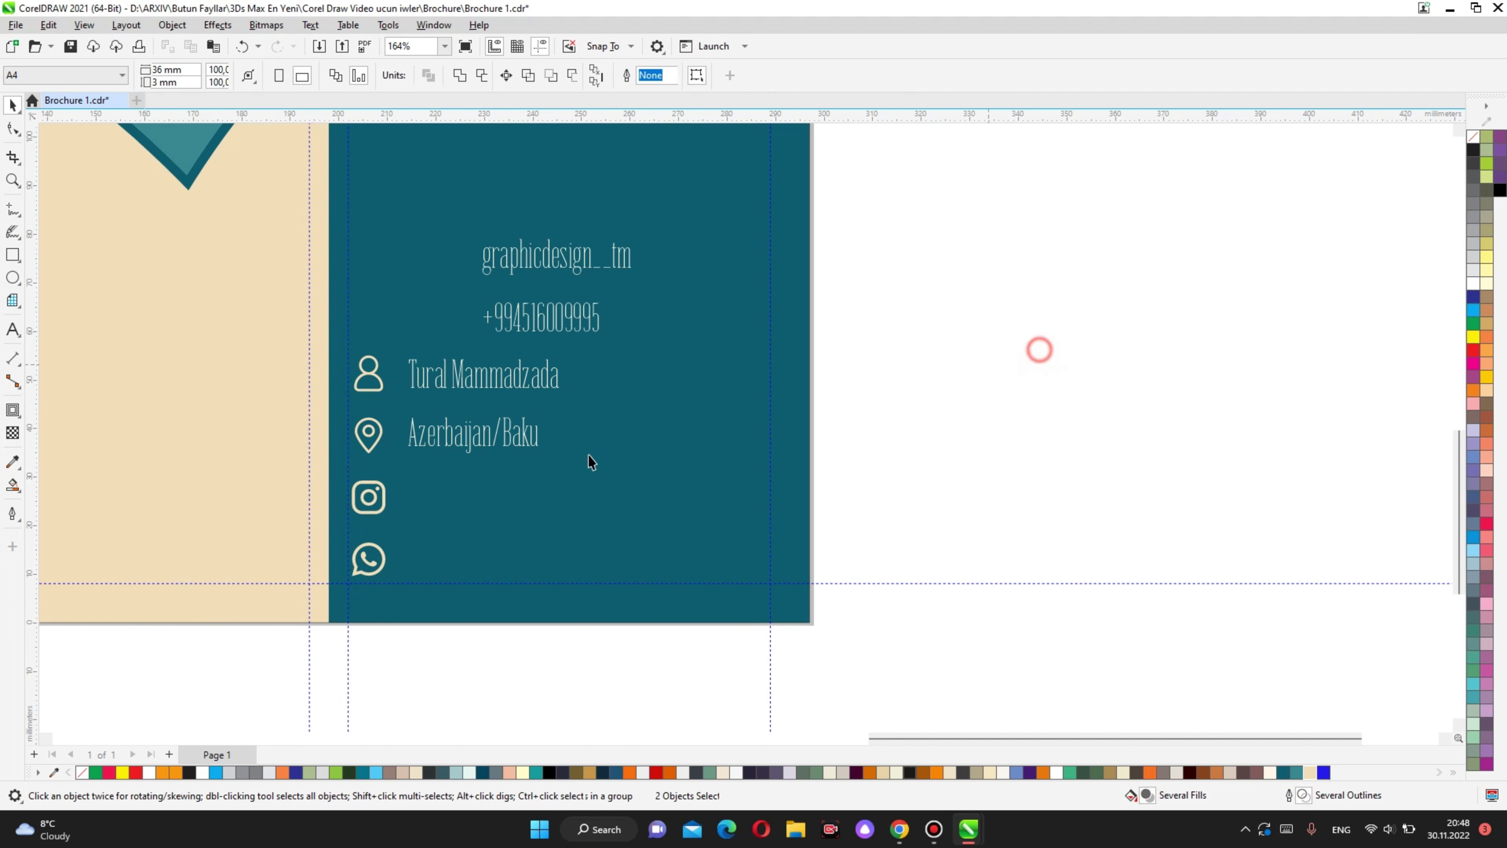
click(554, 260)
drag(554, 260, 488, 499)
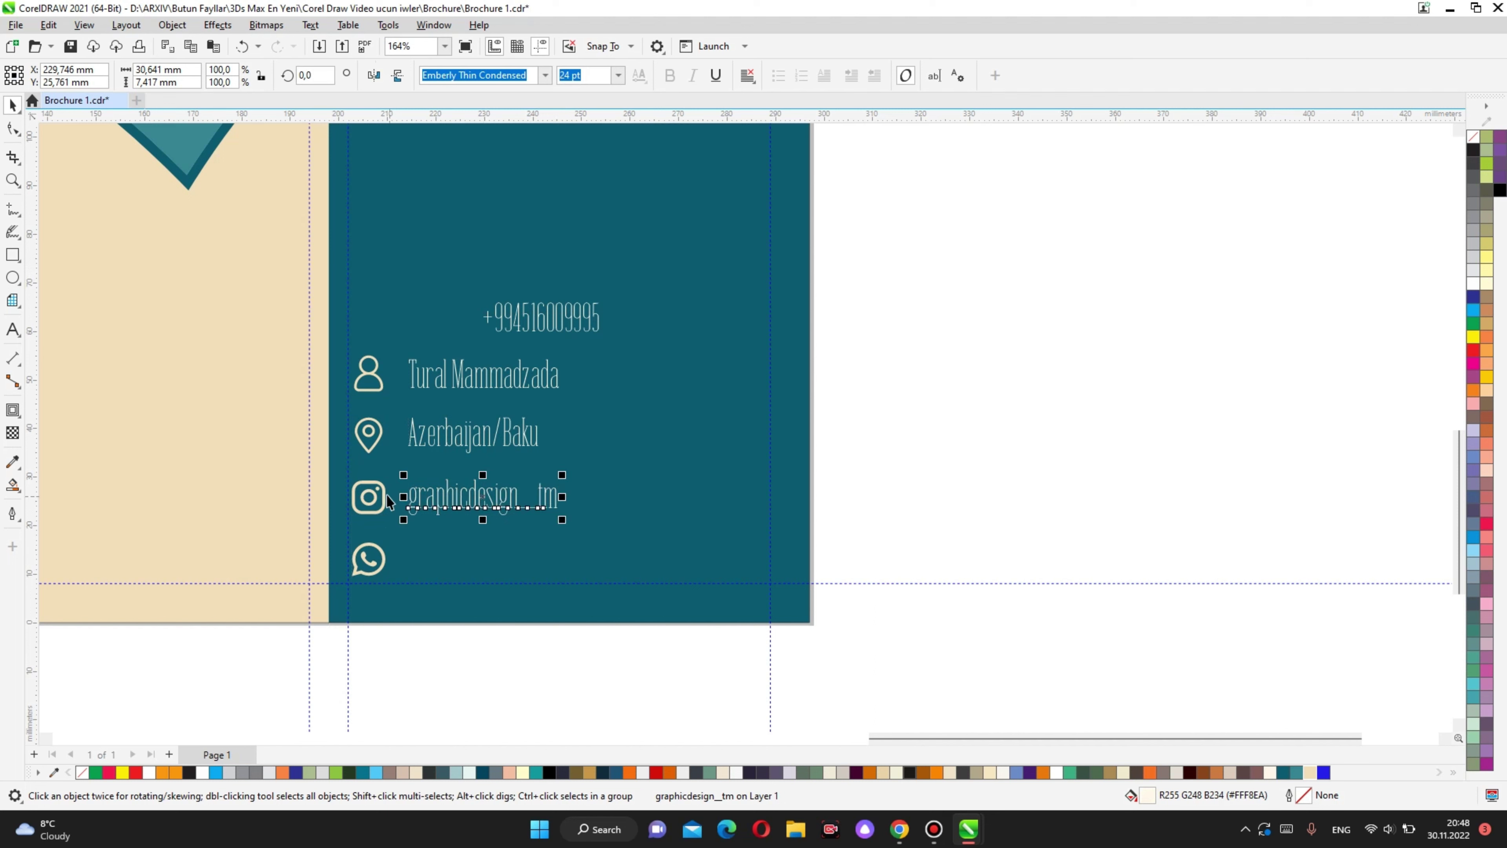
key(Escape)
drag(555, 334, 464, 567)
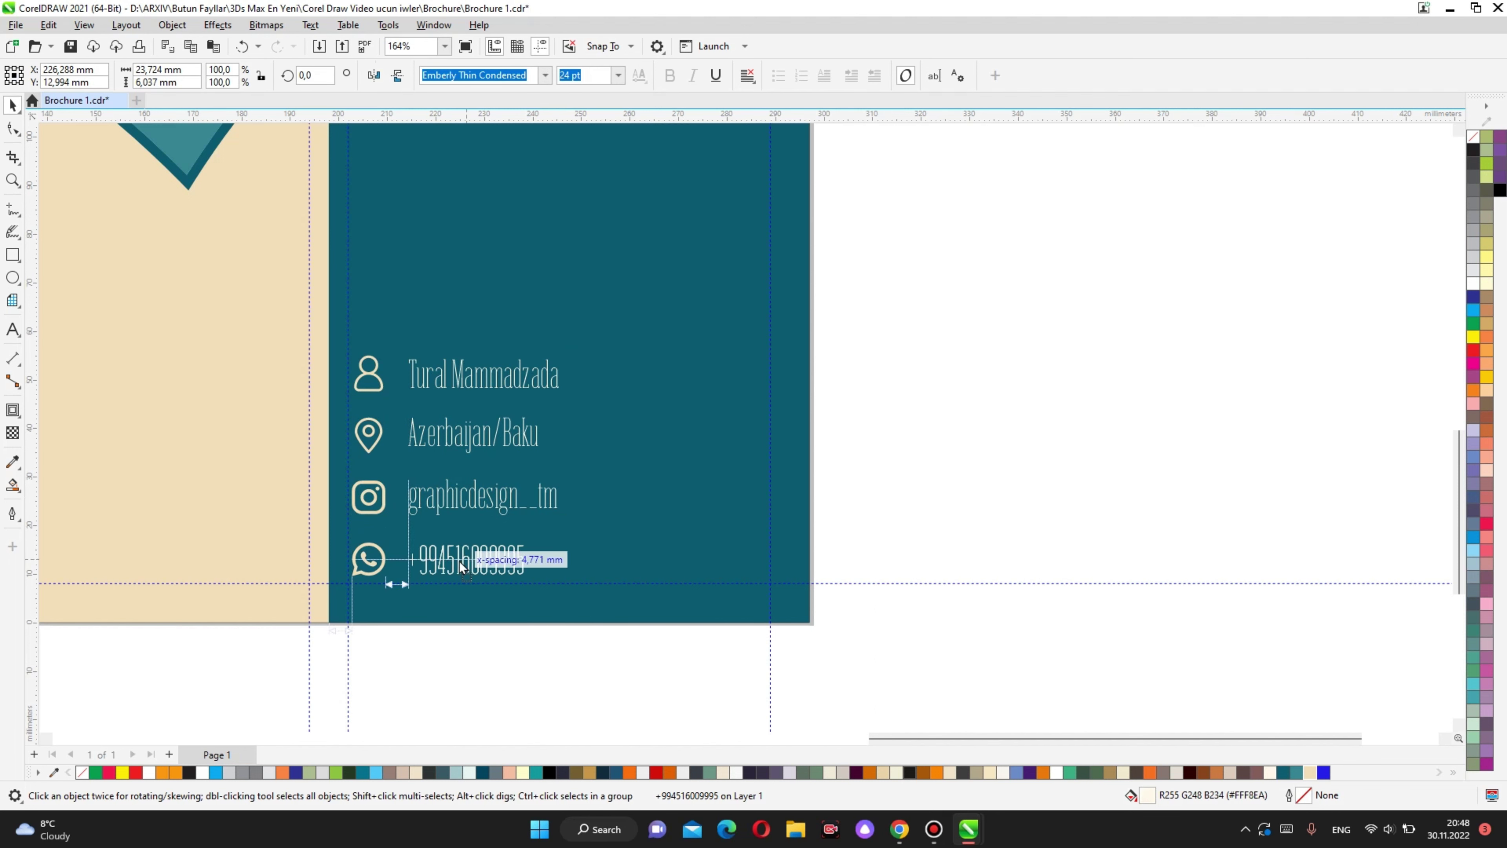
click(1093, 343)
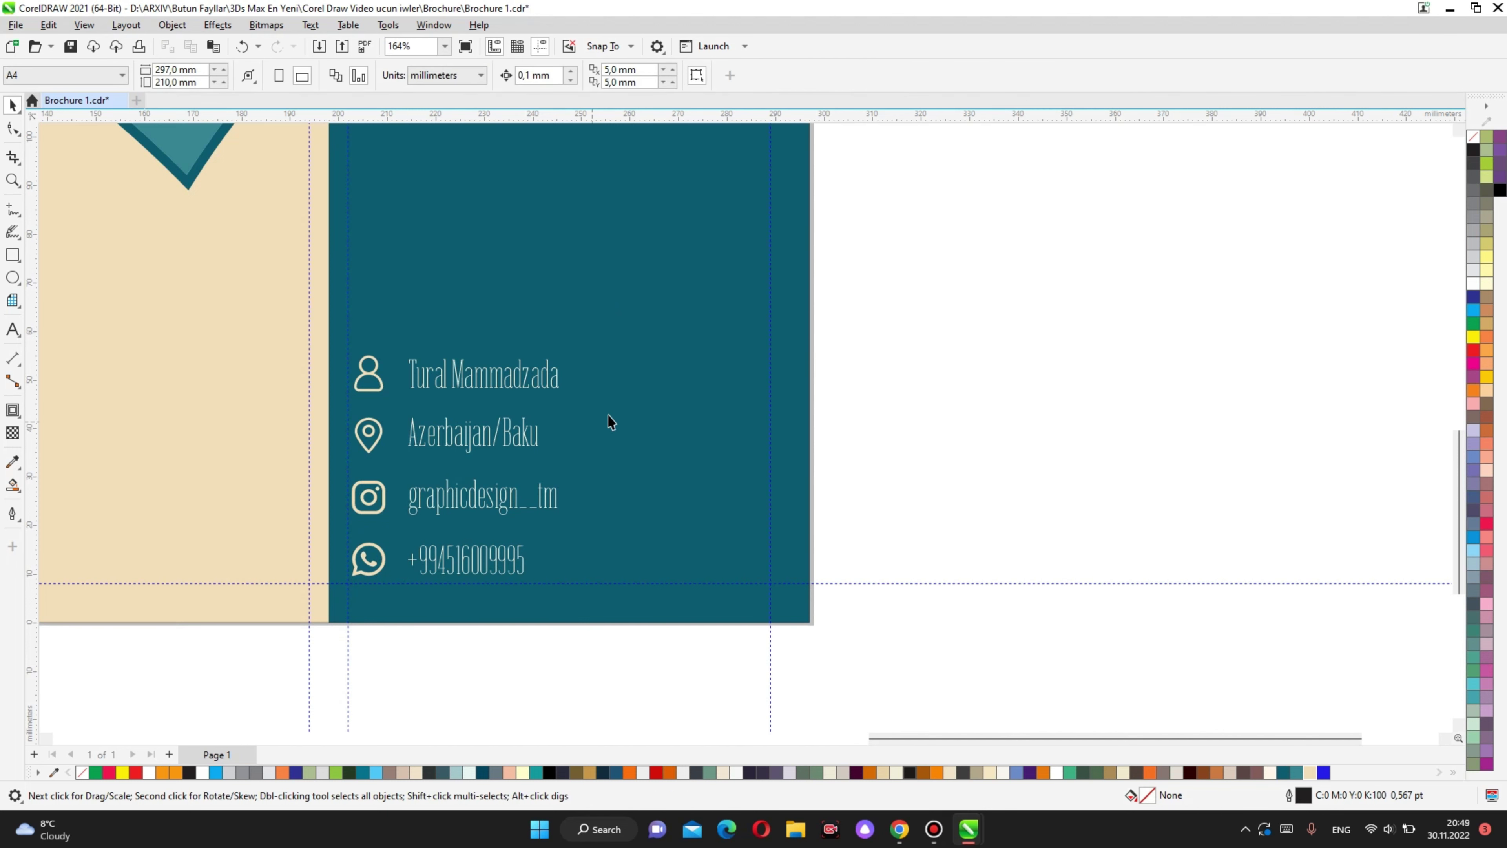
scroll(796, 333, down, 1)
drag(917, 288, 448, 588)
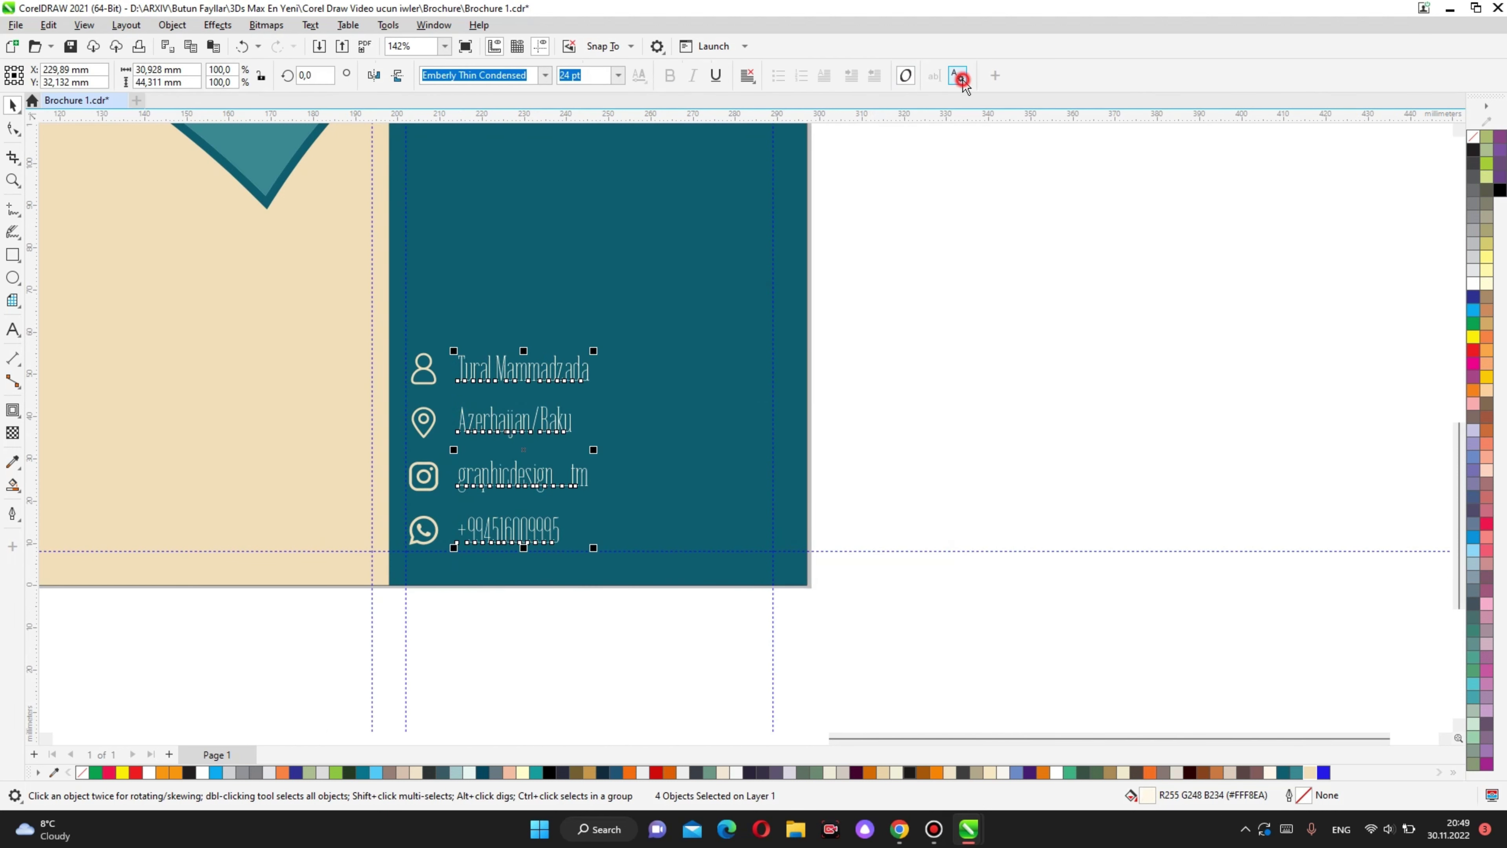
Switch the four contact lines from Thin Condensed to regular Emberly in the Text docker
click(959, 77)
text(Emberly)
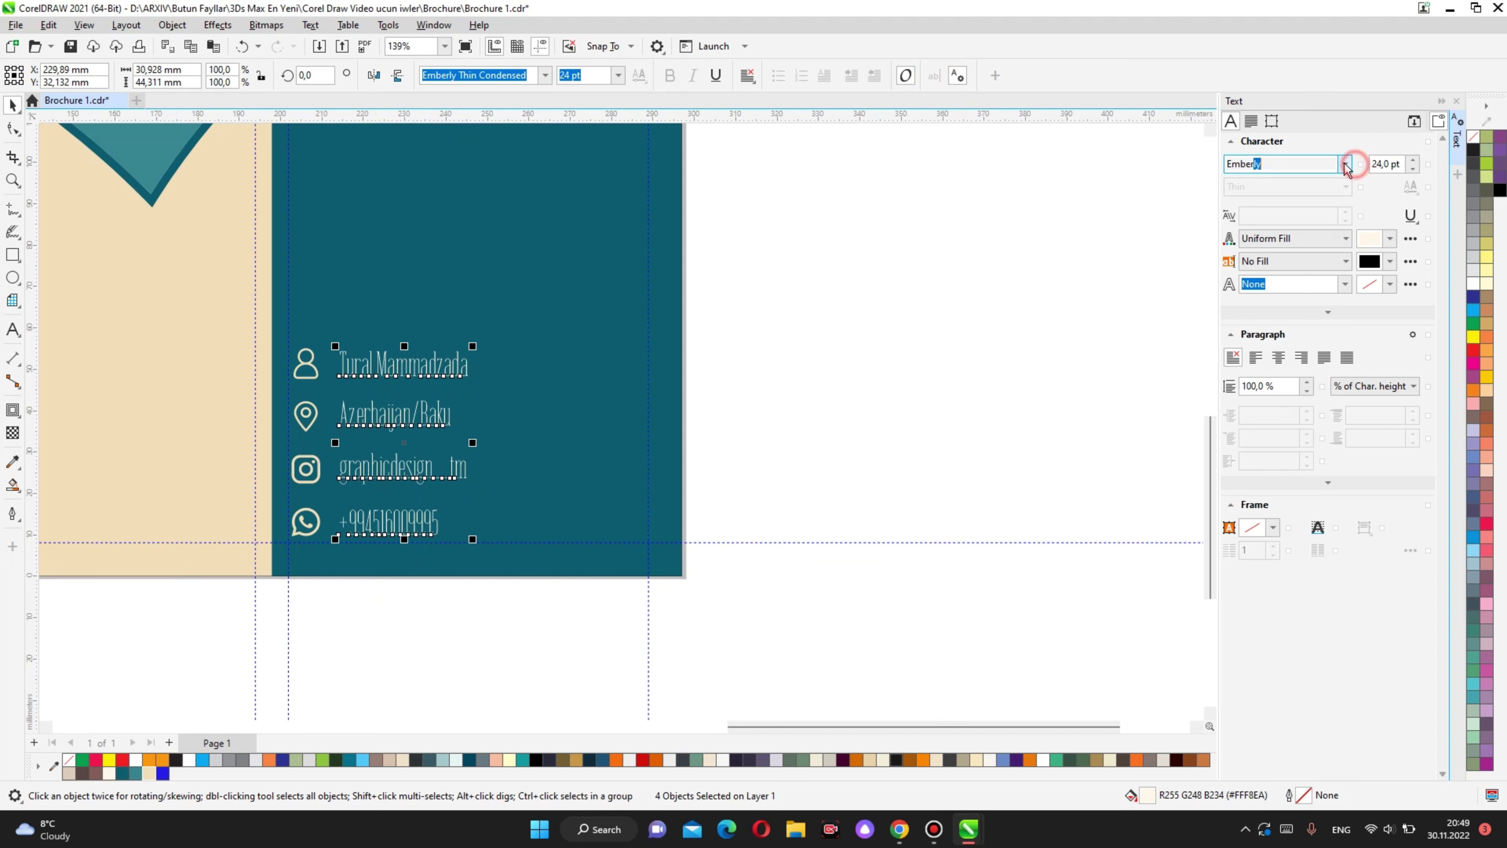
click(1345, 166)
mouse_move(1325, 315)
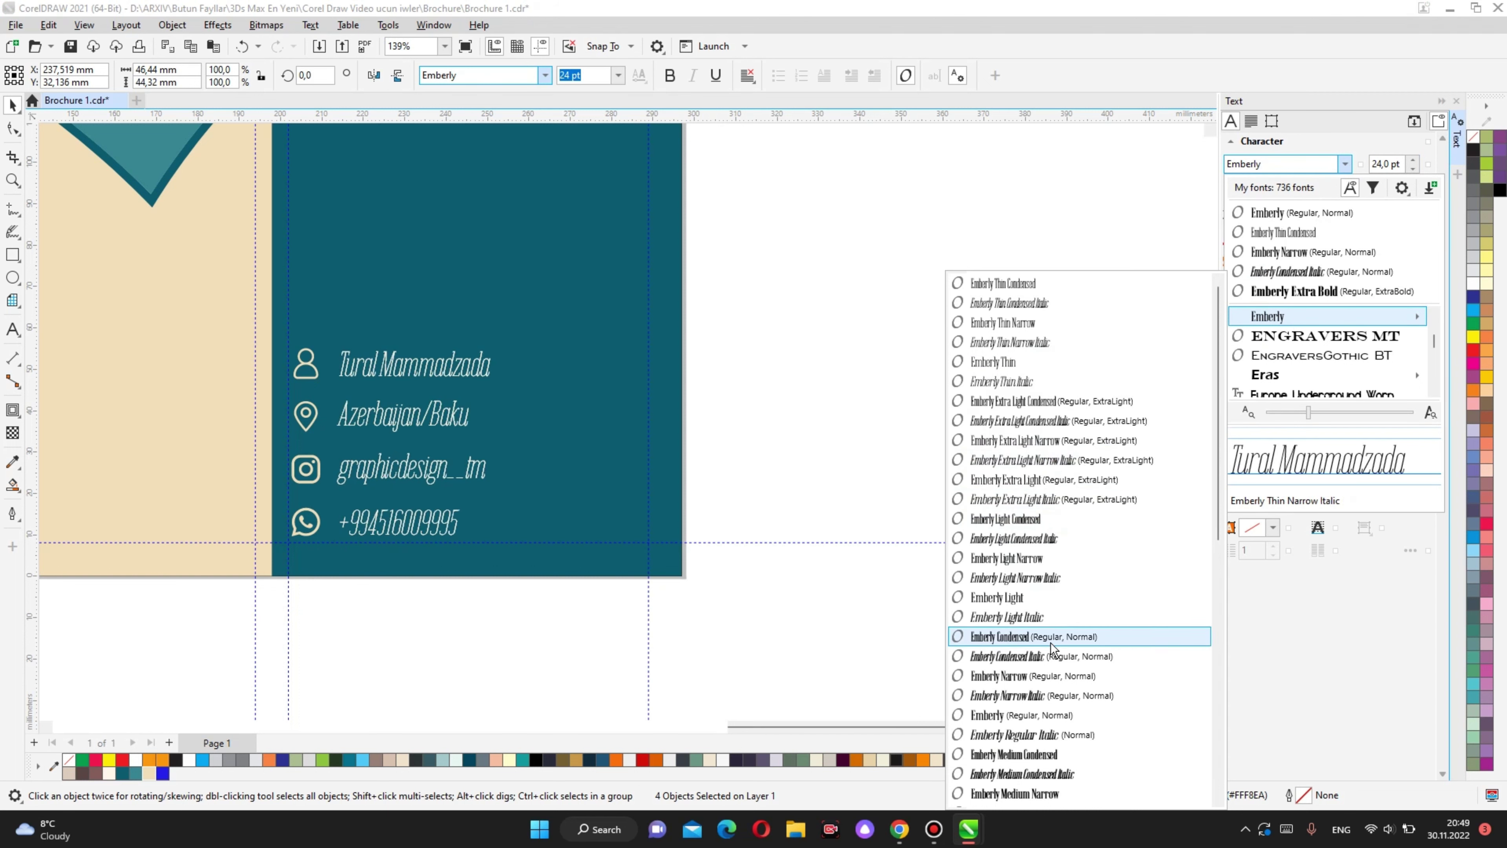
scroll(1040, 574, down, 5)
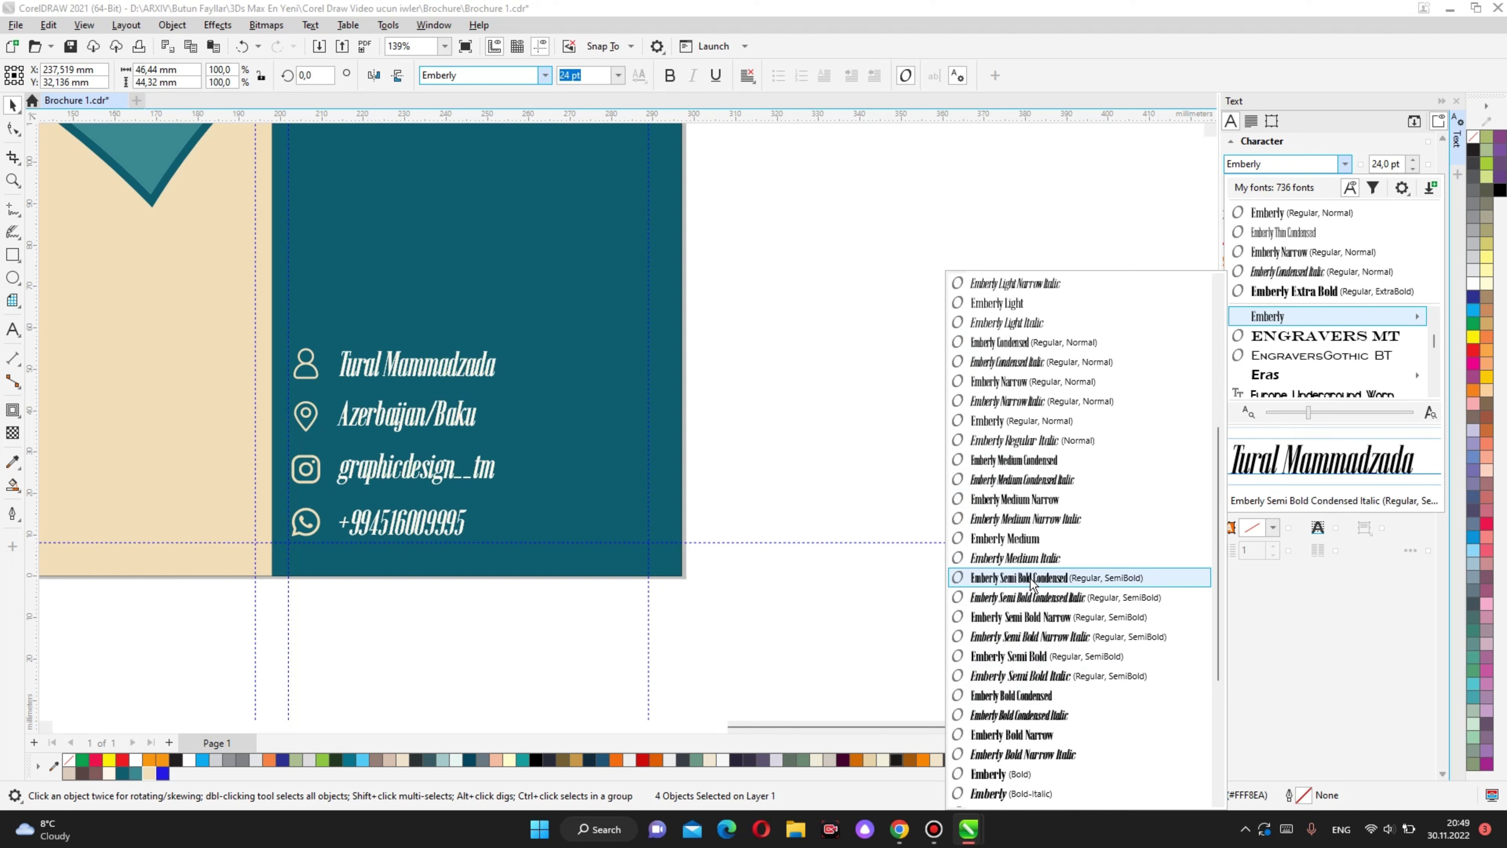
scroll(1039, 615, down, 4)
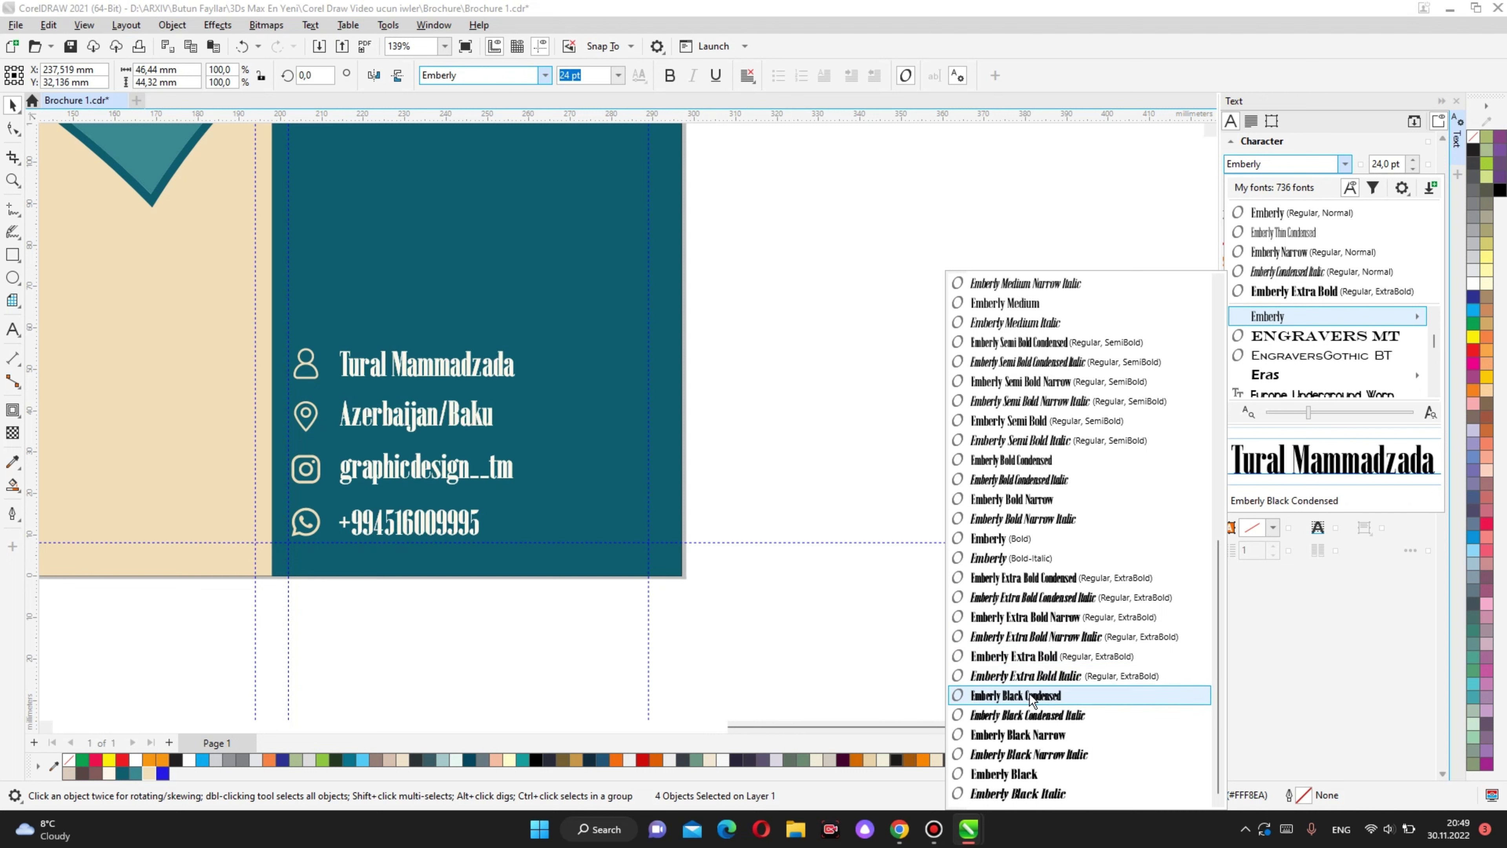
click(1007, 544)
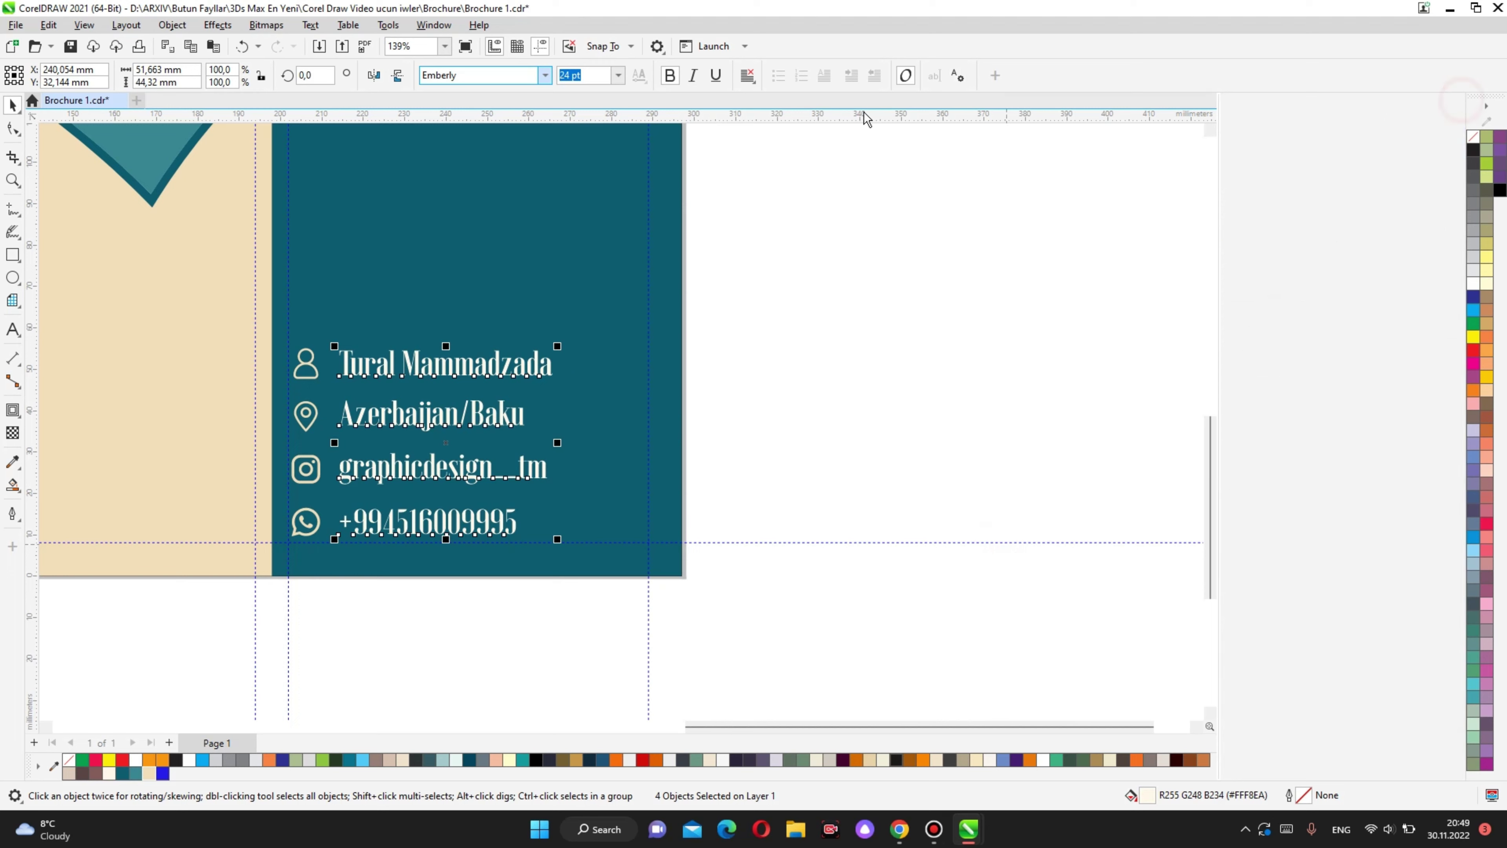
click(617, 75)
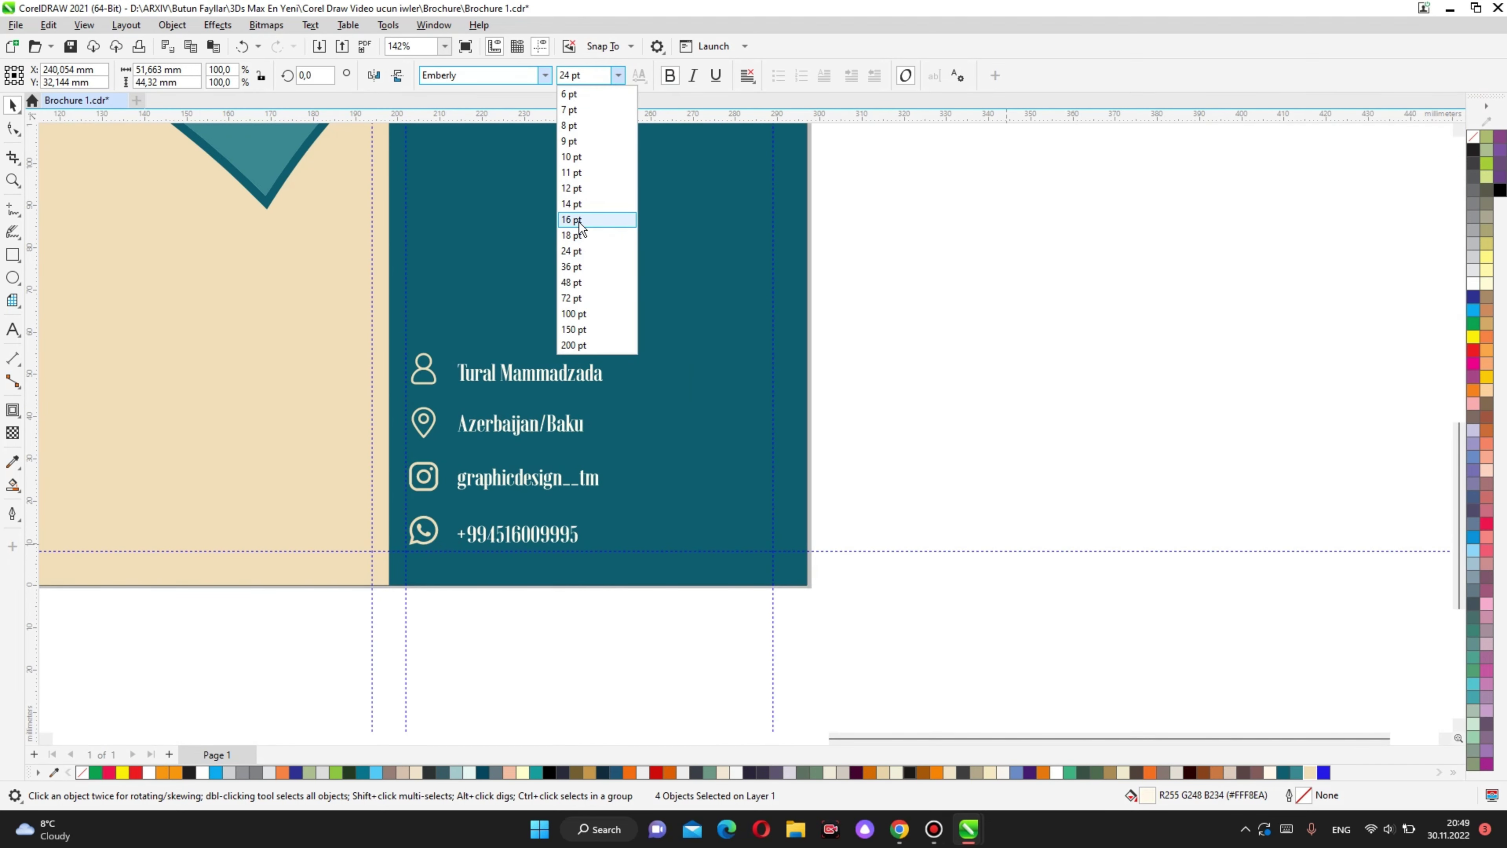
Set the contact lines to 16 pt and align each text with its icon
click(1082, 348)
click(1033, 323)
click(528, 371)
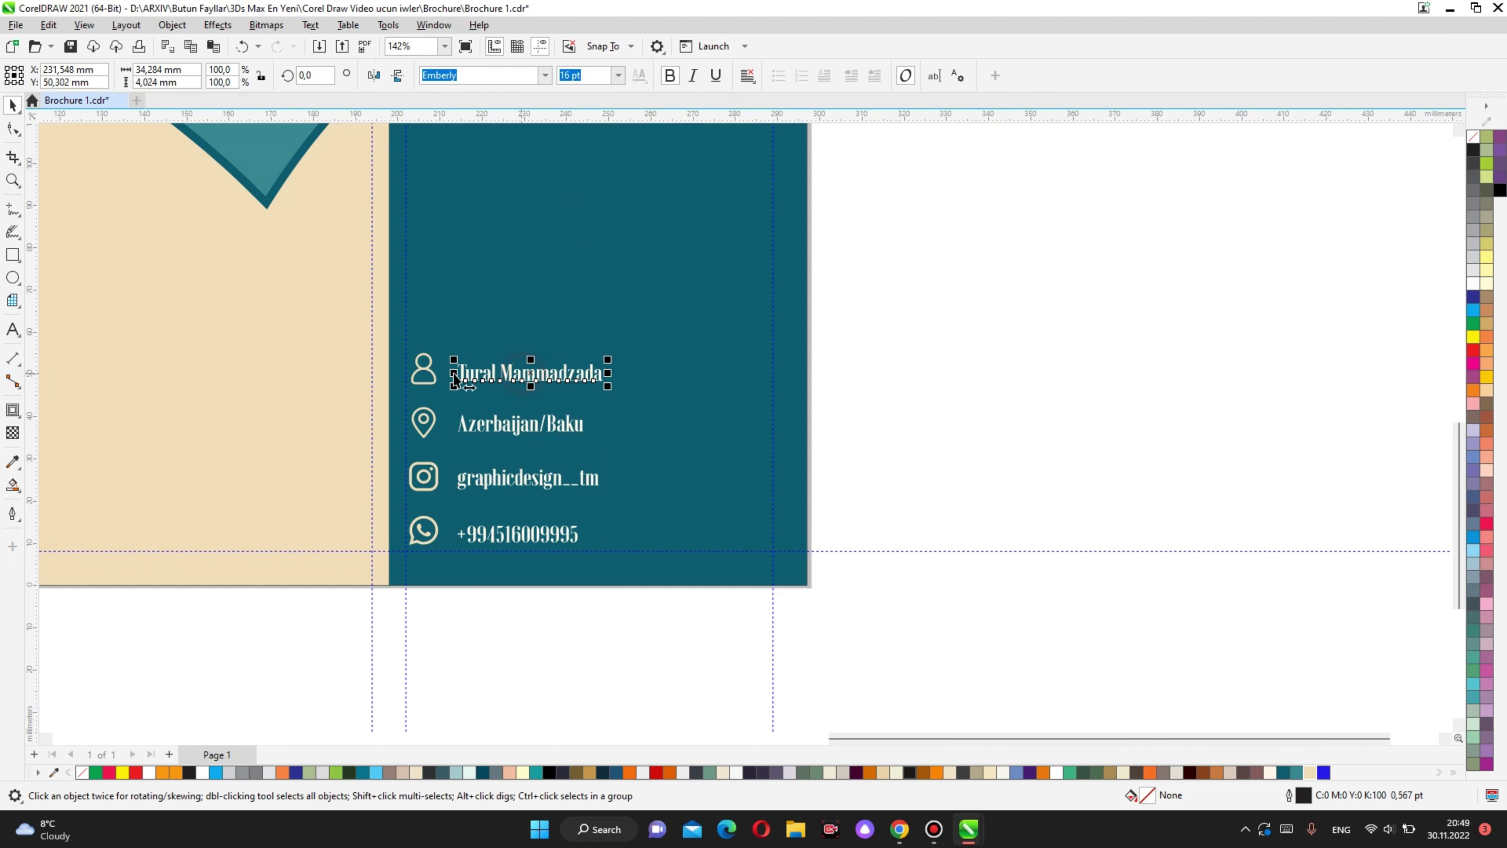
shift+click(423, 370)
key(Escape)
click(522, 423)
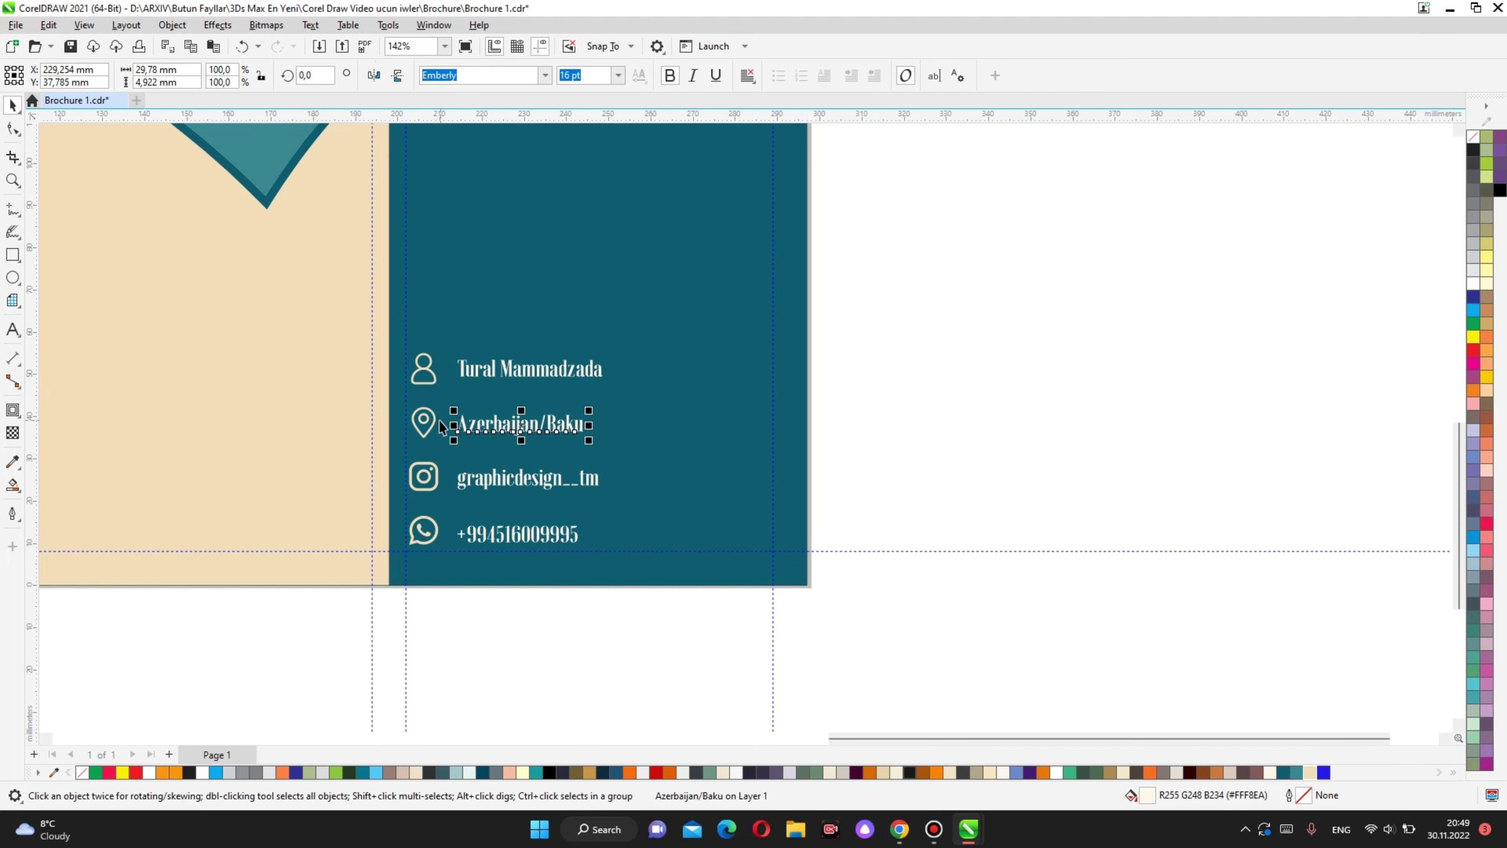
shift+click(434, 418)
click(903, 350)
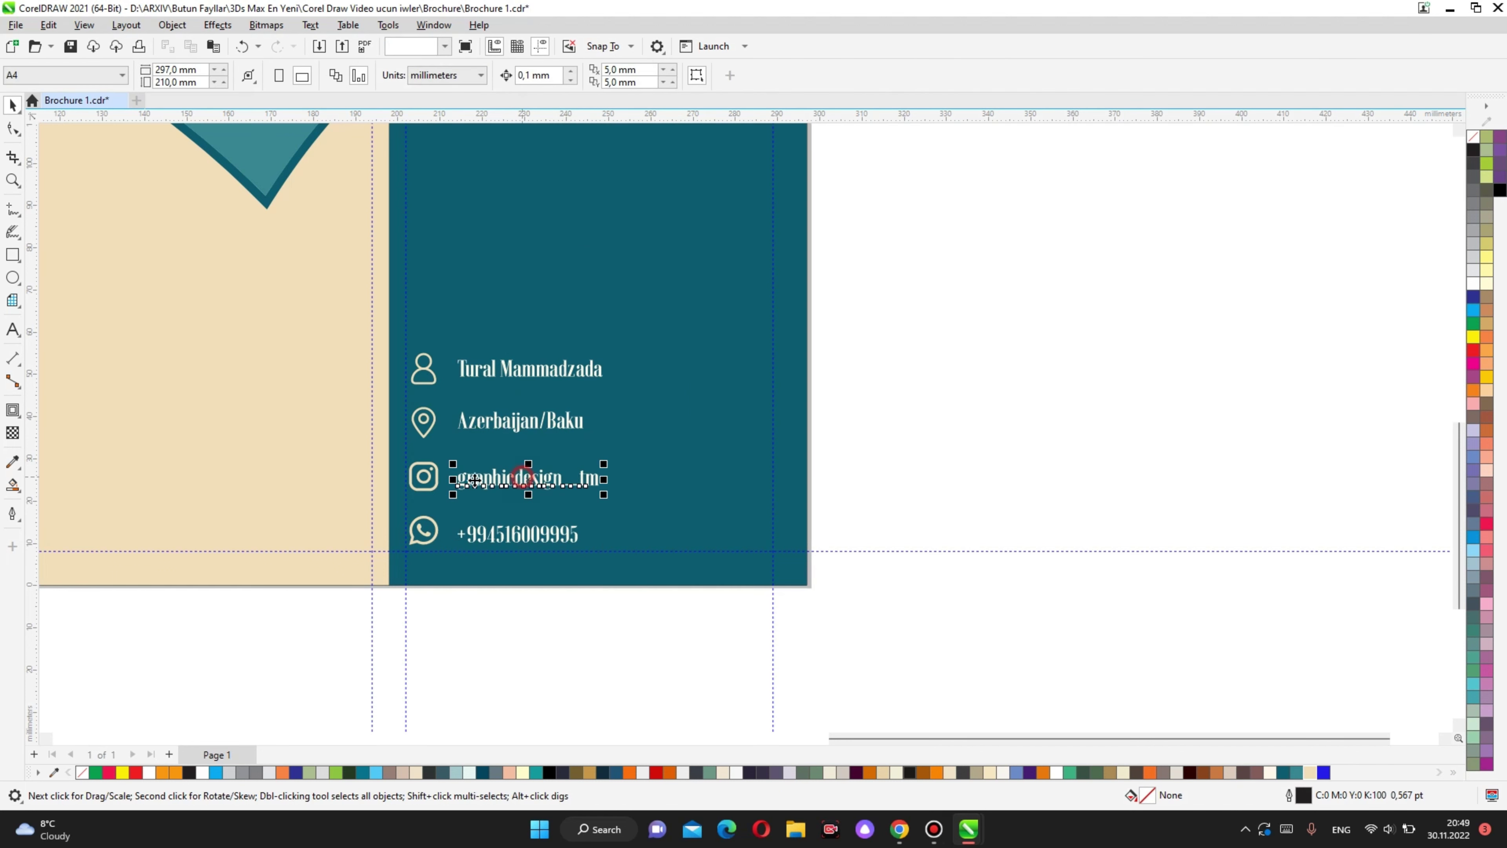
click(939, 350)
click(522, 534)
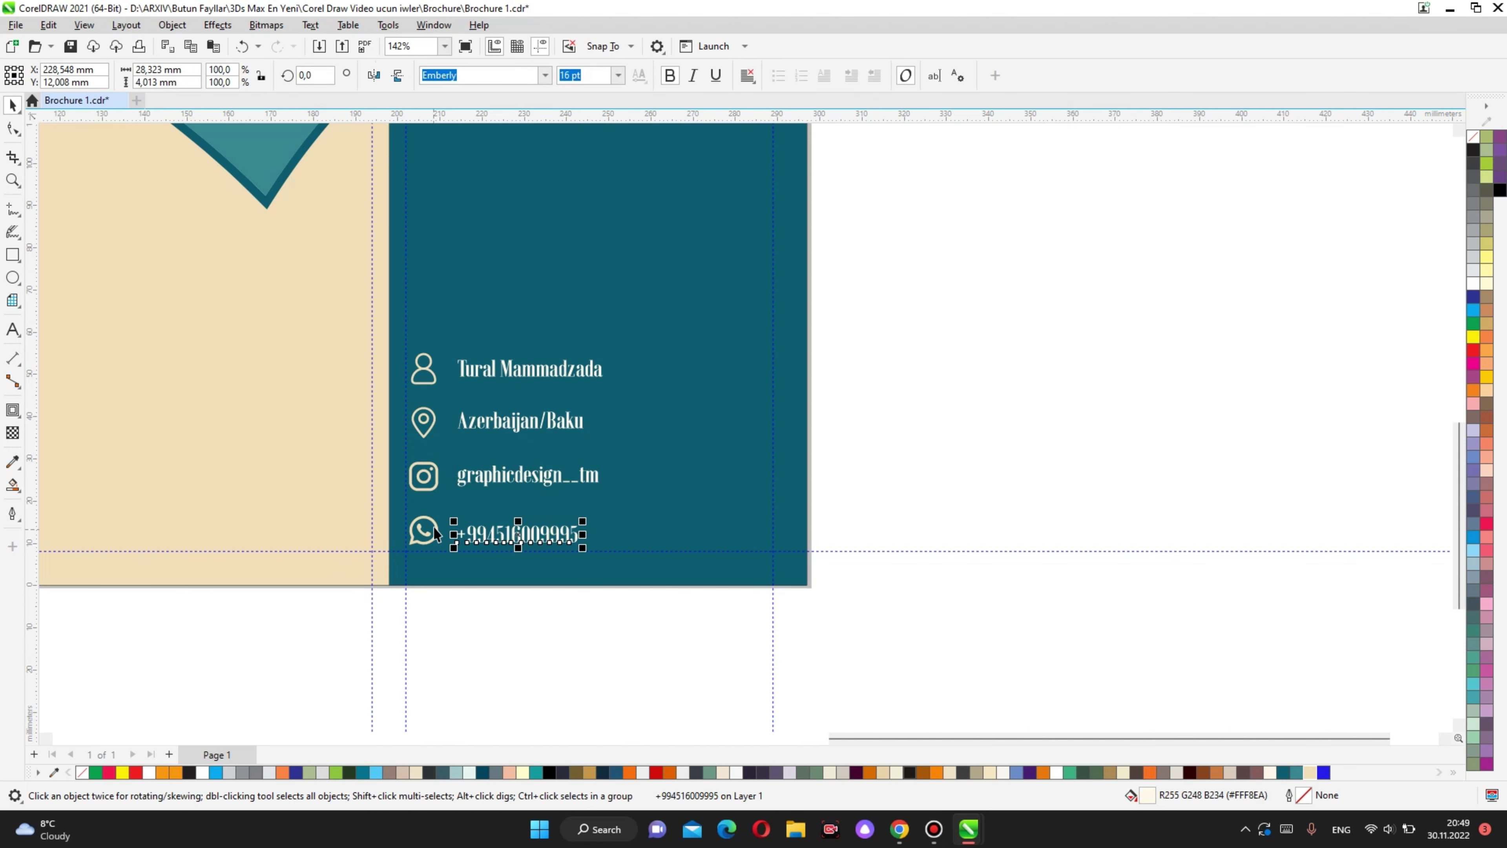
Group the four lines with their icons and position the block on the back panel
drag(950, 285, 392, 571)
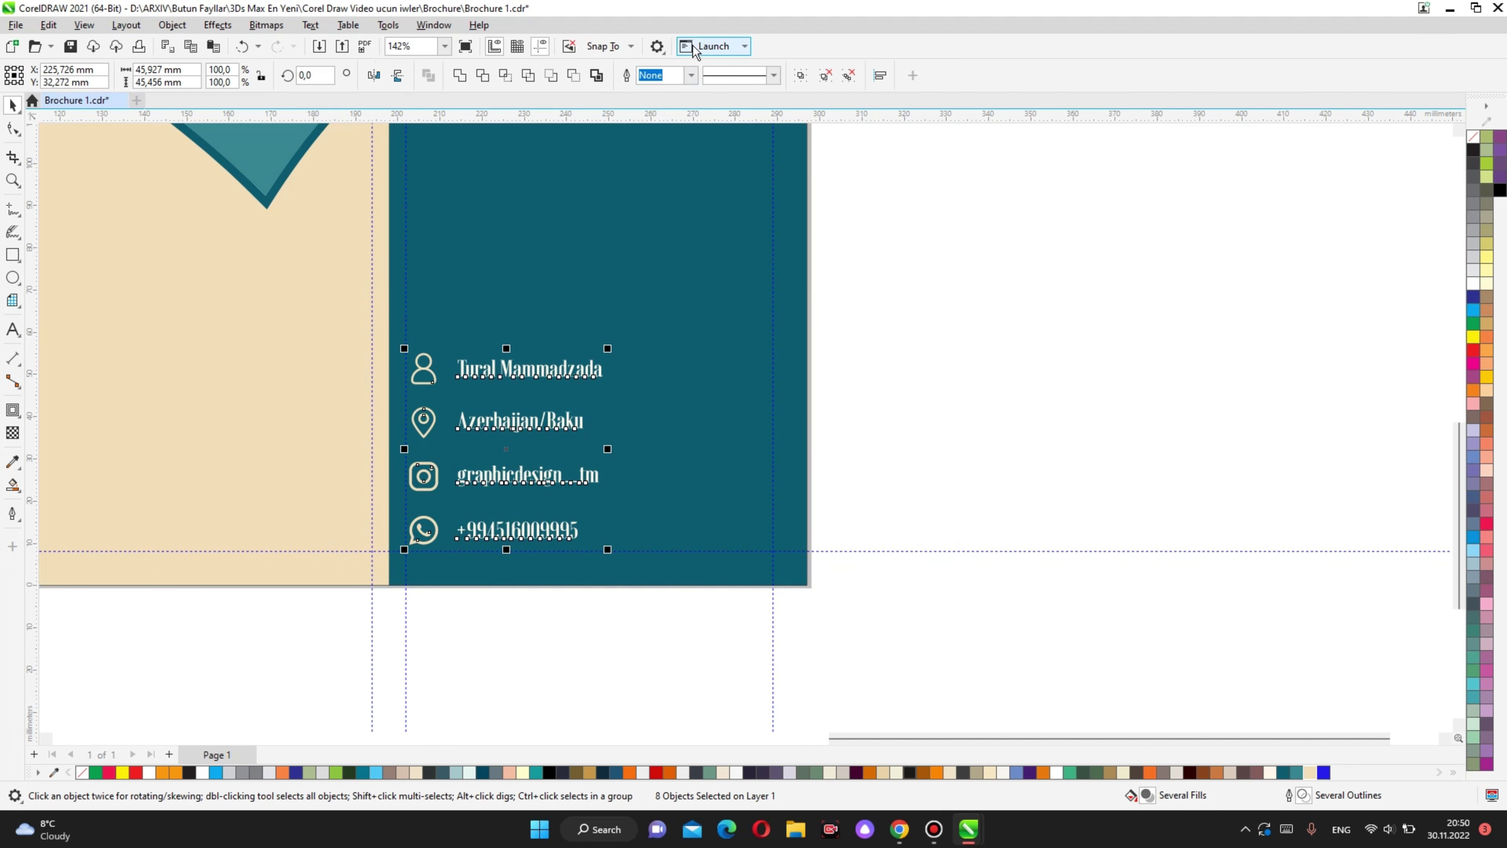
key(ctrl+g)
drag(511, 449, 604, 450)
click(828, 419)
scroll(828, 419, down, 2)
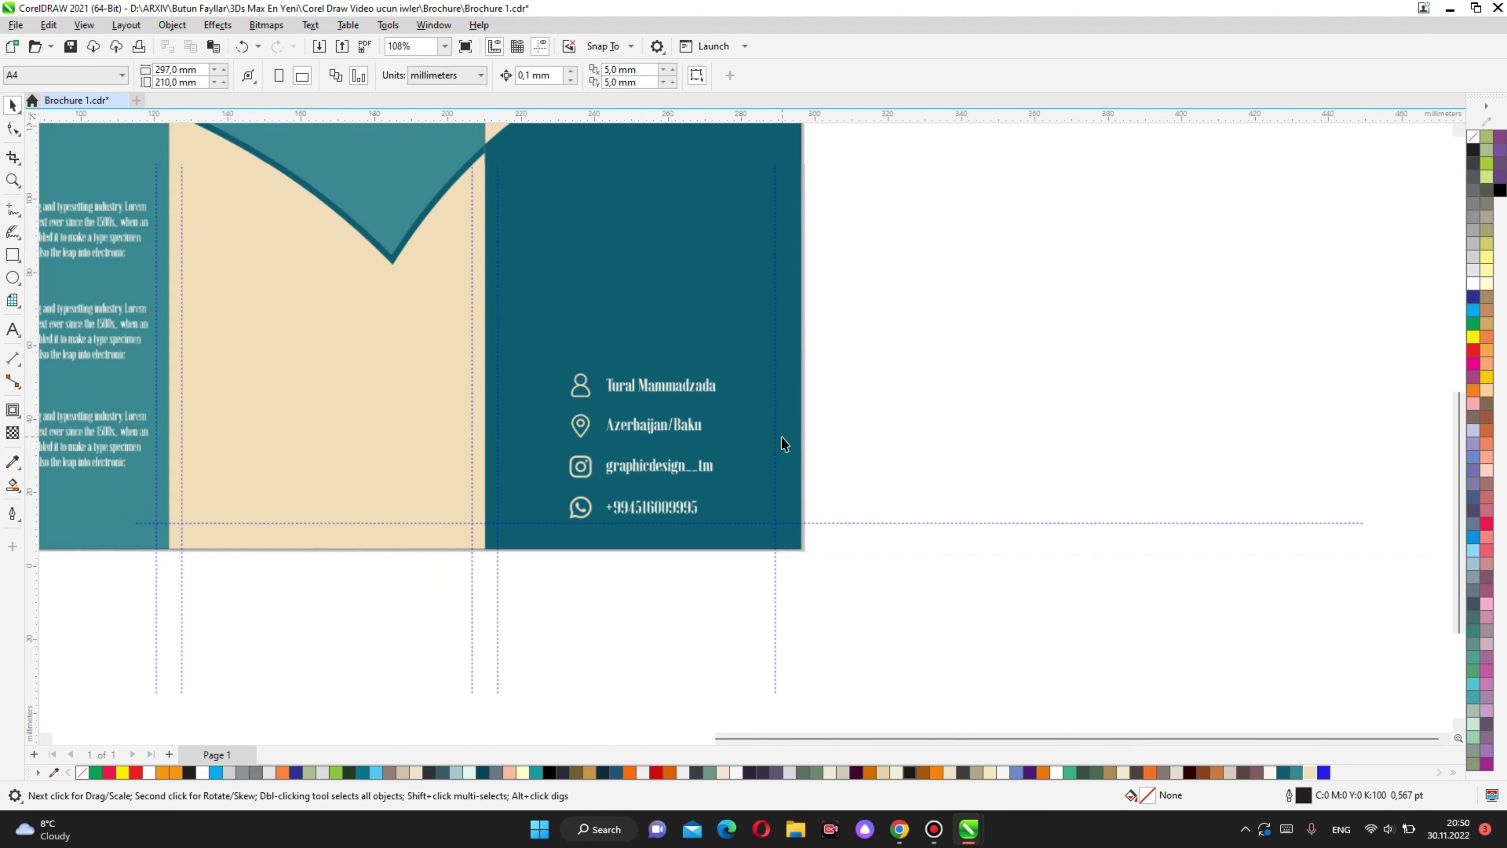
scroll(617, 496, up, 2)
click(602, 499)
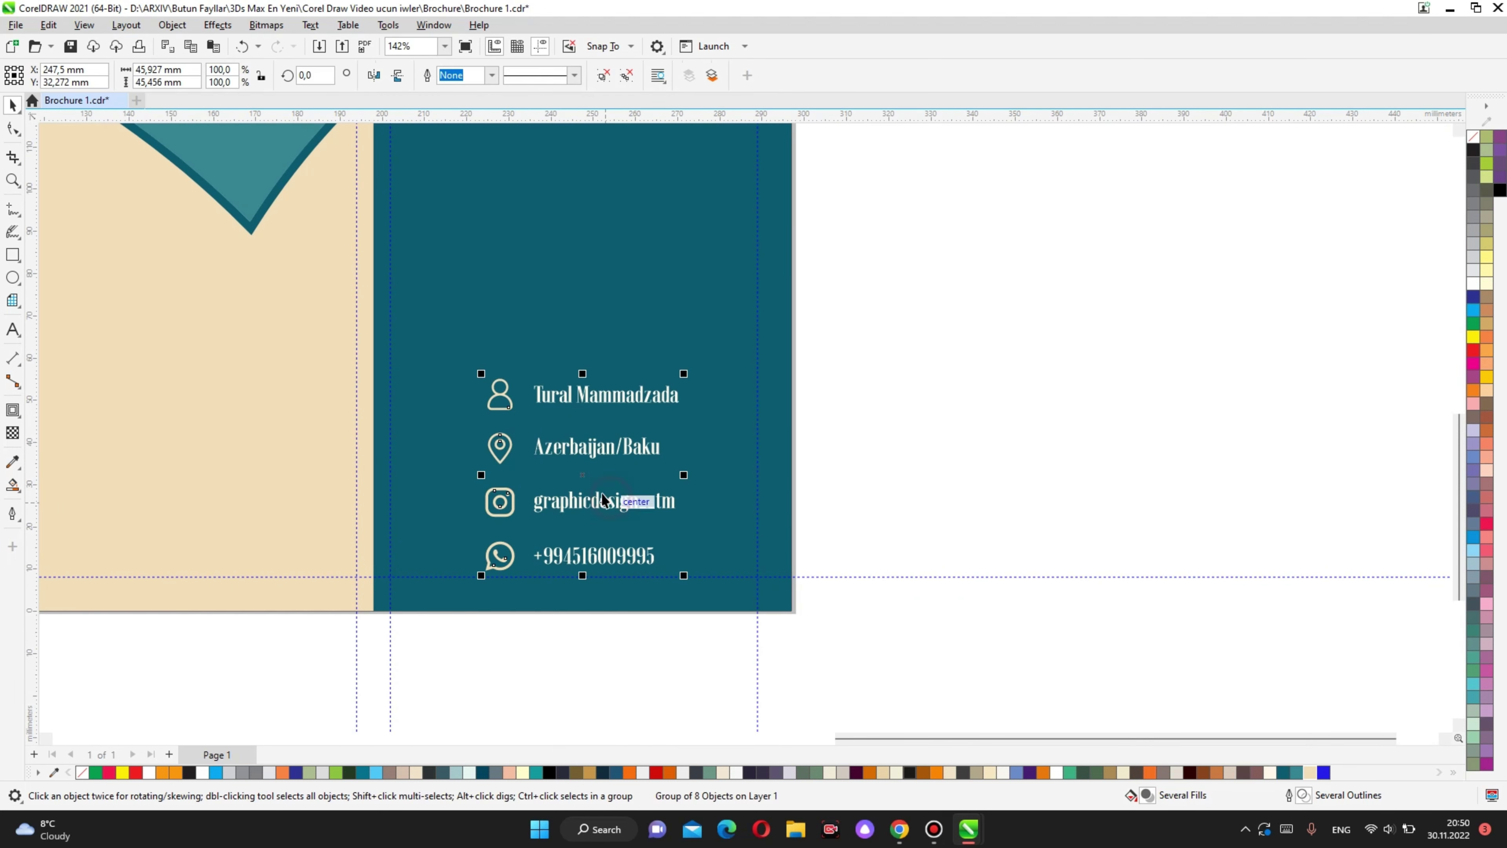
drag(584, 477, 497, 476)
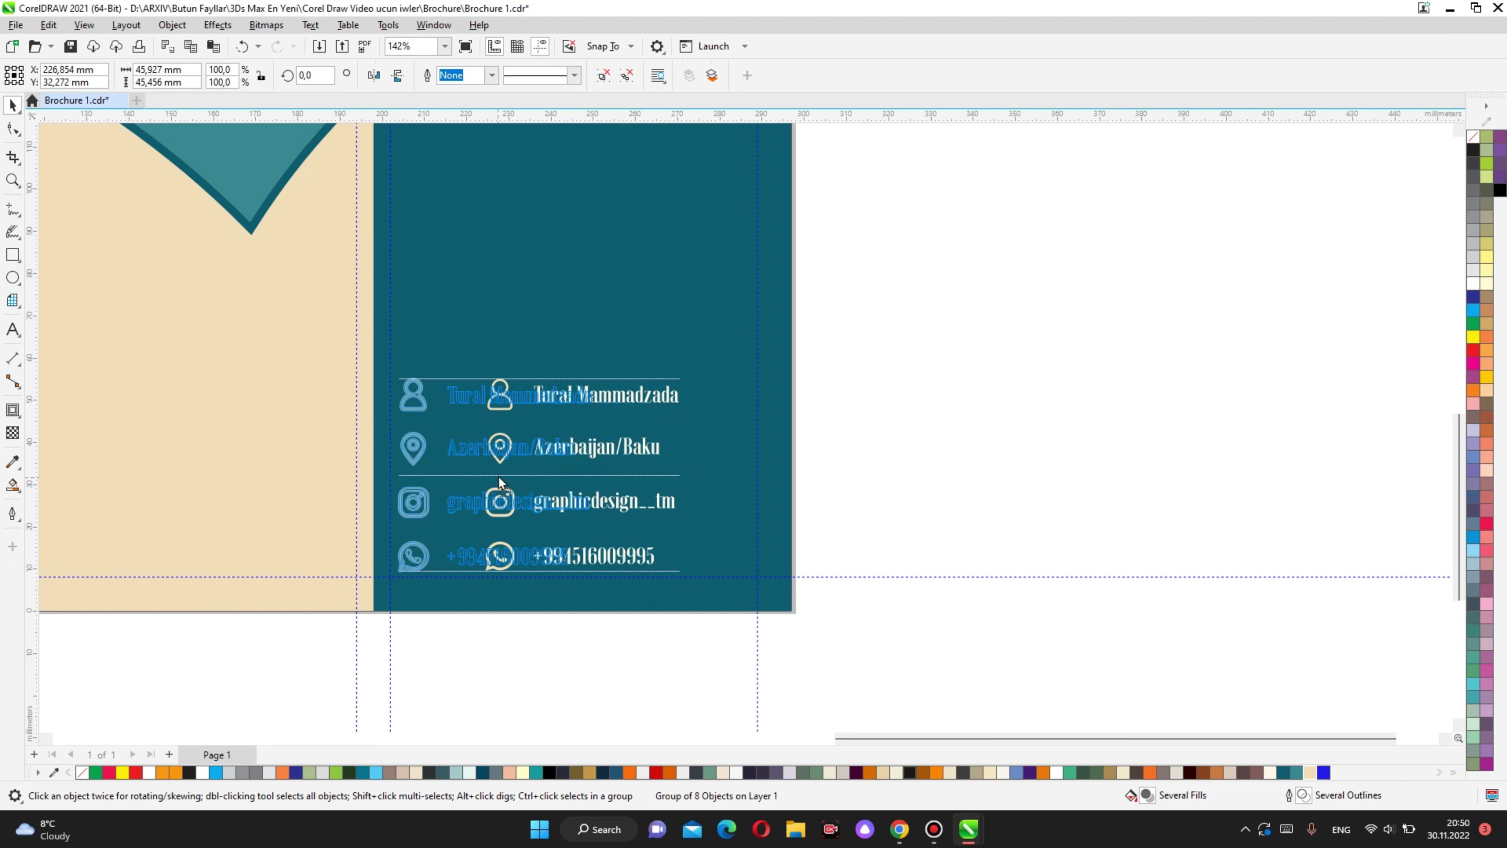
Review the back panel layout and select the teal curved shape
click(1072, 446)
scroll(673, 525, down, 1)
scroll(663, 515, down, 1)
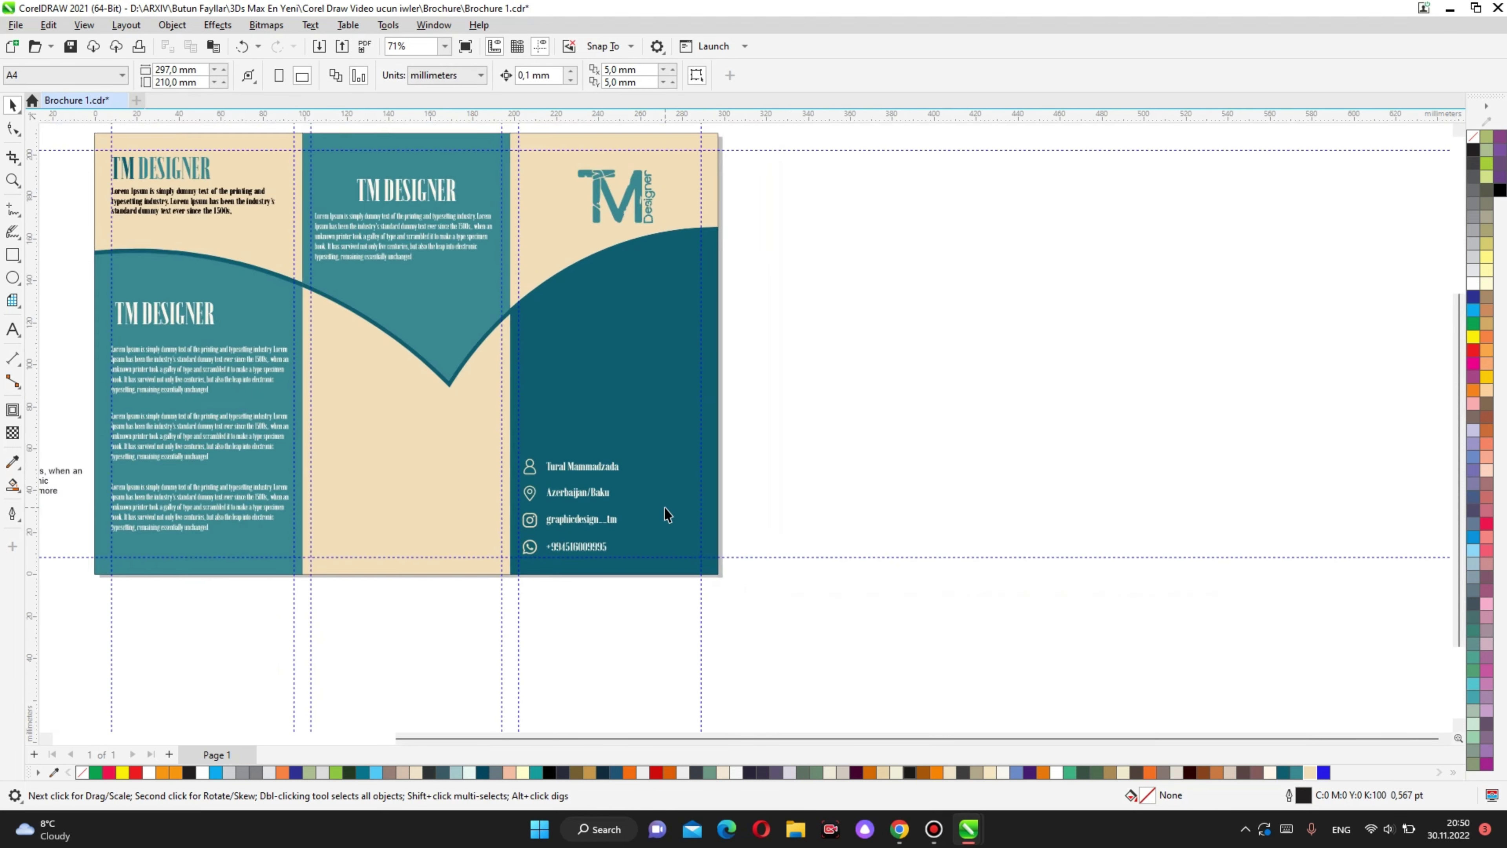
scroll(660, 512, up, 1)
scroll(661, 513, down, 1)
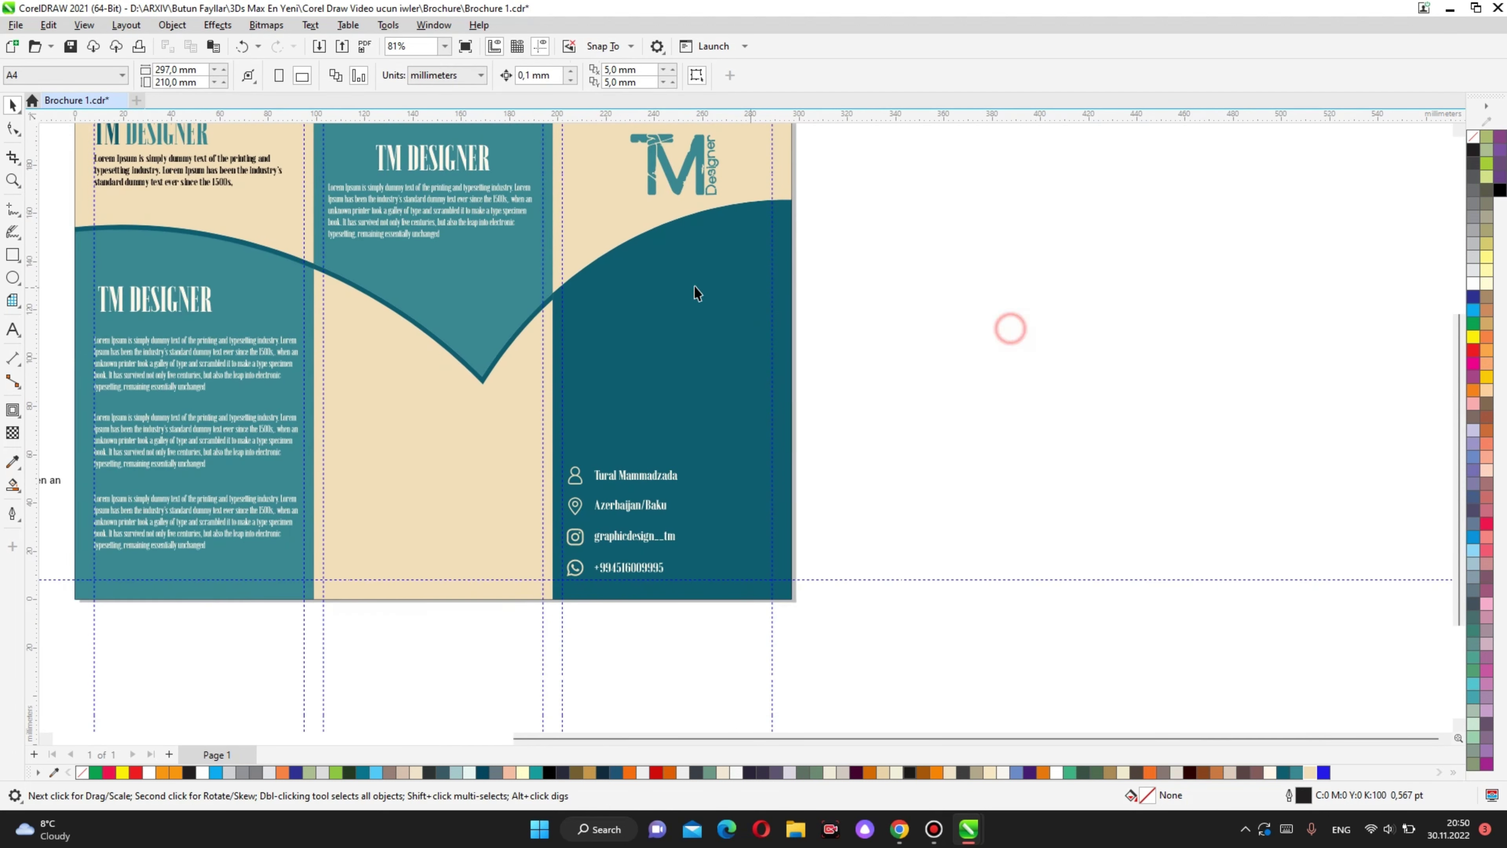
click(667, 286)
Duplicate the teal curve, flip it both ways, and make it an unfilled thin outline
drag(786, 325, 1036, 357)
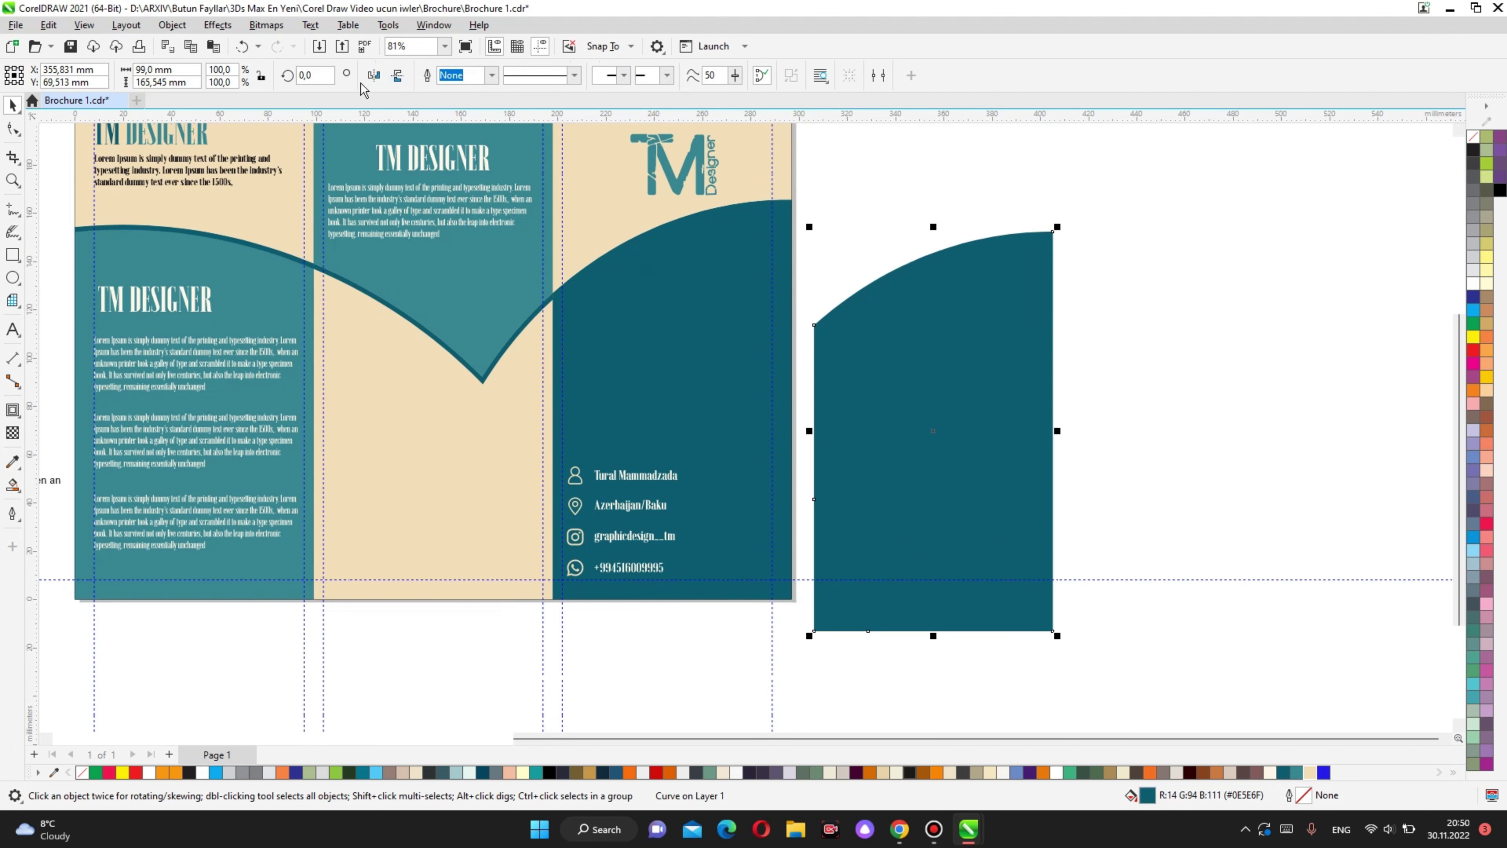
click(397, 76)
click(374, 75)
drag(962, 421, 945, 429)
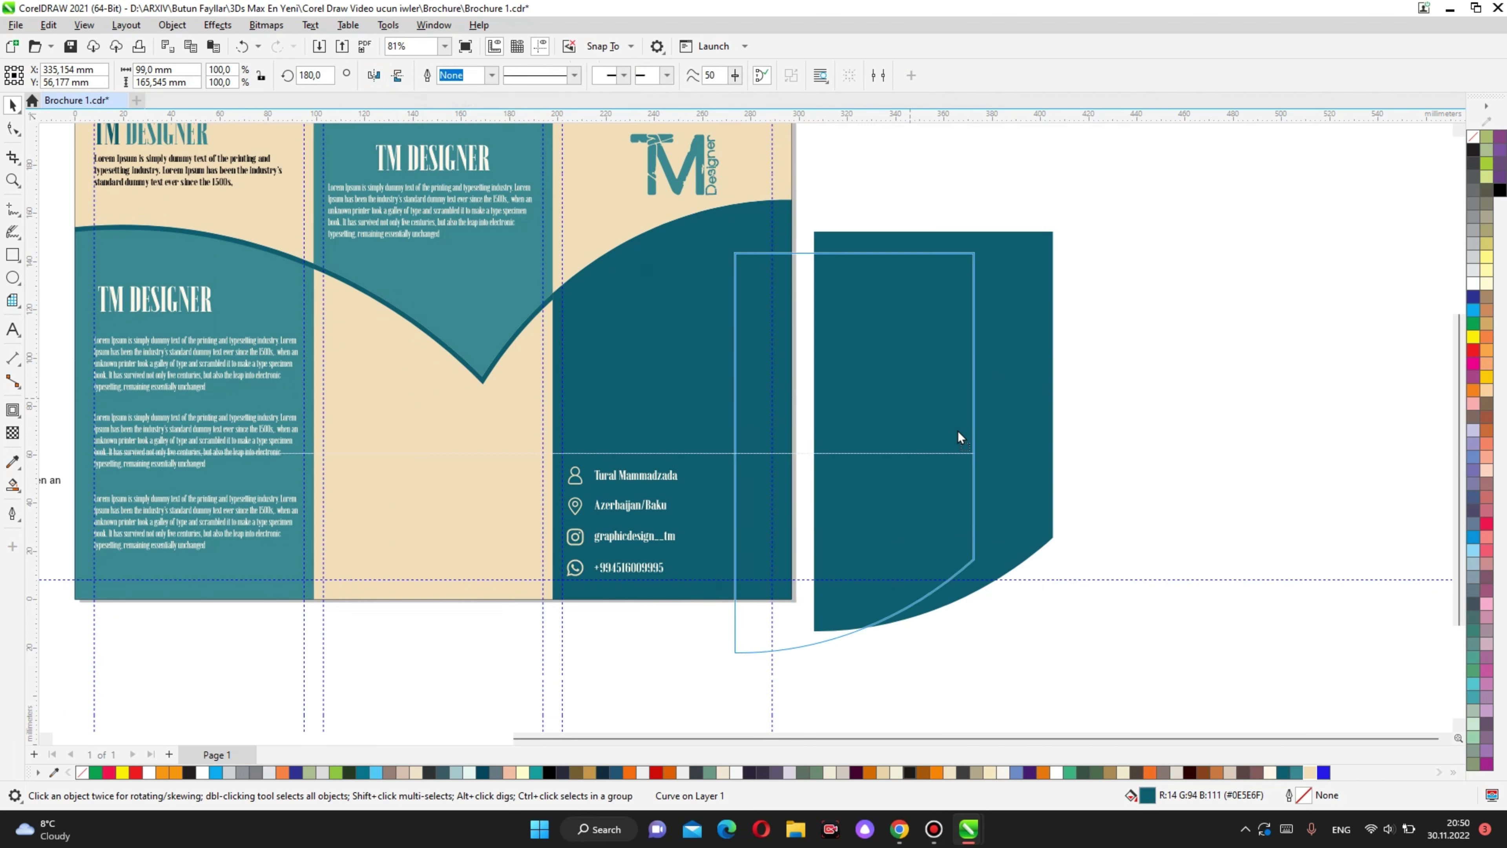
click(946, 429)
click(1270, 774)
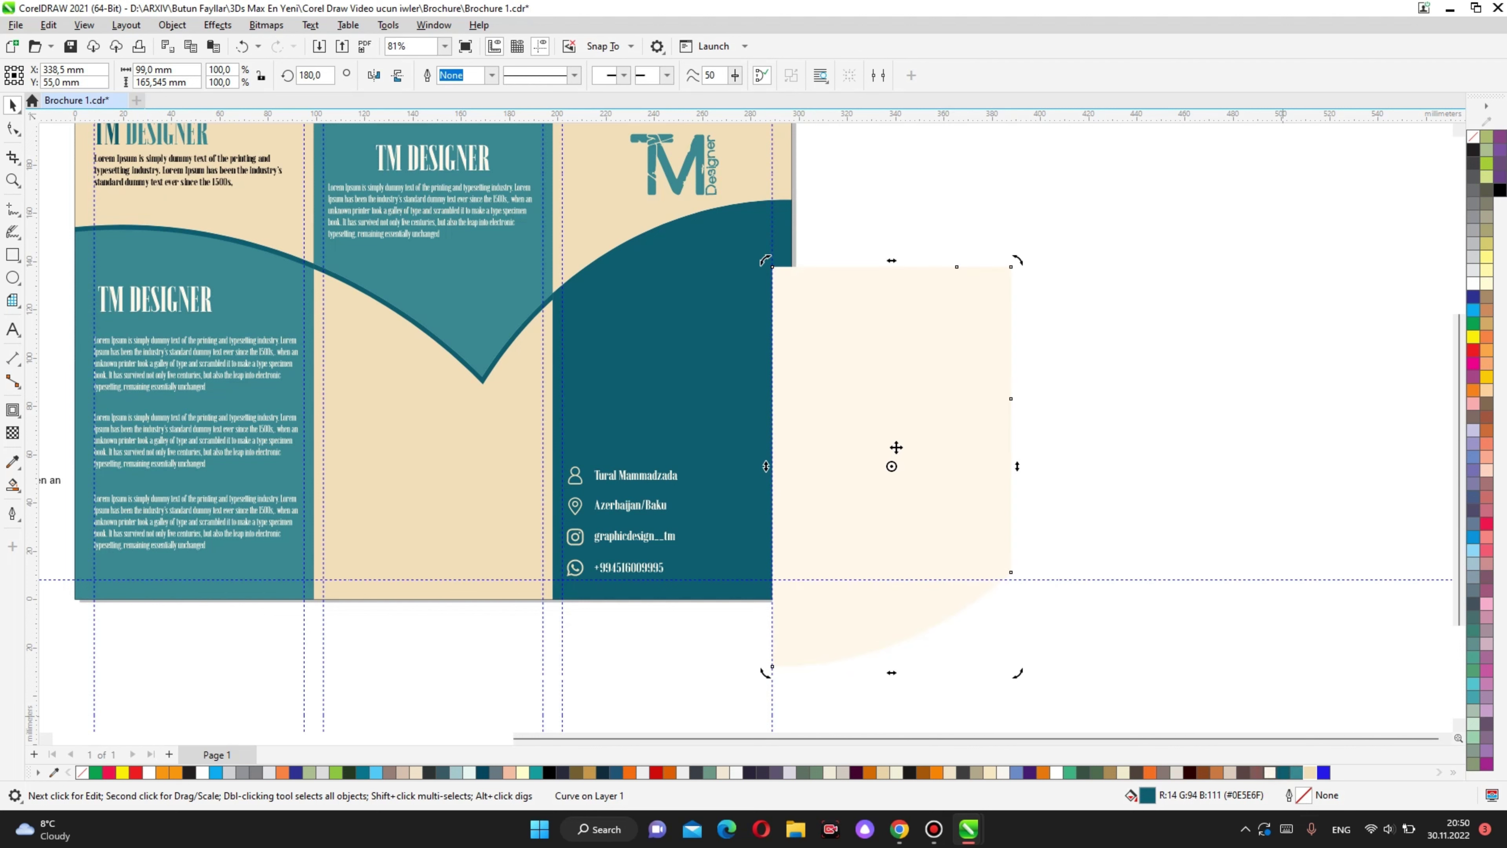
click(1474, 137)
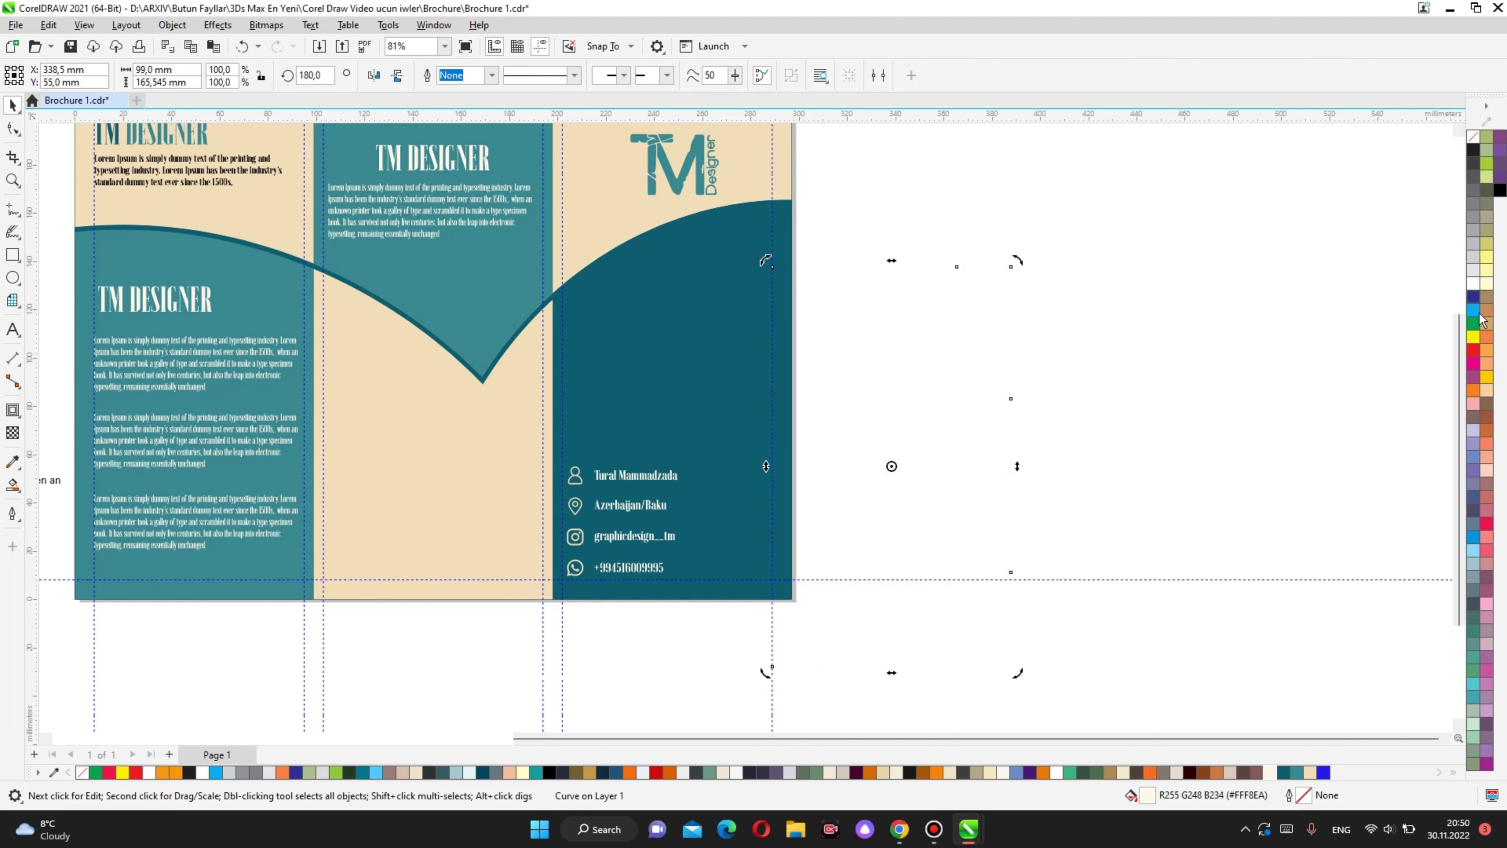
right_click(1474, 310)
Move the outline curve onto the back panel, enlarge it to about 110.7%, and raise it
click(986, 377)
drag(986, 380, 707, 351)
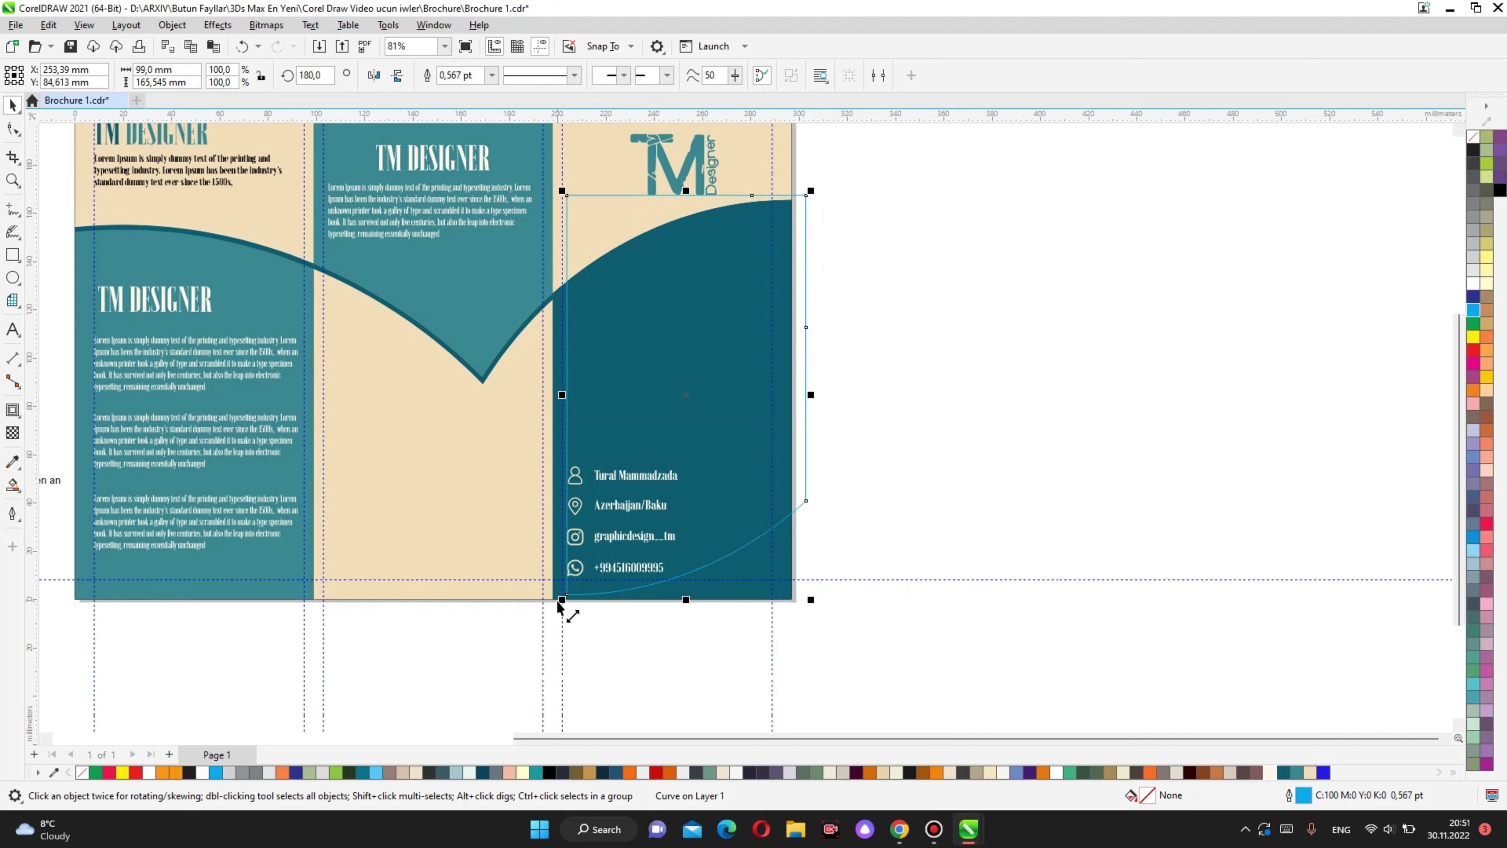
drag(562, 600, 546, 625)
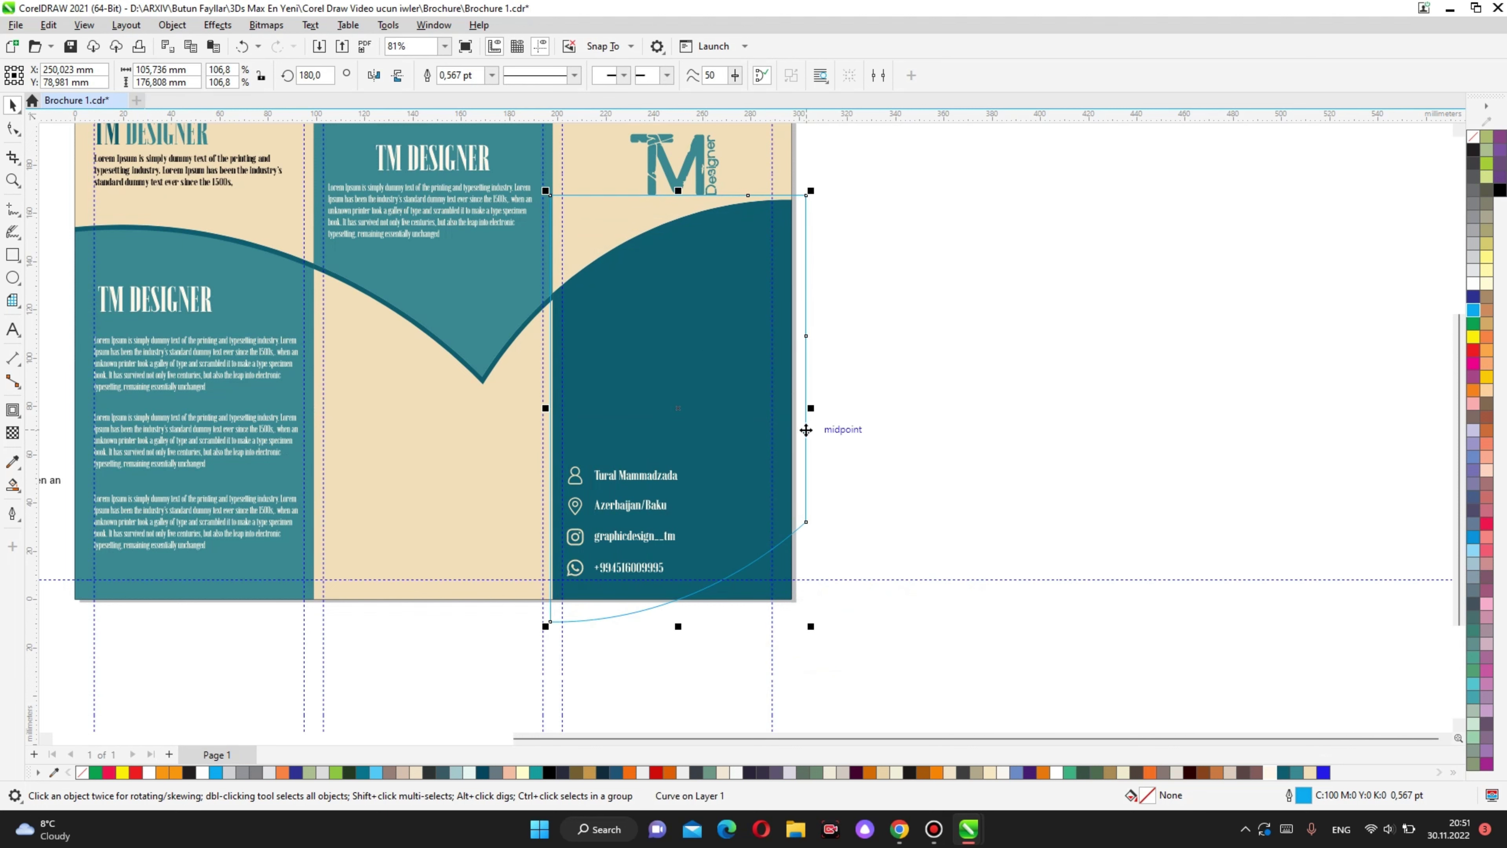
drag(806, 430, 806, 407)
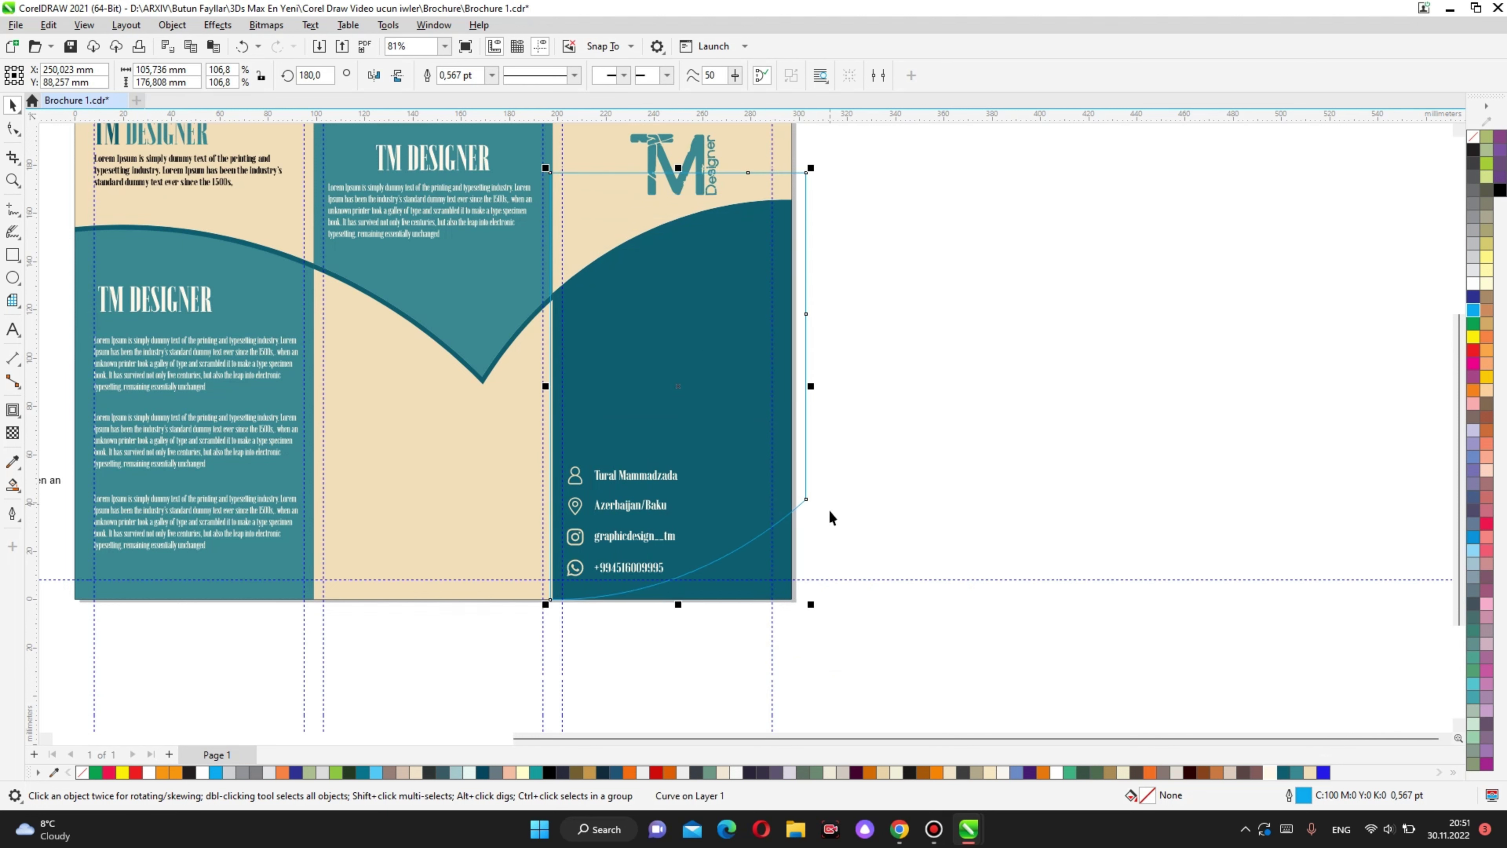
scroll(755, 556, up, 1)
scroll(755, 555, up, 2)
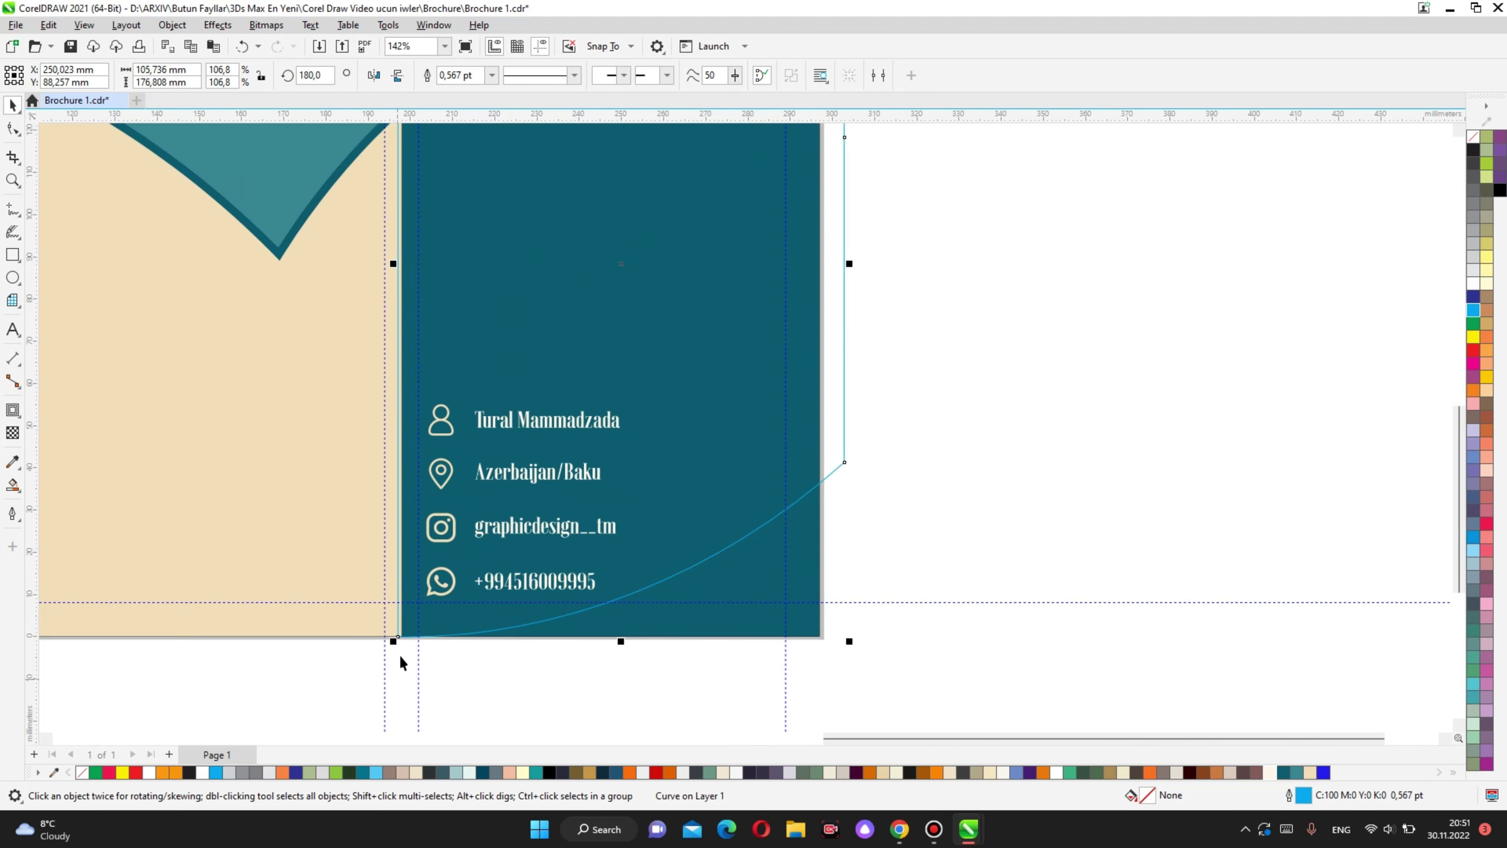
drag(394, 643, 390, 670)
scroll(539, 646, down, 3)
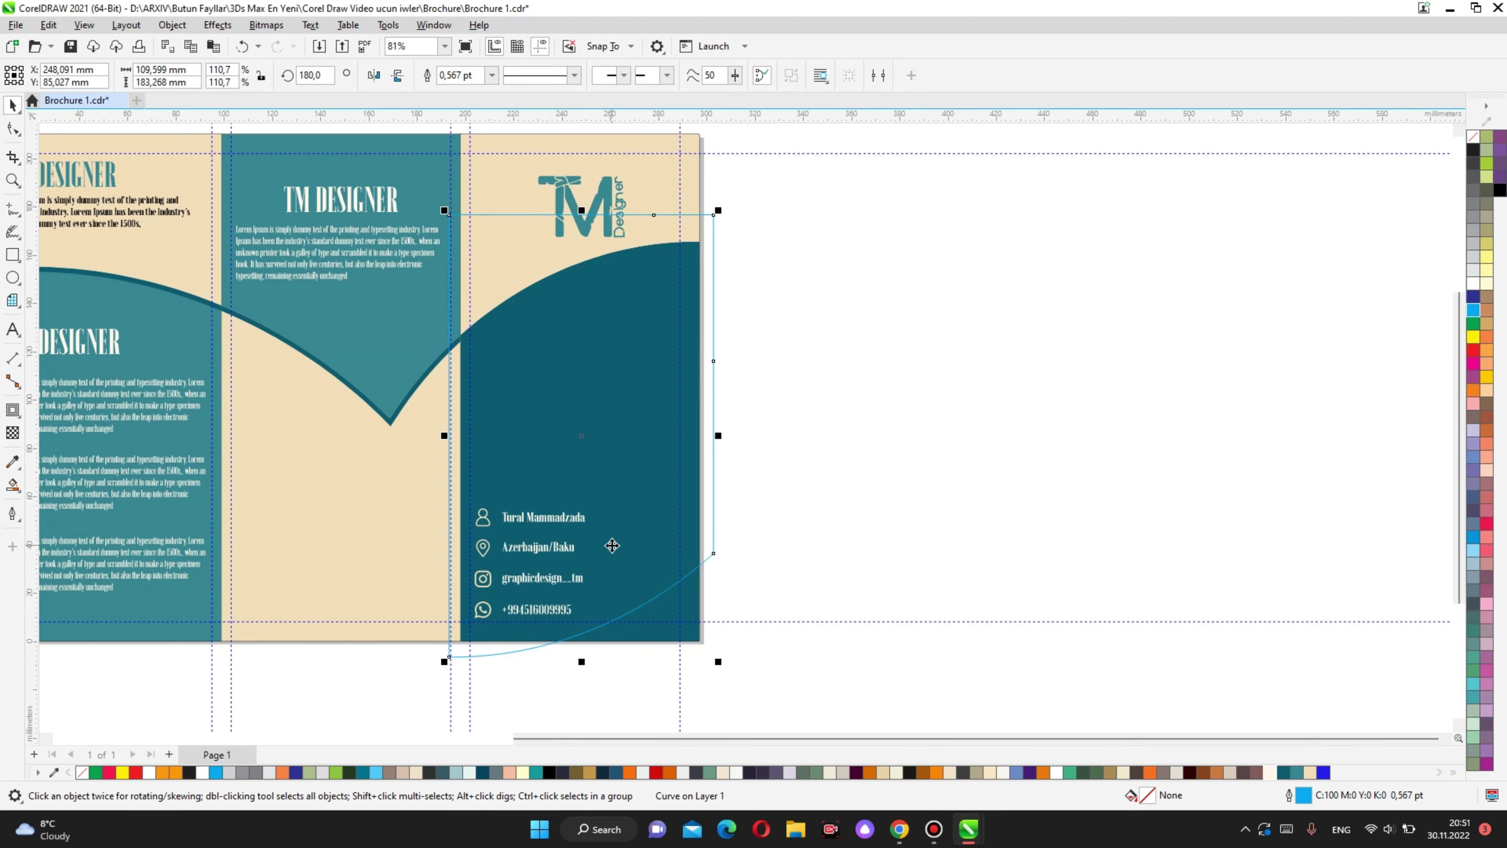
scroll(612, 545, up, 1)
drag(578, 422, 572, 290)
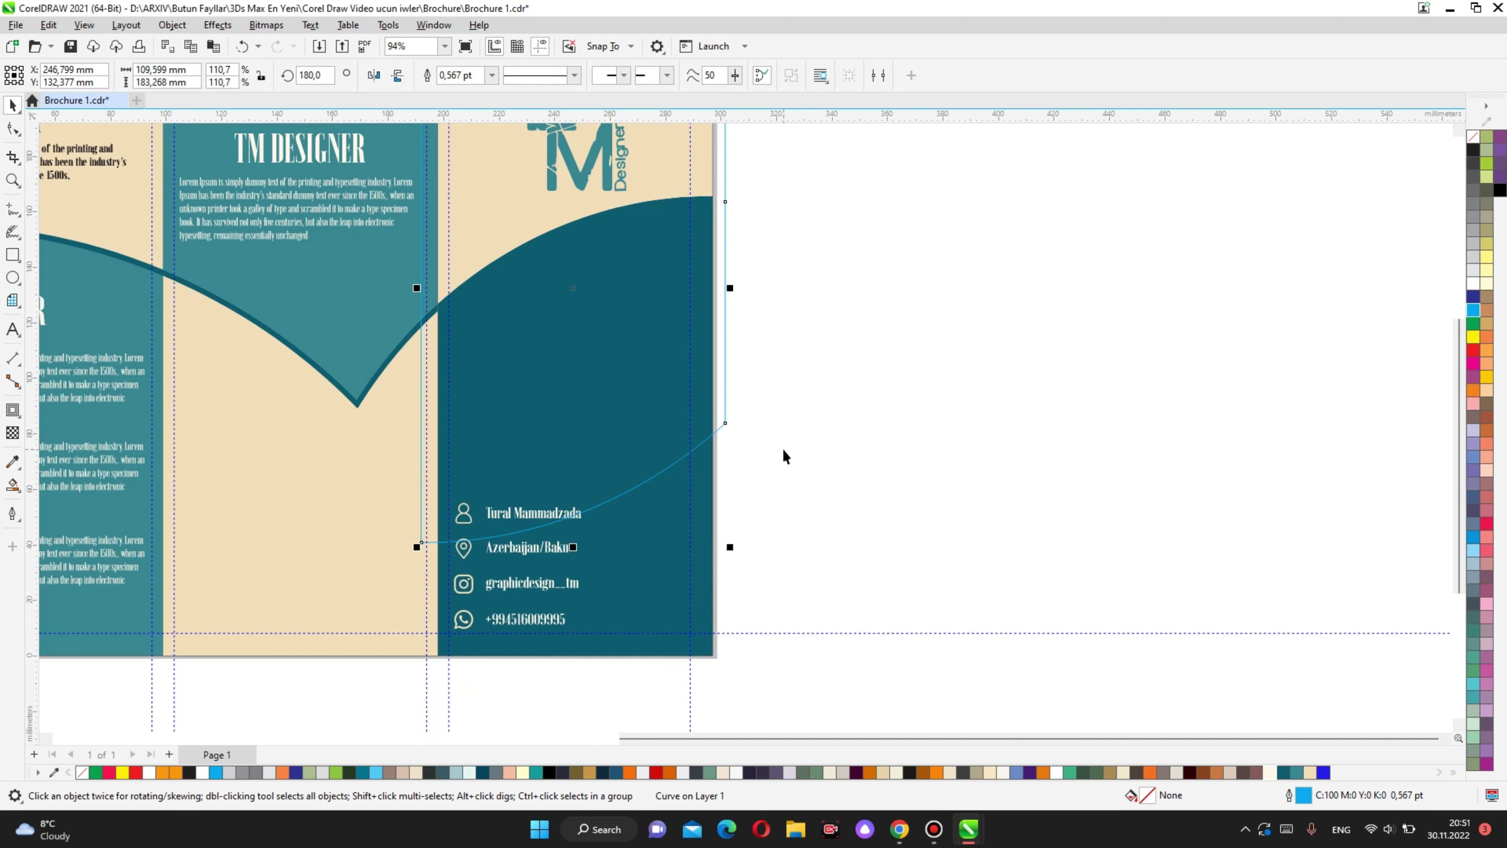
click(529, 553)
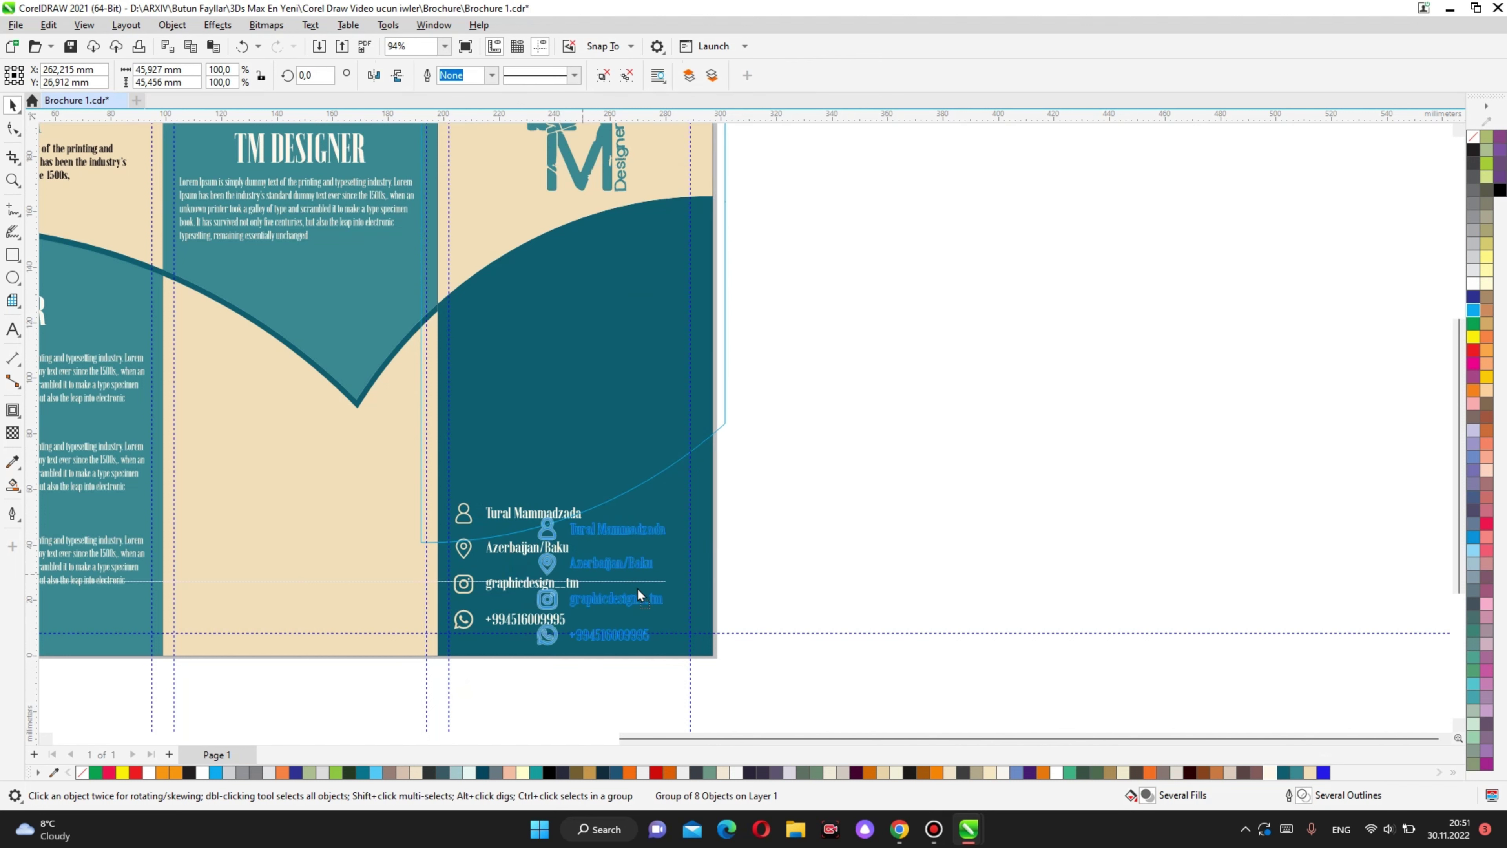
Try mirroring the contact group, then park it off the page to the right
drag(539, 579, 646, 589)
scroll(646, 589, up, 1)
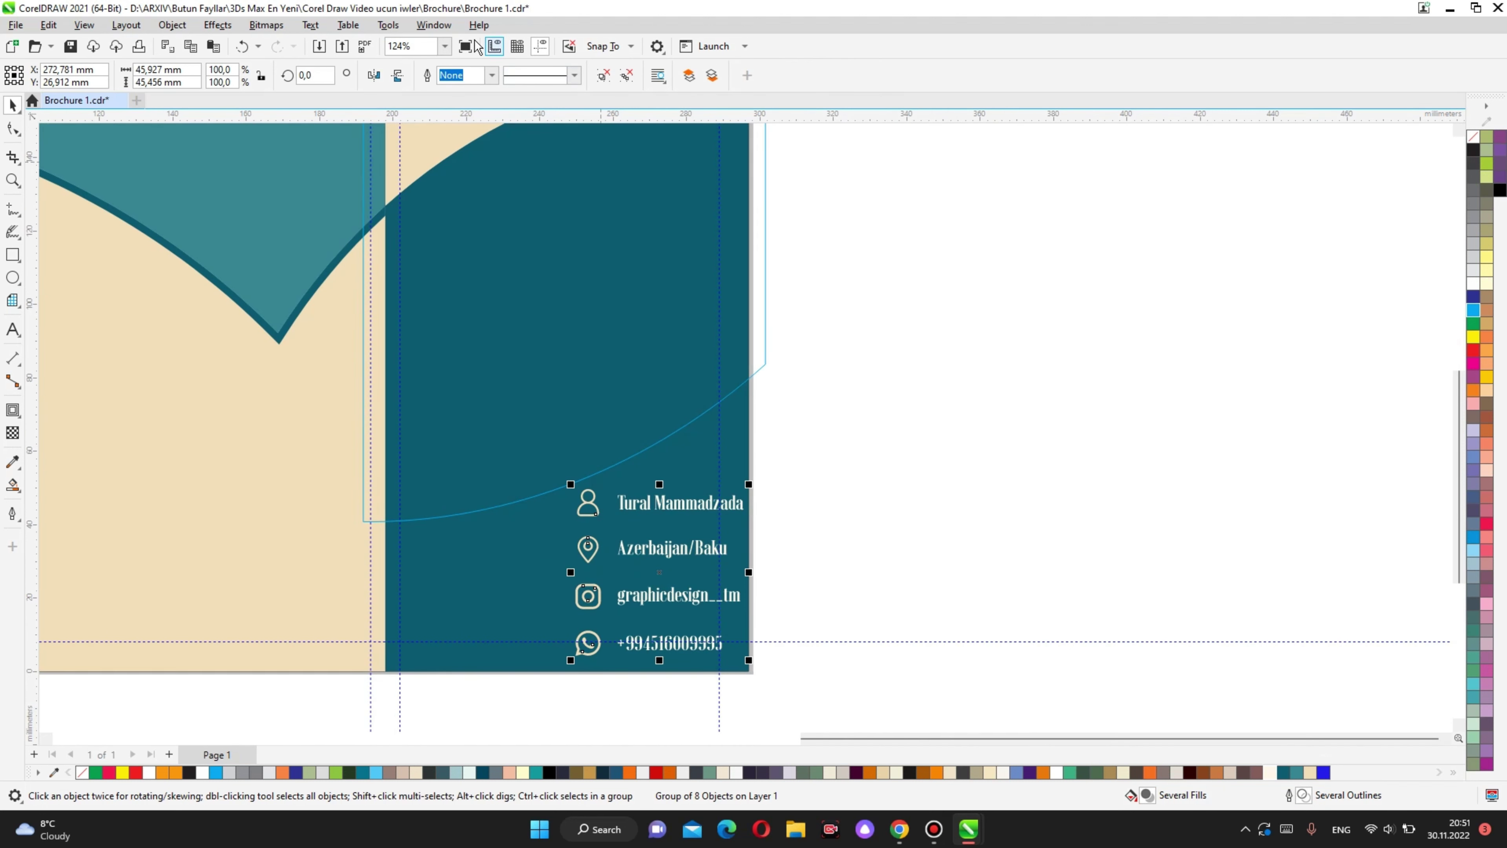
click(380, 73)
click(380, 74)
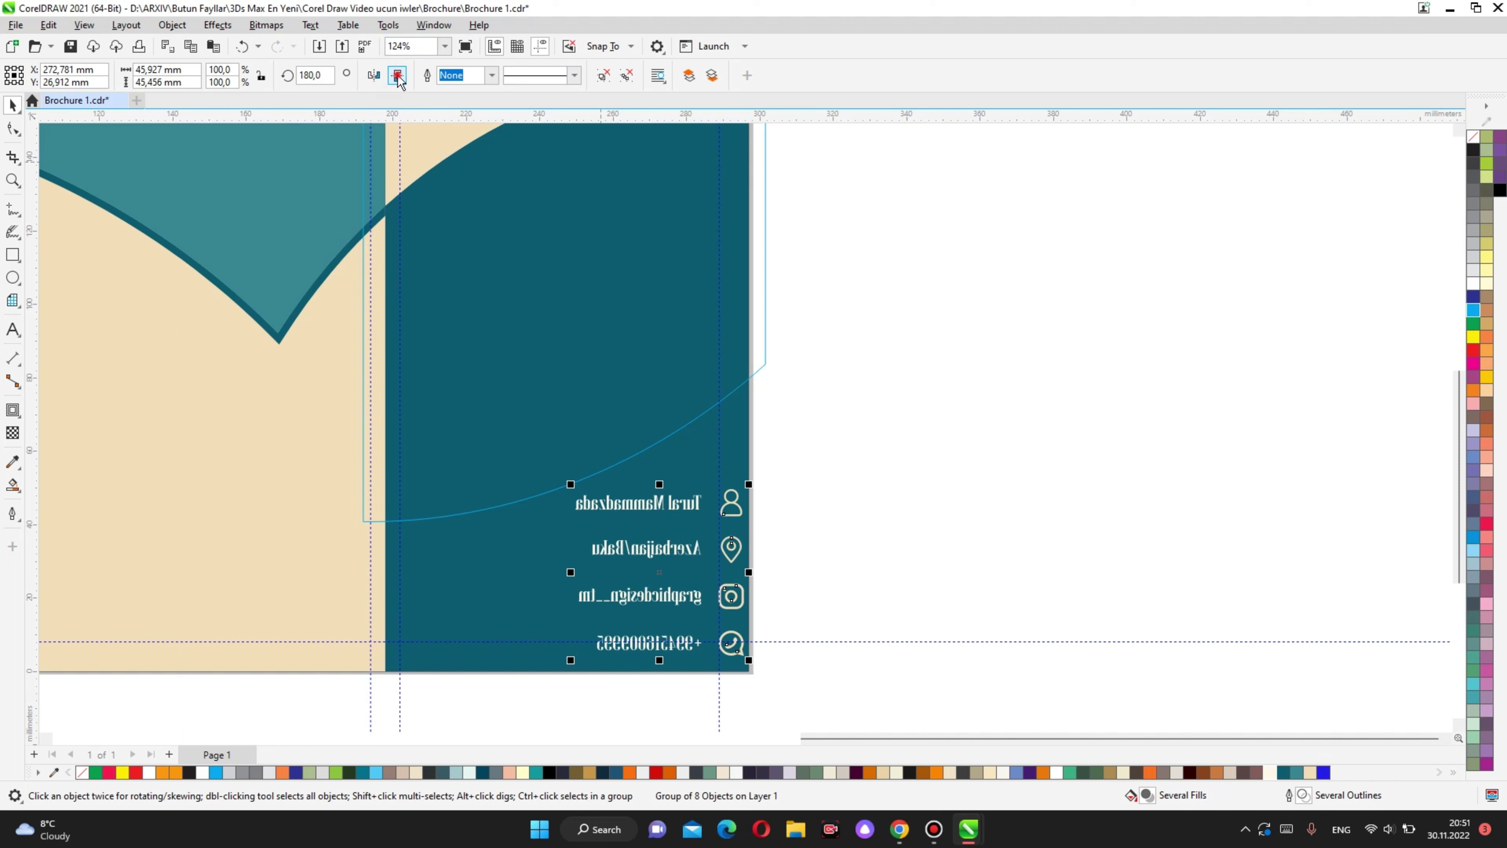
click(373, 75)
click(373, 77)
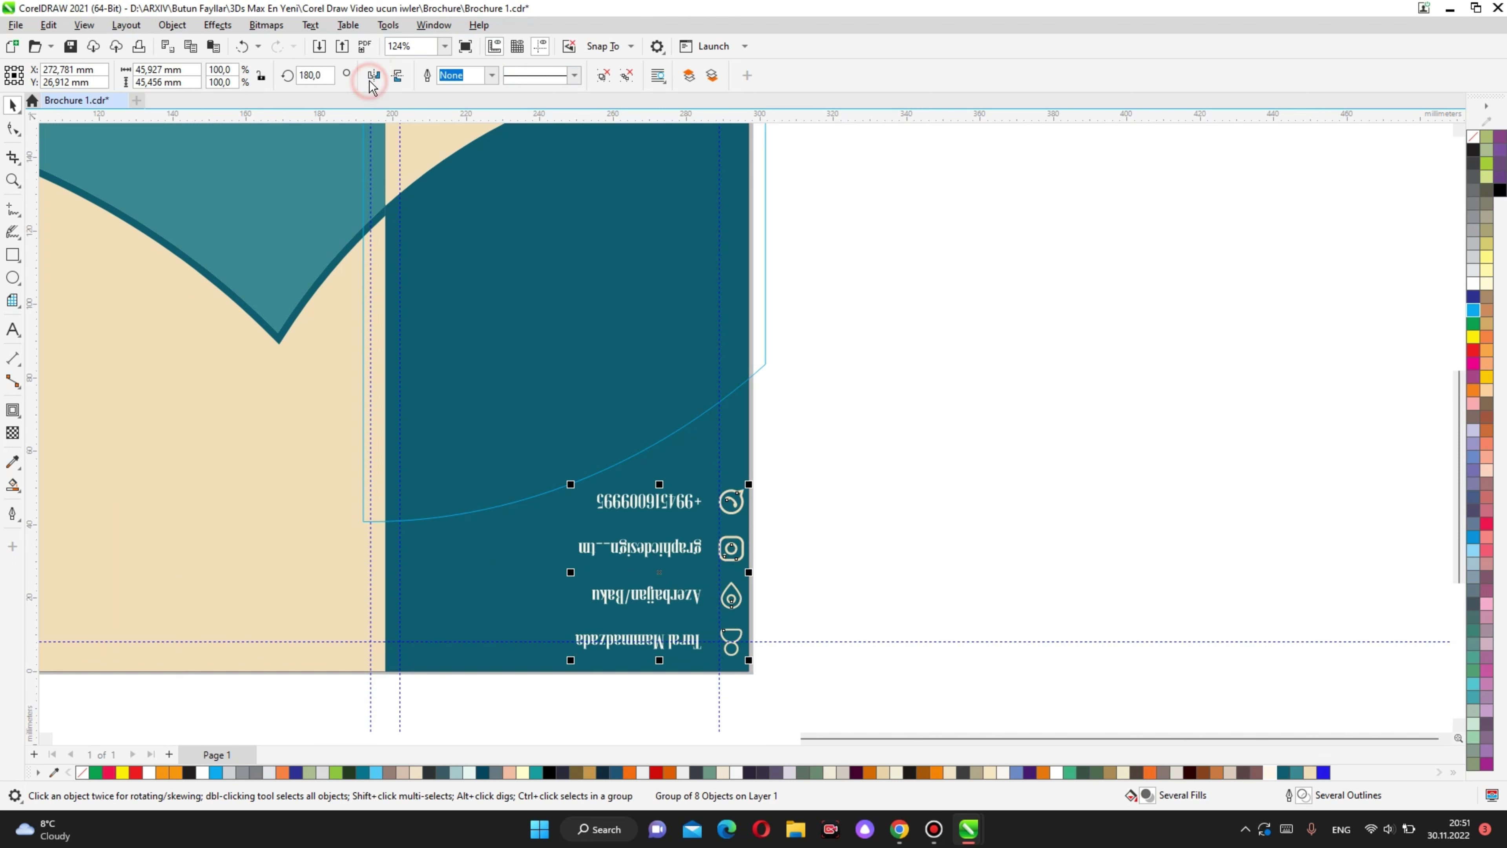
click(392, 77)
click(392, 78)
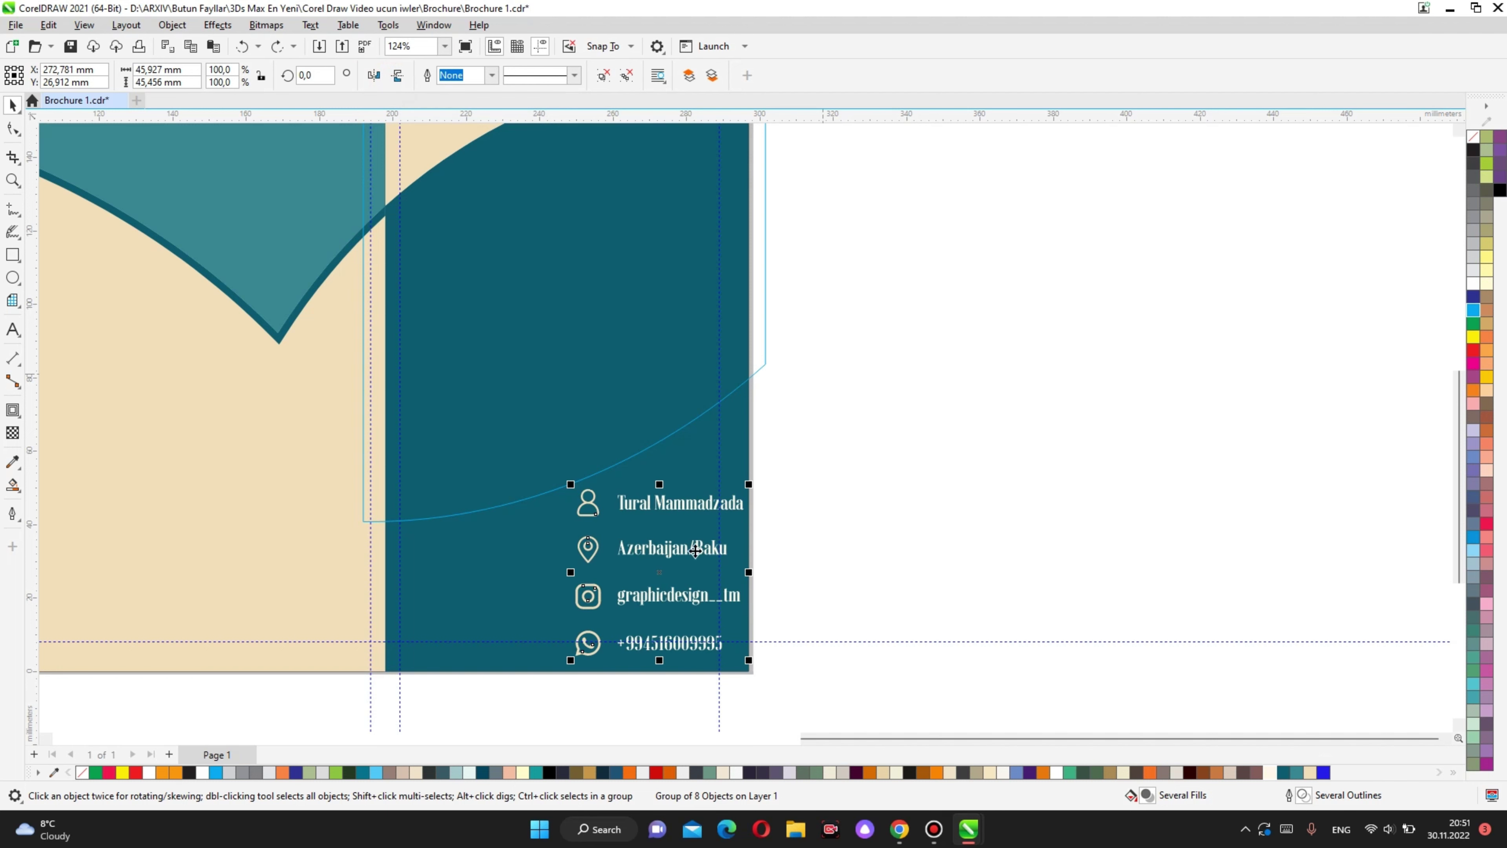
mouse_move(660, 575)
mouse_down()
mouse_move(908, 540)
mouse_move(944, 453)
mouse_up()
scroll(774, 552, down, 2)
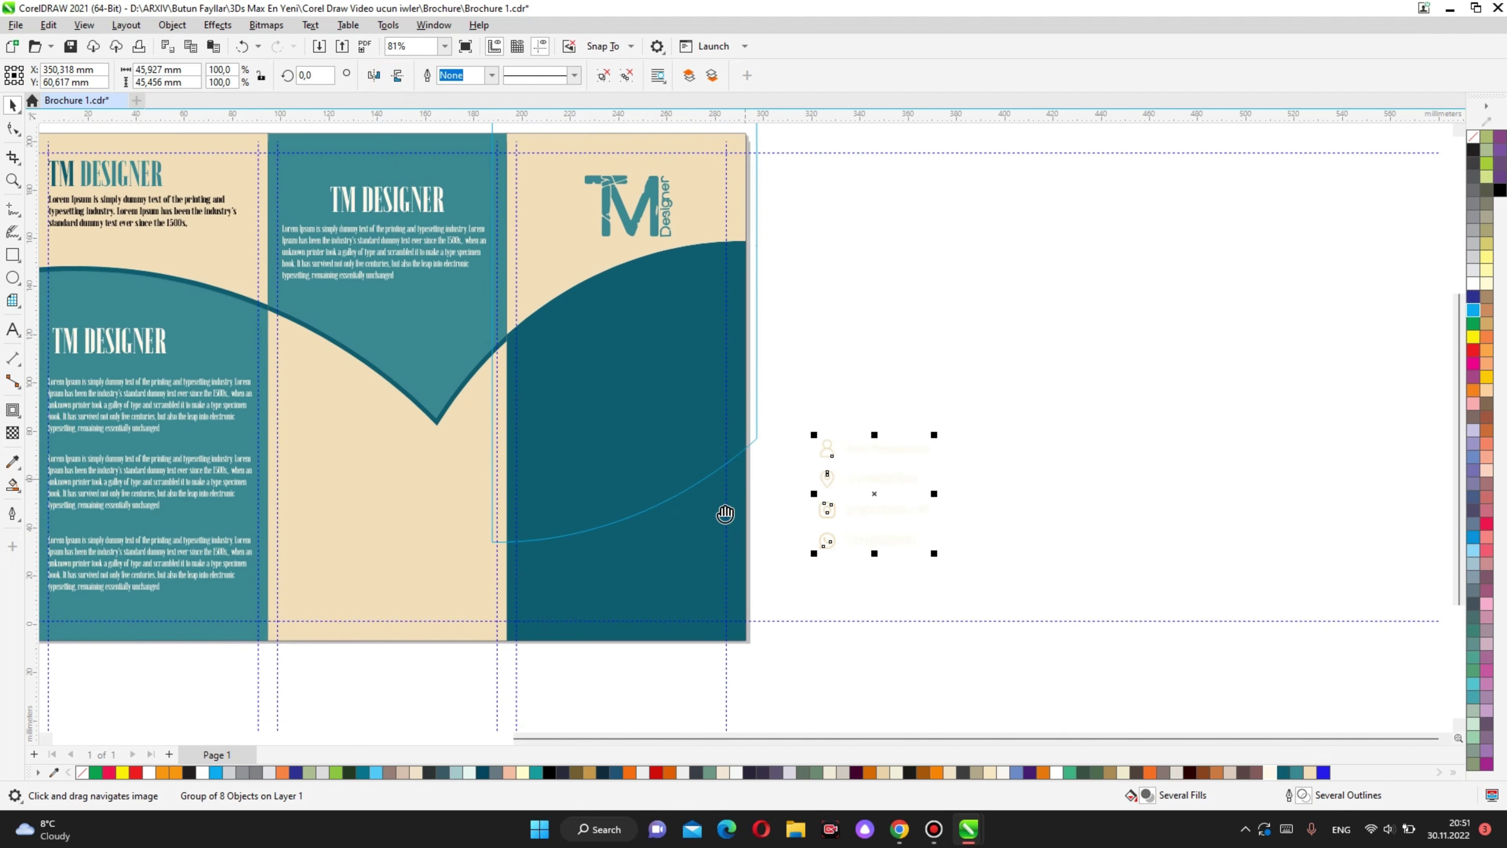
Align the outline curve to the page's right edge, mirror it vertically, and nudge it up
click(717, 436)
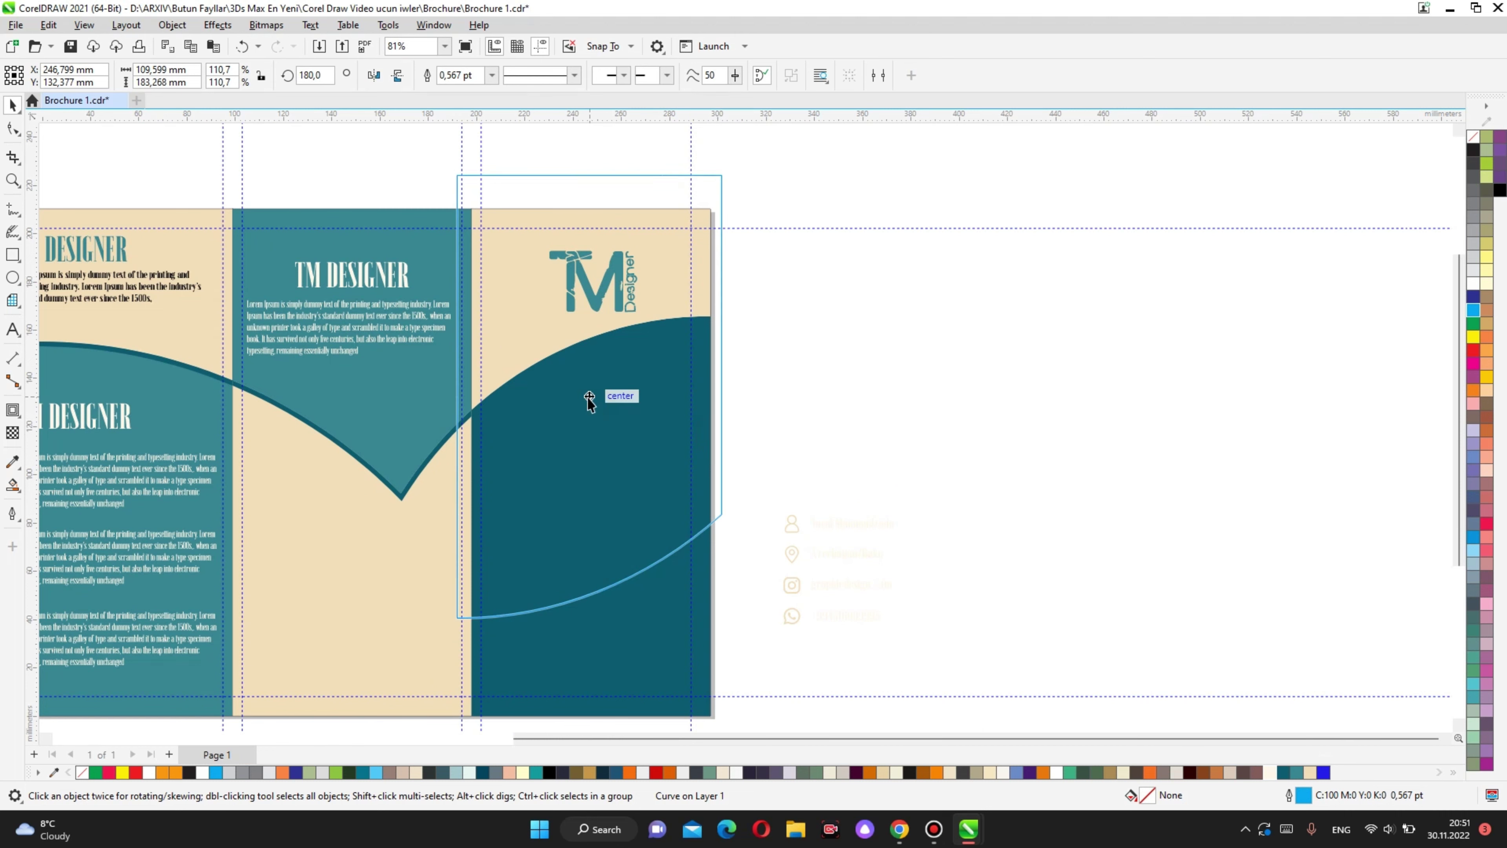
scroll(589, 399, down, 1)
drag(603, 381, 595, 370)
scroll(657, 409, up, 1)
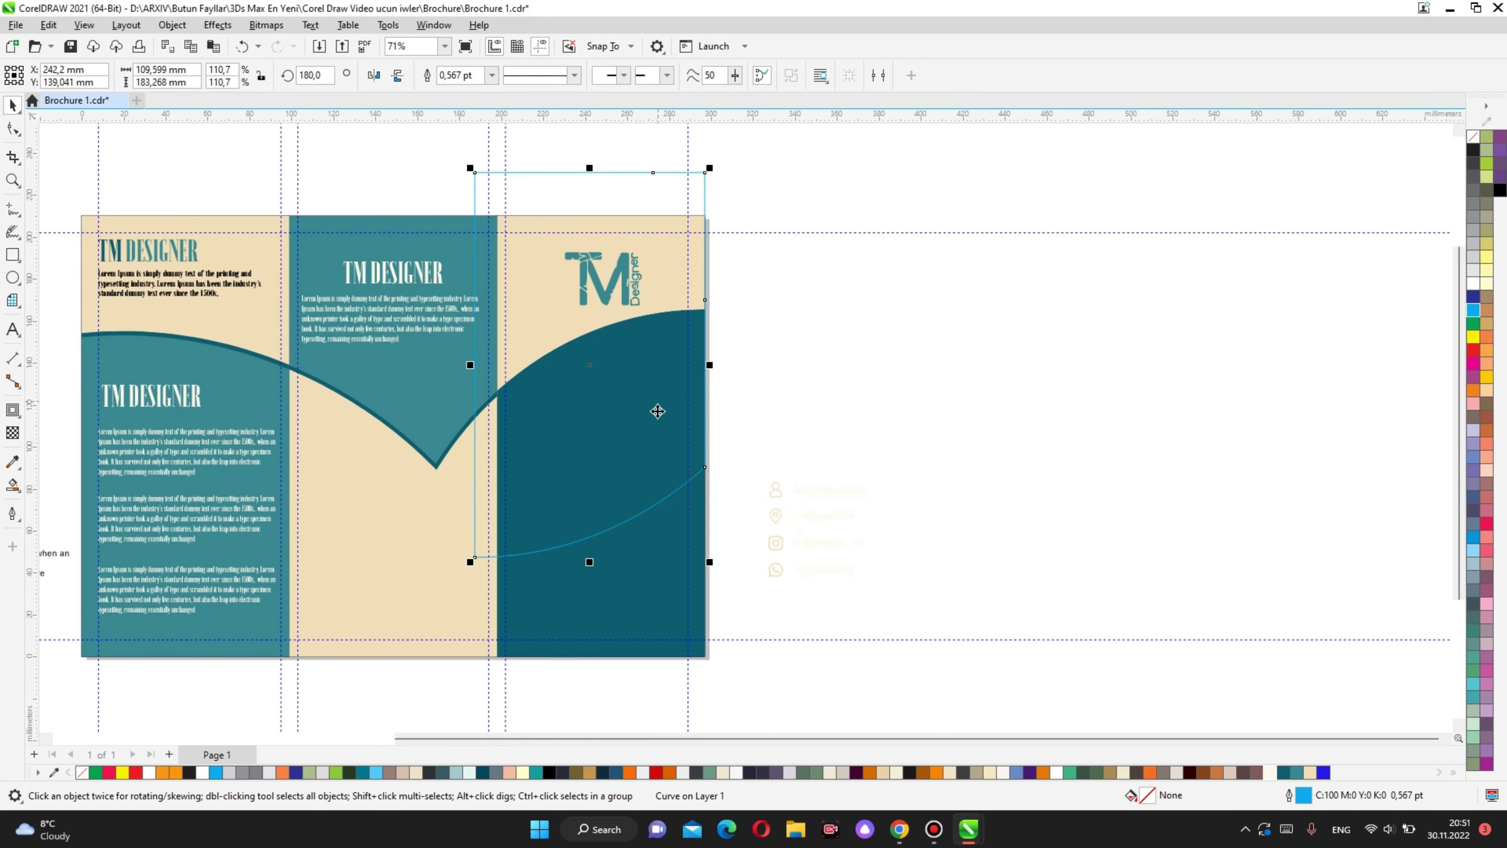
click(376, 77)
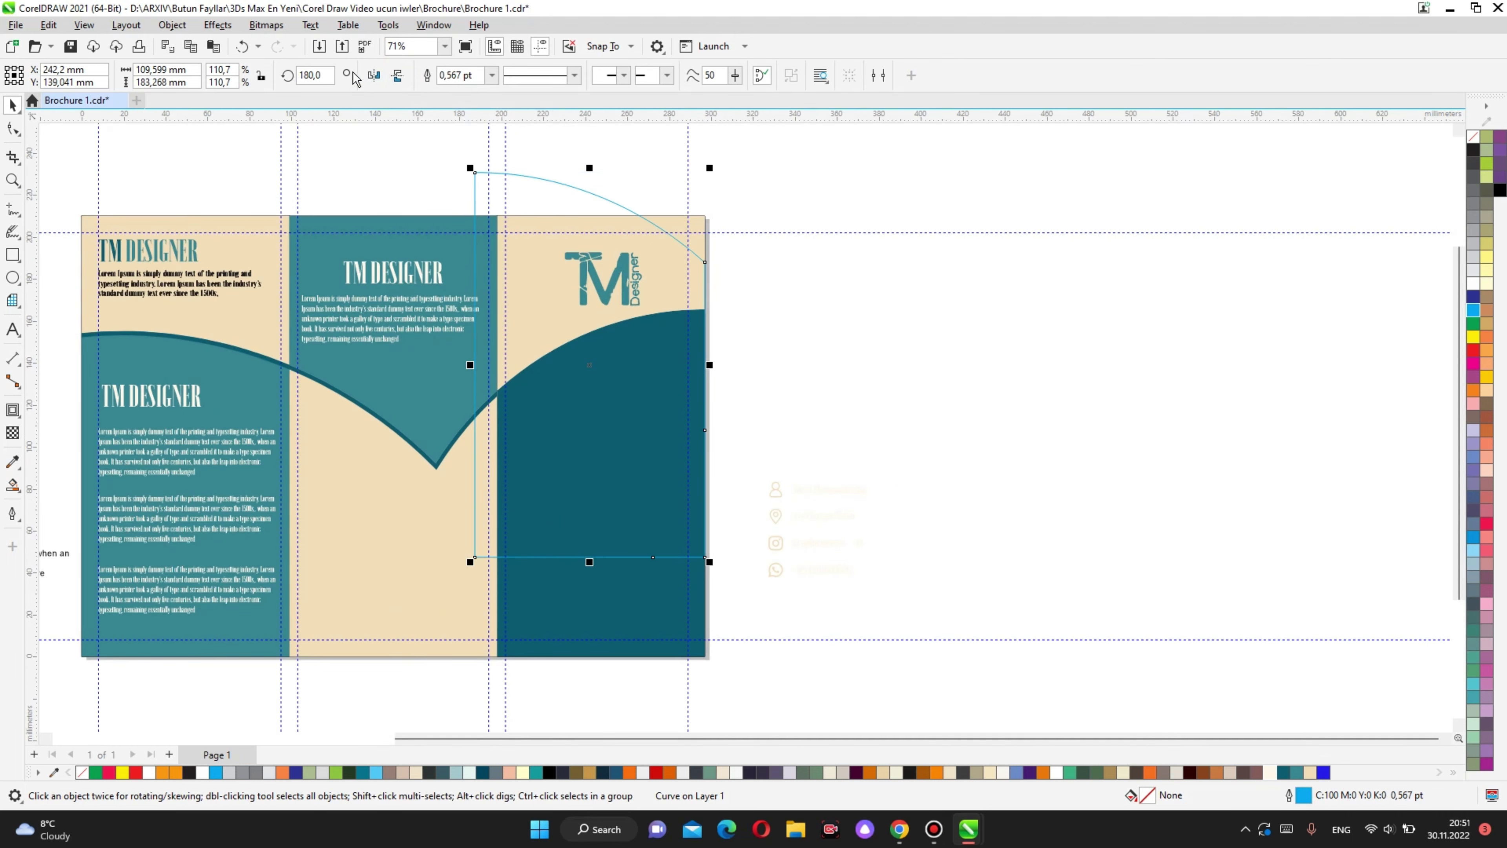
scroll(656, 455, up, 1)
drag(578, 380, 576, 343)
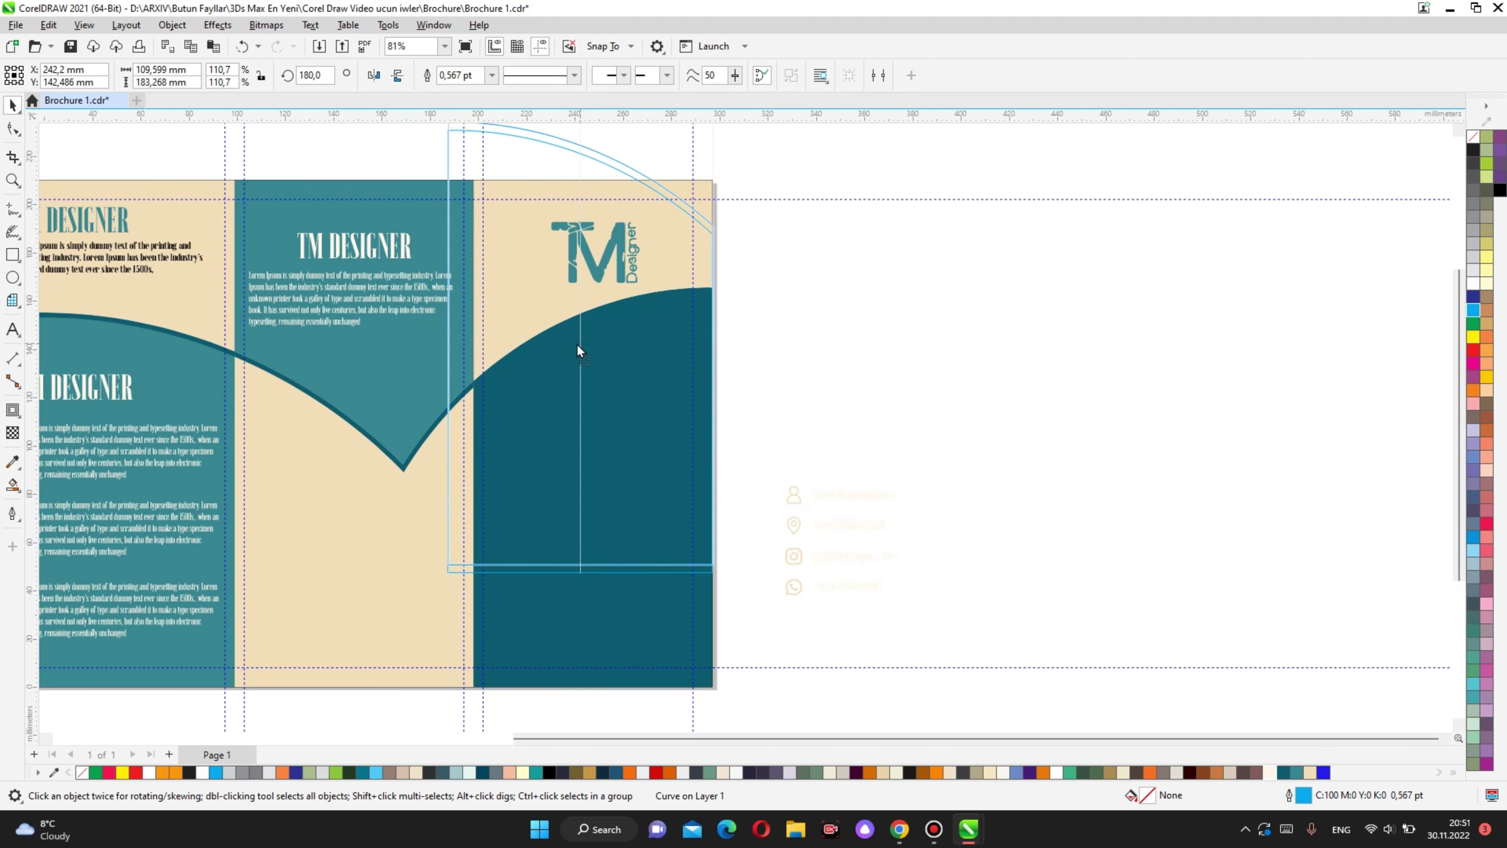
scroll(771, 451, down, 2)
Bring the contact group back, shrink it slightly, and place it near the panel bottom
click(829, 449)
drag(833, 478, 545, 540)
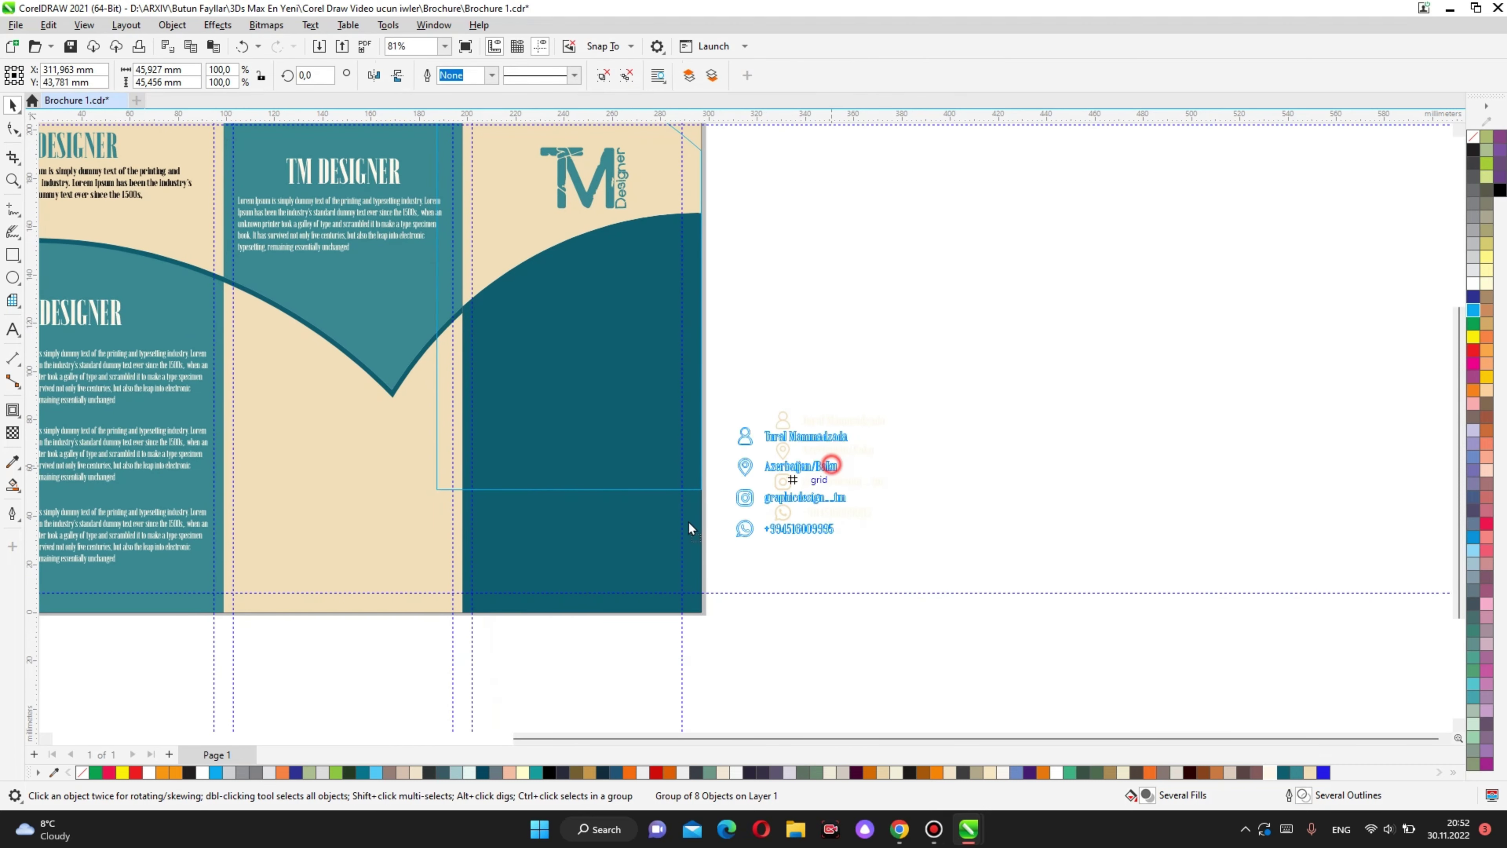
scroll(551, 541, up, 3)
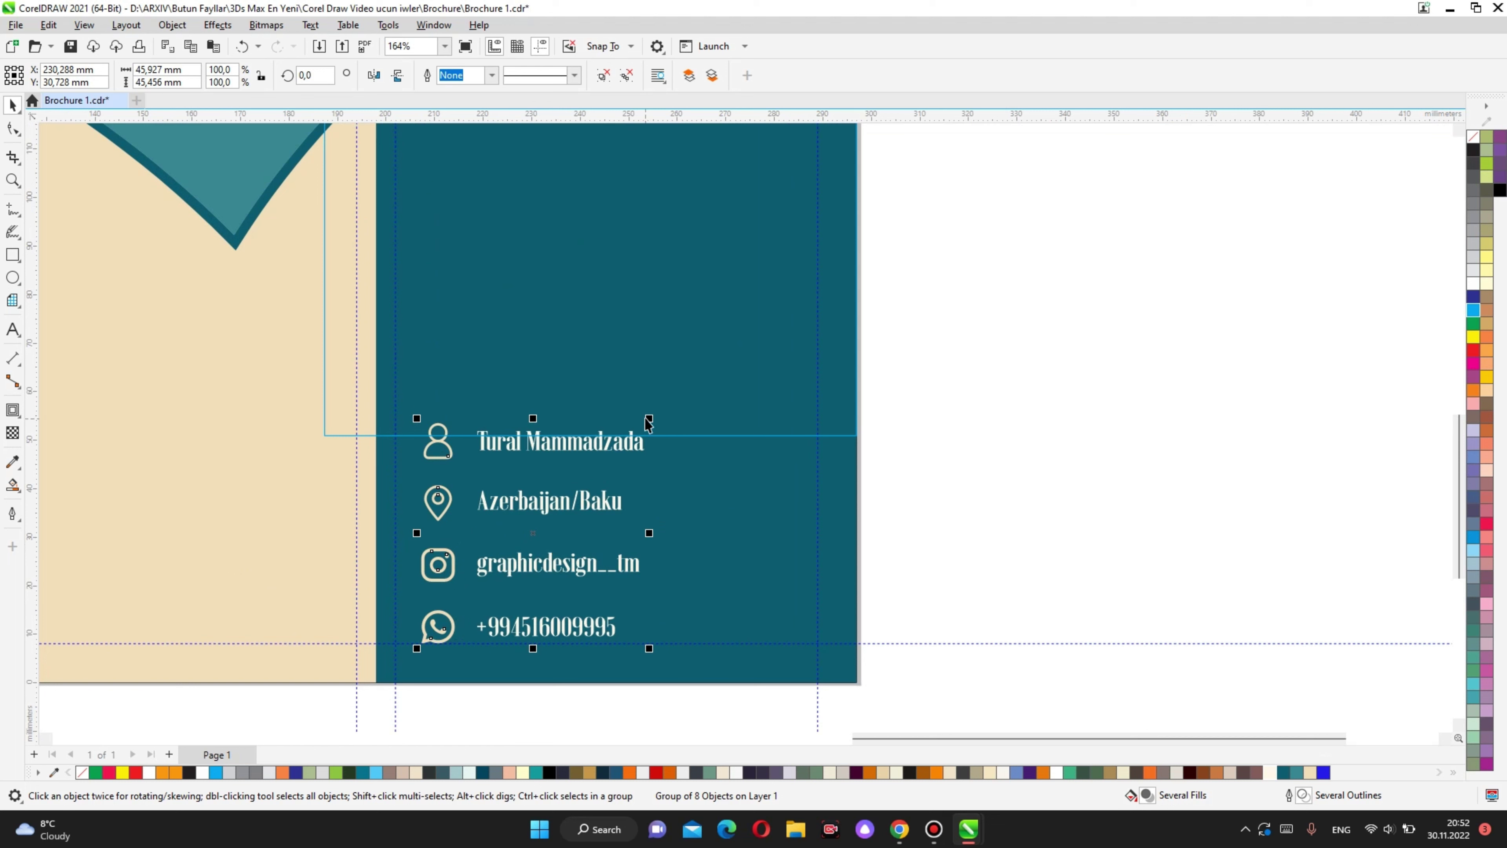
drag(647, 419, 634, 434)
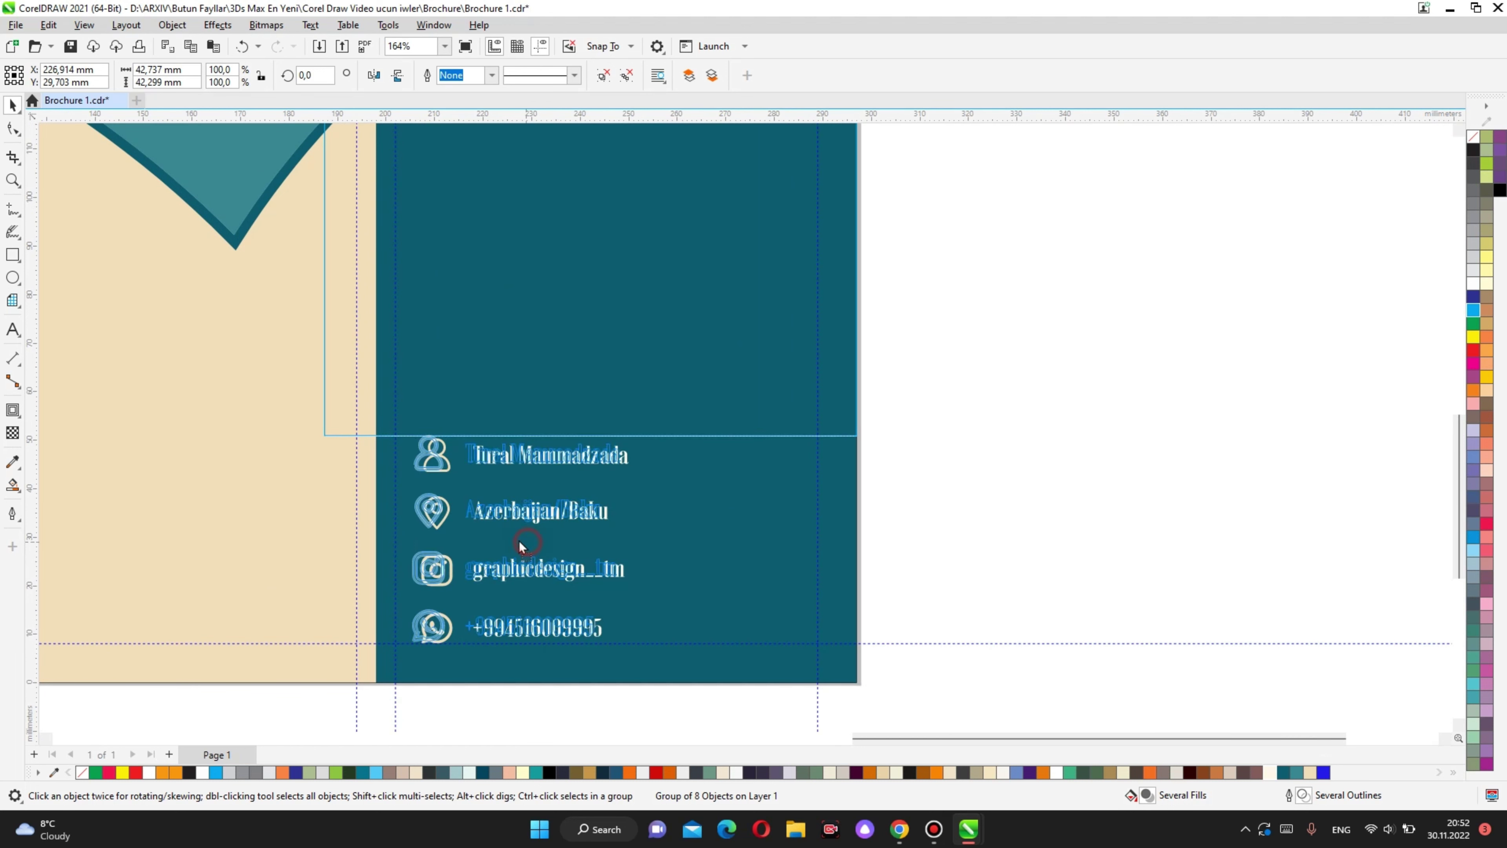
mouse_move(541, 549)
mouse_down()
mouse_move(515, 547)
mouse_move(605, 512)
mouse_up()
click(1089, 437)
scroll(621, 518, down, 3)
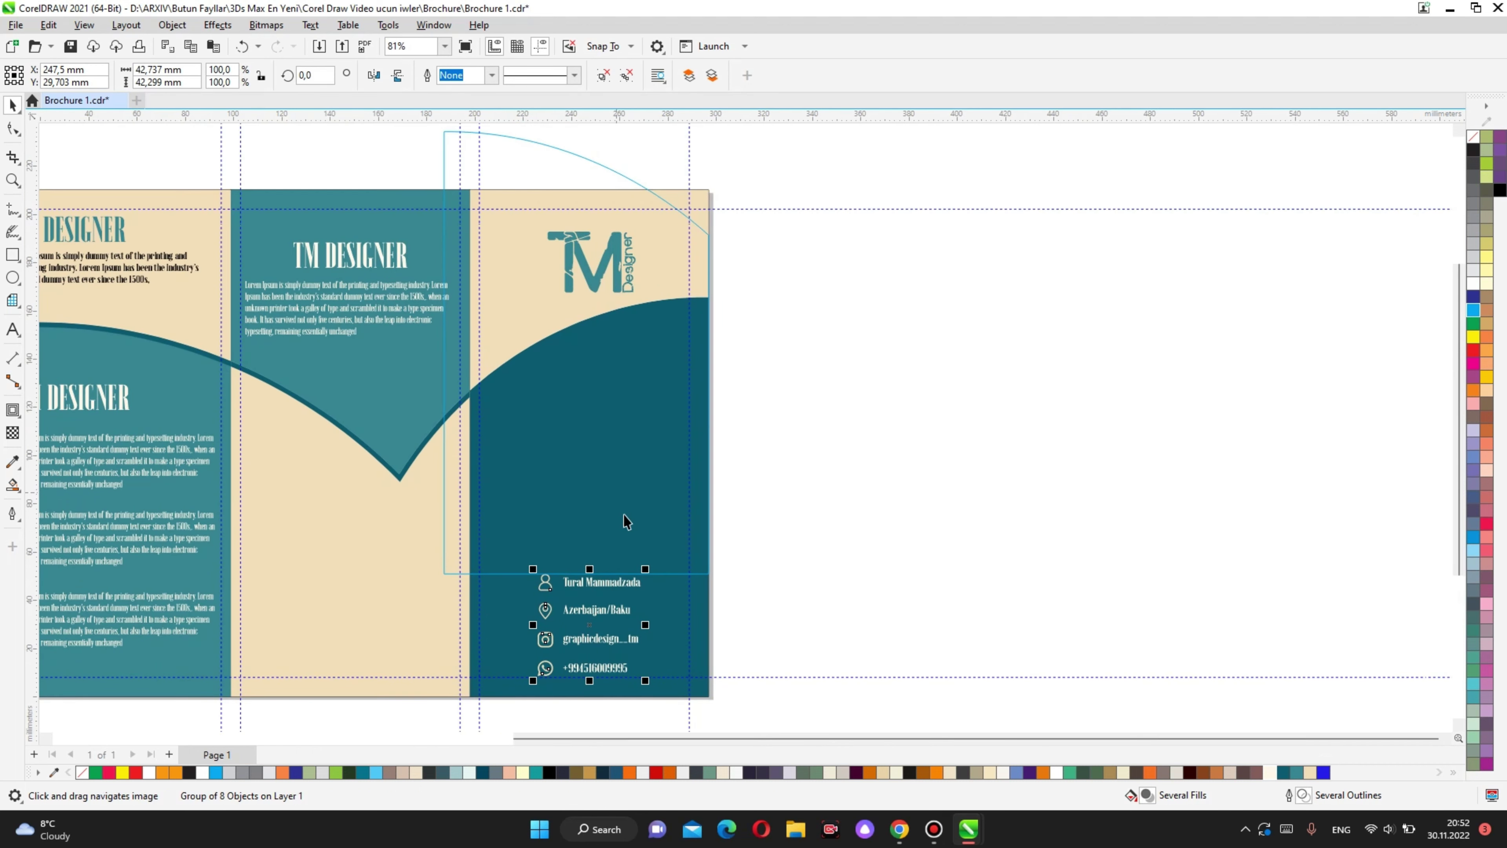
key(Escape)
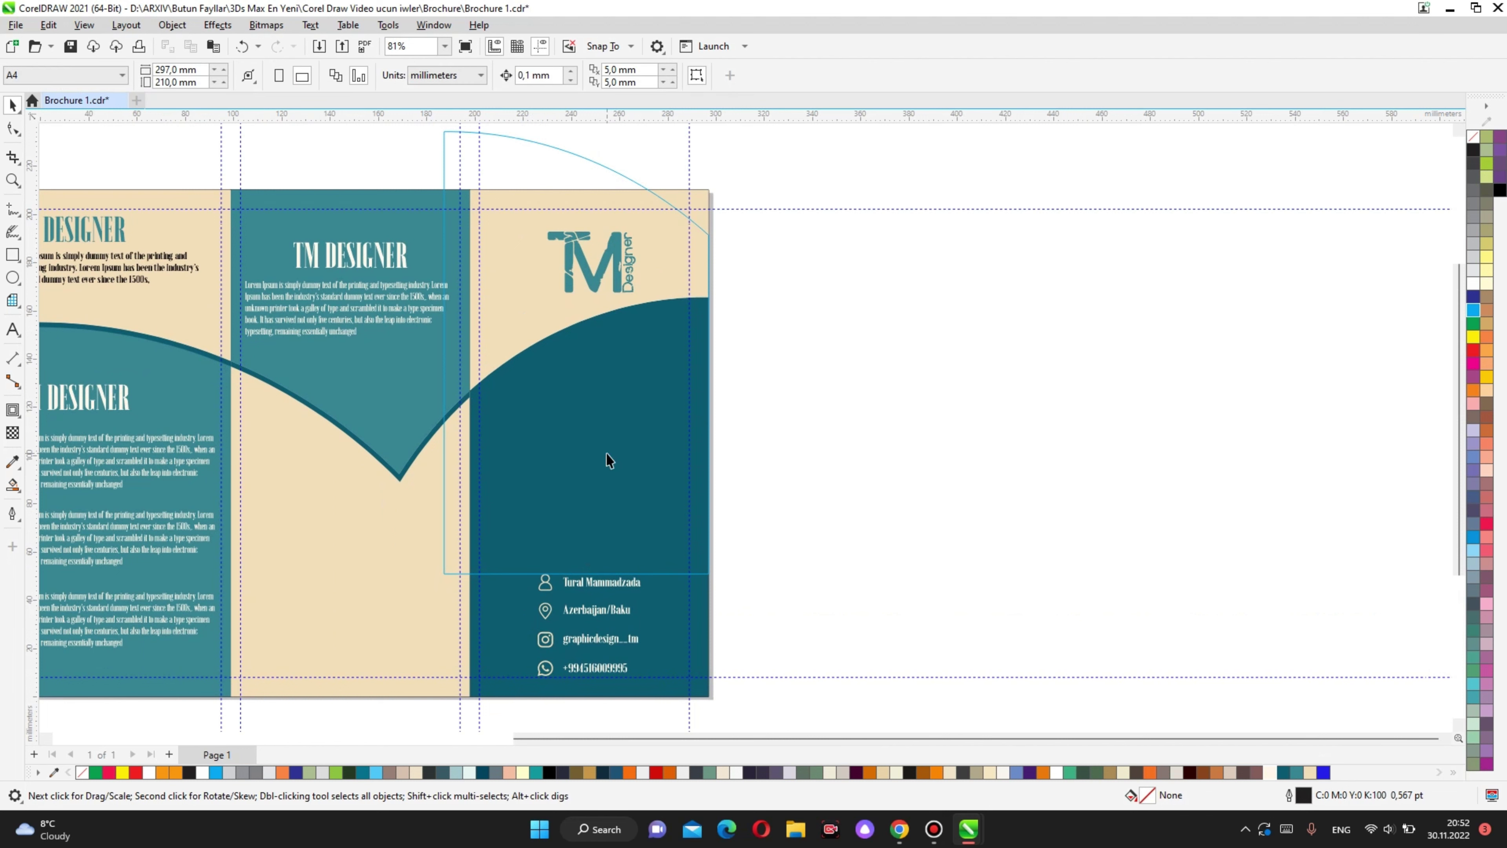
Trim the dark teal back panel with the cyan curve, then delete the curve
click(607, 453)
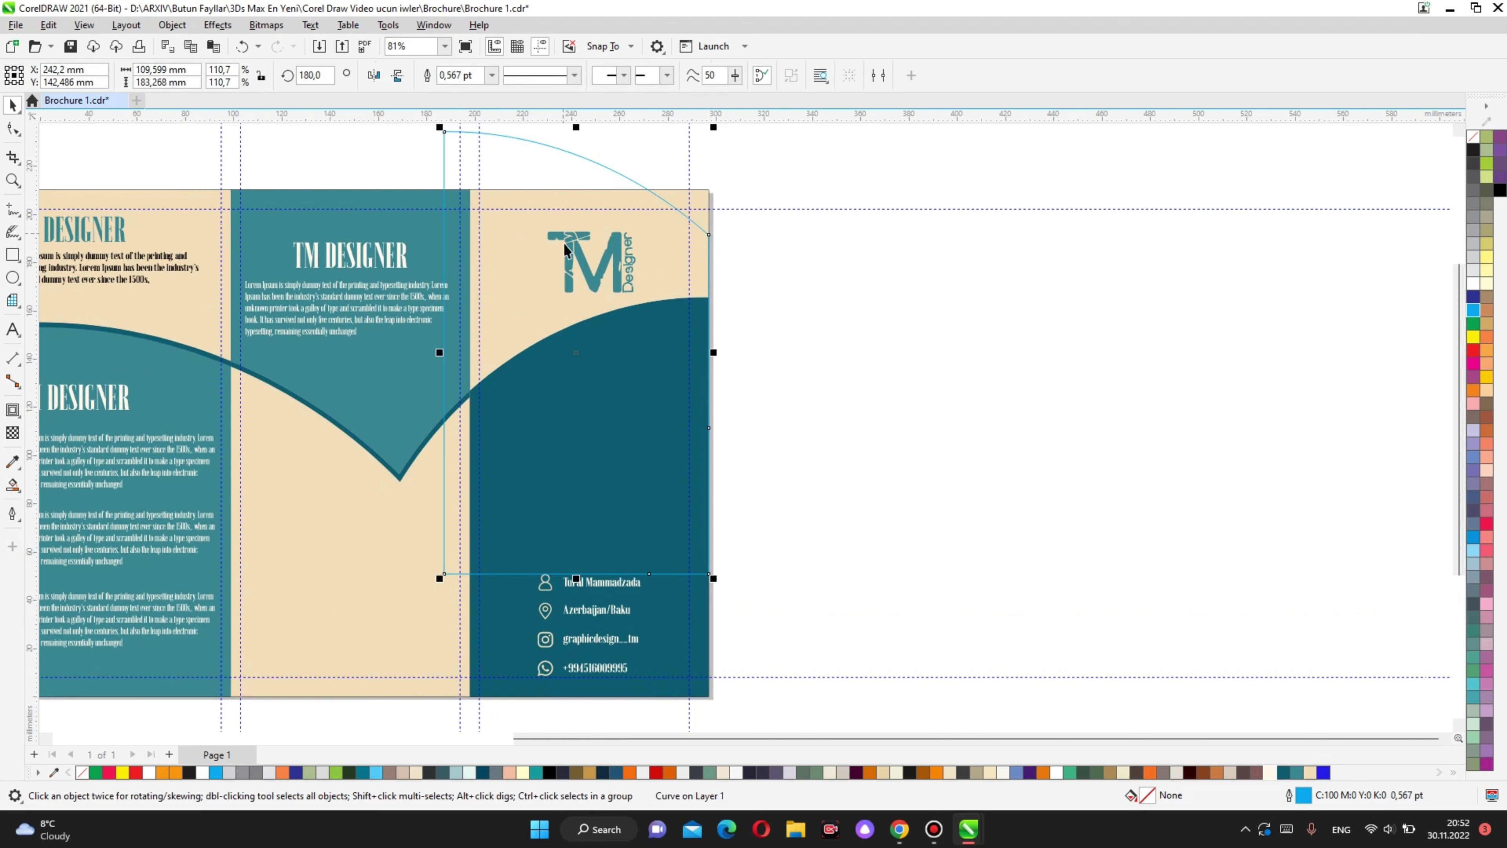
shift+click(670, 656)
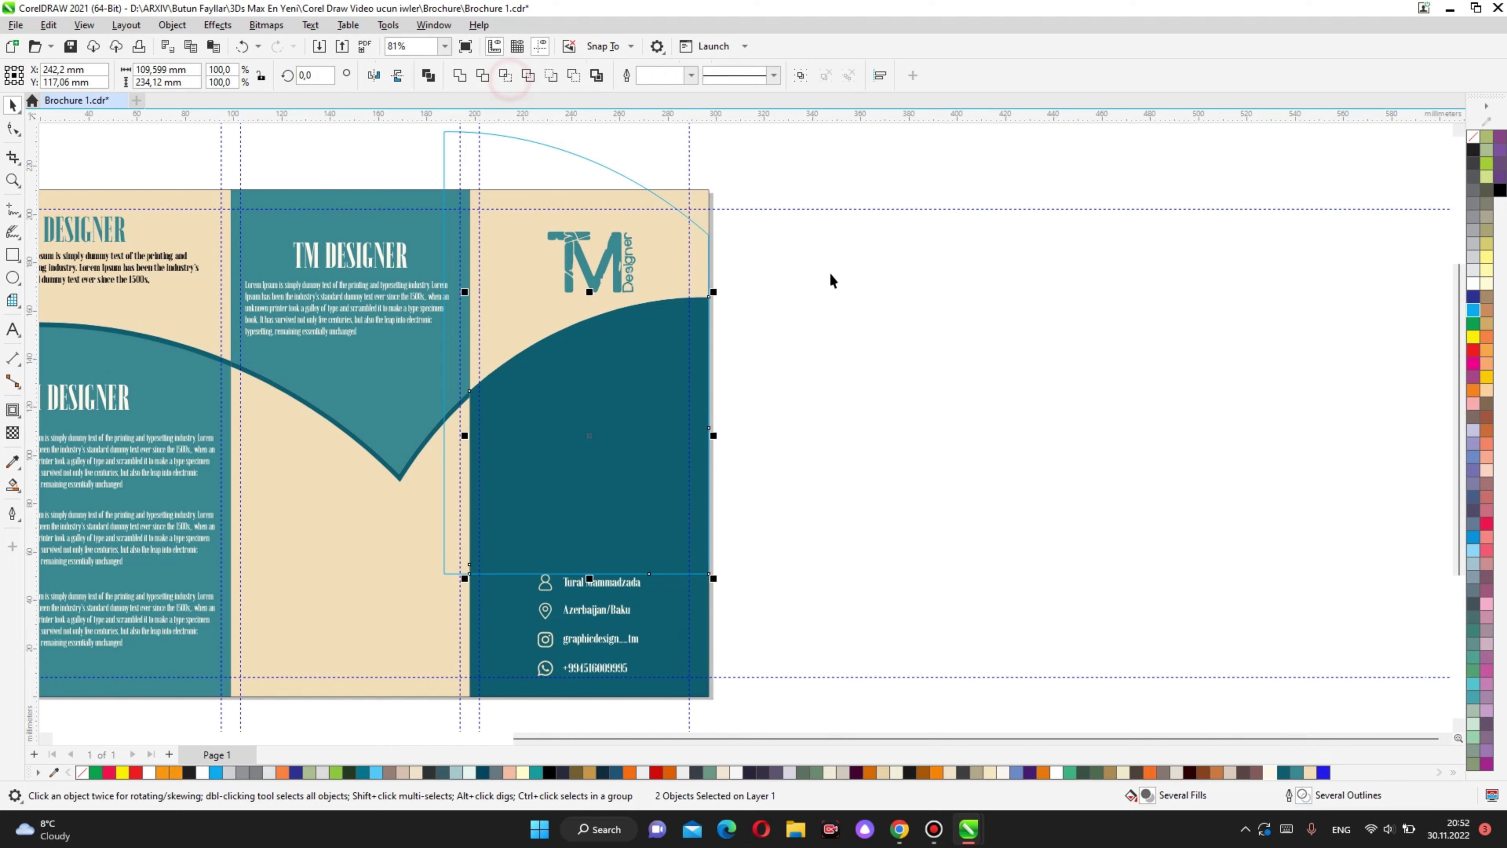
drag(601, 407, 903, 406)
key(Delete)
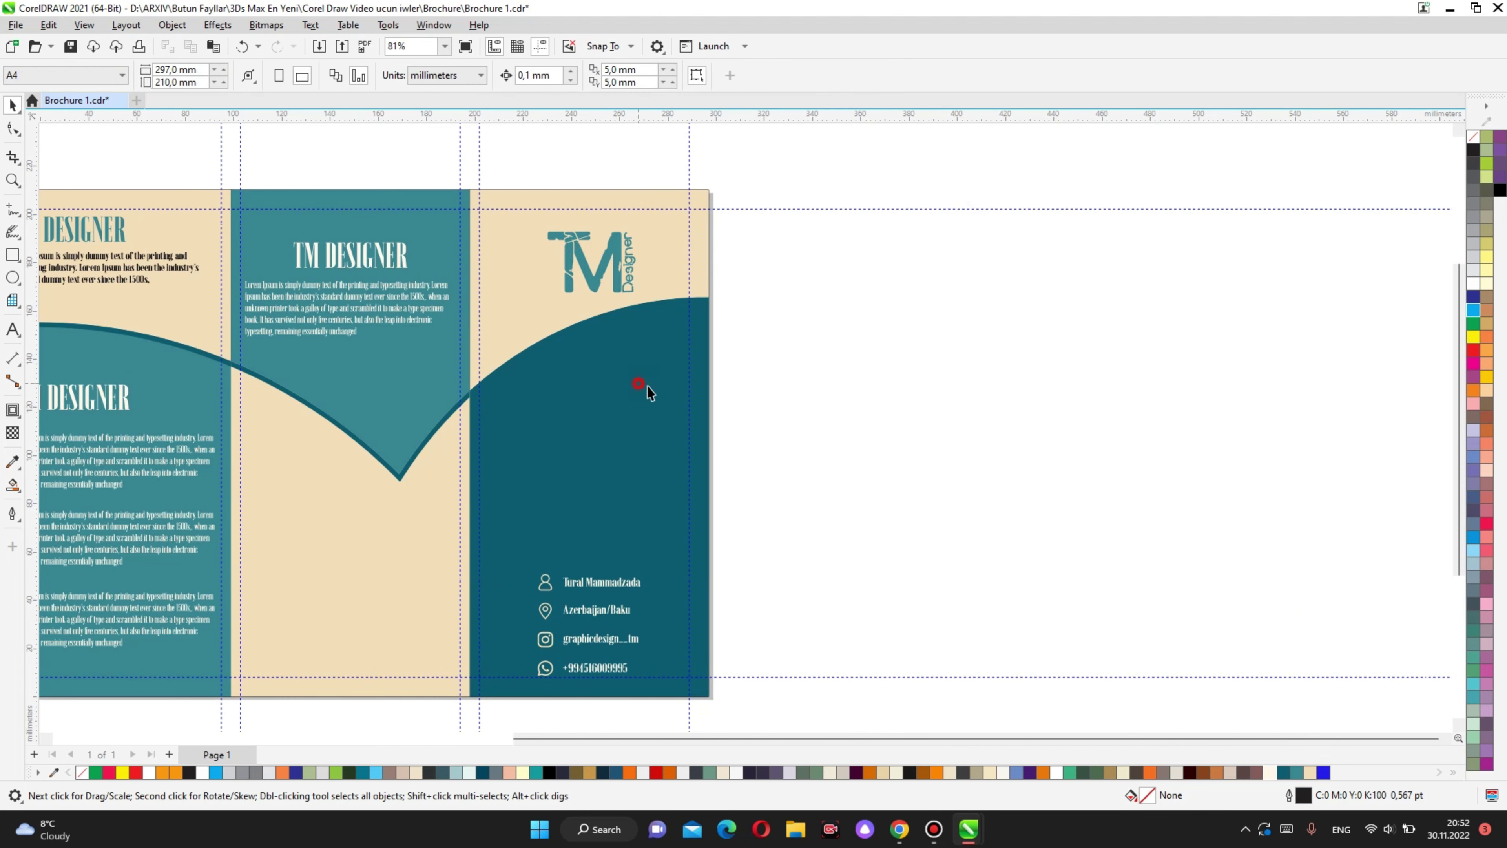
drag(643, 391, 870, 370)
key(ctrl+z)
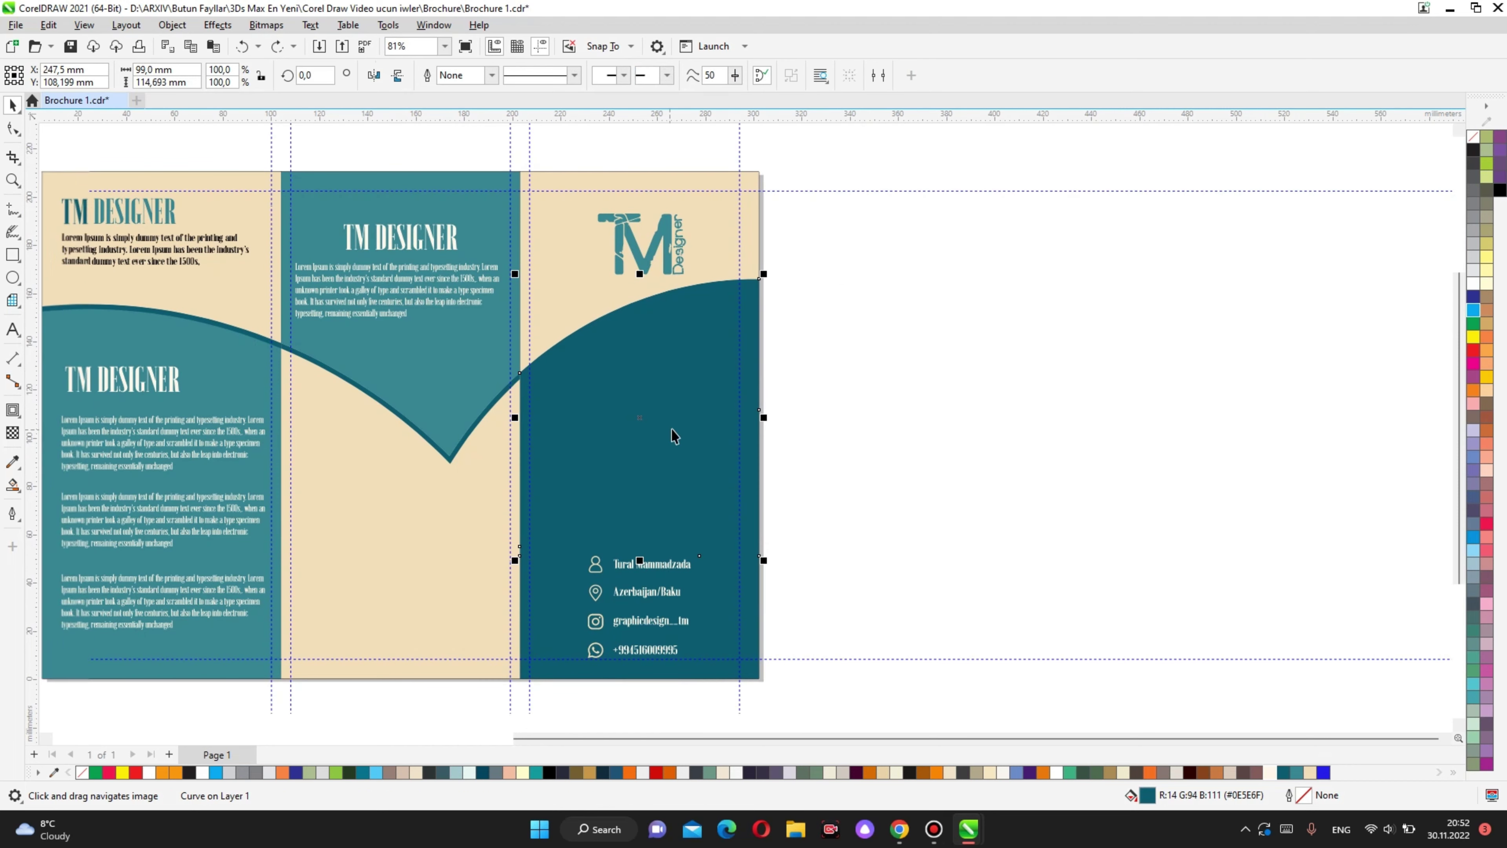
Fill the upper piece of the back panel with the lighter teal swatch
click(1313, 771)
click(1297, 772)
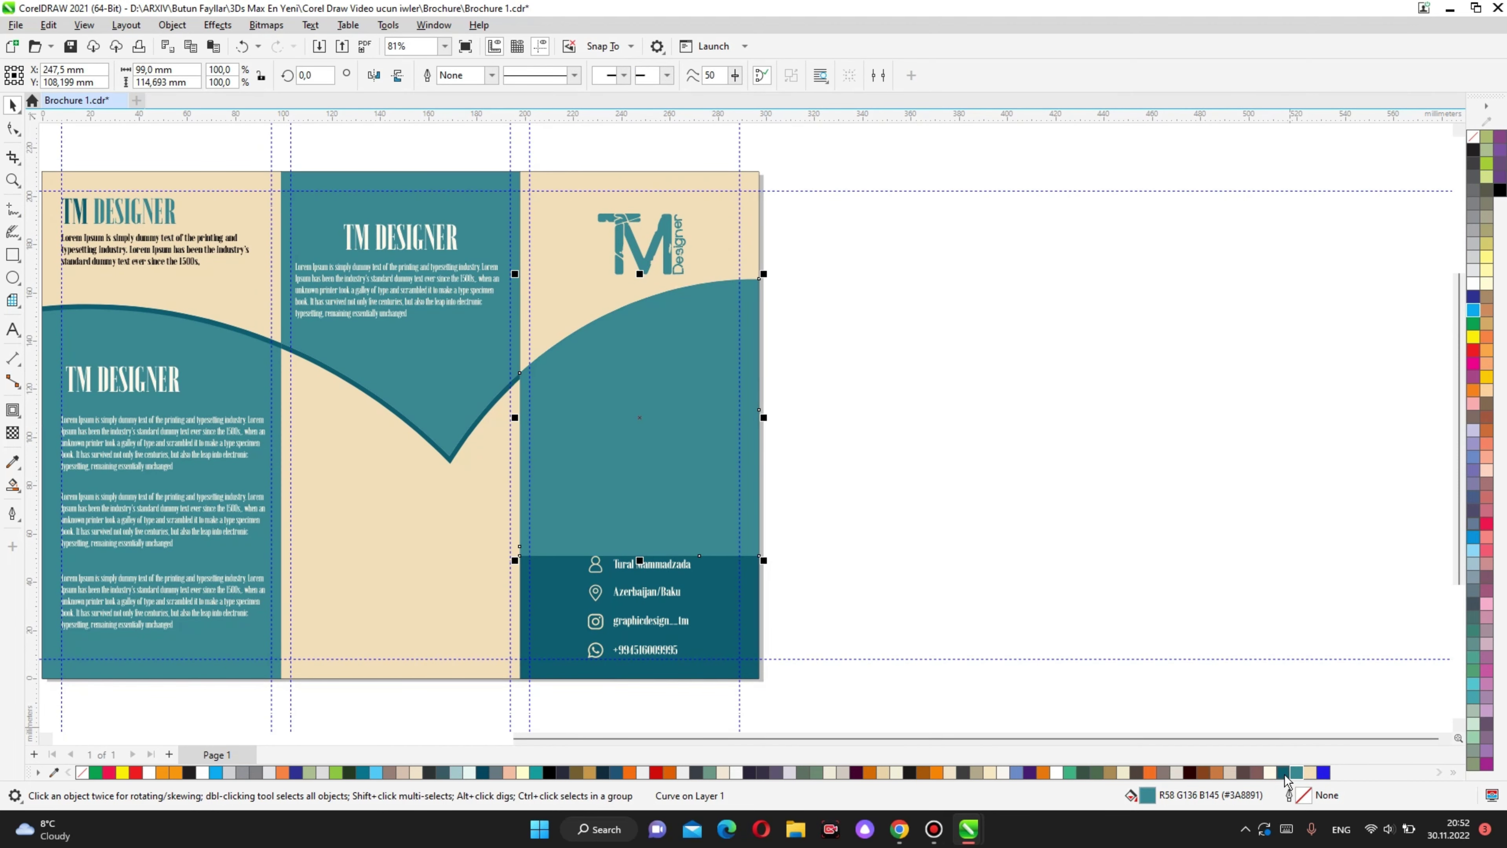
click(1284, 772)
click(1297, 772)
click(960, 374)
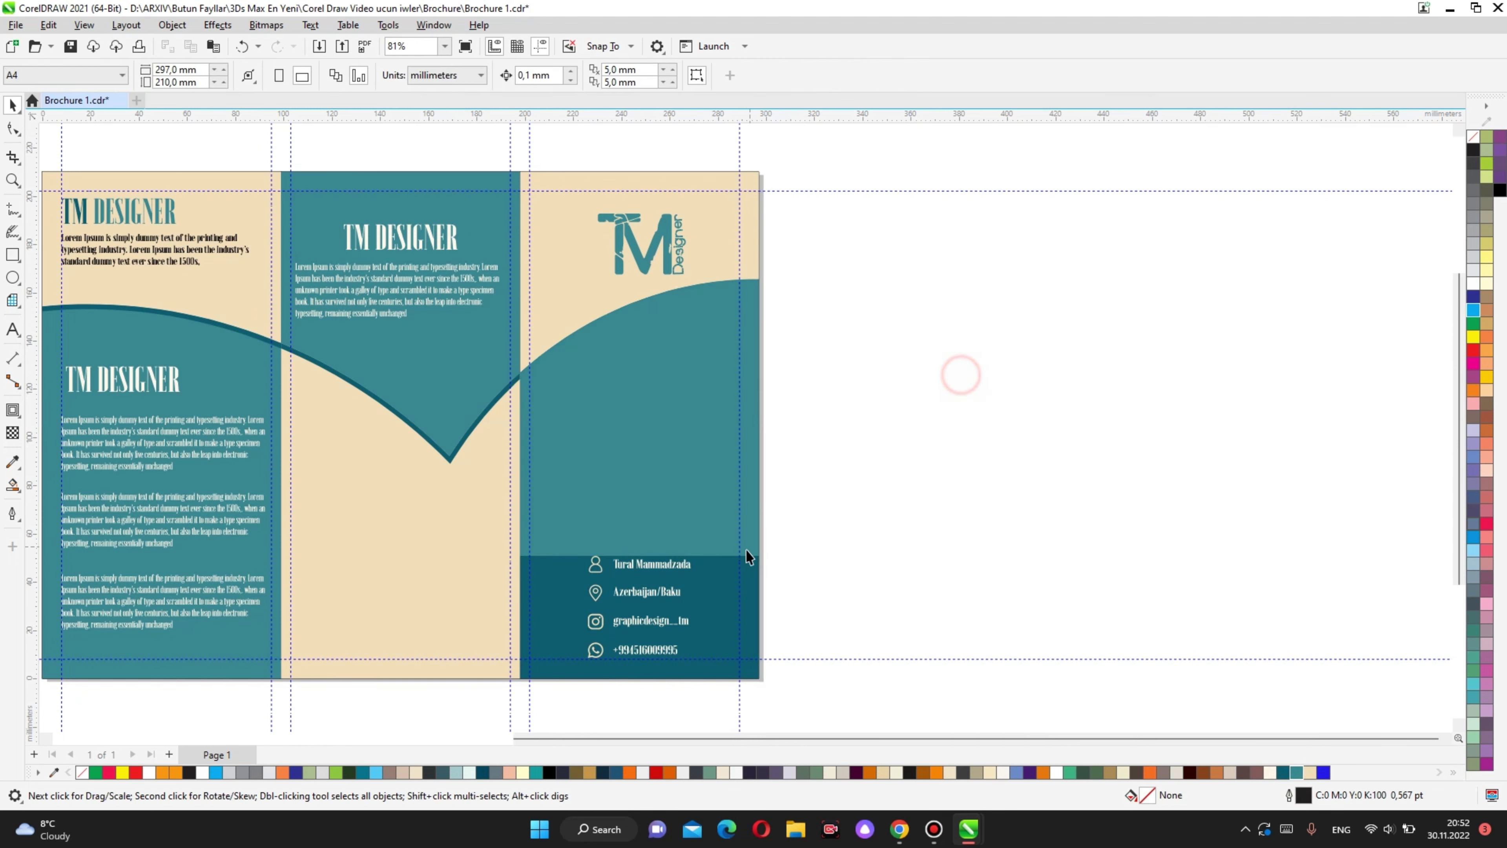
scroll(644, 603, up, 3)
scroll(697, 564, down, 2)
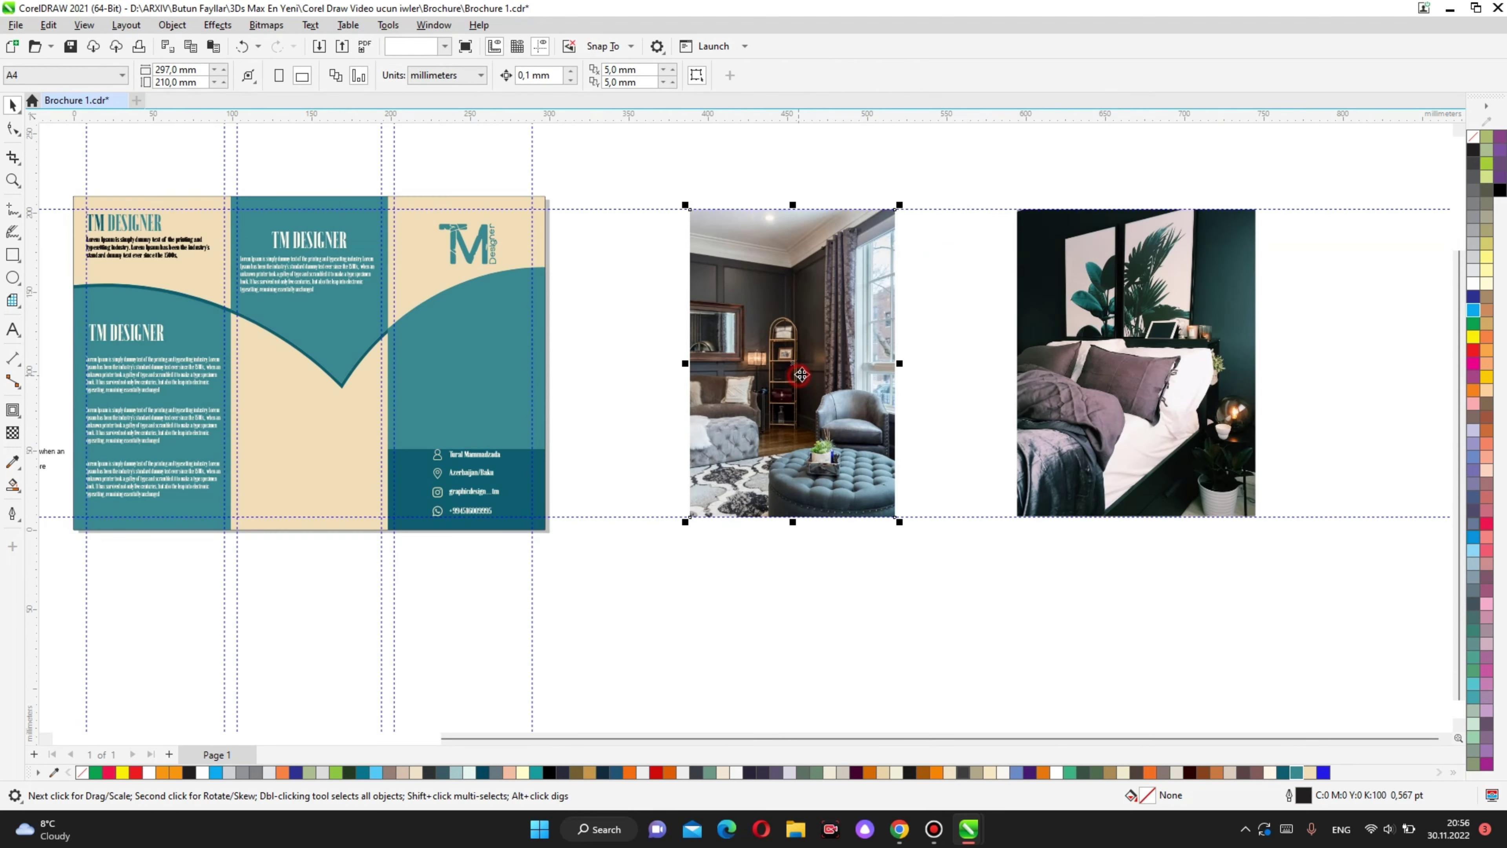
Make the living-room photo greyscale using Hue/Saturation/Lightness with Saturation at -100
drag(802, 374, 683, 403)
scroll(425, 416, up, 1)
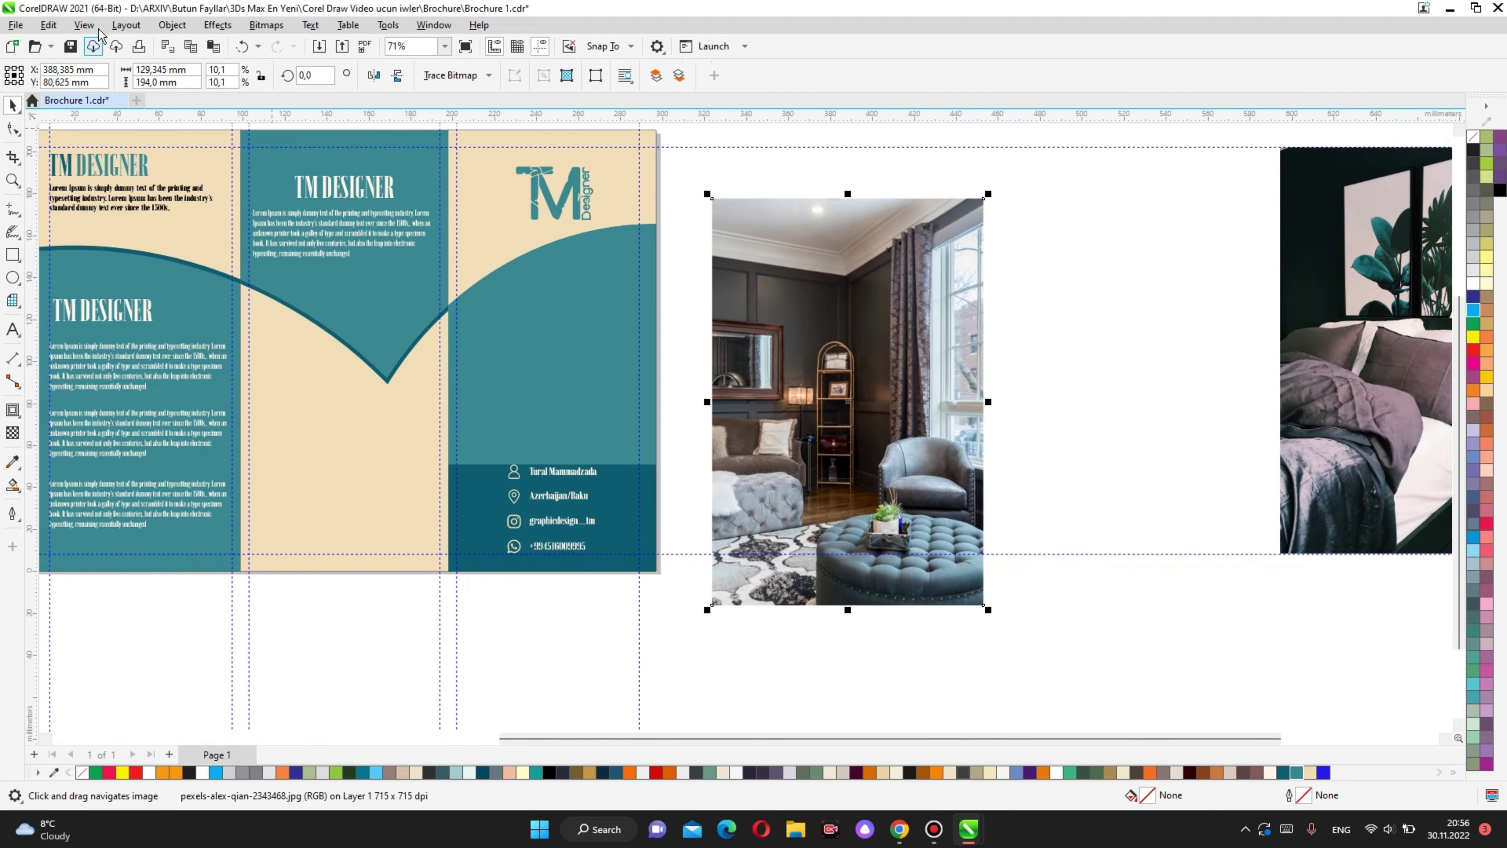
click(173, 25)
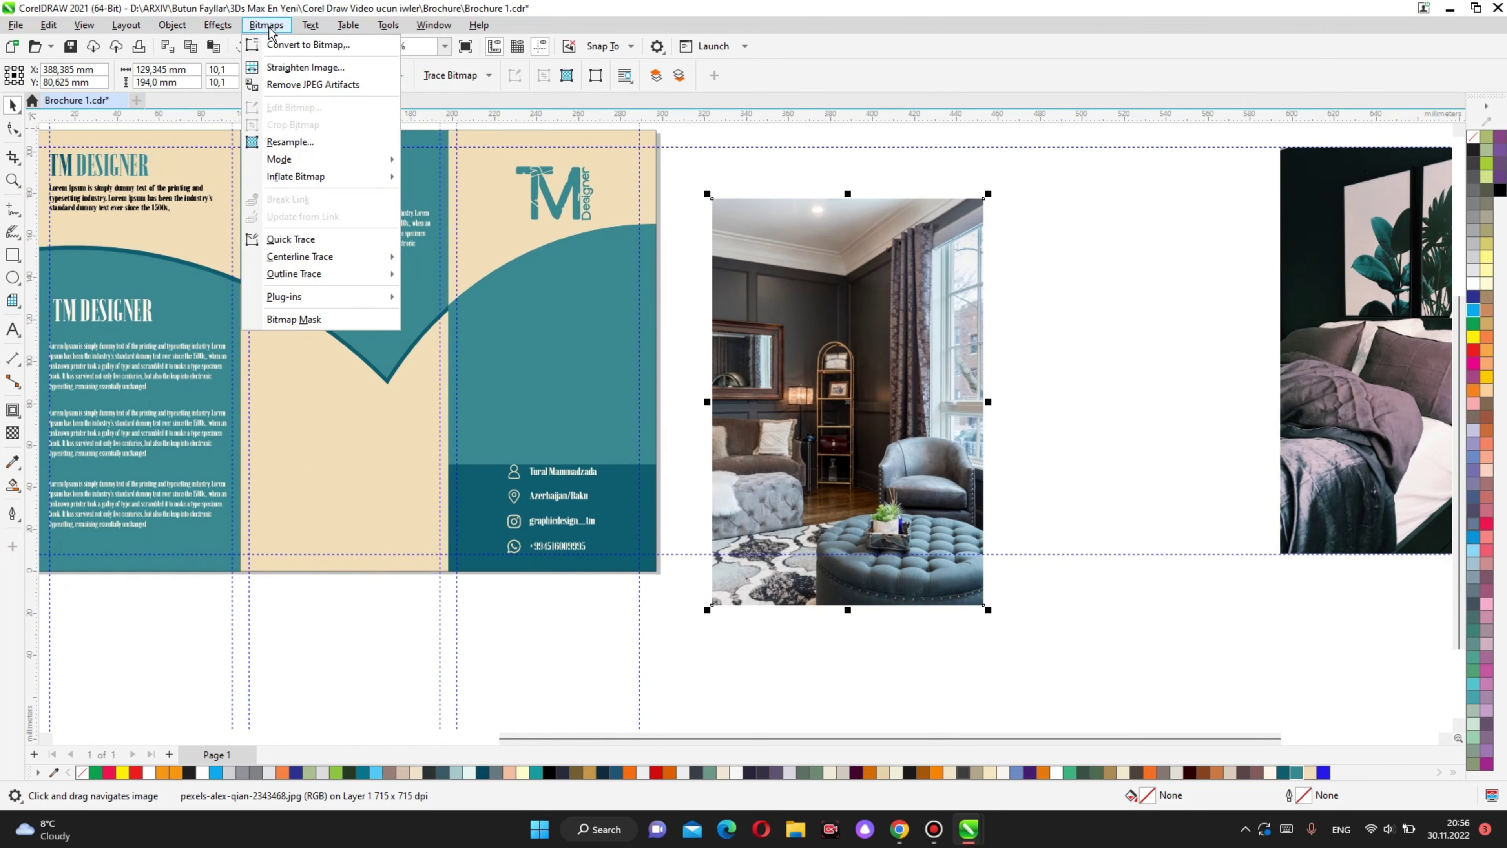
mouse_move(216, 25)
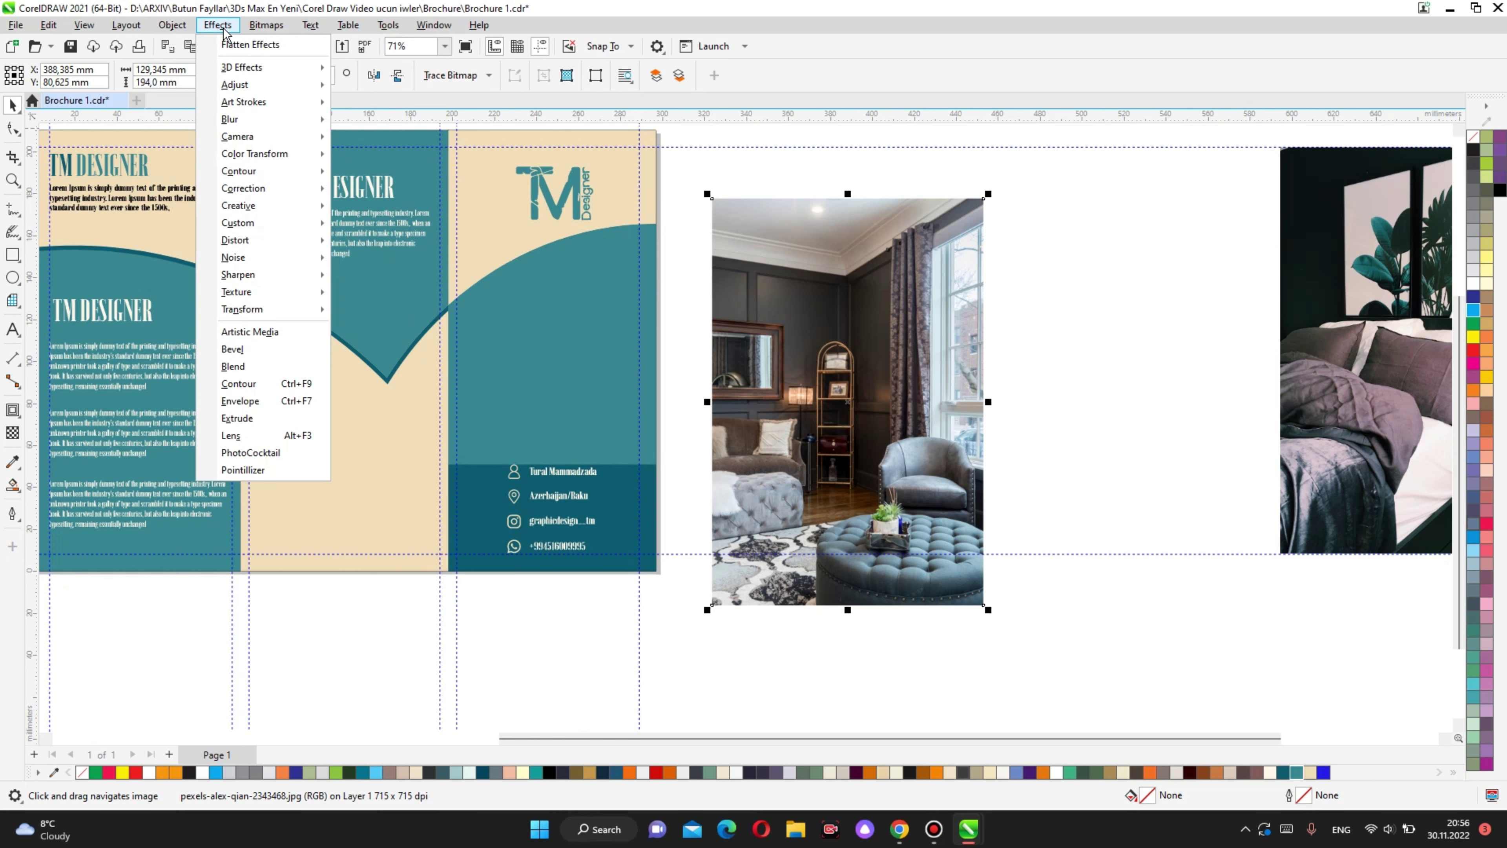
mouse_move(235, 85)
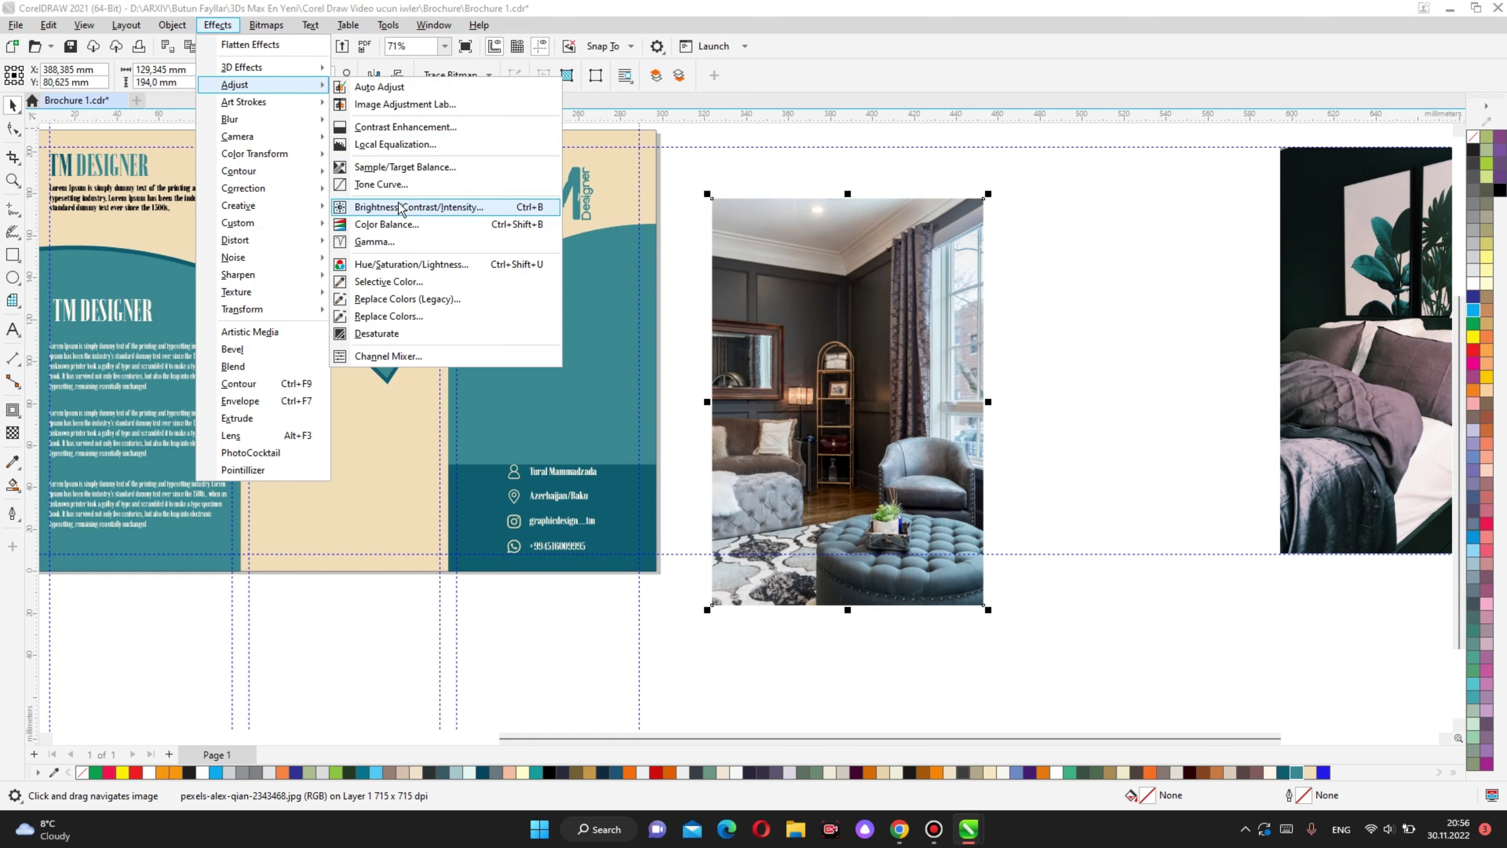
click(403, 264)
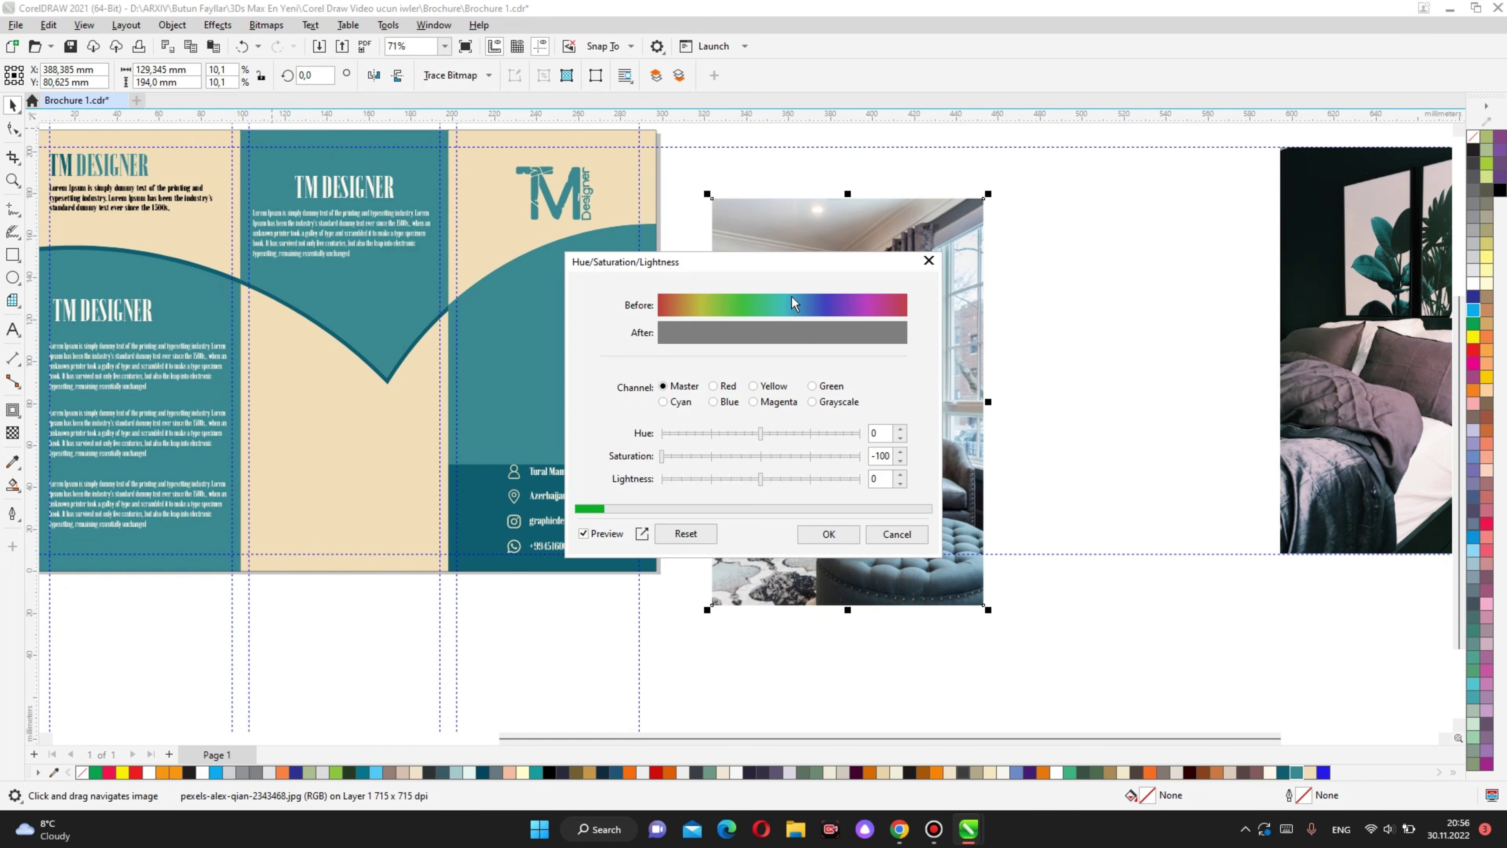
drag(763, 261, 450, 244)
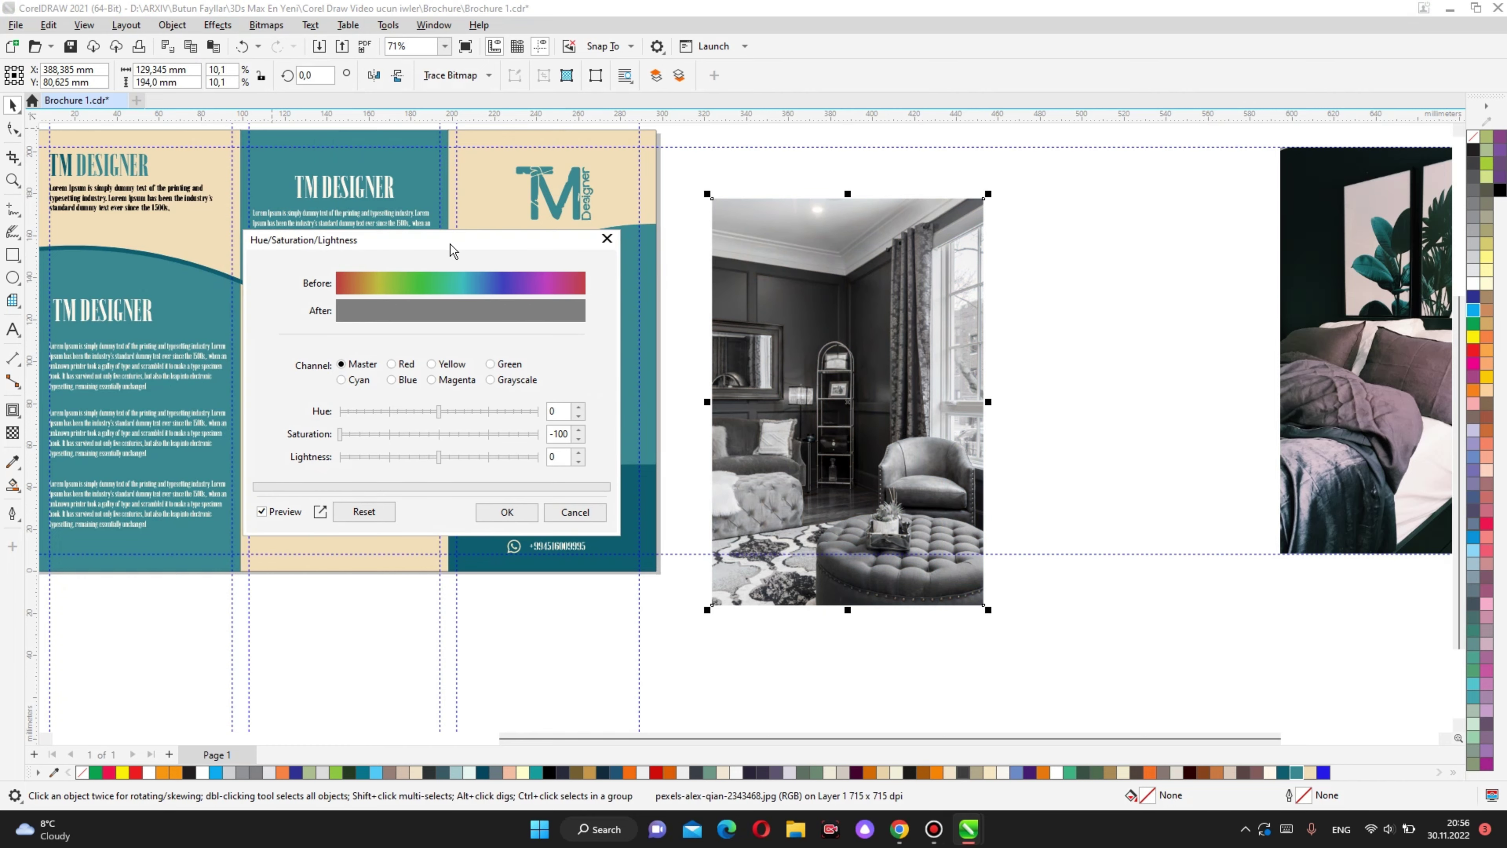
click(505, 513)
PowerClip the room photo into the beige M-shape, sizing its contents to about 105 × 158 mm
right_click(881, 330)
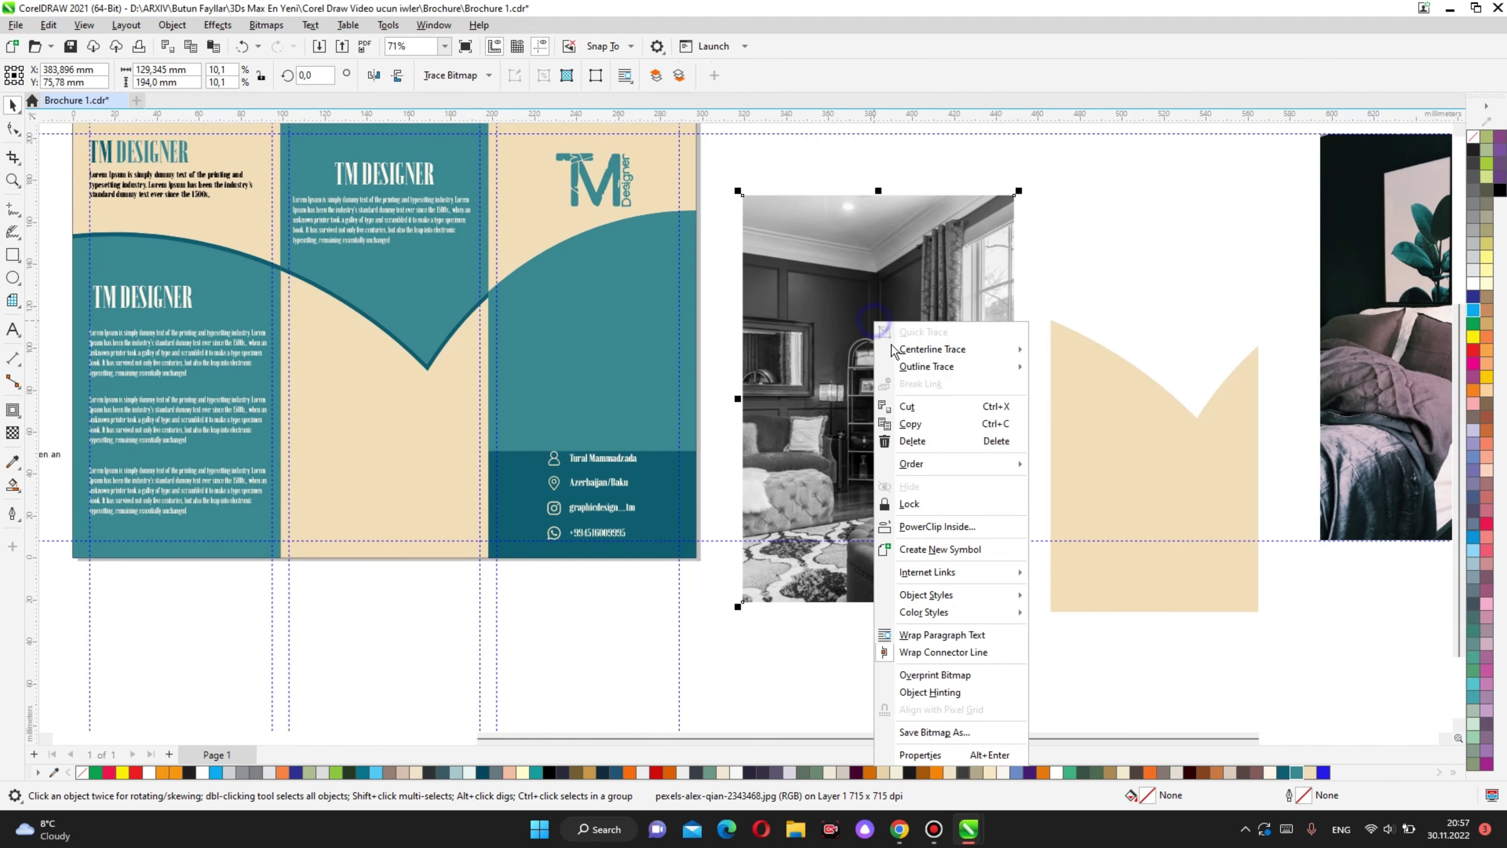
click(914, 522)
click(1132, 455)
drag(1133, 455, 844, 347)
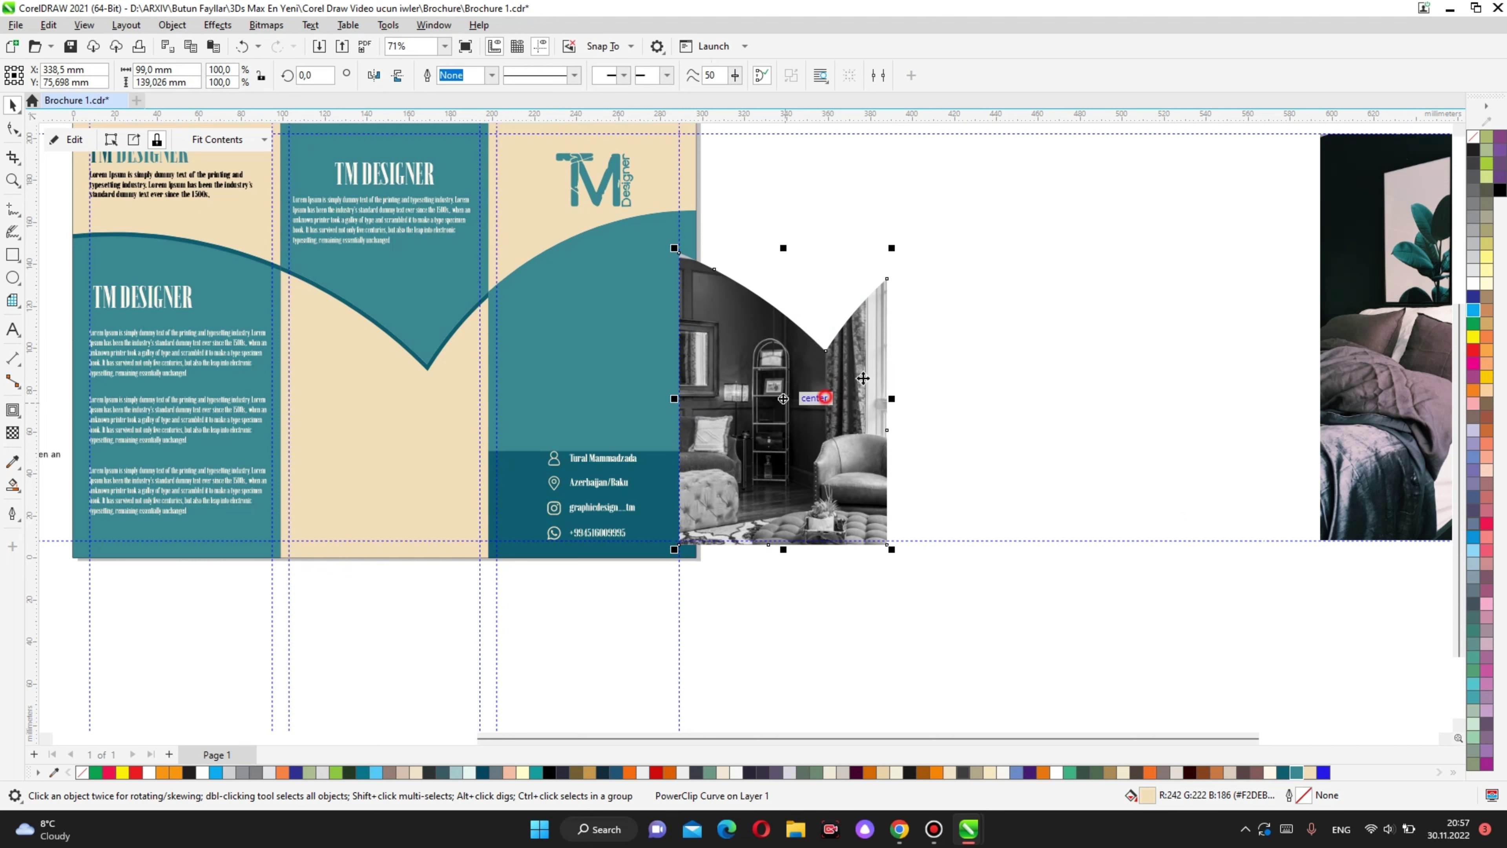
click(74, 141)
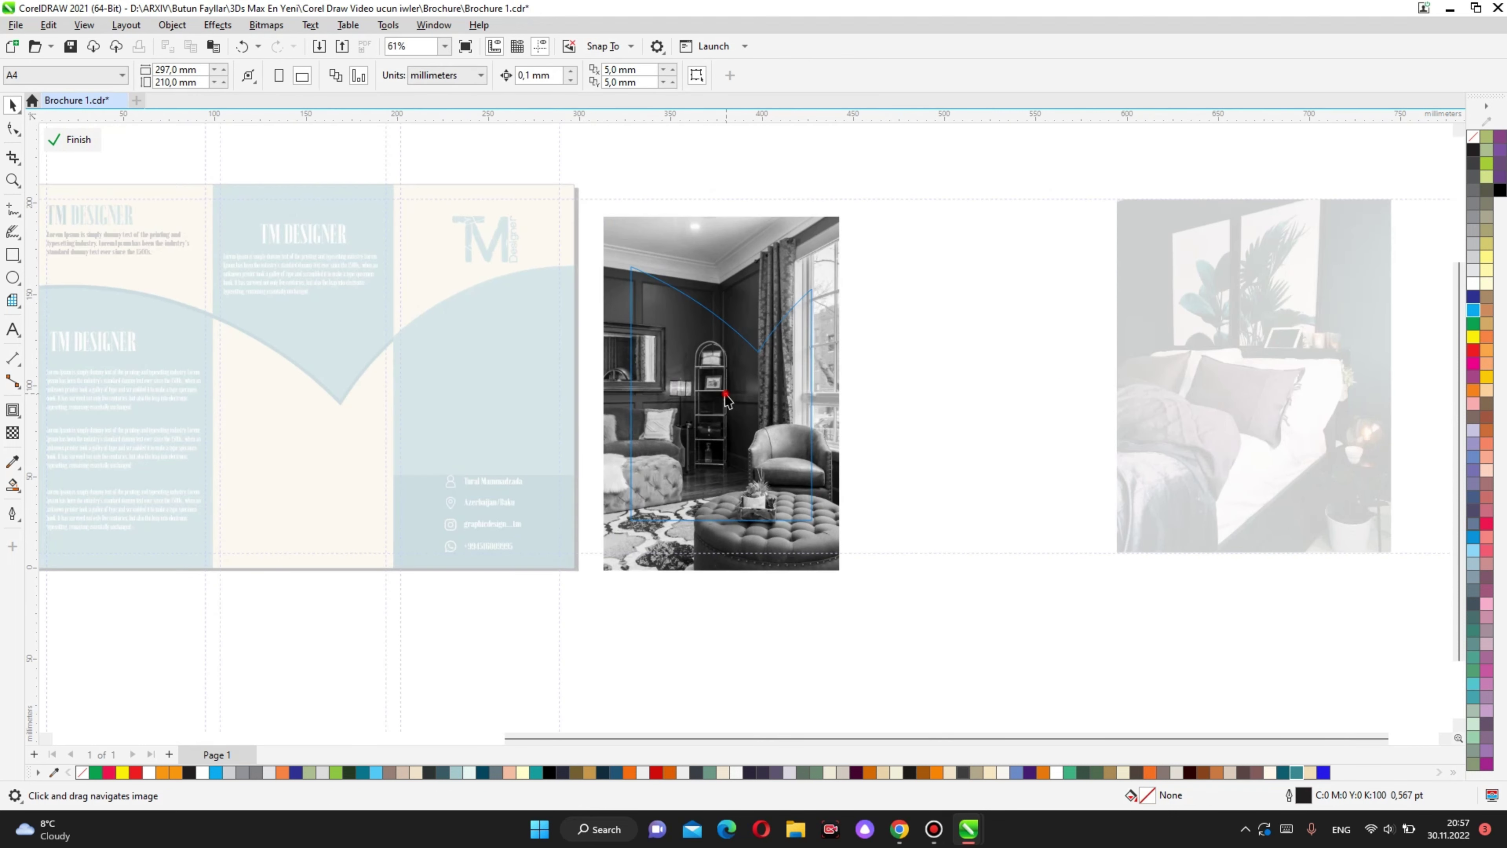
drag(853, 198, 840, 232)
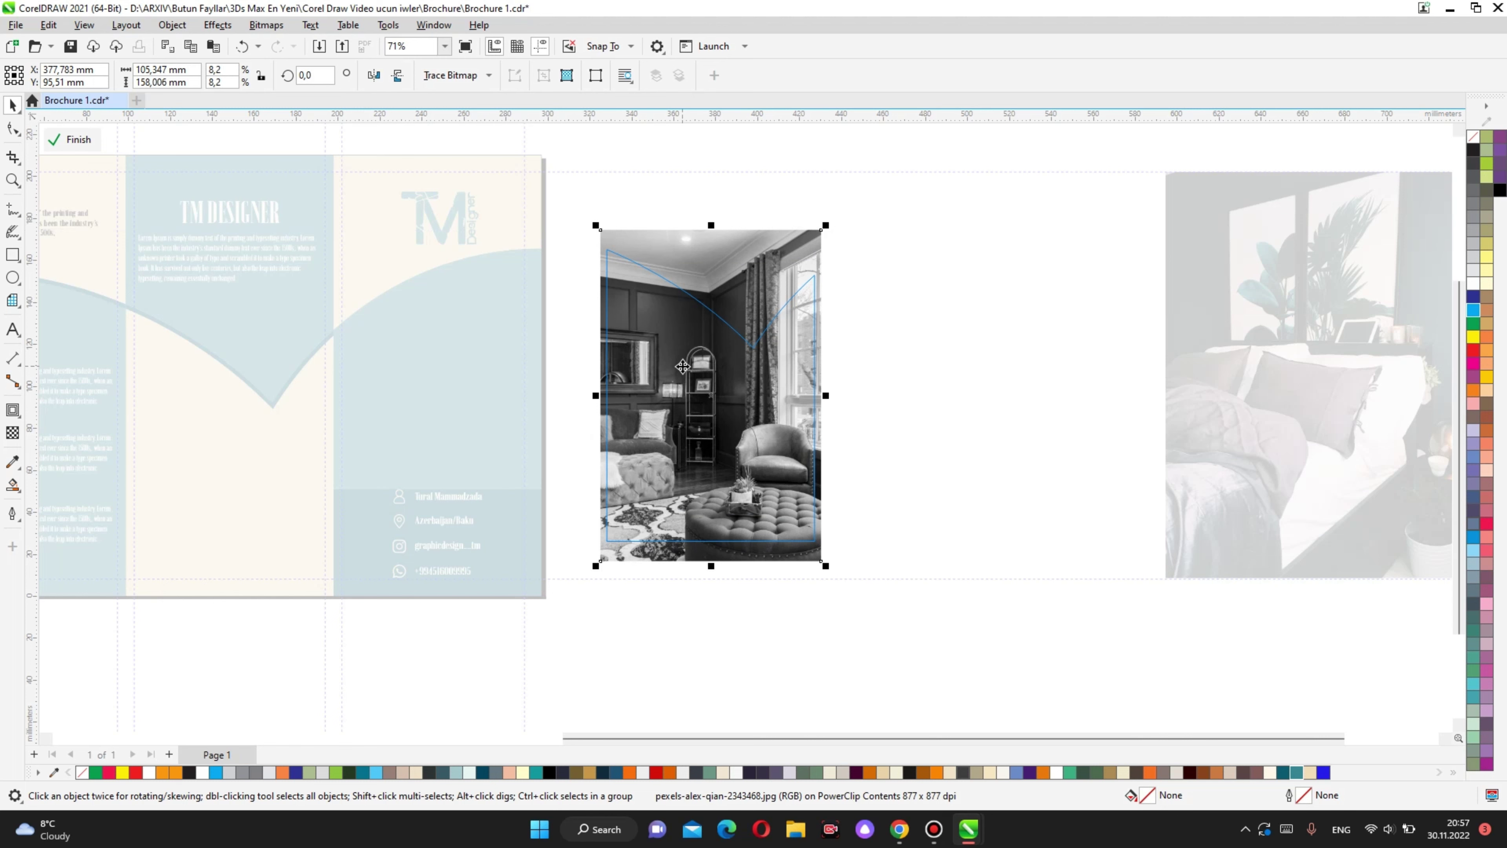
drag(683, 367, 684, 363)
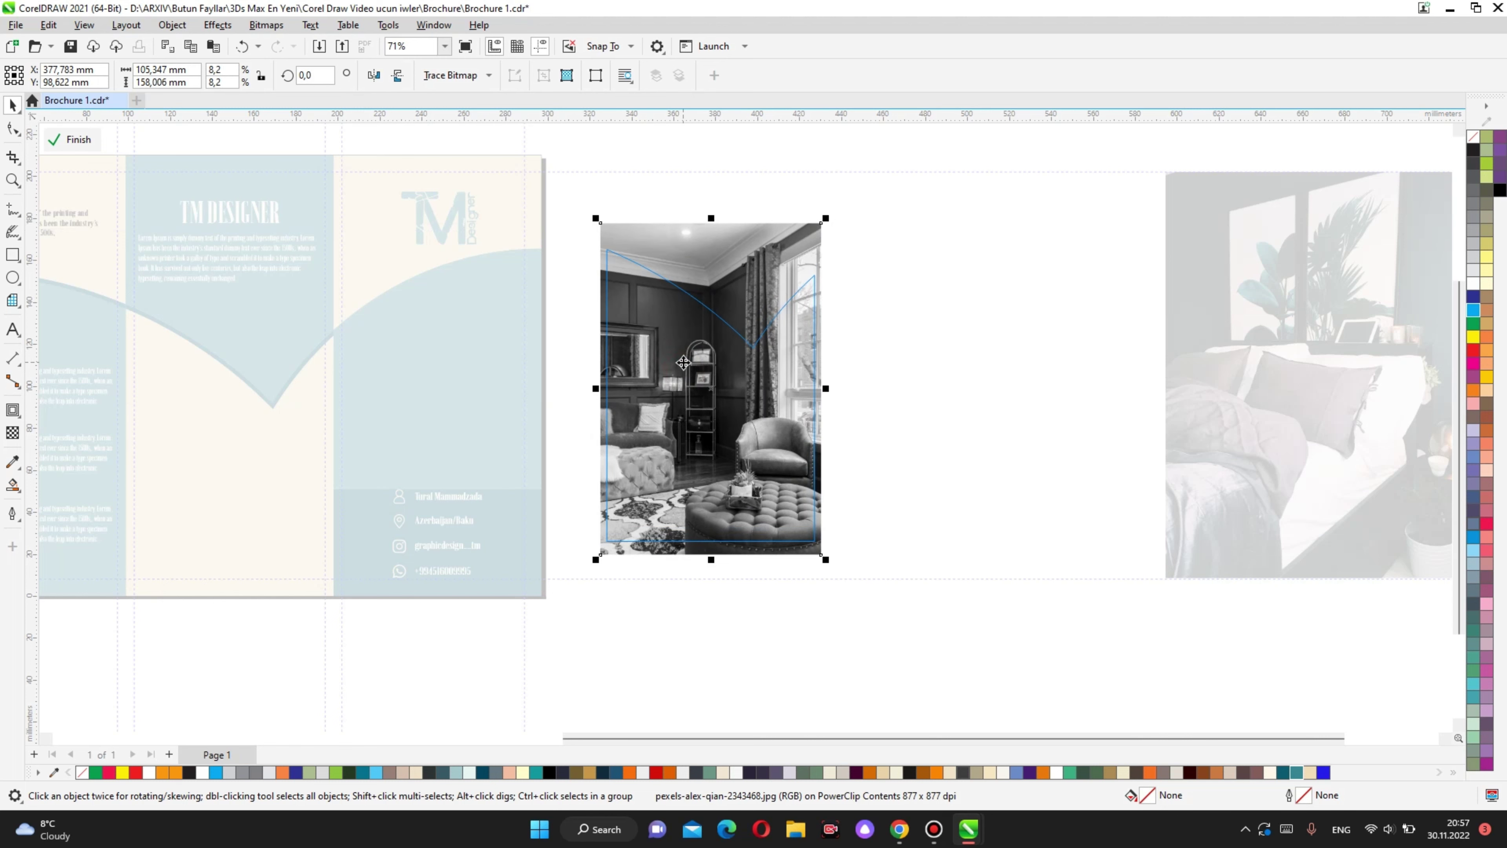
click(55, 142)
scroll(935, 416, left, 3)
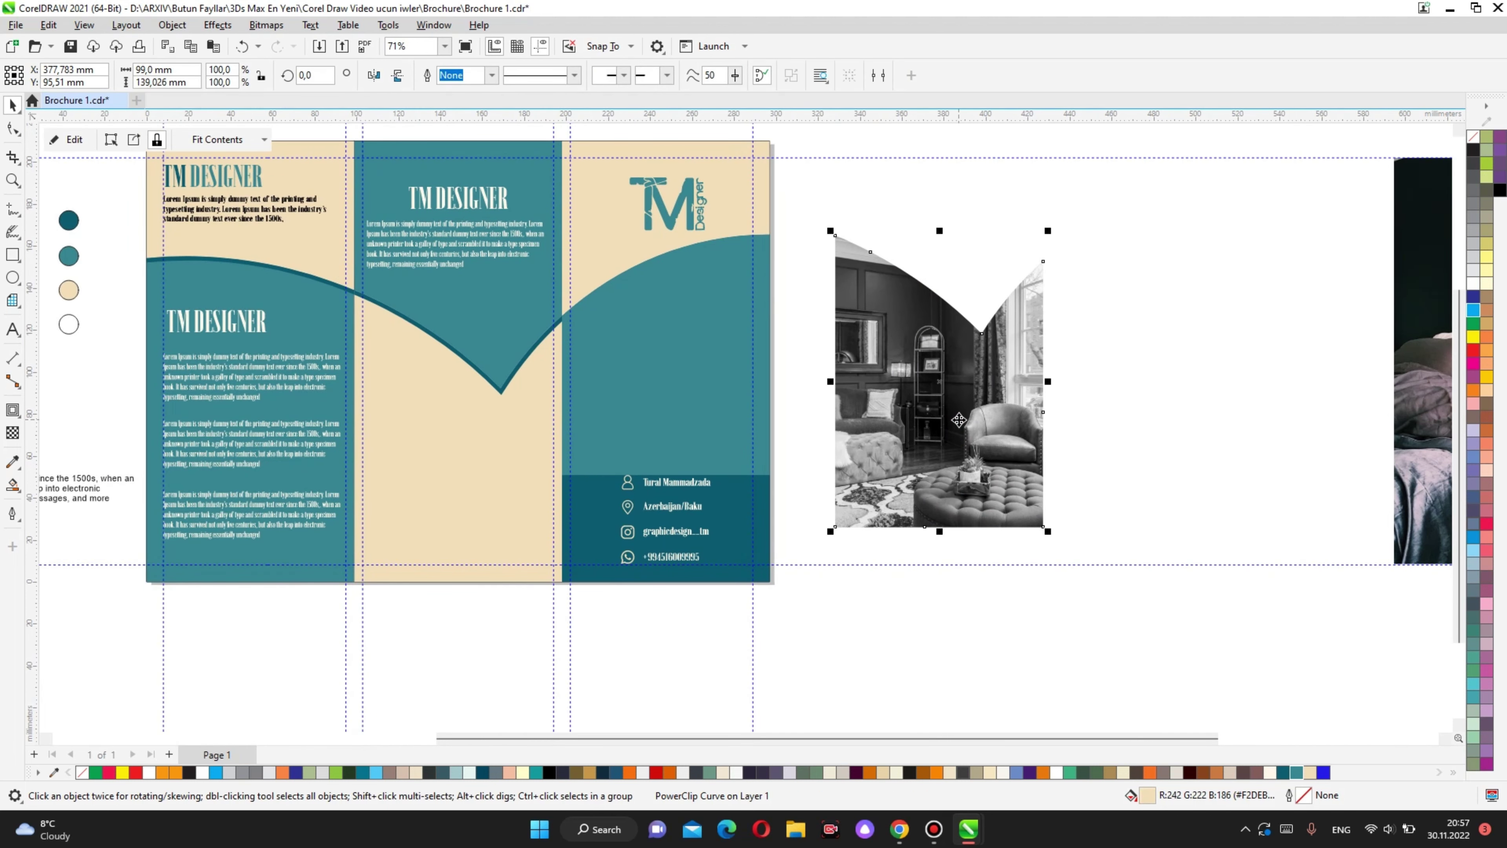
Lay the beige M-shape over the photo and make it about 51% transparent
drag(464, 433, 936, 407)
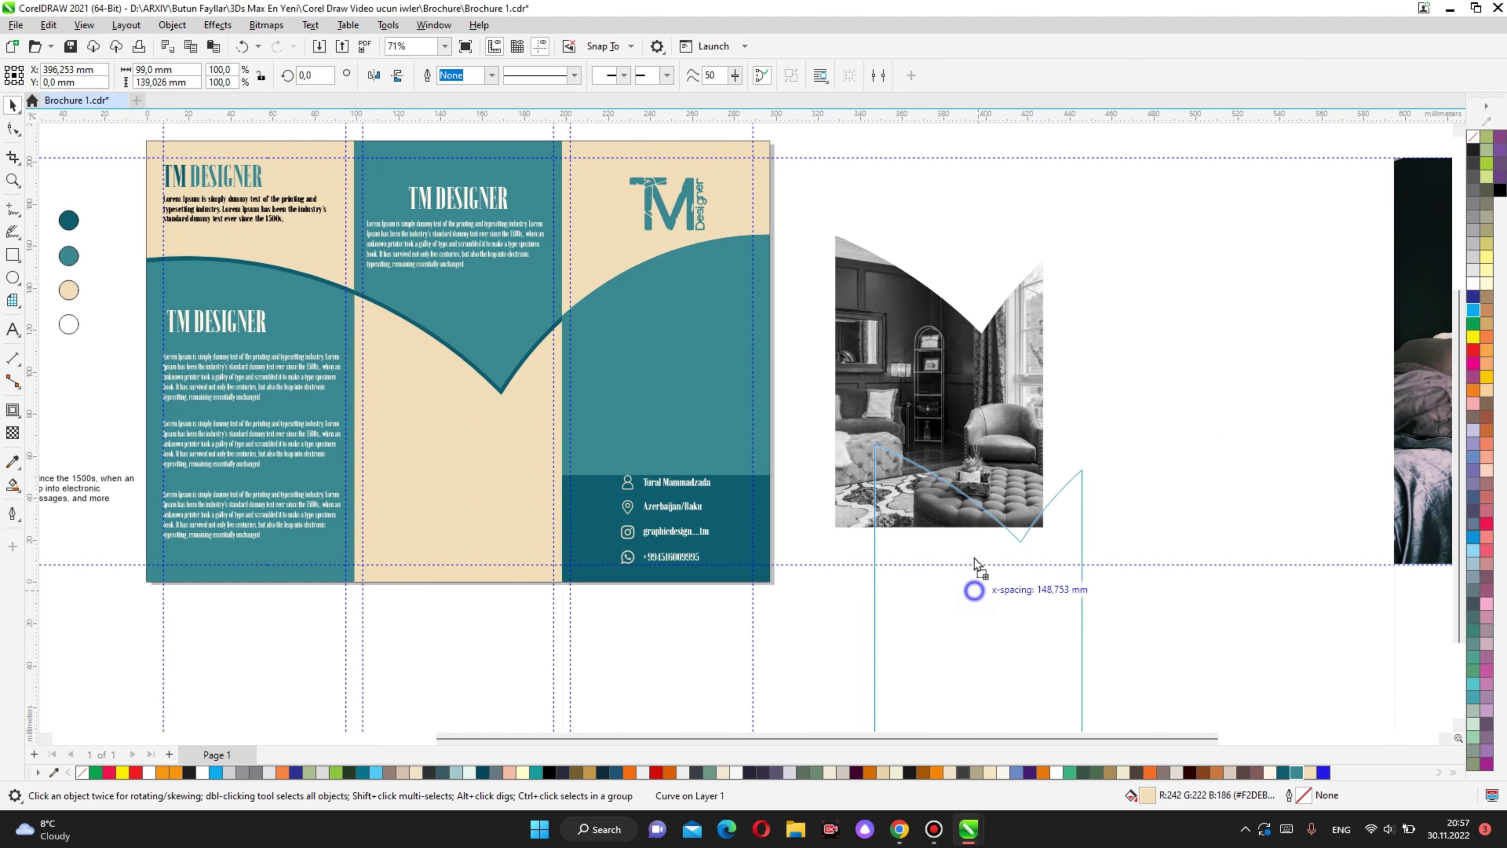
drag(936, 407, 983, 432)
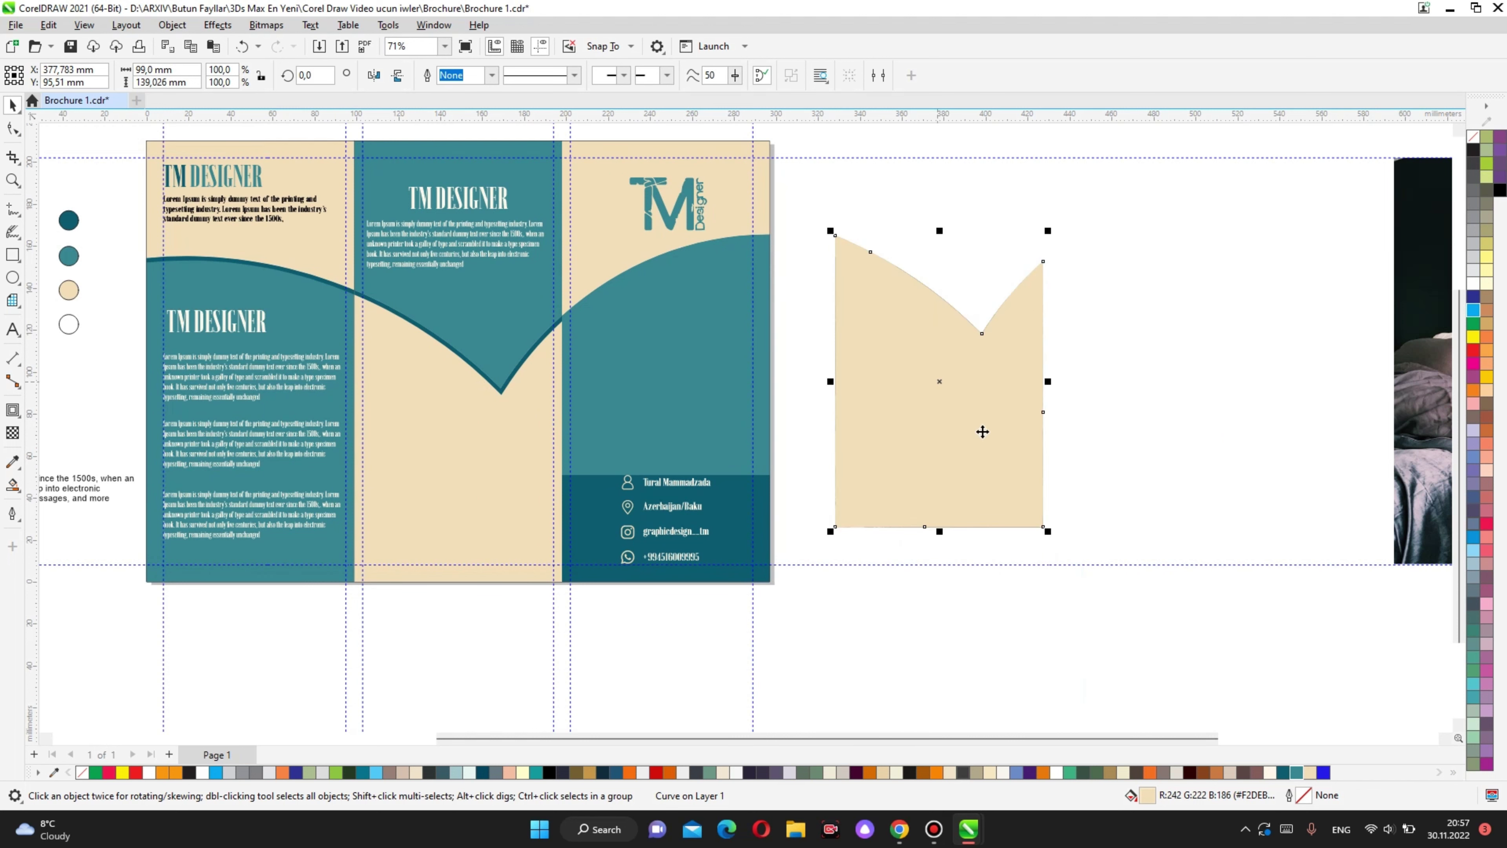
click(926, 522)
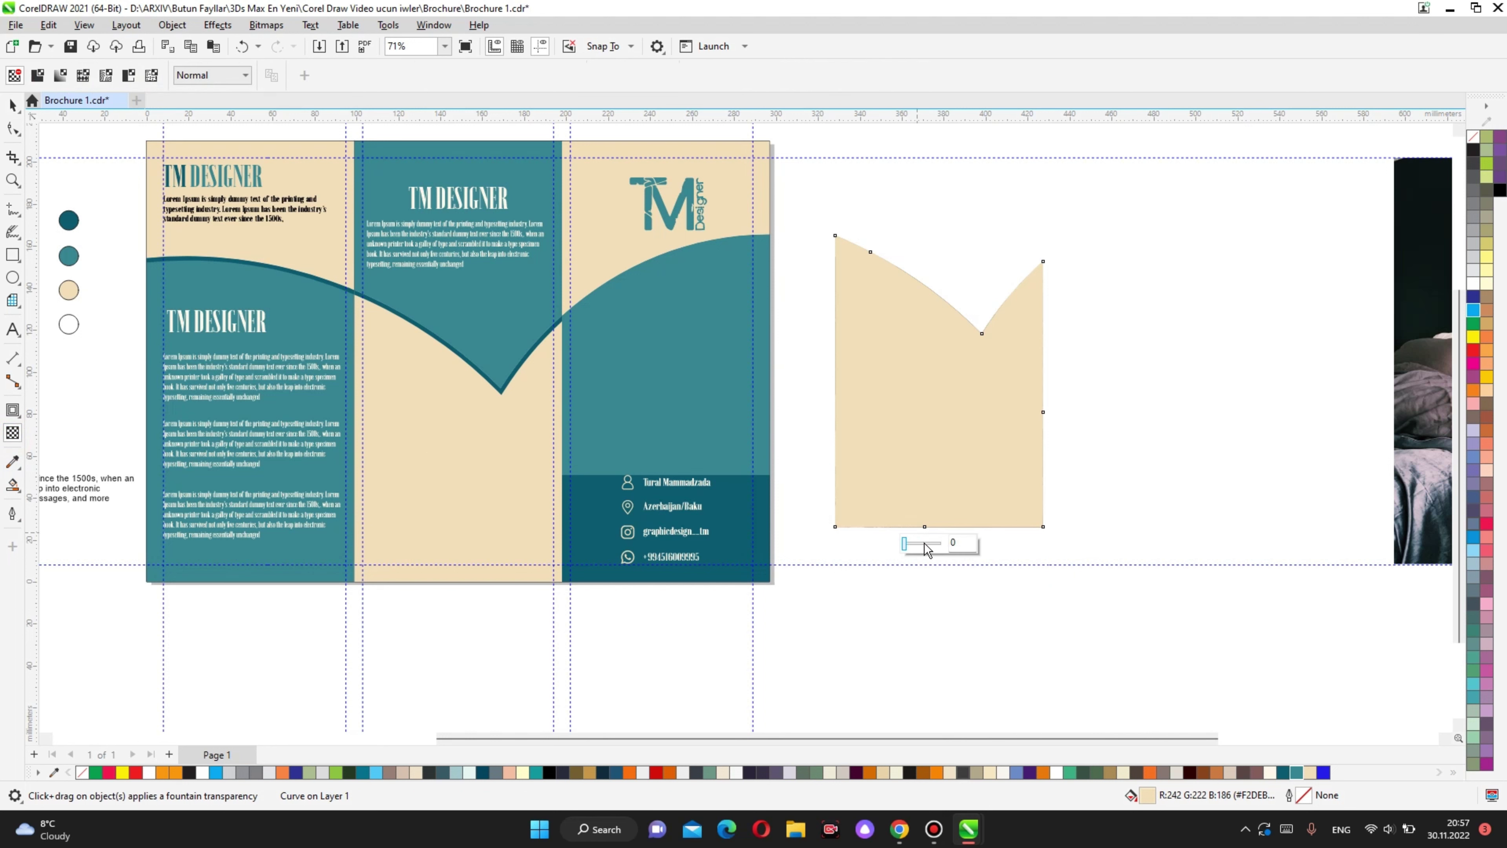
drag(908, 543, 926, 545)
click(13, 105)
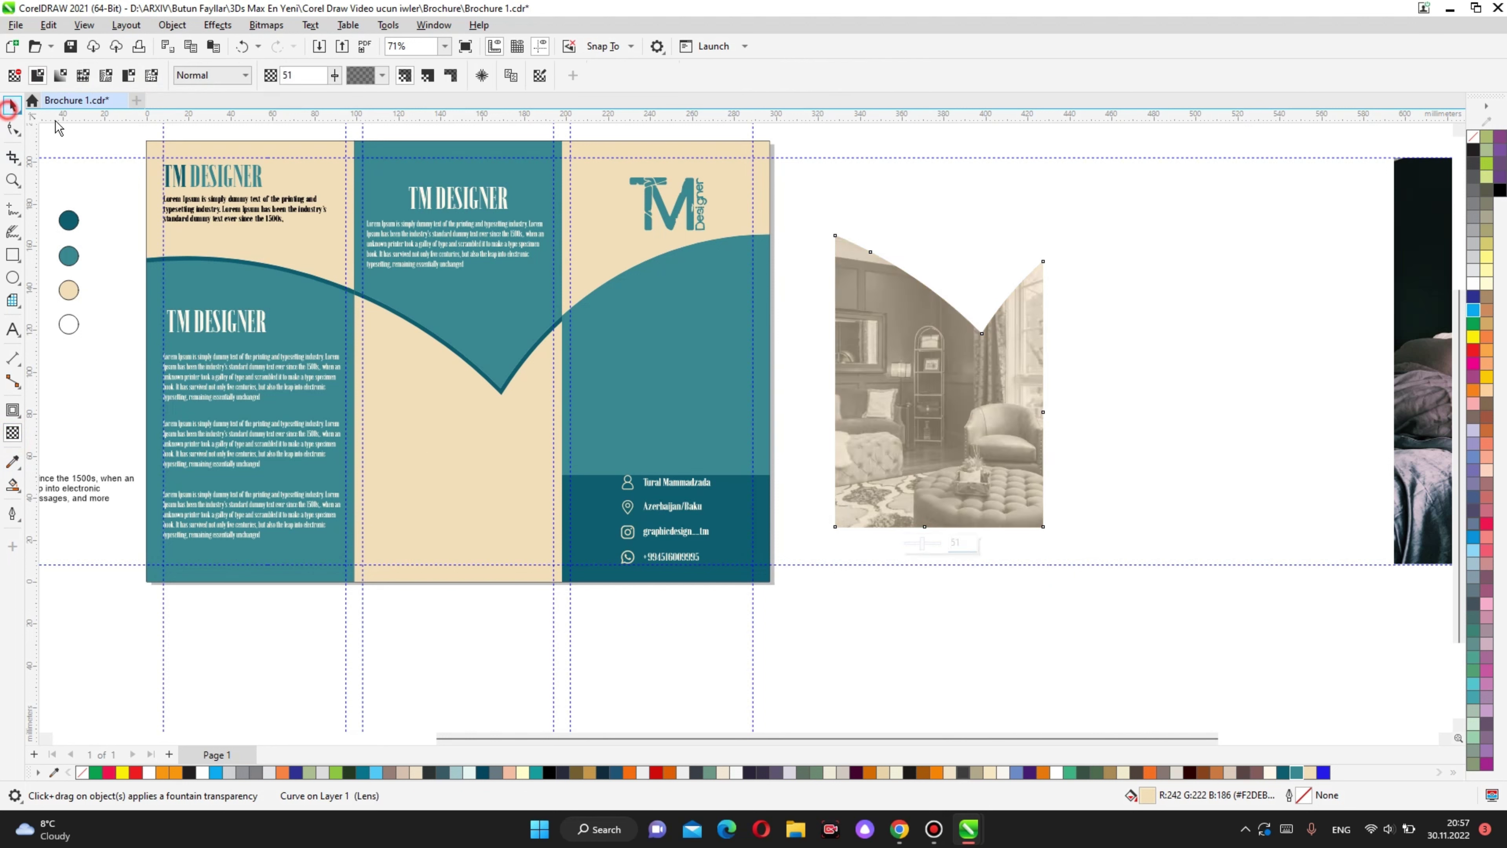
Move the clipped photo onto the brochure and order it behind the teal curve
click(1106, 349)
click(967, 383)
click(968, 383)
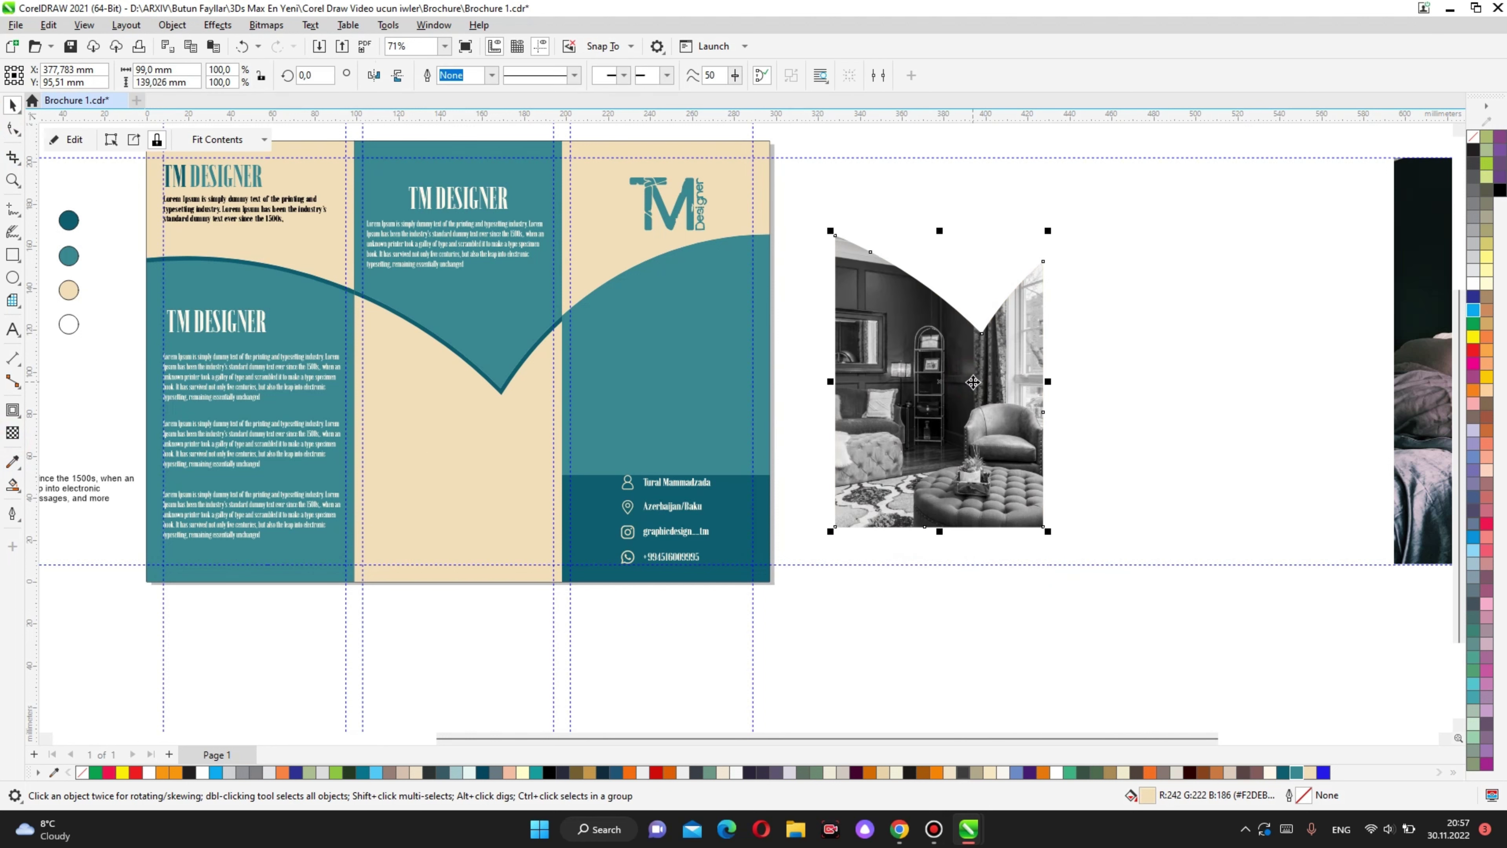
drag(832, 437, 560, 486)
scroll(583, 442, up, 2)
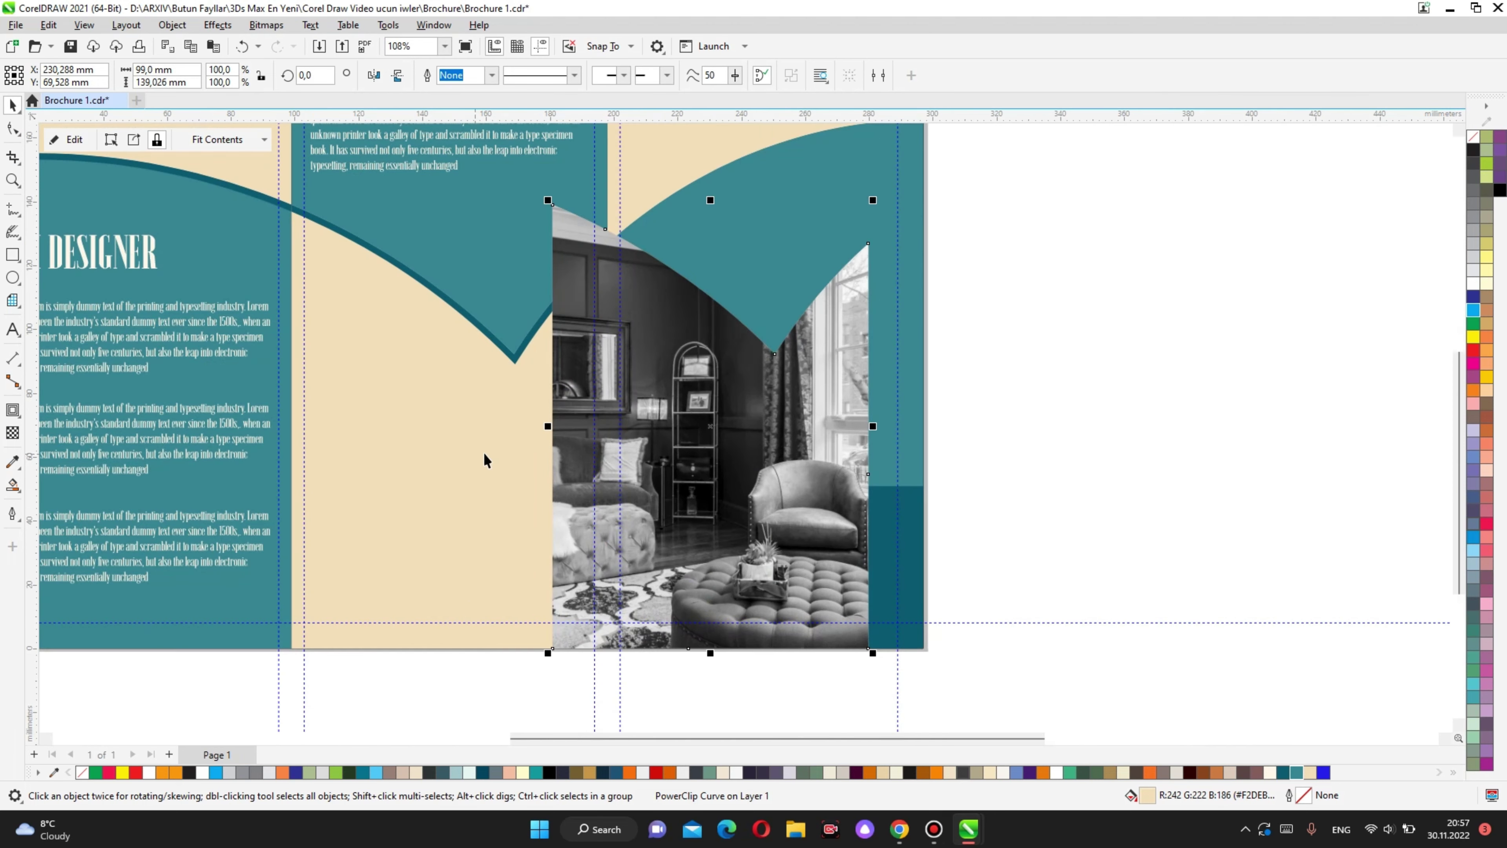
right_click(611, 508)
mouse_move(701, 193)
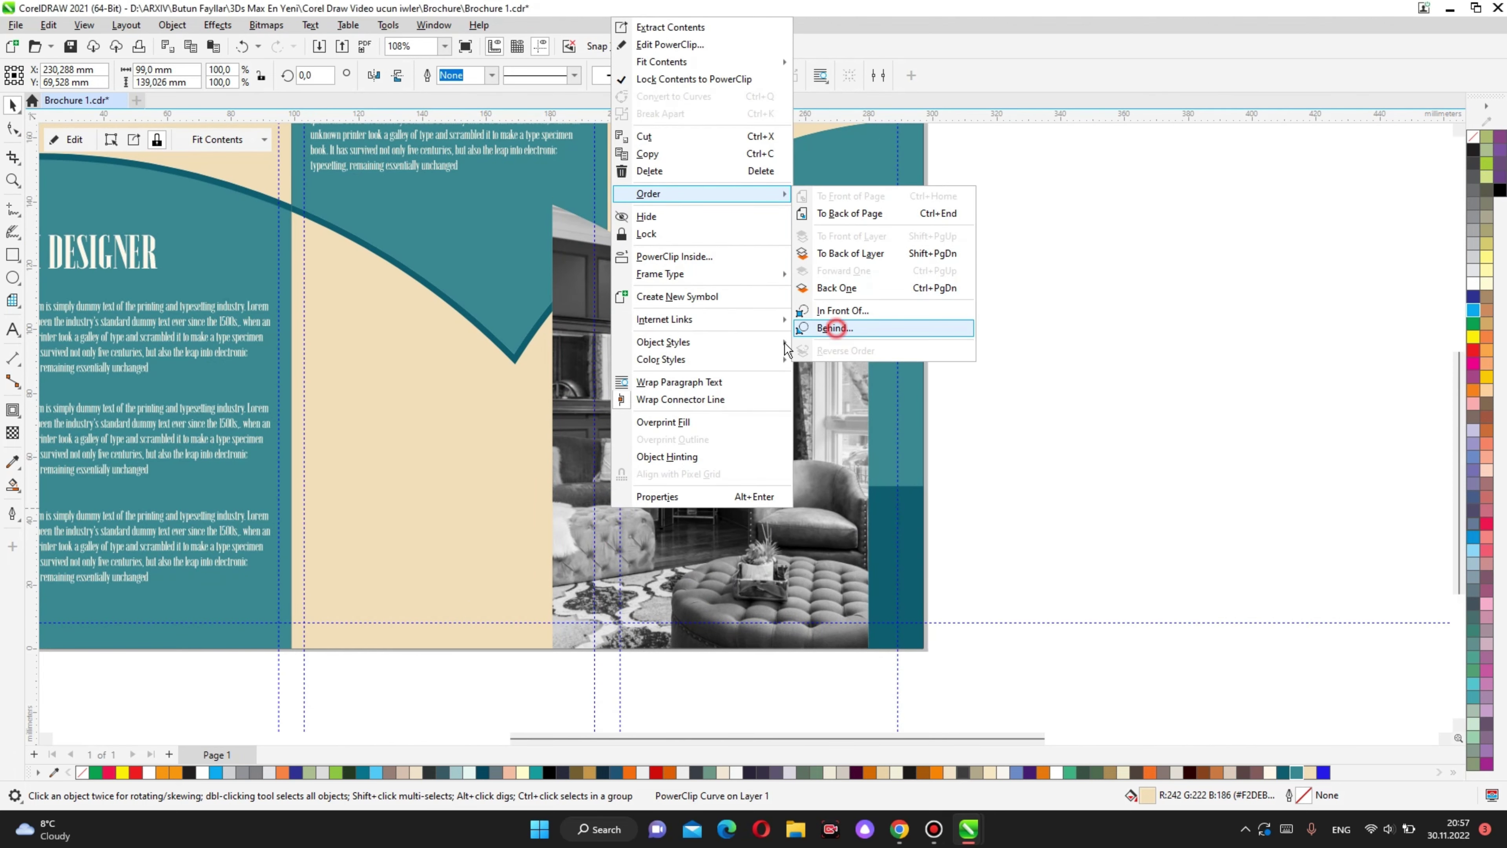
click(836, 327)
click(360, 464)
click(1171, 381)
click(783, 425)
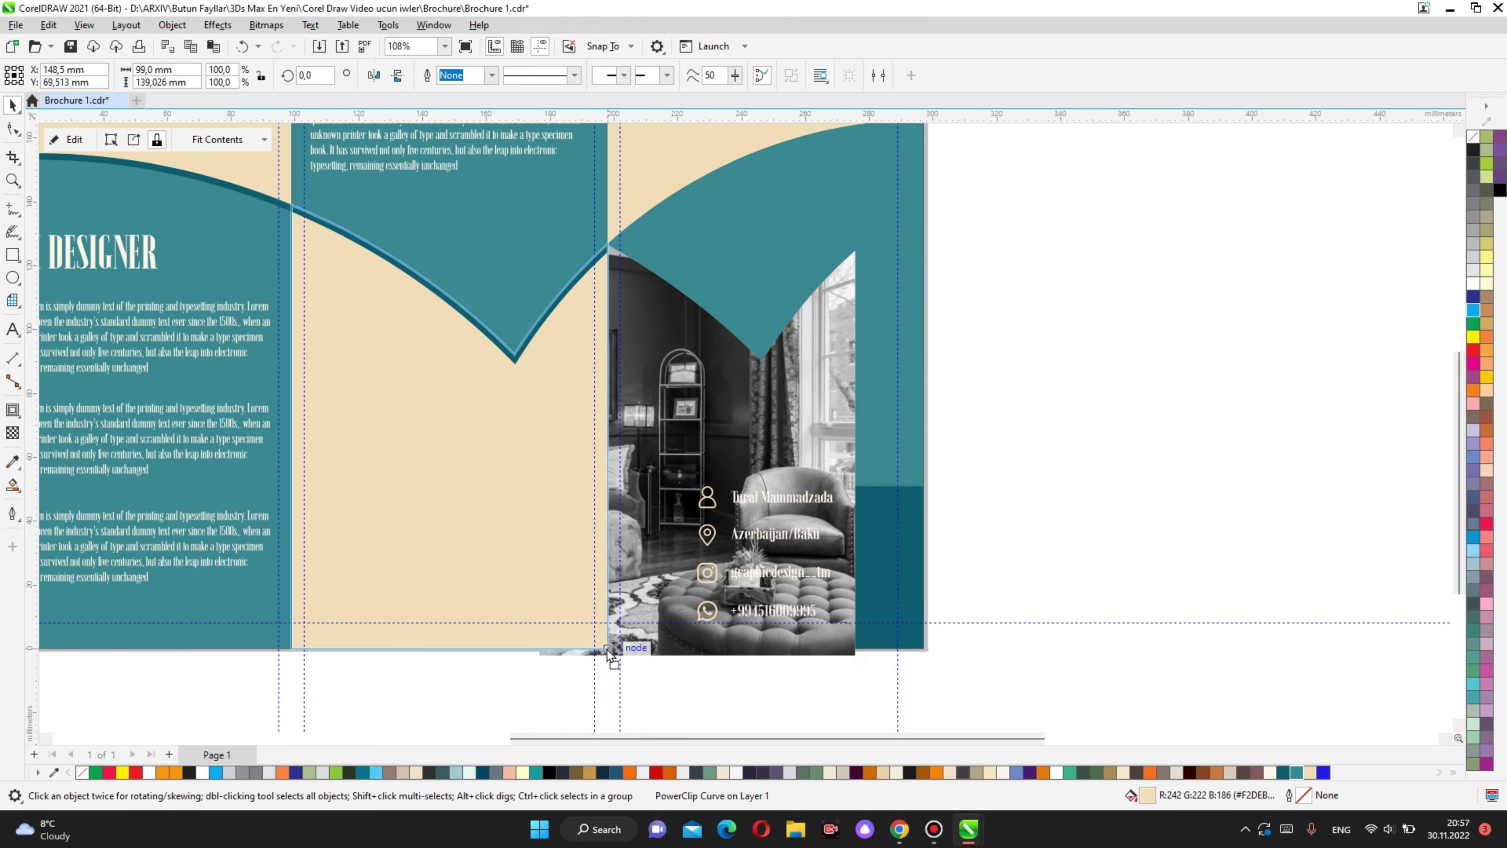
Seat the photo in the middle panel and set the beige panel's transparency to 51
drag(602, 651, 607, 649)
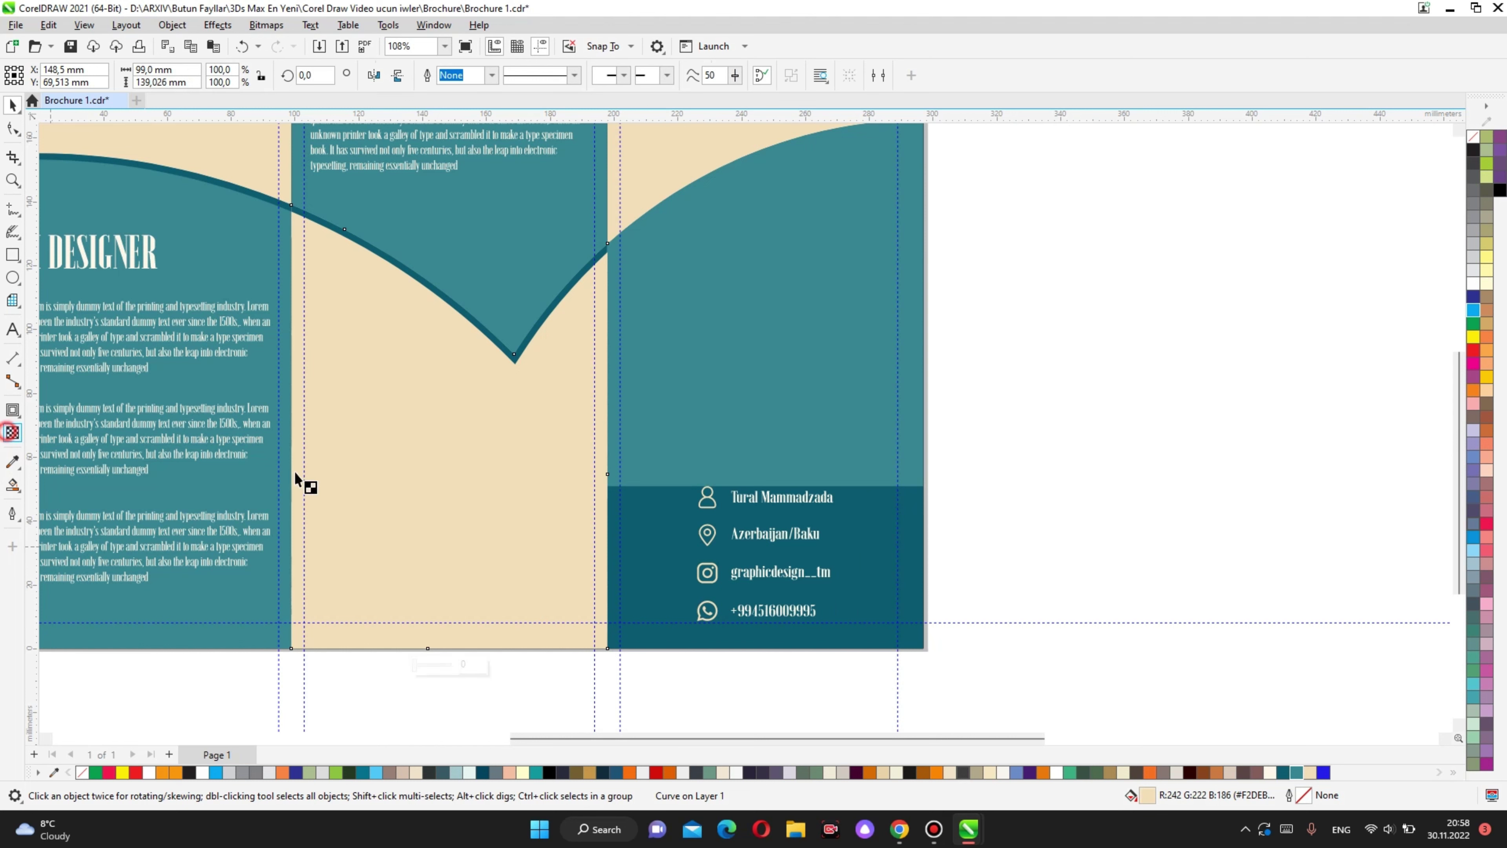
drag(425, 662, 435, 669)
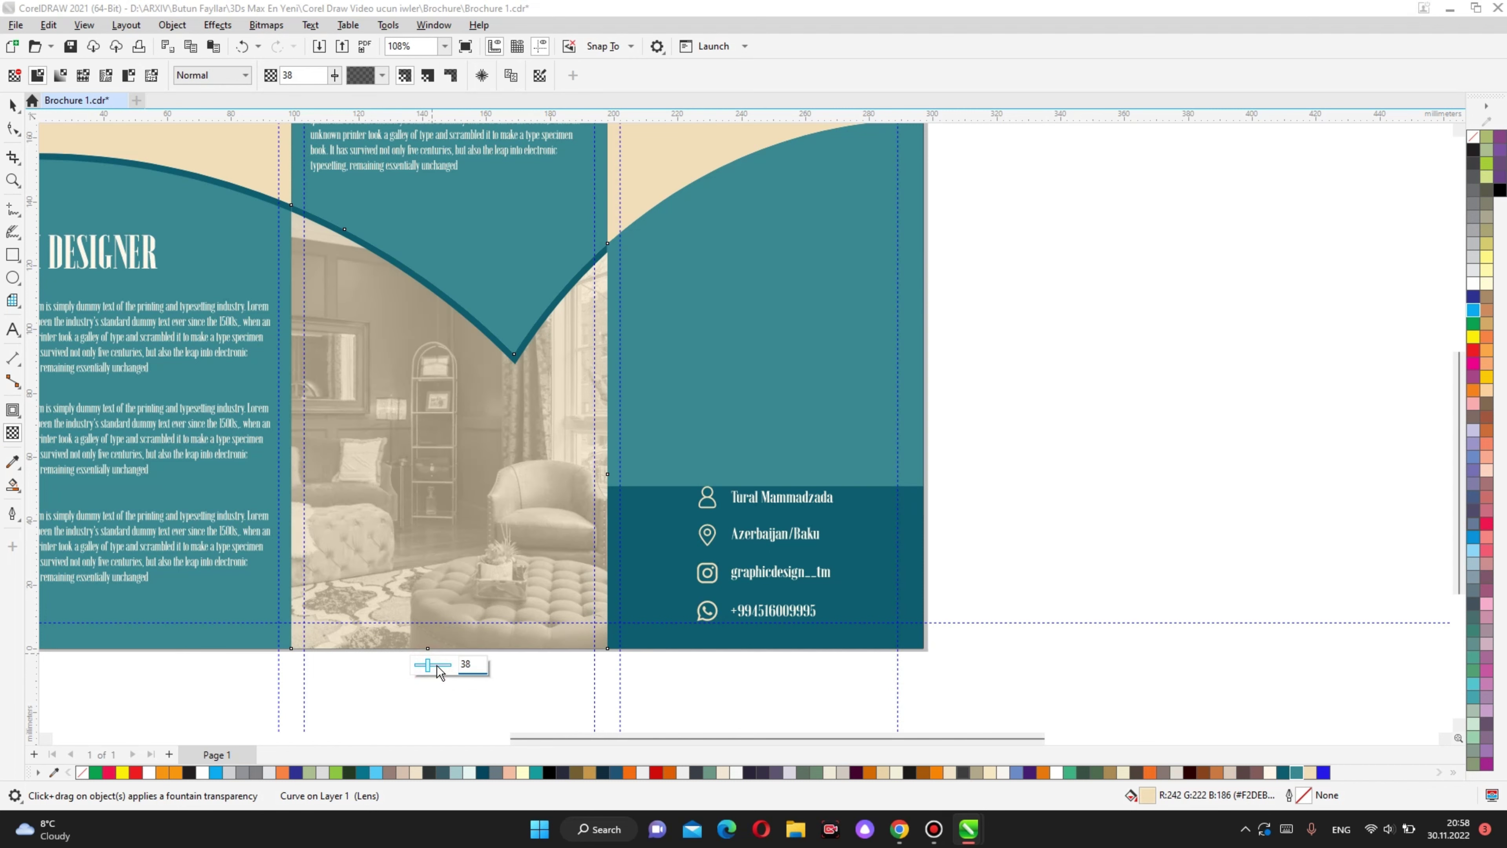
click(432, 666)
click(11, 108)
scroll(746, 433, down, 3)
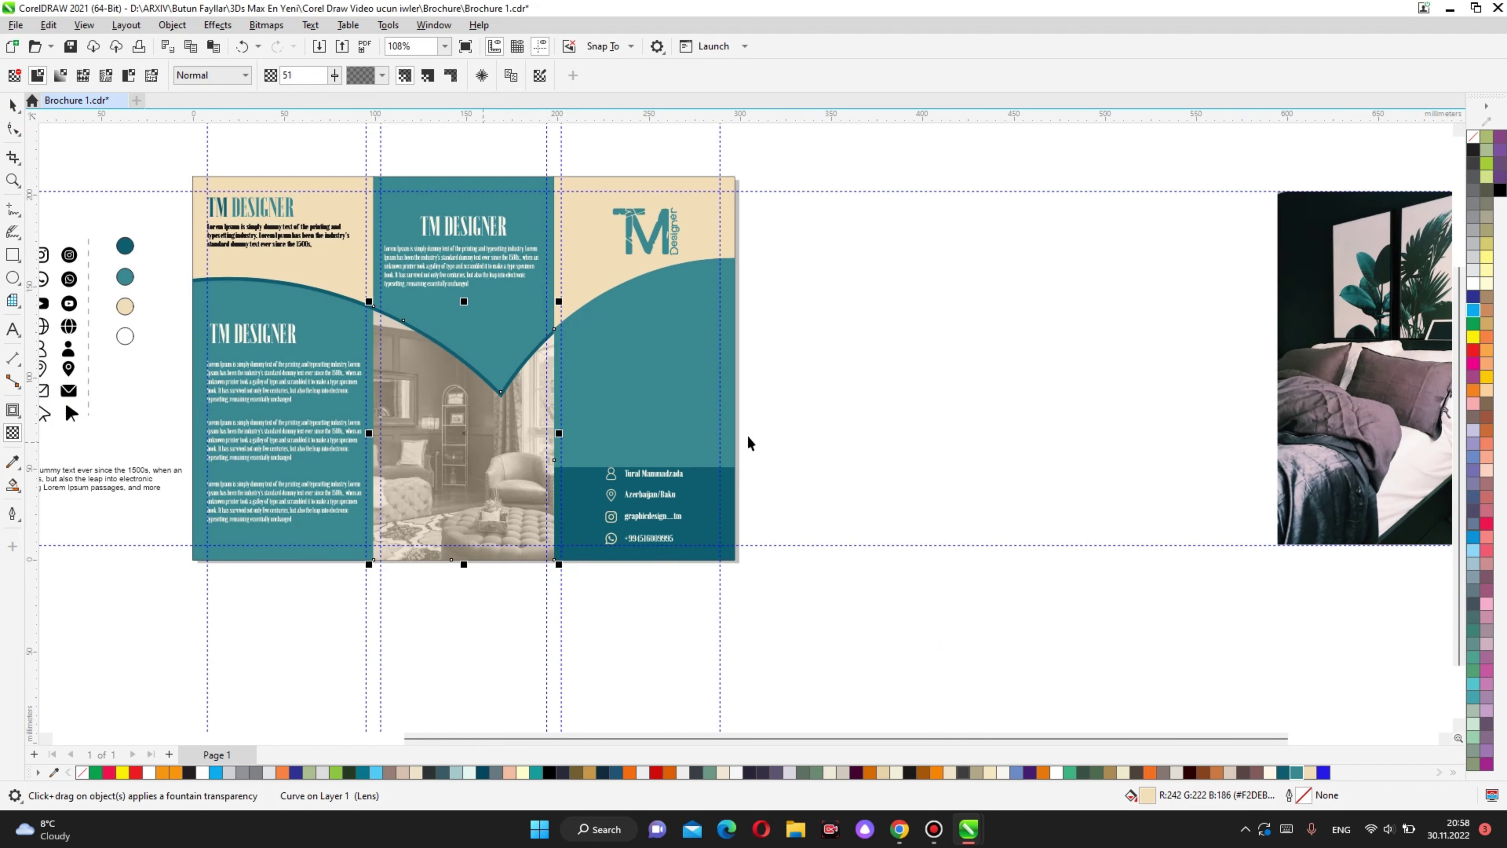
scroll(494, 533, up, 3)
scroll(405, 629, up, 1)
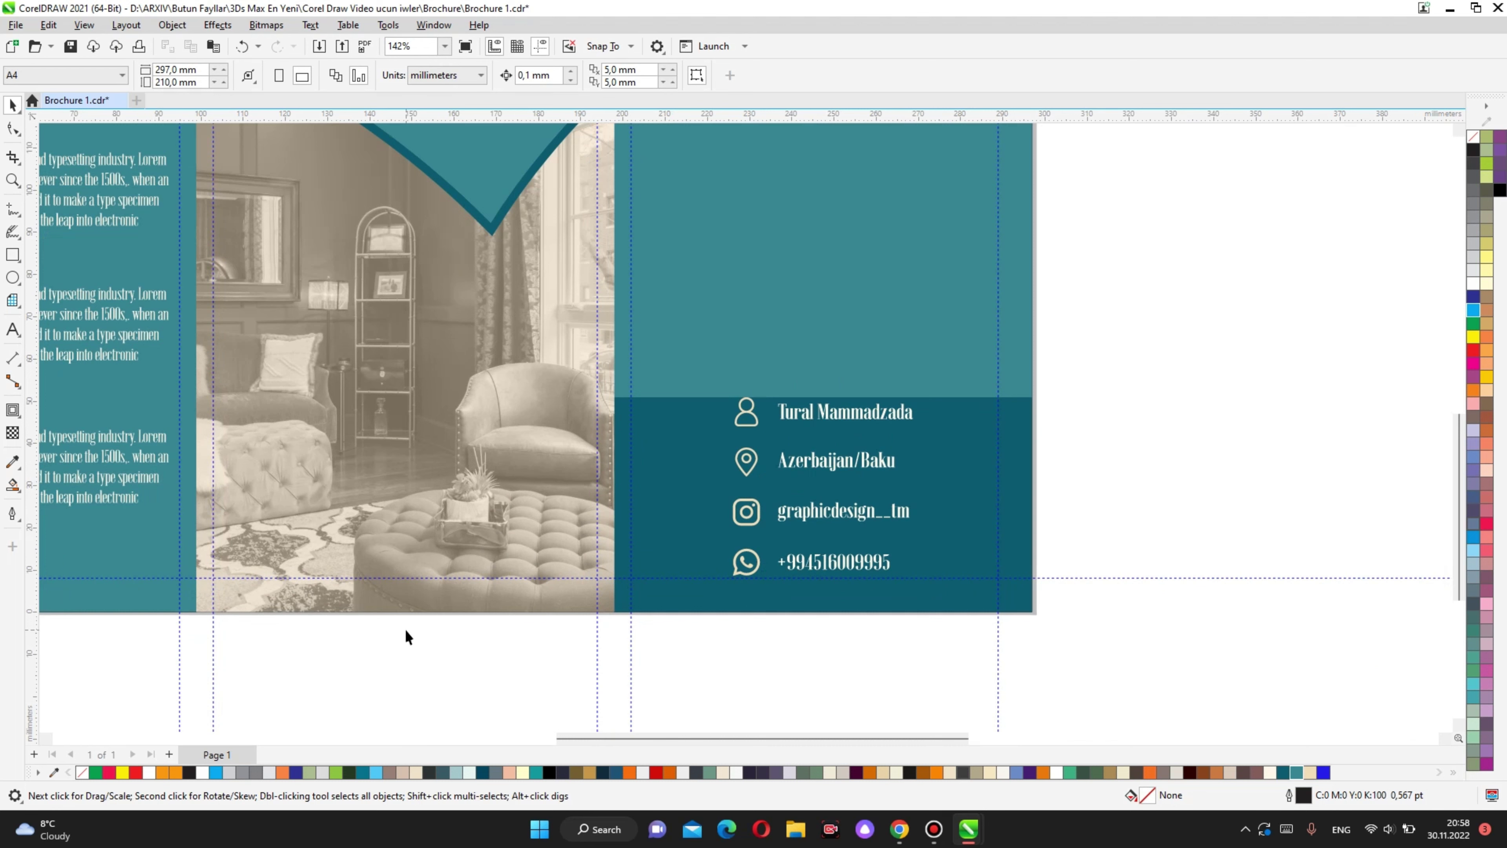
PowerClip the bedroom photo into the teal curved back-panel shape
scroll(405, 629, down, 4)
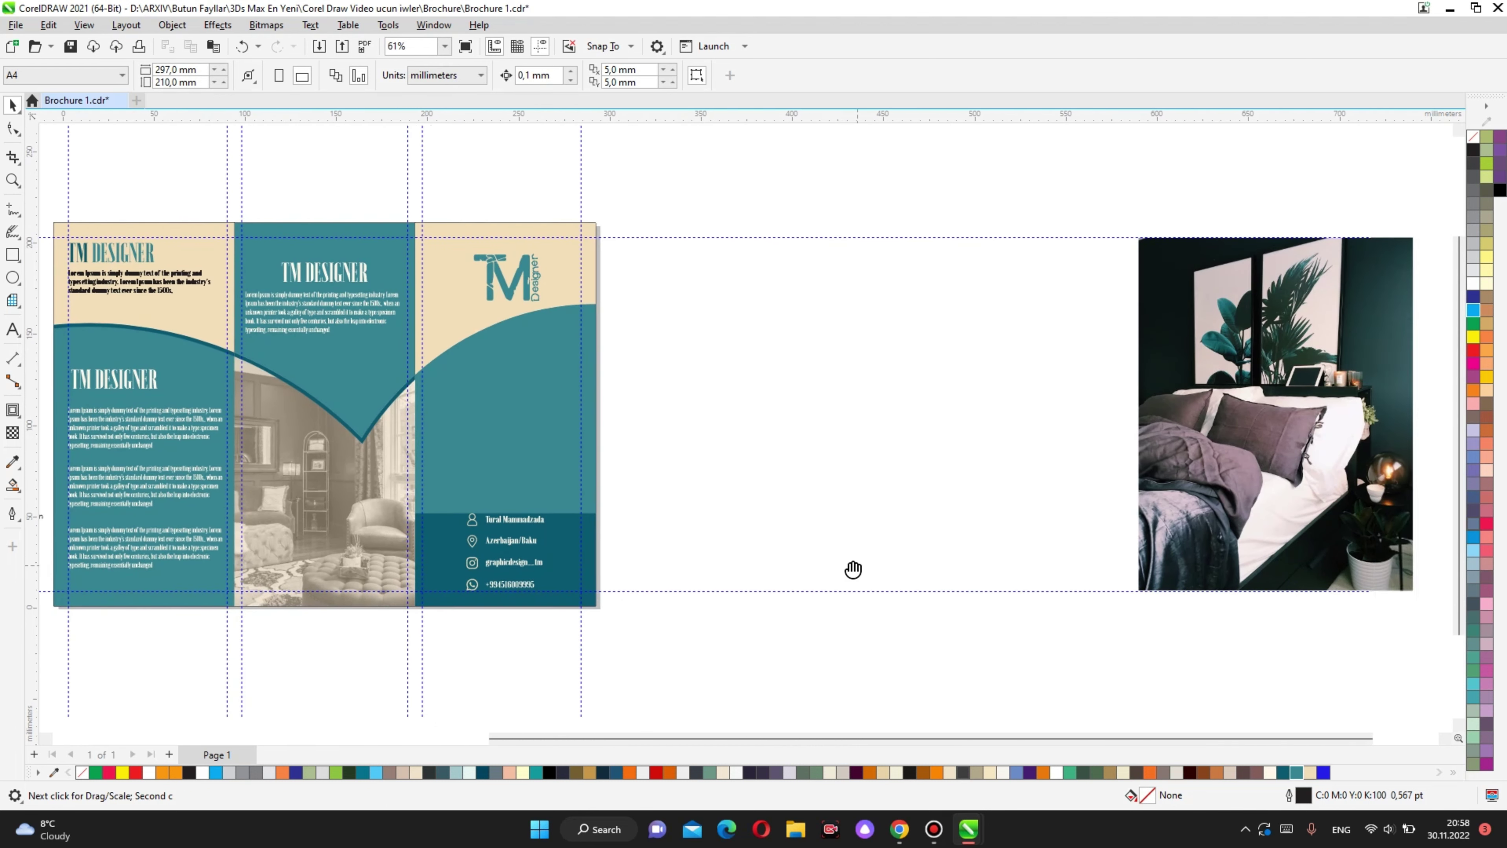
drag(1243, 419, 844, 419)
click(517, 405)
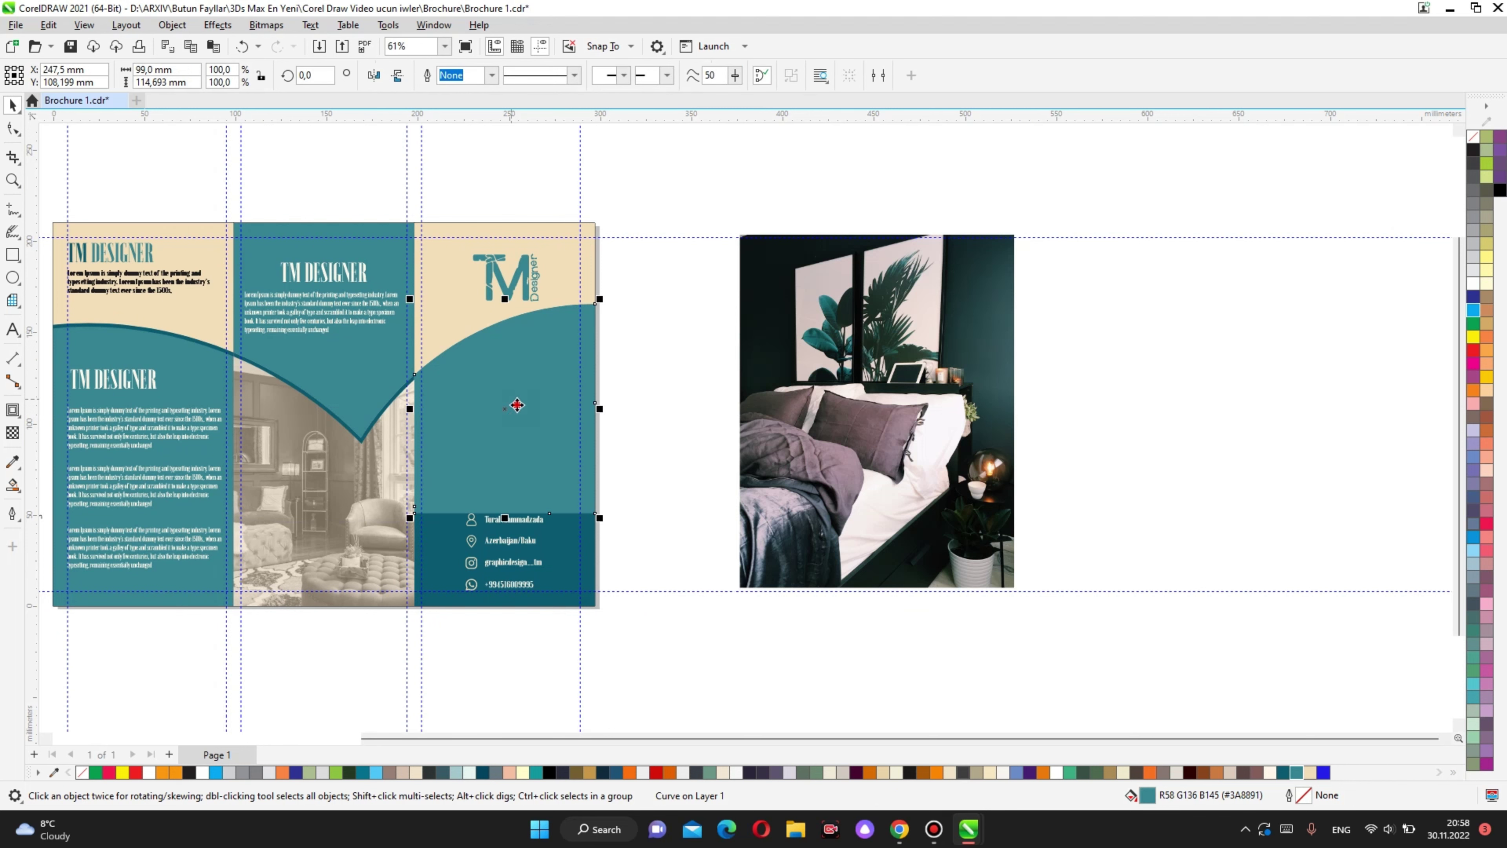
drag(517, 405, 1161, 407)
right_click(814, 338)
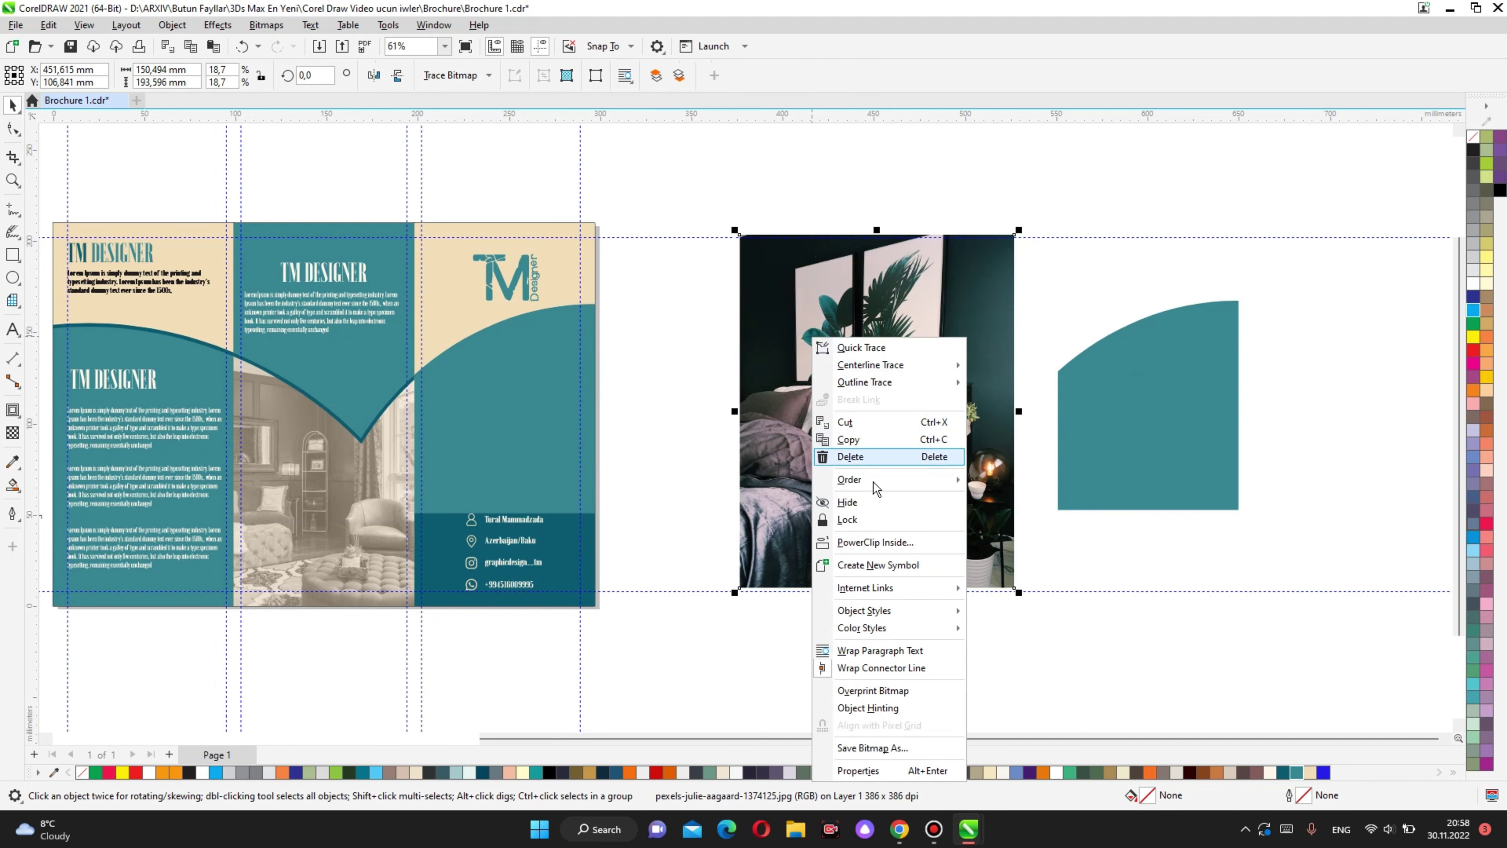
click(875, 542)
click(1086, 414)
Scale the bedroom photo to about 72% inside its clip and move it near the brochure
click(75, 139)
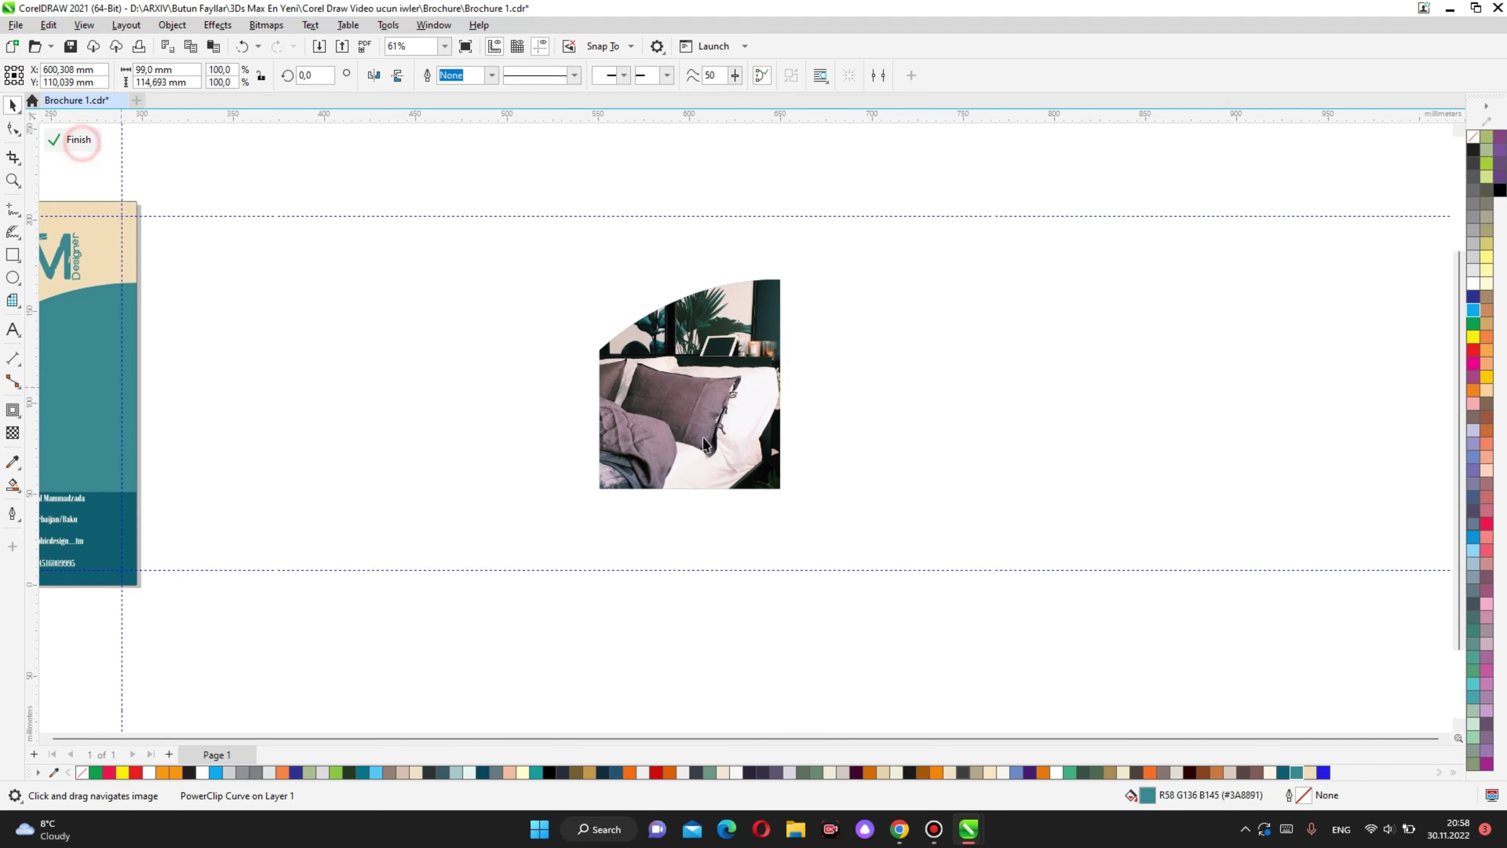
drag(832, 202, 818, 251)
drag(729, 363, 368, 416)
click(51, 145)
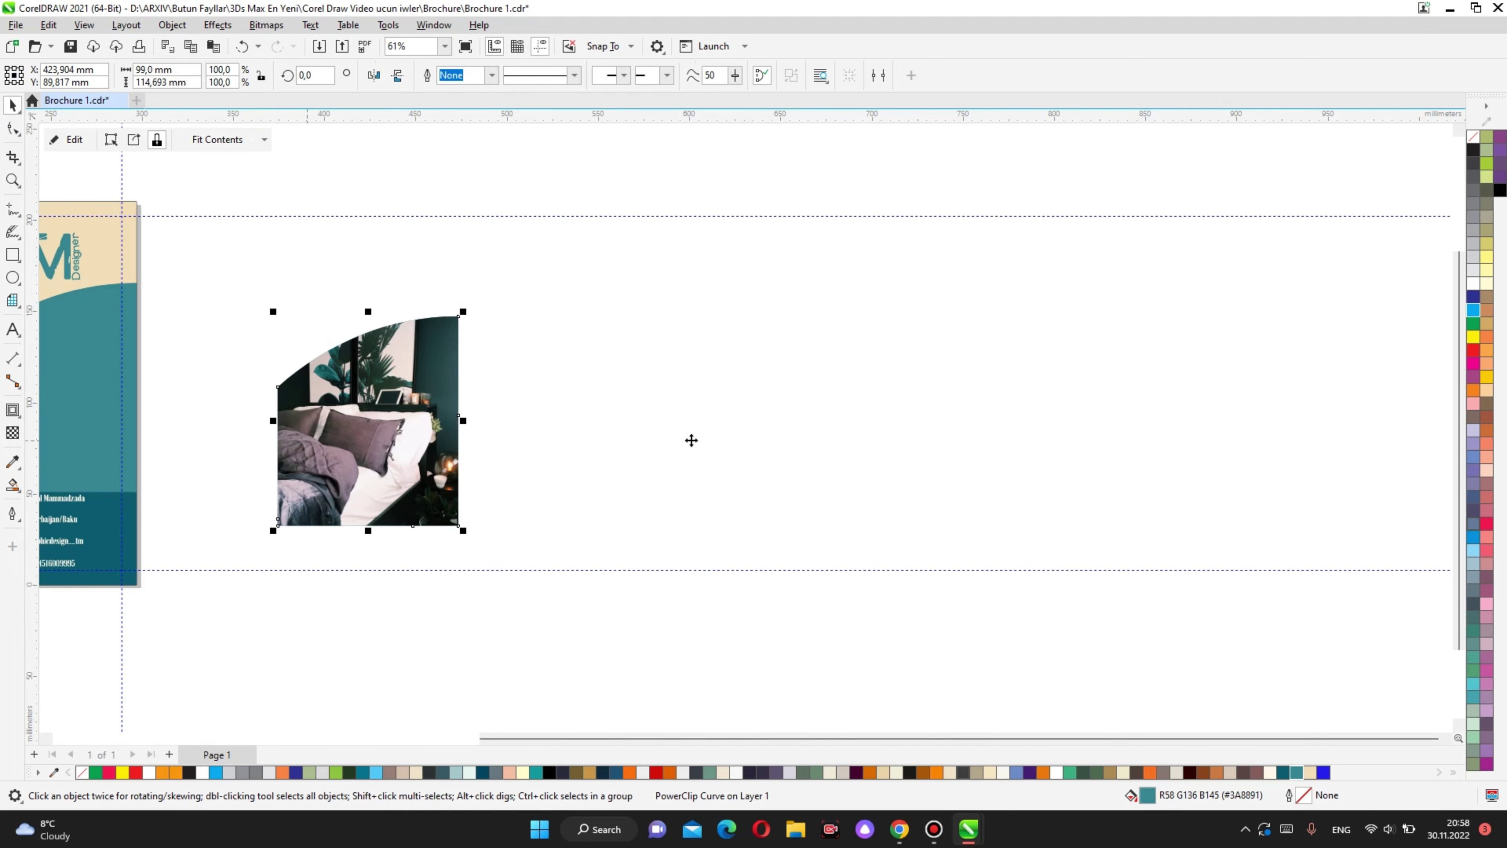
scroll(764, 406, up, 1)
scroll(763, 405, up, 1)
scroll(711, 348, up, 1)
drag(711, 349, 539, 288)
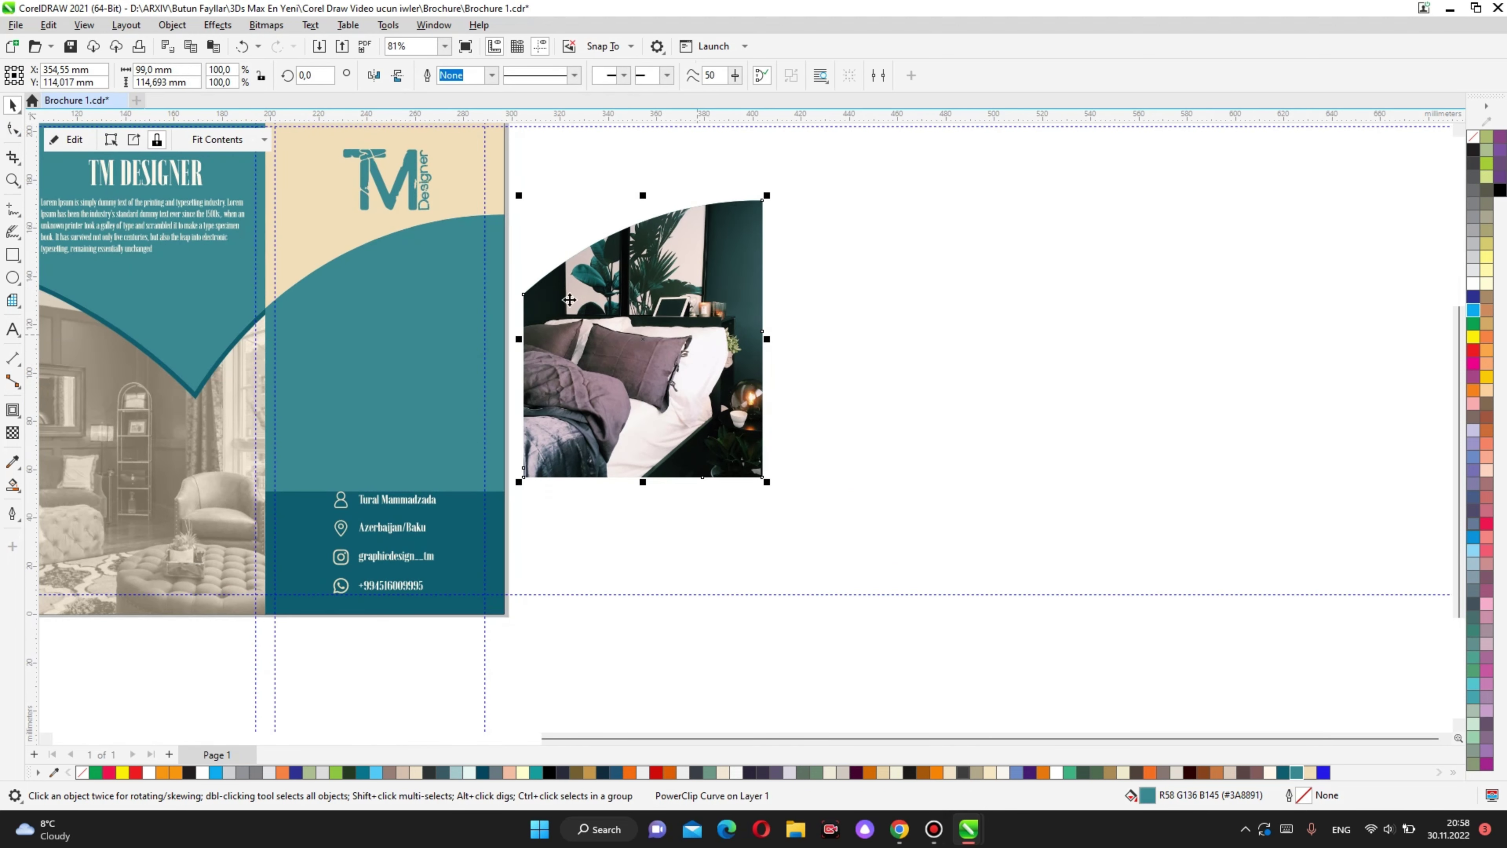
scroll(576, 312, up, 1)
Place the photo behind the teal shape, align it to the corner, and make the shape semi-transparent
right_click(576, 312)
mouse_move(666, 489)
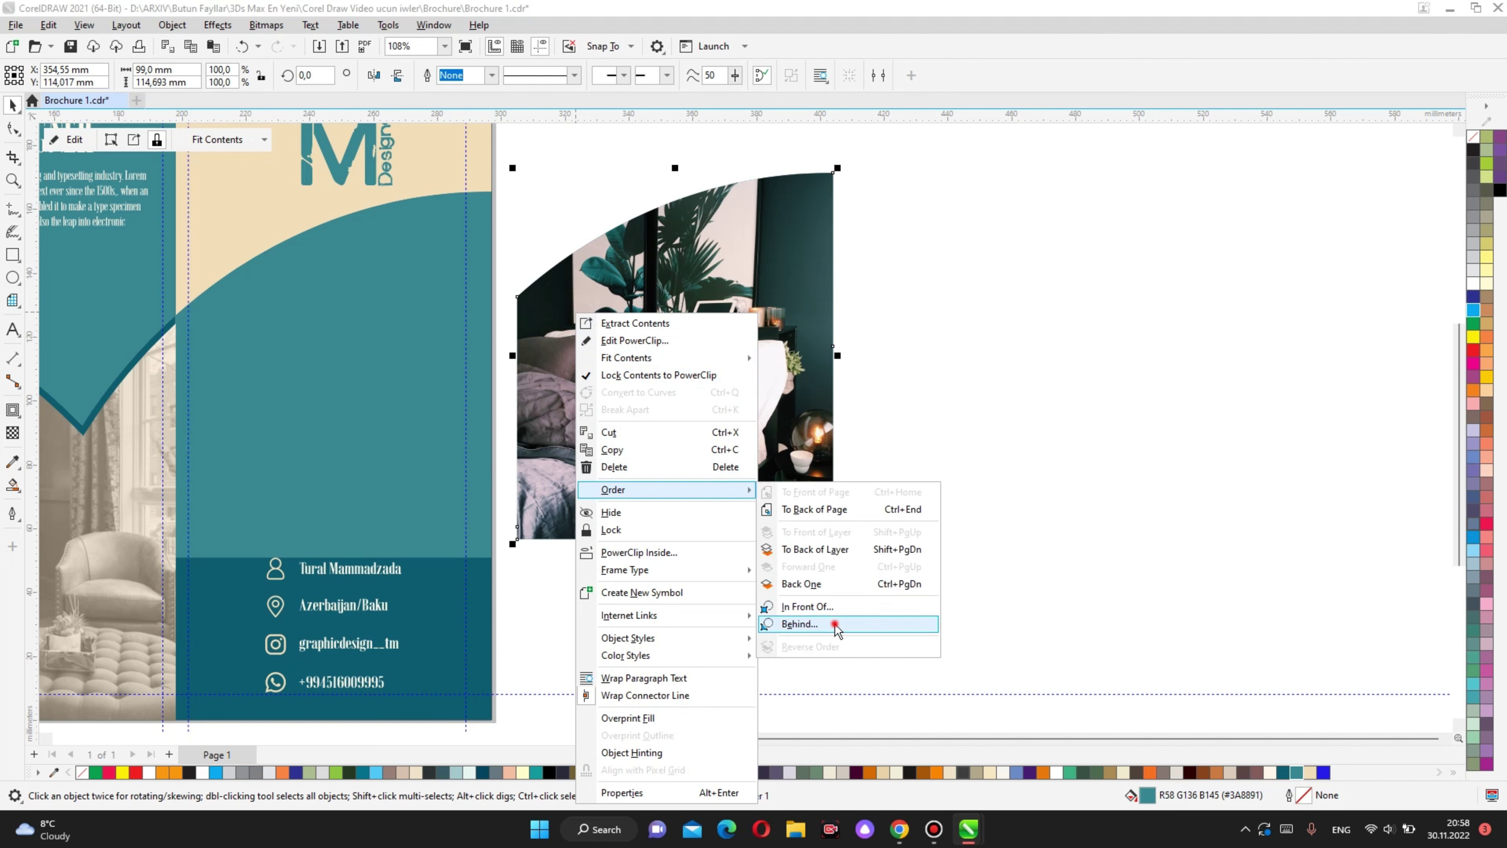
click(834, 622)
drag(653, 342, 570, 341)
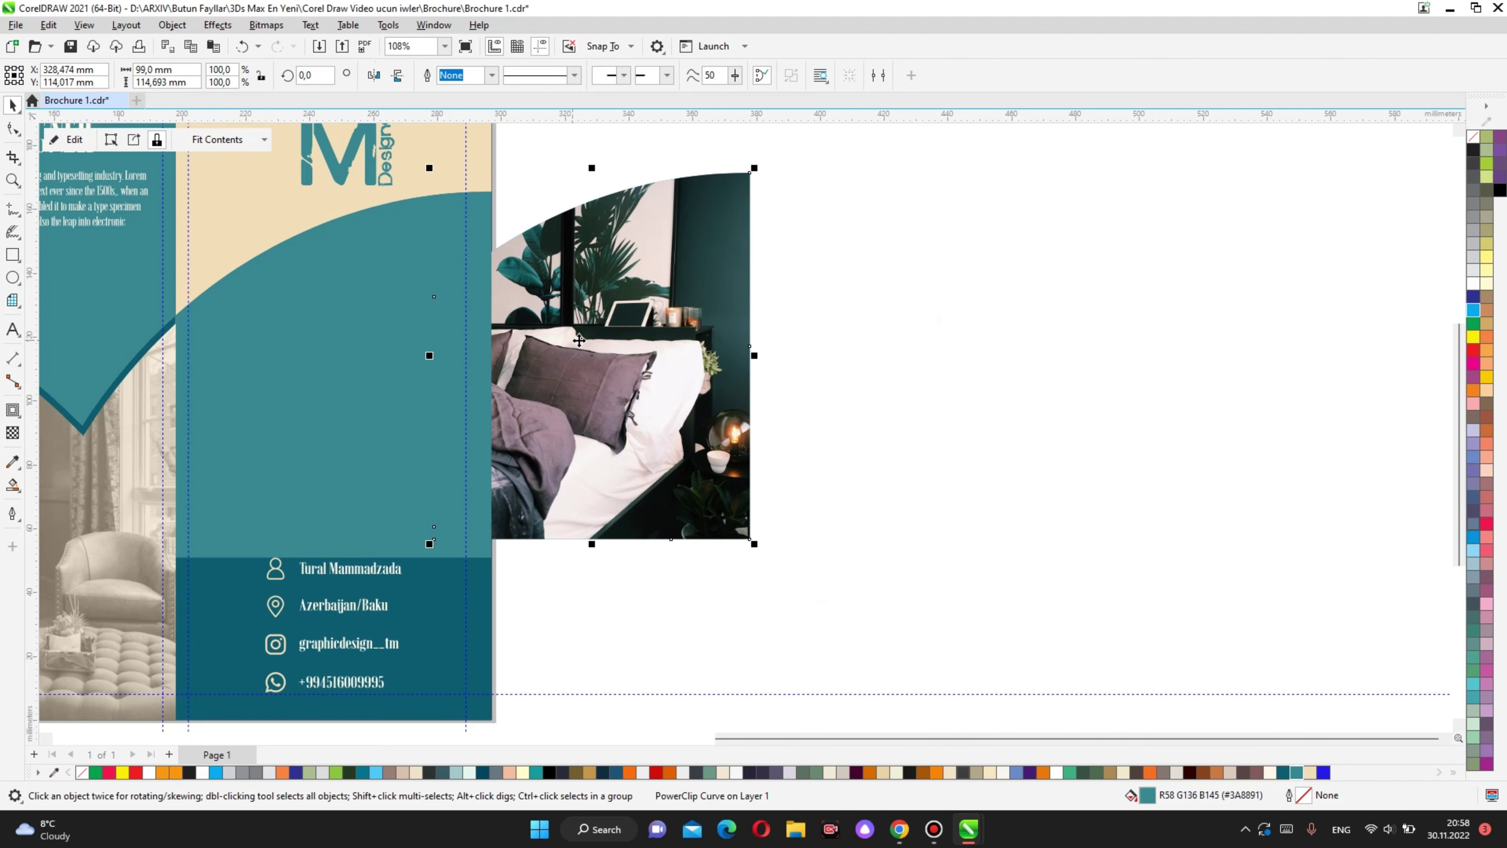
scroll(501, 374, up, 1)
scroll(699, 403, down, 1)
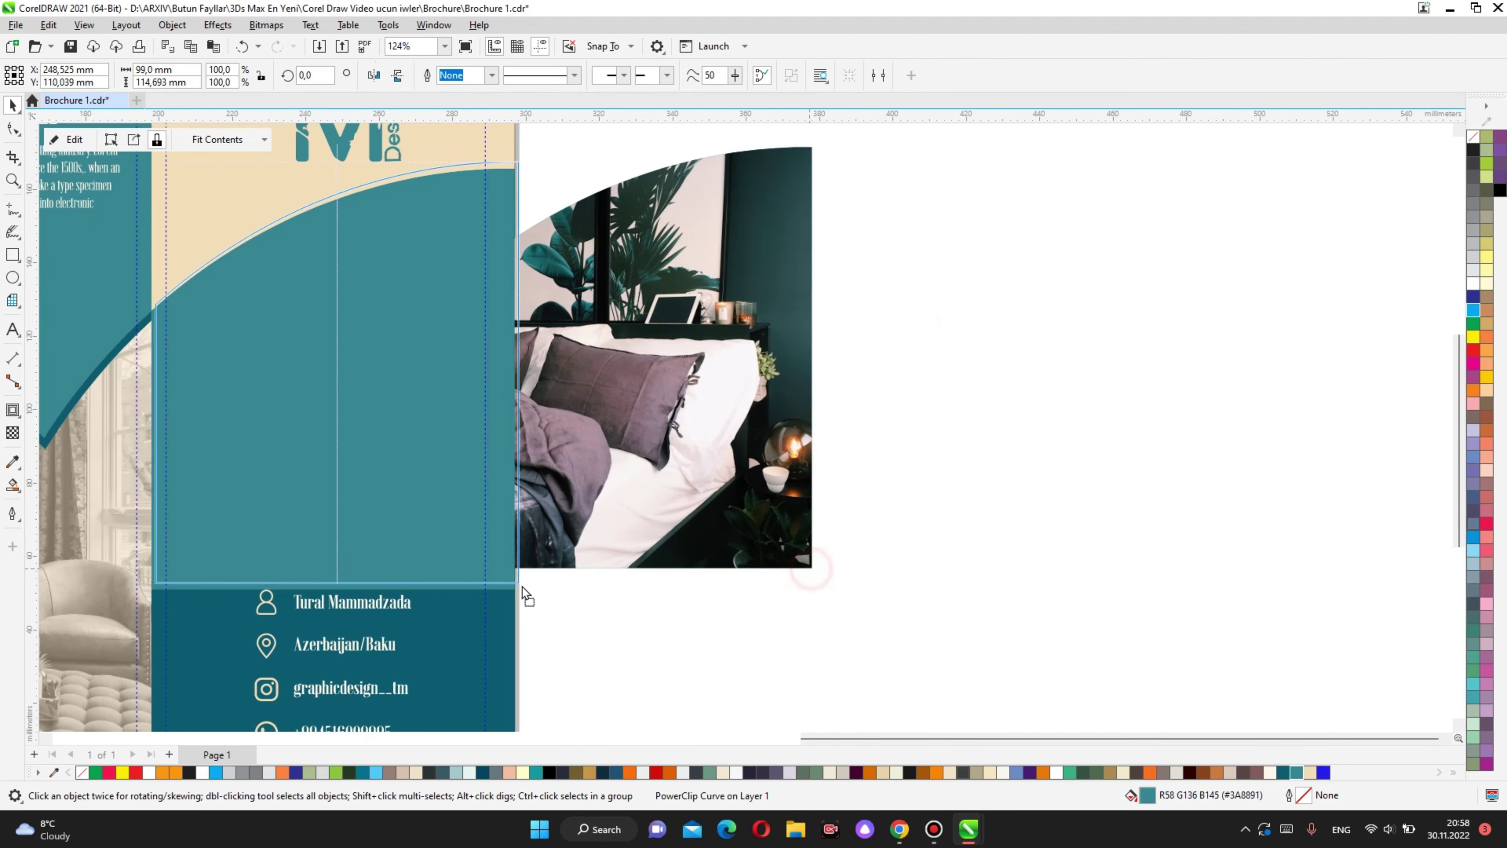
drag(812, 569, 517, 594)
click(882, 345)
click(13, 433)
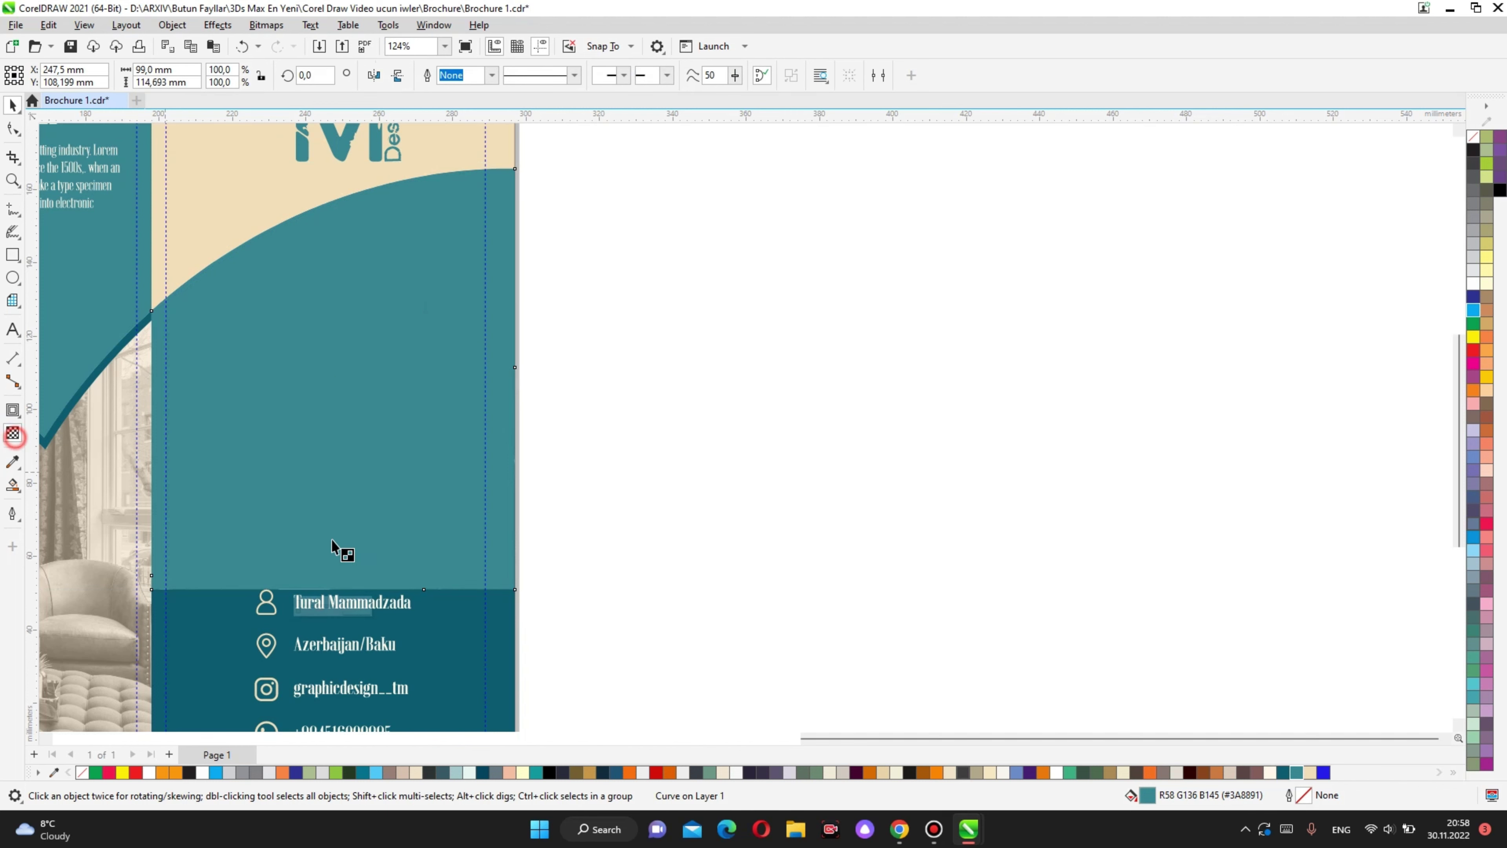
click(306, 605)
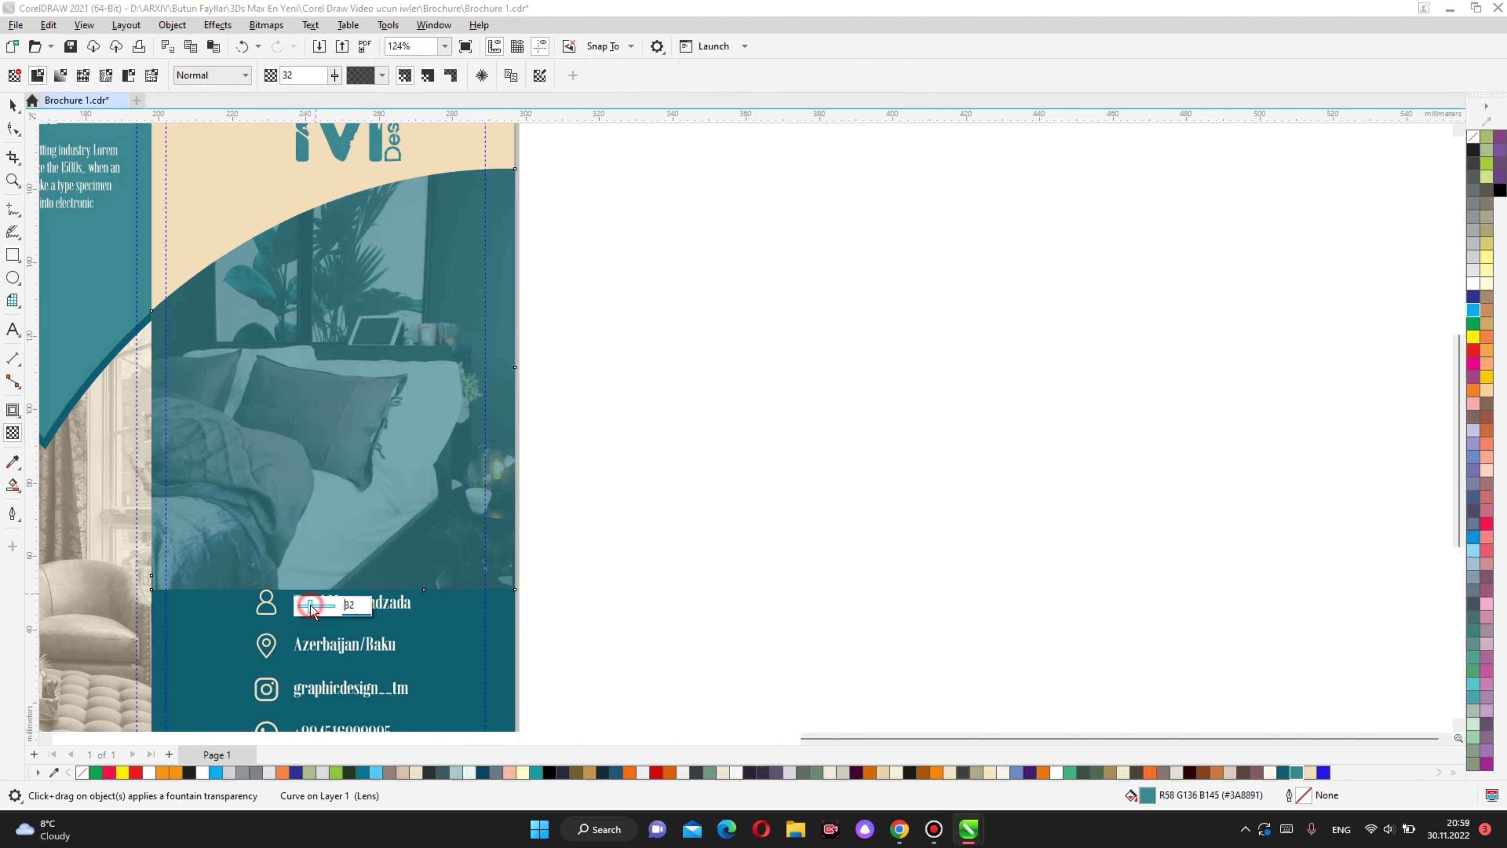
Move the contact details group left and shrink it to about 98%
click(12, 104)
click(754, 326)
scroll(749, 387, down, 1)
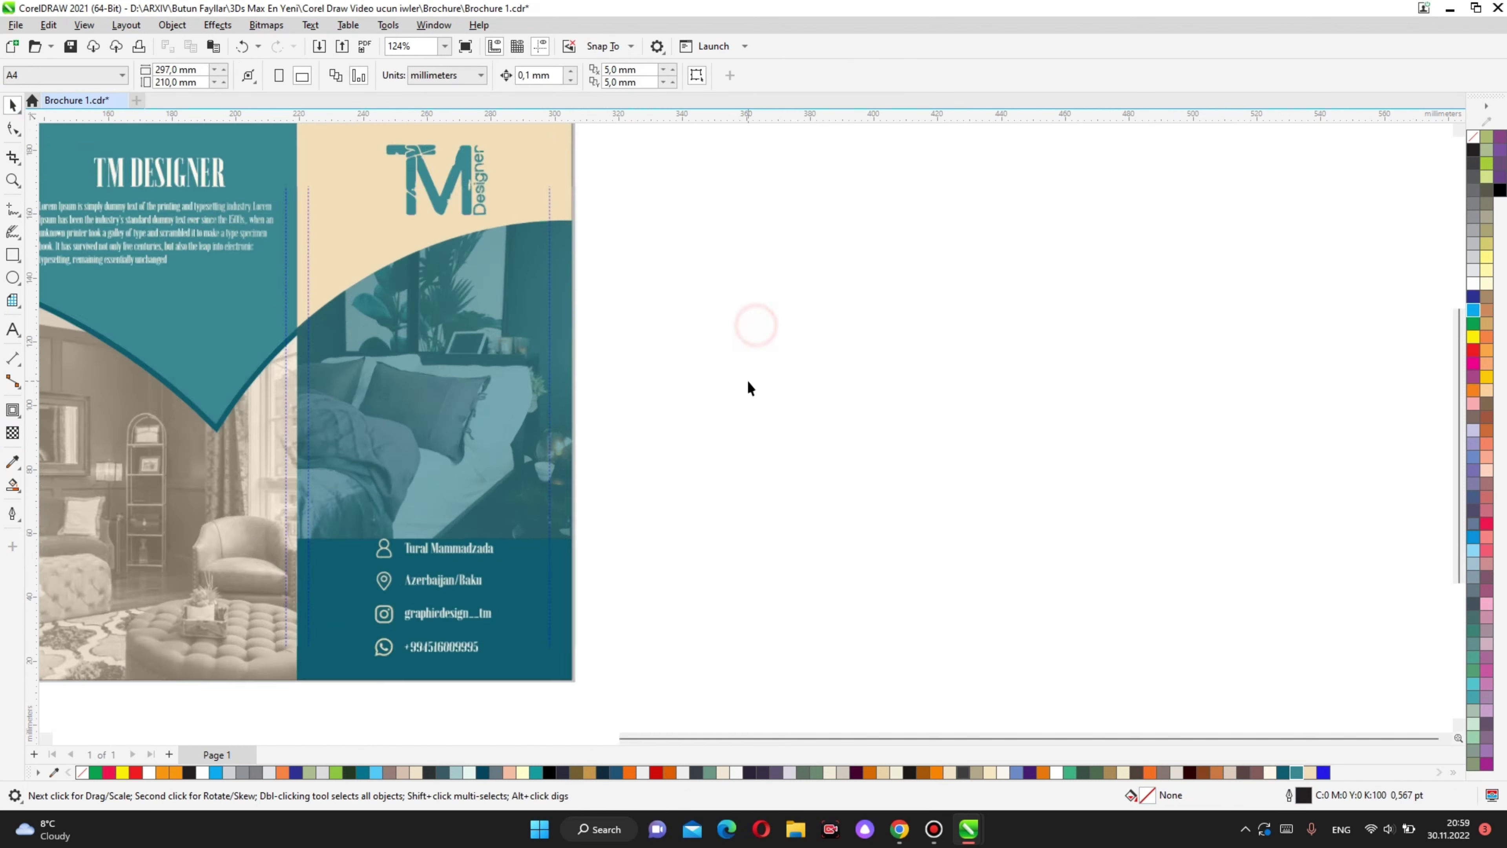
scroll(749, 387, down, 2)
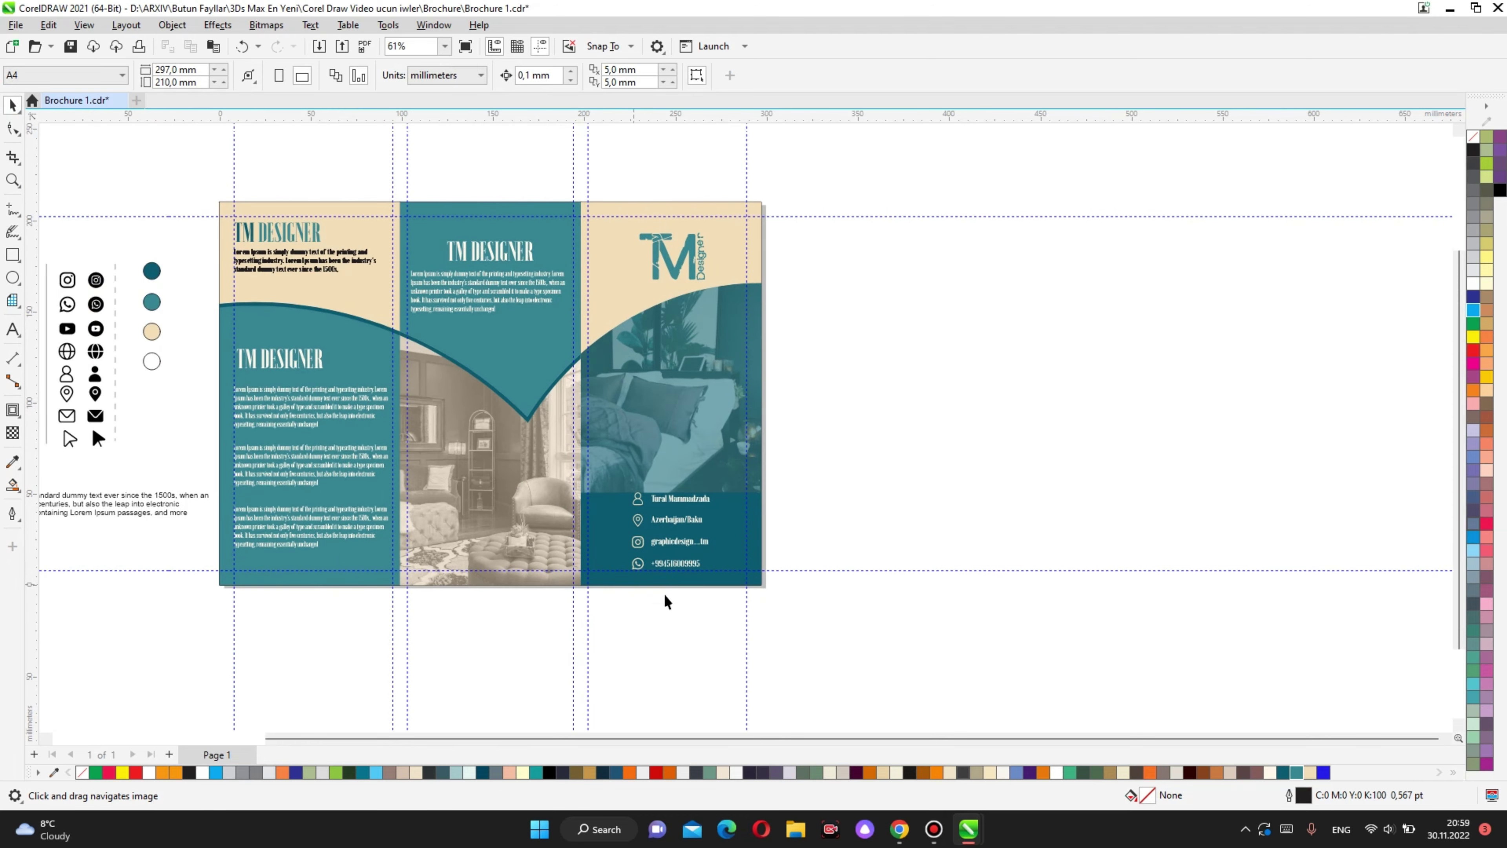
scroll(623, 535, up, 2)
scroll(534, 452, up, 1)
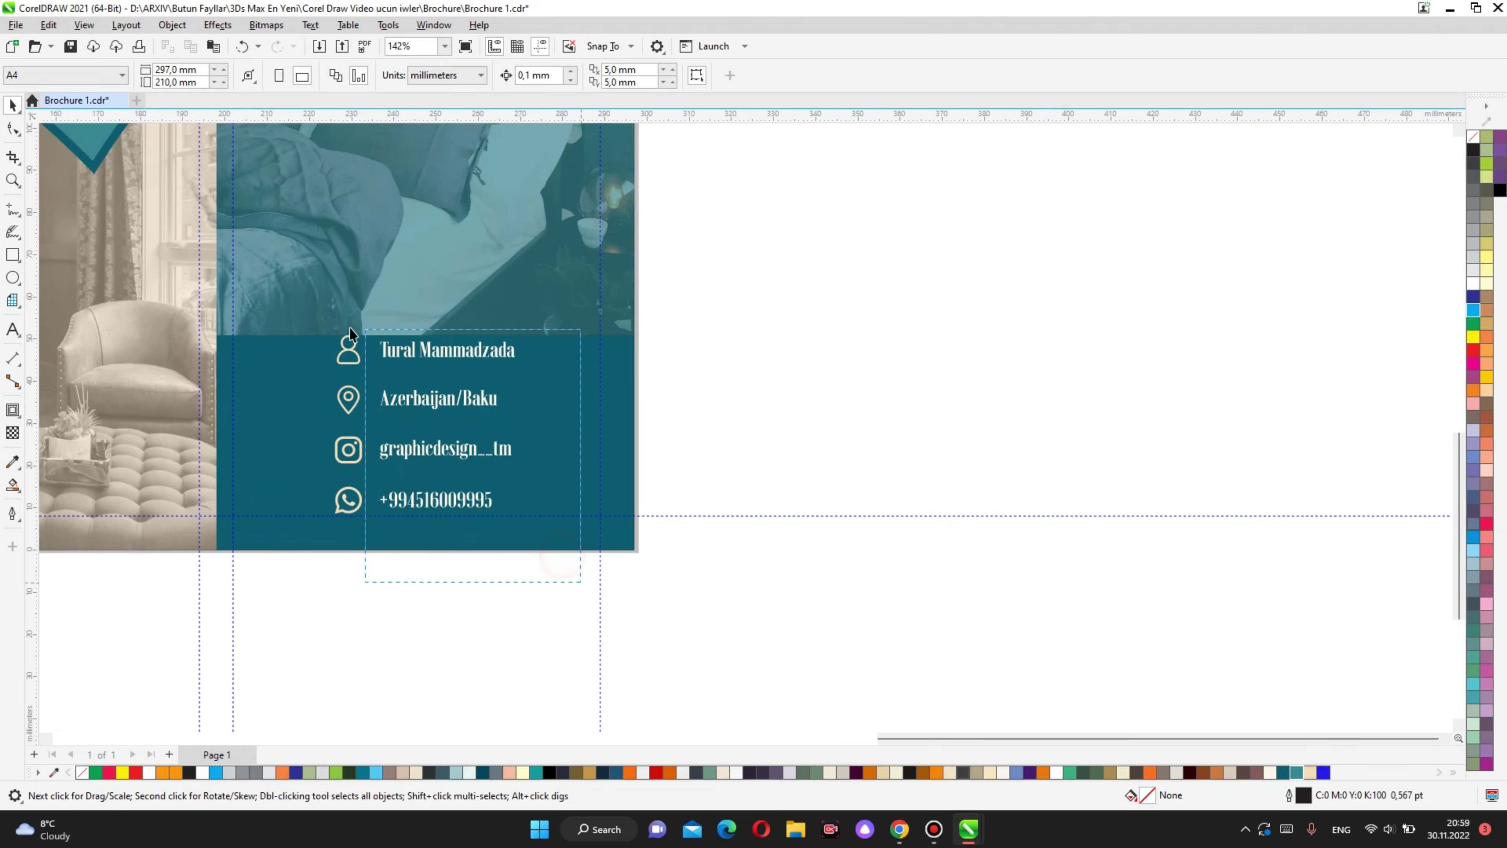
drag(519, 330, 515, 335)
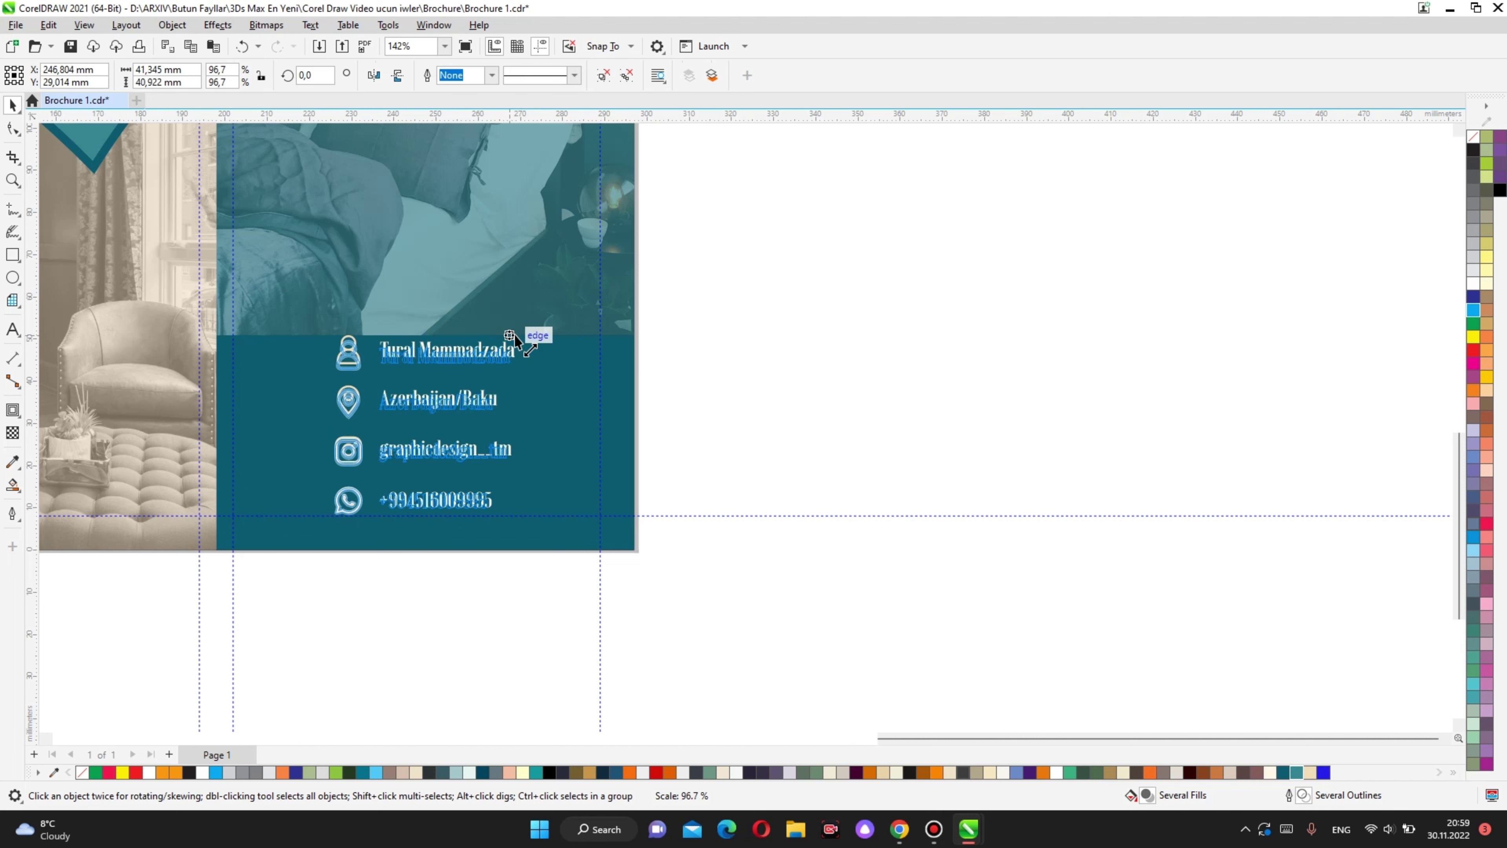
key(Escape)
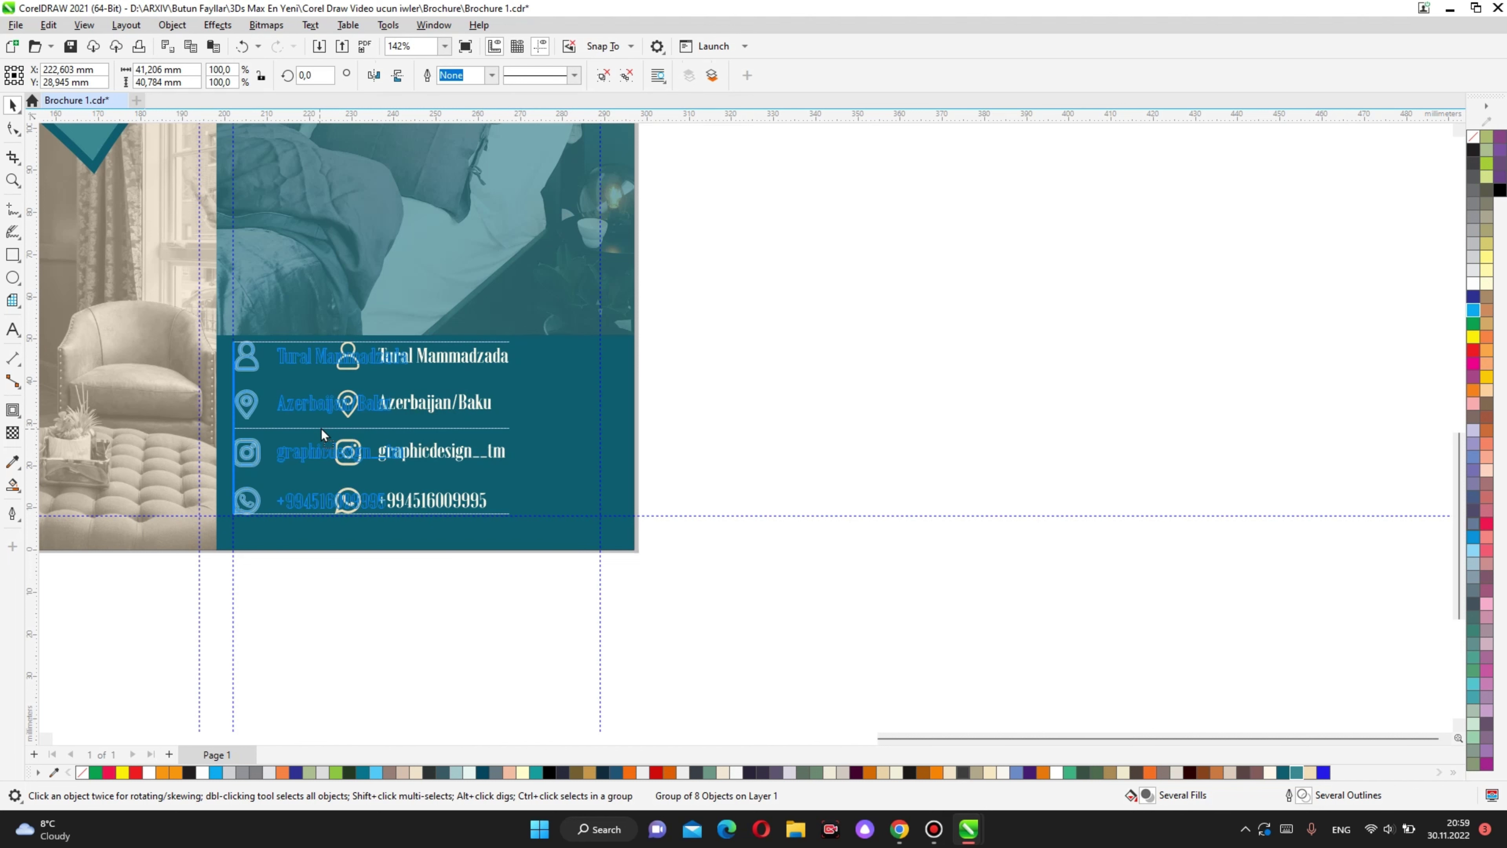
drag(378, 430, 321, 428)
scroll(325, 425, up, 1)
drag(439, 308, 437, 315)
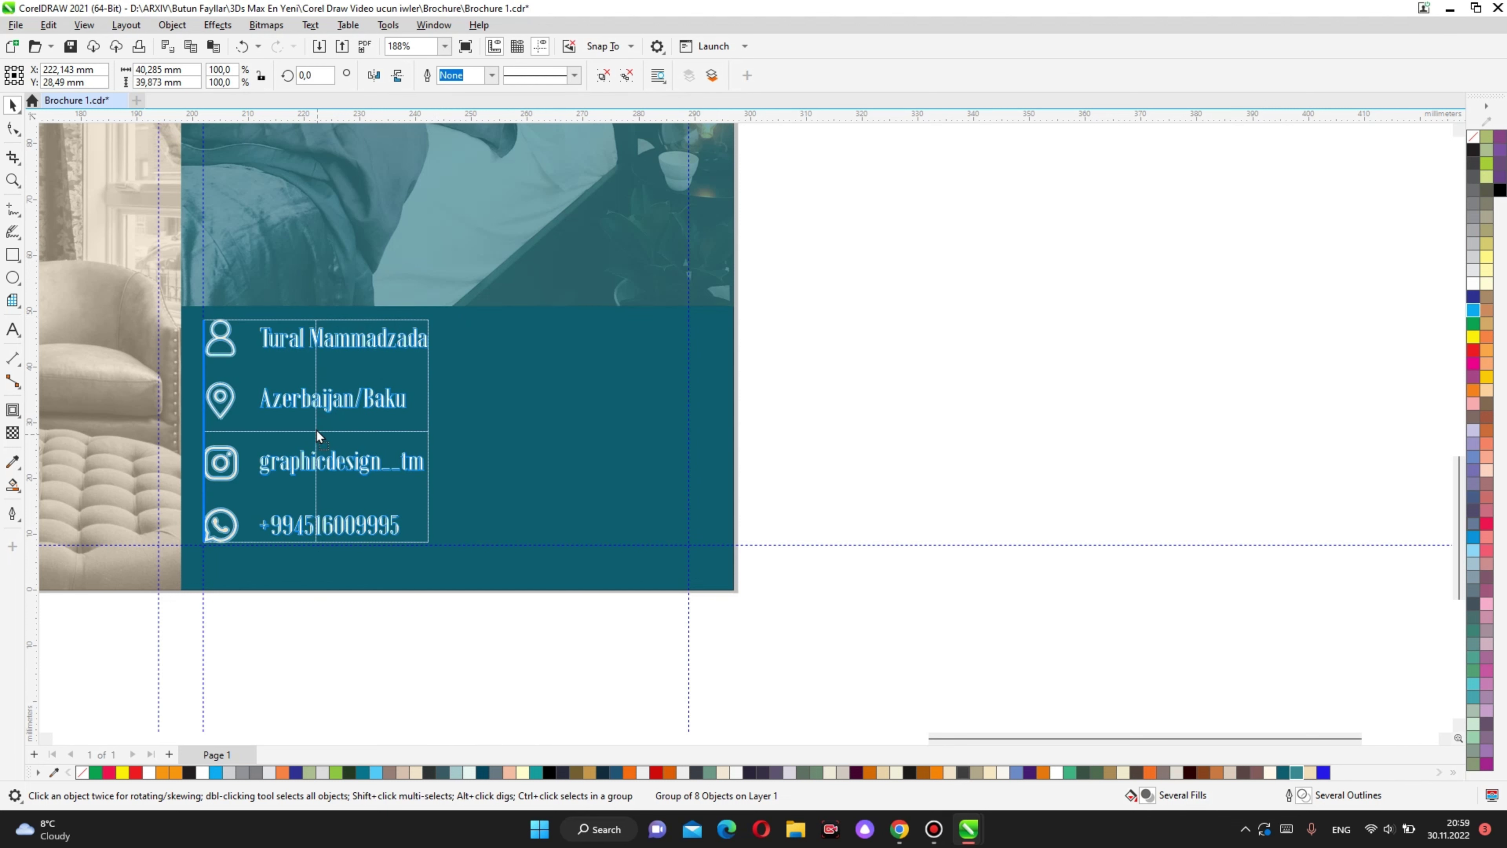
click(418, 617)
Drag the M logo down into the dark teal contact strip
scroll(792, 534, down, 3)
scroll(704, 464, down, 1)
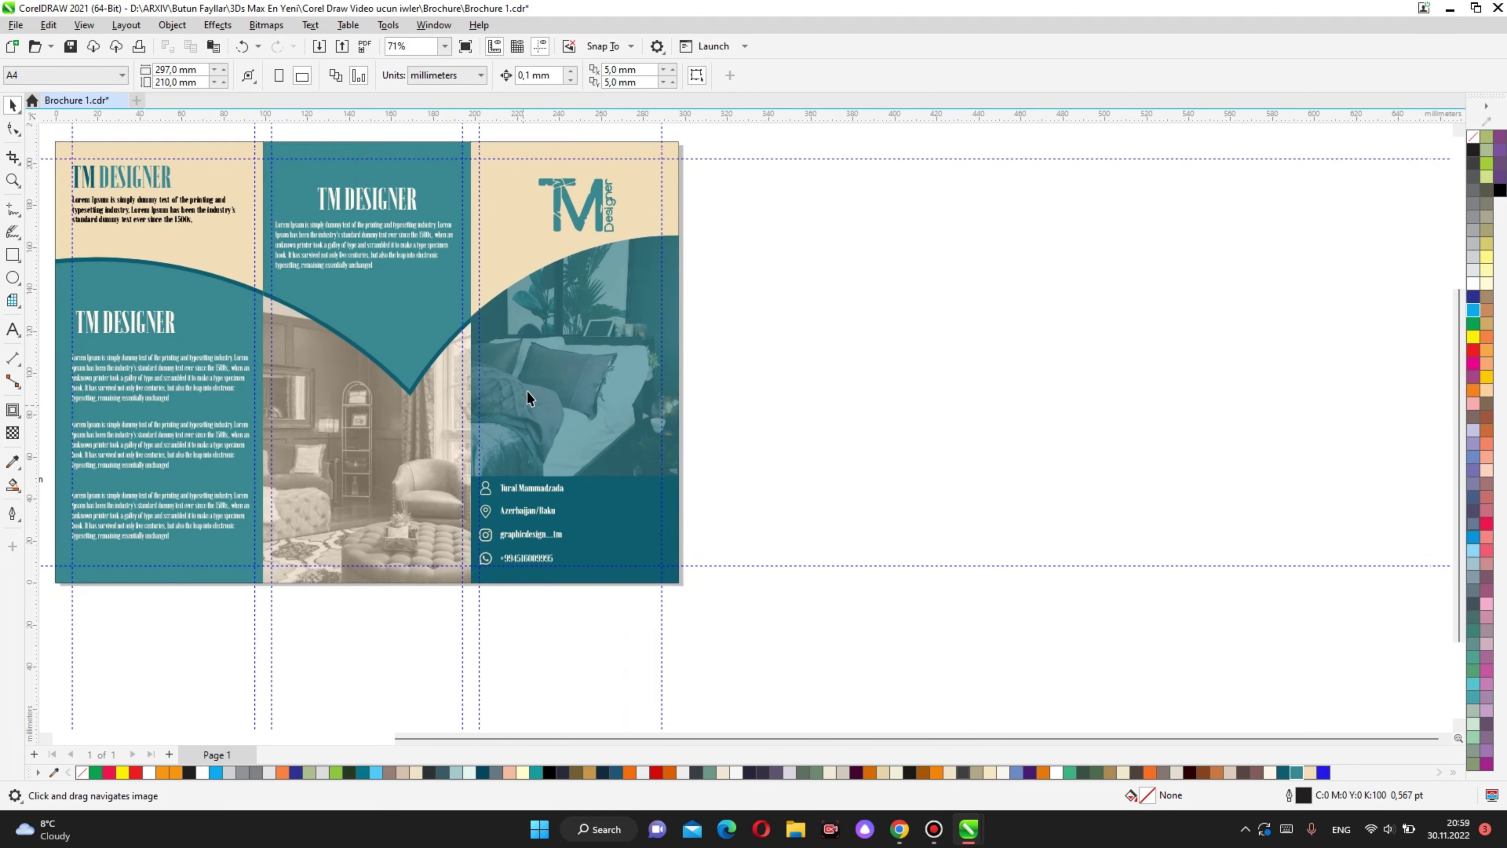
drag(586, 212, 619, 532)
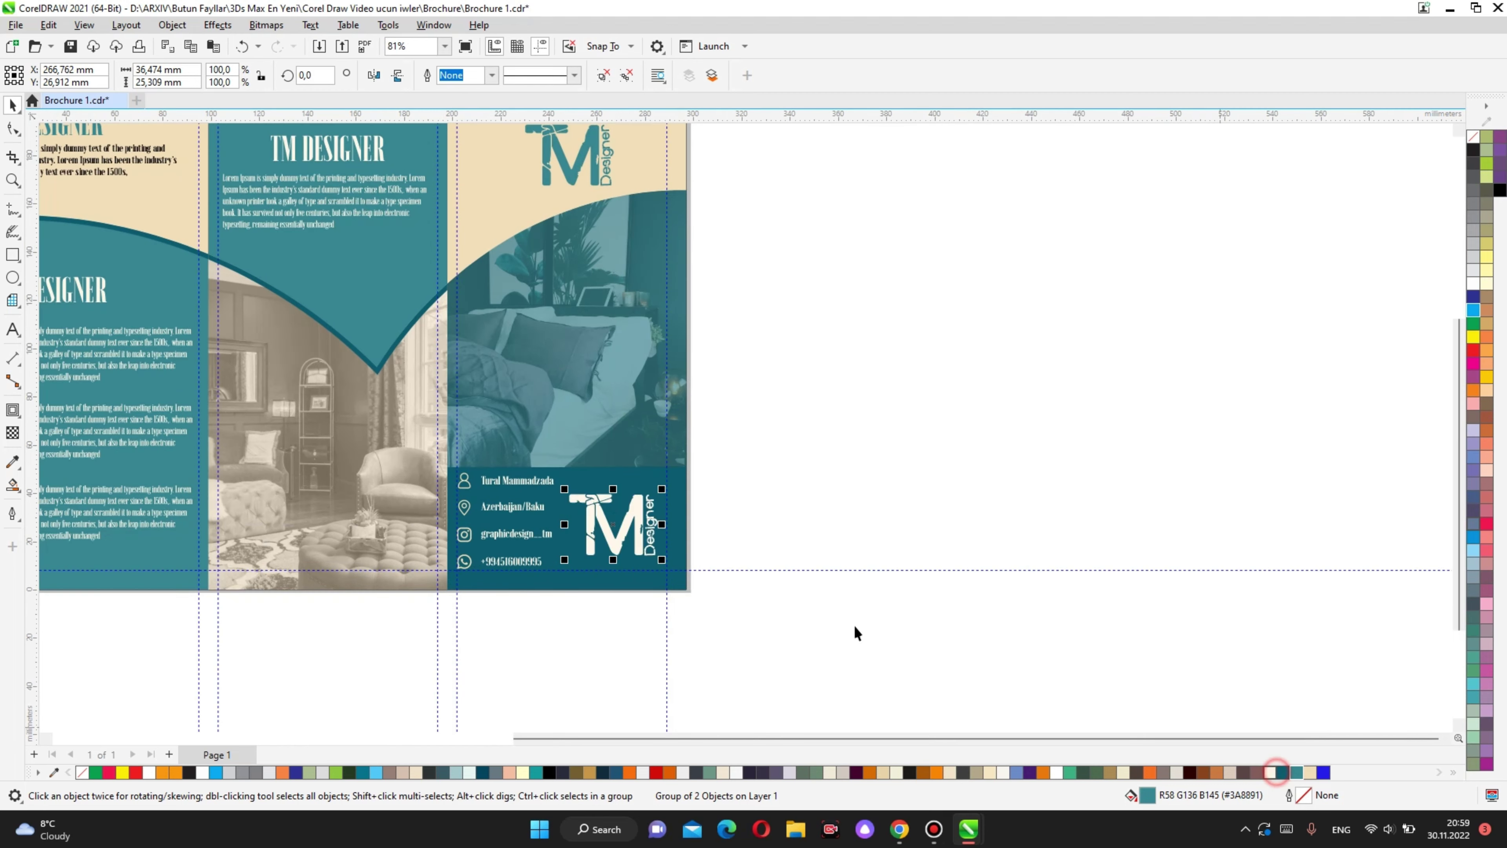
Inspect the contact details group, briefly trying the colour eyedropper
scroll(621, 535, up, 3)
scroll(615, 523, down, 3)
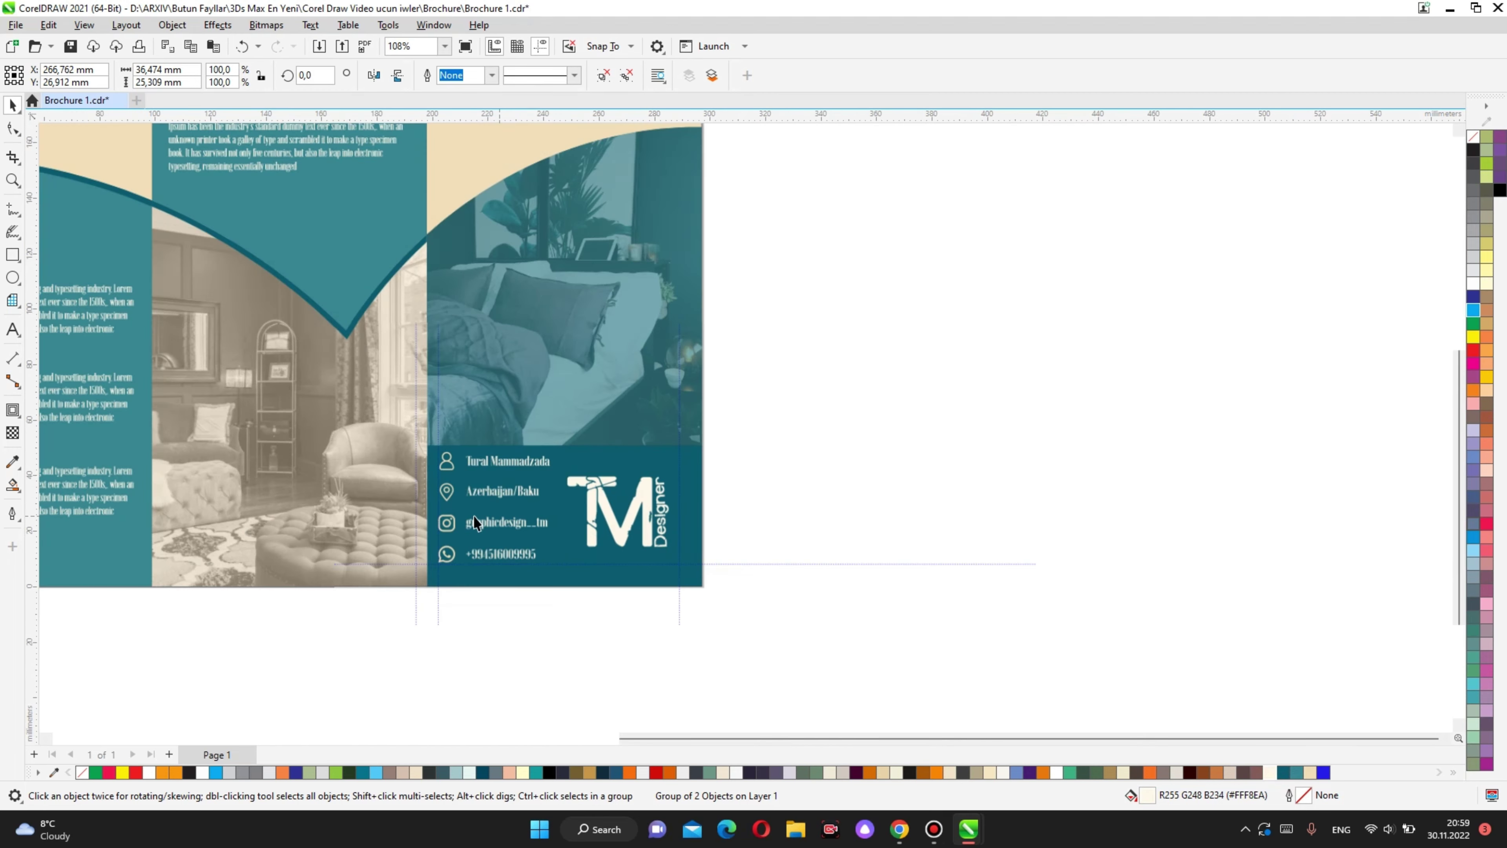
scroll(724, 512, up, 1)
scroll(724, 512, down, 1)
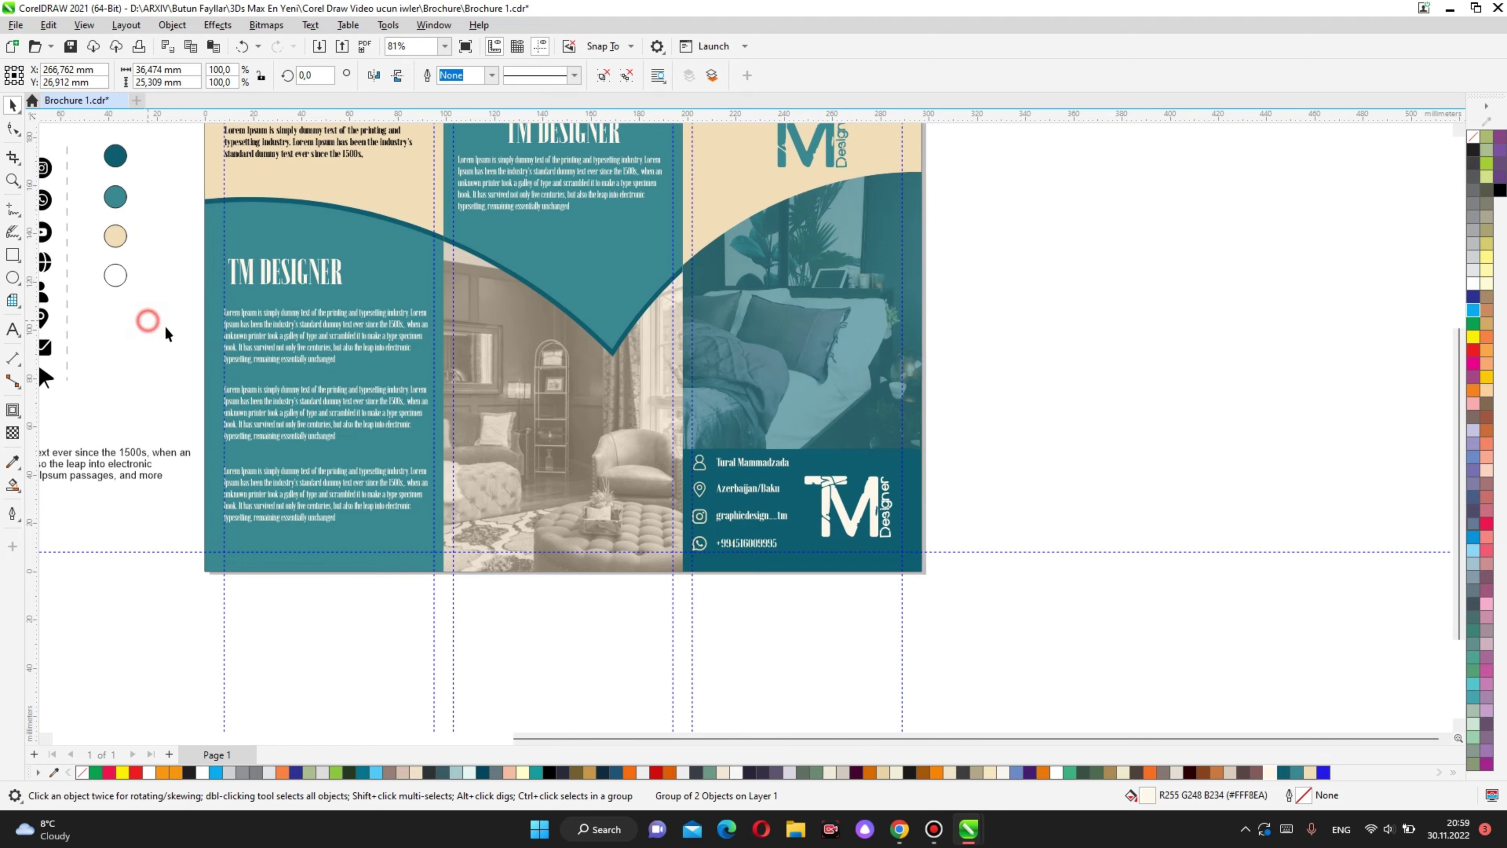
click(695, 541)
scroll(712, 522, up, 4)
scroll(593, 475, up, 2)
scroll(543, 455, up, 2)
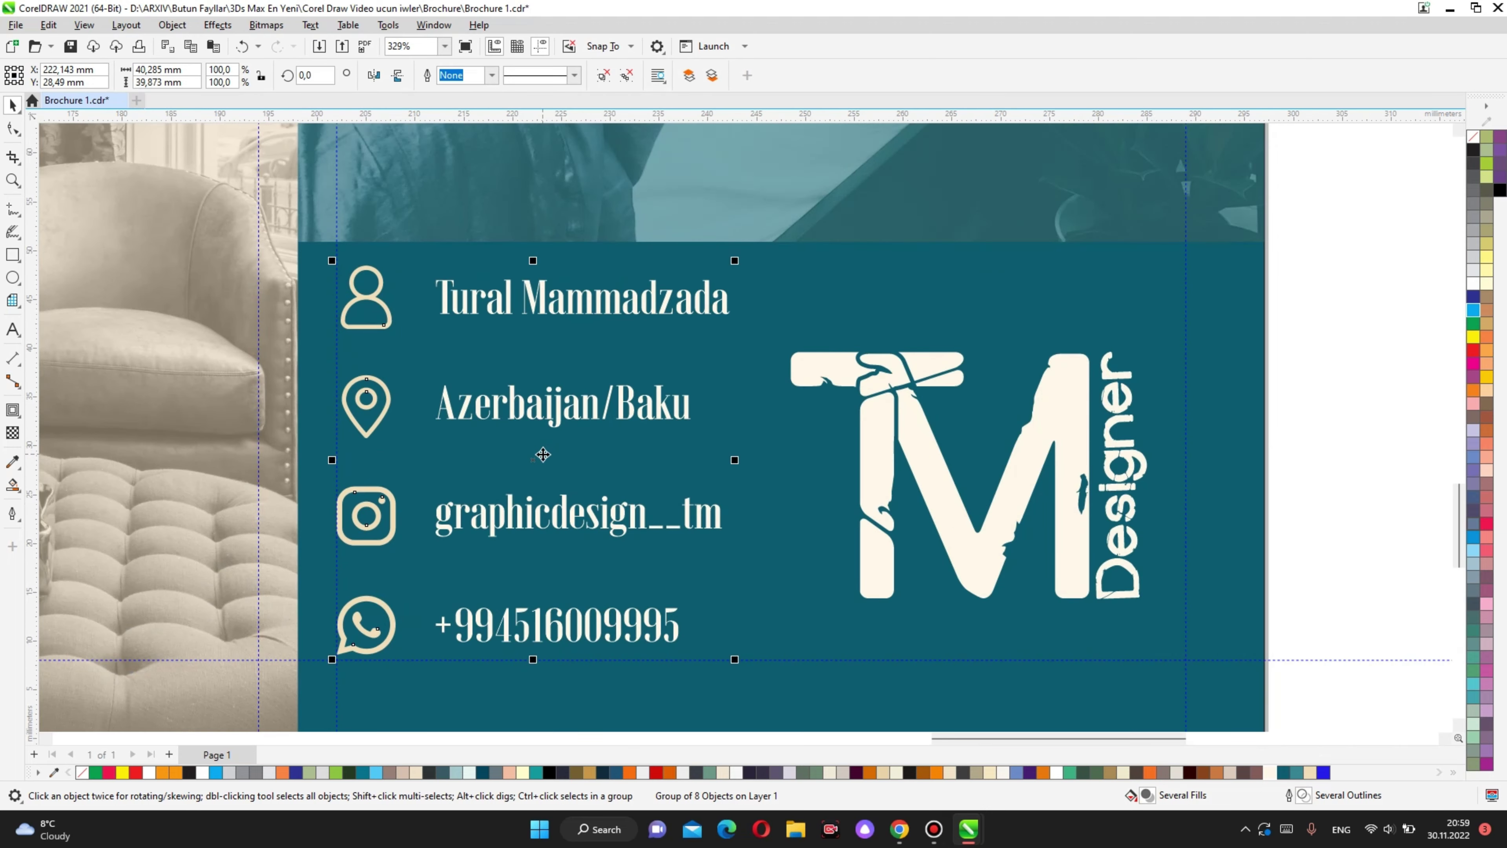
scroll(716, 548, down, 7)
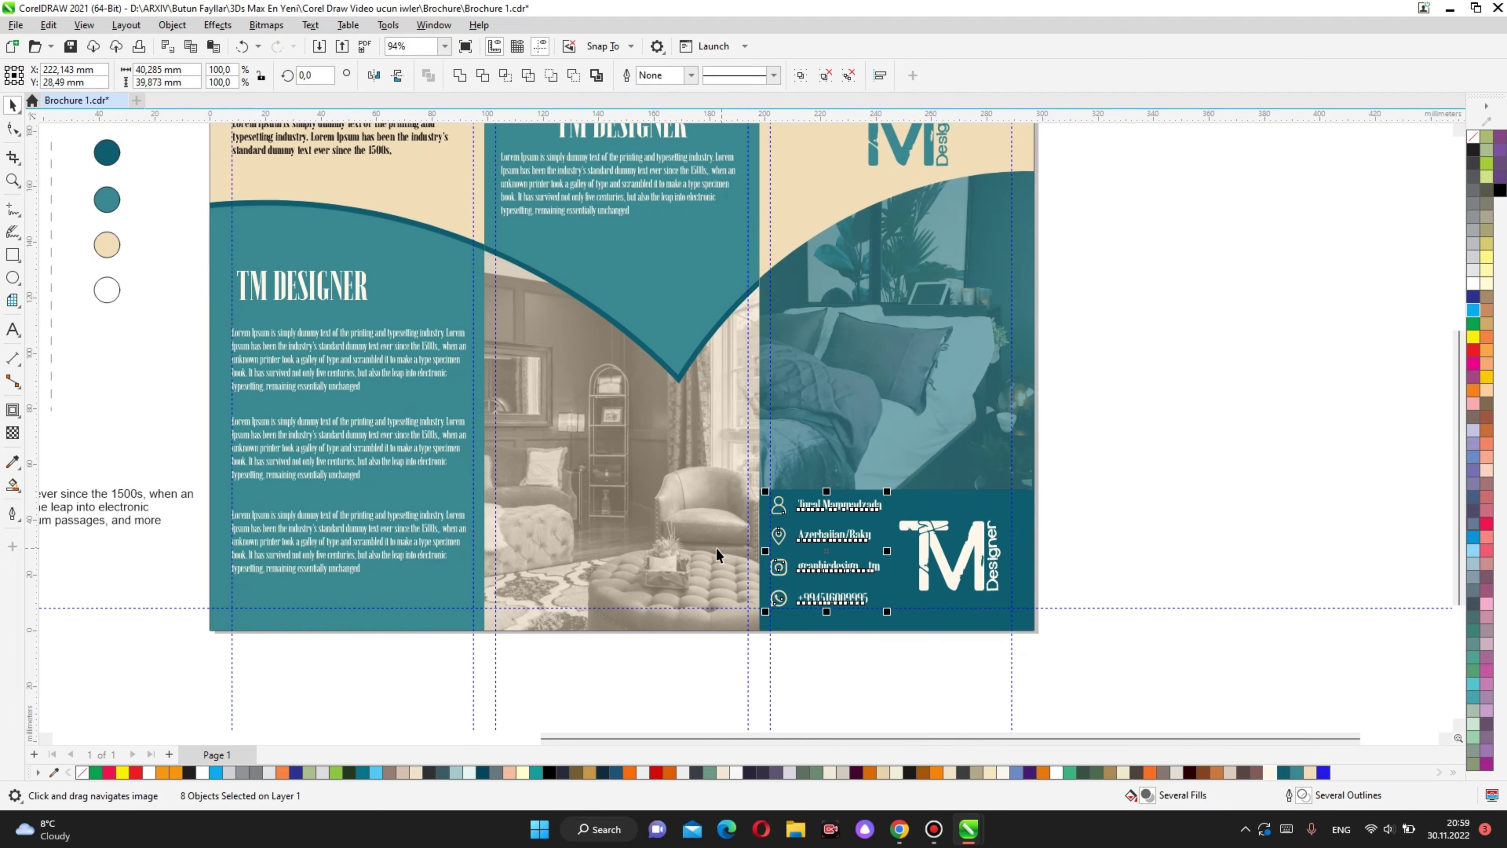
click(136, 289)
key(i)
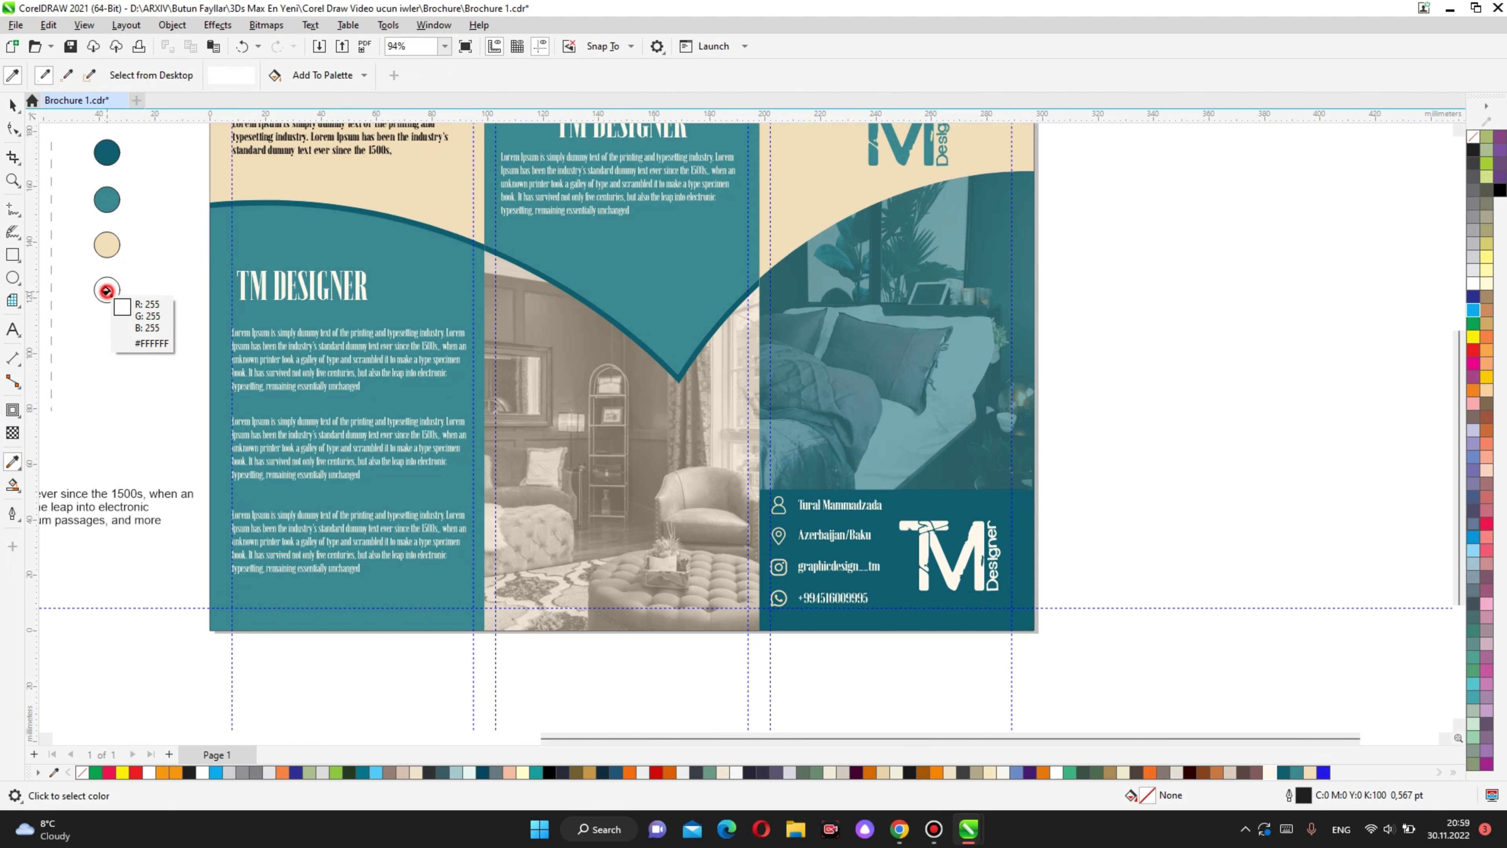
scroll(630, 423, up, 8)
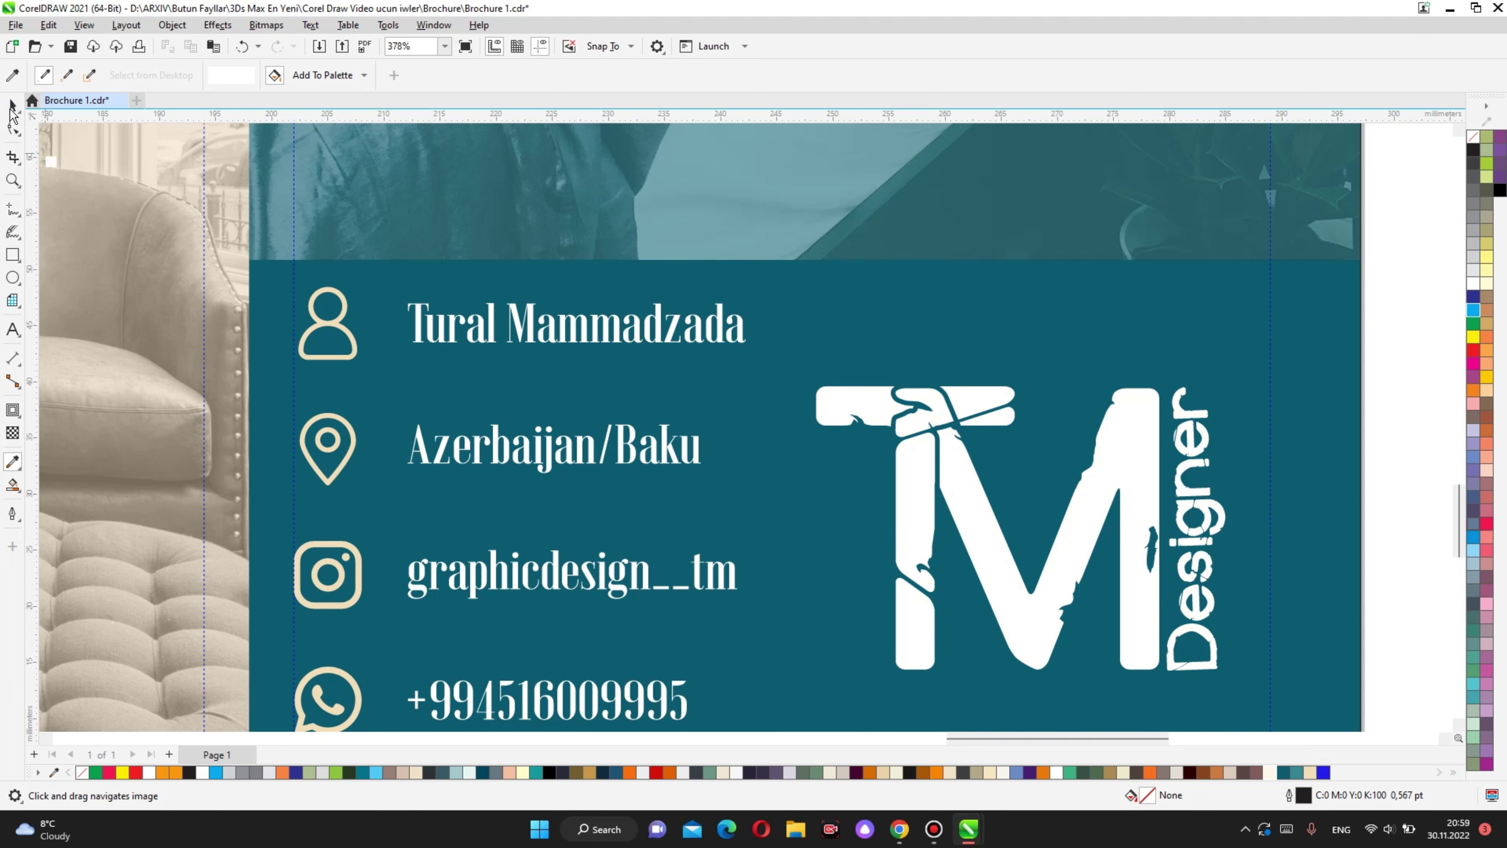
click(12, 107)
scroll(516, 351, down, 3)
Select the TM logo group and fade it to about 51% transparency
drag(709, 684, 390, 316)
scroll(746, 497, down, 2)
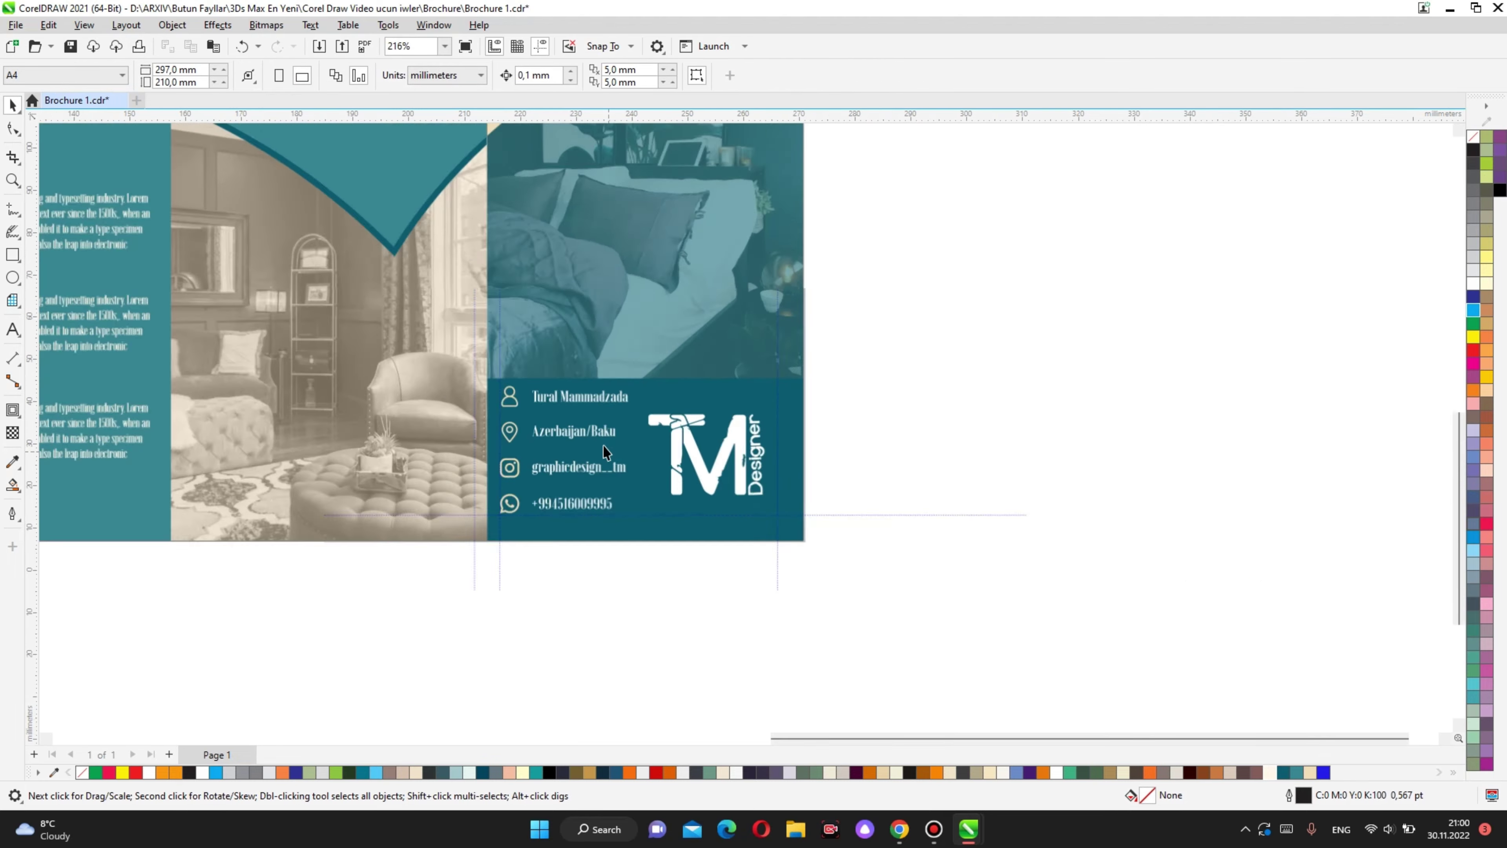
scroll(745, 497, down, 1)
scroll(742, 502, up, 3)
click(709, 511)
scroll(57, 534, down, 1)
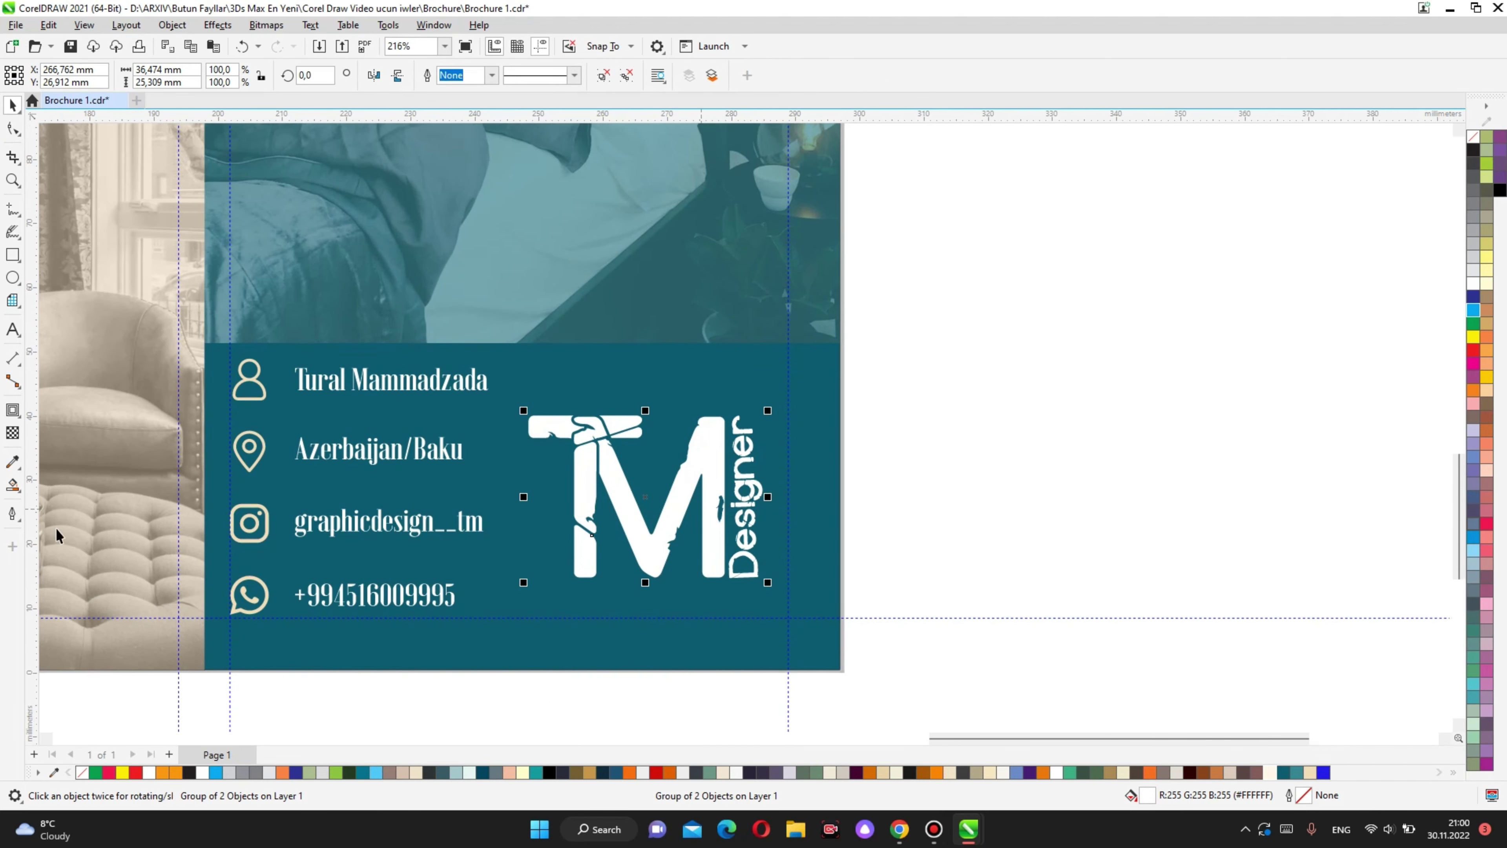
click(13, 433)
drag(611, 594, 637, 594)
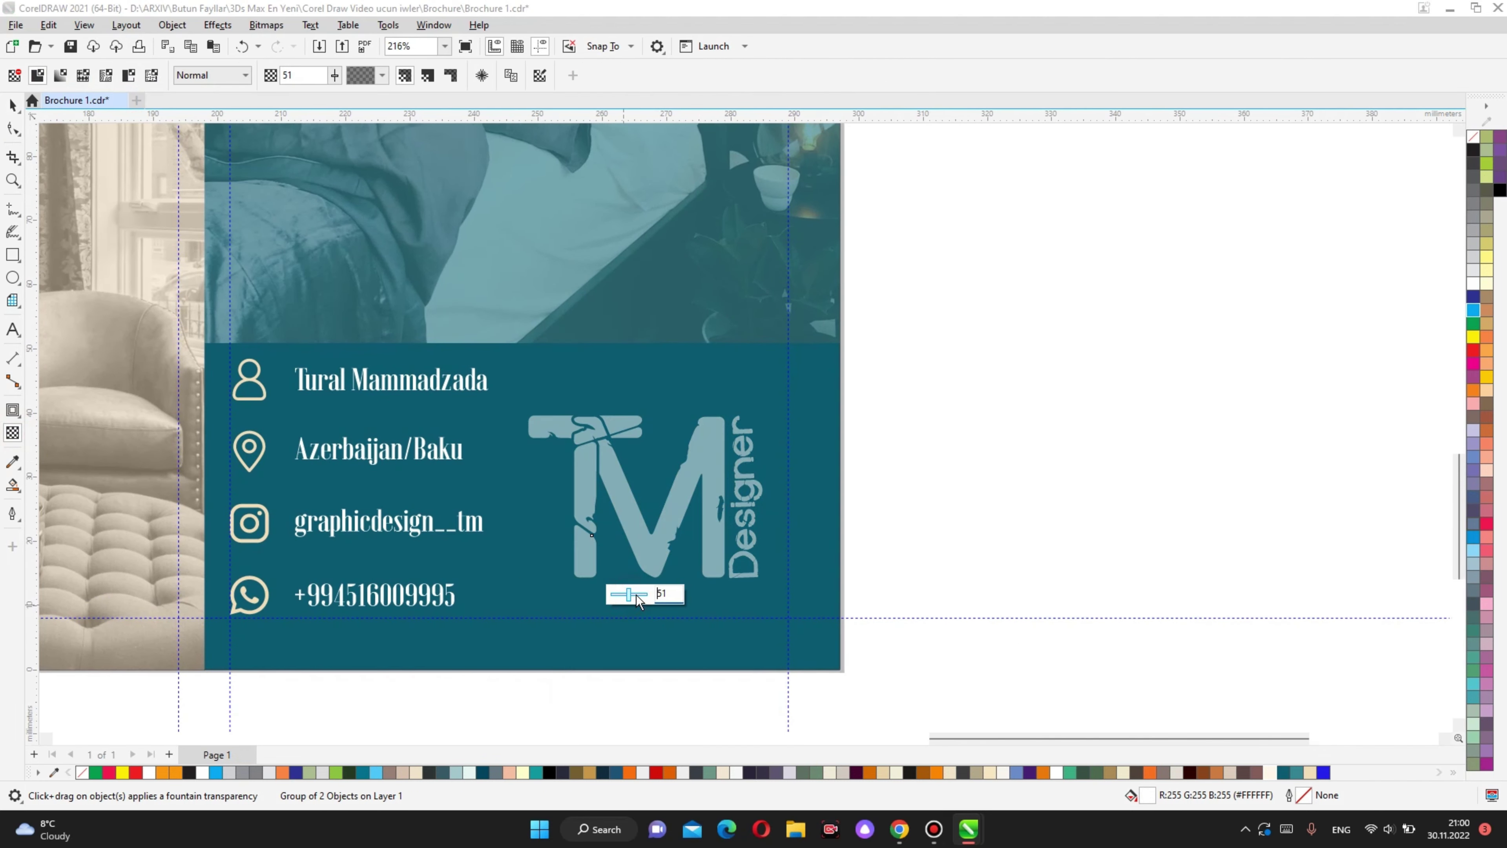
click(12, 107)
click(1107, 374)
Scale the faded TM logo down to about 79%
scroll(1107, 374, down, 2)
scroll(950, 445, down, 2)
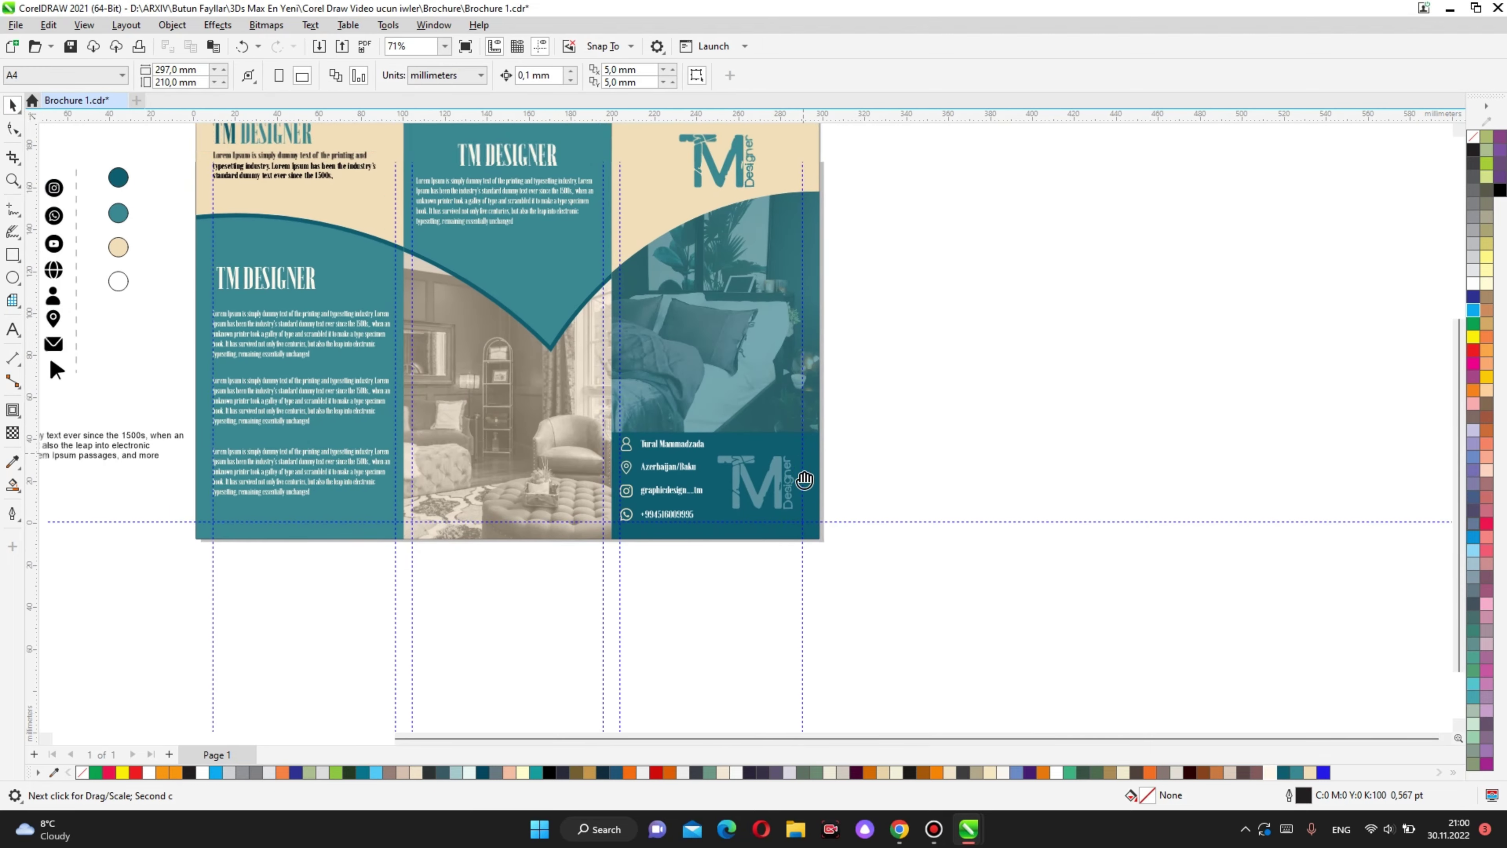
scroll(789, 517, up, 1)
scroll(747, 526, up, 1)
scroll(747, 526, up, 1)
click(770, 505)
scroll(770, 505, up, 1)
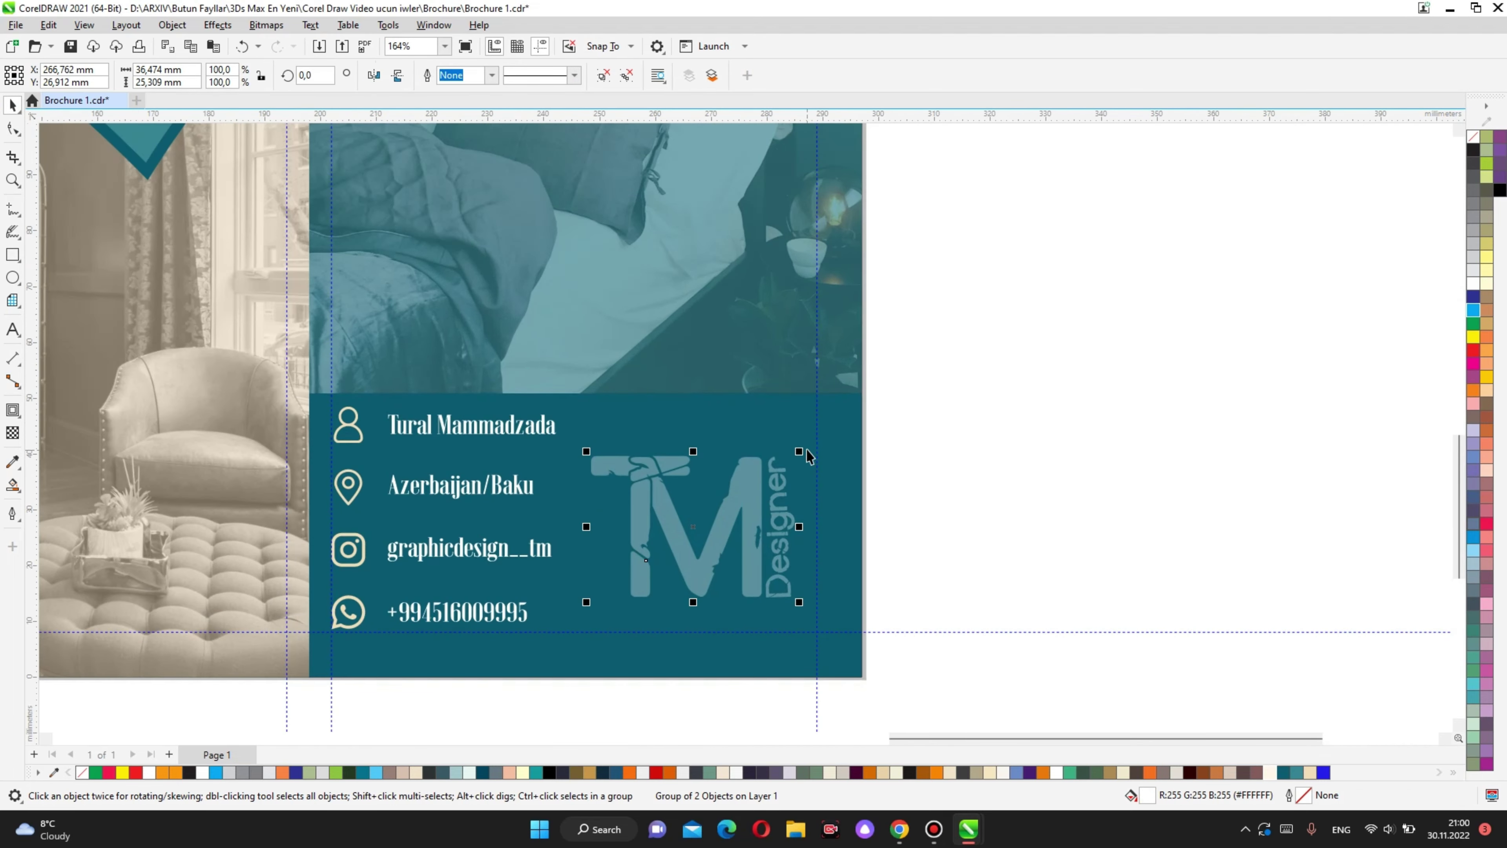
drag(808, 453, 792, 466)
scroll(949, 434, down, 3)
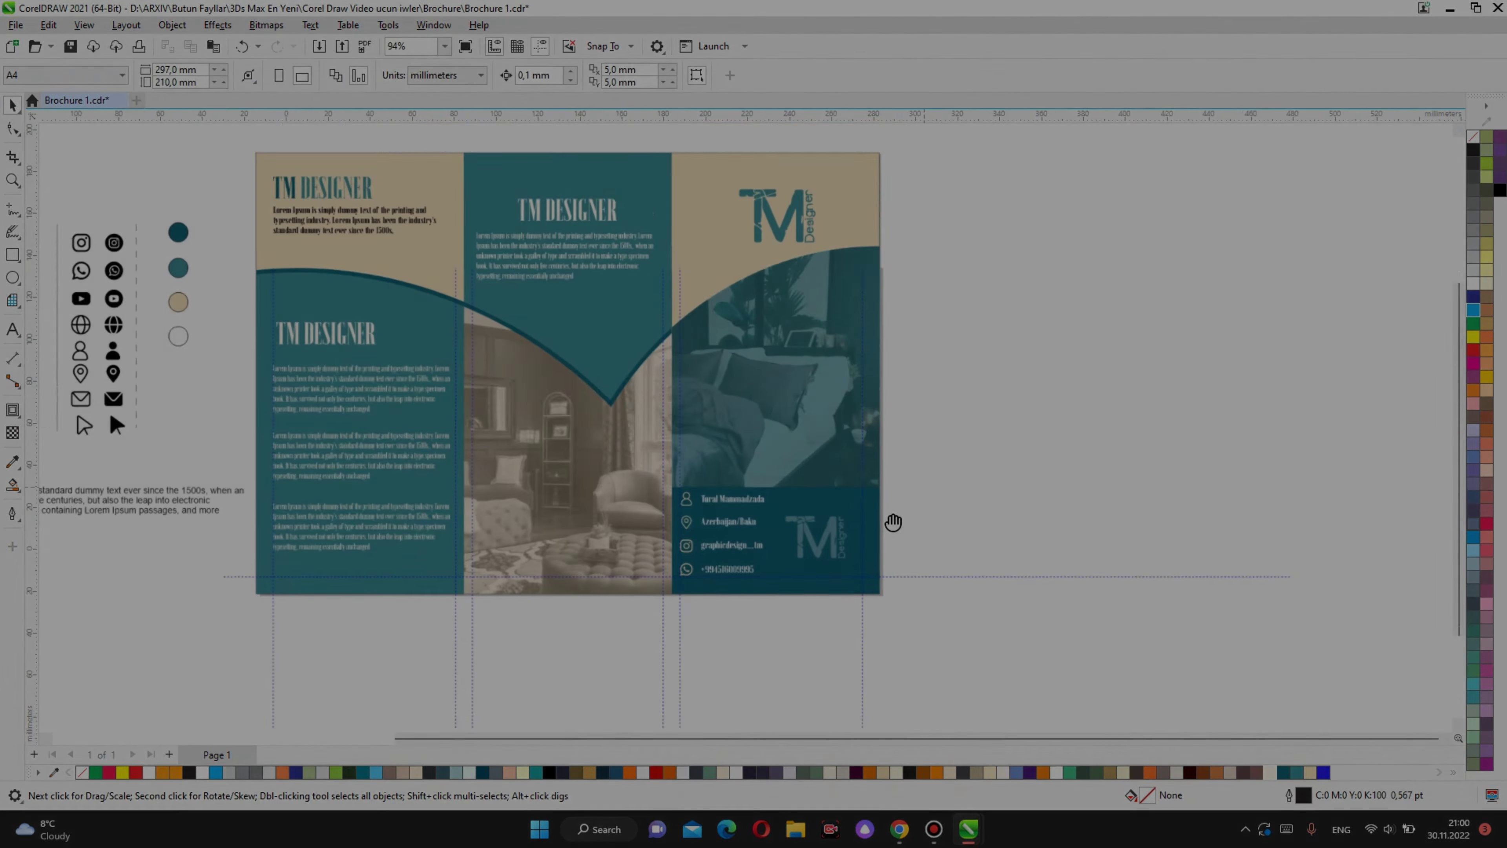